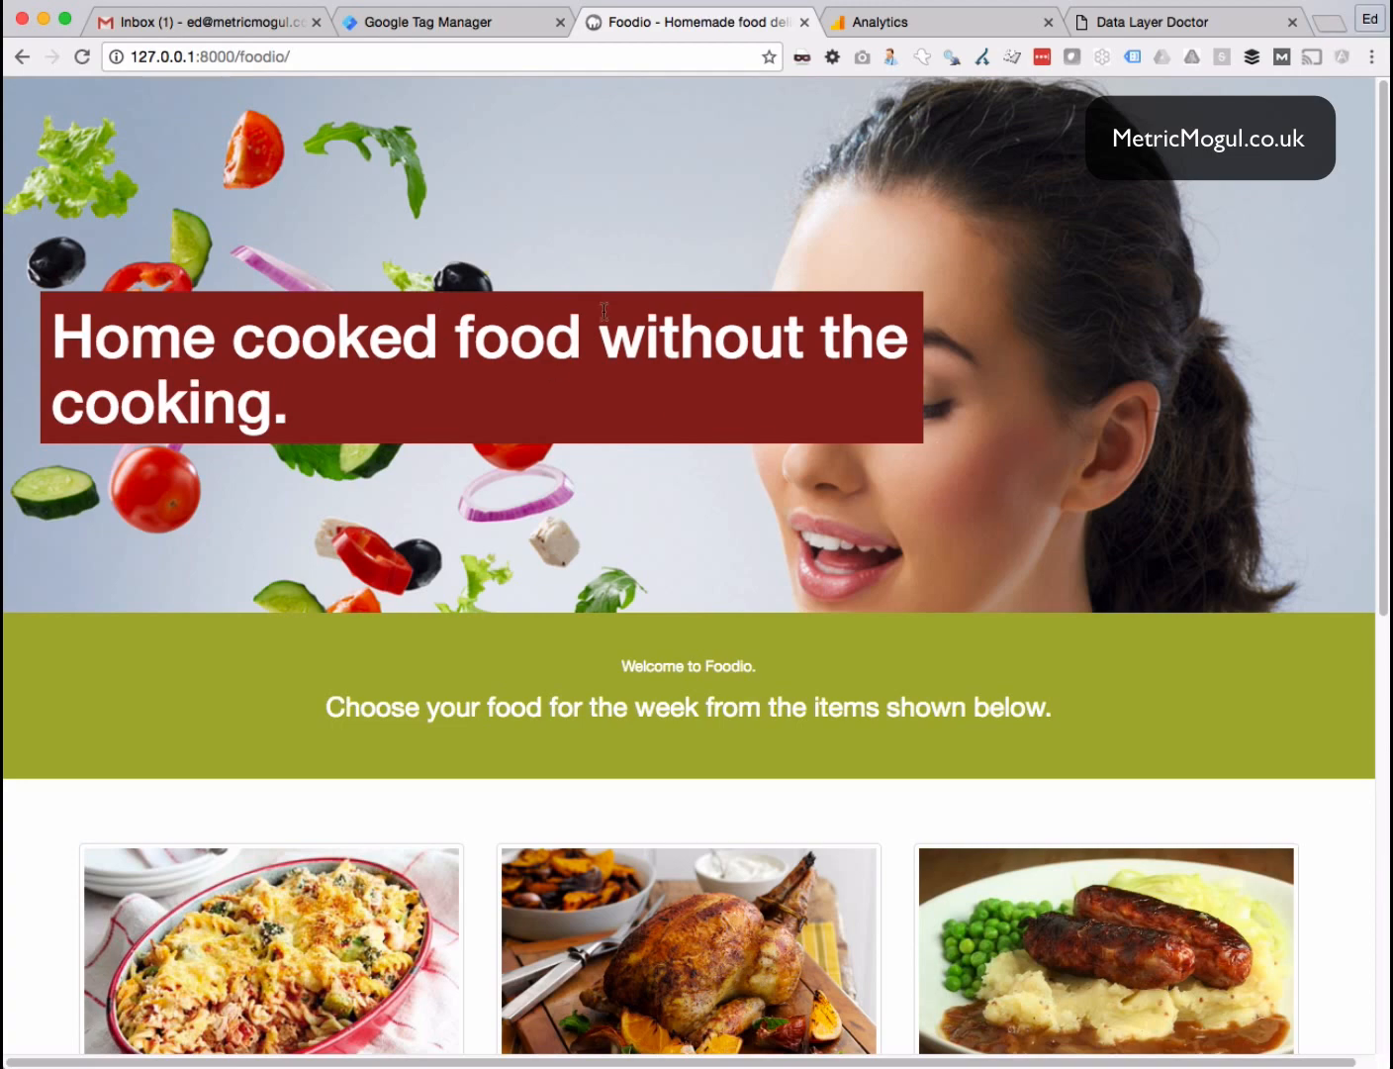
- Look over the Foodio homepage's food items and the Roast Chicken product page, and return to the homepage
scroll(671, 332, "down", 3)
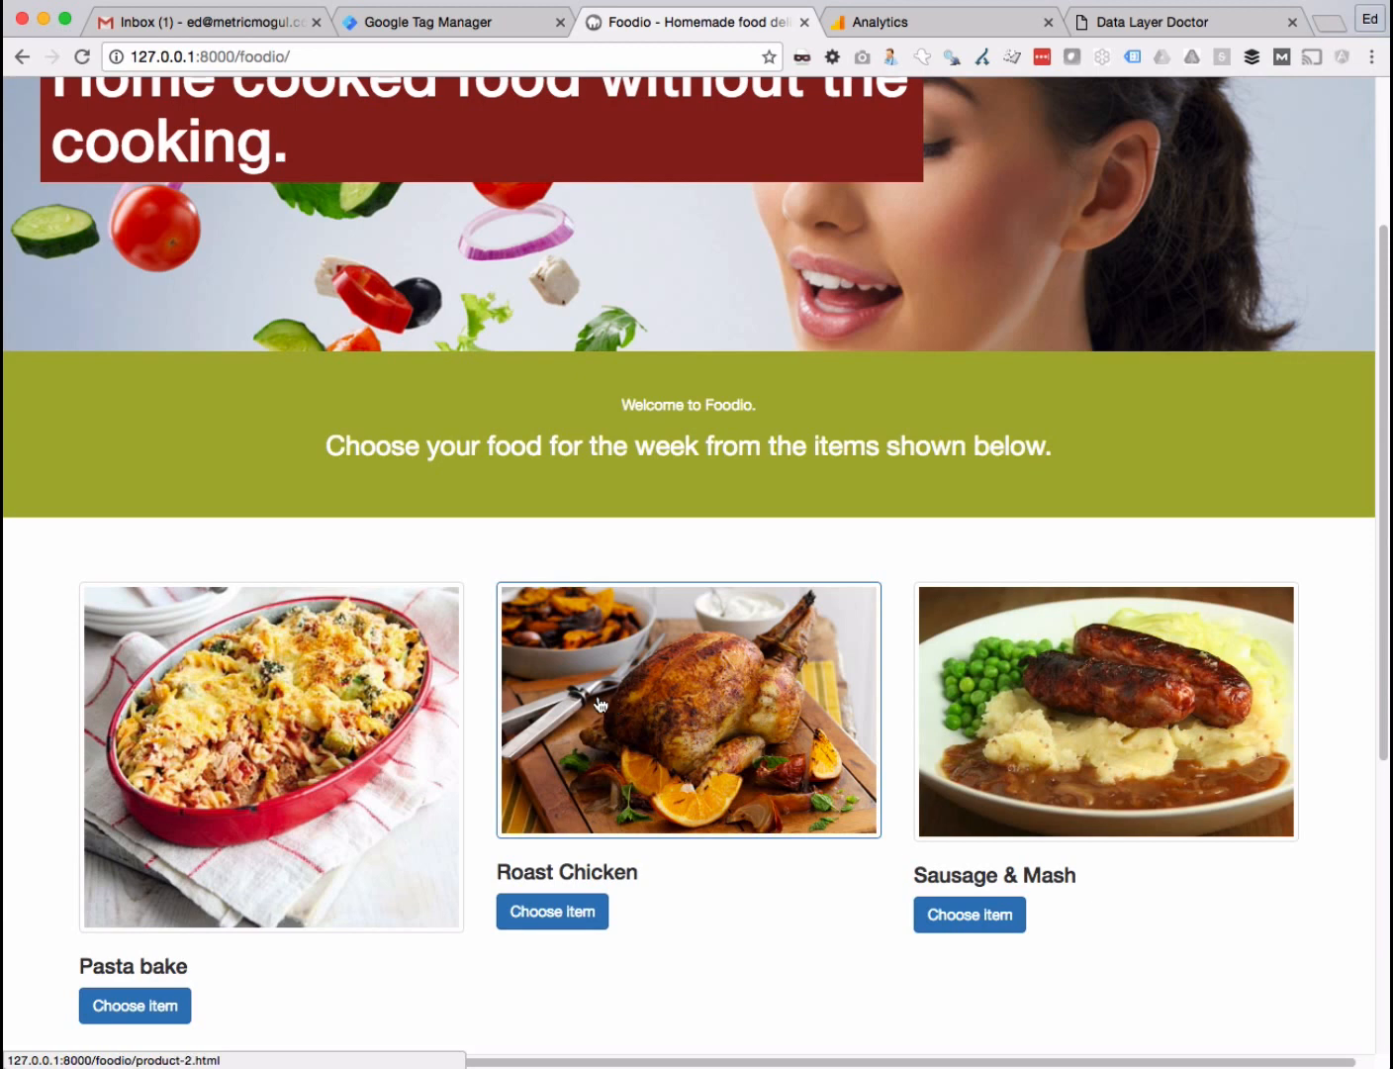
mouse_move(305, 680)
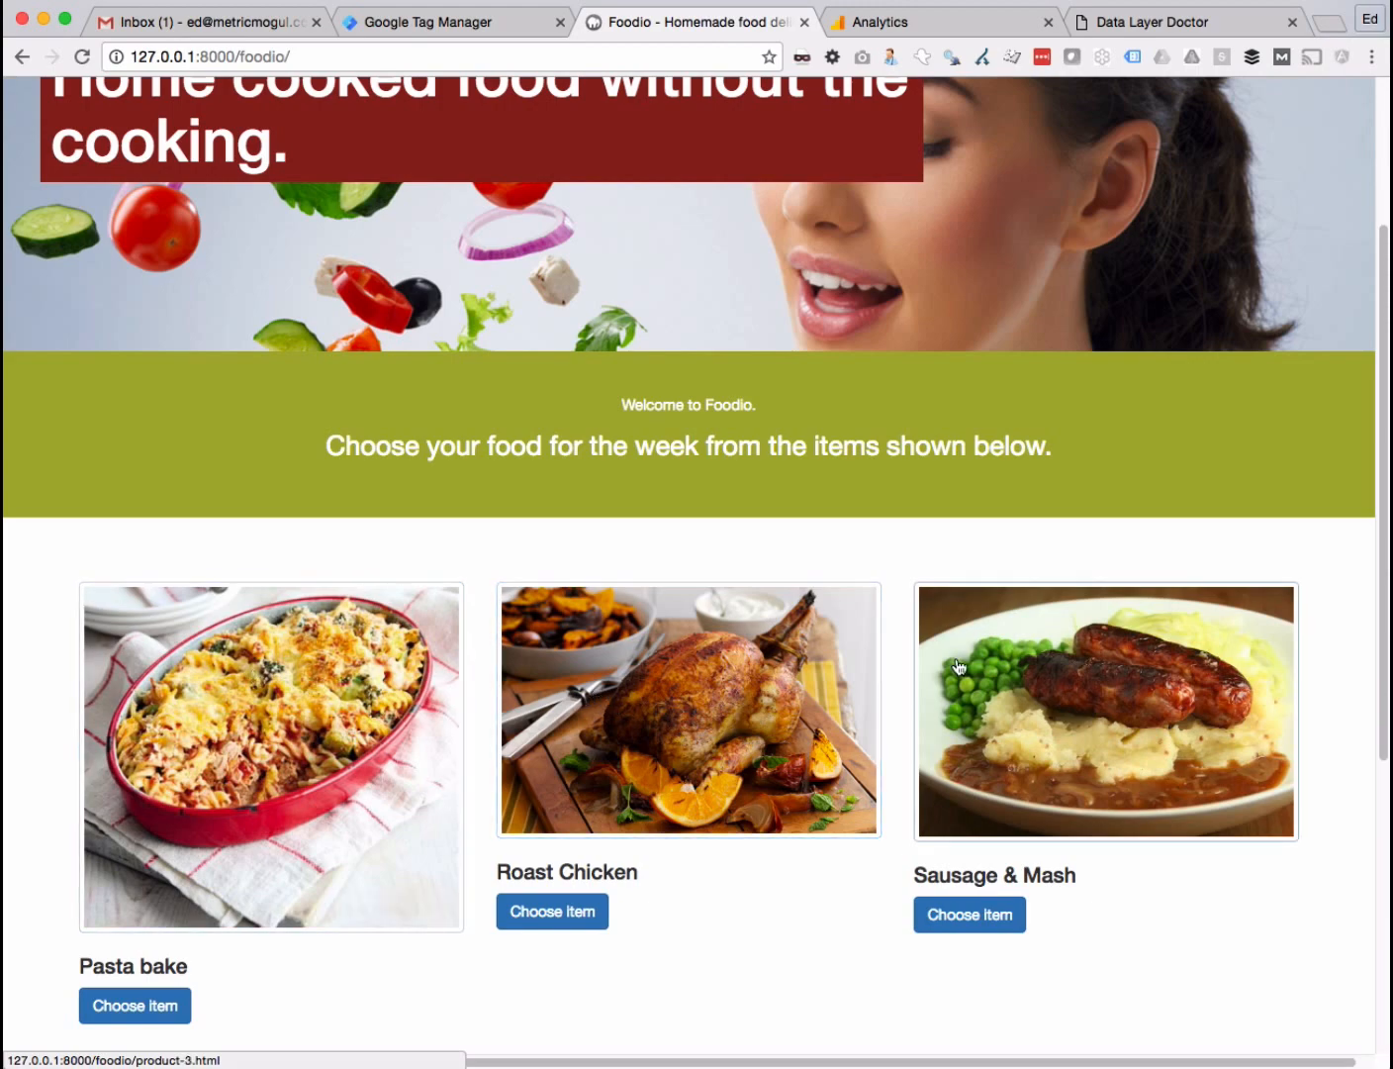
scroll(969, 668, "down", 3)
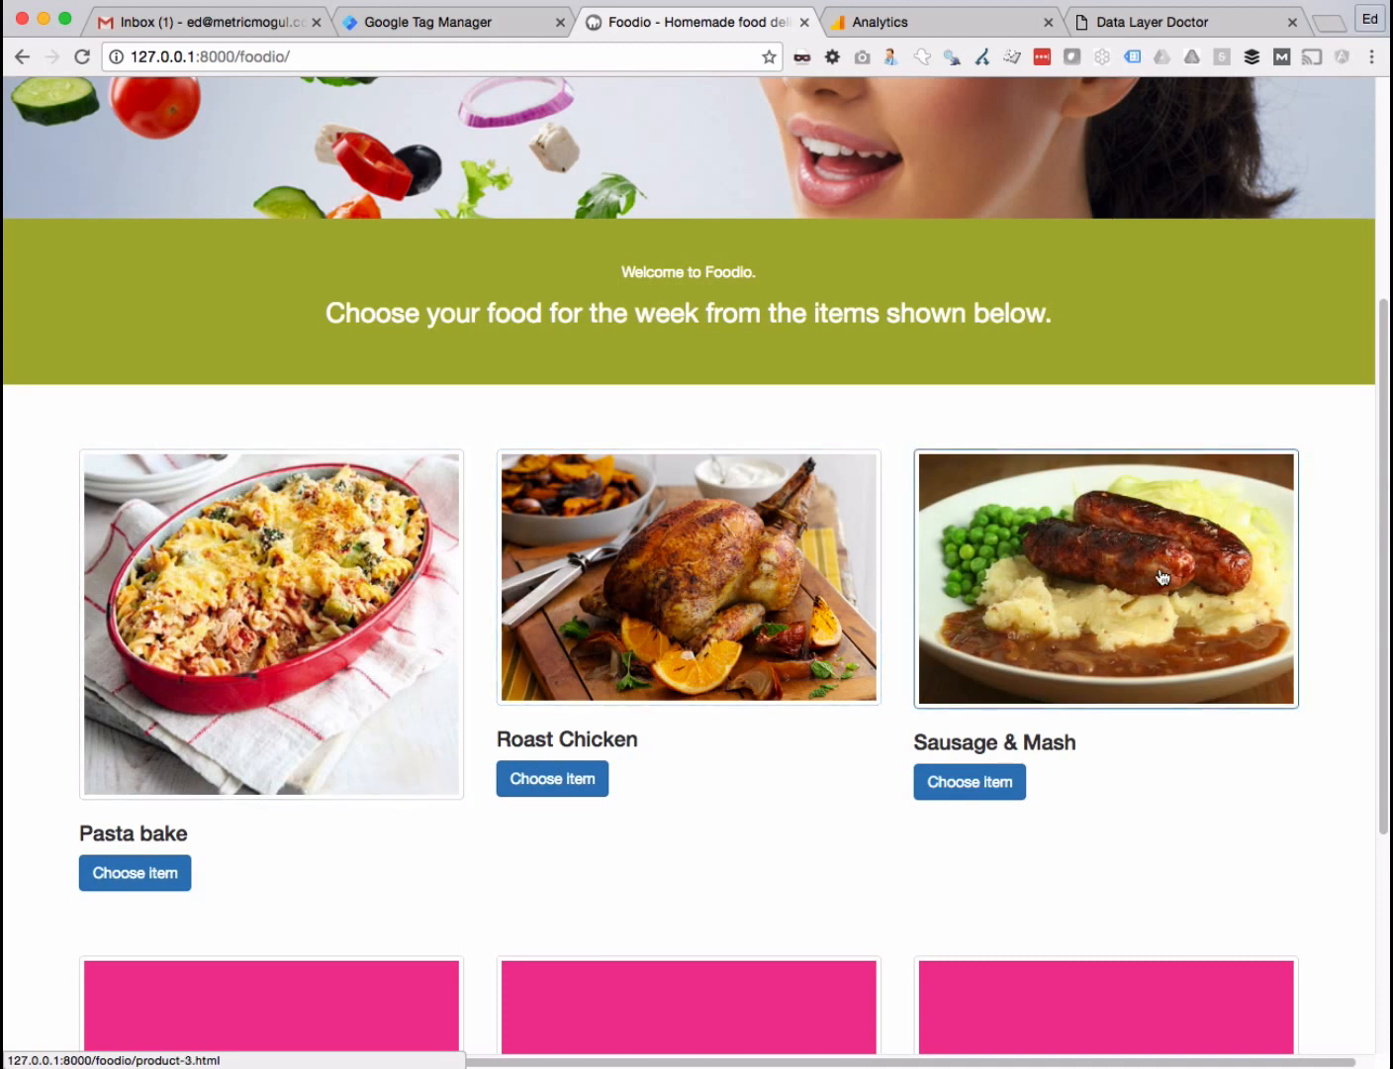
left_click(645, 578)
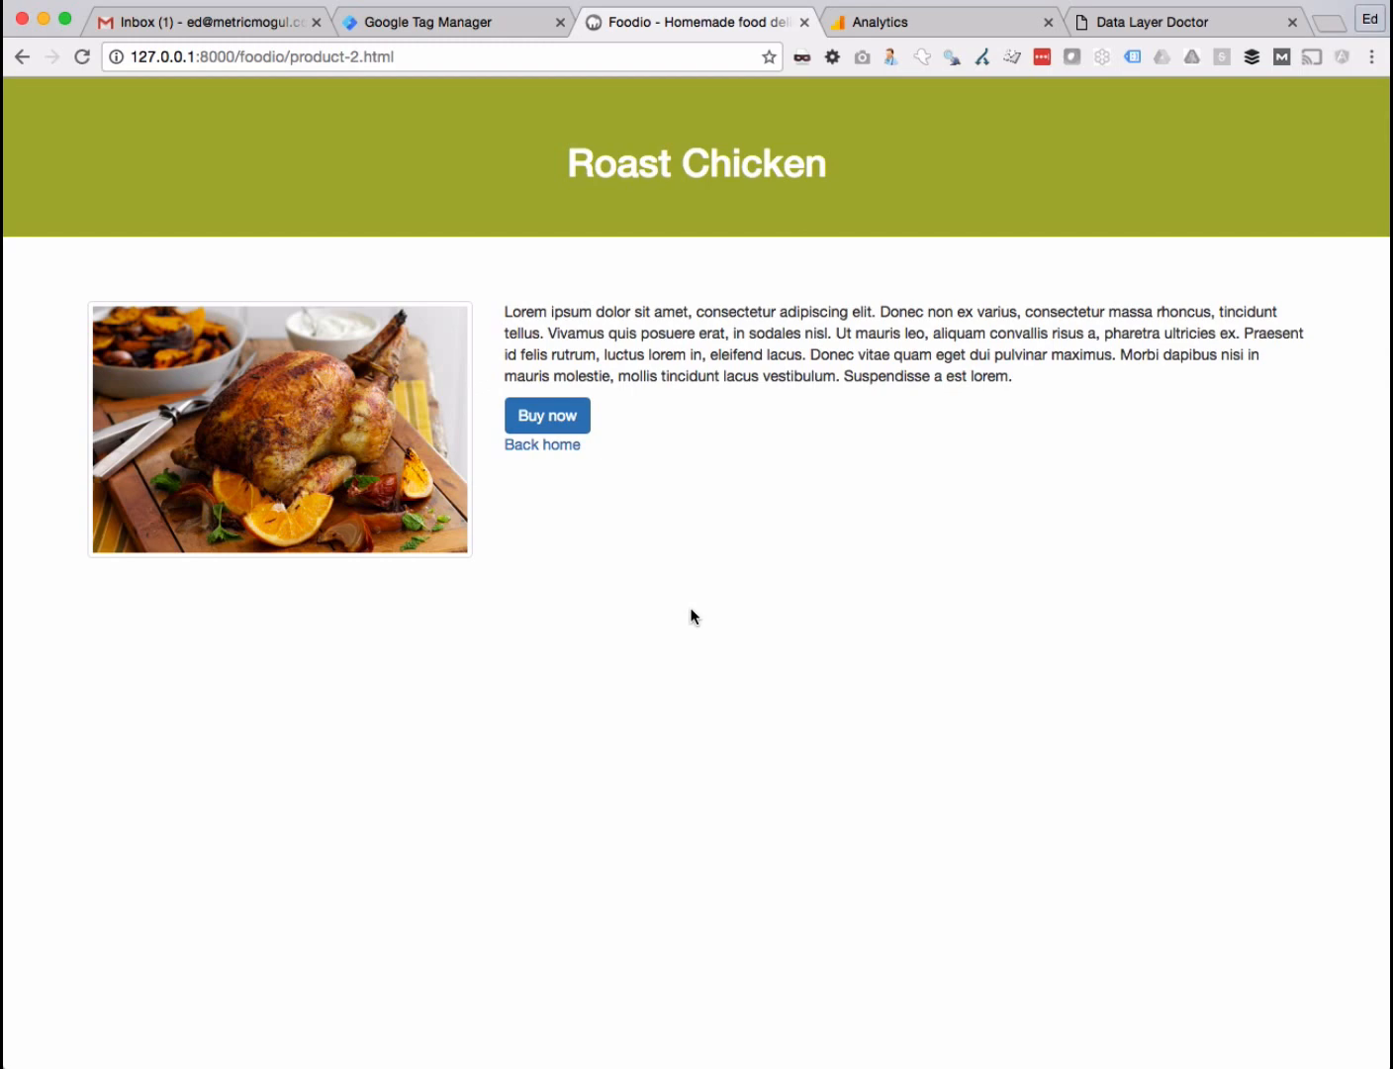
left_click(547, 447)
scroll(591, 560, "down", 7)
scroll(389, 547, "up", 2)
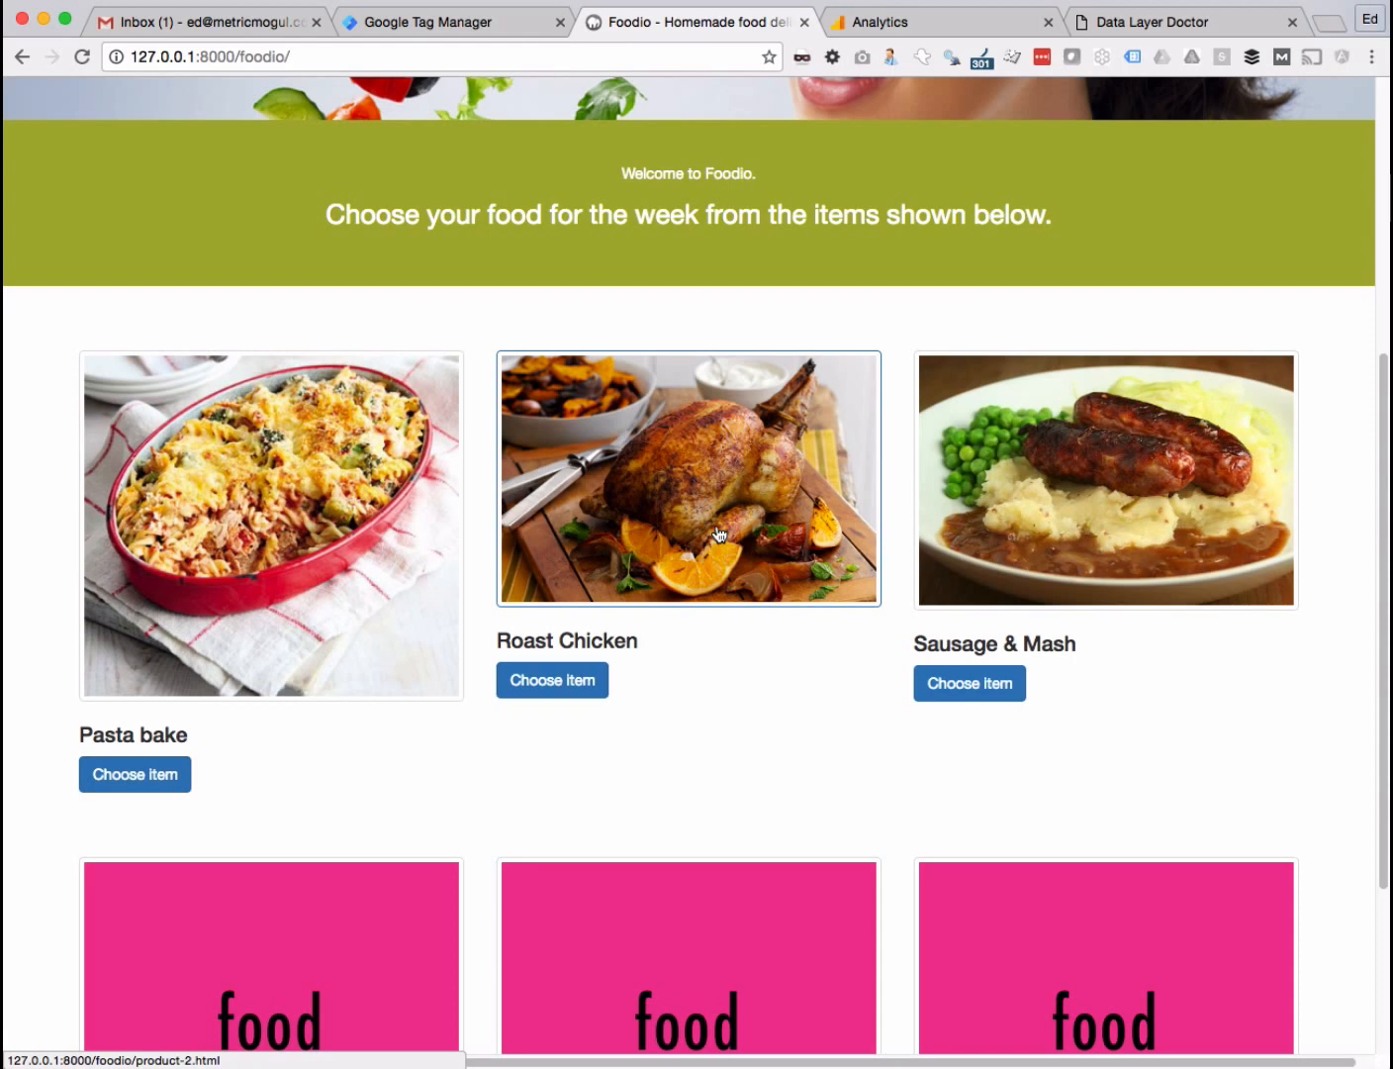
- Search the web for "enhanced ecommerce gtm" and open the Google Tag Manager developer guide at Measuring Views of Product Details
left_click(1331, 26)
type("anal")
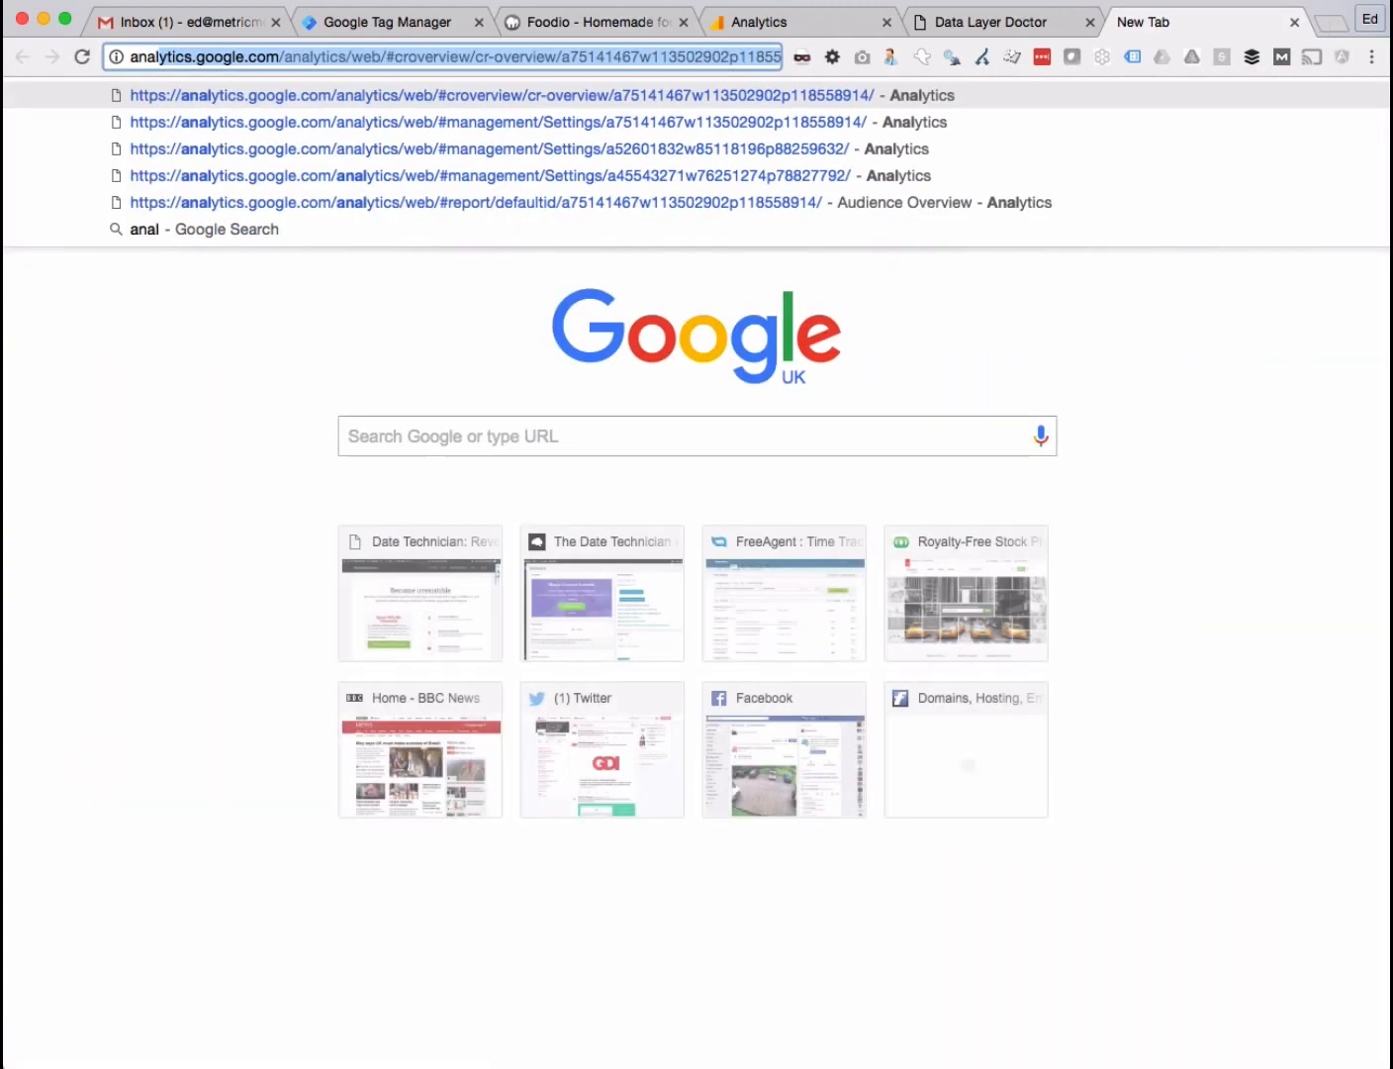
type("ytics.js.e")
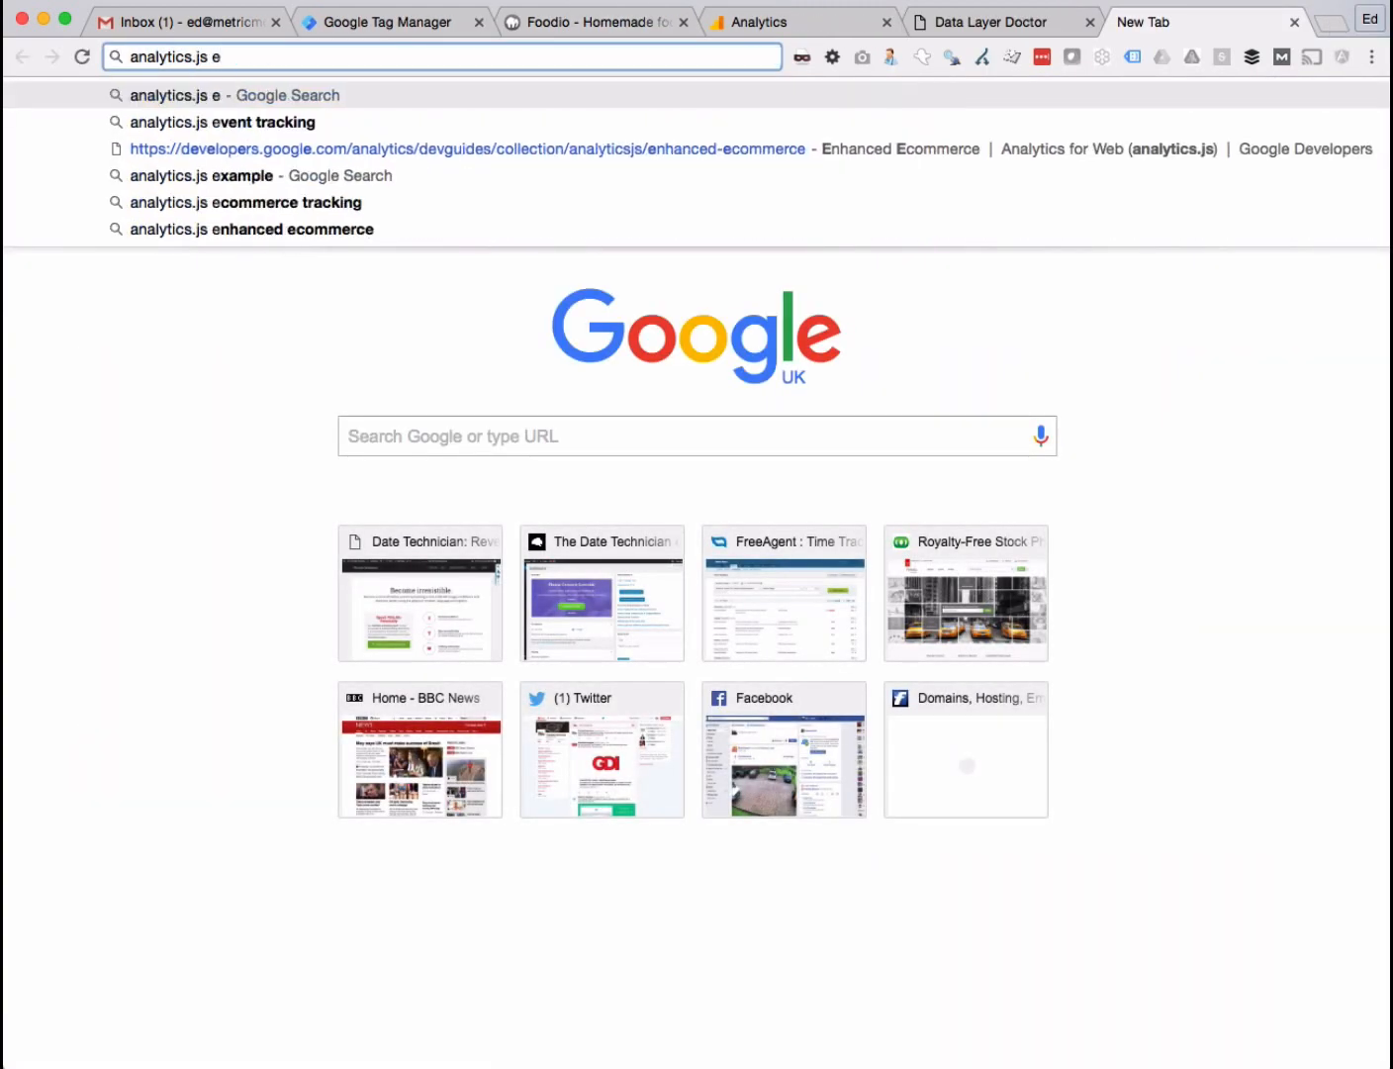
key("super+a")
type("enhan")
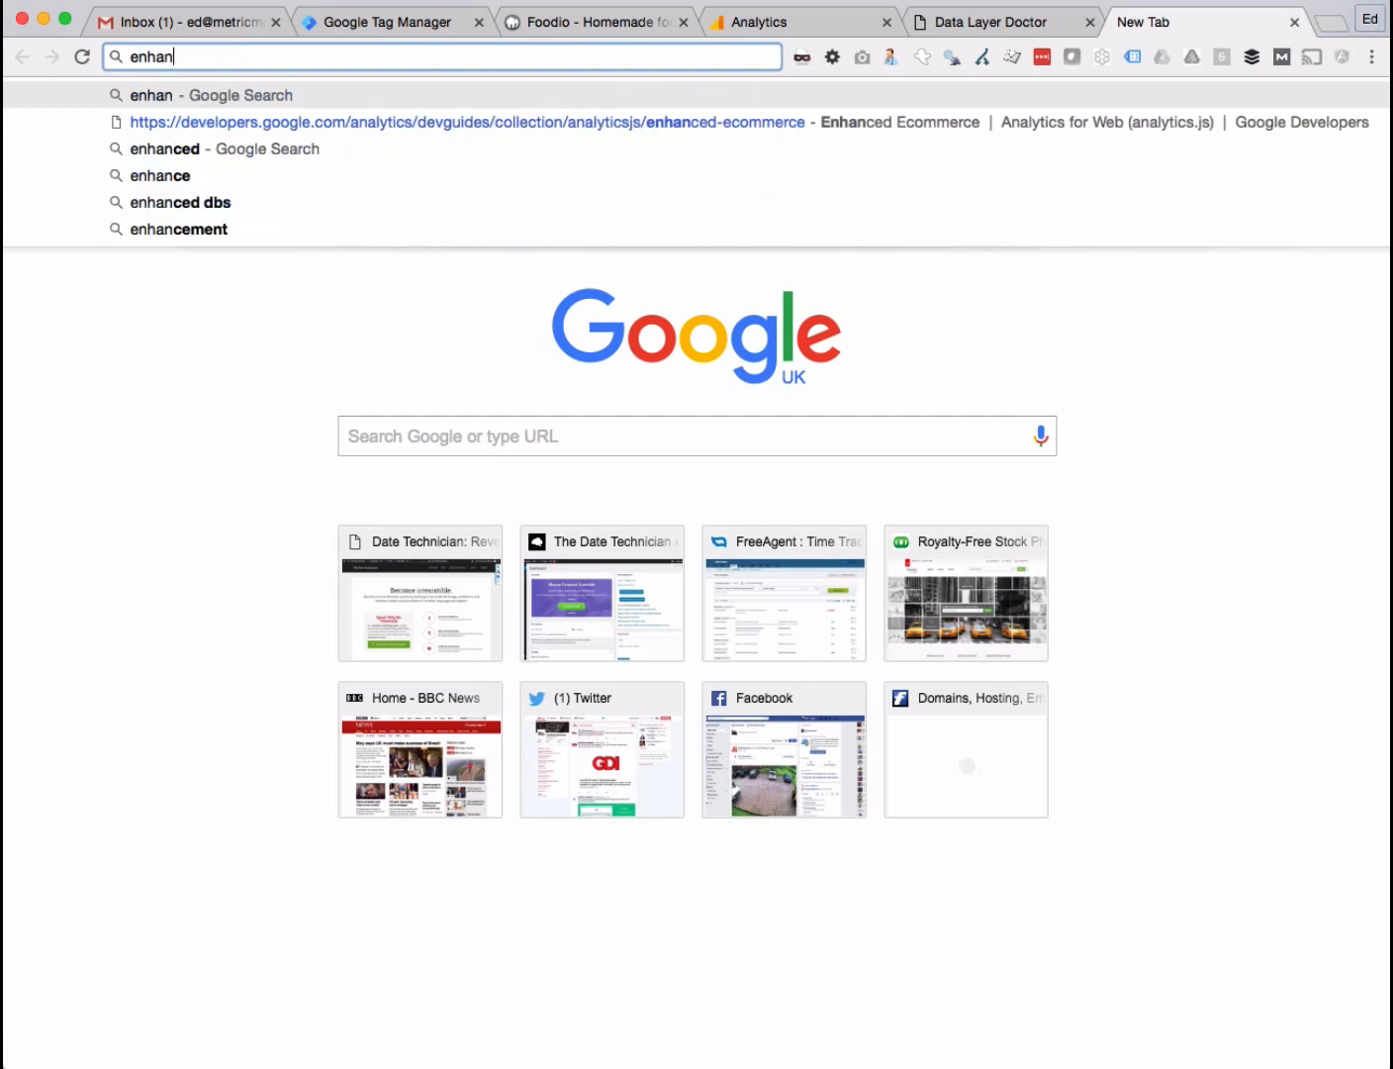
type("ced ecommerce ")
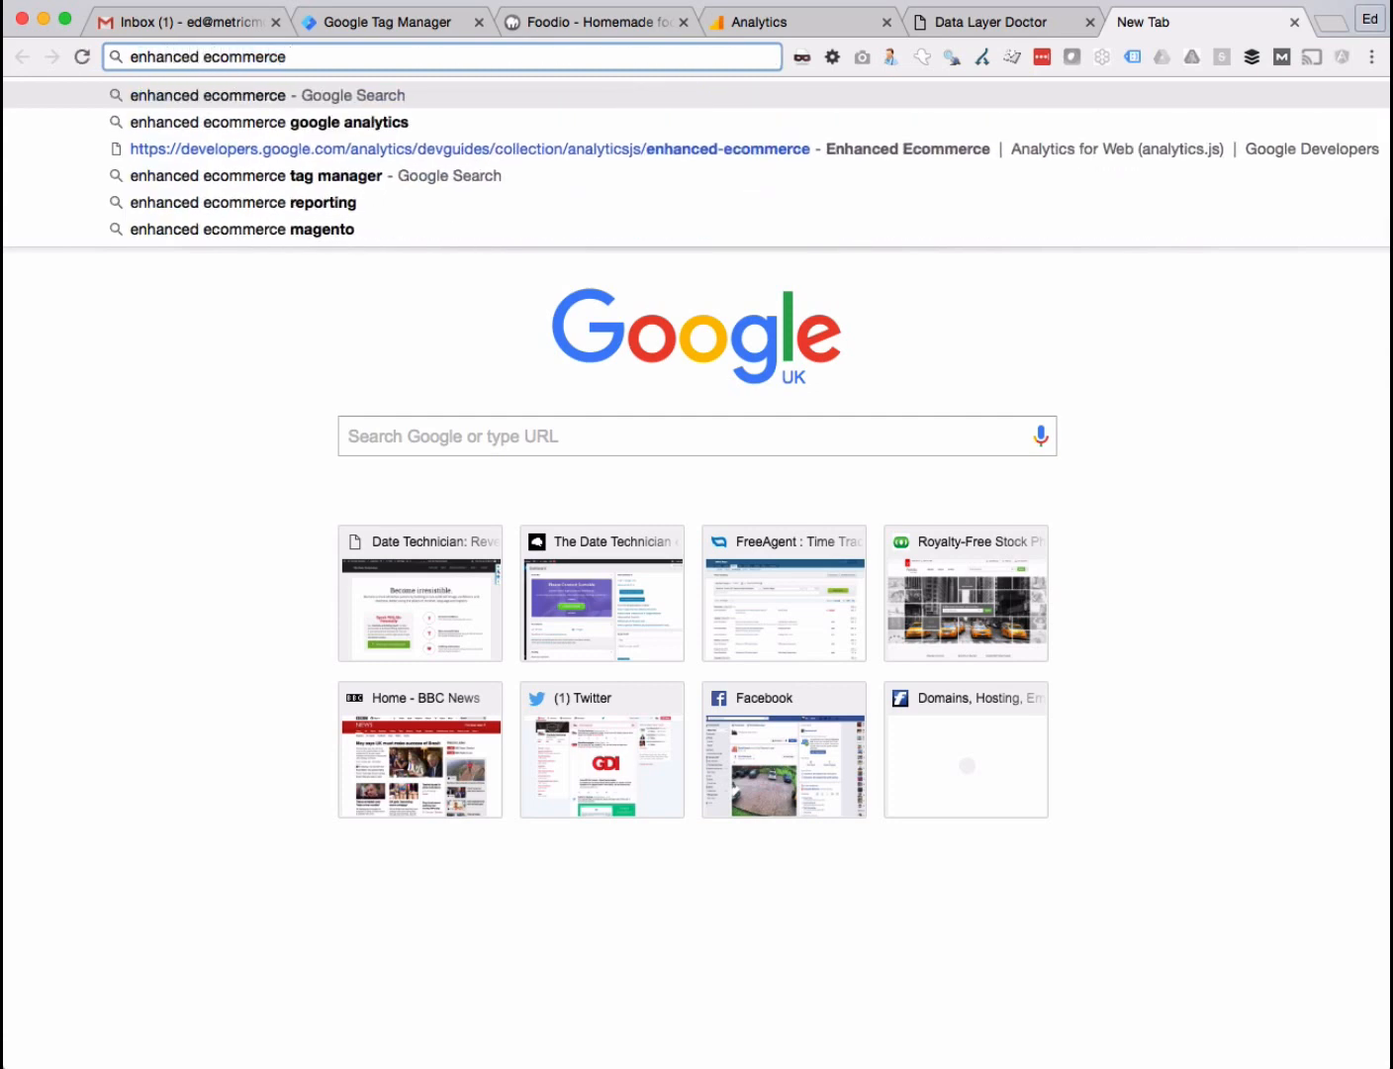
type("gtm")
key("Return")
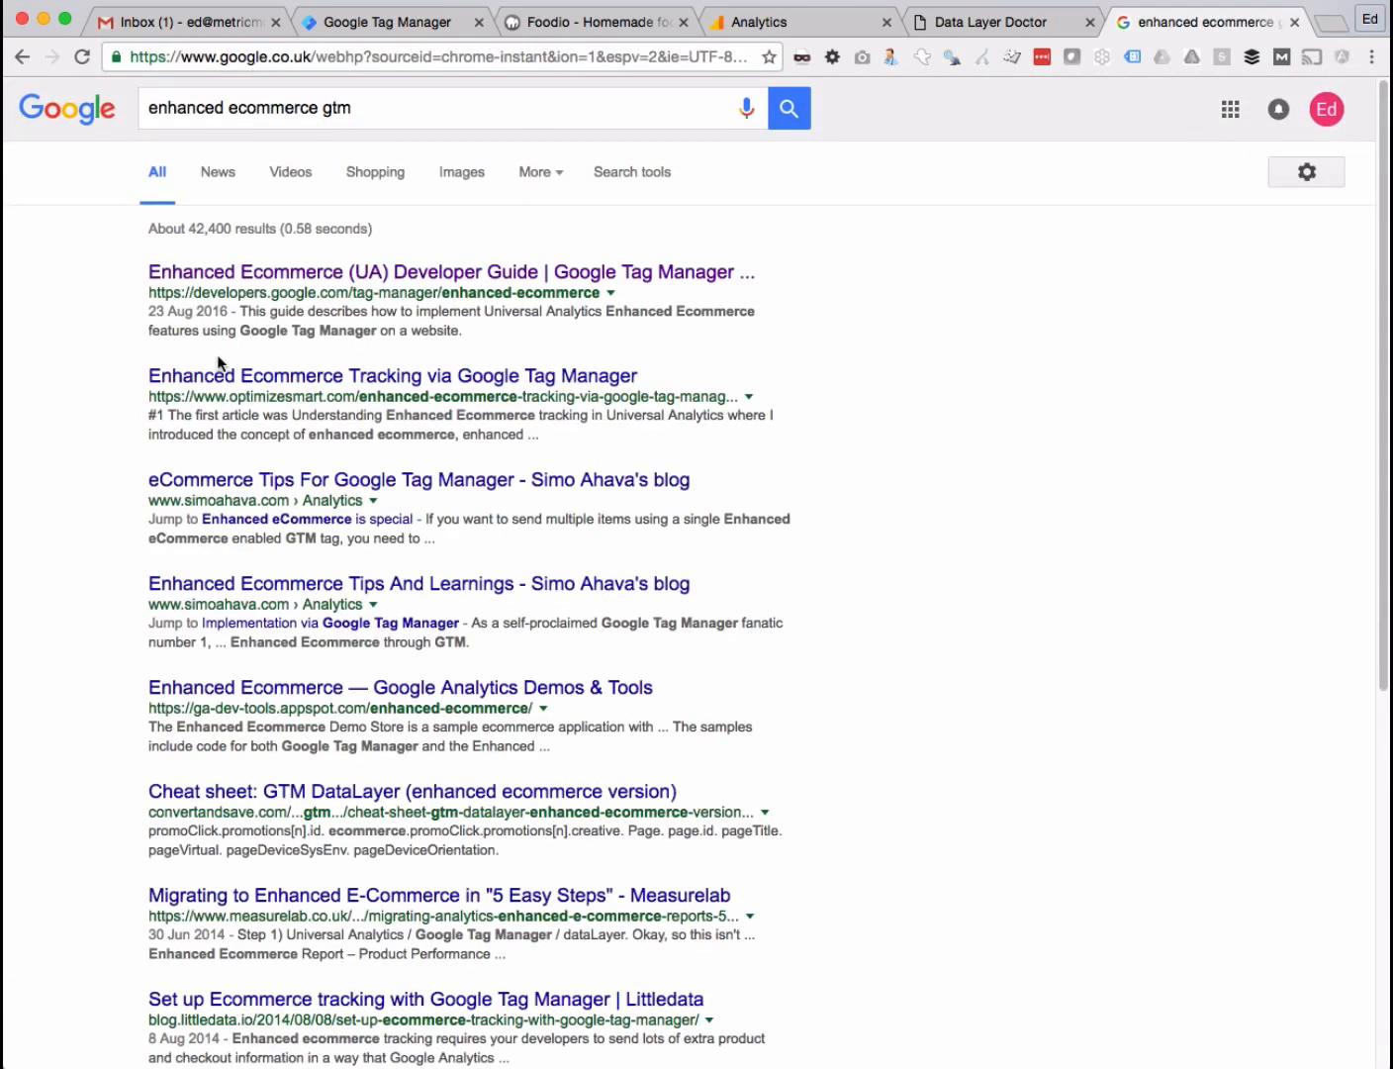
left_click(293, 273)
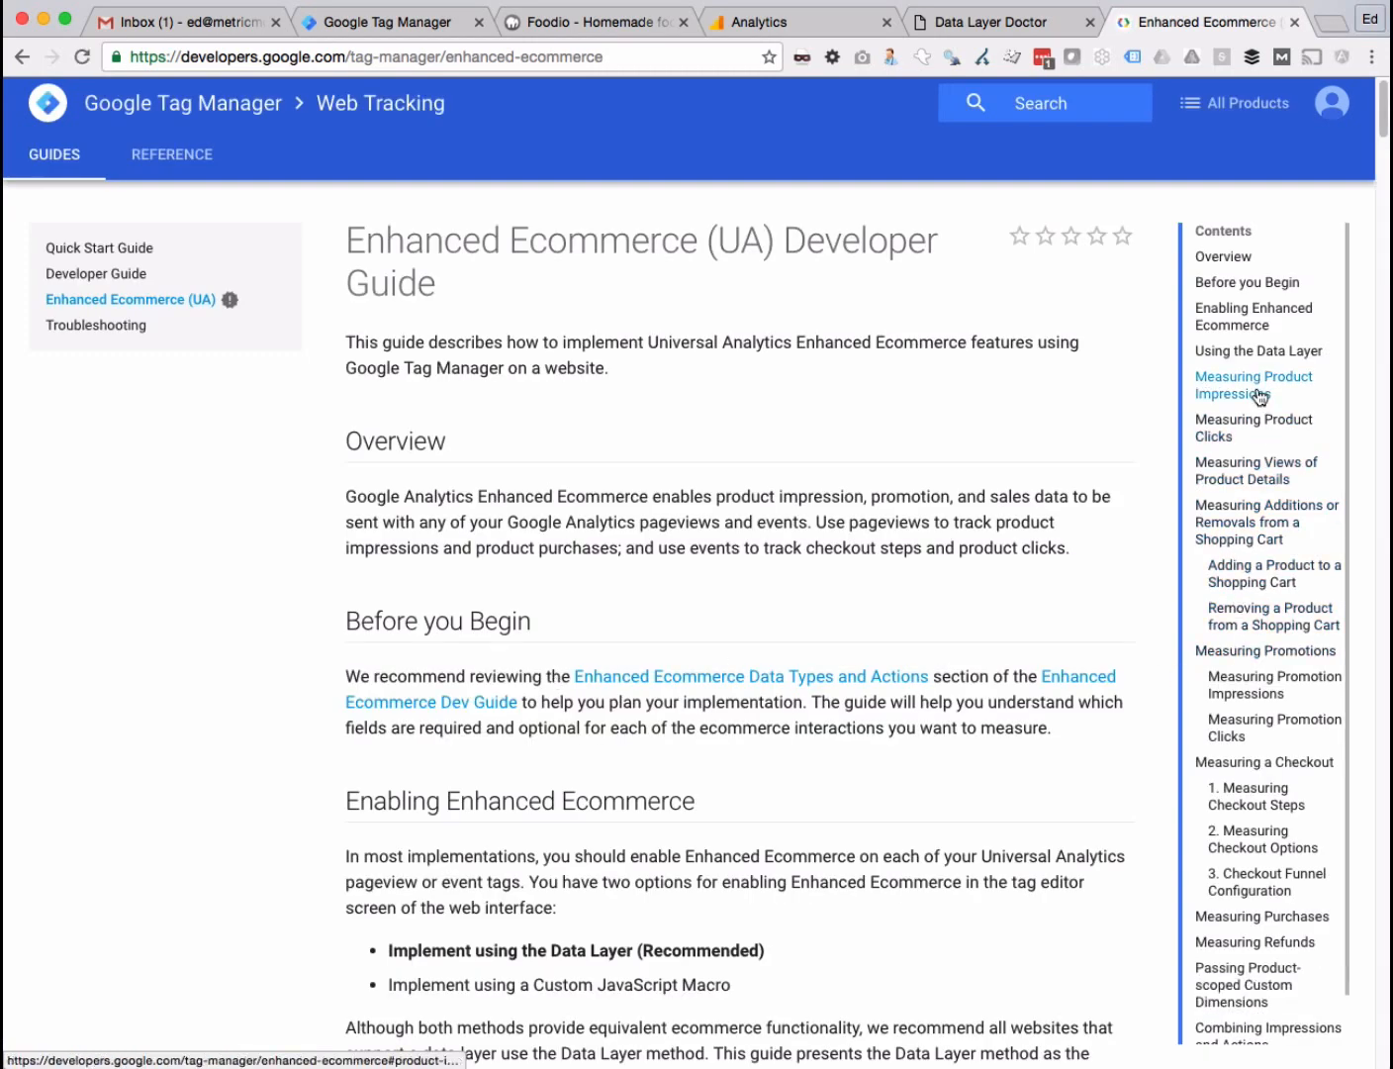
left_click(1249, 474)
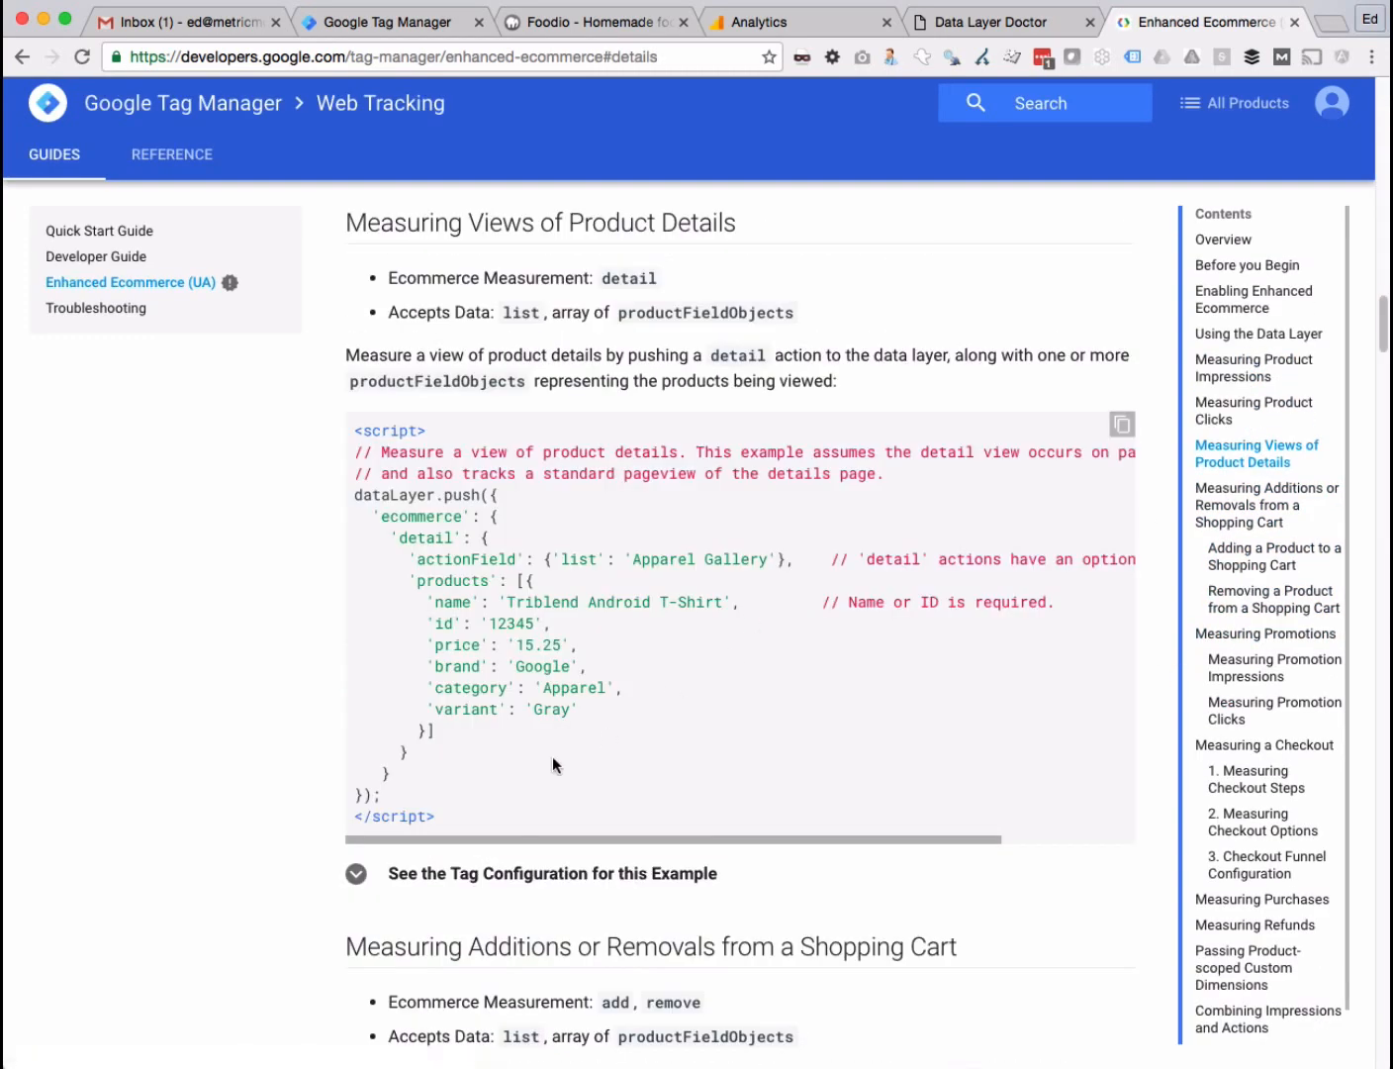
- Examine the example script for product detail views, including its ecommerce, detail and products objects
left_click_drag(444, 816, 354, 433)
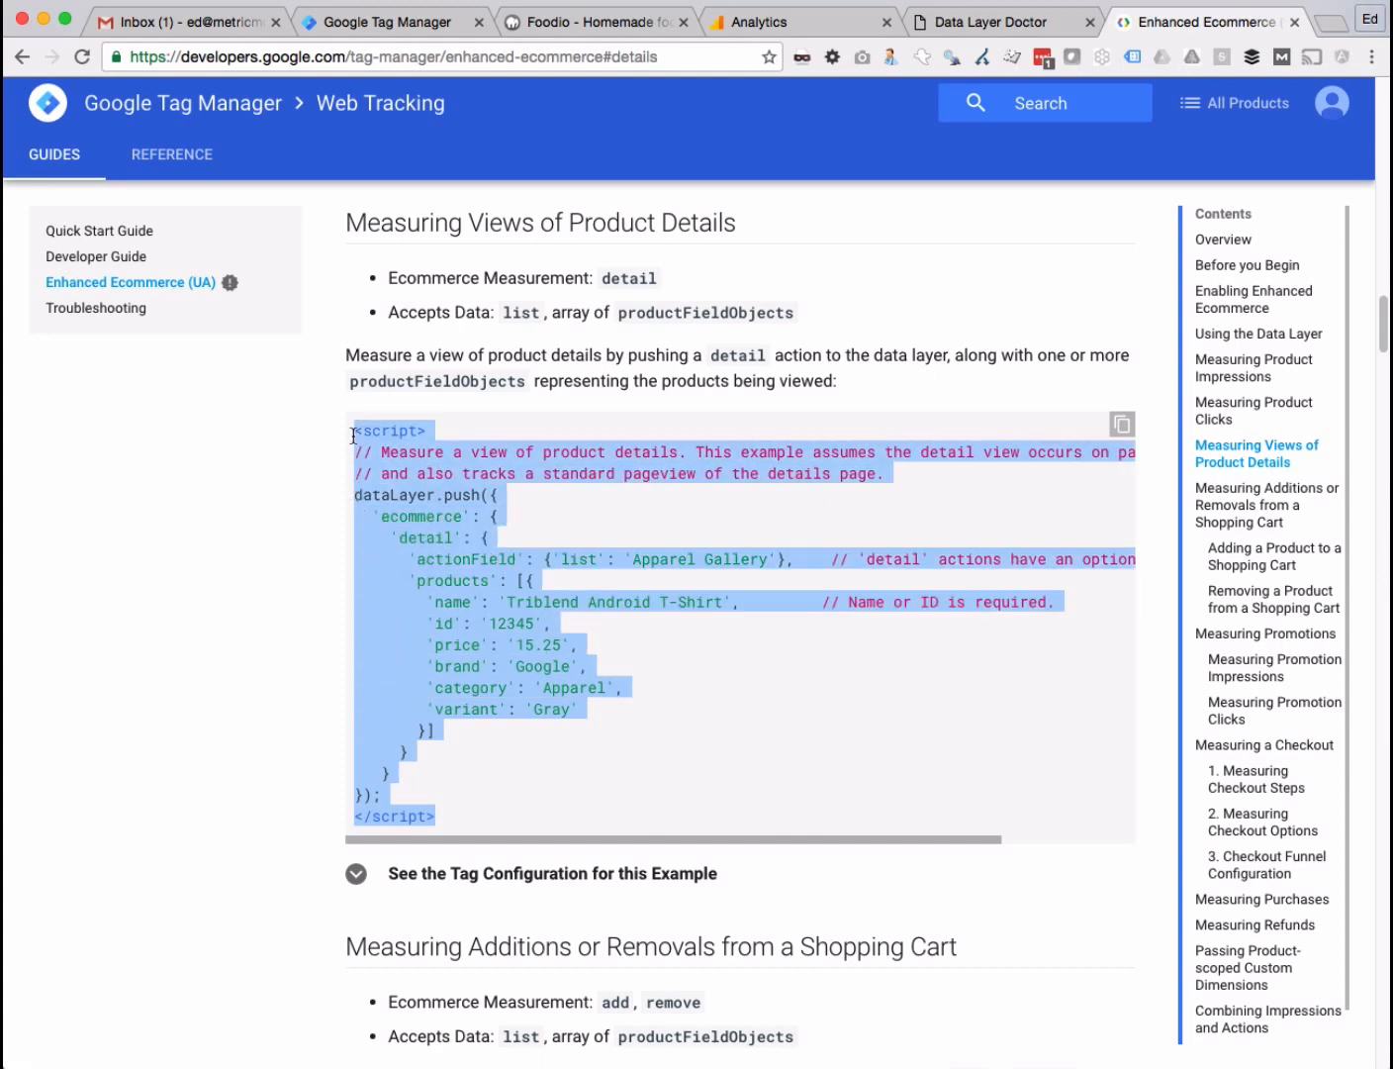
left_click(434, 539)
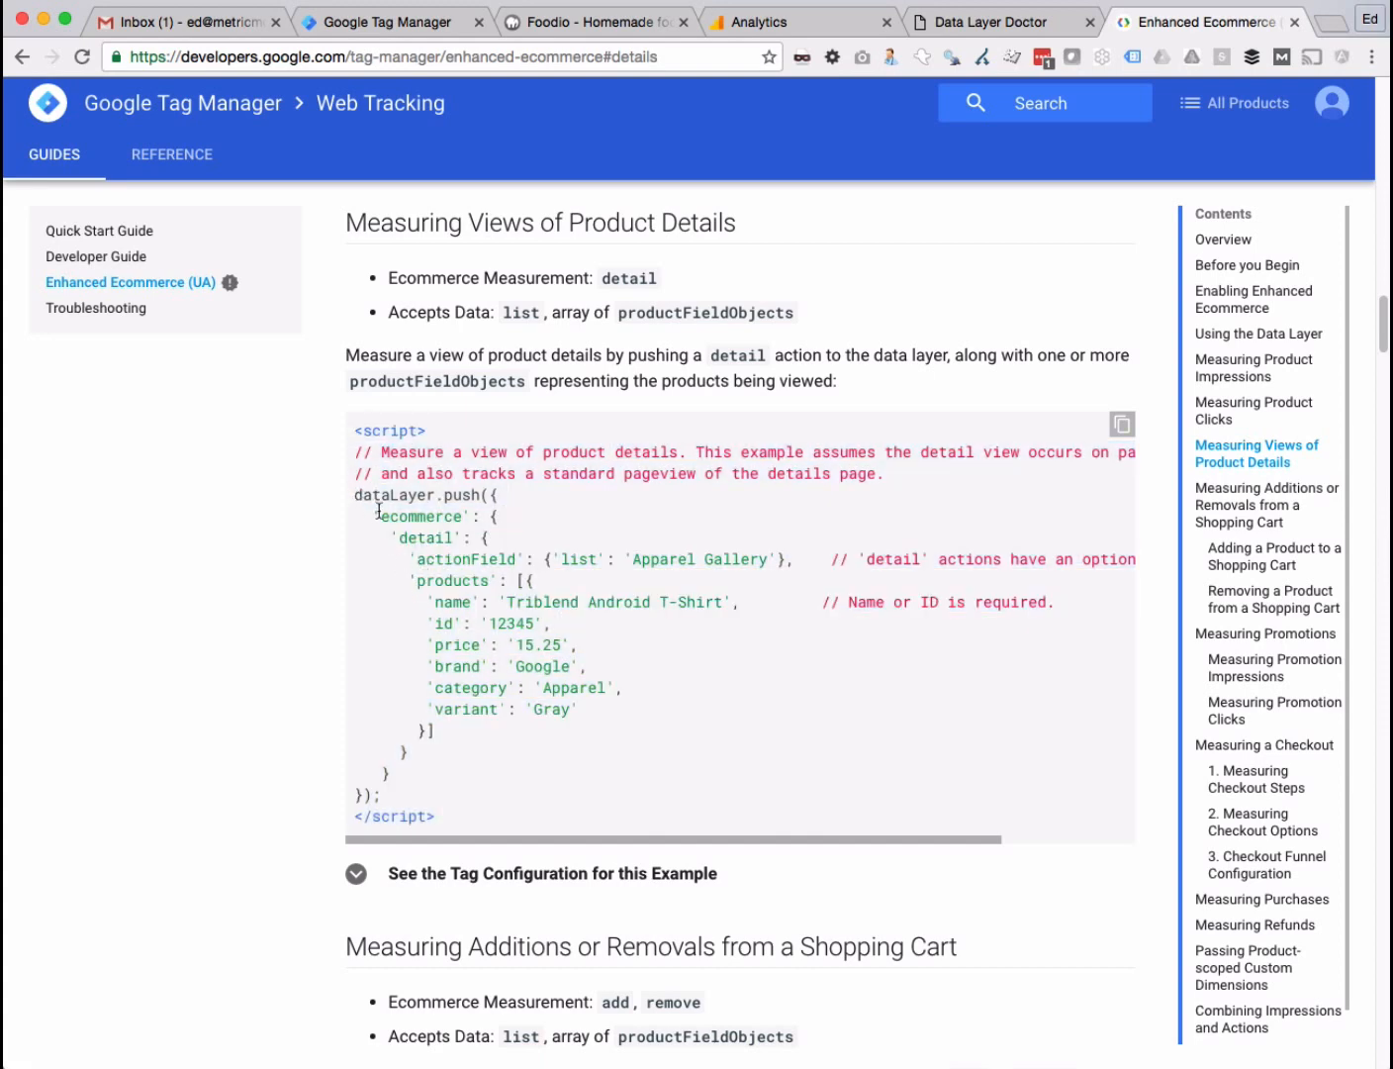
left_click_drag(379, 515, 561, 768)
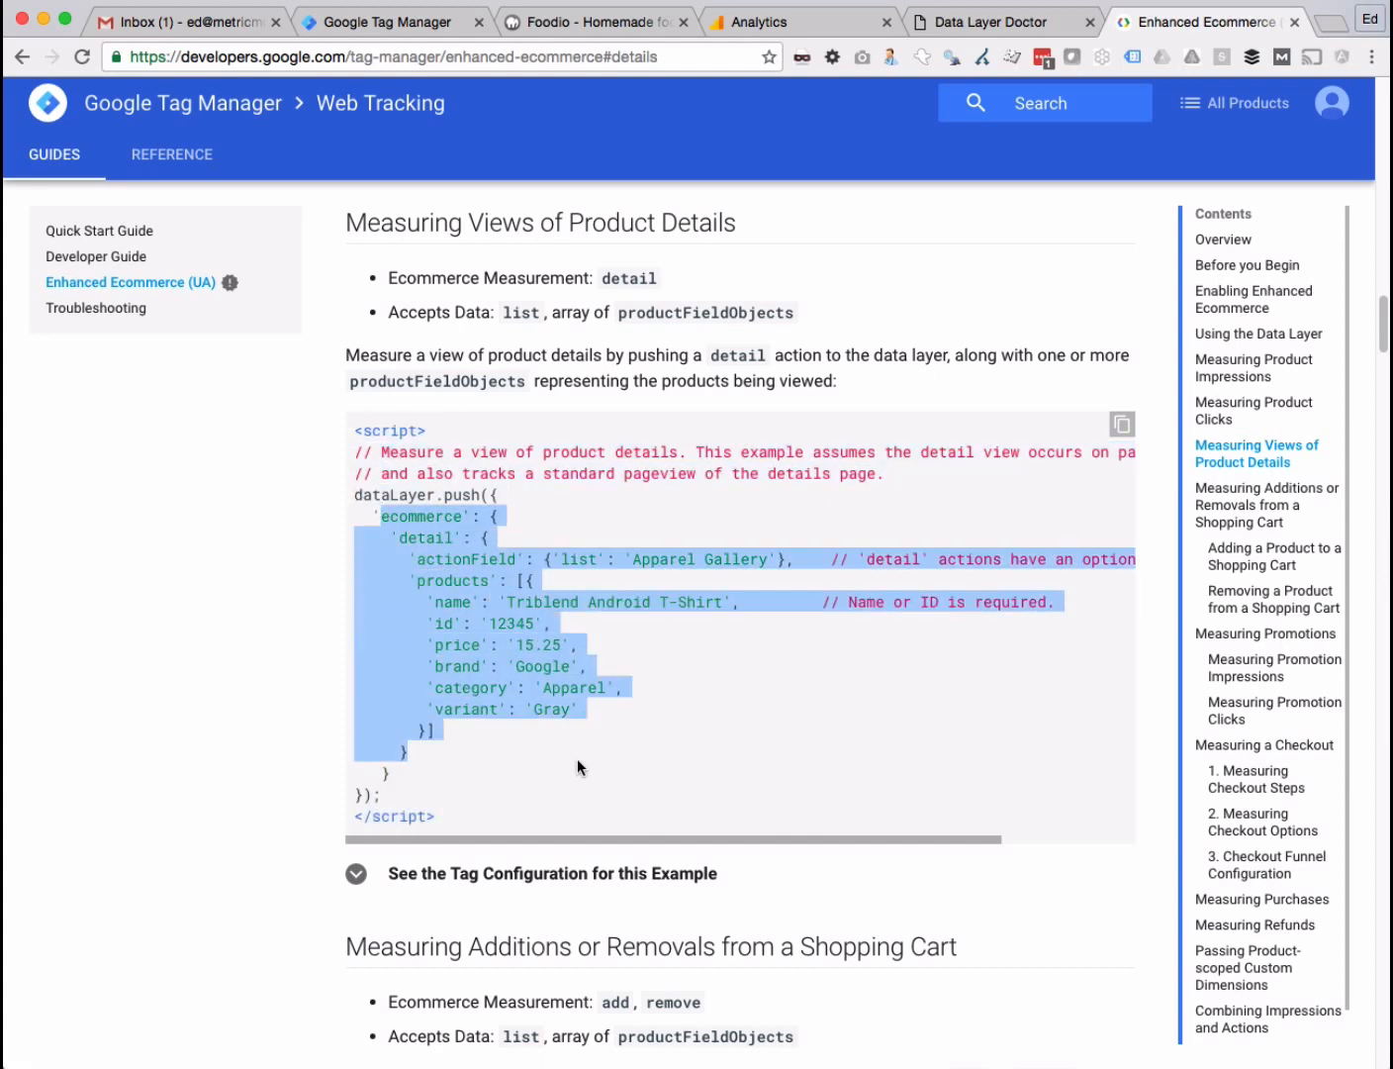
left_click(577, 756)
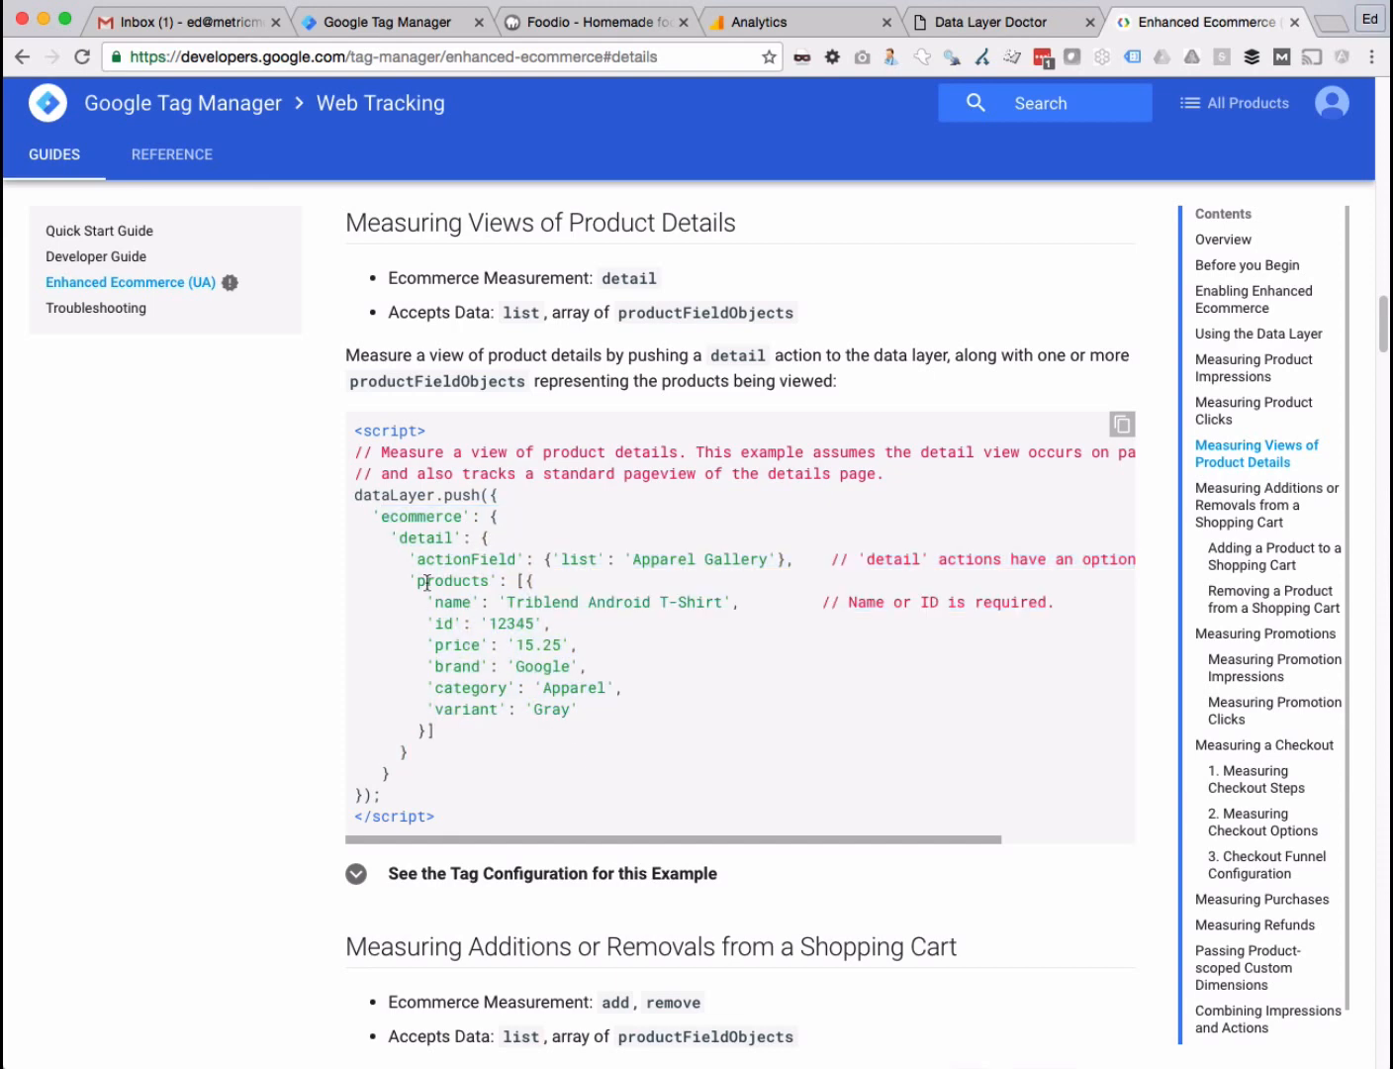
left_click_drag(419, 576, 518, 759)
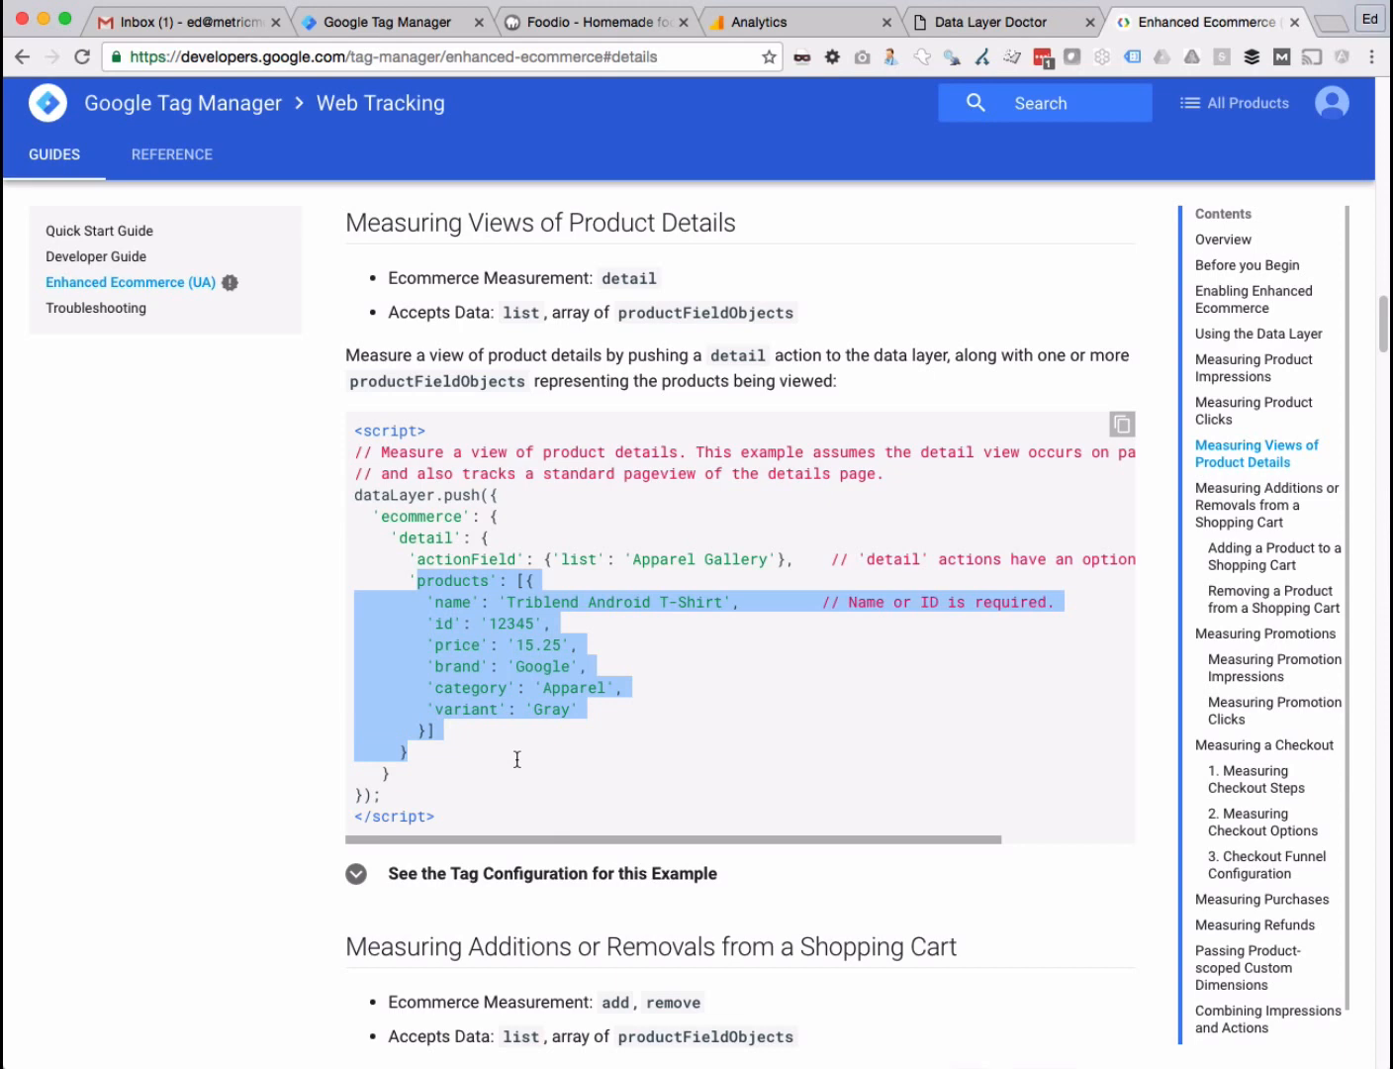
left_click(445, 656)
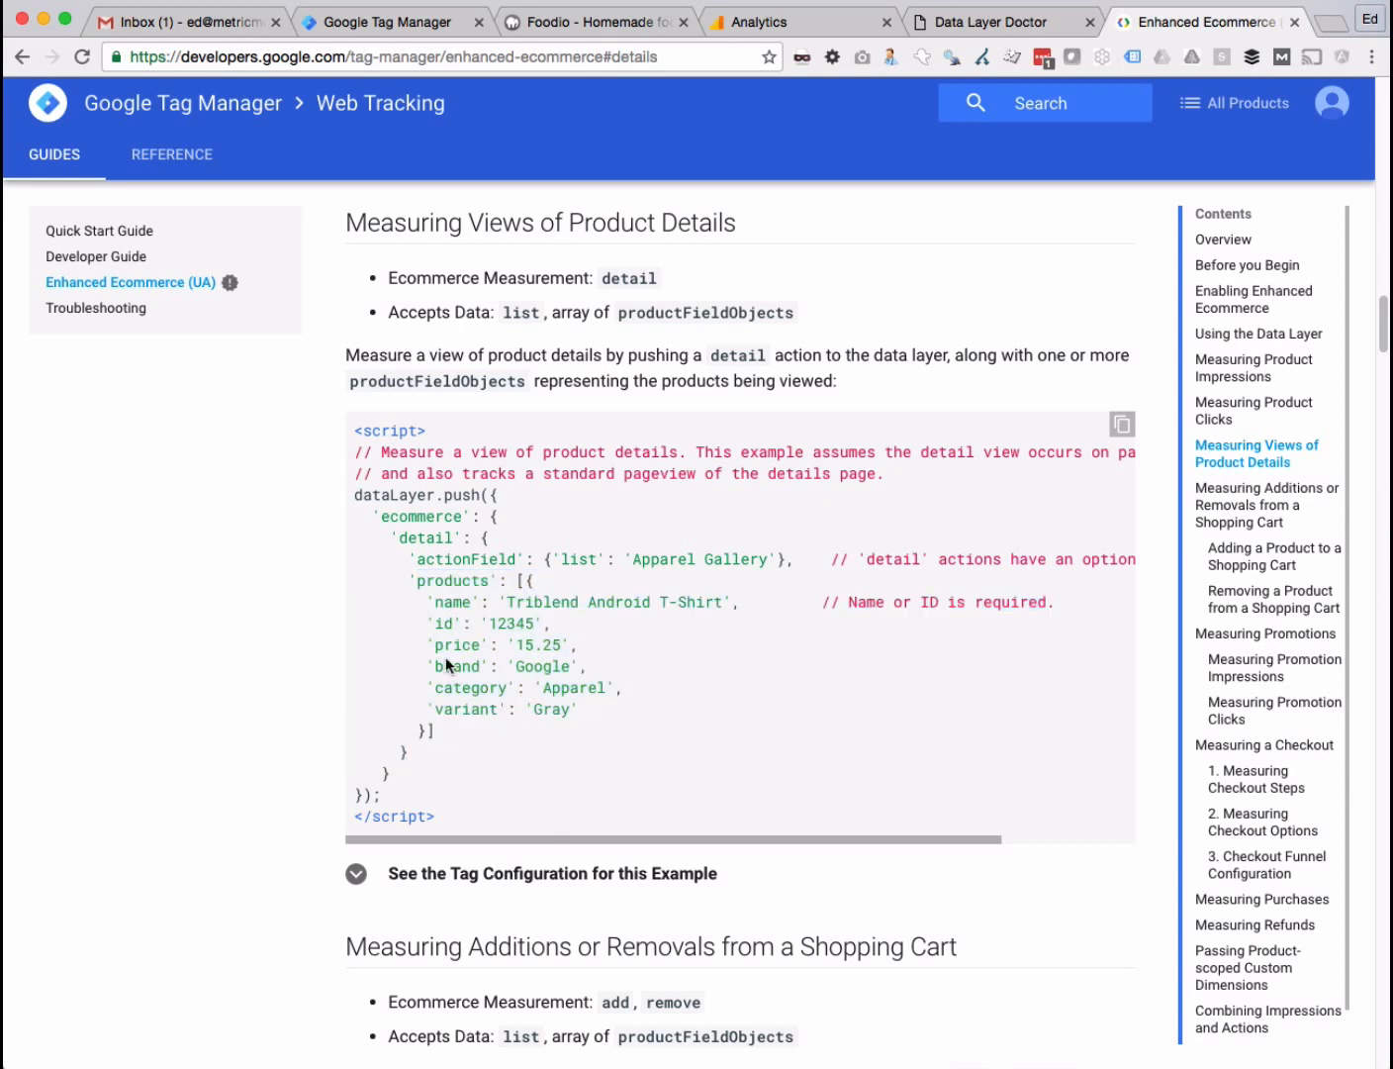
left_click_drag(356, 498, 533, 779)
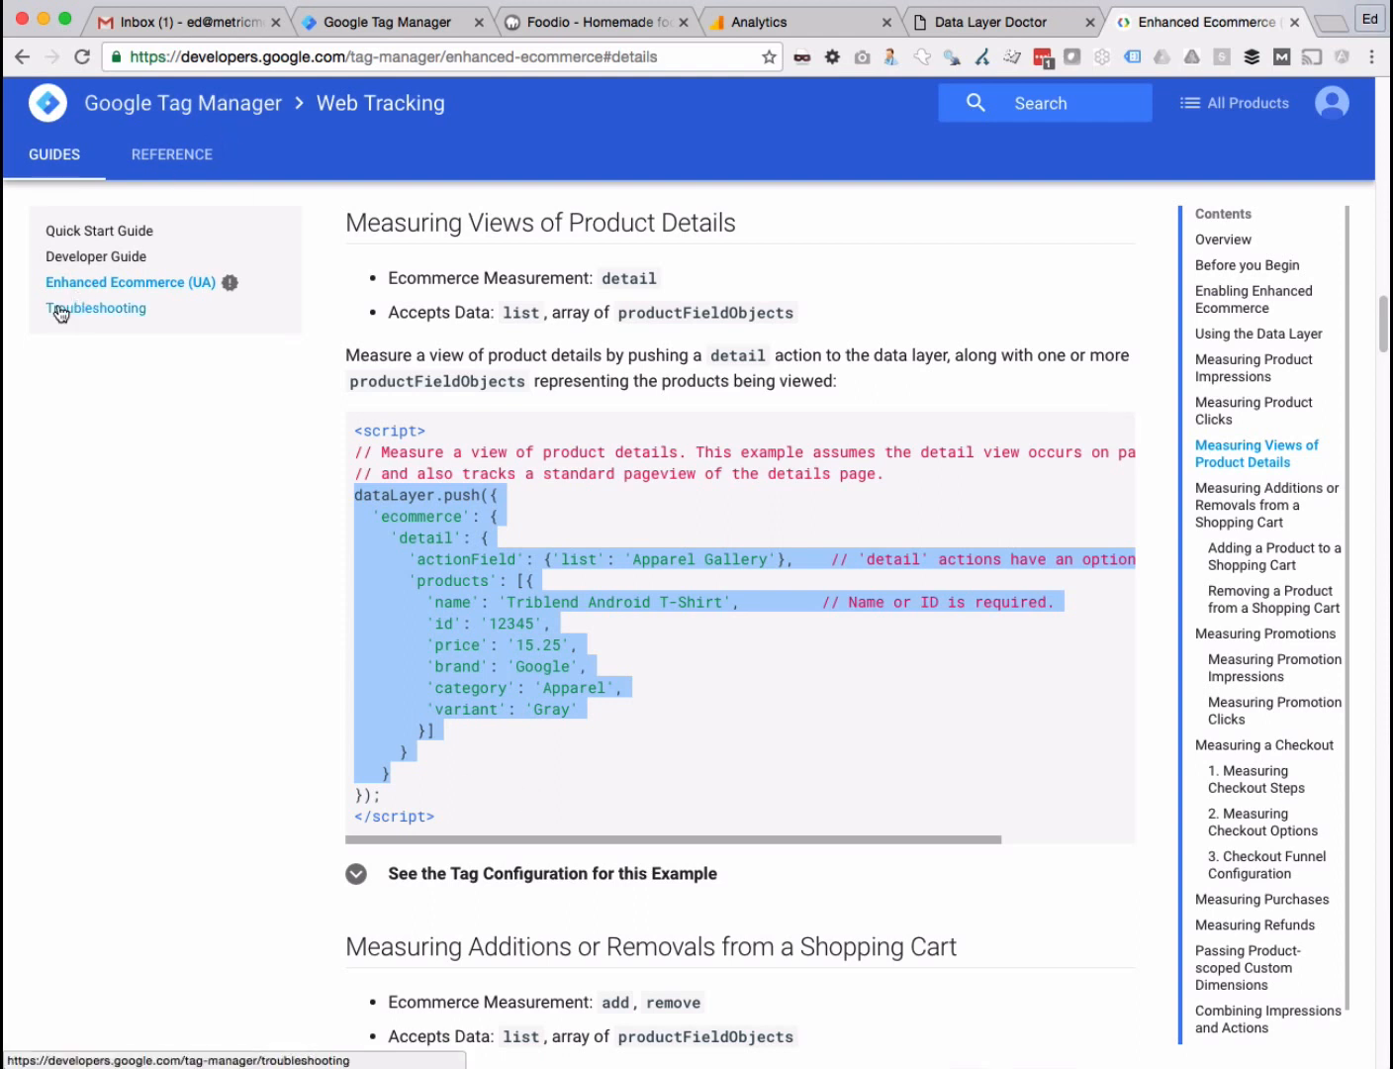
- Switch to the code editor and examine the existing dataLayer script in product-1.html
left_click(3, 342)
left_click(669, 359)
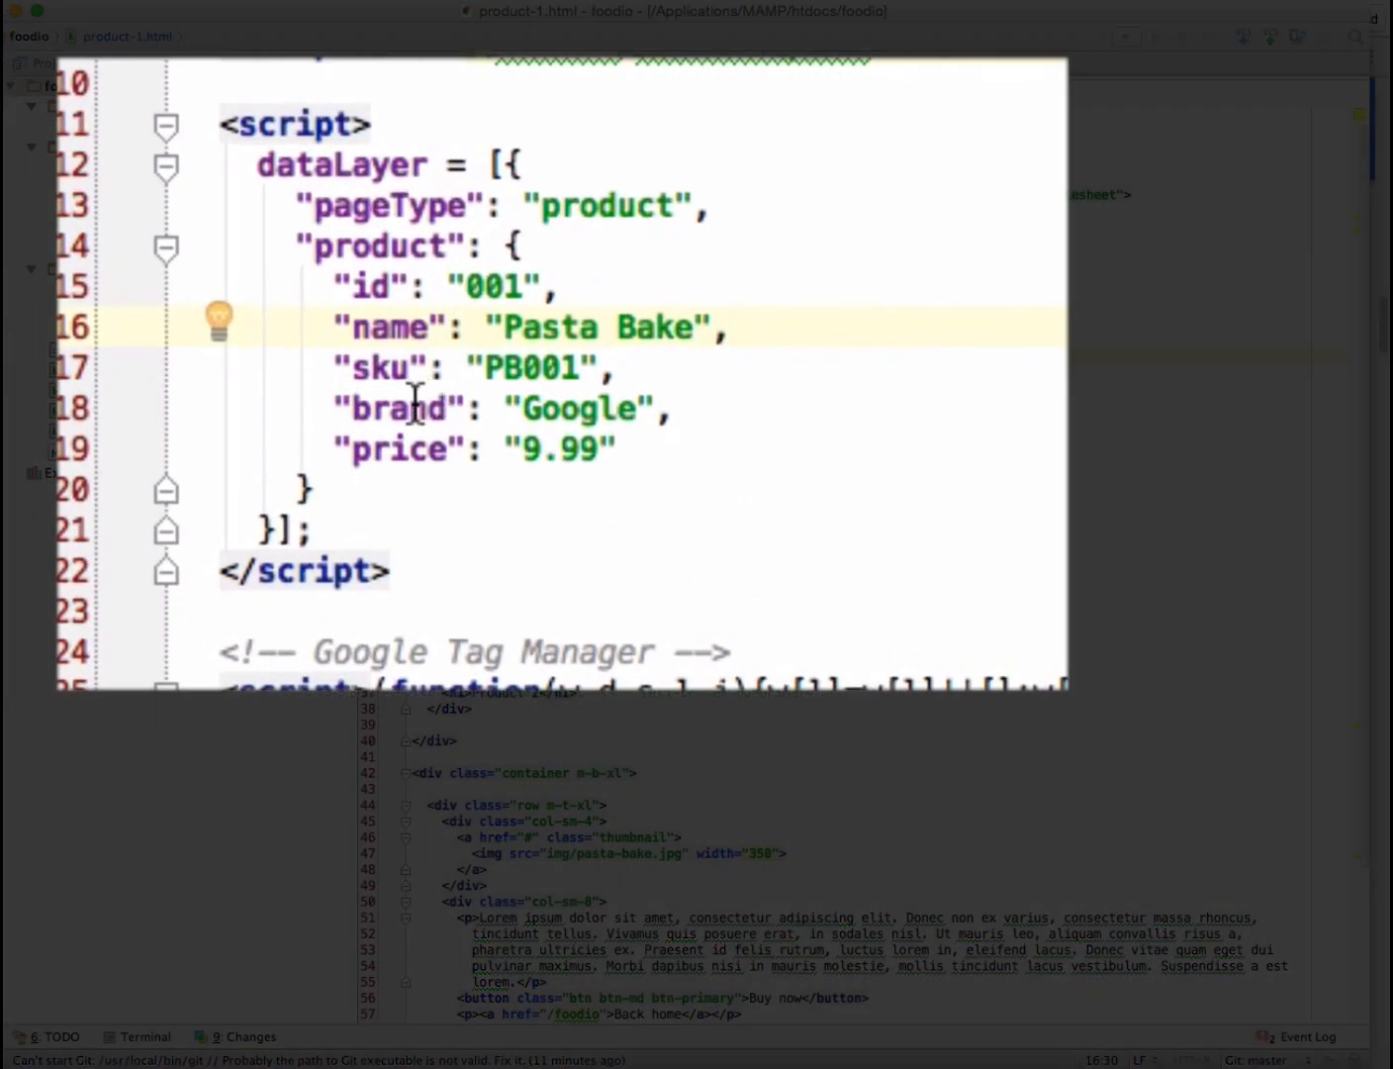
left_click_drag(223, 108, 445, 566)
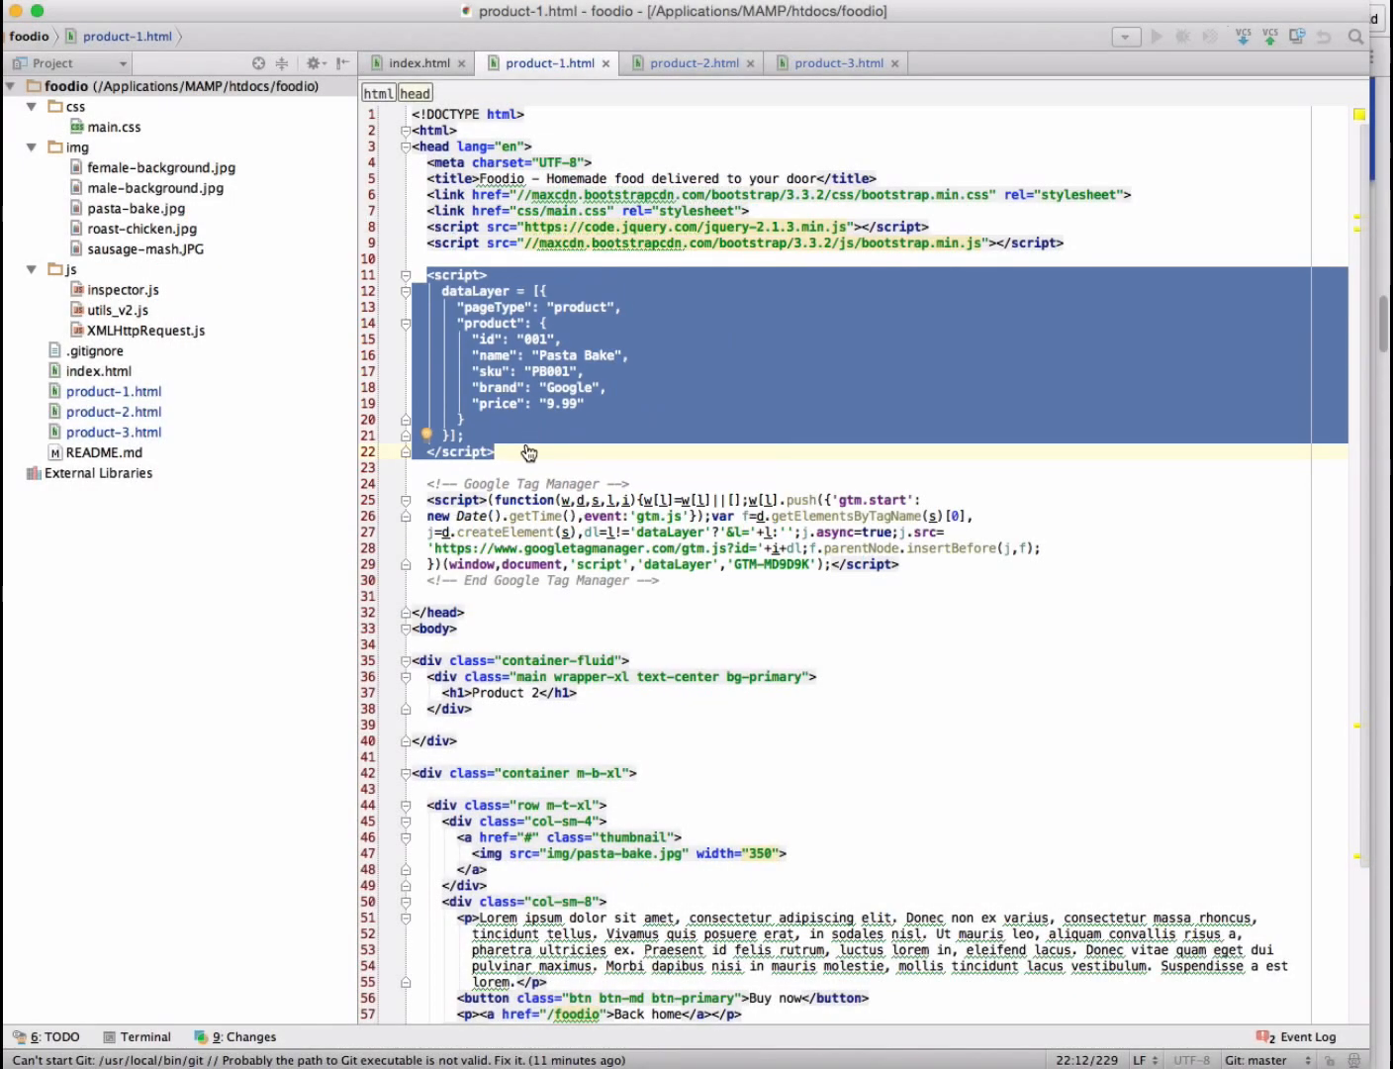
- Copy the guide's dataLayer.push product detail example and paste it below the dataLayer script in product-1.html
key("super+Tab")
left_click(404, 758)
left_click_drag(387, 794, 345, 496)
key("super+Tab")
left_click(538, 453)
key("Return")
key("Return")
key("Return")
type("dataLayer.push({ 'ecommerce': { 'detail': { 'actionField': {'list': 'Apparel Gallery'},    // 'detail' actions have an optional list property. 'products': [{ 'name': 'Triblend Android T-Shirt',         // Name or ID is required. 'id': '12345', 'price': '15.25', 'brand': 'Google', 'category': 'Apparel', 'variant': 'Gray' }] } } });")
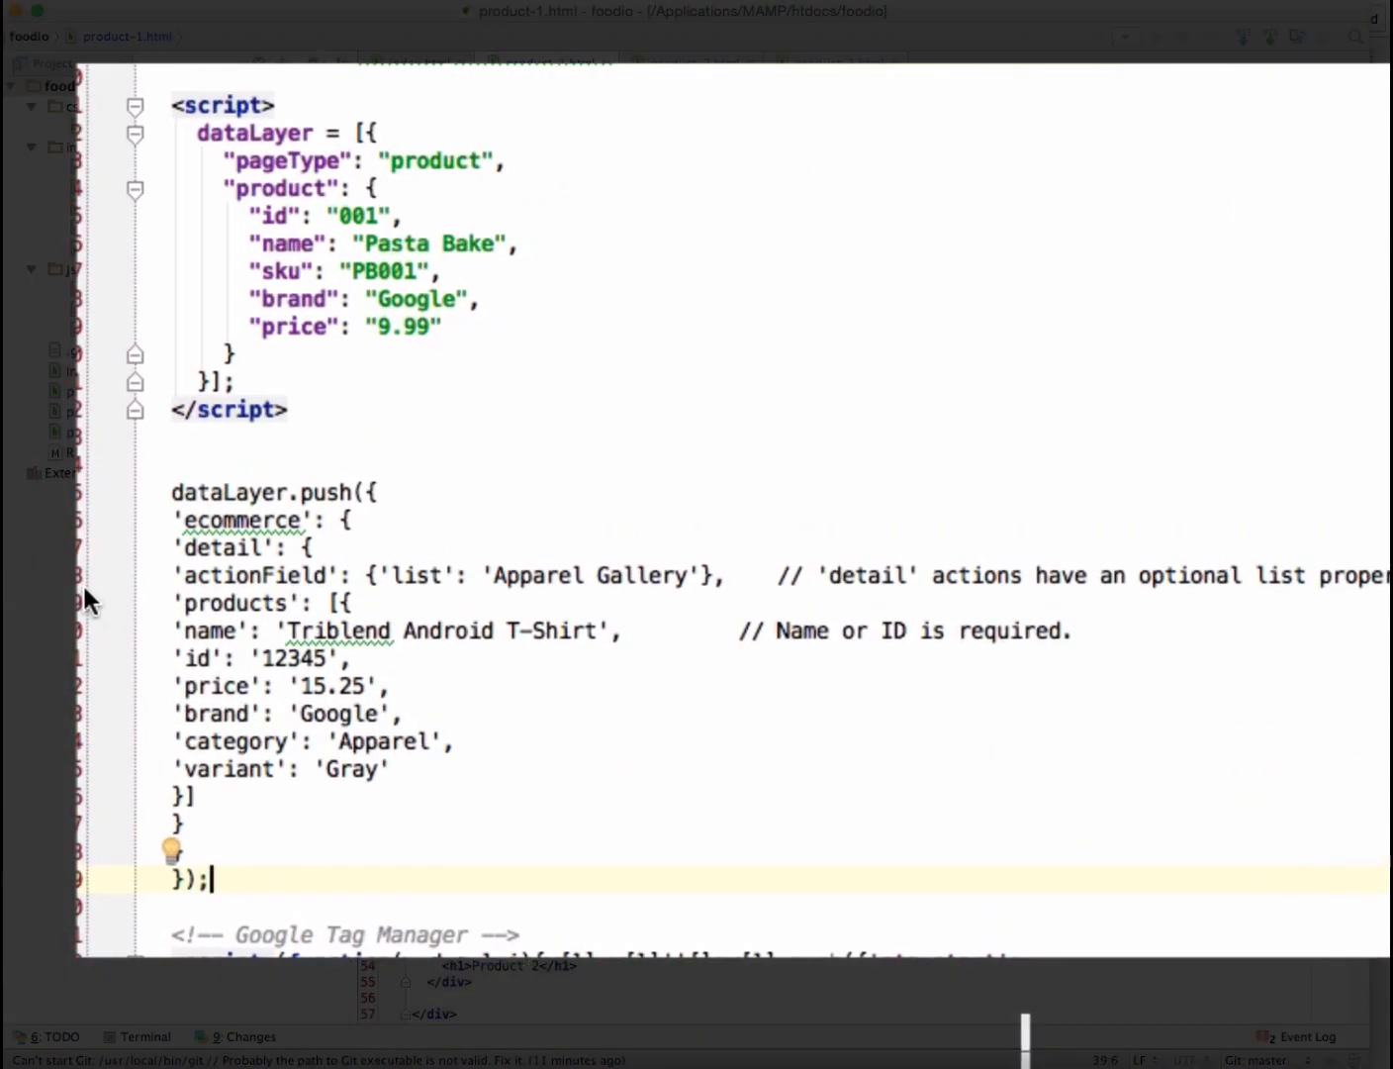
- Indent the nested lines and a closing brace of the pasted dataLayer.push block in product-1.html
left_click_drag(223, 852, 119, 515)
key("Tab")
left_click_drag(246, 800, 149, 545)
key("Tab")
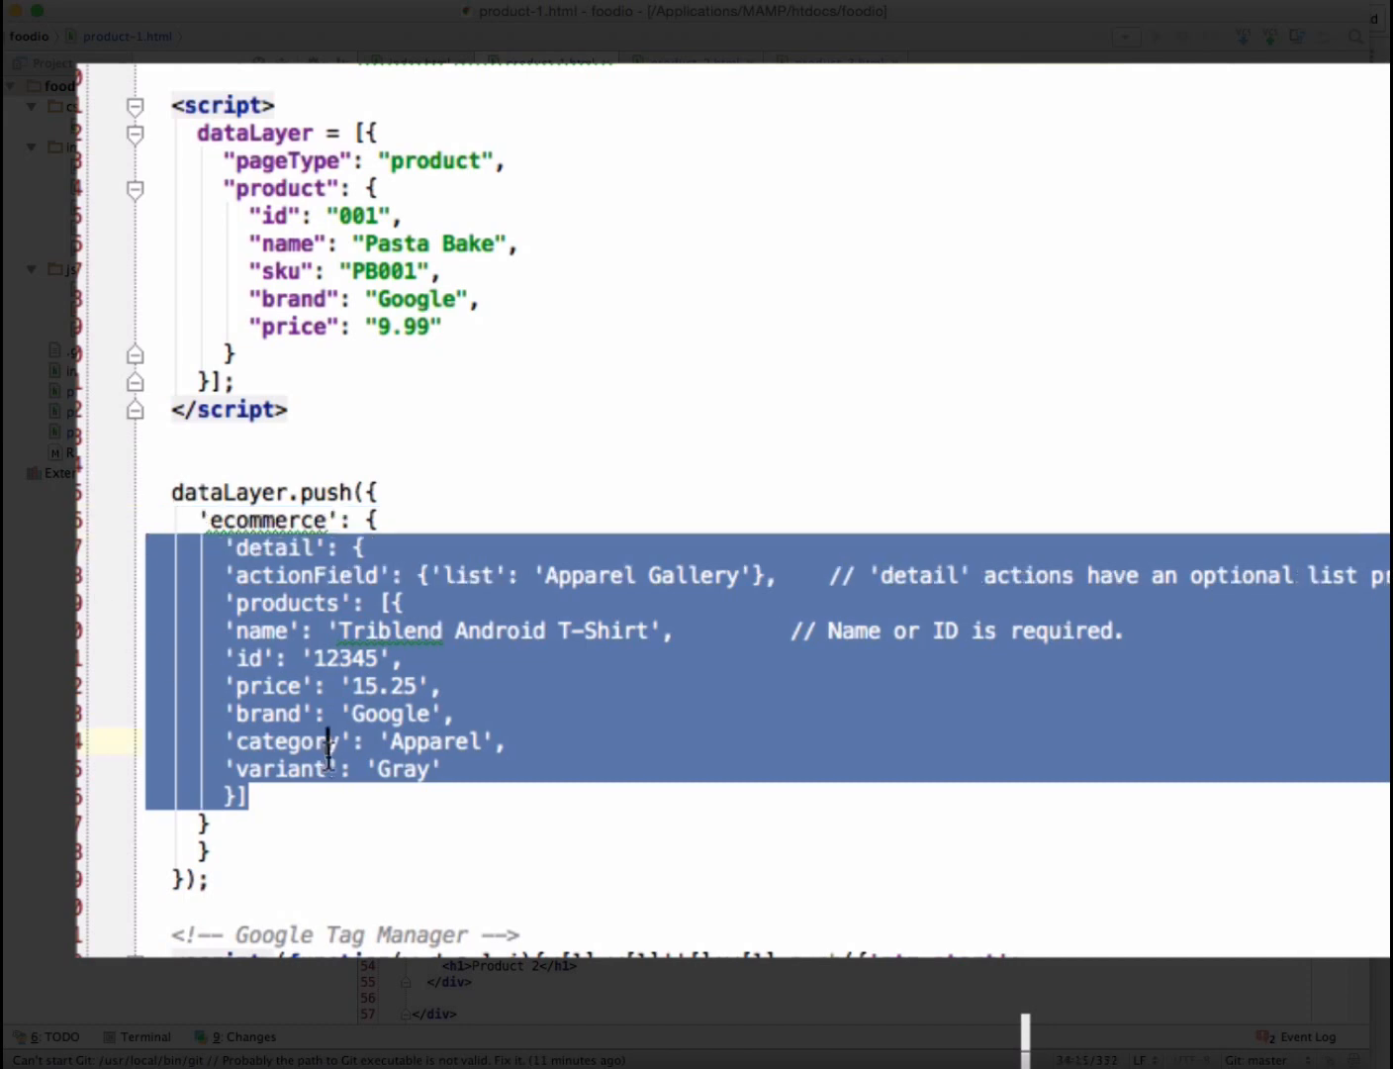
left_click(325, 806)
left_click_drag(248, 797, 119, 627)
key("Tab")
left_click(454, 790)
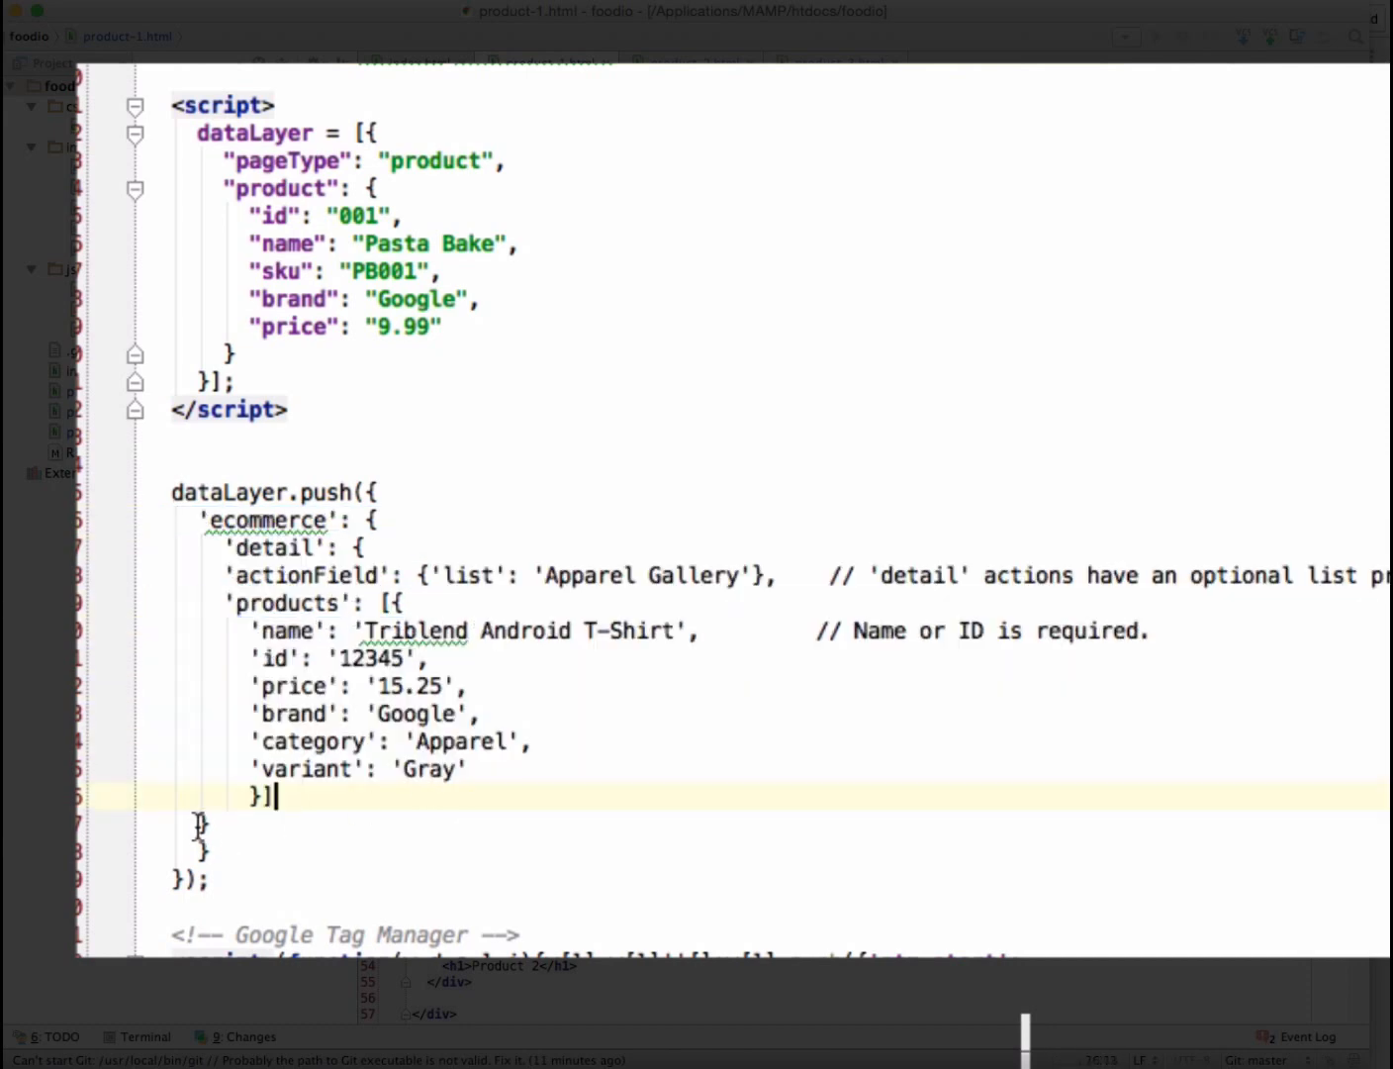
left_click(199, 824)
key("Tab")
left_click(418, 810)
- Examine the product object and its id, name, sku, brand and price fields in product-1.html's dataLayer
left_click(521, 417)
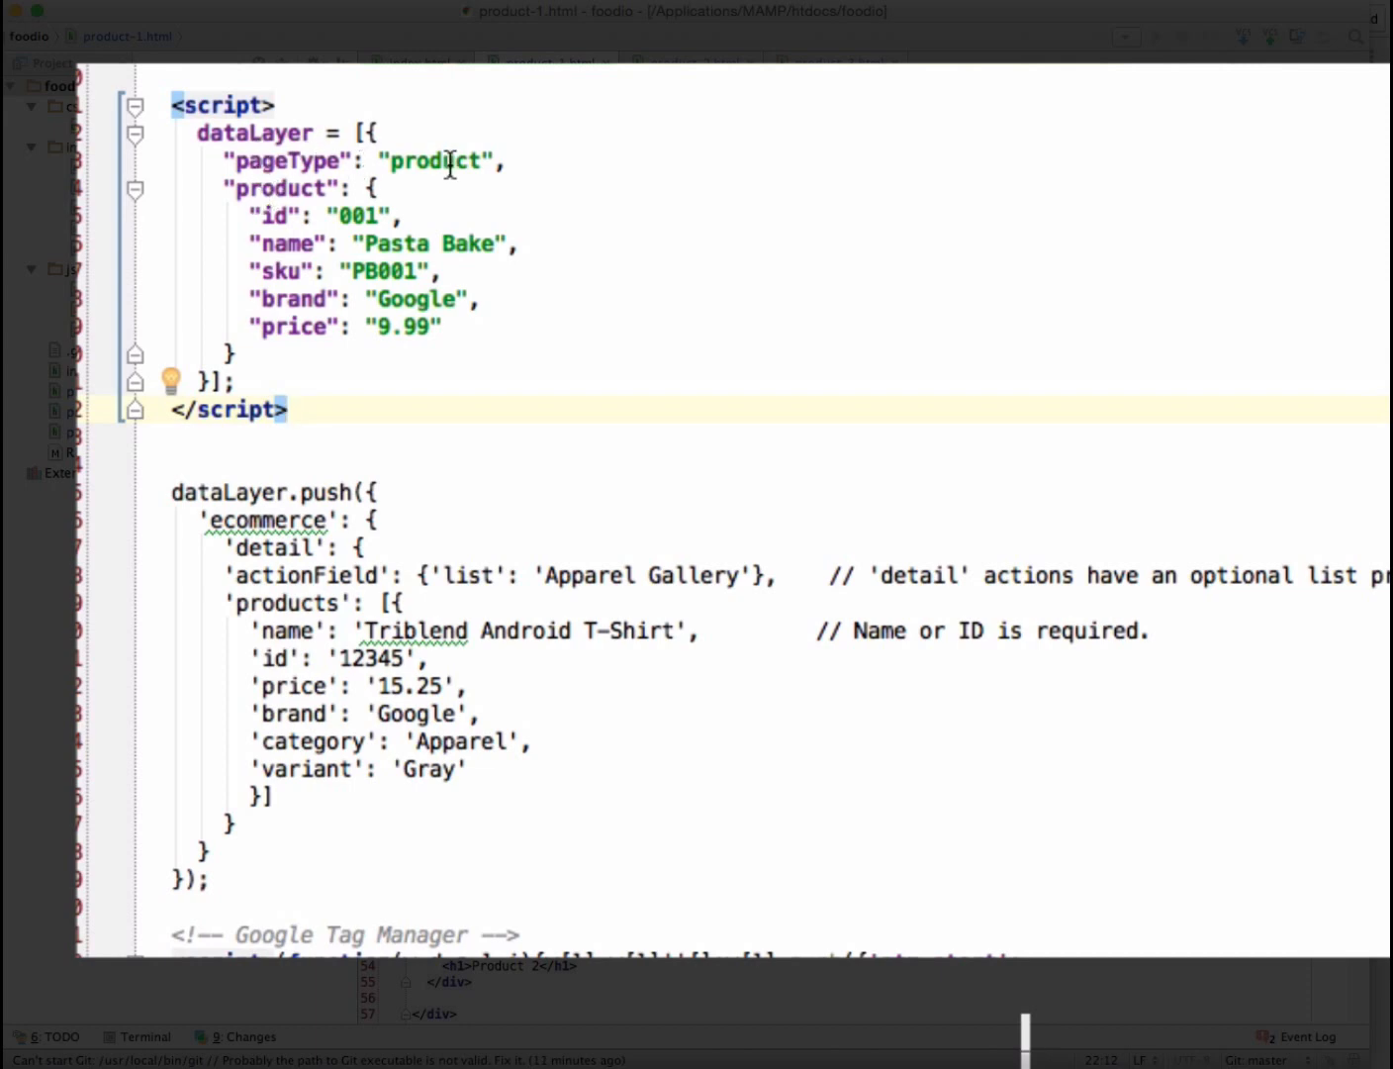
double_click(282, 189)
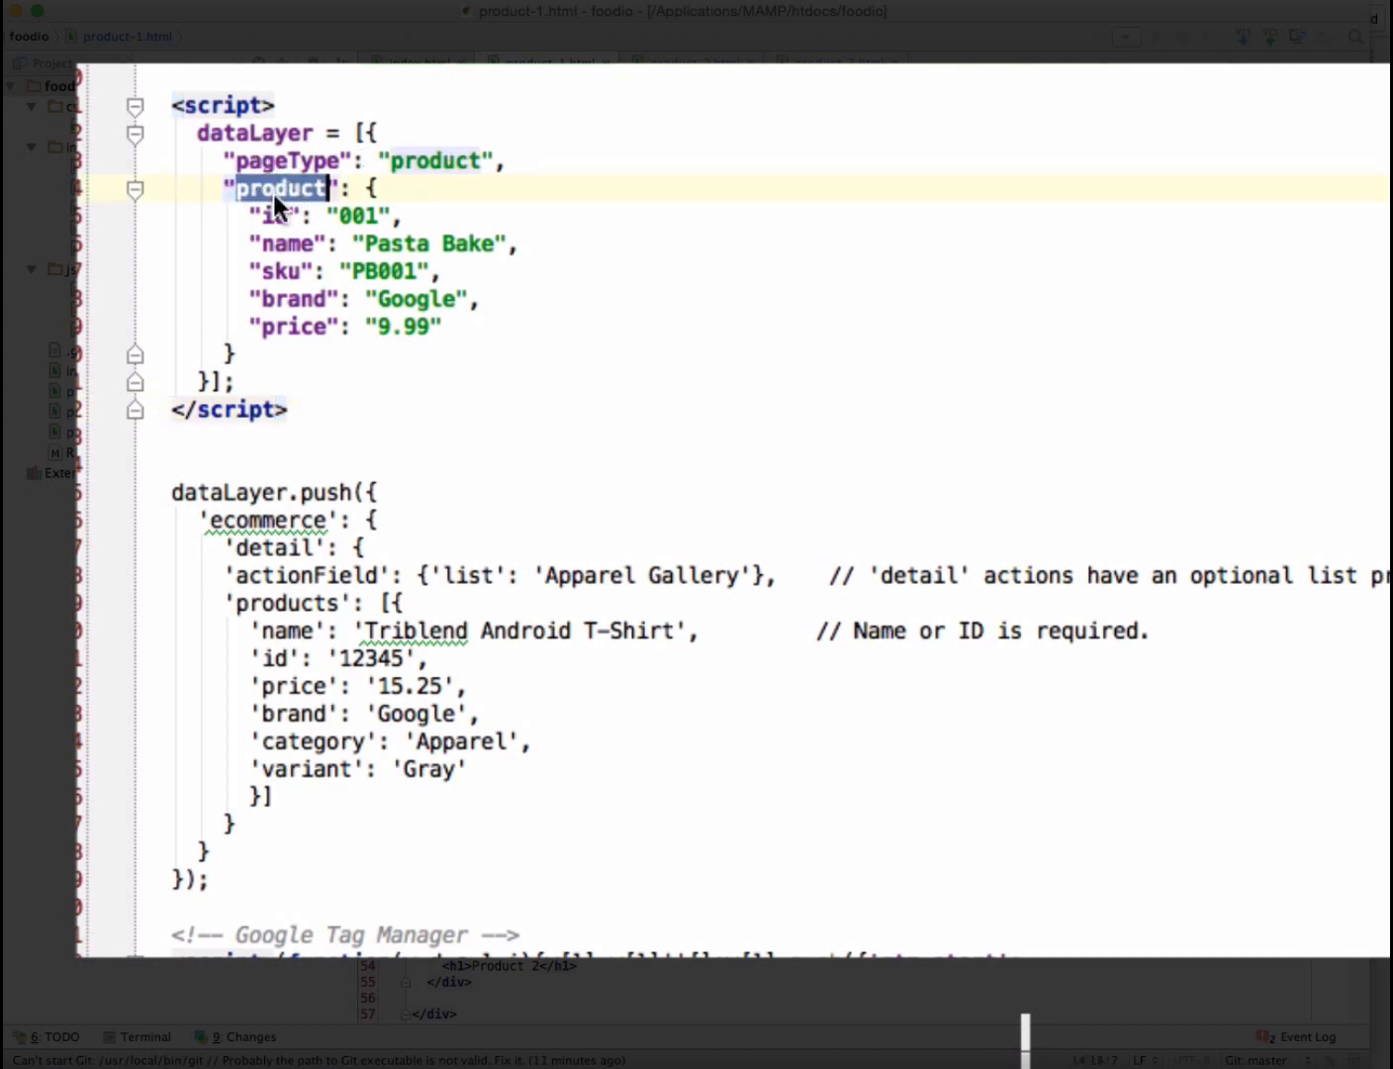
left_click(271, 216)
left_click(278, 273)
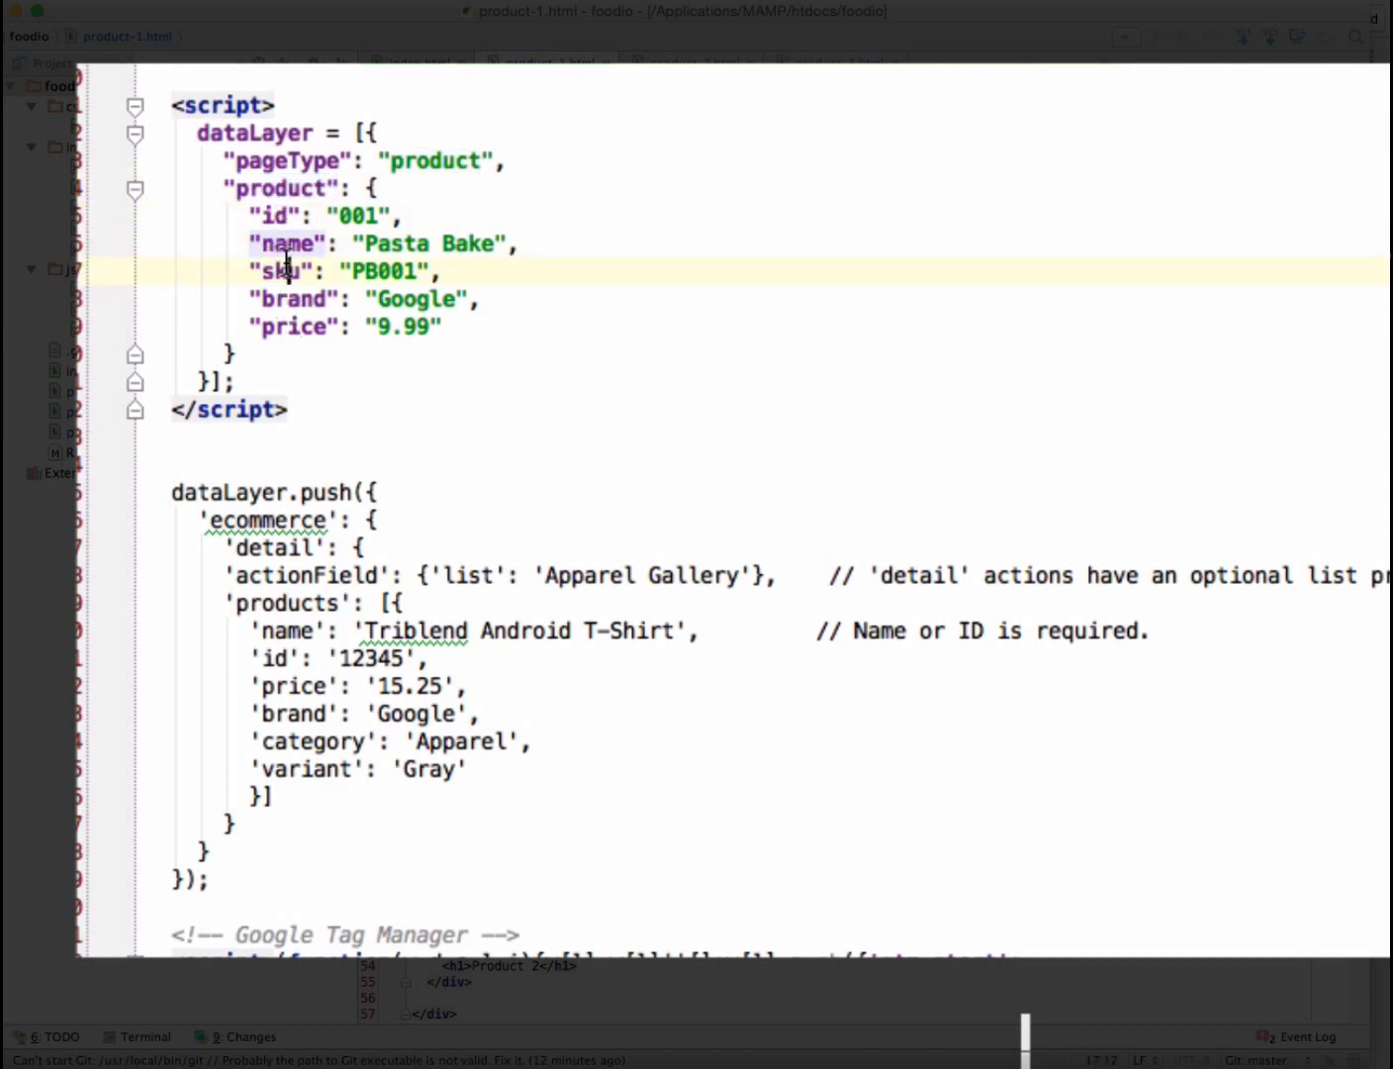
left_click(288, 299)
left_click(302, 352)
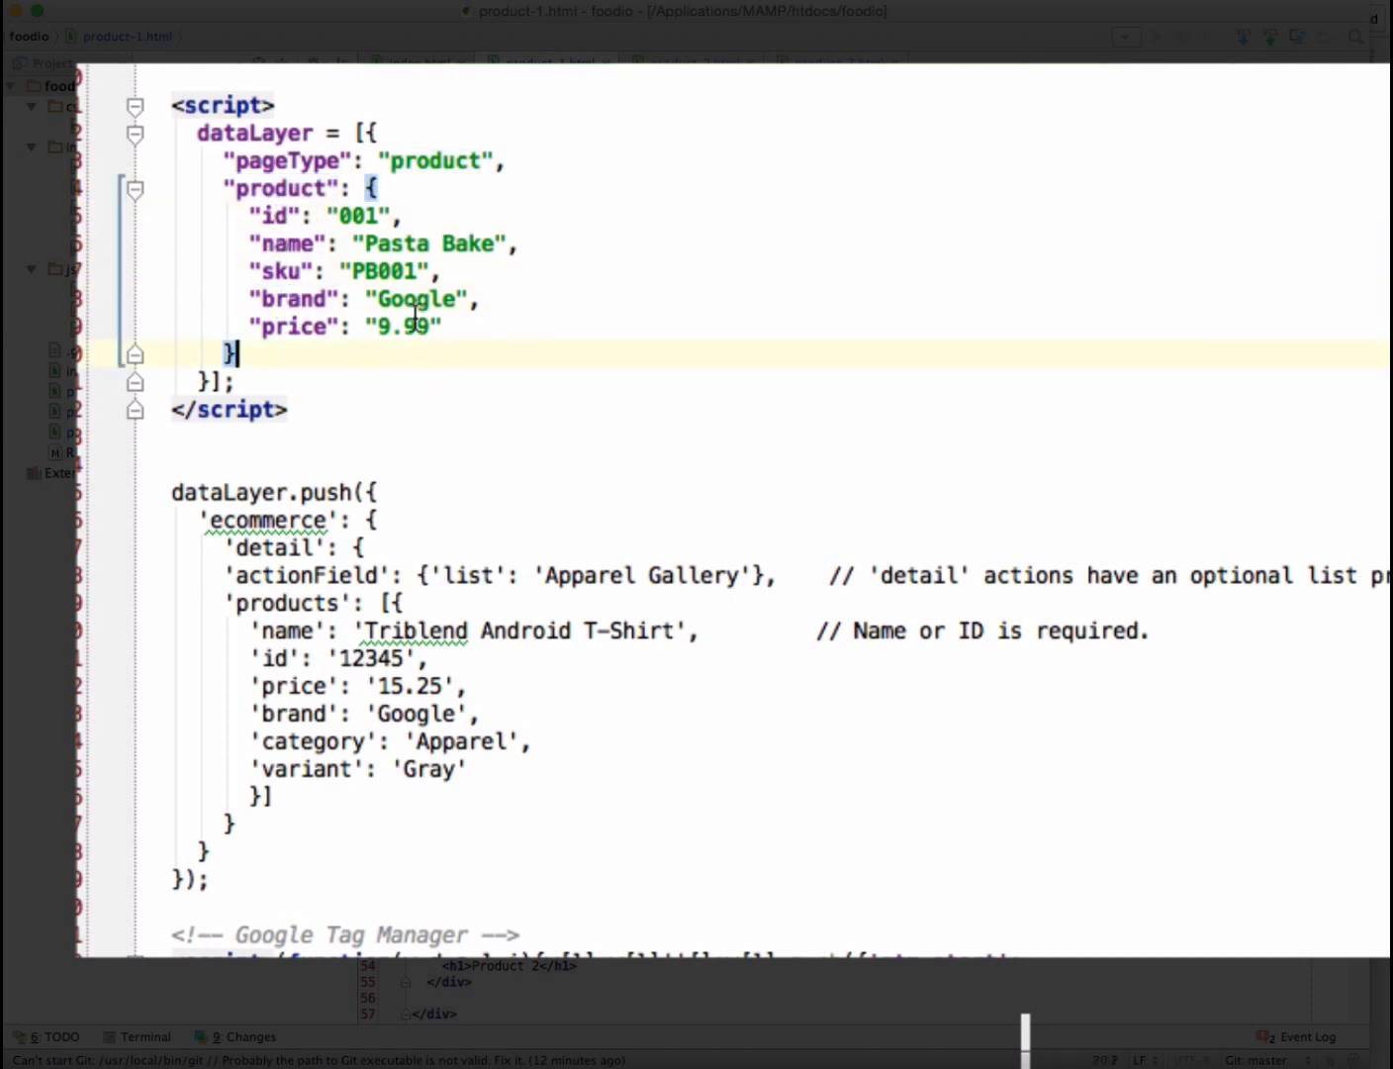
- Review the dataLayer product details in product-2.html and product-3.html, checking each product's name
left_click(685, 59)
left_click(277, 191)
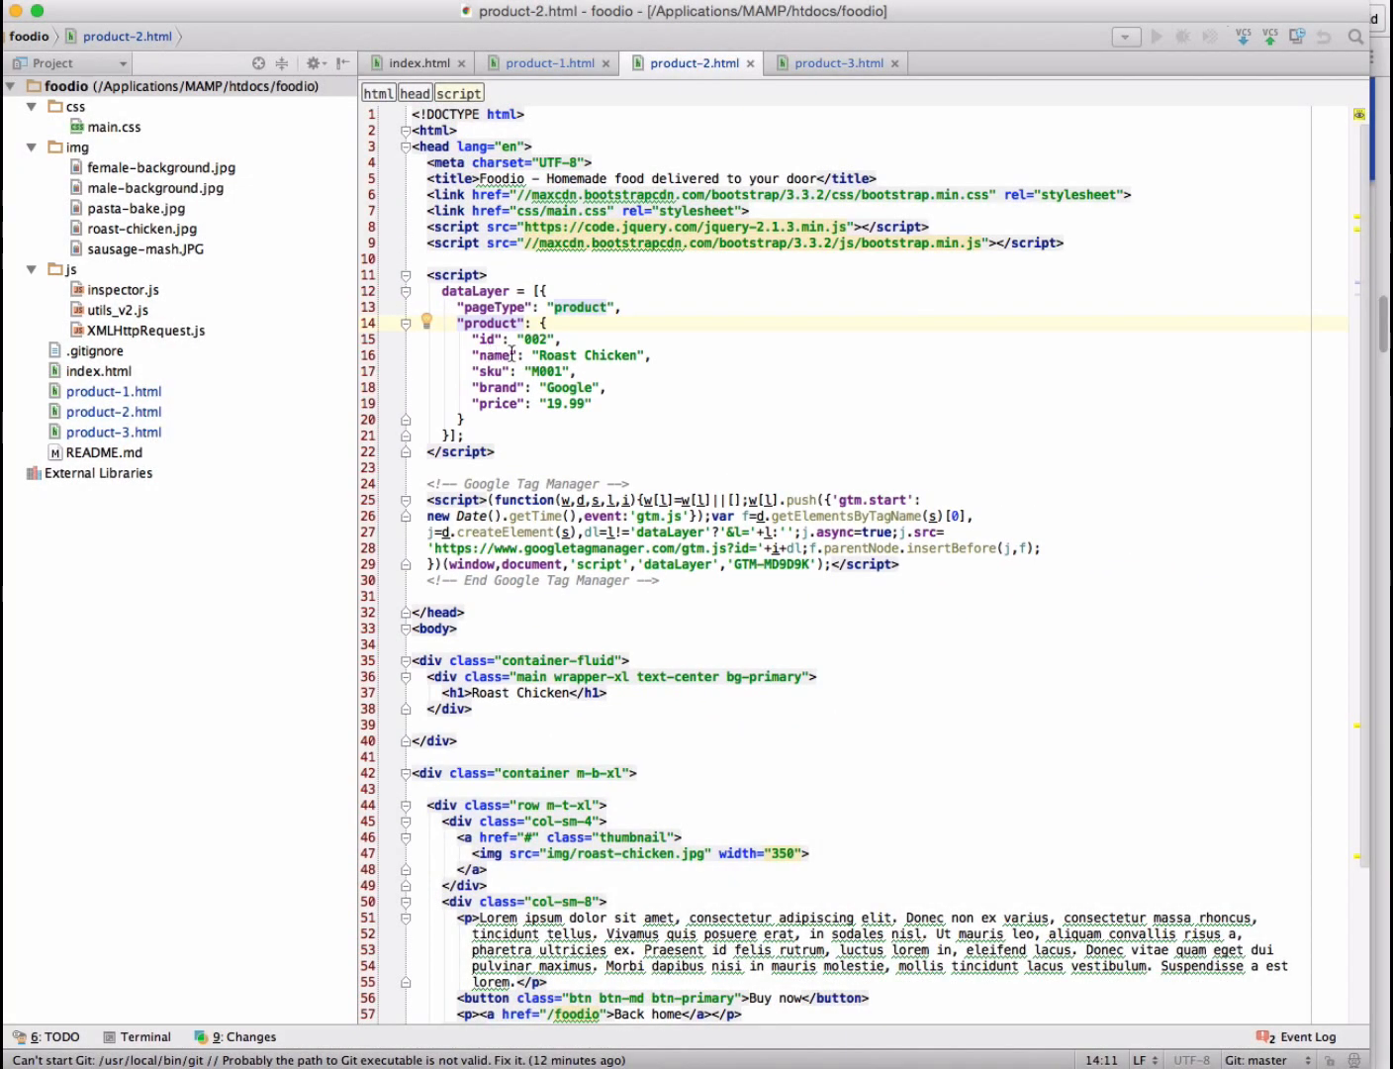
left_click_drag(556, 354, 641, 356)
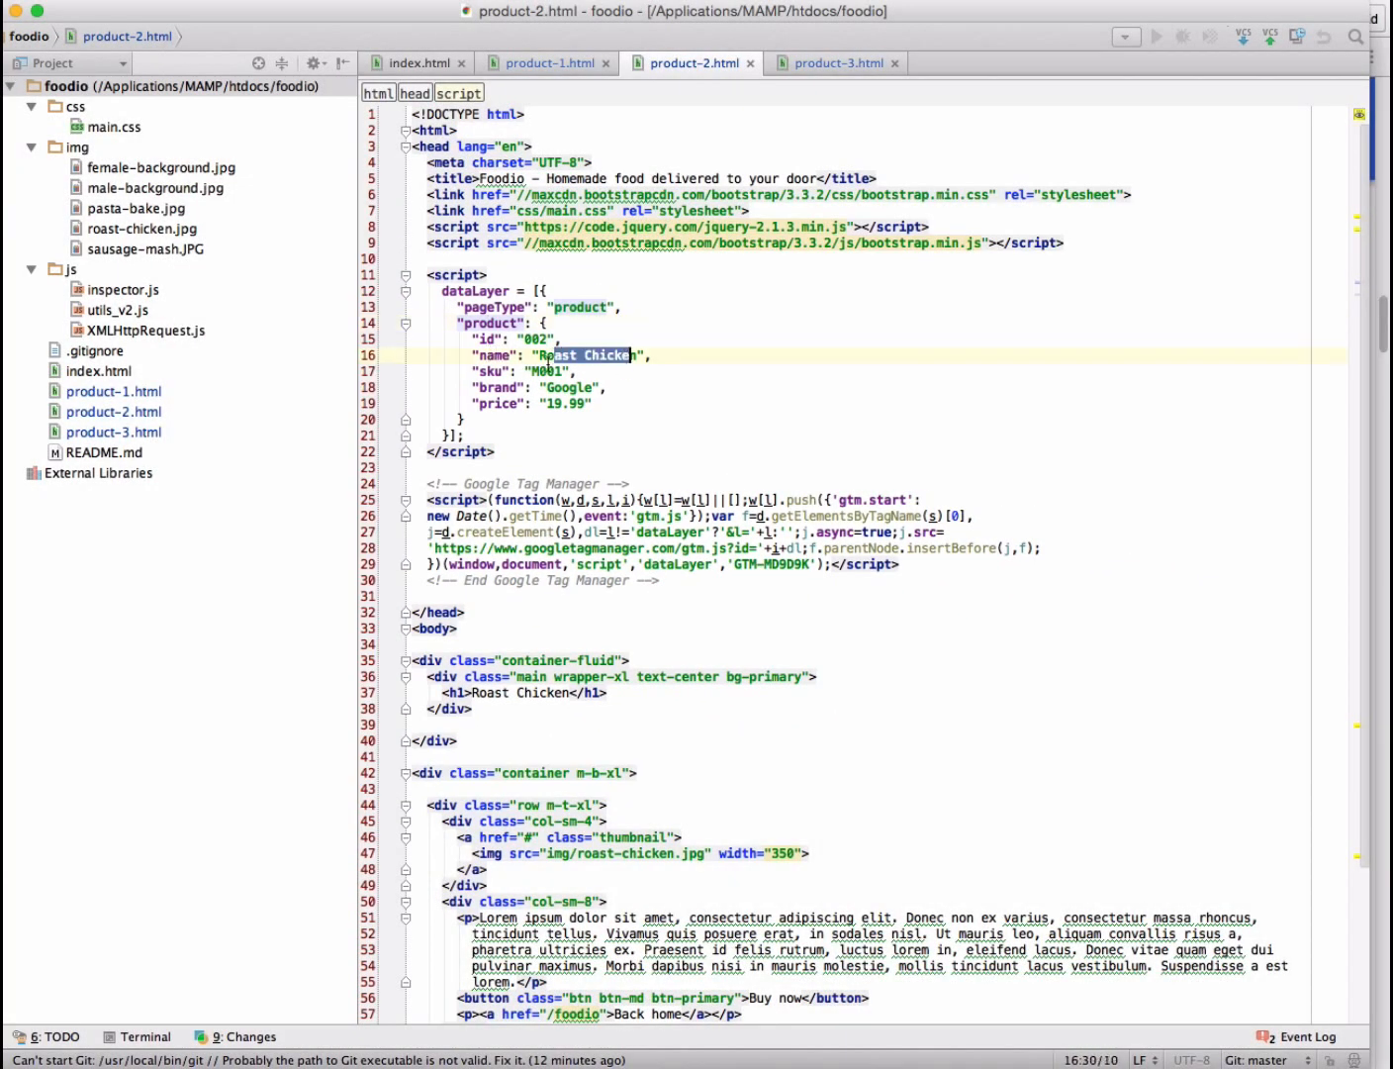
left_click(832, 66)
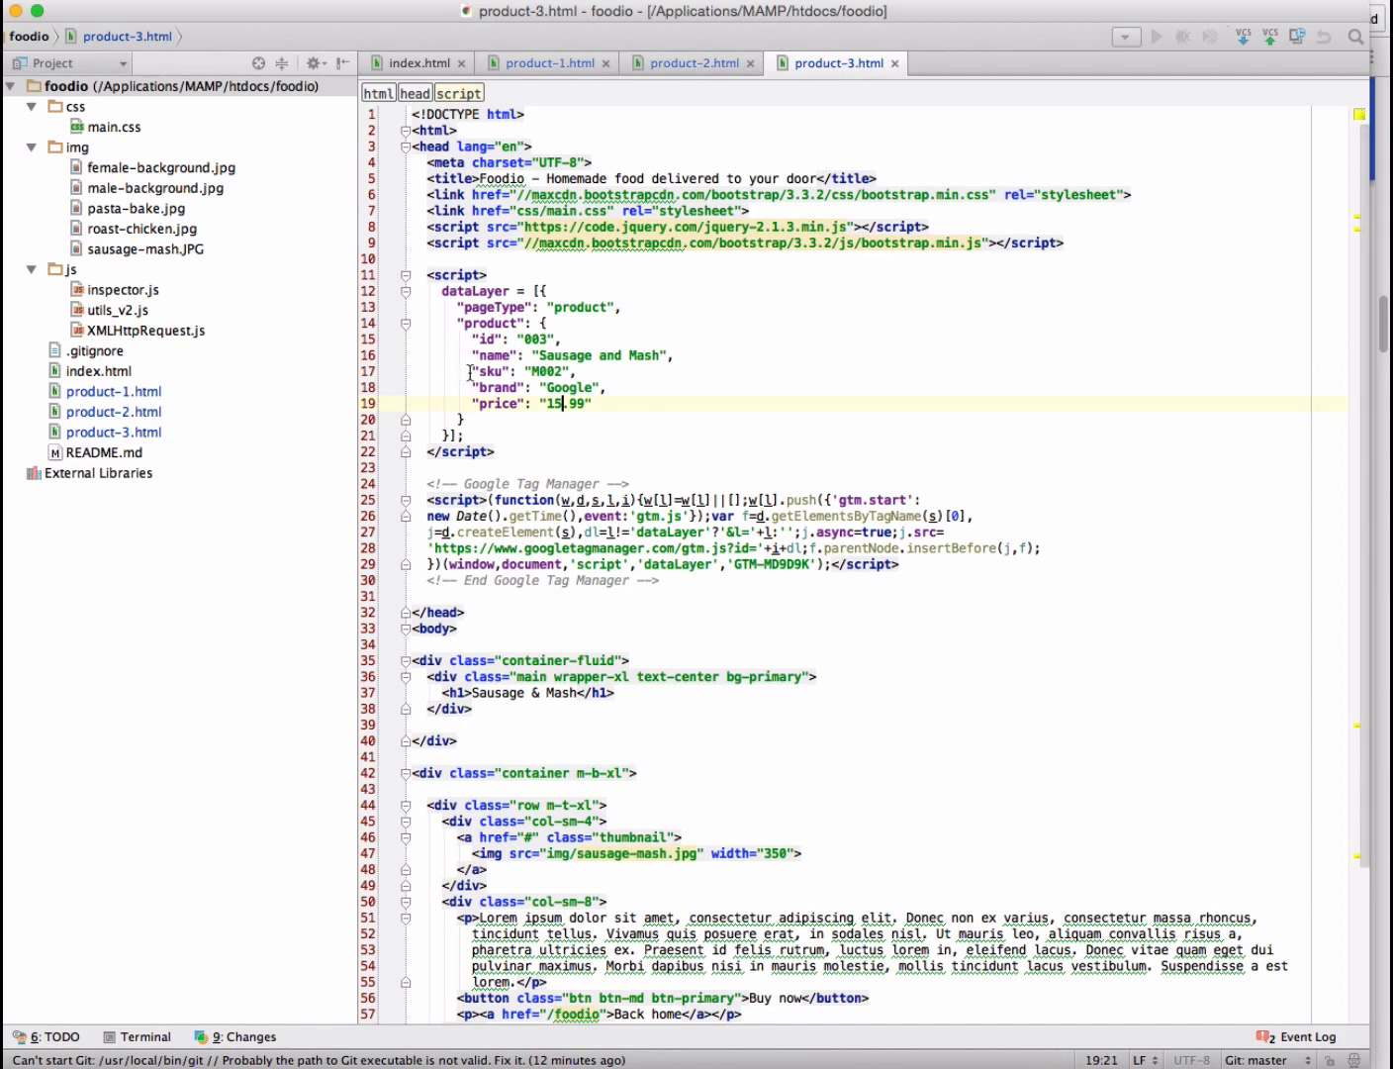
left_click_drag(542, 355, 658, 355)
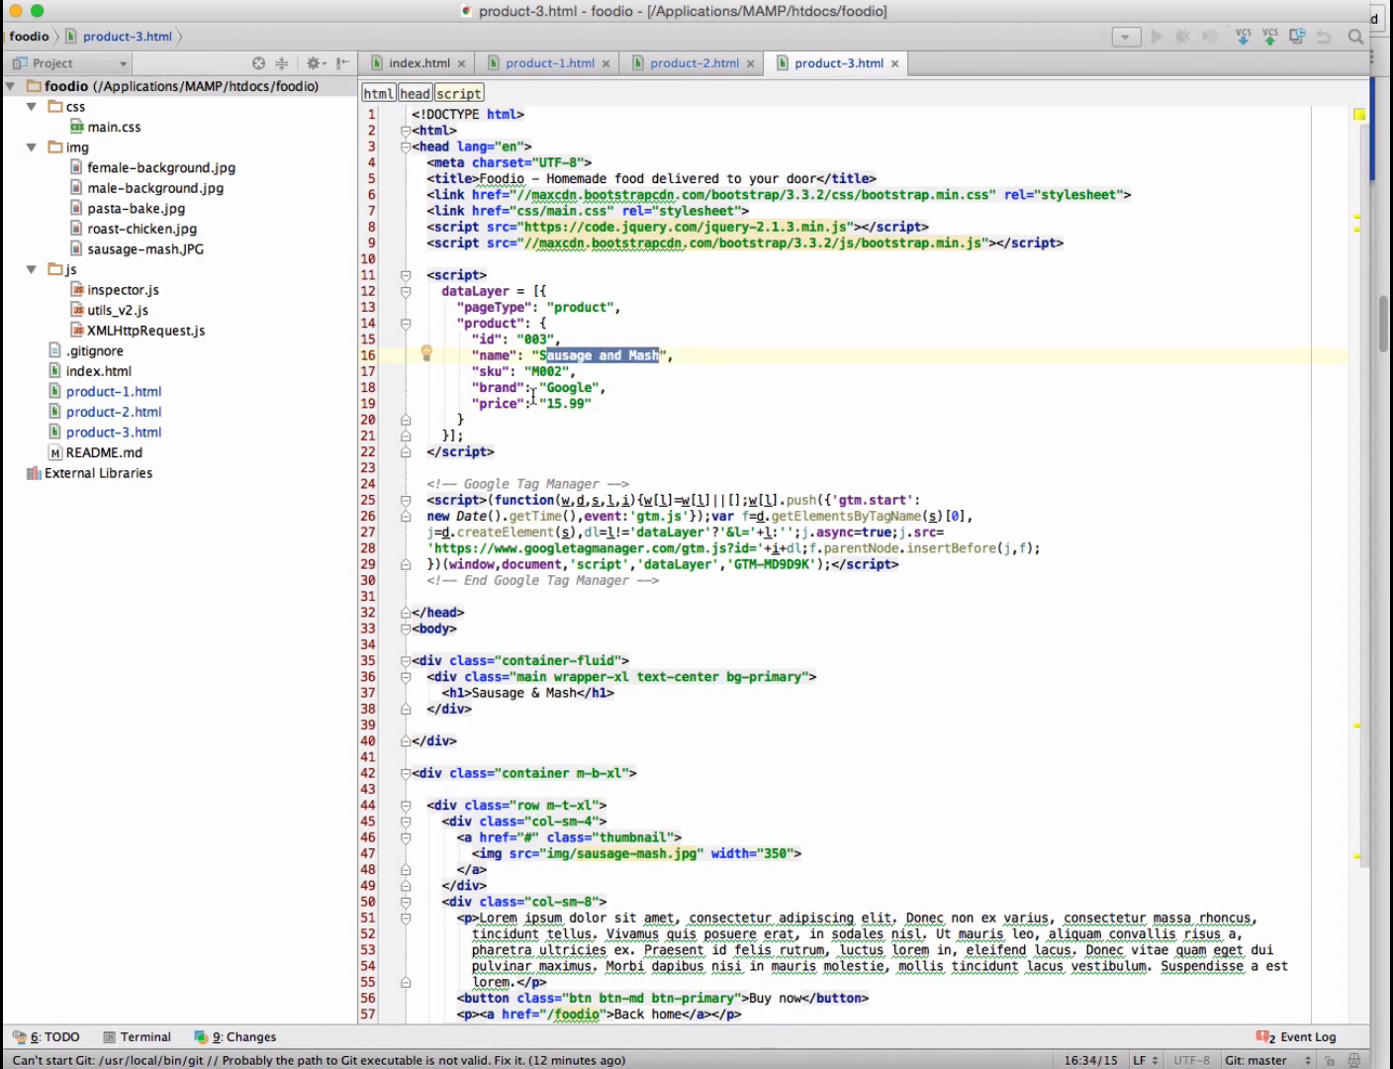
- Set the product brand in product-2.html's dataLayer to "Farmer John"
left_click(689, 66)
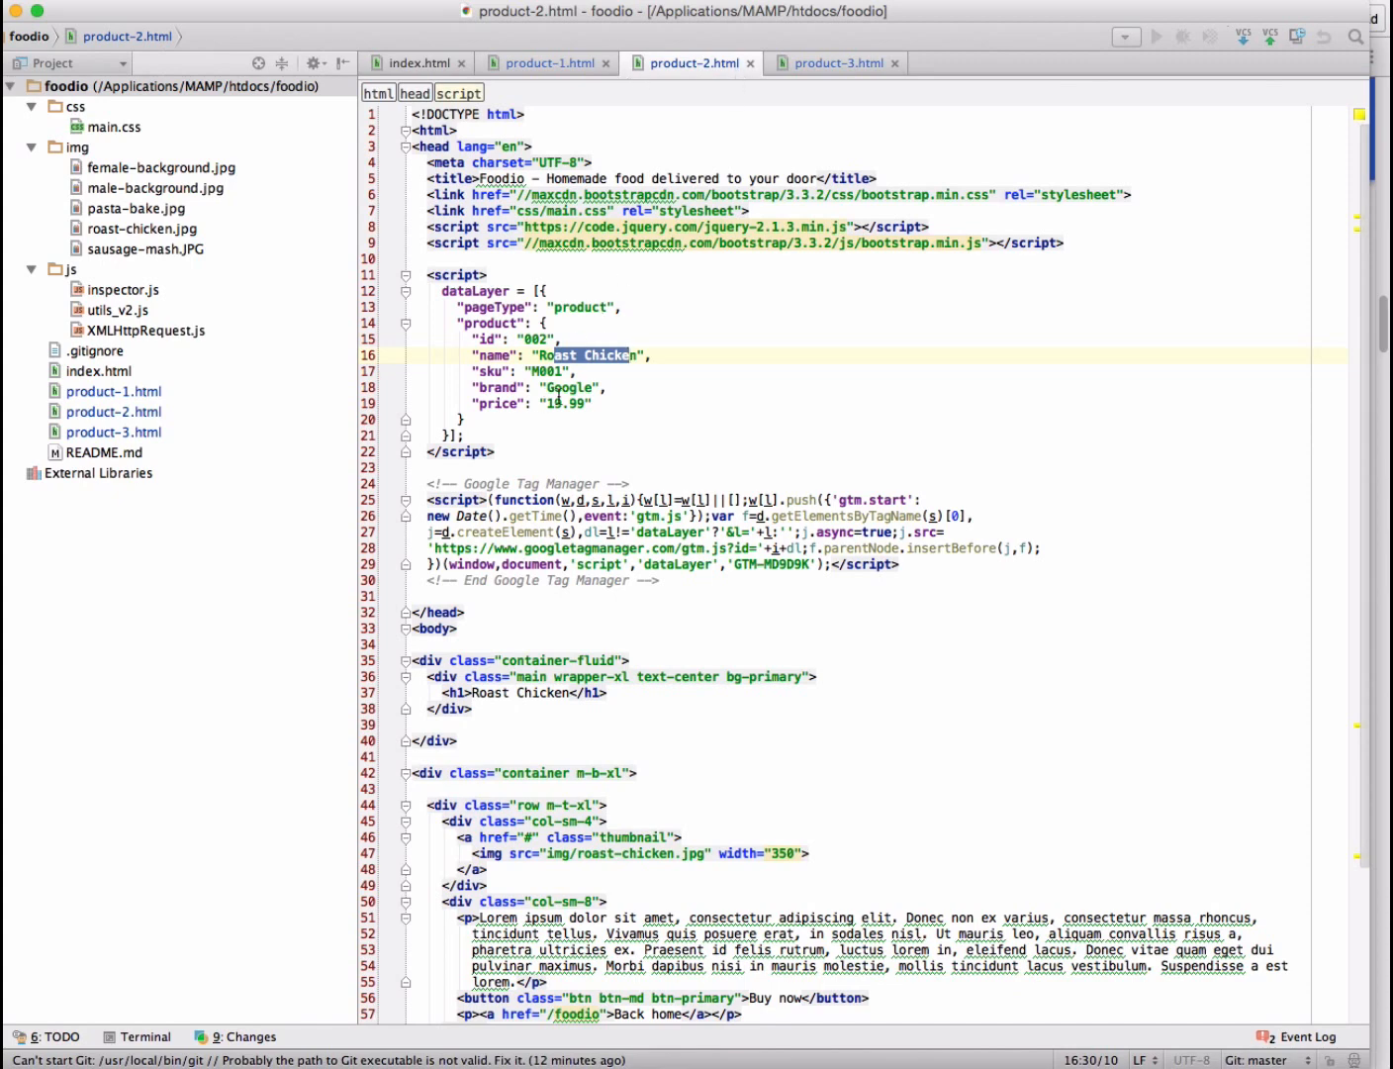
left_click_drag(547, 386, 593, 388)
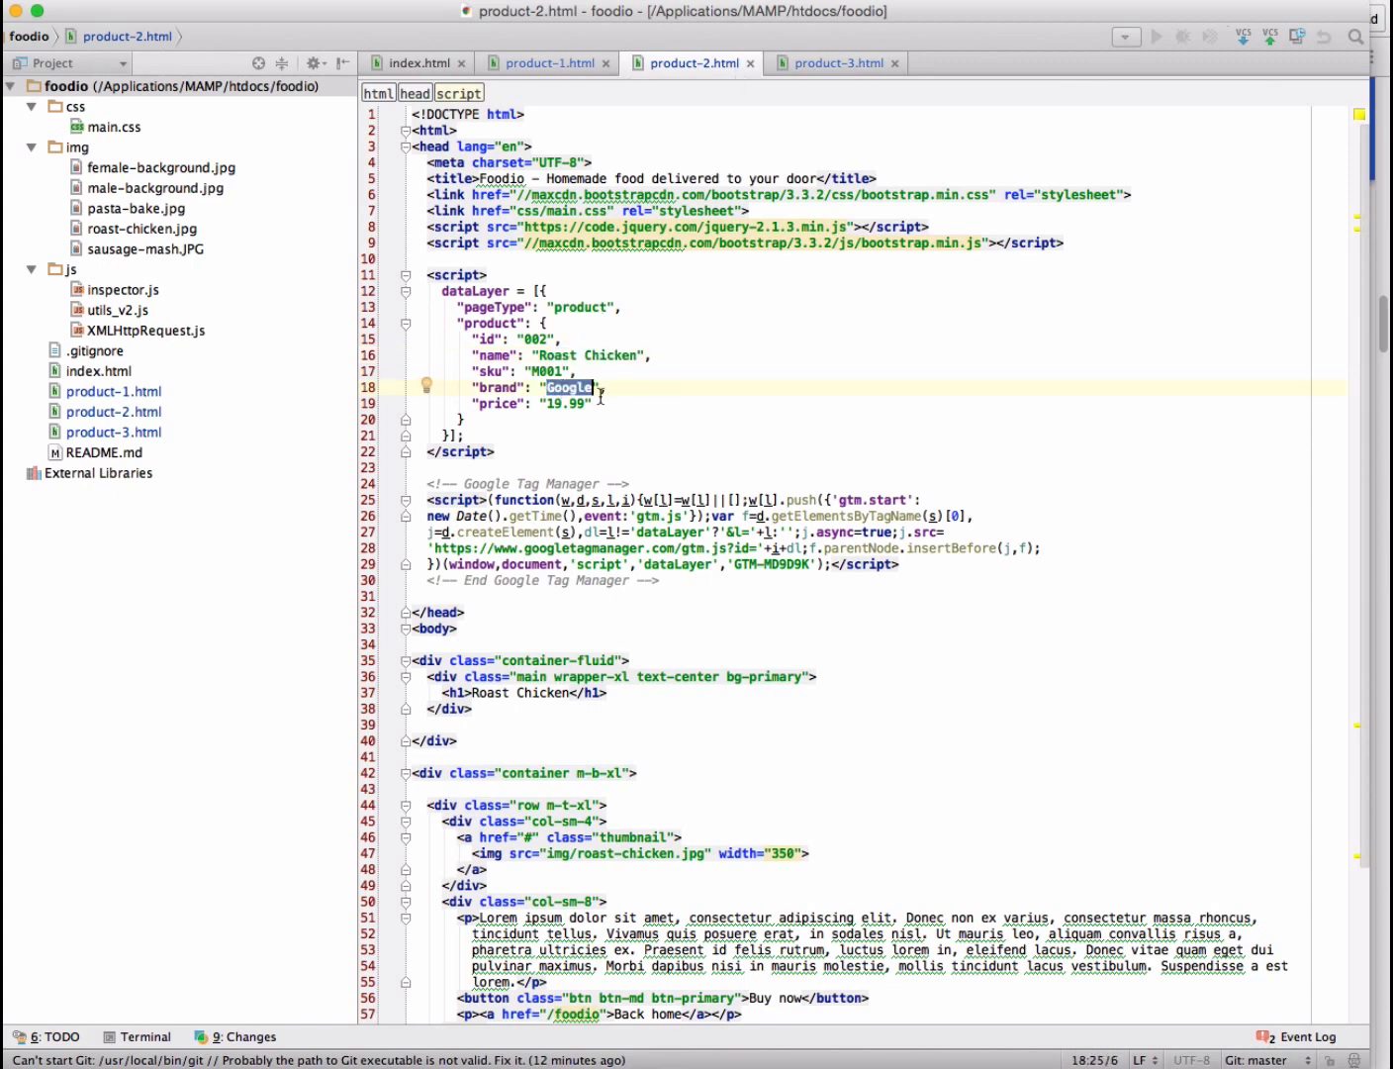
type("Farmer John")
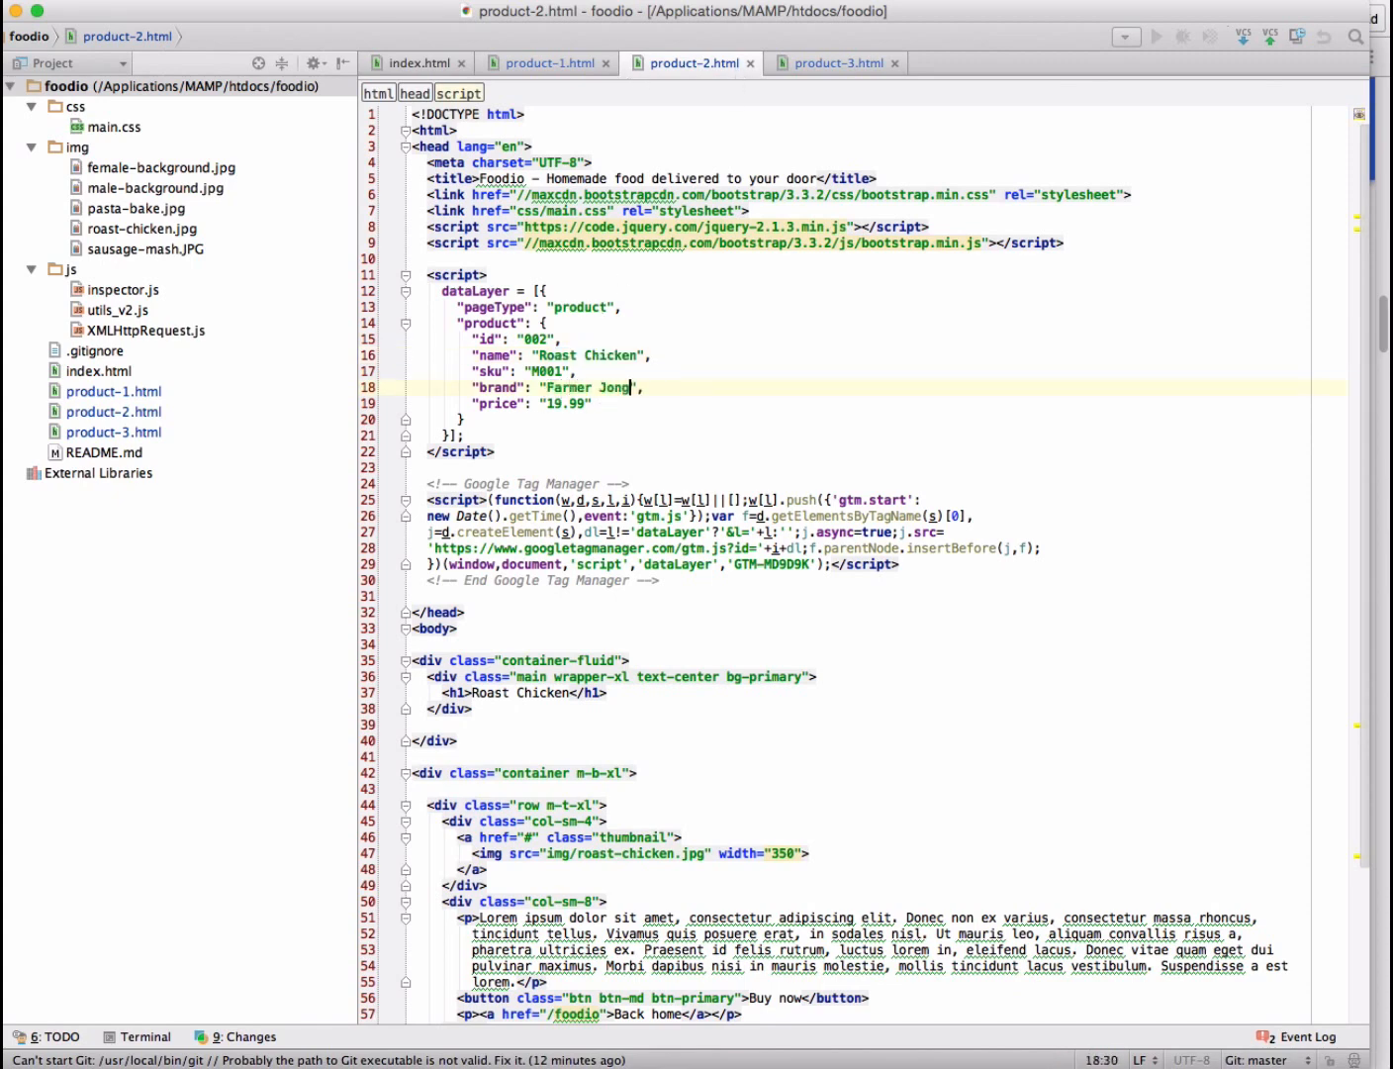
left_click(702, 361)
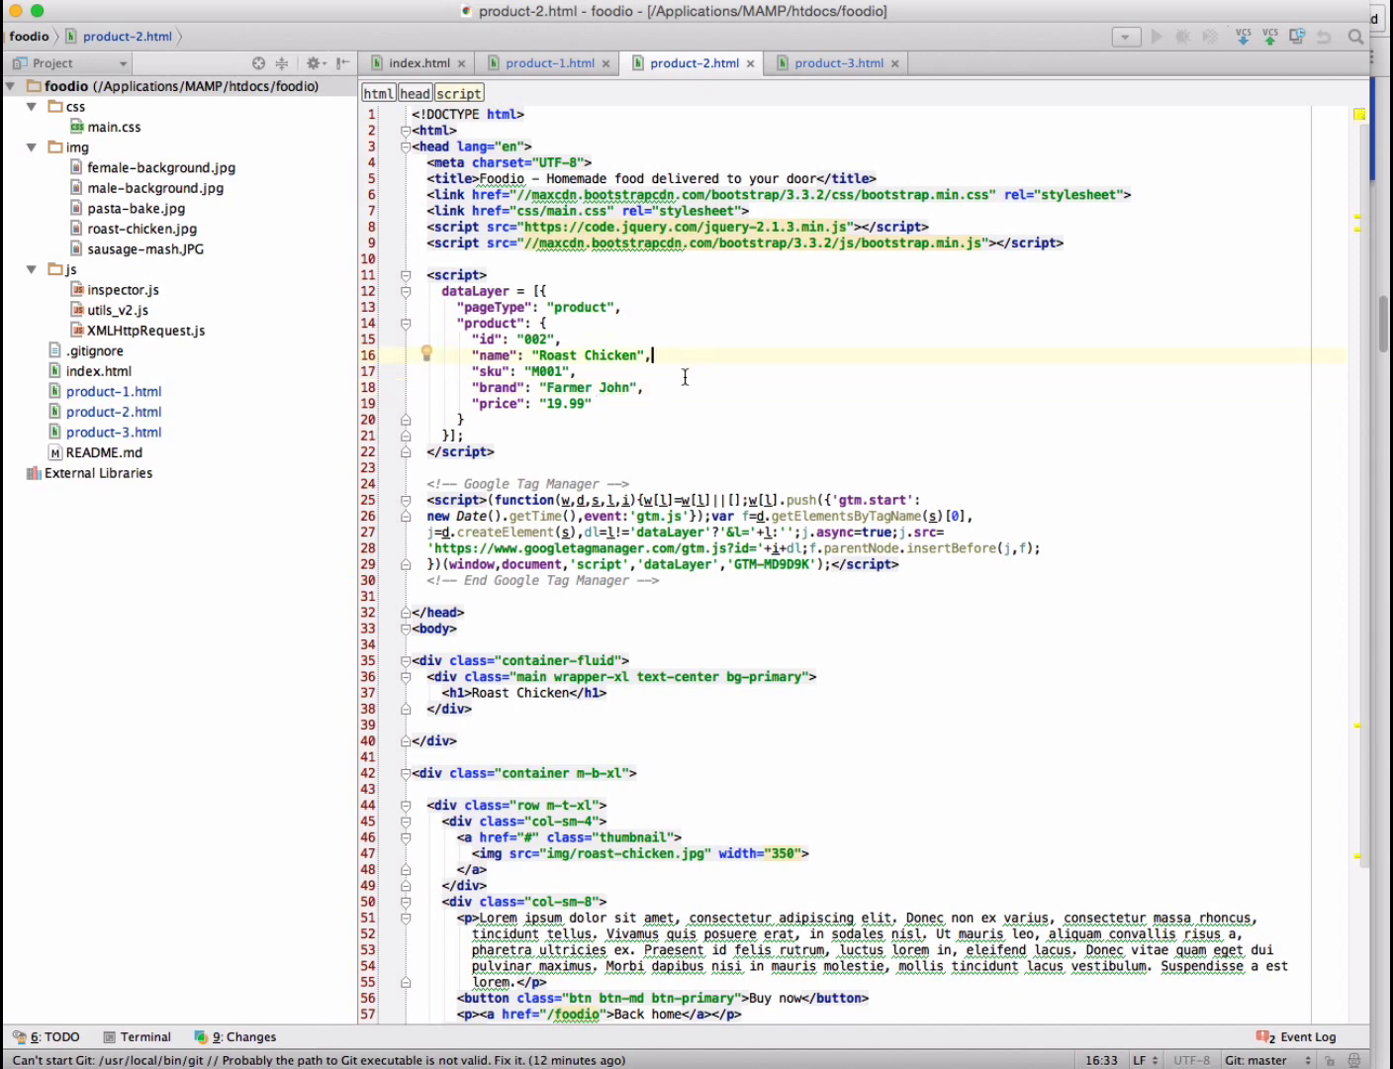
- Examine the products array inside the pasted dataLayer.push block in product-1.html
left_click(543, 61)
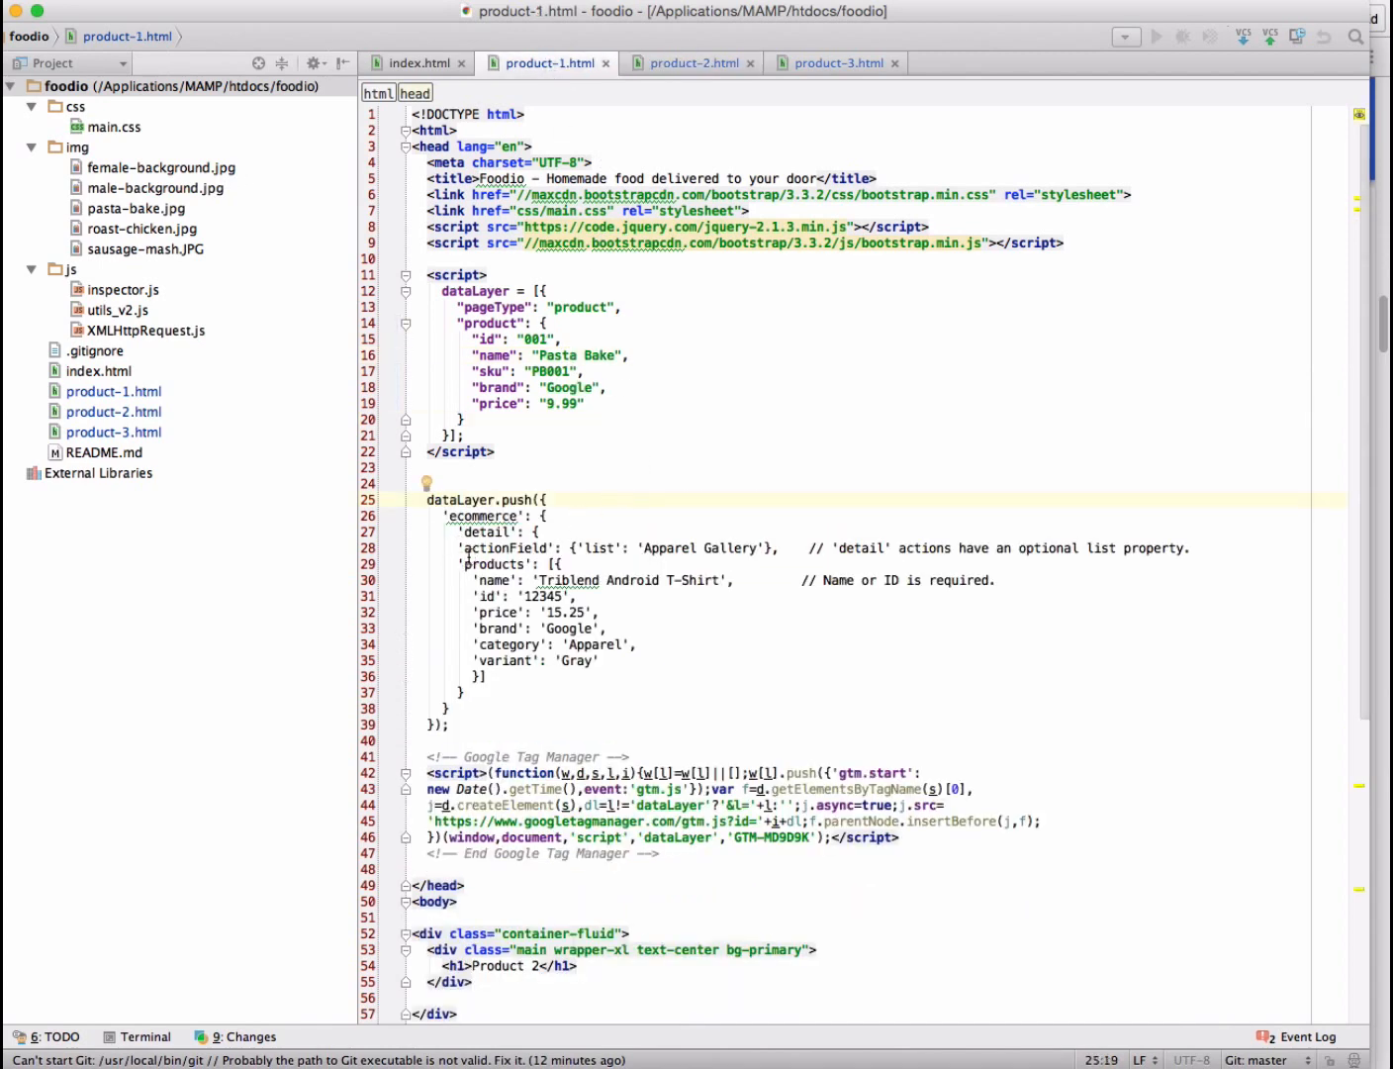
left_click_drag(457, 563, 586, 681)
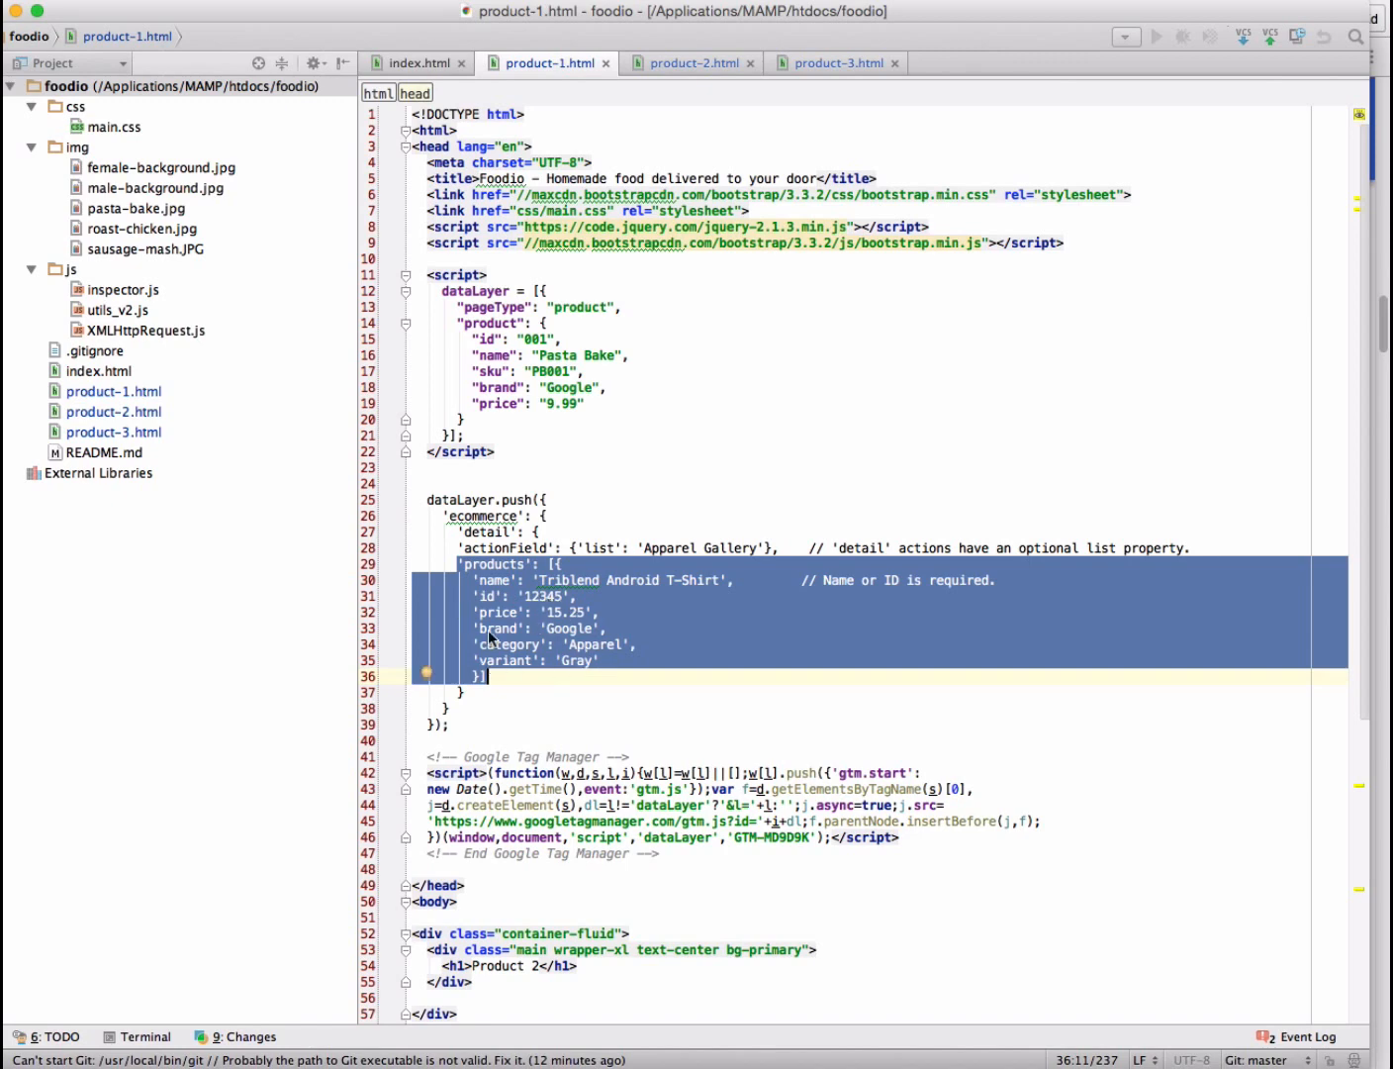
left_click(542, 614)
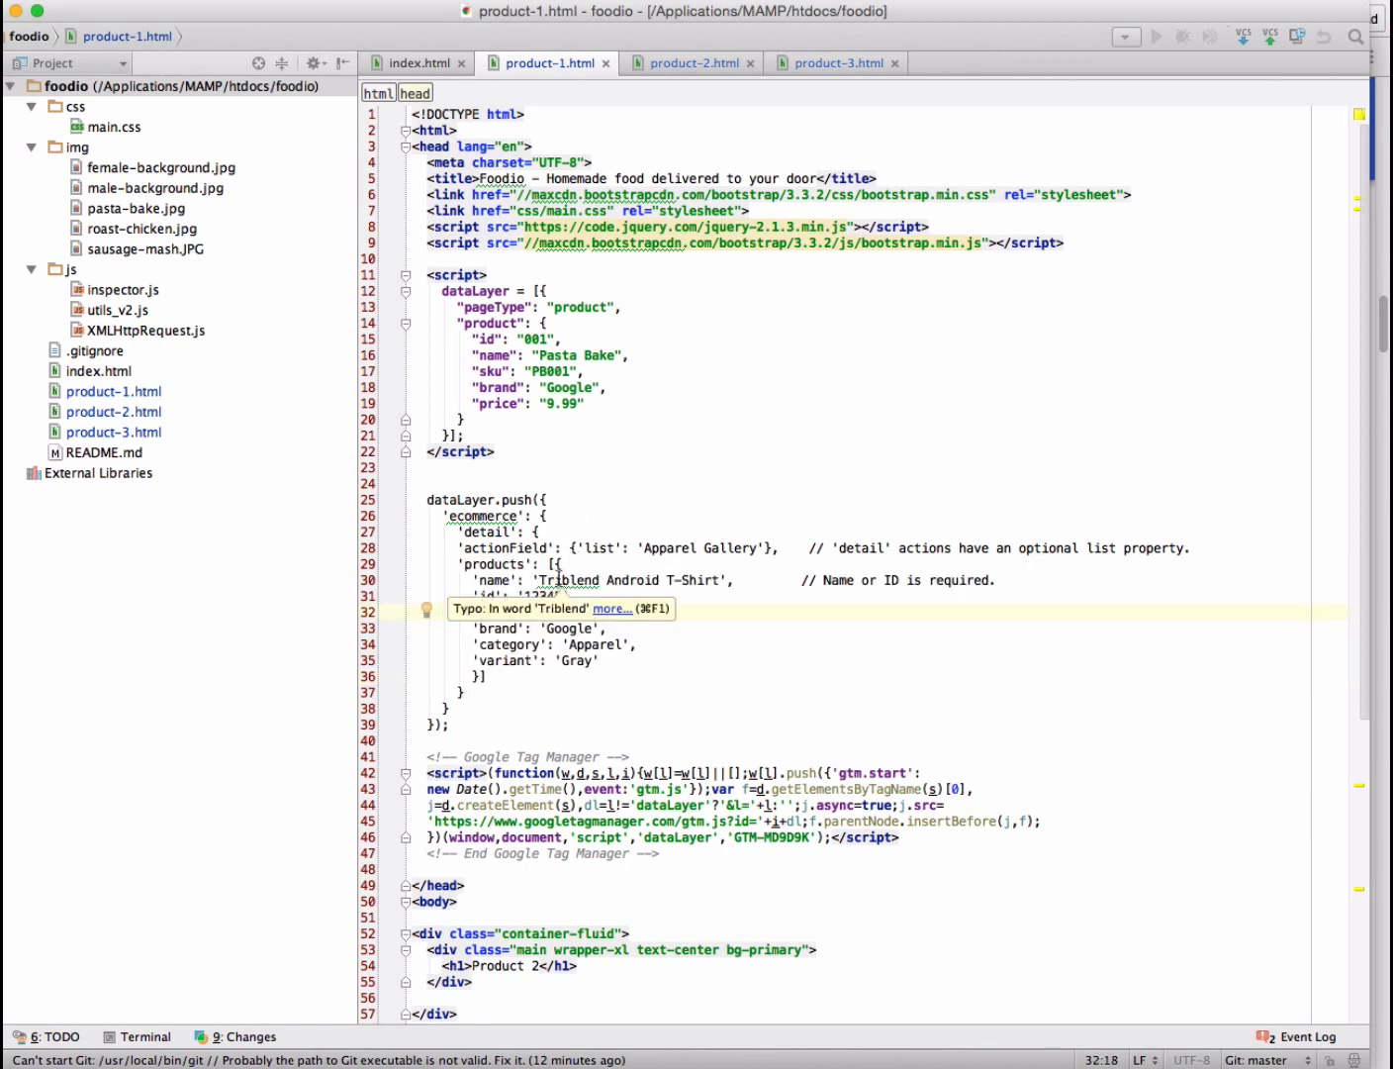
- Switch to Google Tag Manager in the browser and open the GOA Base Tag's configuration for editing
key("super+Tab")
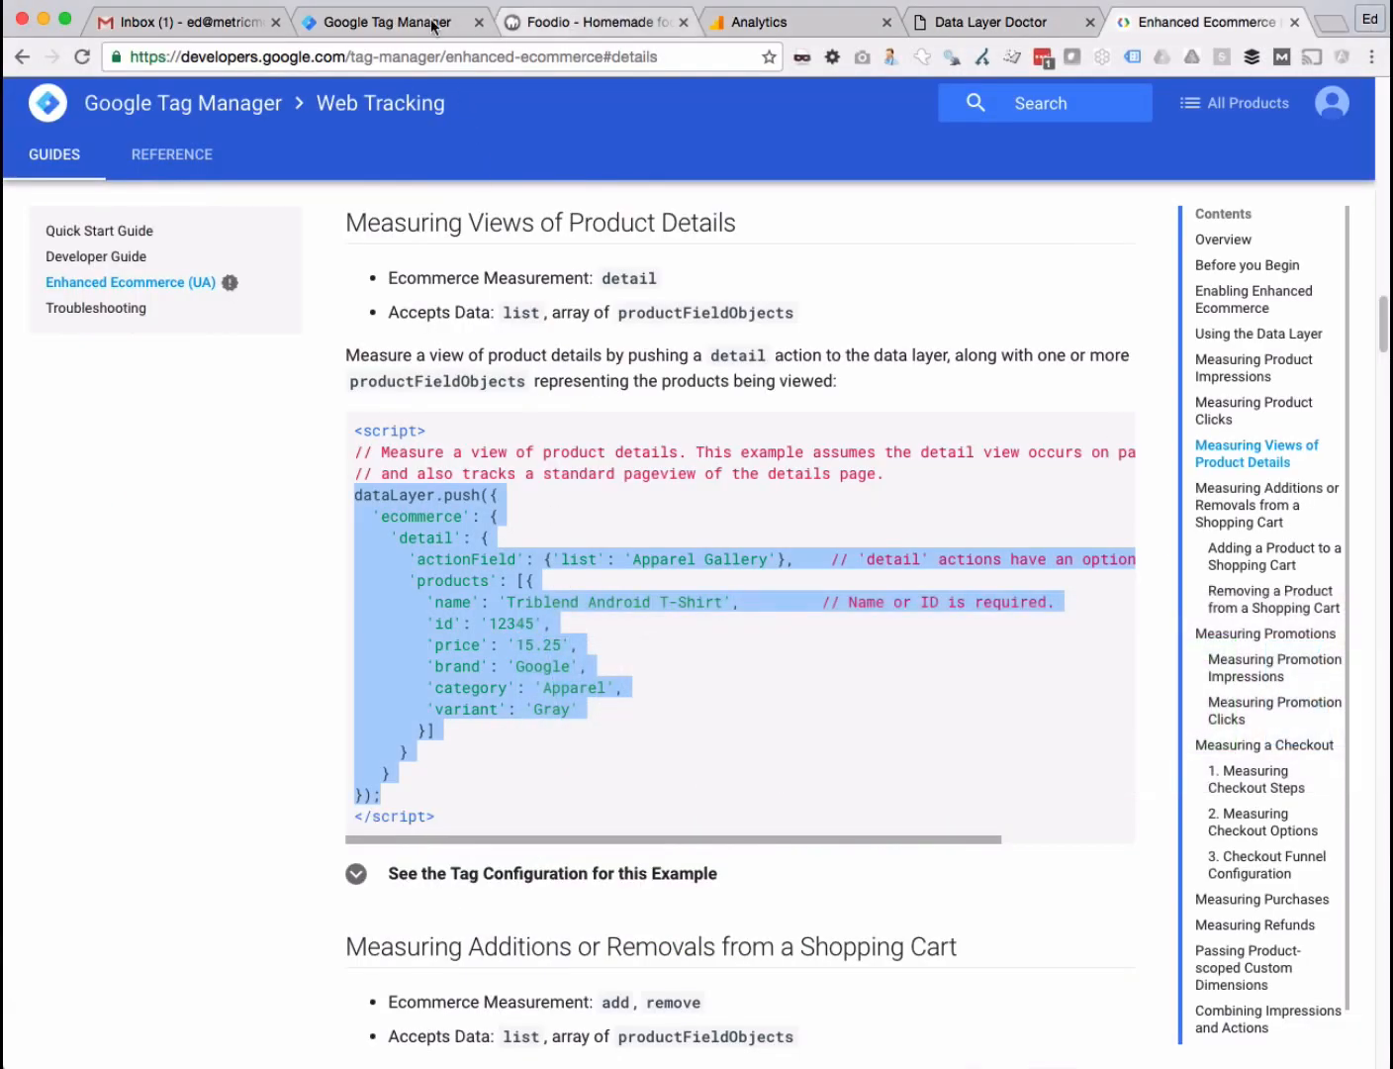
left_click(387, 21)
left_click(144, 438)
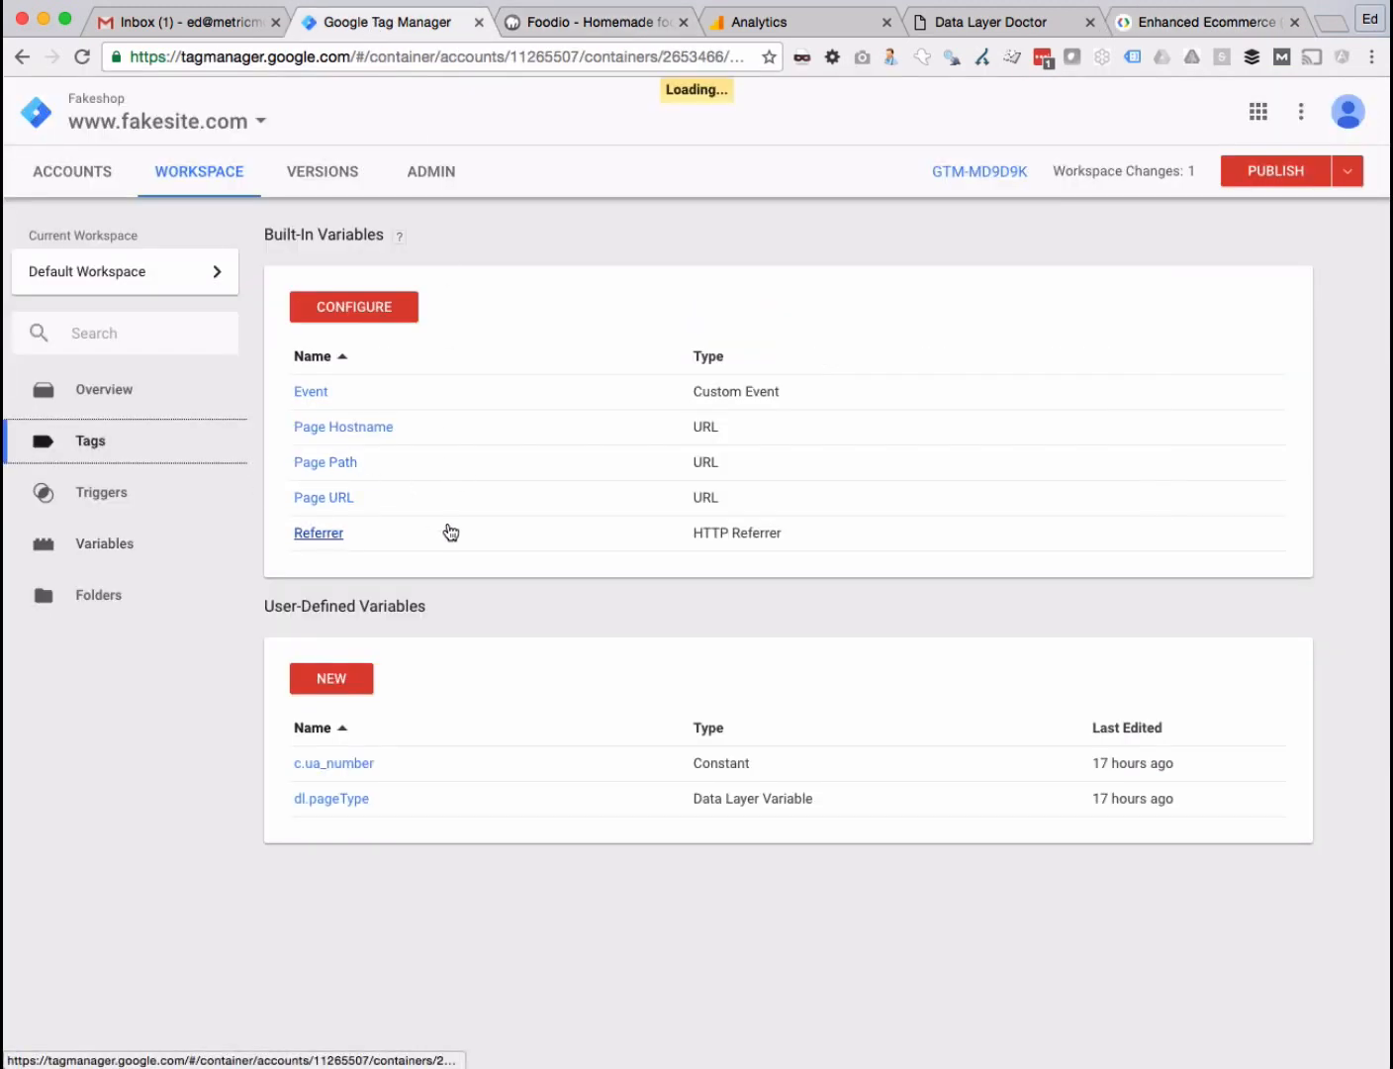
left_click(349, 394)
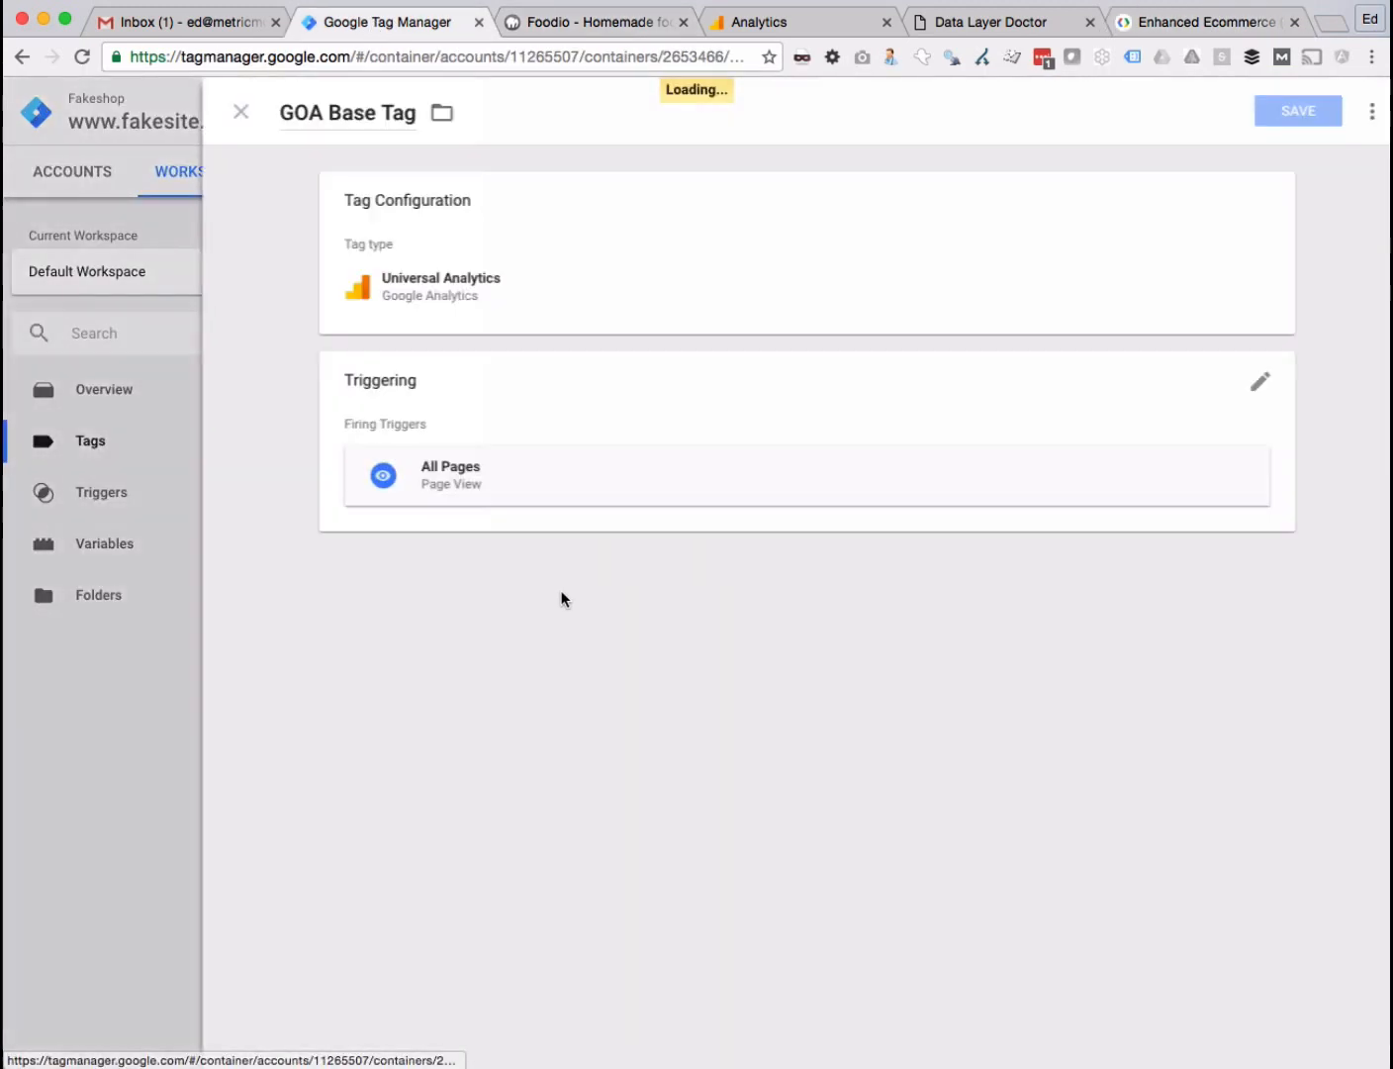
left_click(572, 410)
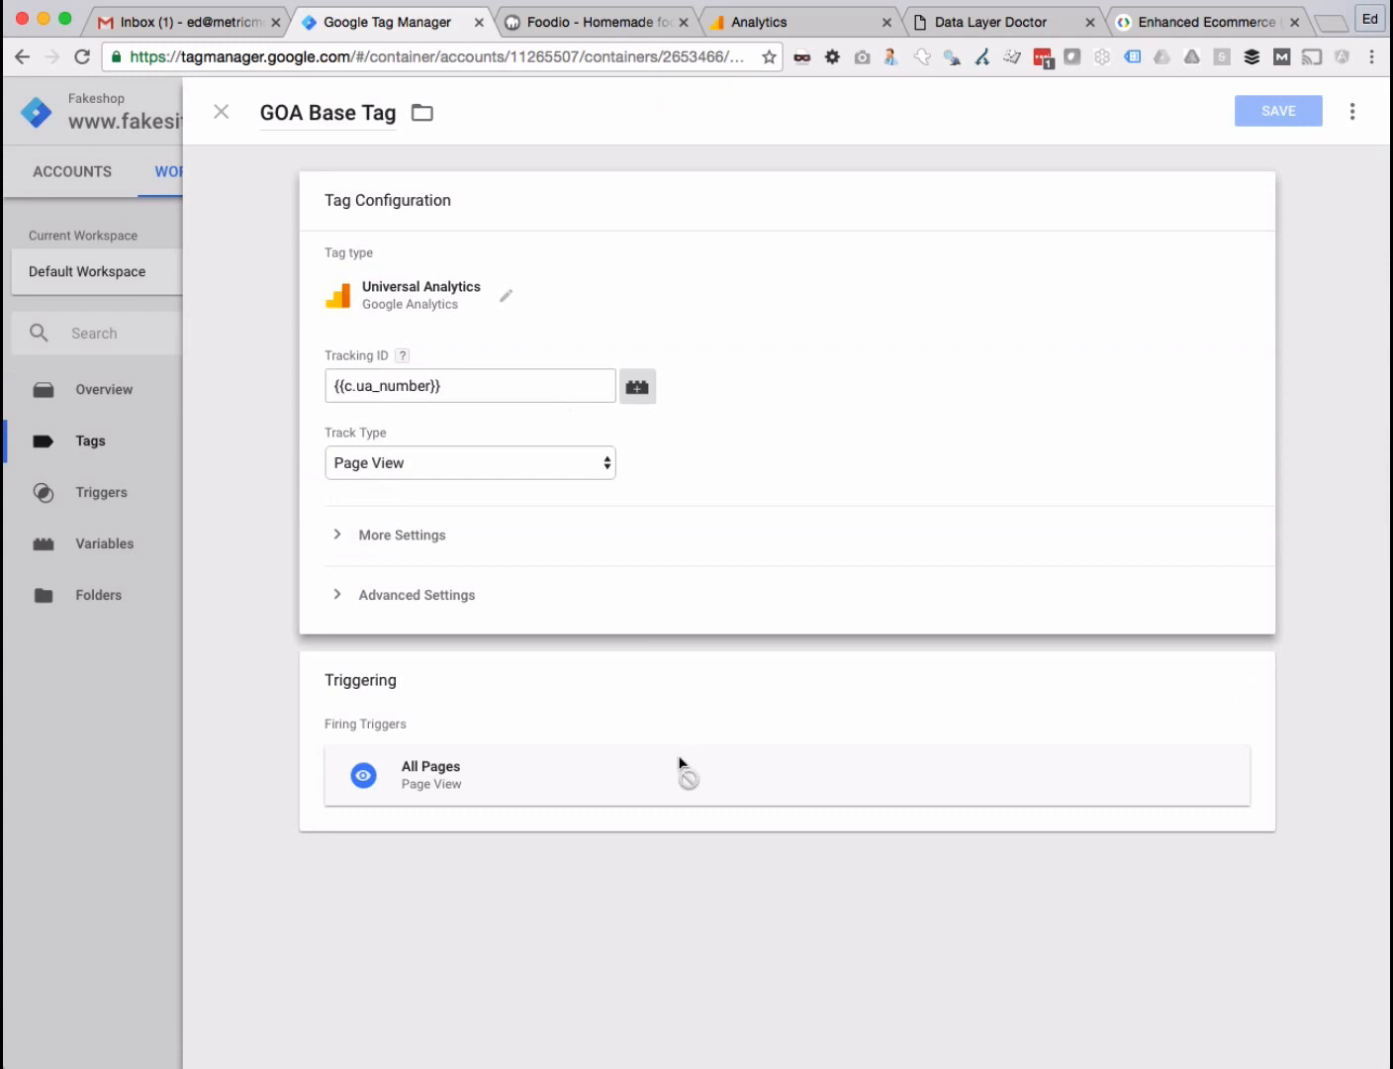
- Enable Enhanced Ecommerce Features for the GOA Base Tag and have it use the data layer
left_click(415, 539)
scroll(490, 646, "down", 1)
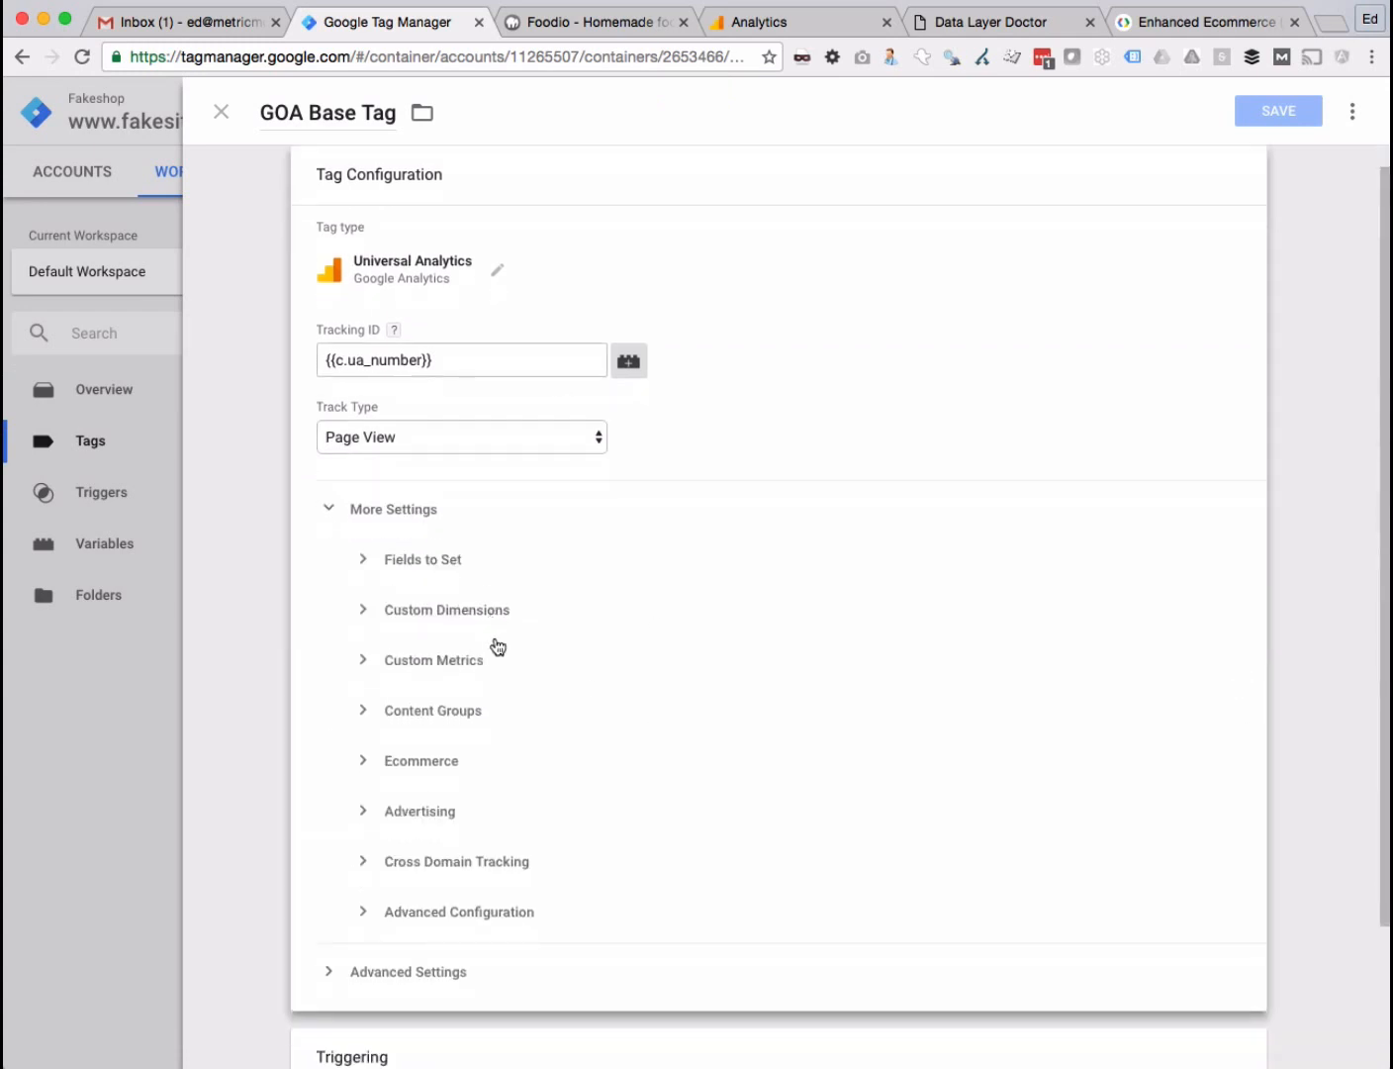
left_click(424, 764)
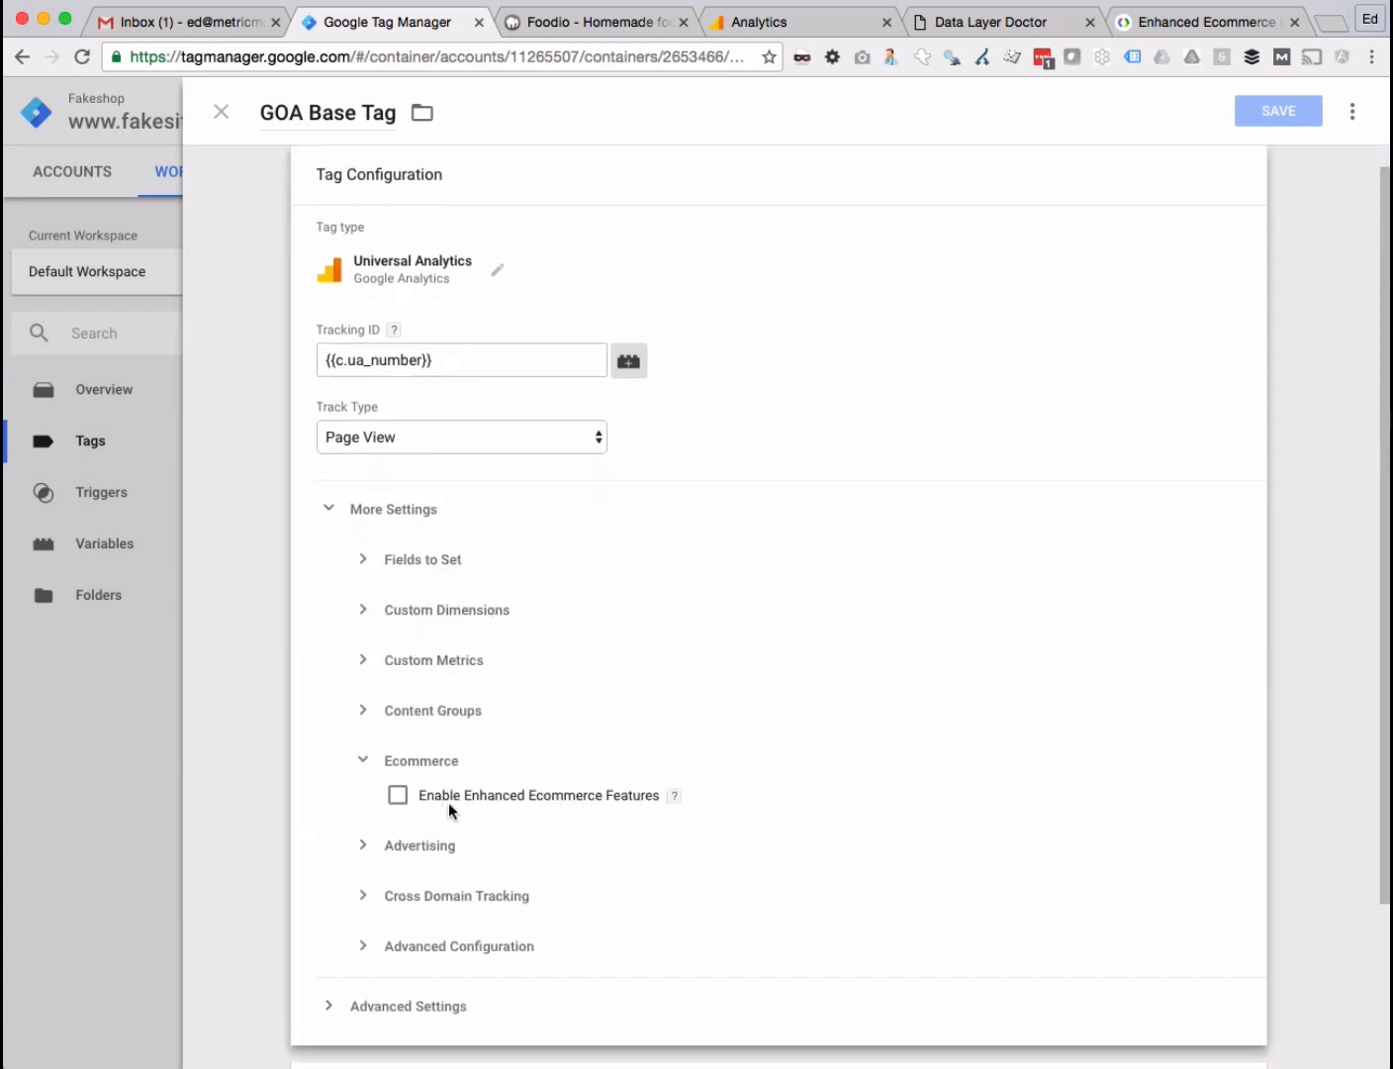
left_click(398, 795)
scroll(343, 820, "down", 2)
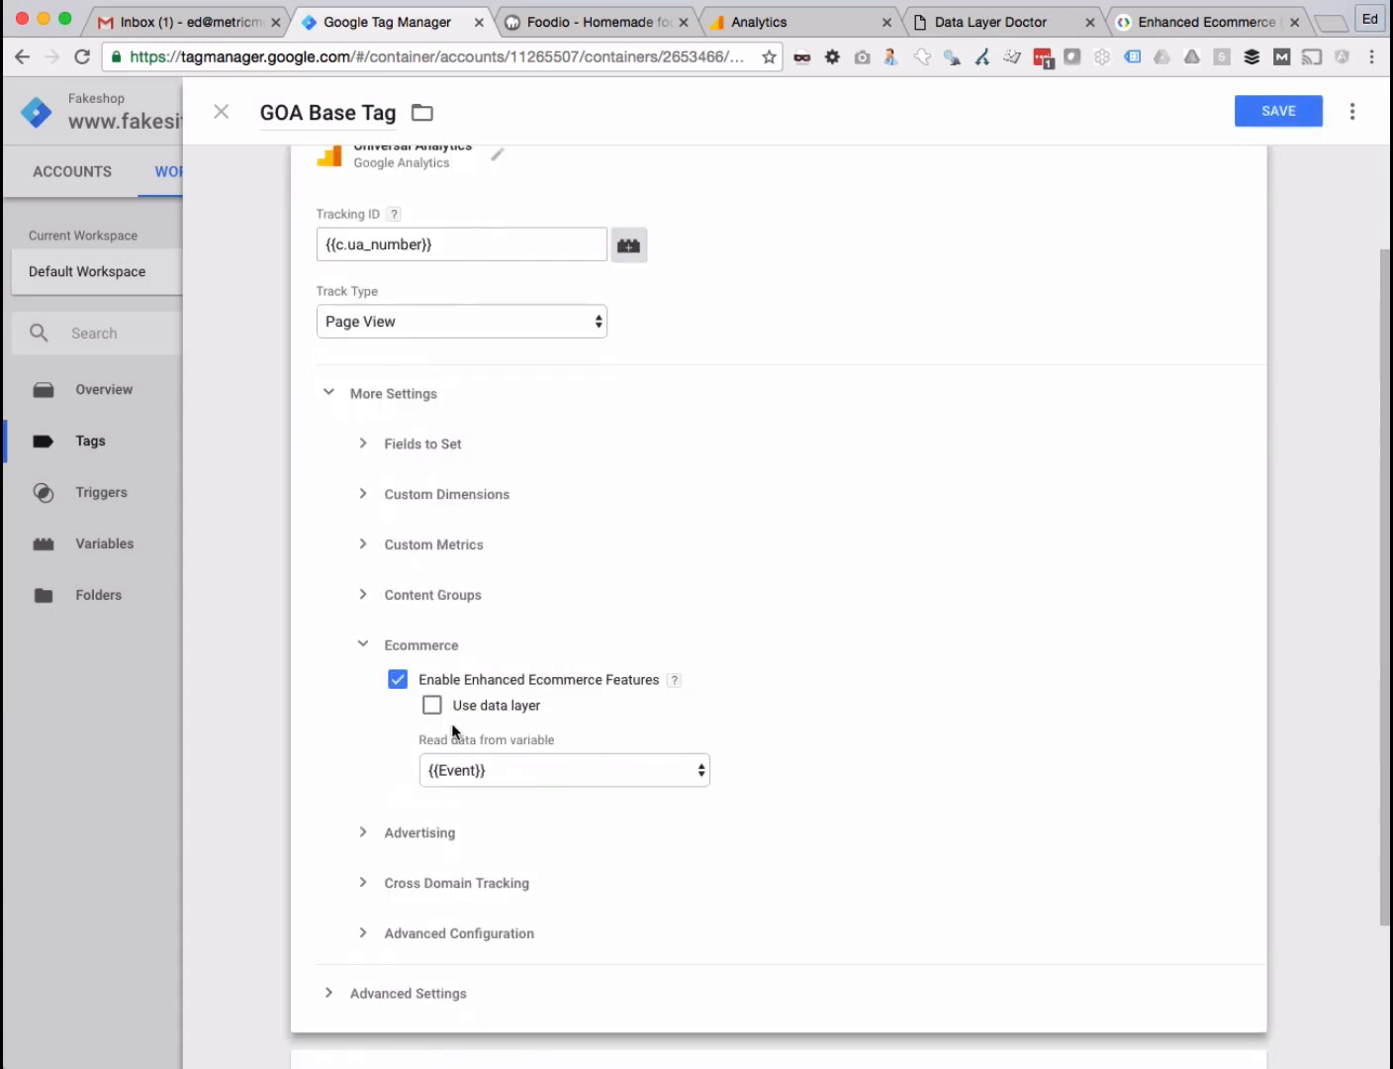
left_click(432, 705)
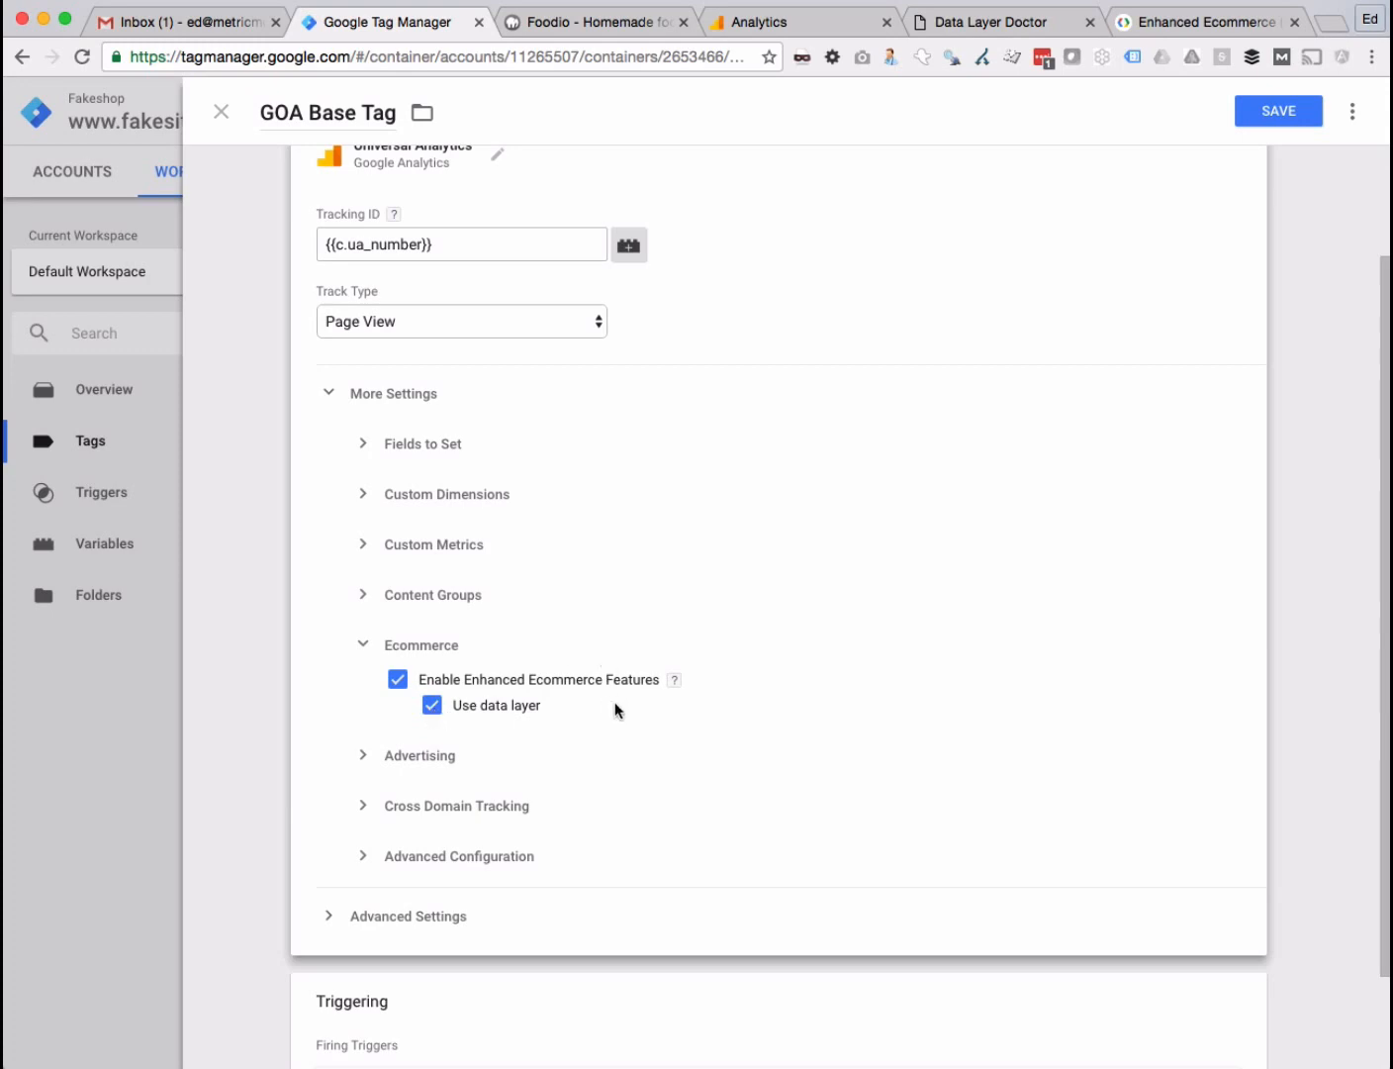
- Examine the ecommerce object in the Enhanced Ecommerce guide's code example for measuring views of product details
left_click(1157, 24)
left_click(448, 568)
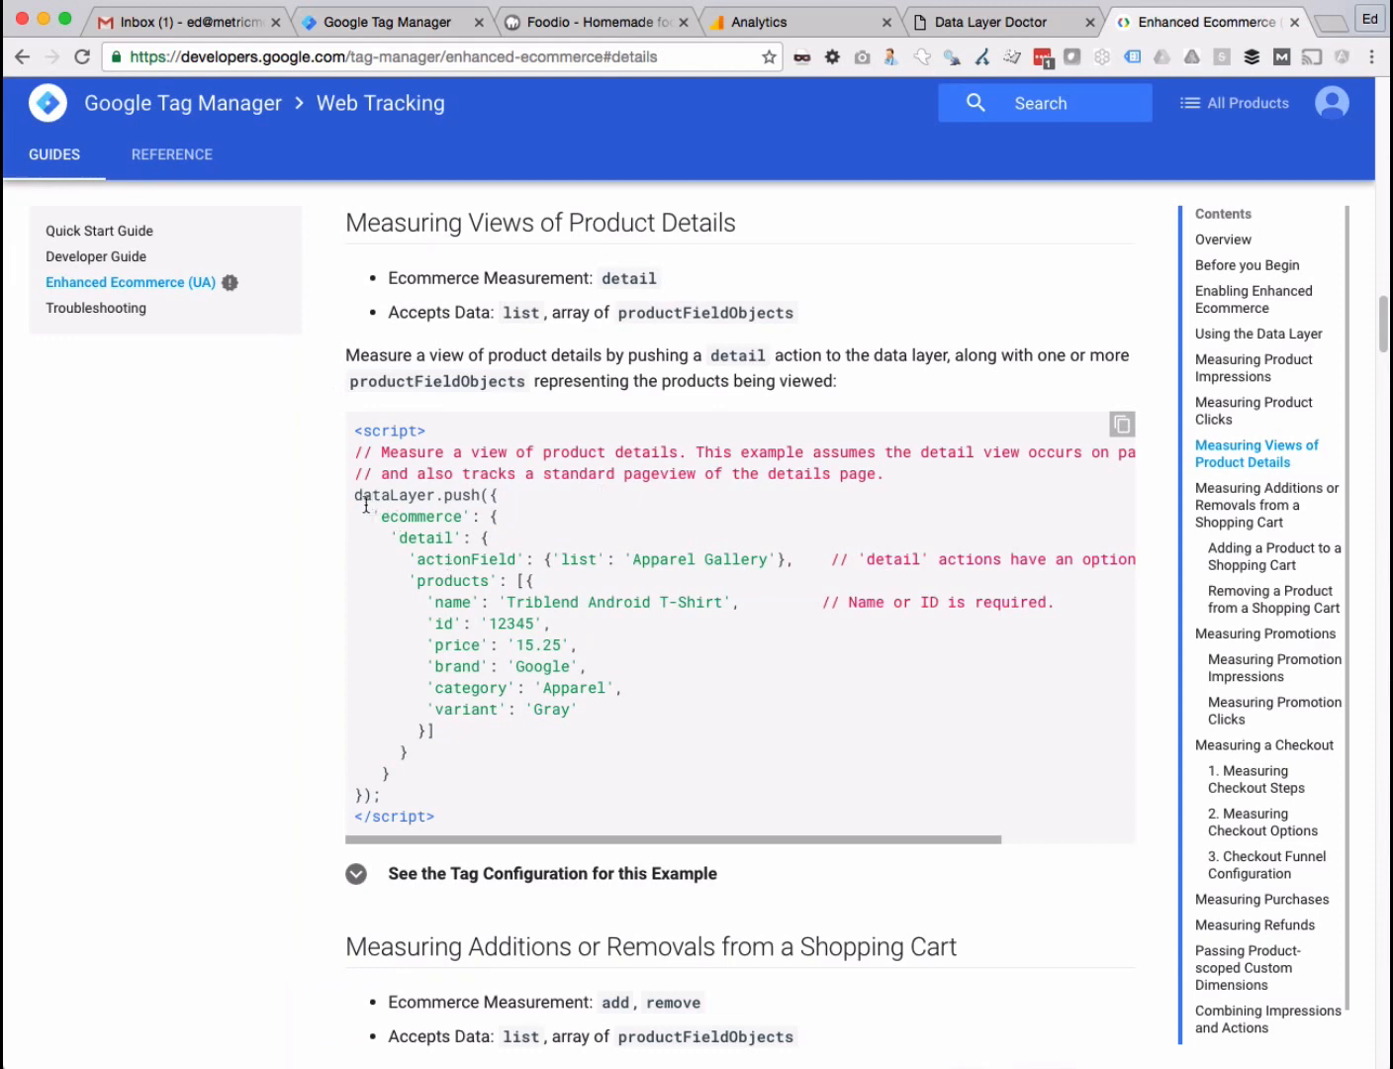
left_click_drag(356, 506, 535, 788)
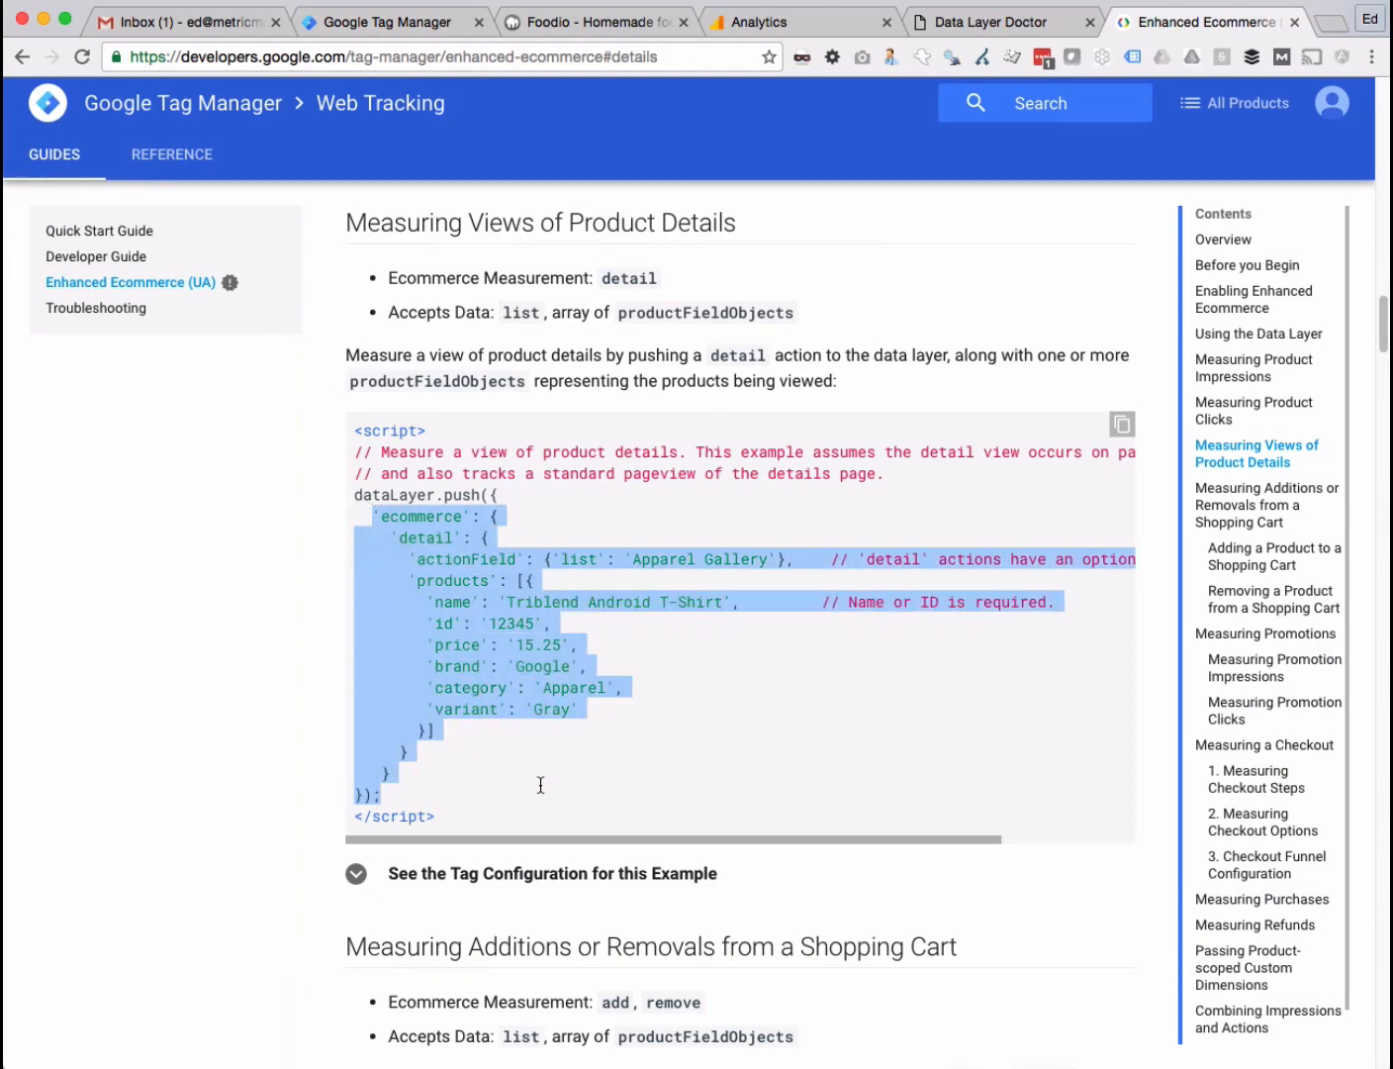
left_click(449, 597)
double_click(414, 518)
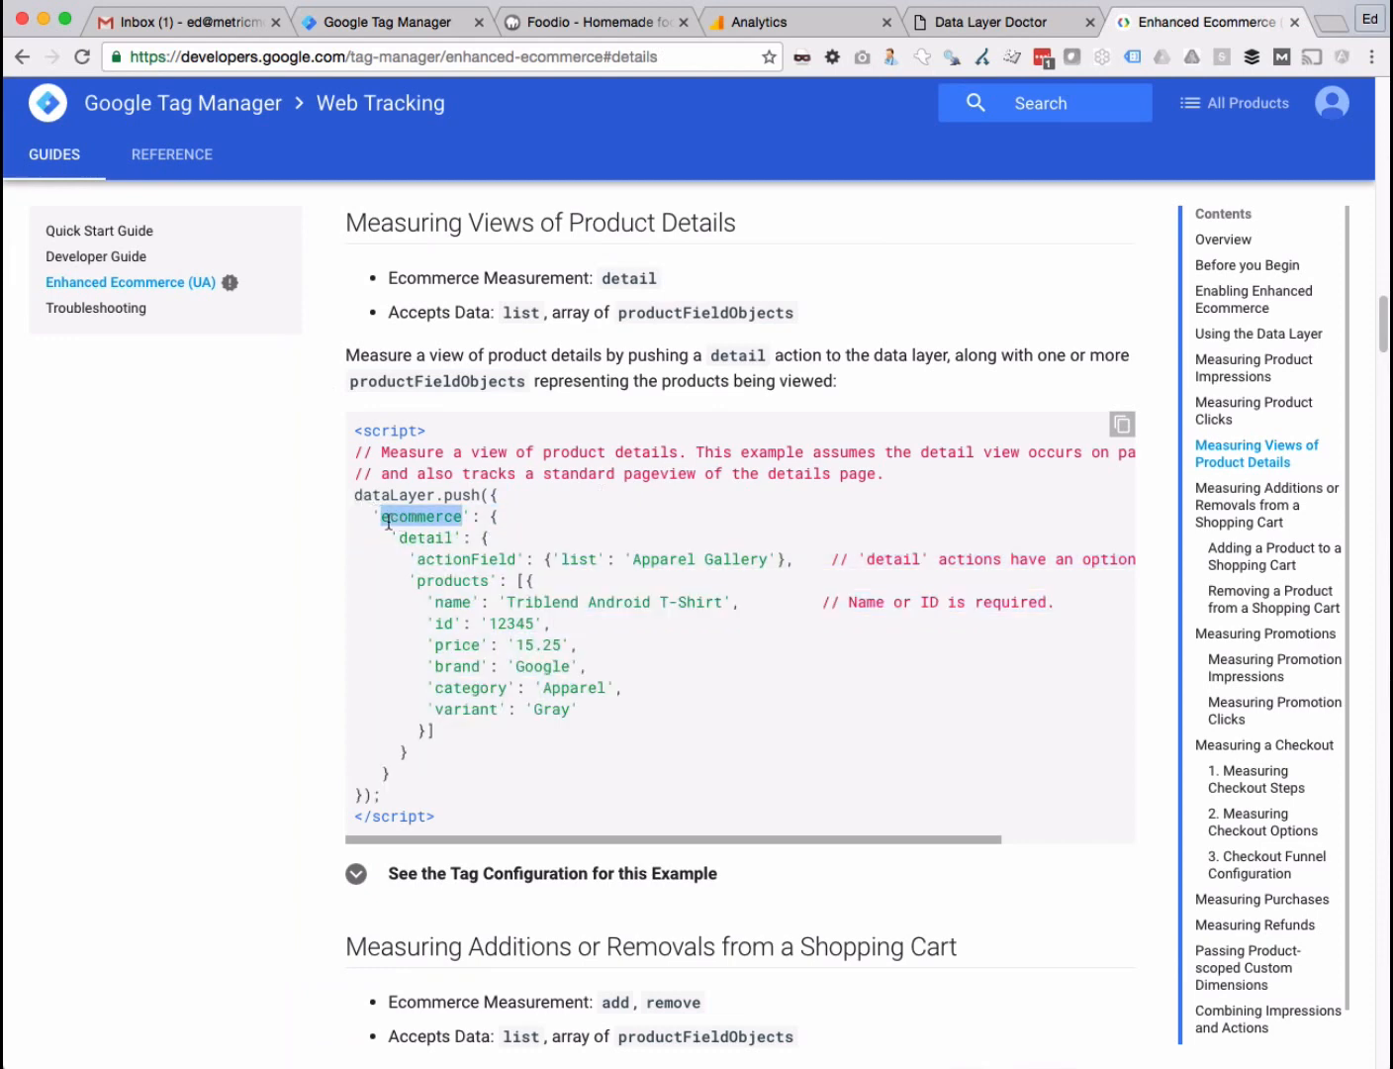
left_click_drag(373, 512, 527, 778)
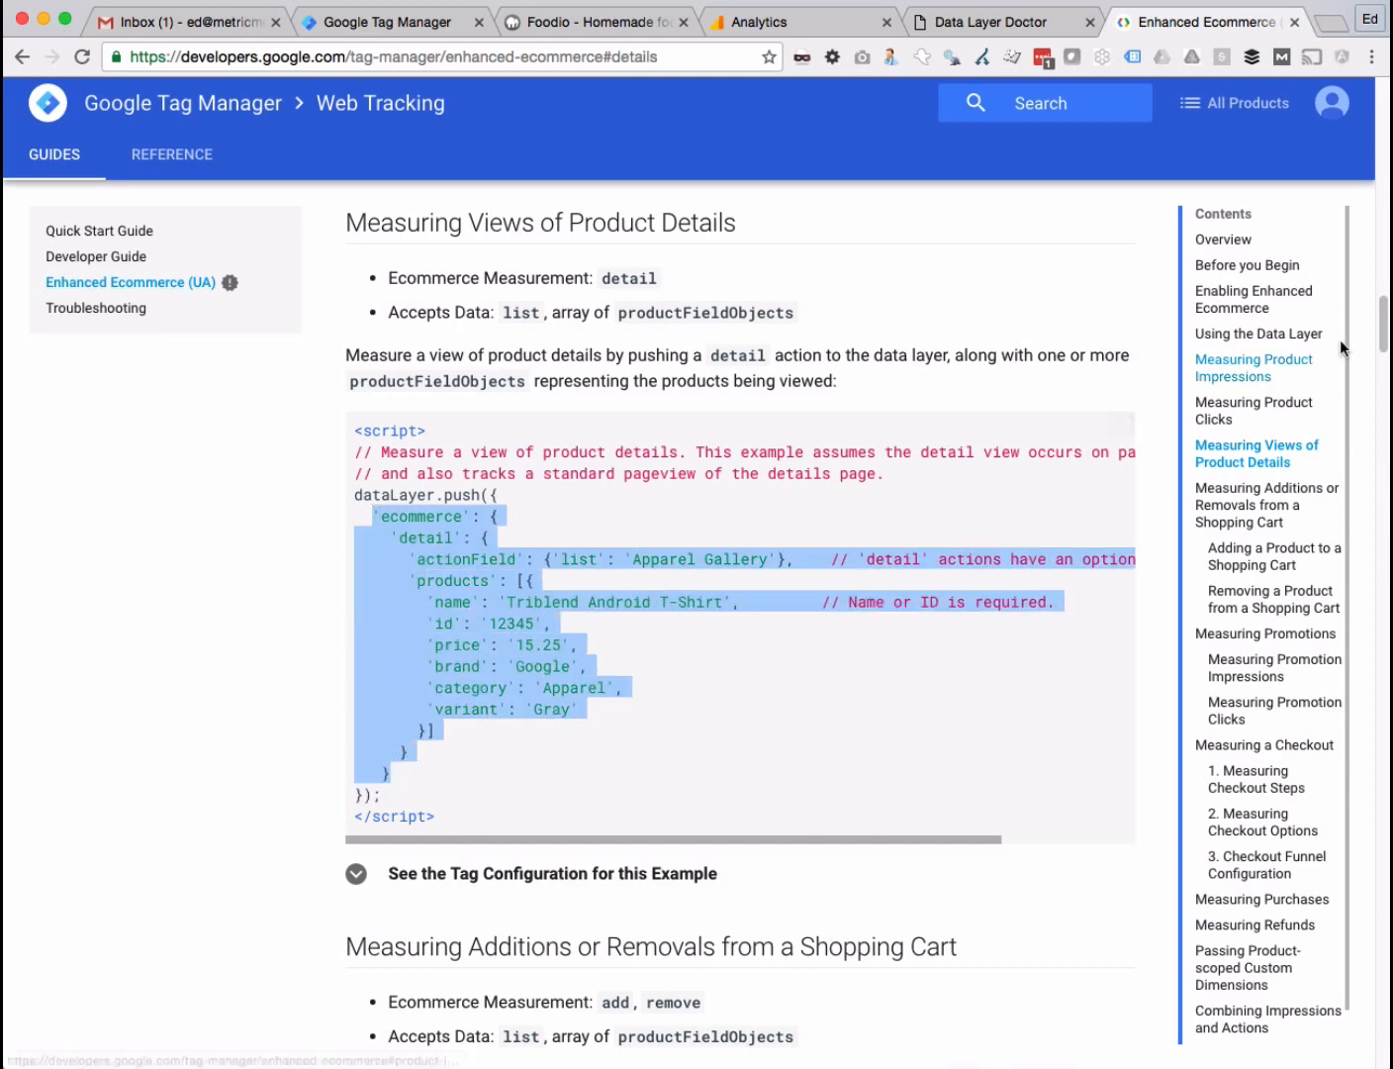
- Review the guide's dataLayer examples for product impressions and product clicks, and return to the product details section
left_click(1214, 386)
scroll(732, 507, "down", 4)
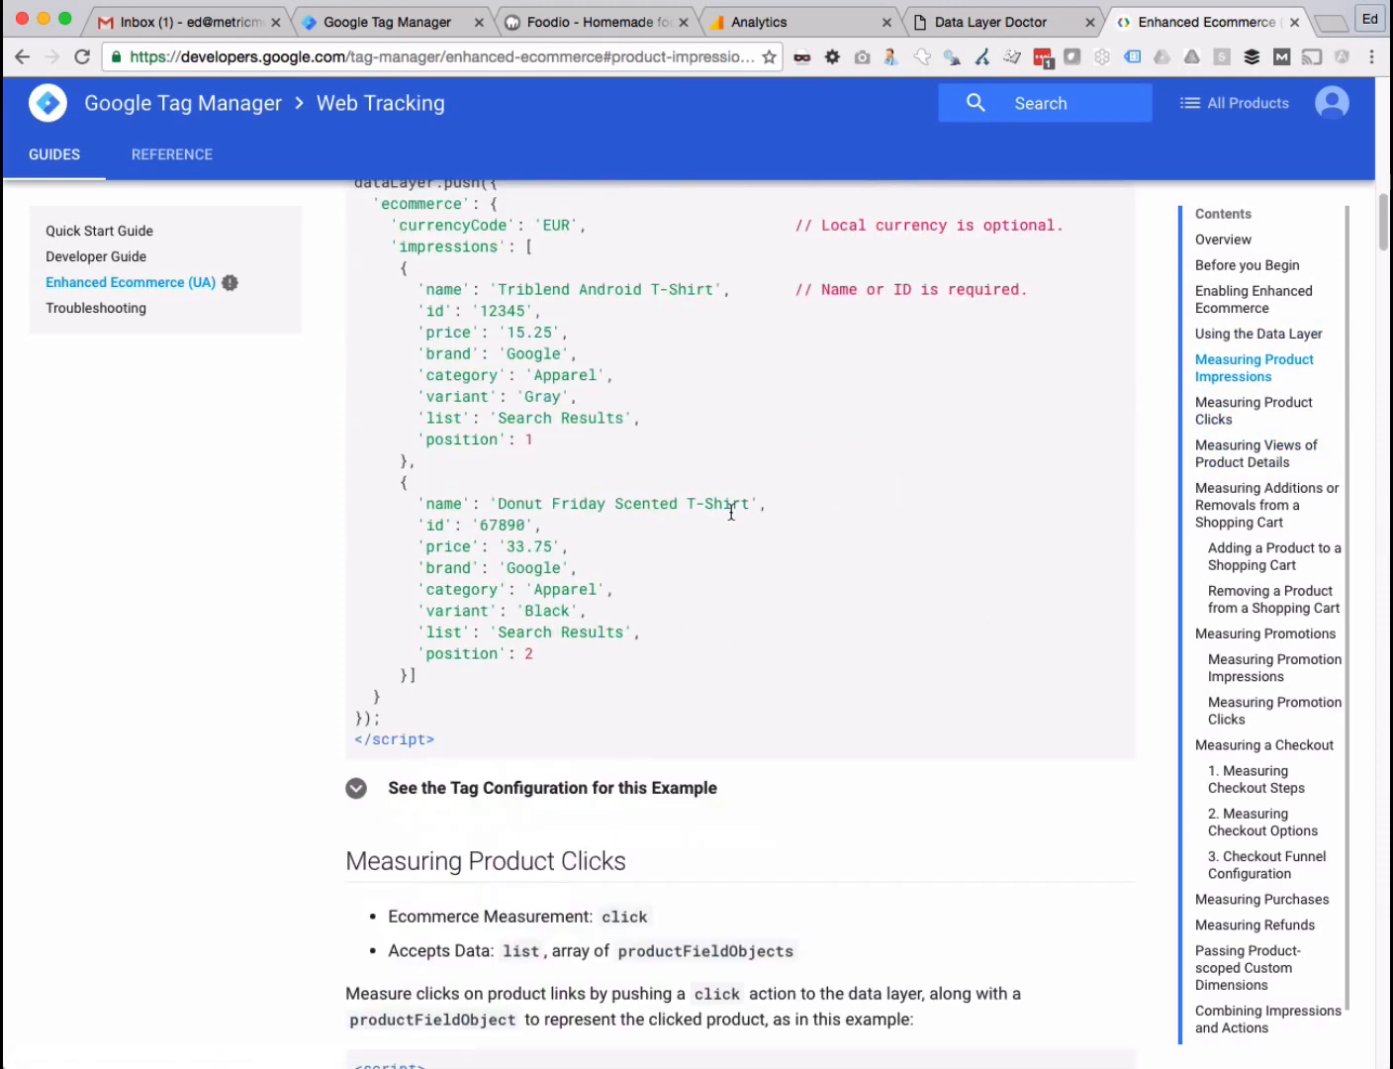
left_click_drag(382, 249, 520, 750)
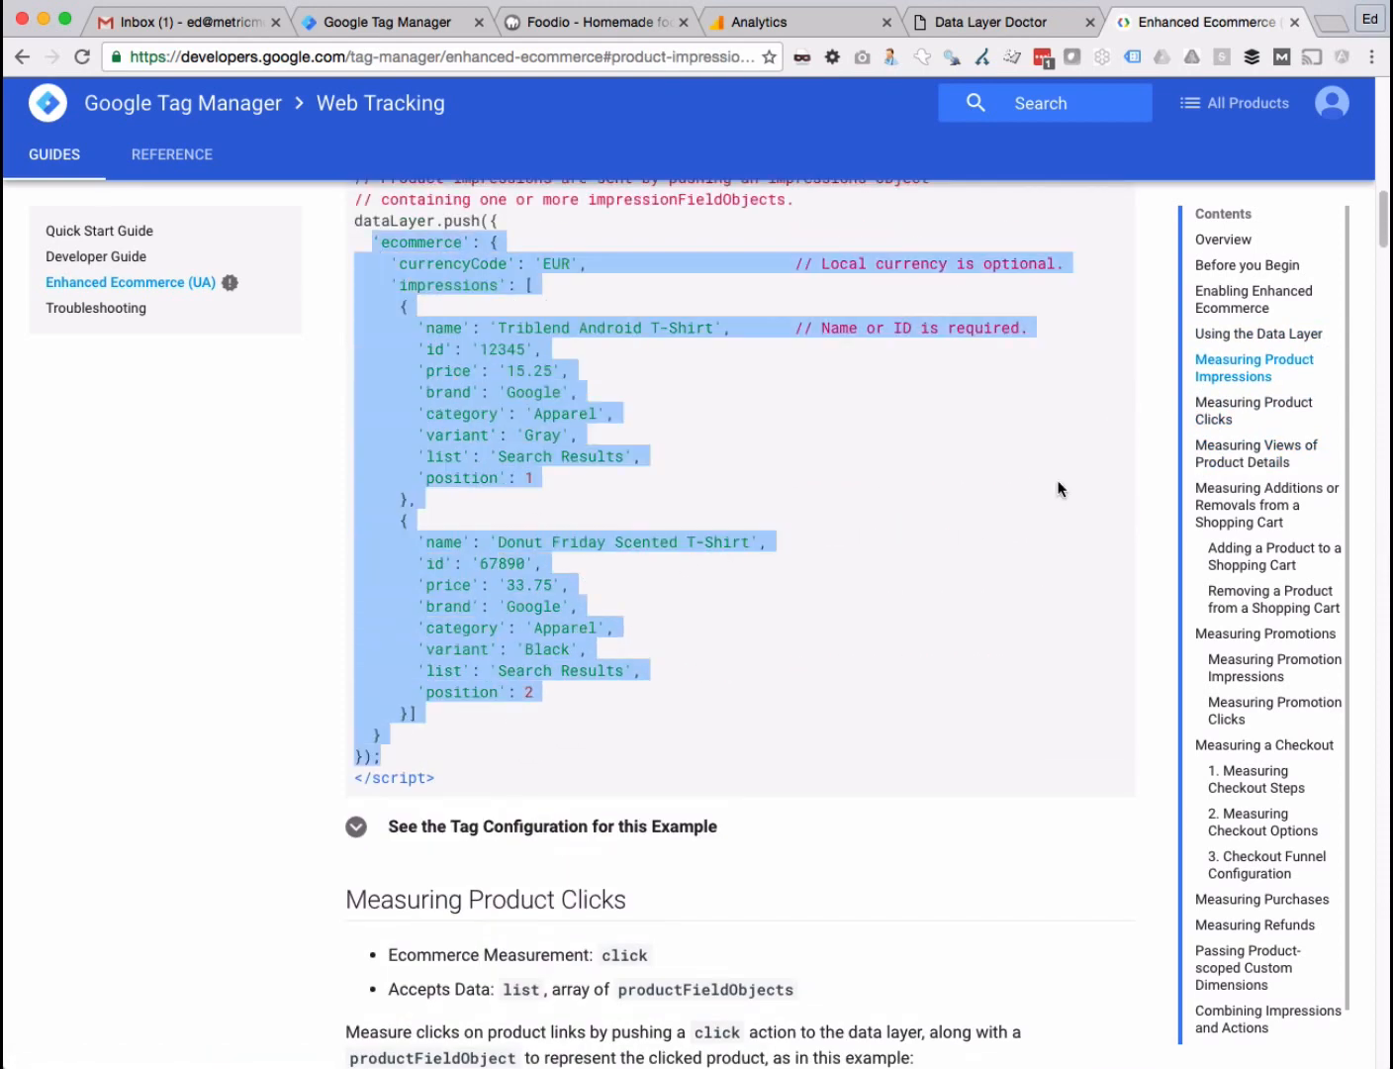
left_click(1228, 420)
scroll(353, 526, "down", 1)
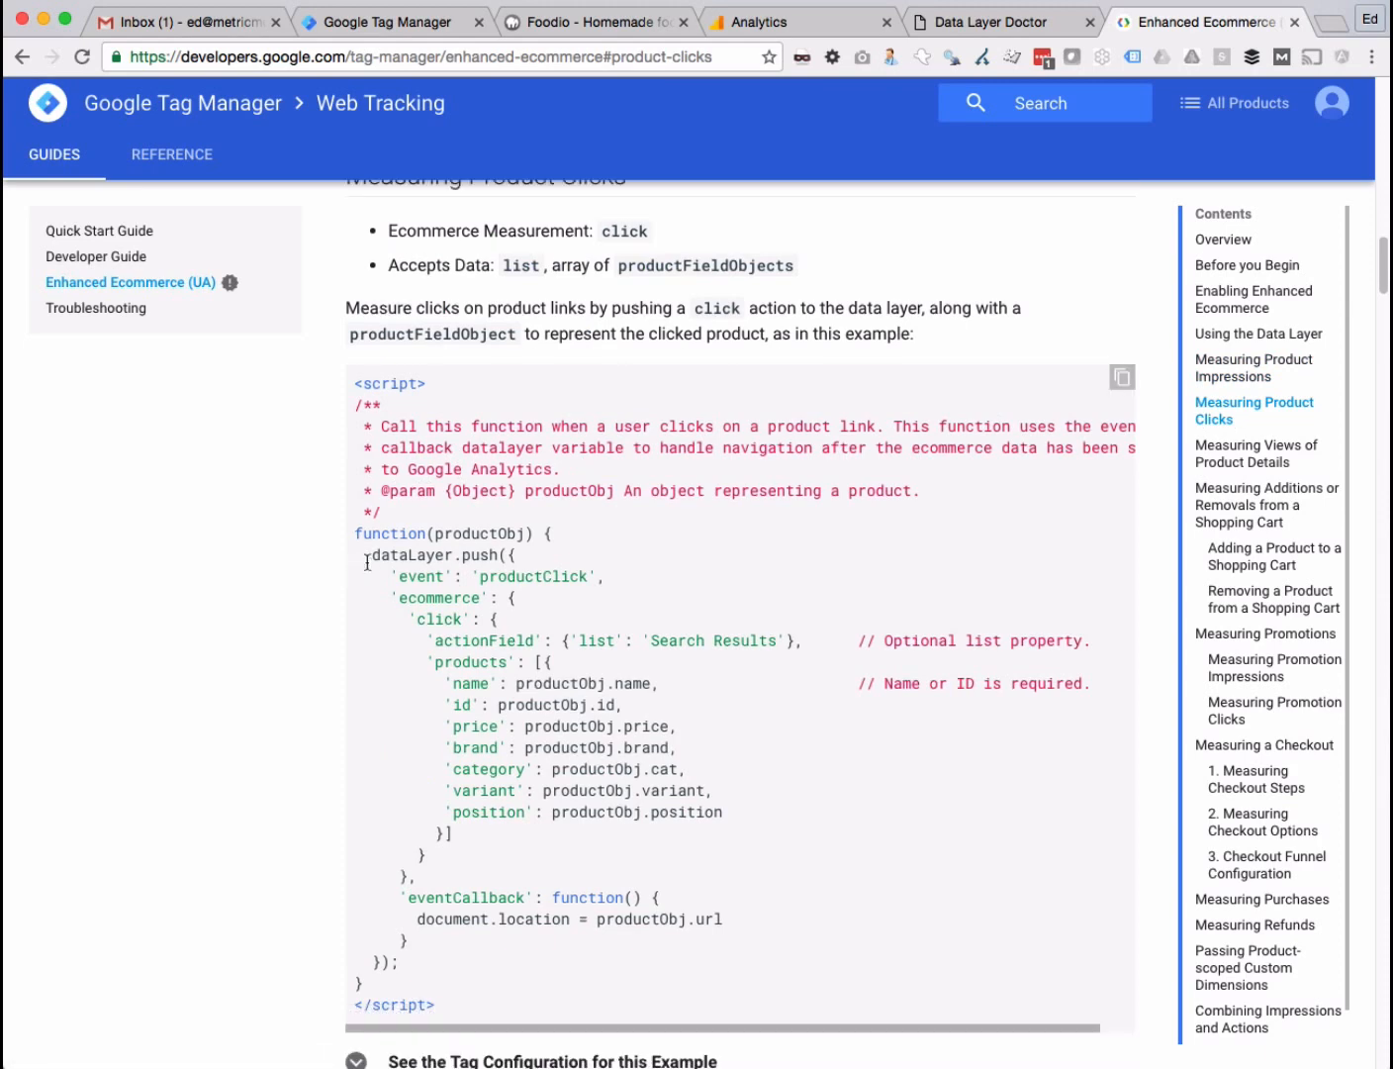
left_click_drag(369, 559, 596, 939)
left_click_drag(597, 940, 606, 963)
left_click(614, 896)
left_click(1248, 453)
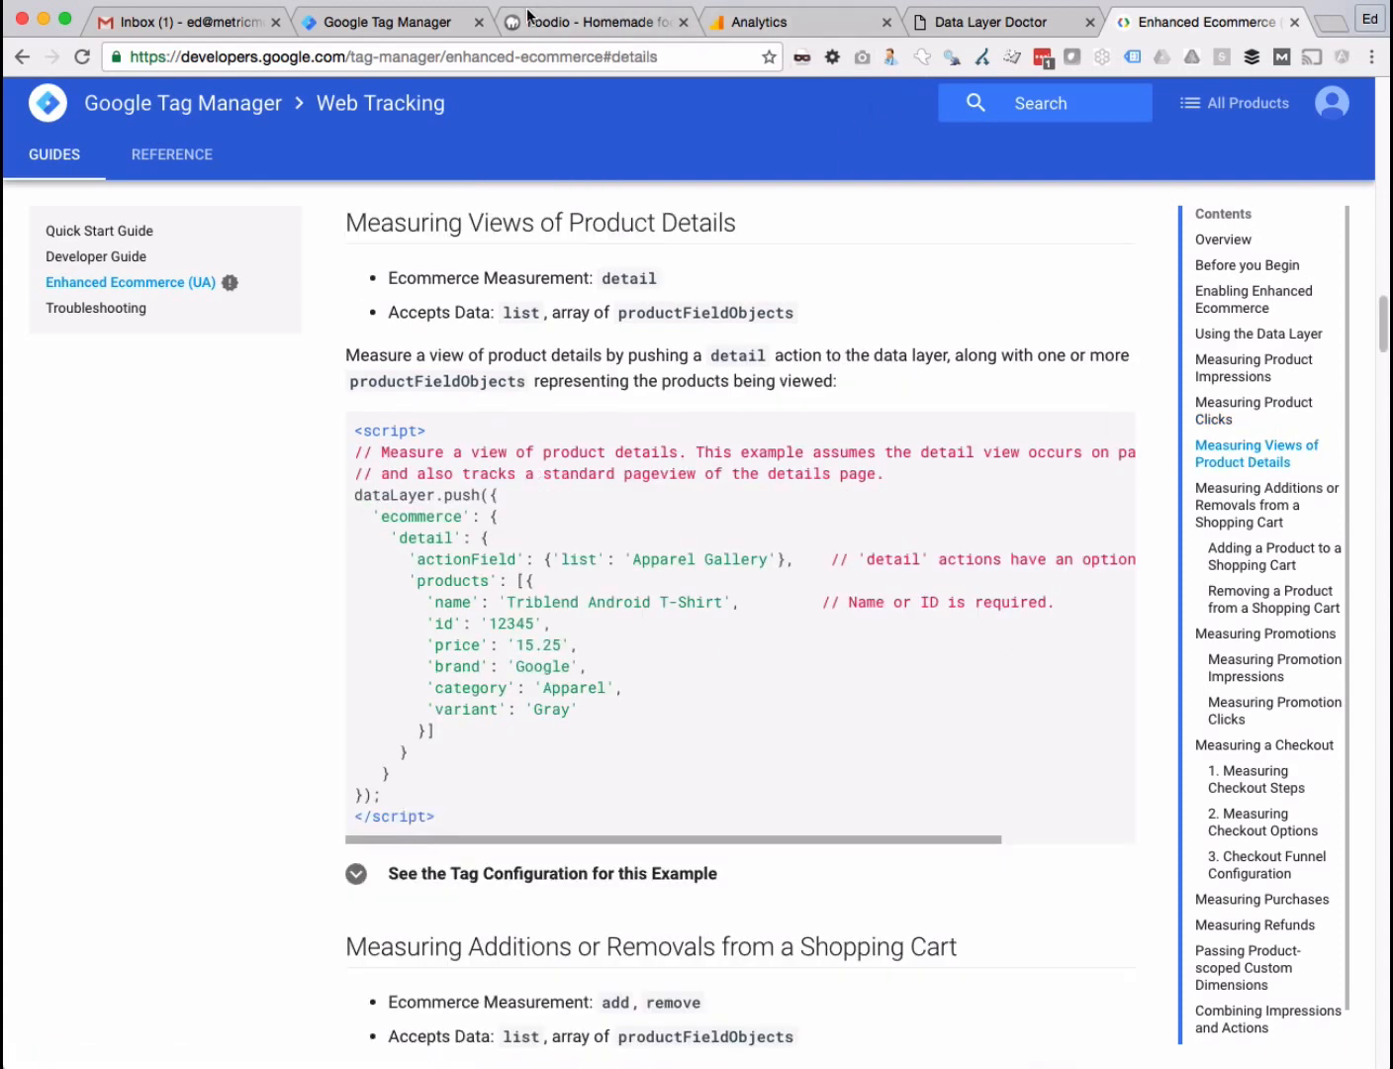
- Check the GOA Base Tag's Ecommerce settings, and view the Pasta bake and Roast Chicken product pages on the Foodio site
left_click(414, 27)
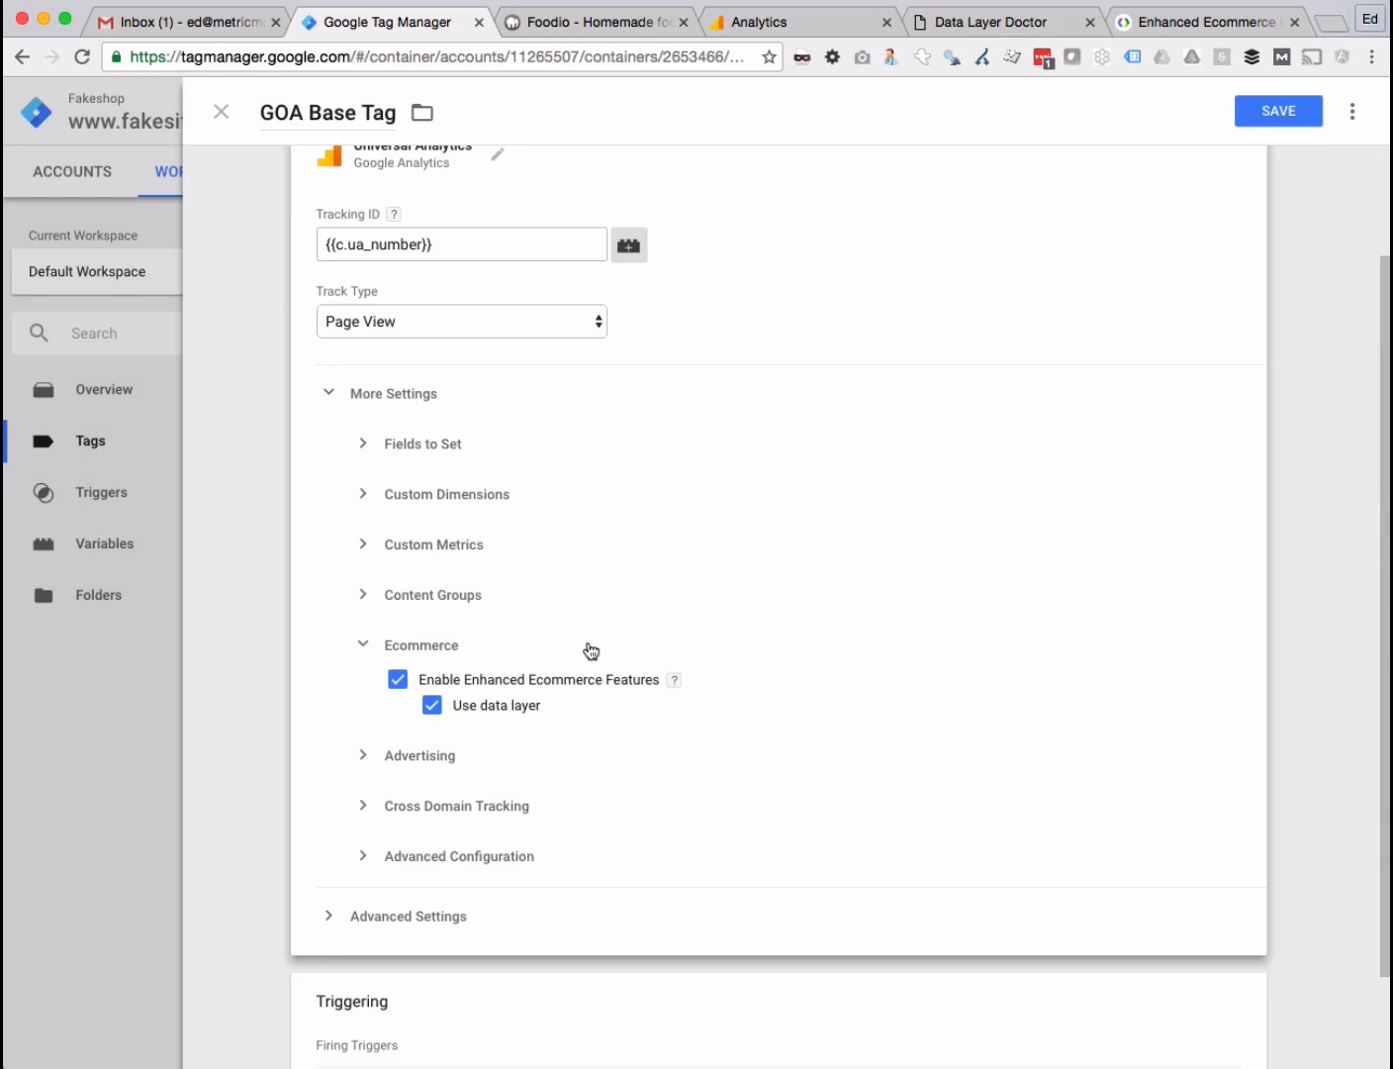
left_click(583, 22)
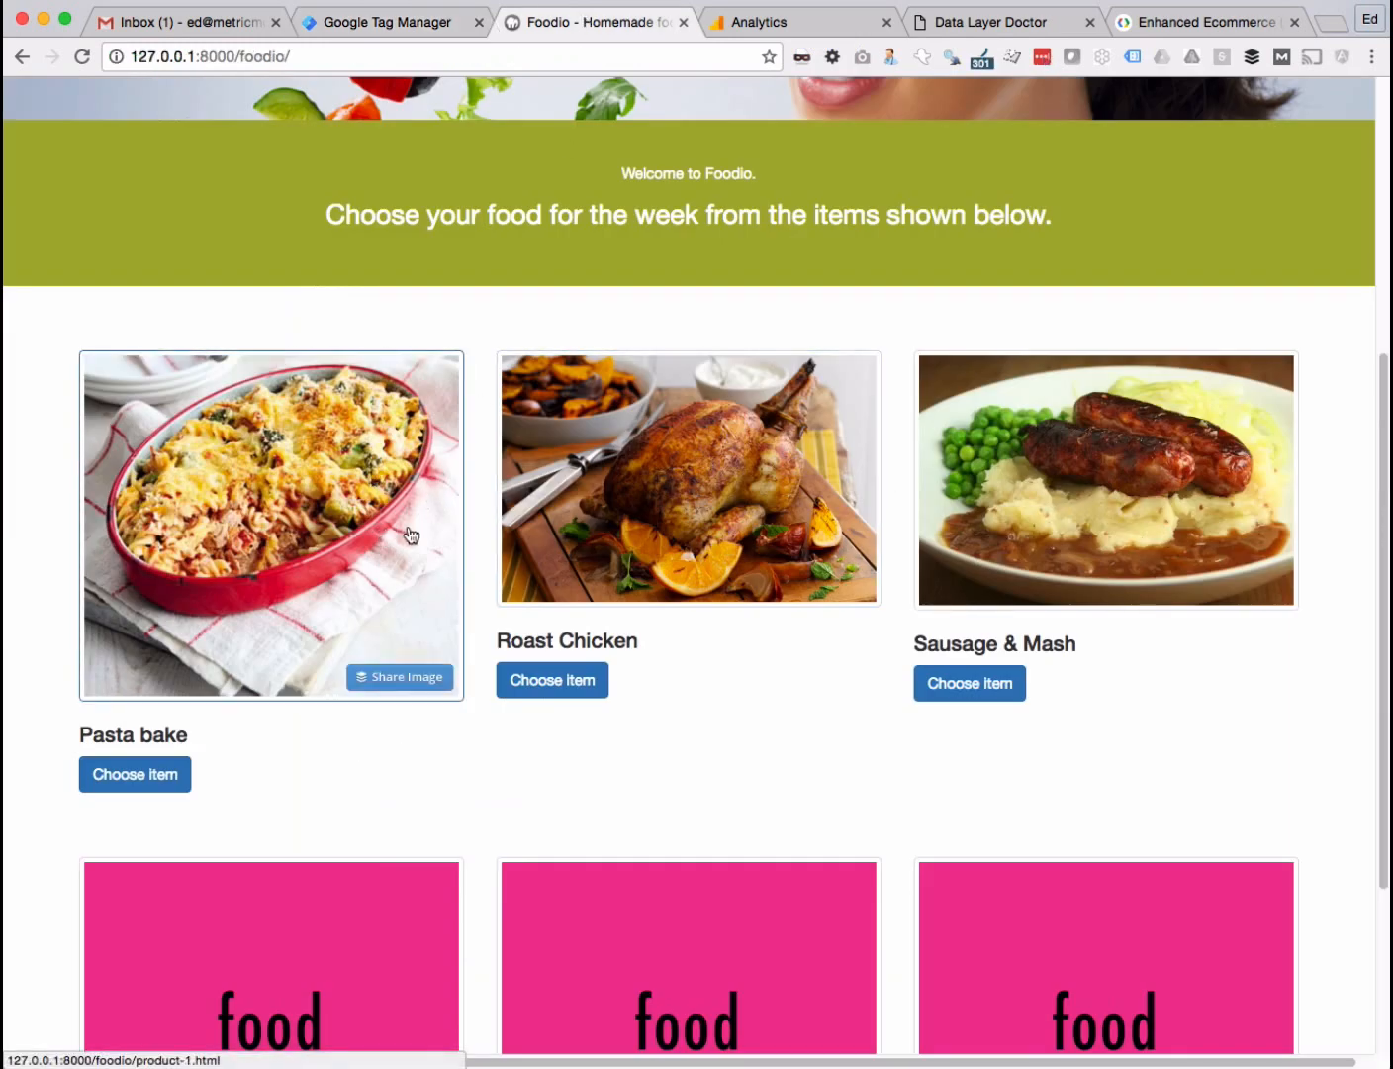
left_click(460, 521)
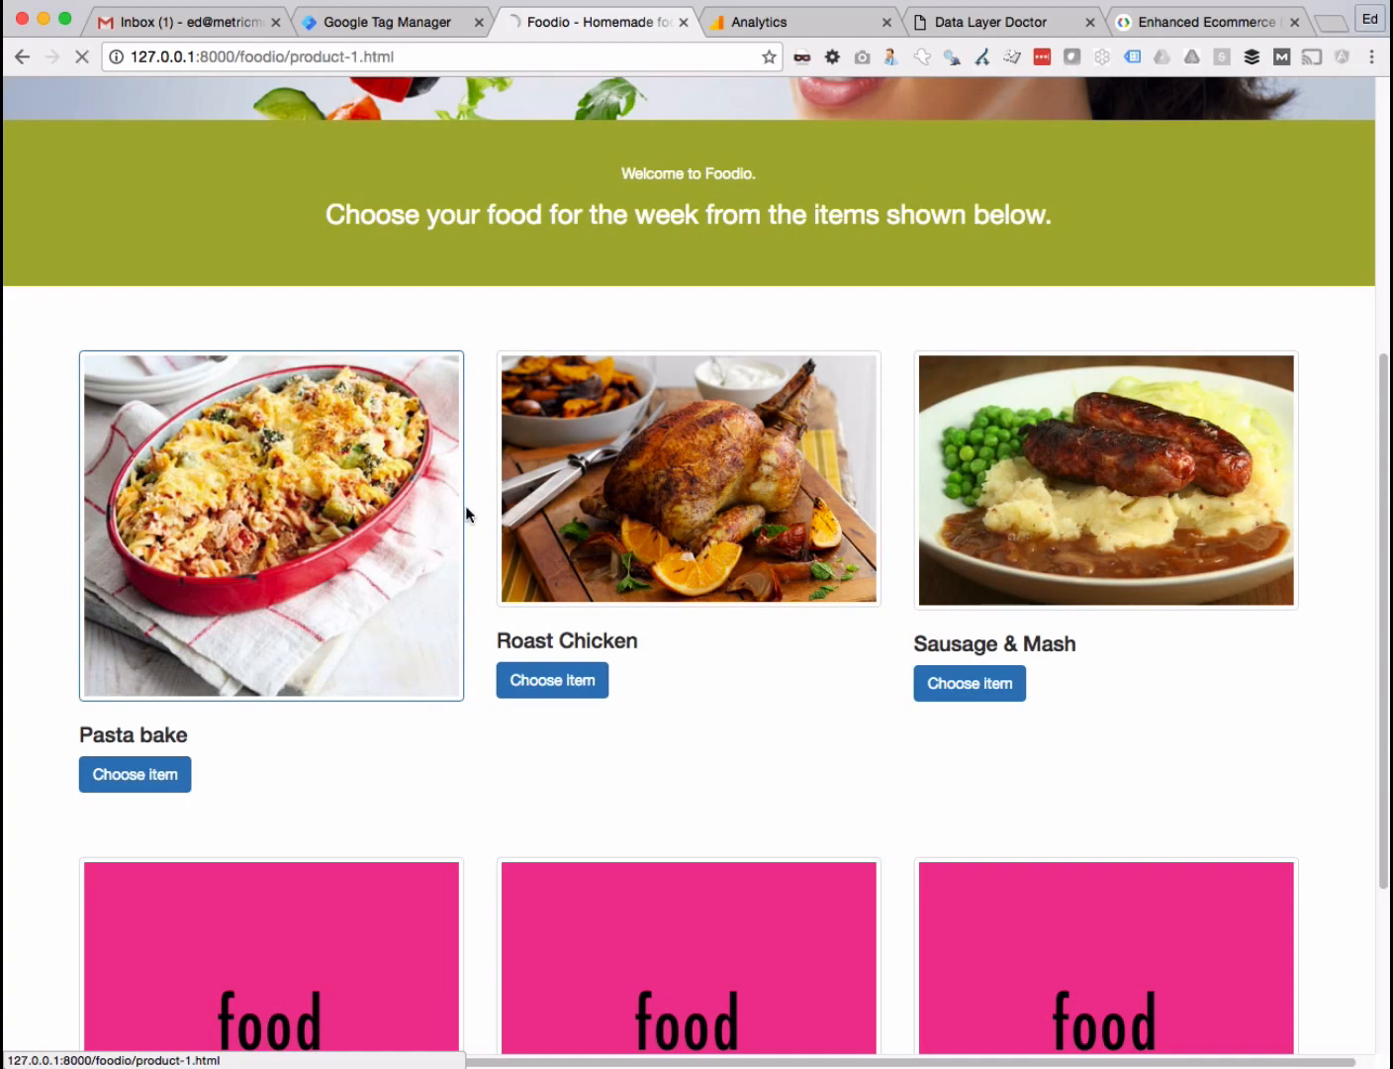
left_click(534, 487)
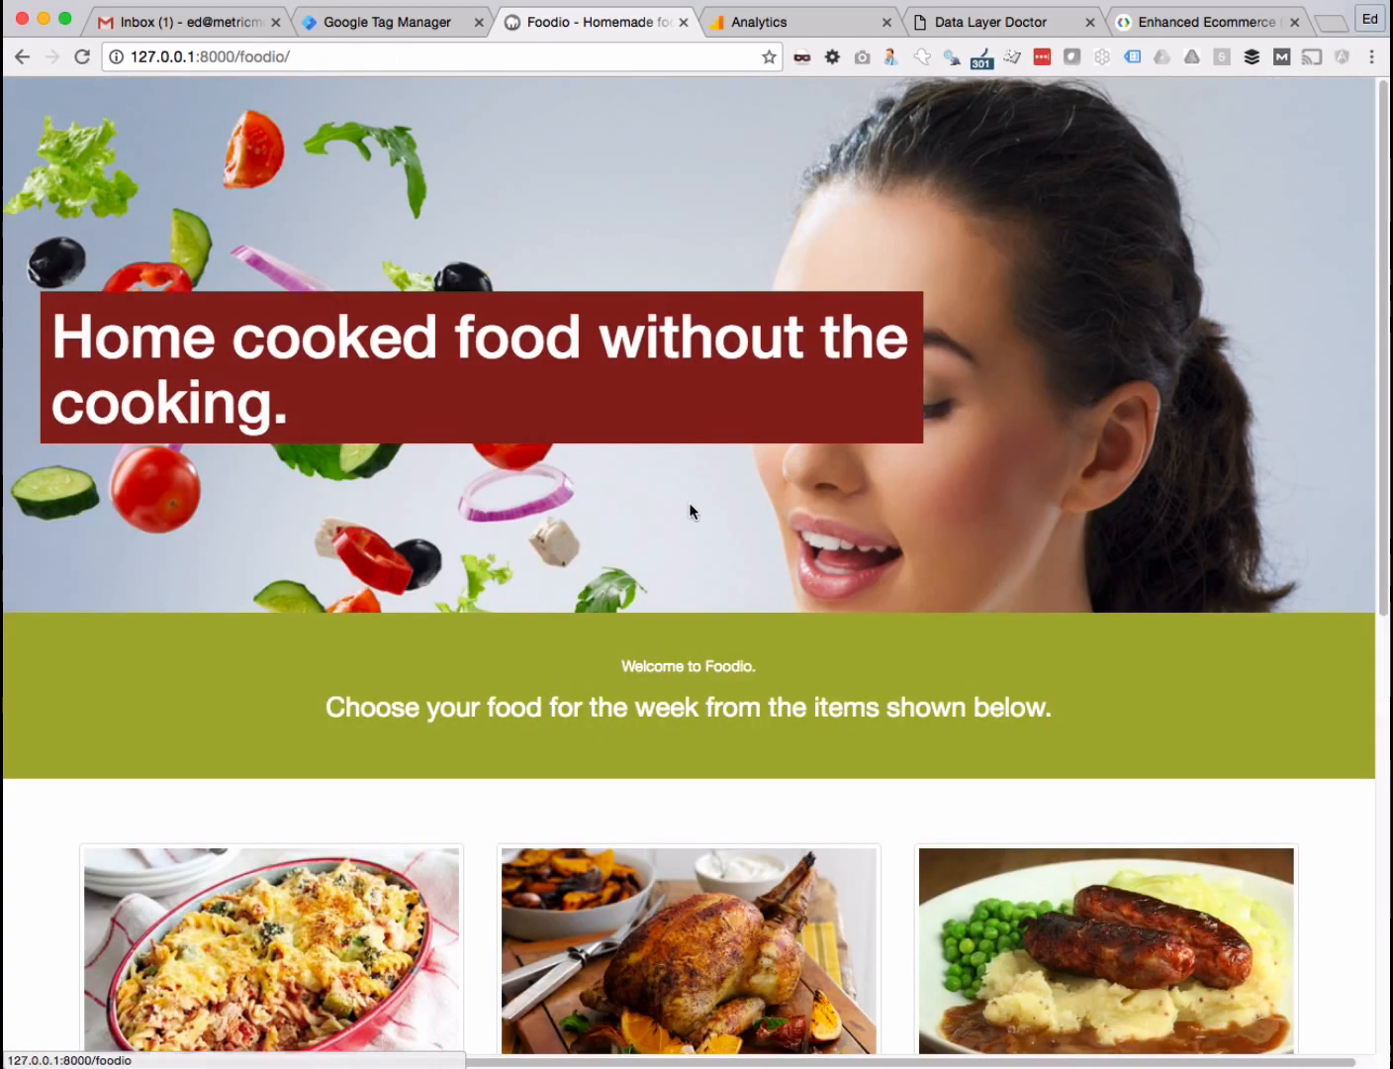
scroll(605, 809, "down", 6)
left_click(553, 375)
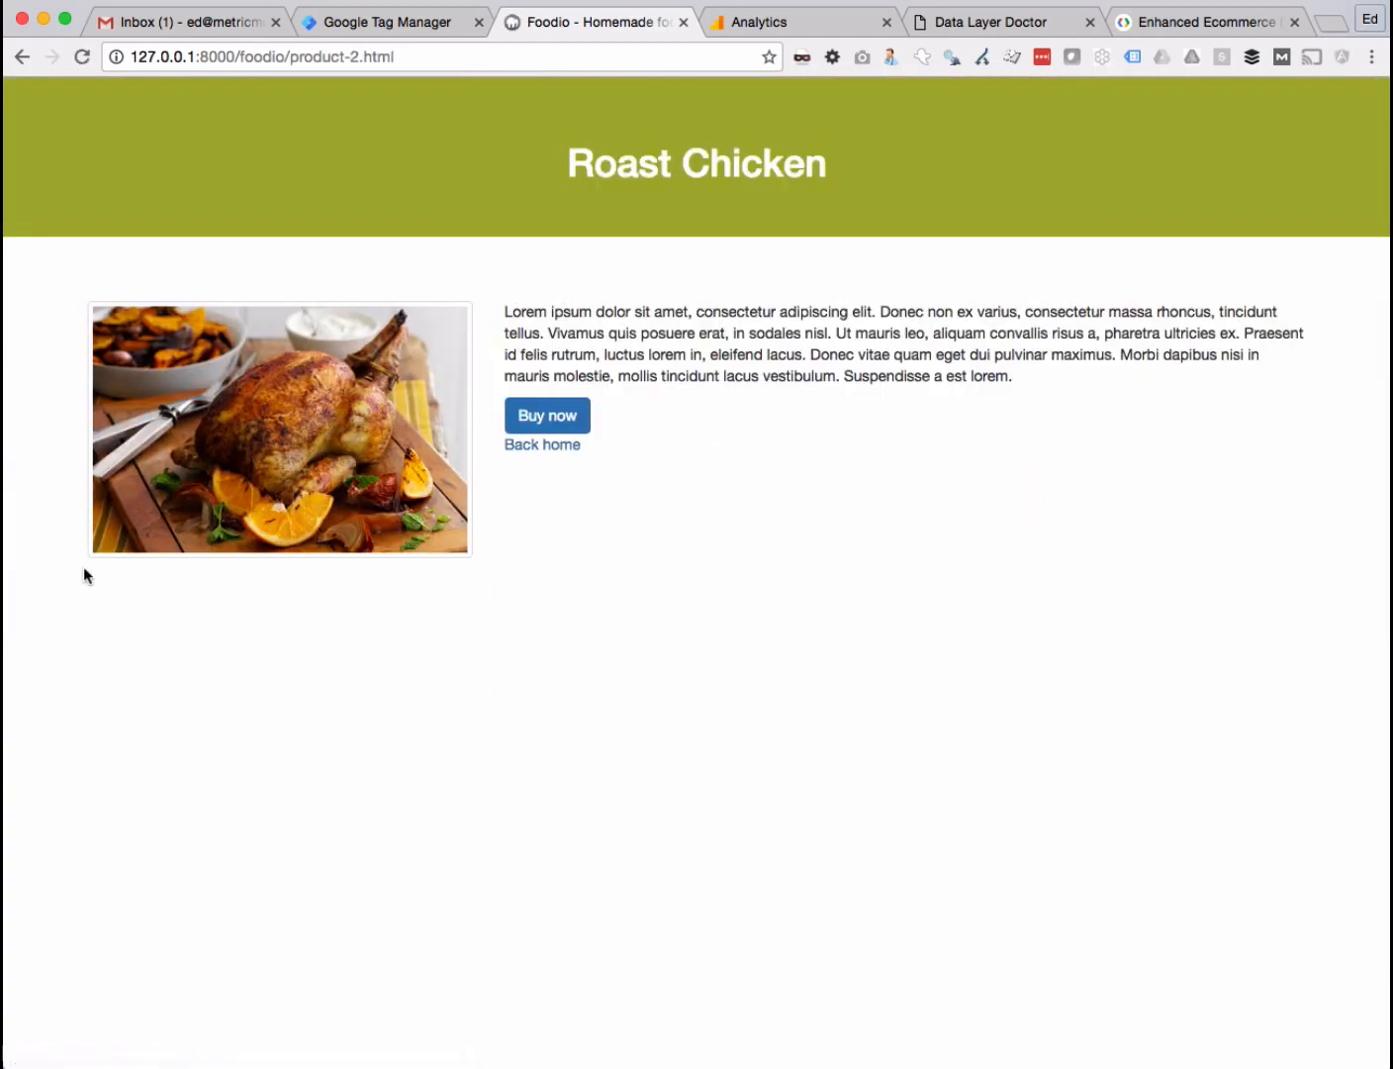
- Compare the guide's product detail ecommerce object with the dataLayer script and pasted dataLayer.push block in product-1.html
left_click(1204, 23)
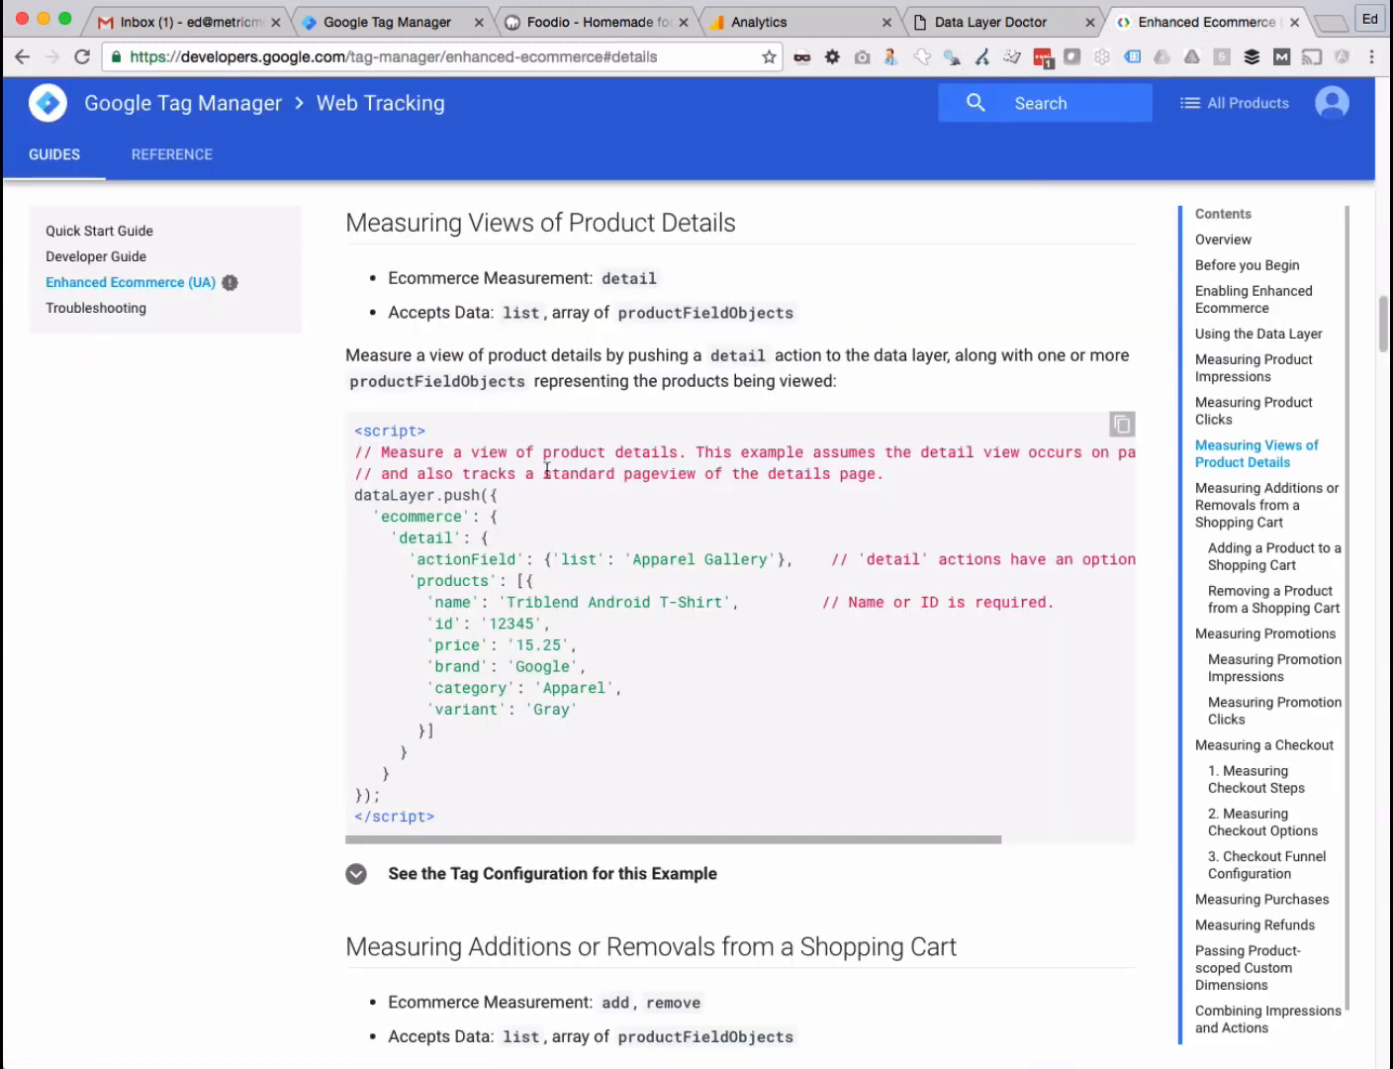
left_click_drag(372, 513, 562, 789)
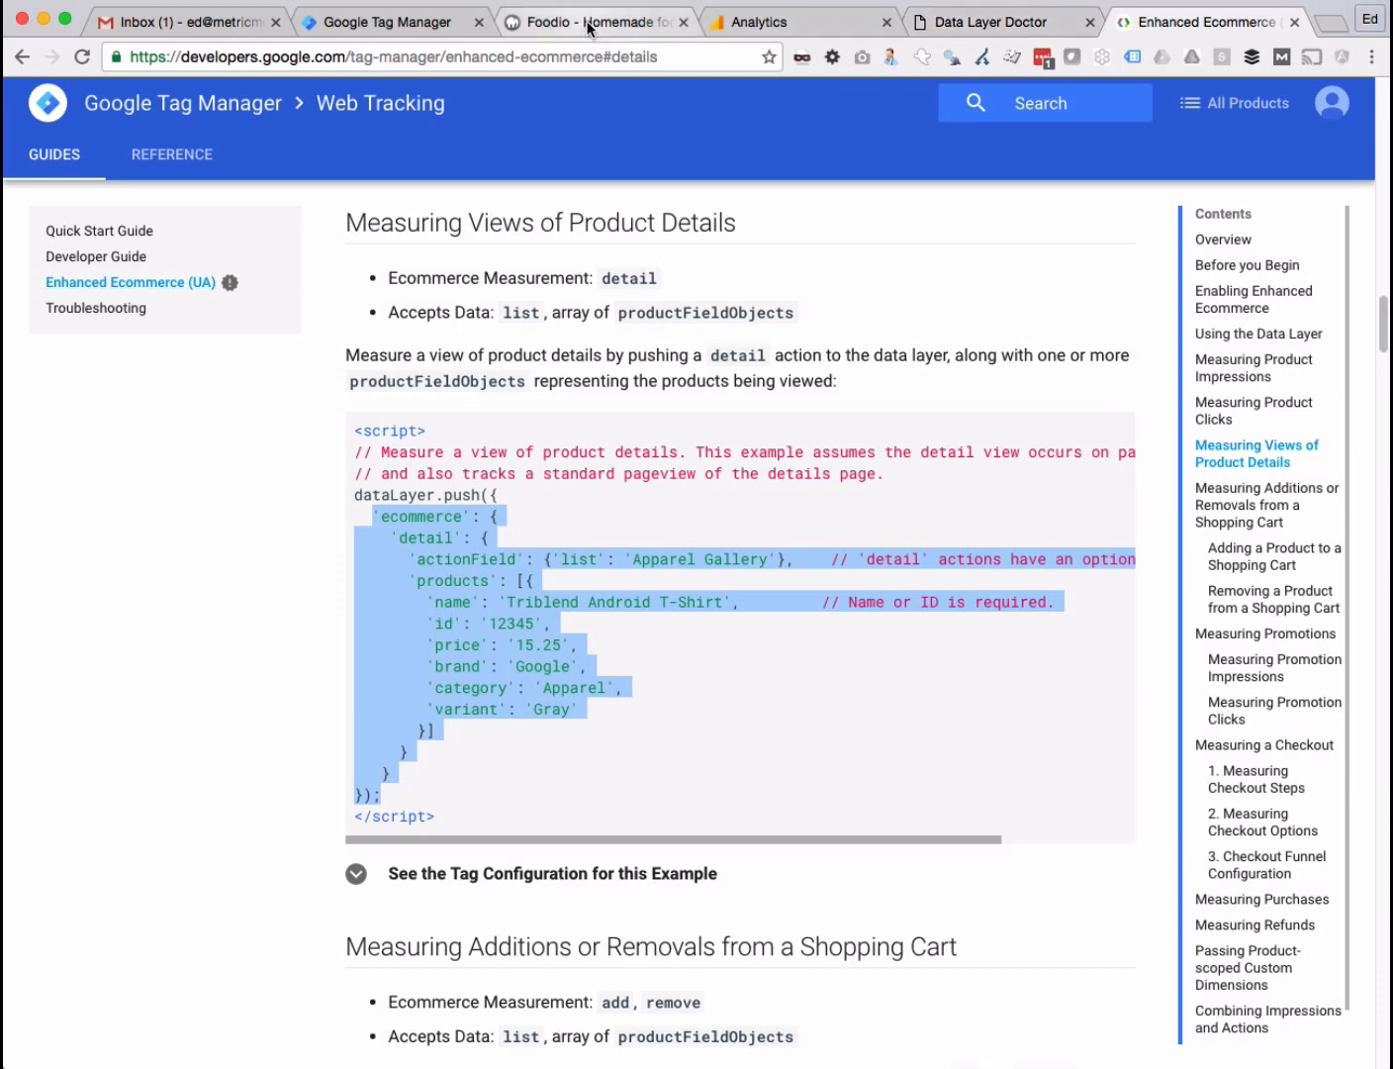
key("super+Tab")
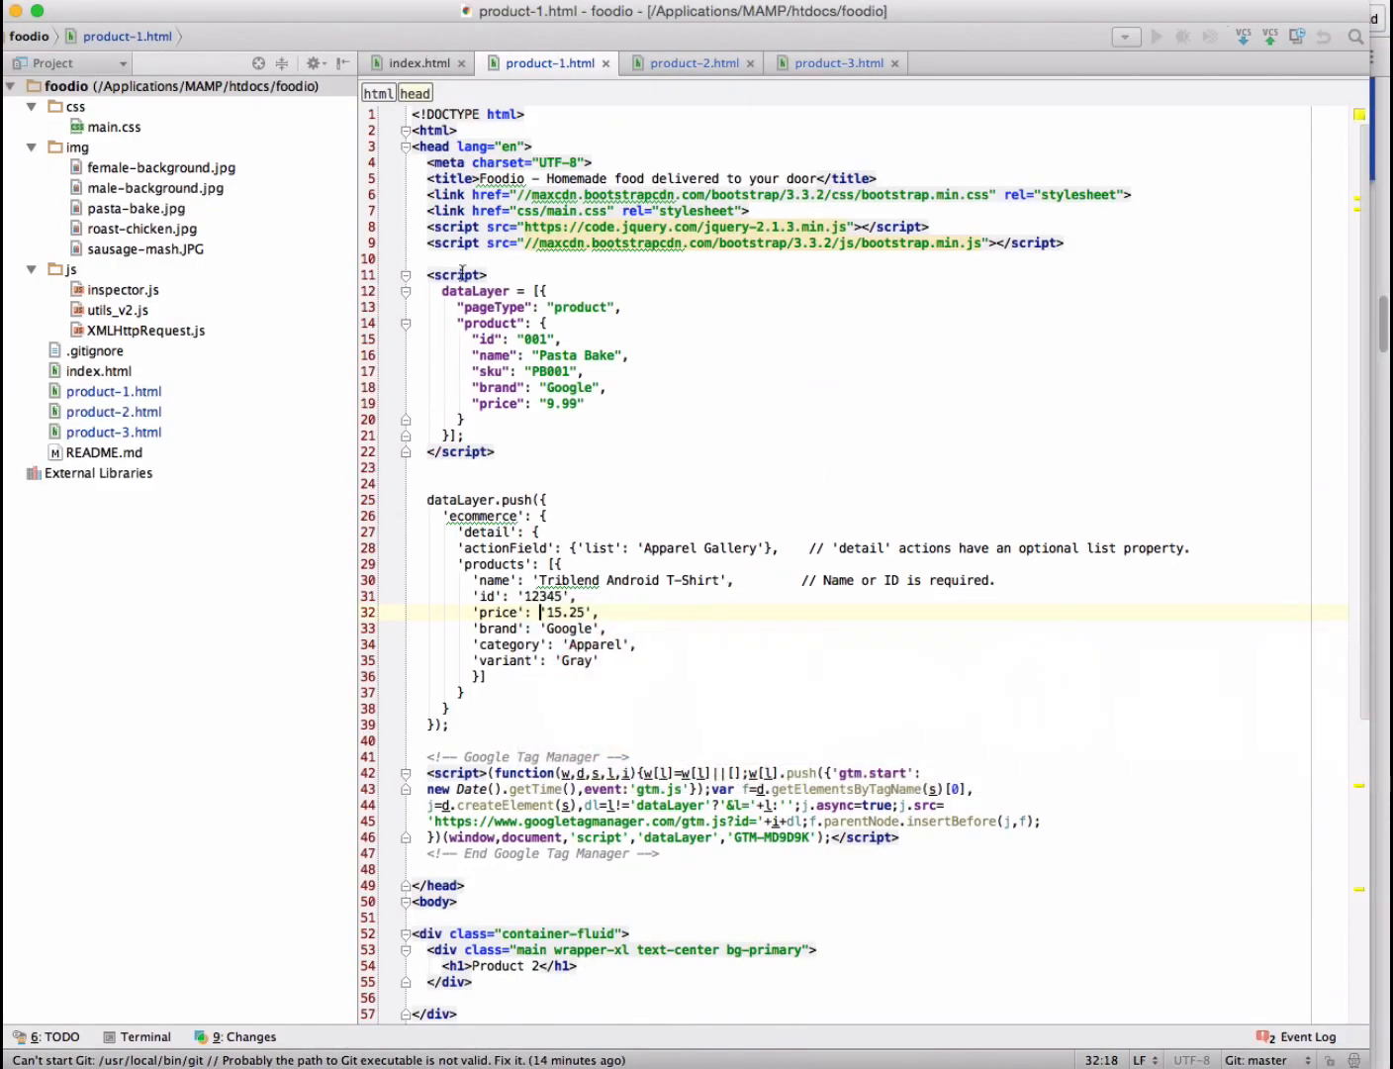
left_click_drag(455, 274, 608, 417)
left_click(638, 453)
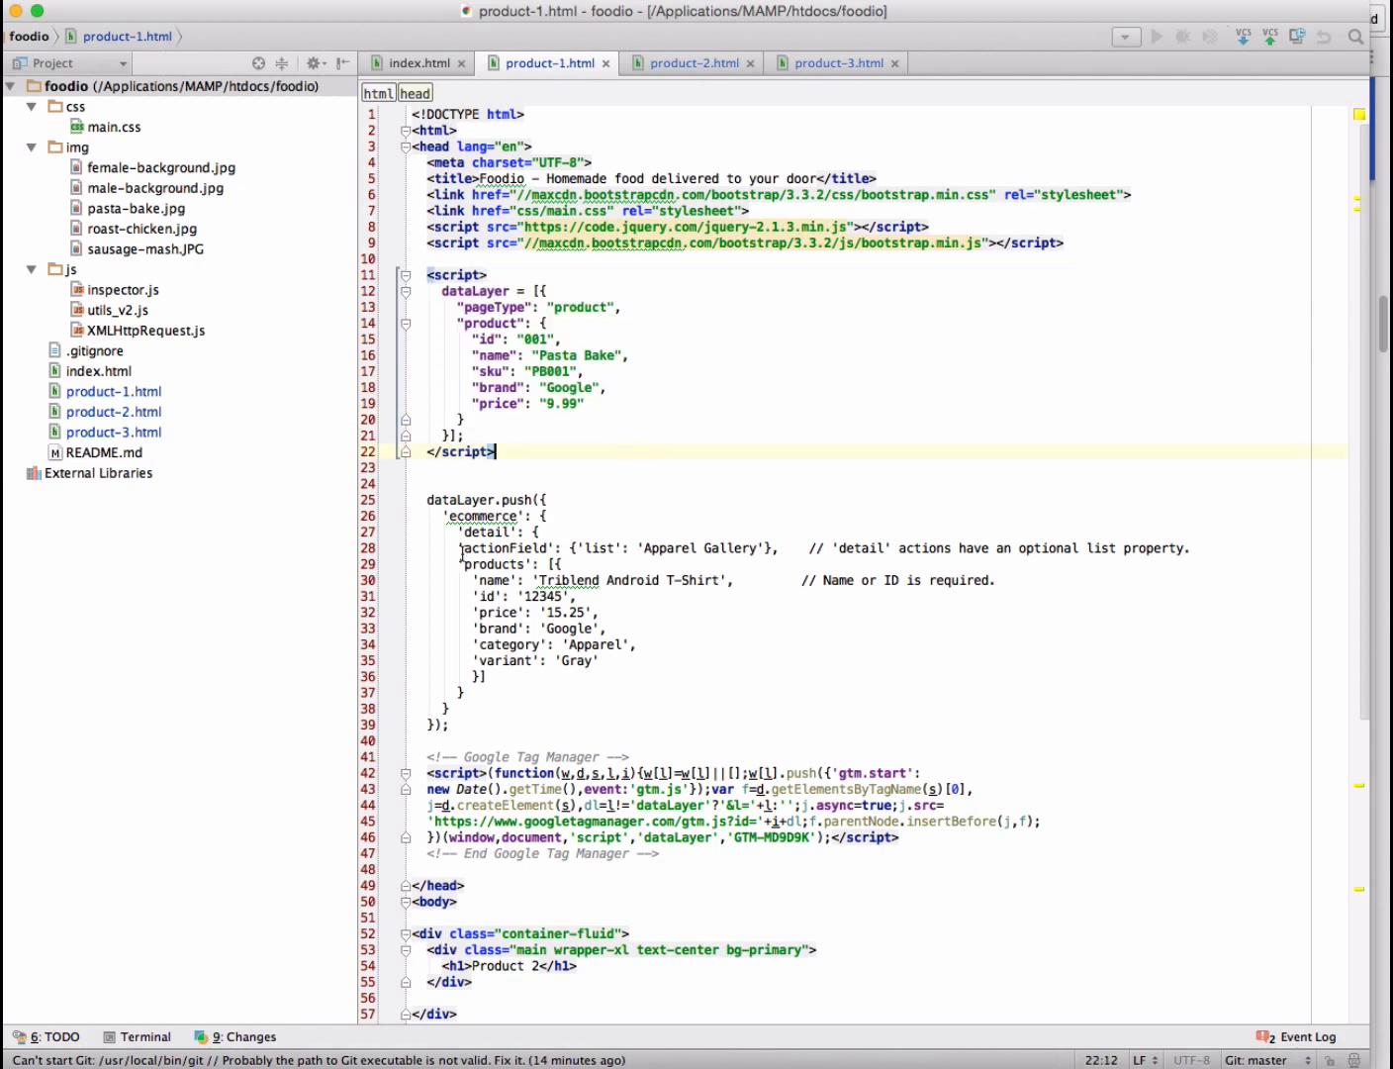
left_click_drag(427, 500, 594, 728)
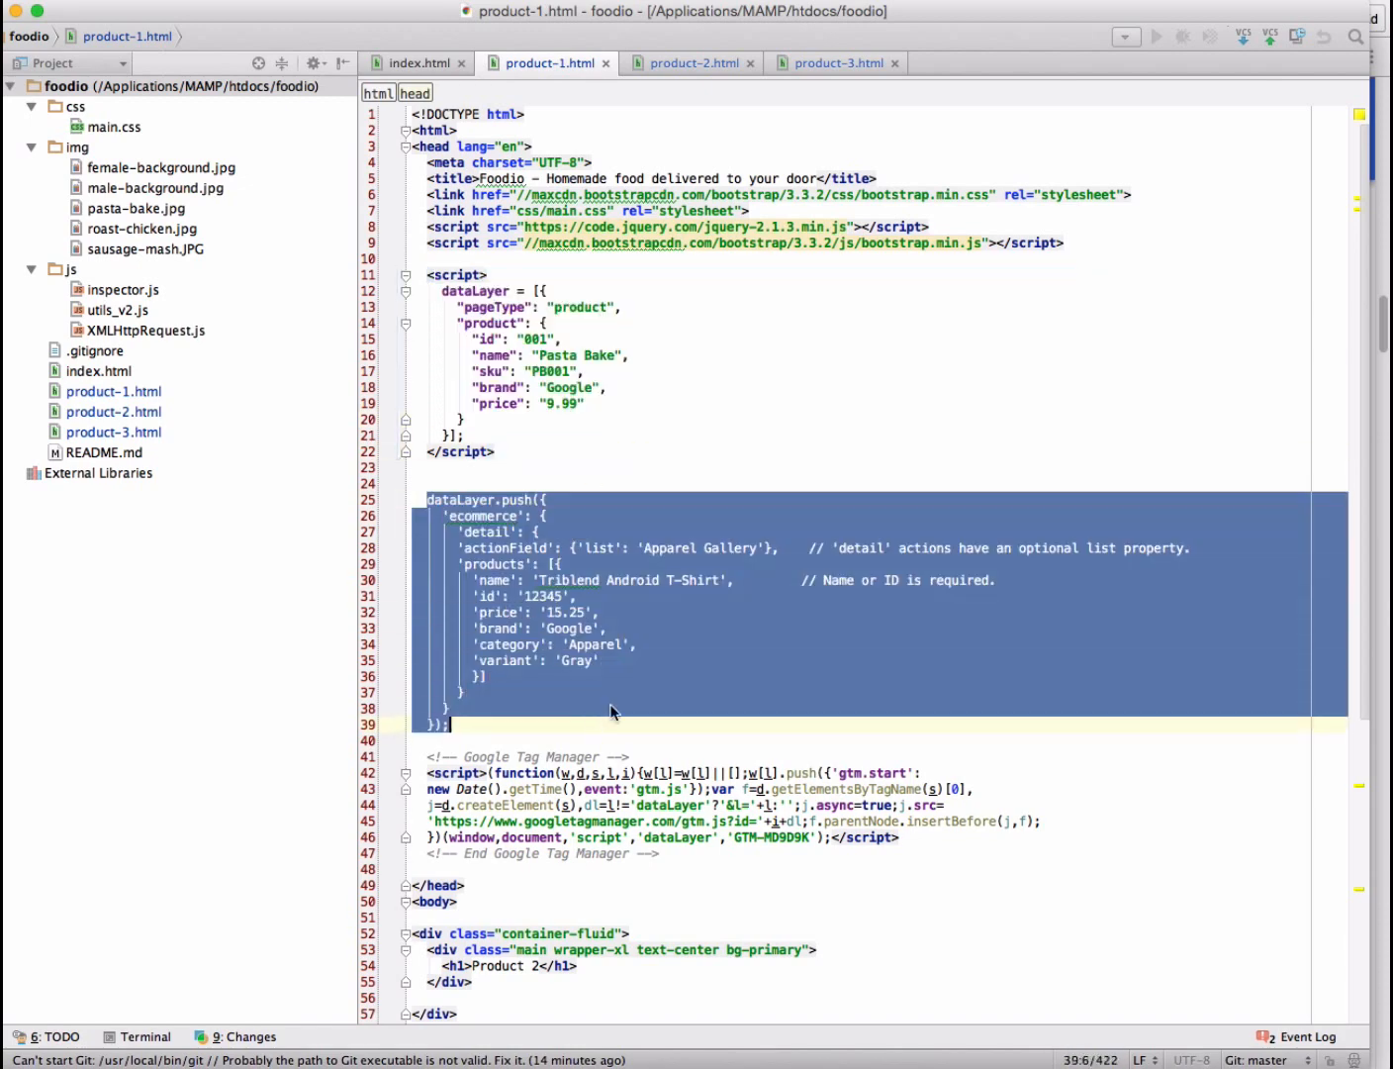
left_click(635, 677)
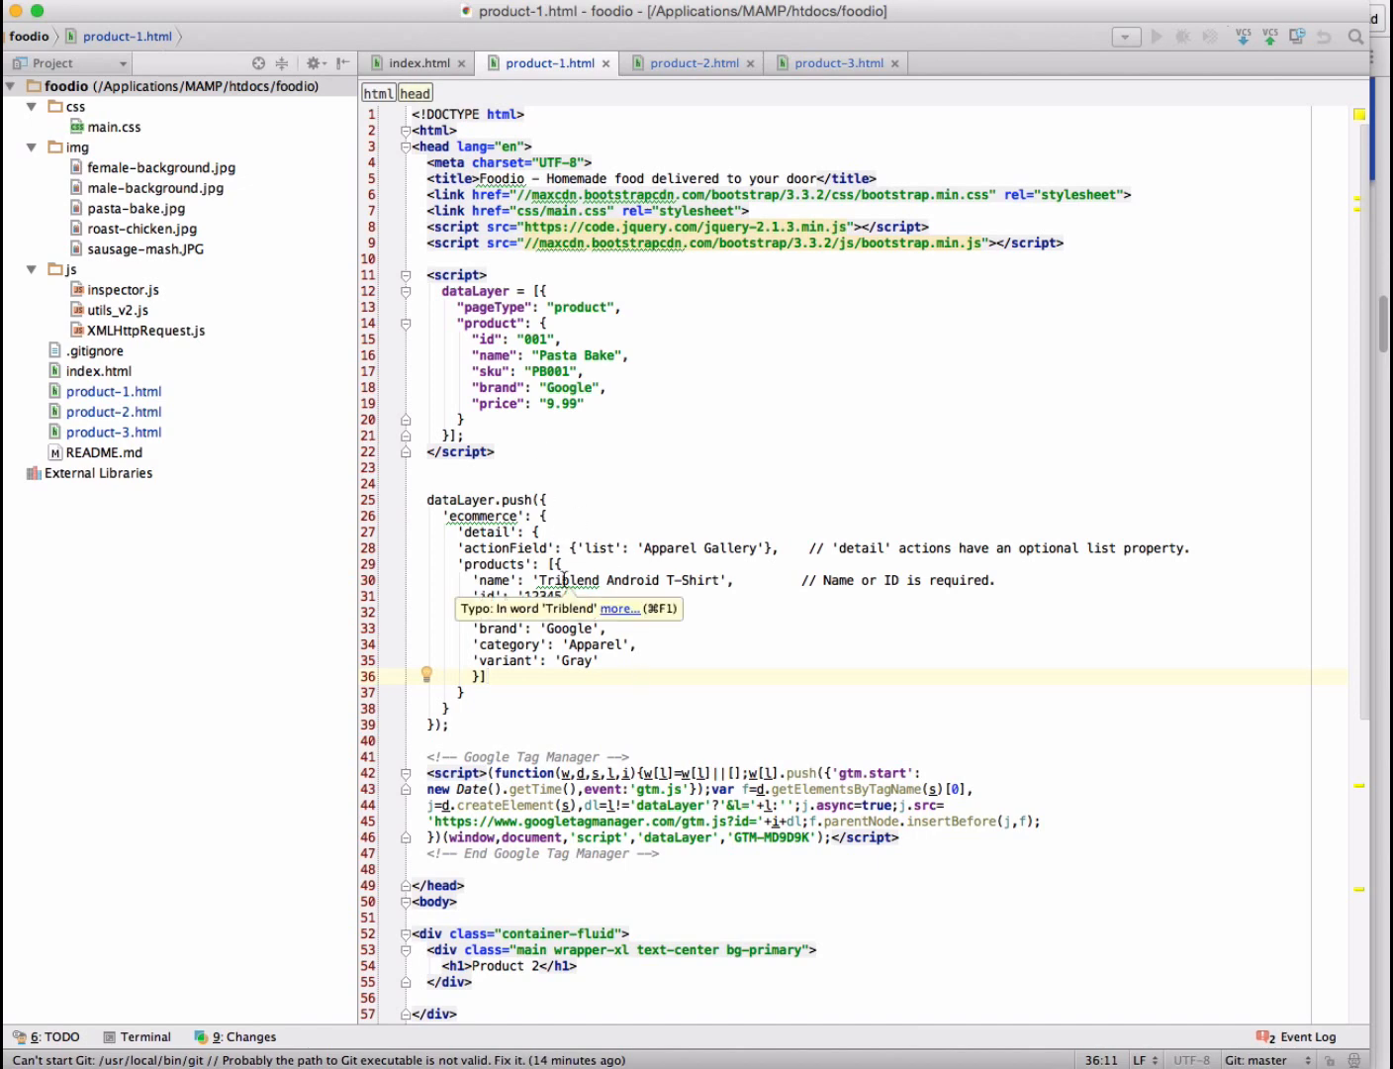
left_click_drag(450, 723, 372, 460)
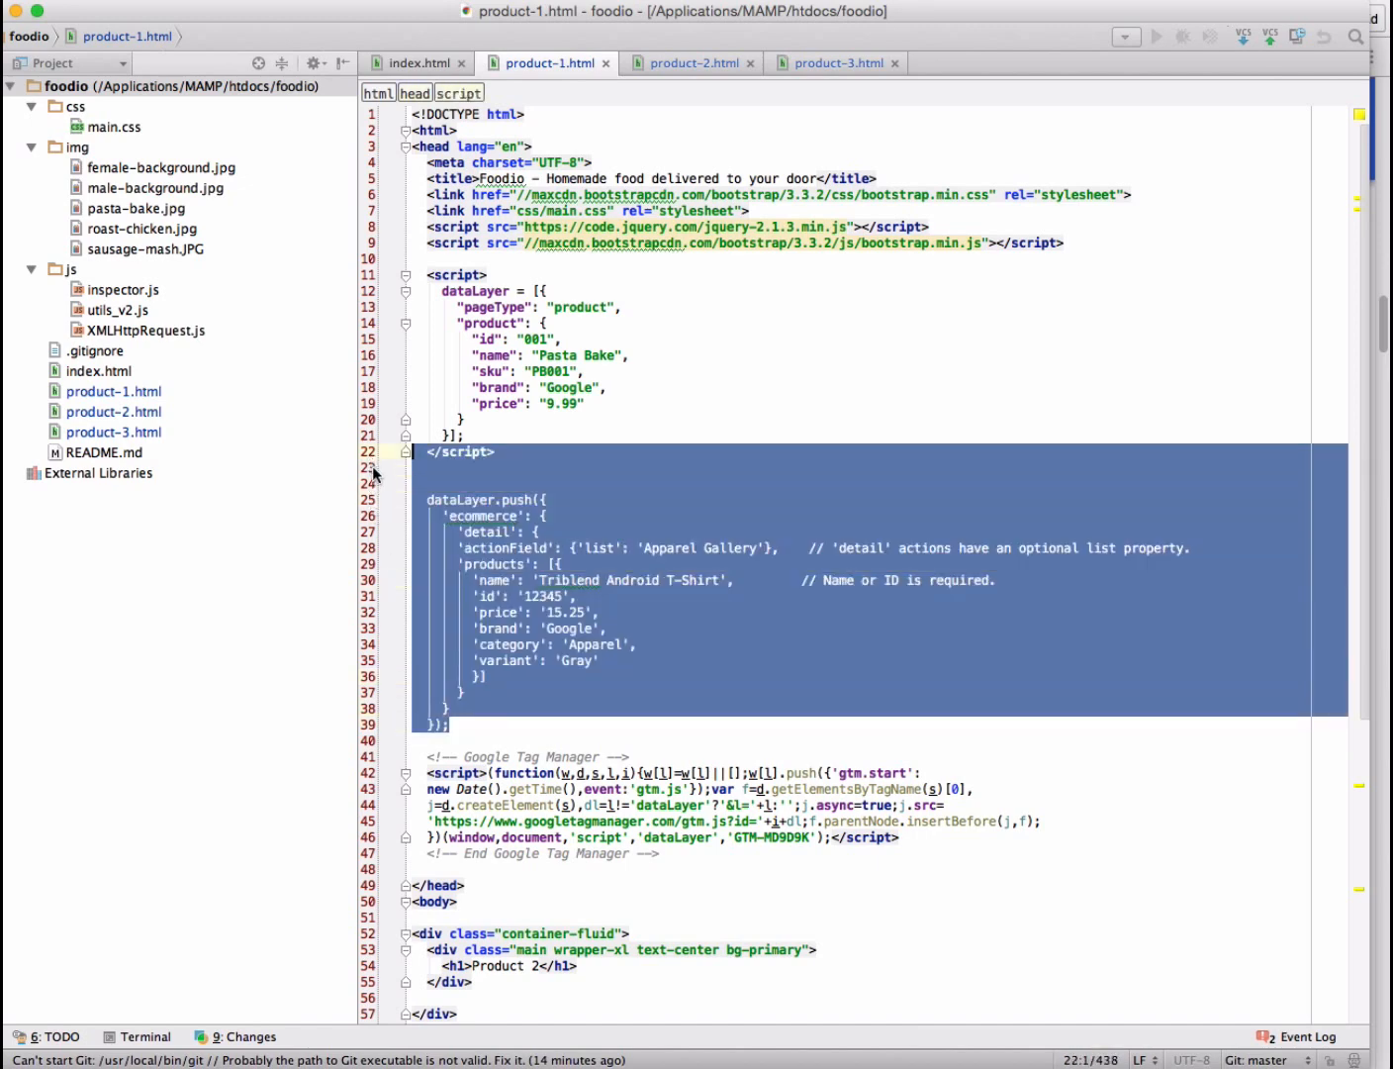
- Delete the pasted dataLayer.push block below the dataLayer script in product-1.html
key("BackSpace")
key("BackSpace")
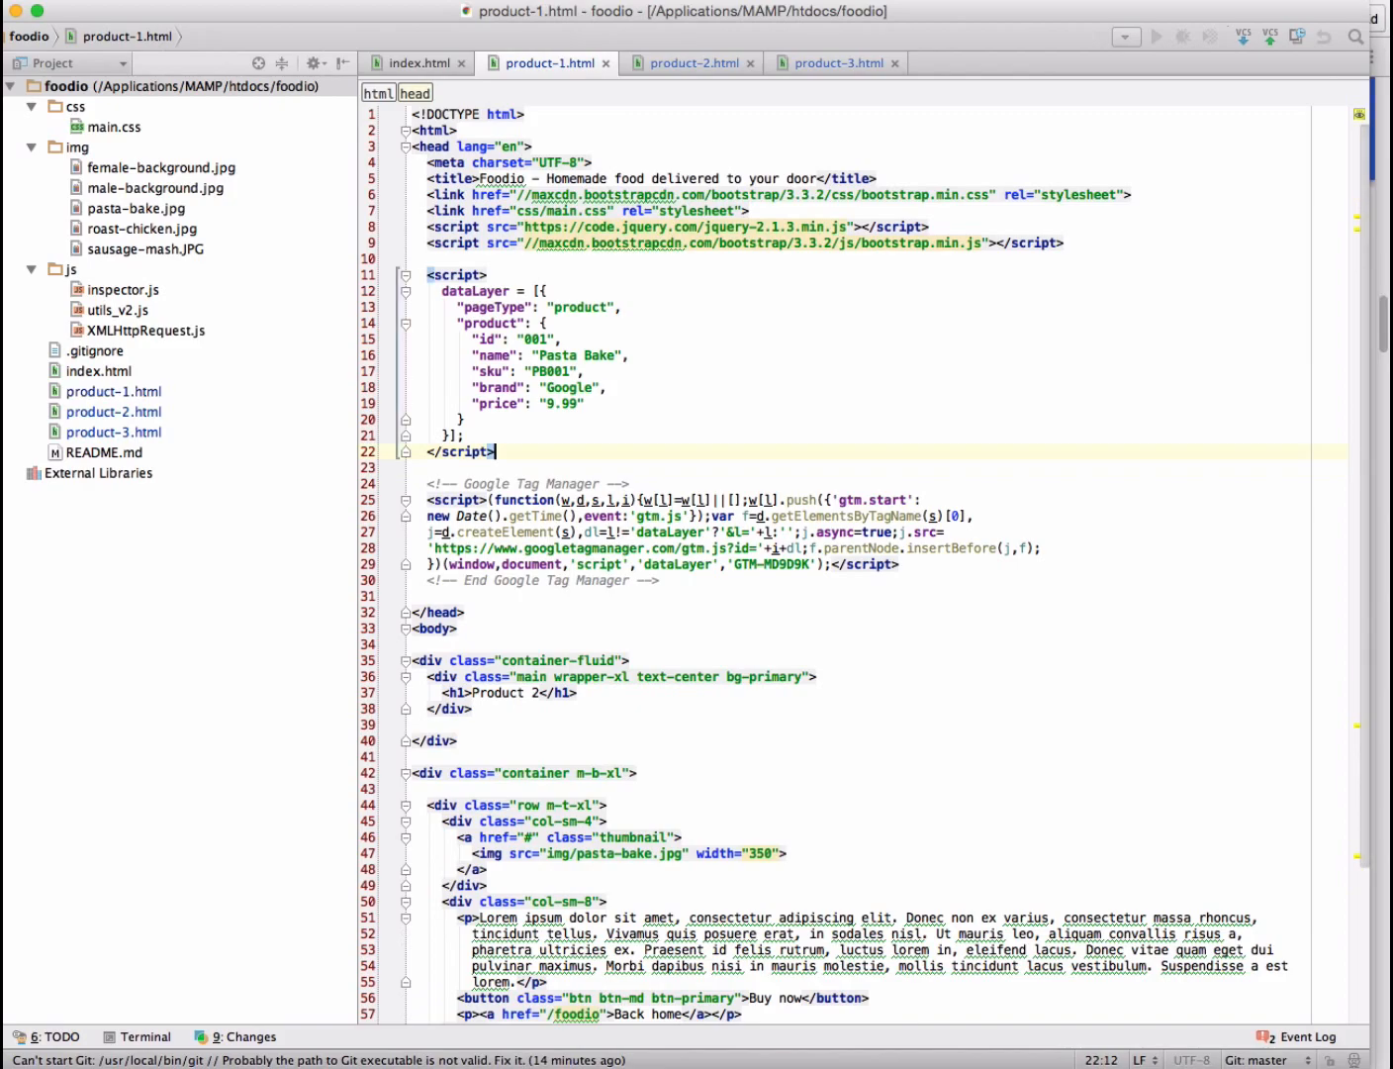
- Switch to Google Tag Manager and leave the GOA Base Tag, discarding its unsaved Enhanced Ecommerce changes
key("super+Tab")
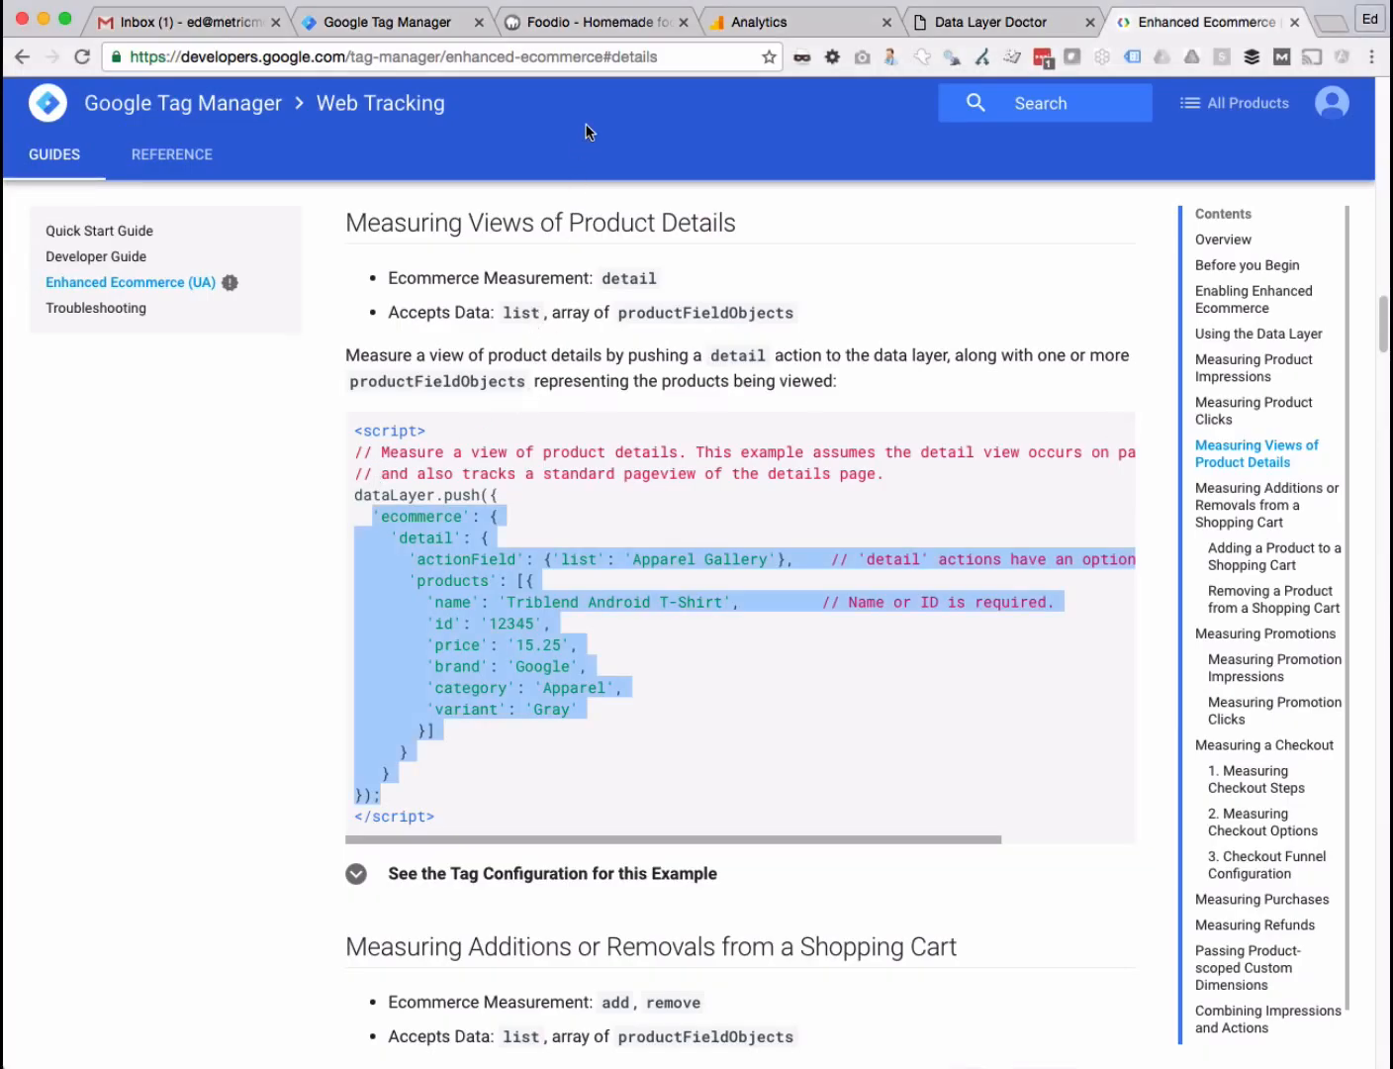
left_click(419, 22)
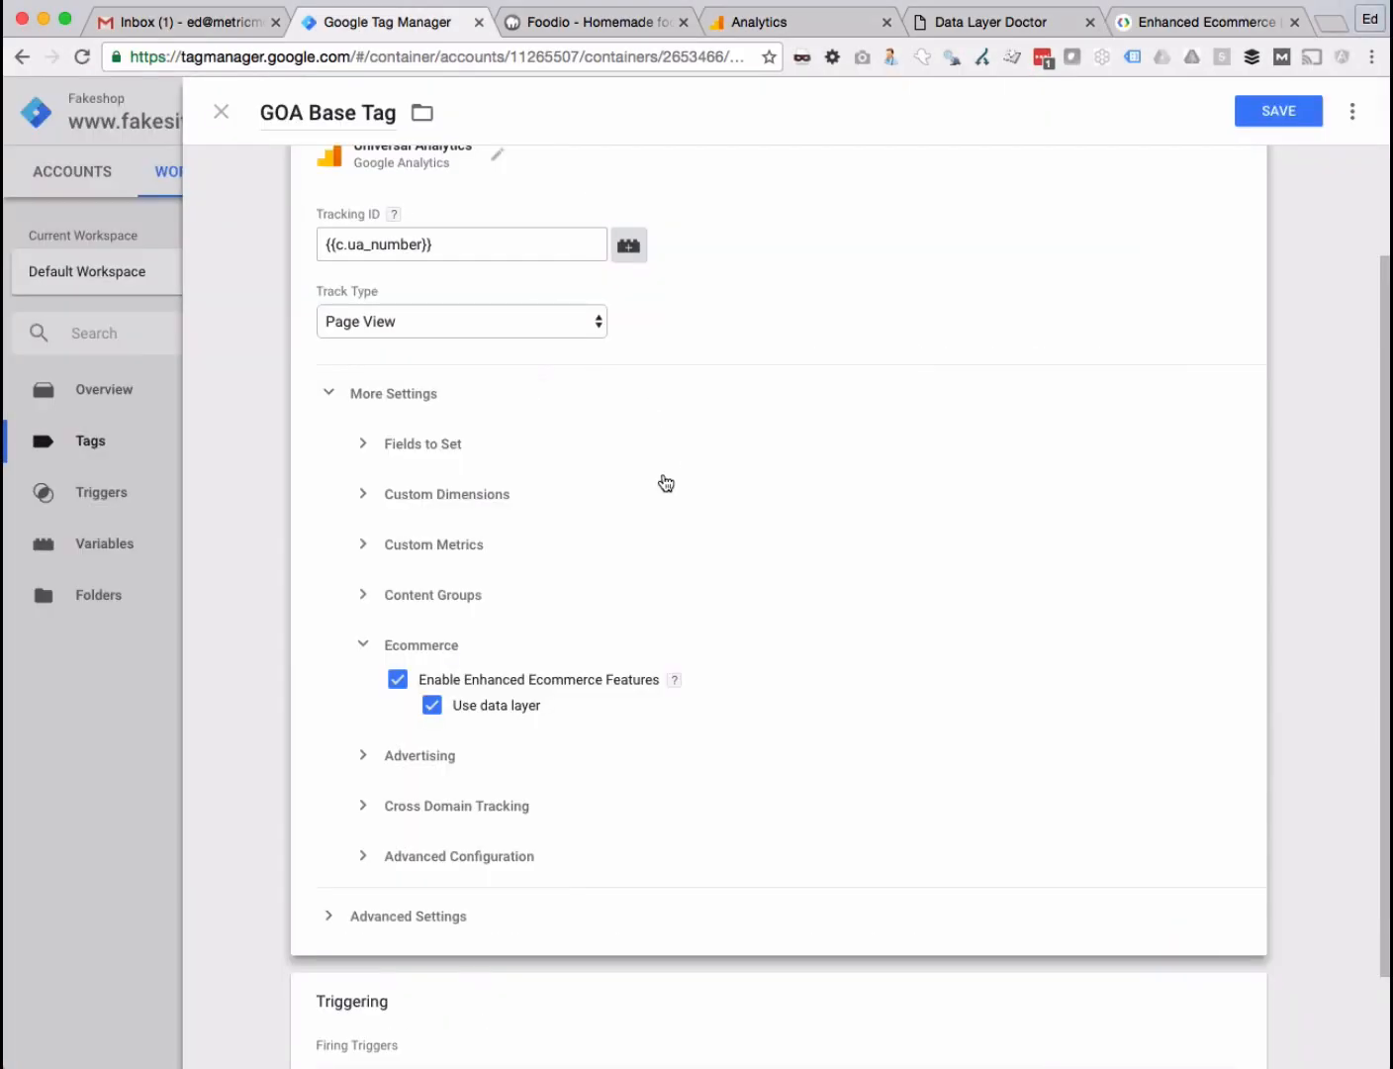
scroll(444, 647, "up", 1)
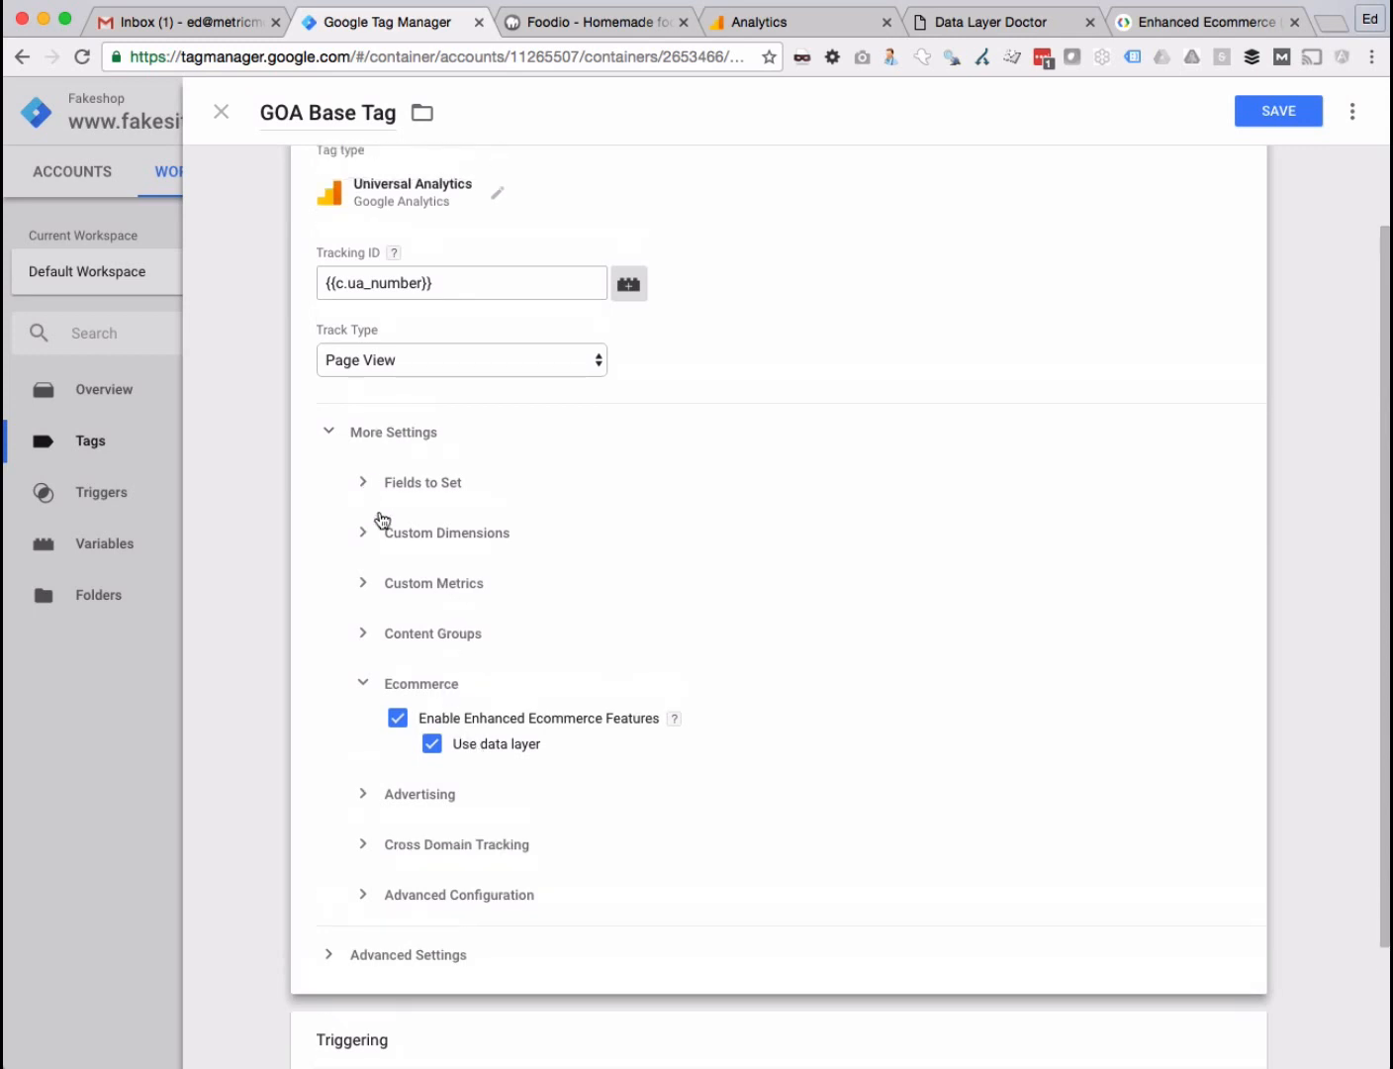
left_click(398, 719)
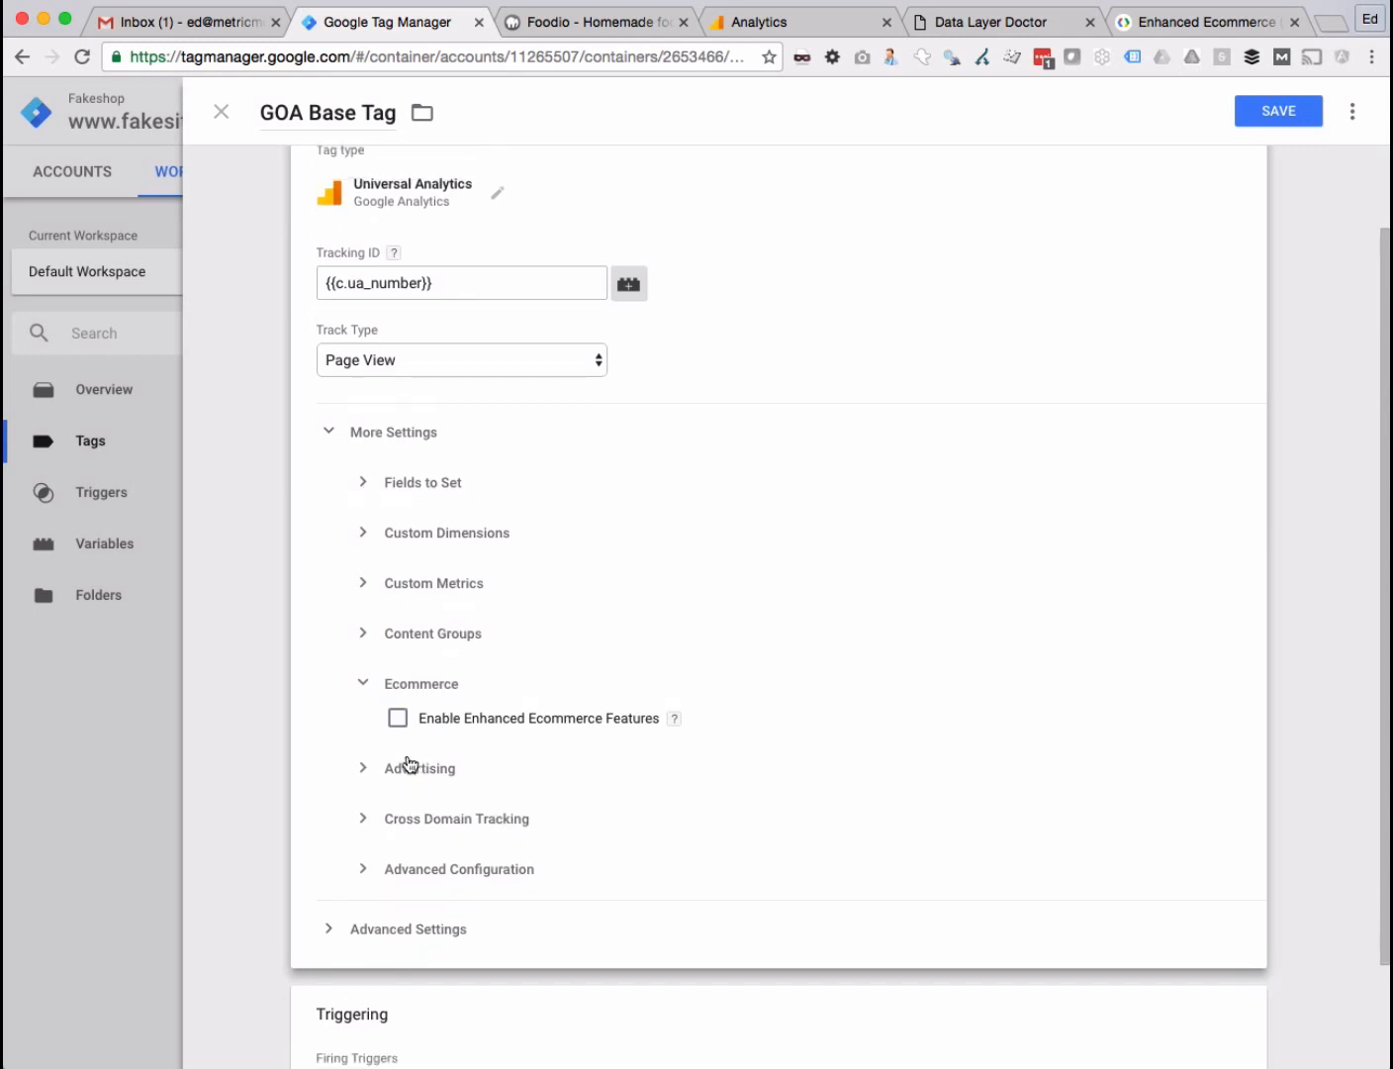
left_click(222, 114)
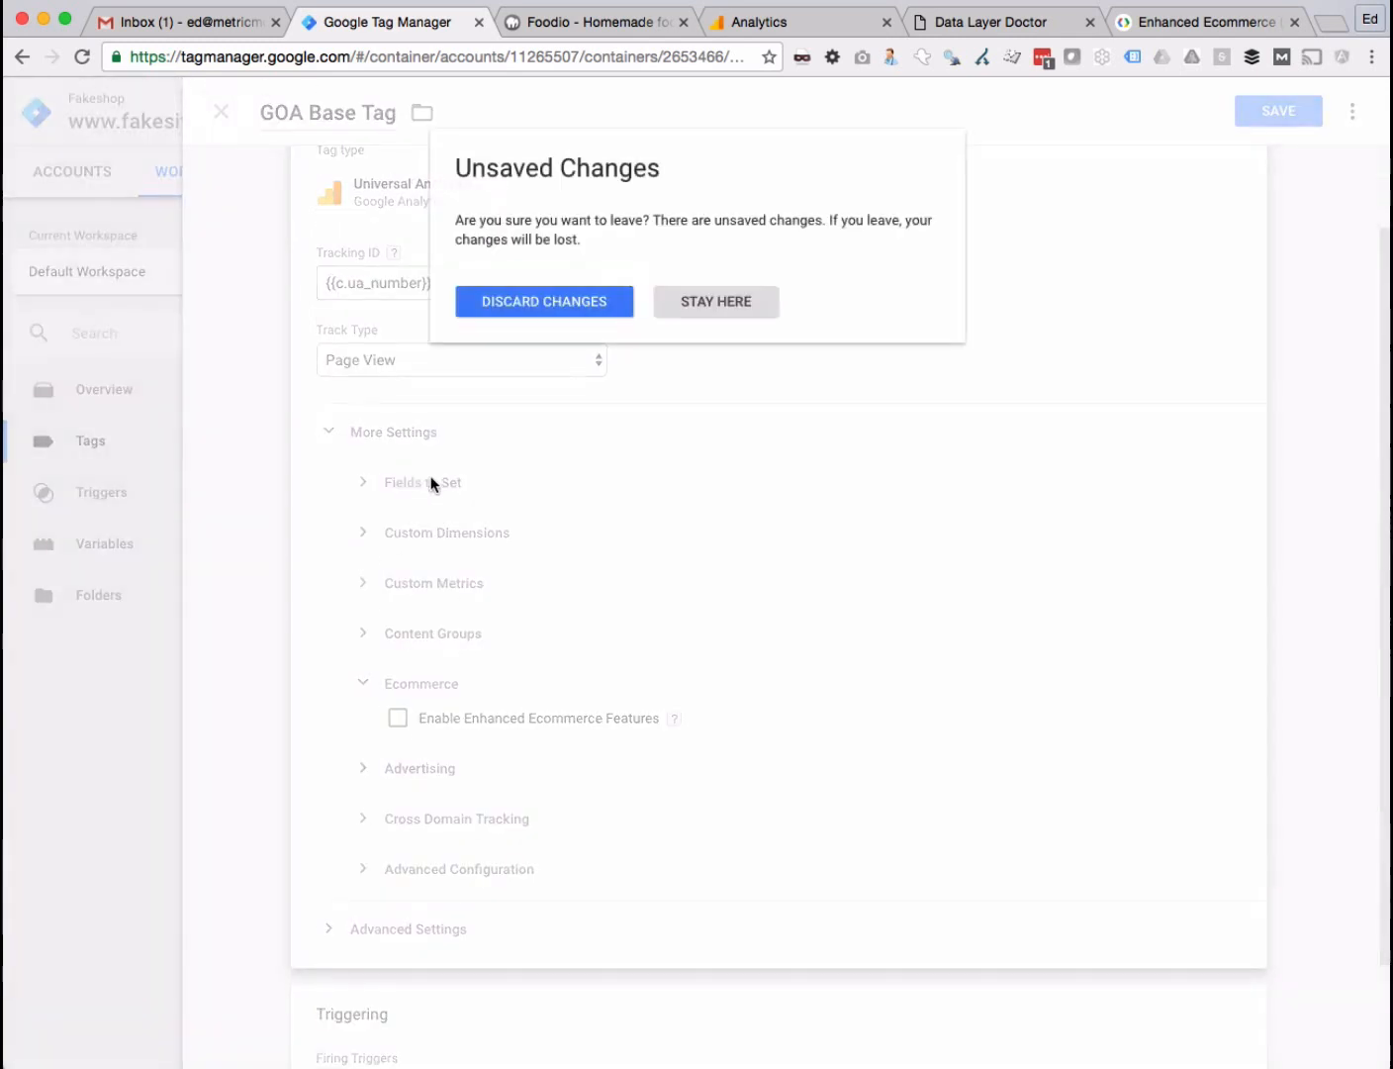
left_click(551, 313)
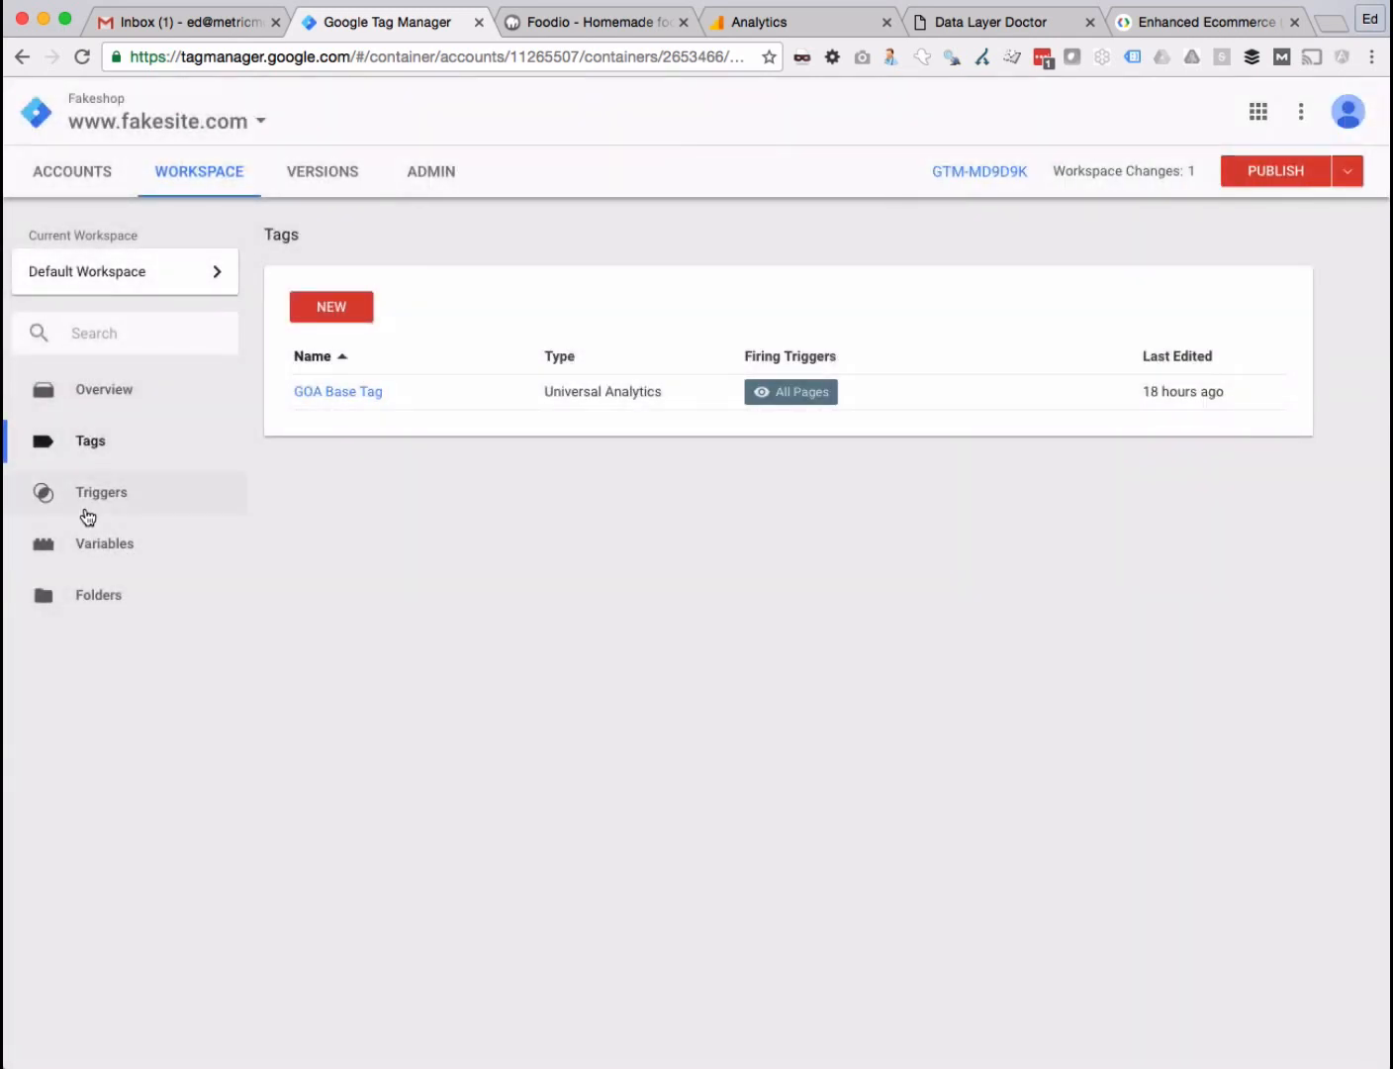
- Start a new user-defined variable and name it dl.product.name
left_click(117, 547)
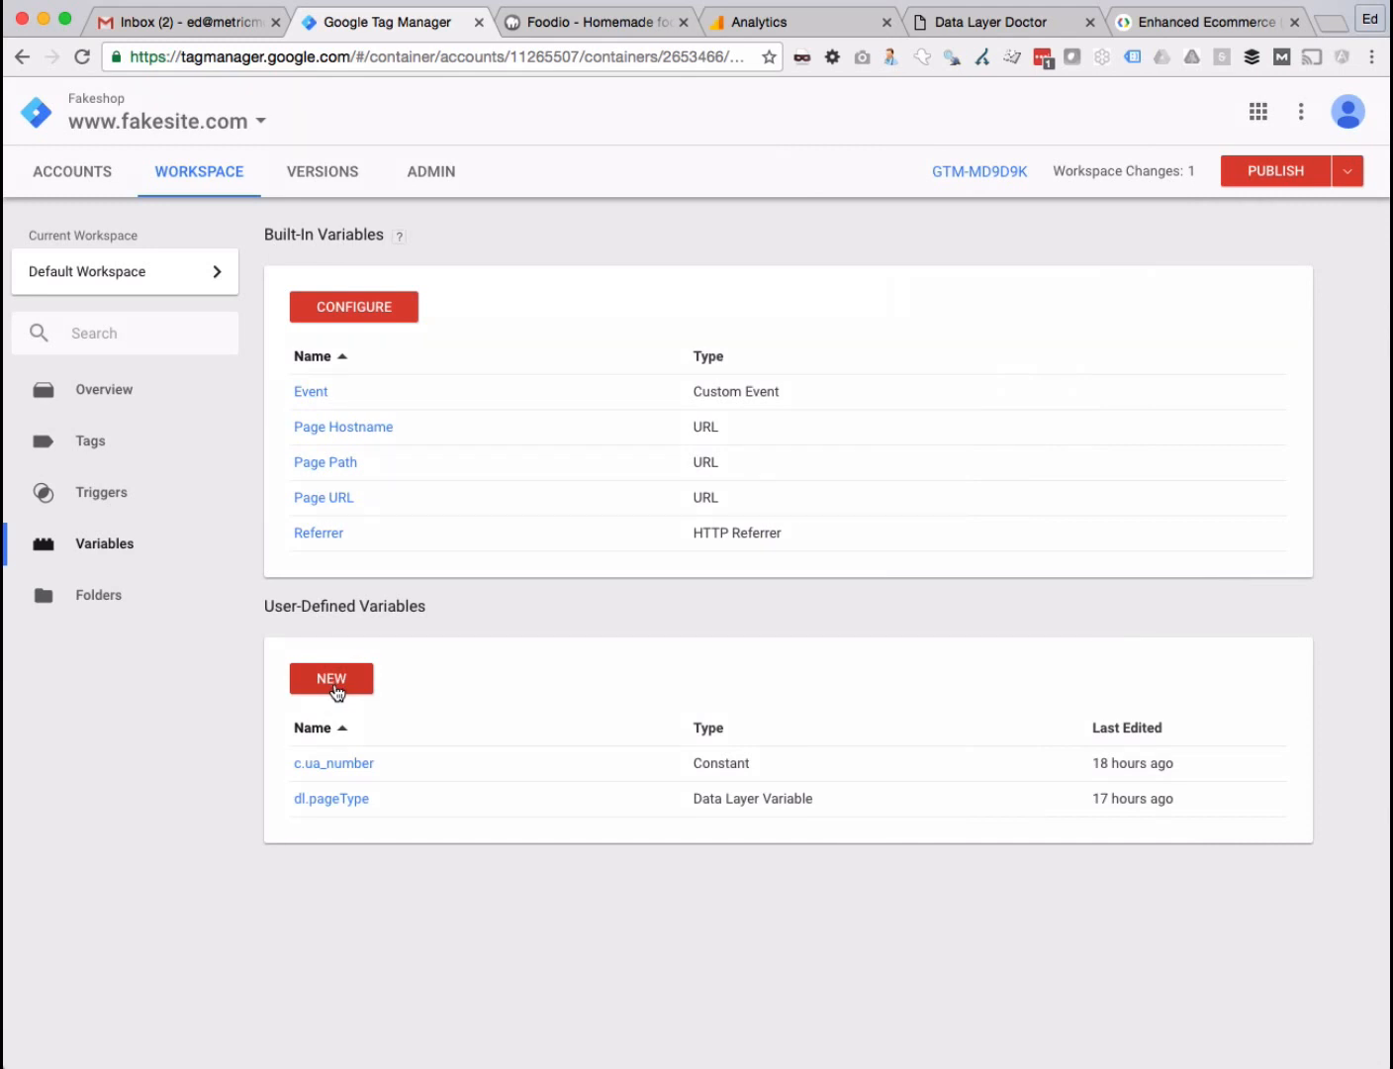
left_click(332, 678)
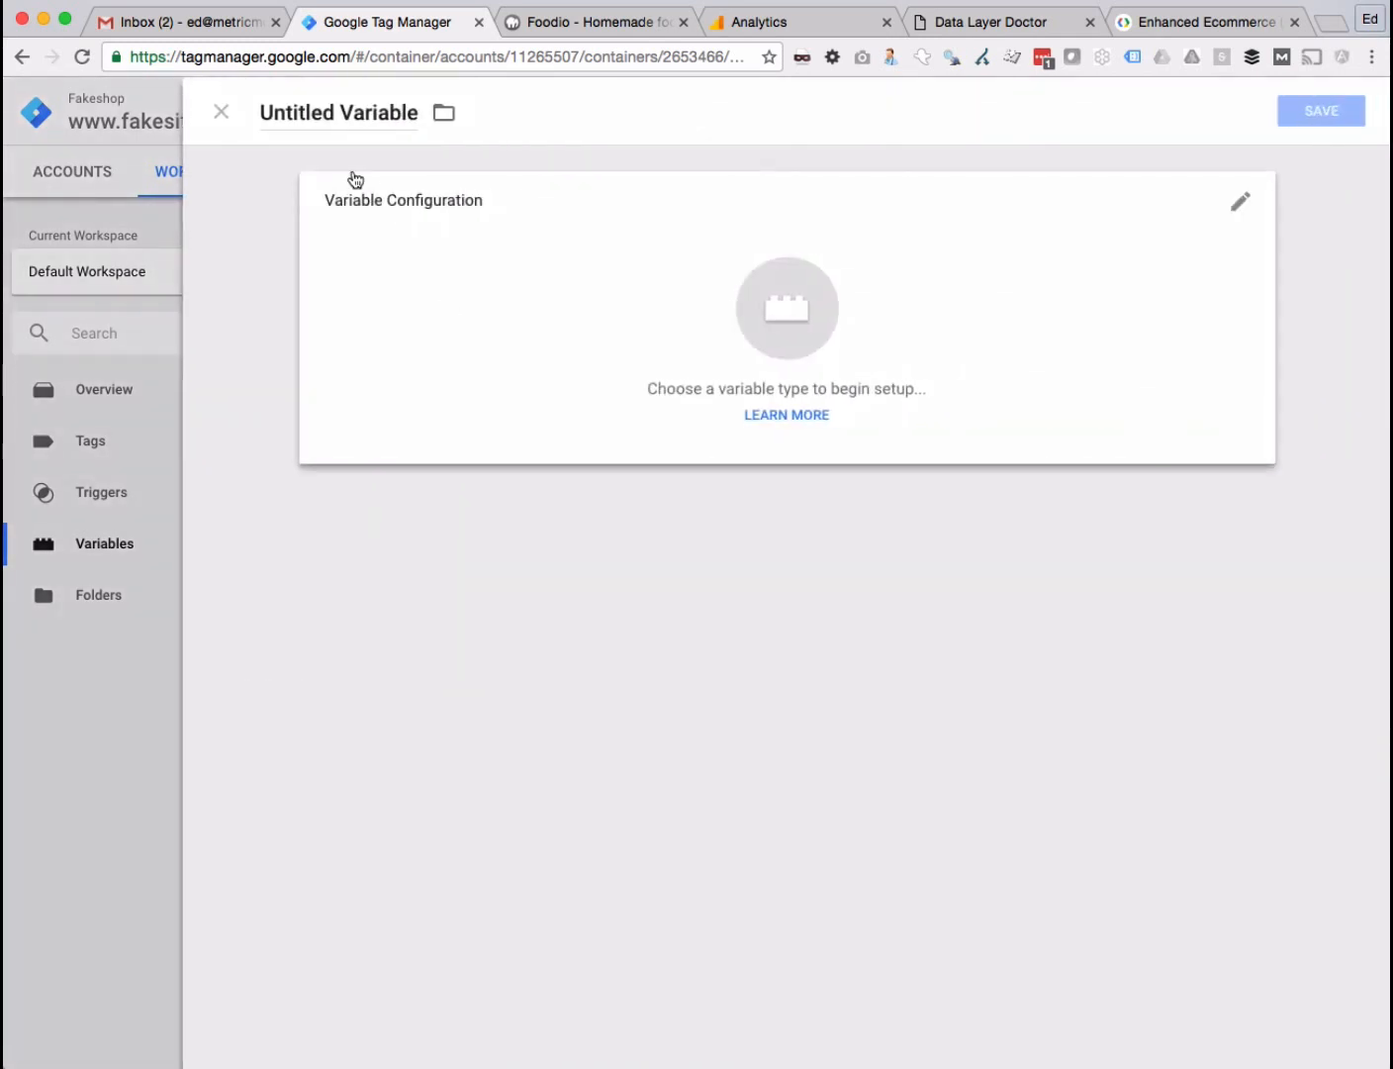
triple_click(306, 99)
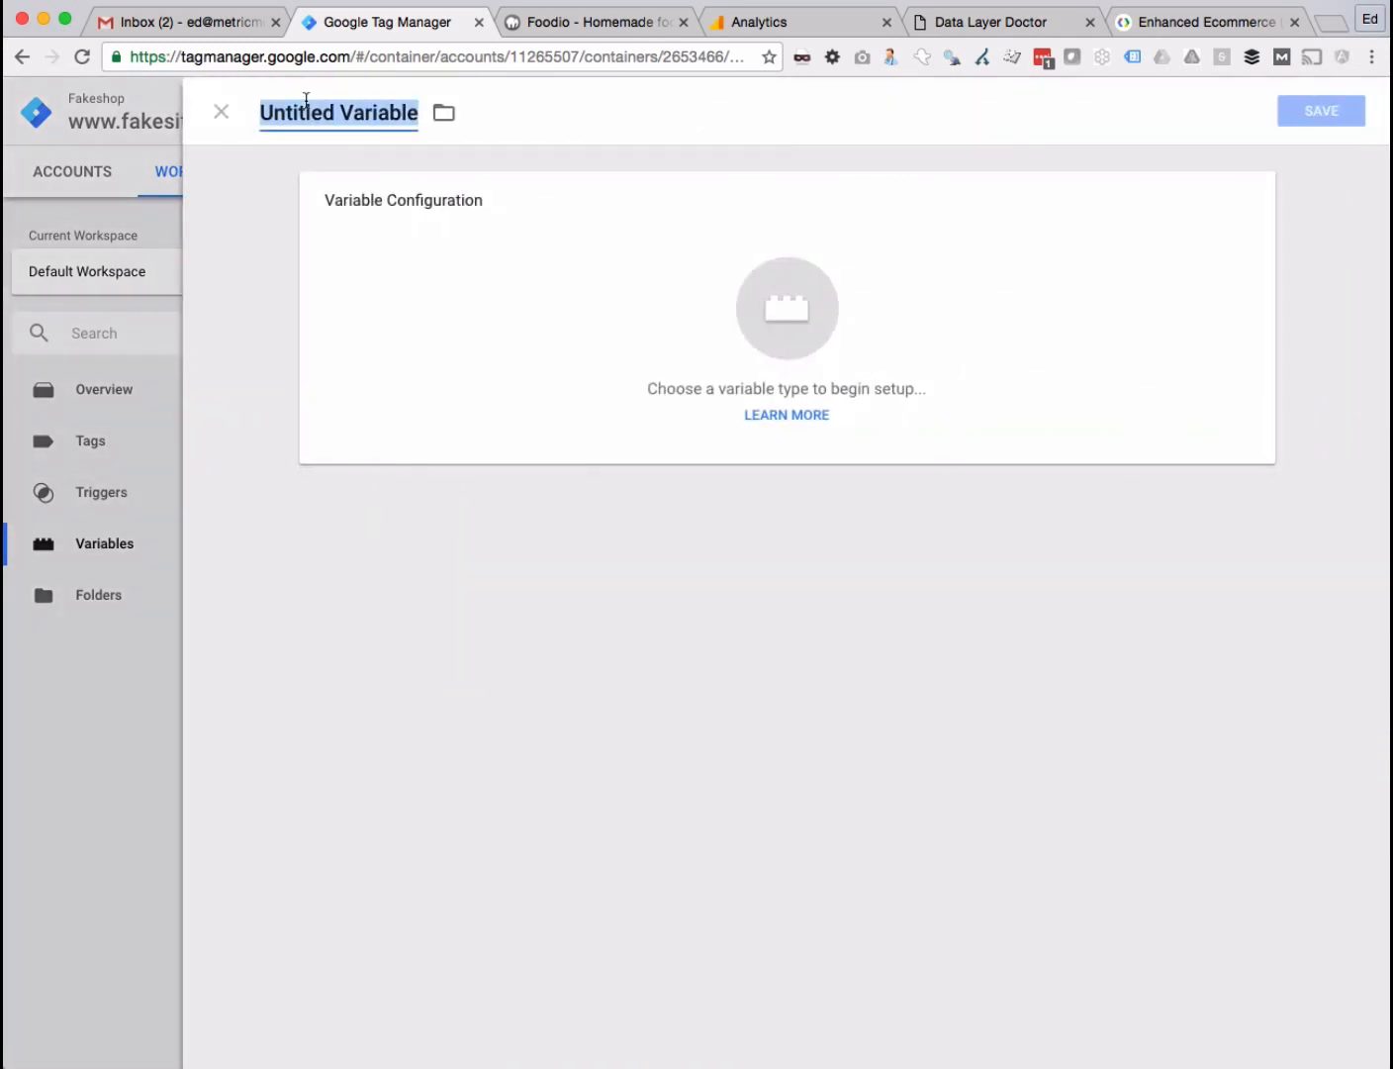
type("dl.")
key("BackSpace")
key("BackSpace")
key("BackSpace")
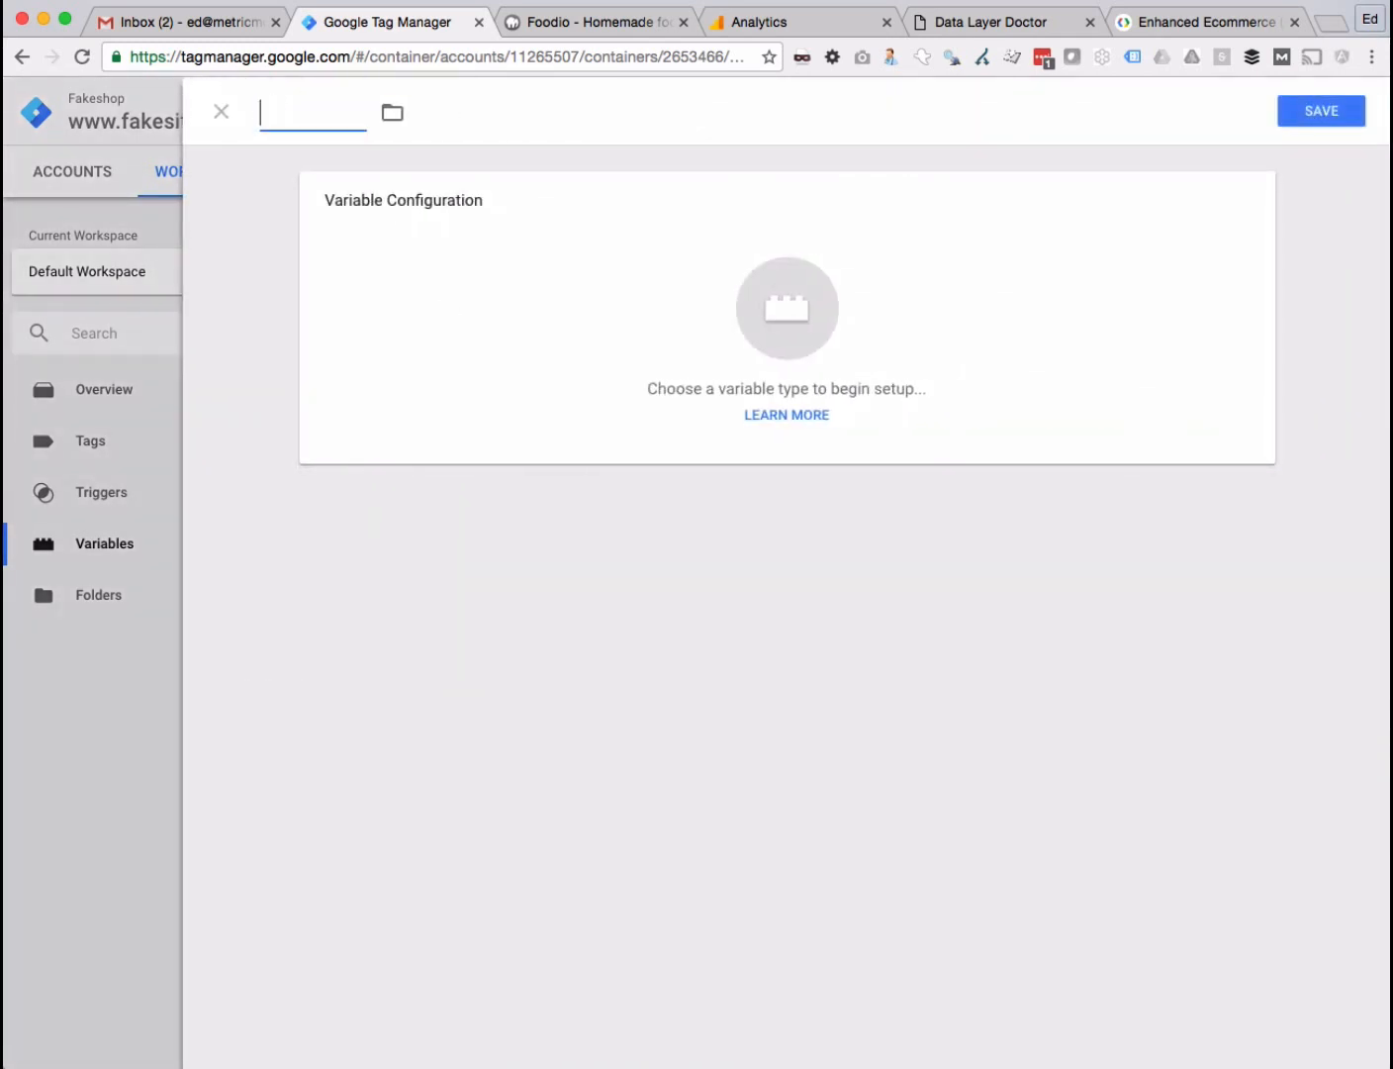
type("dl.product.na")
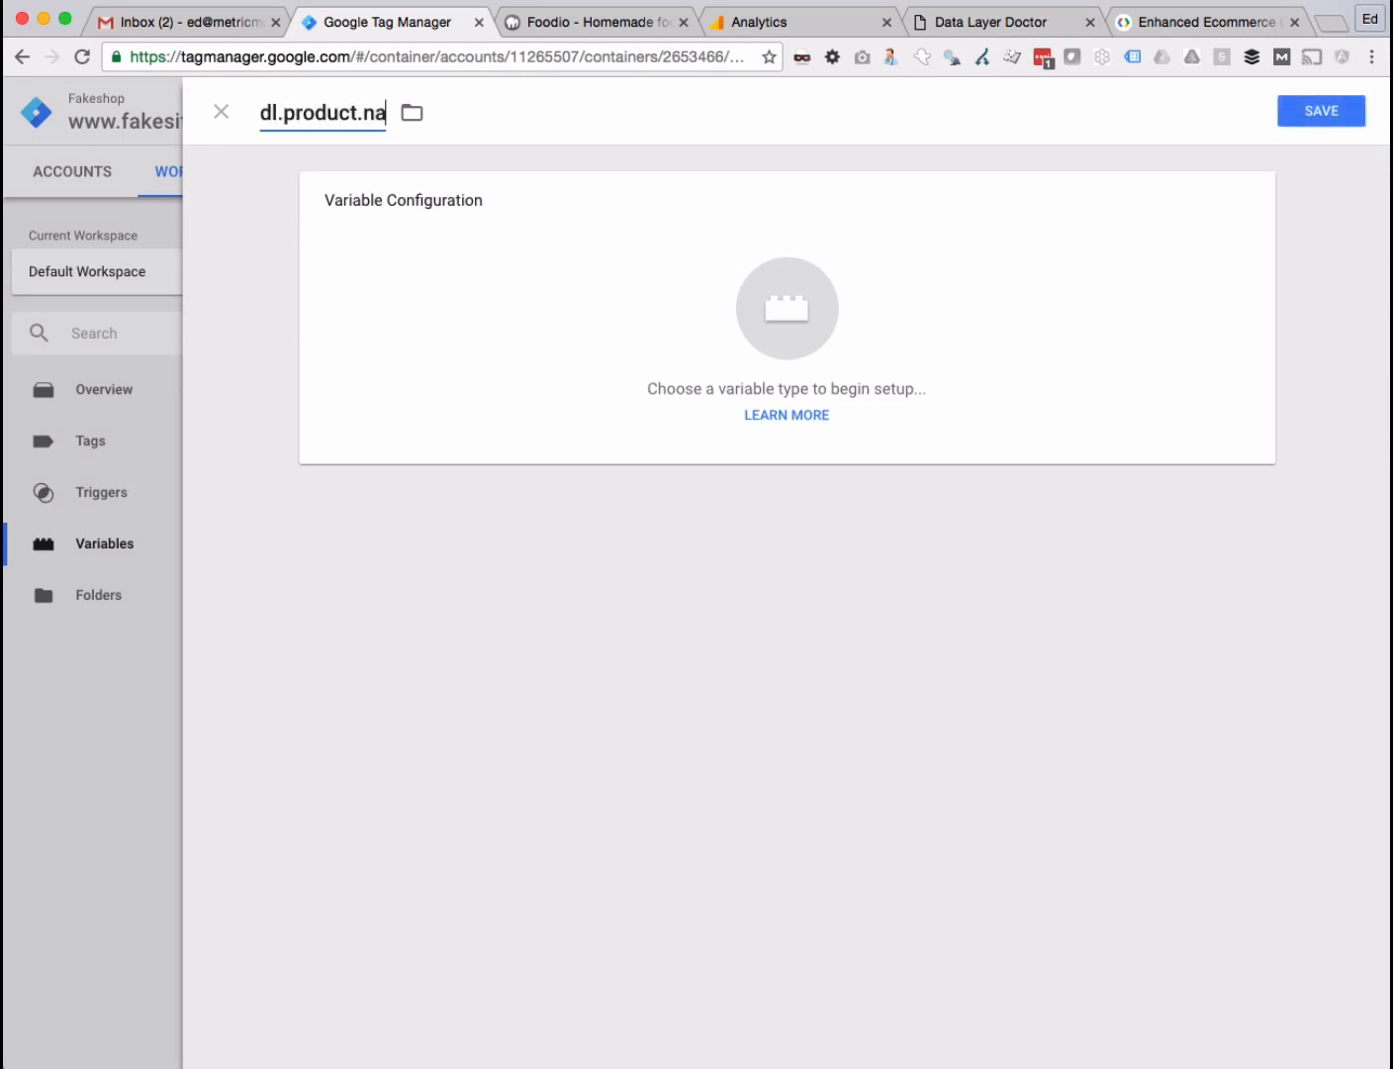
type("me")
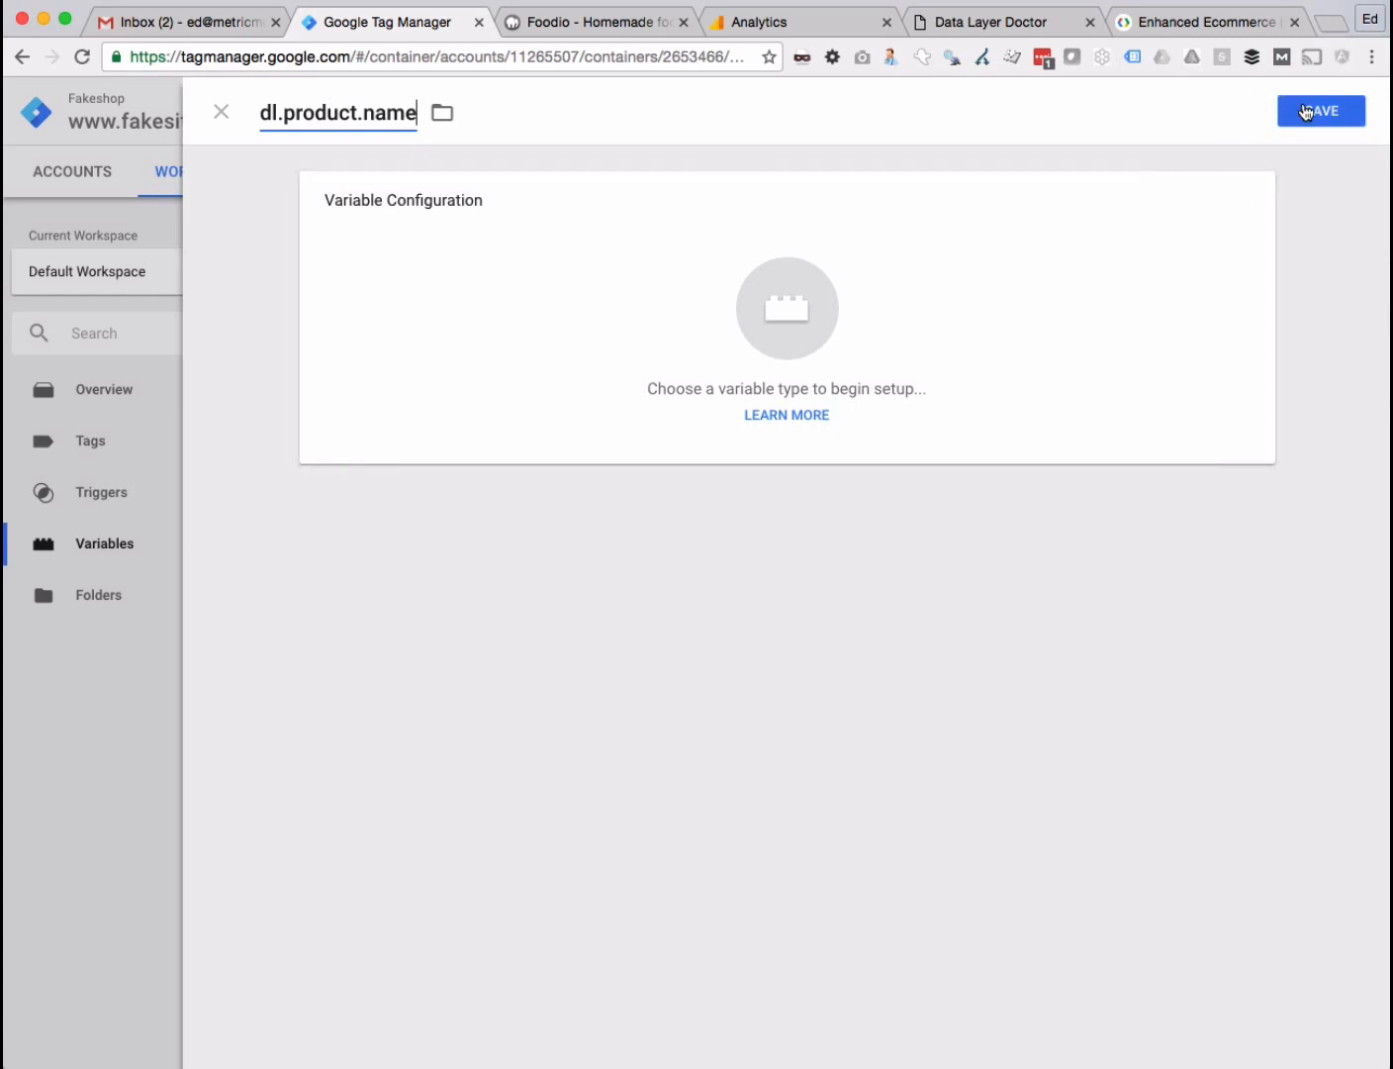
- Configure dl.product.name as a Data Layer Variable reading product.name, and save it
left_click(1249, 190)
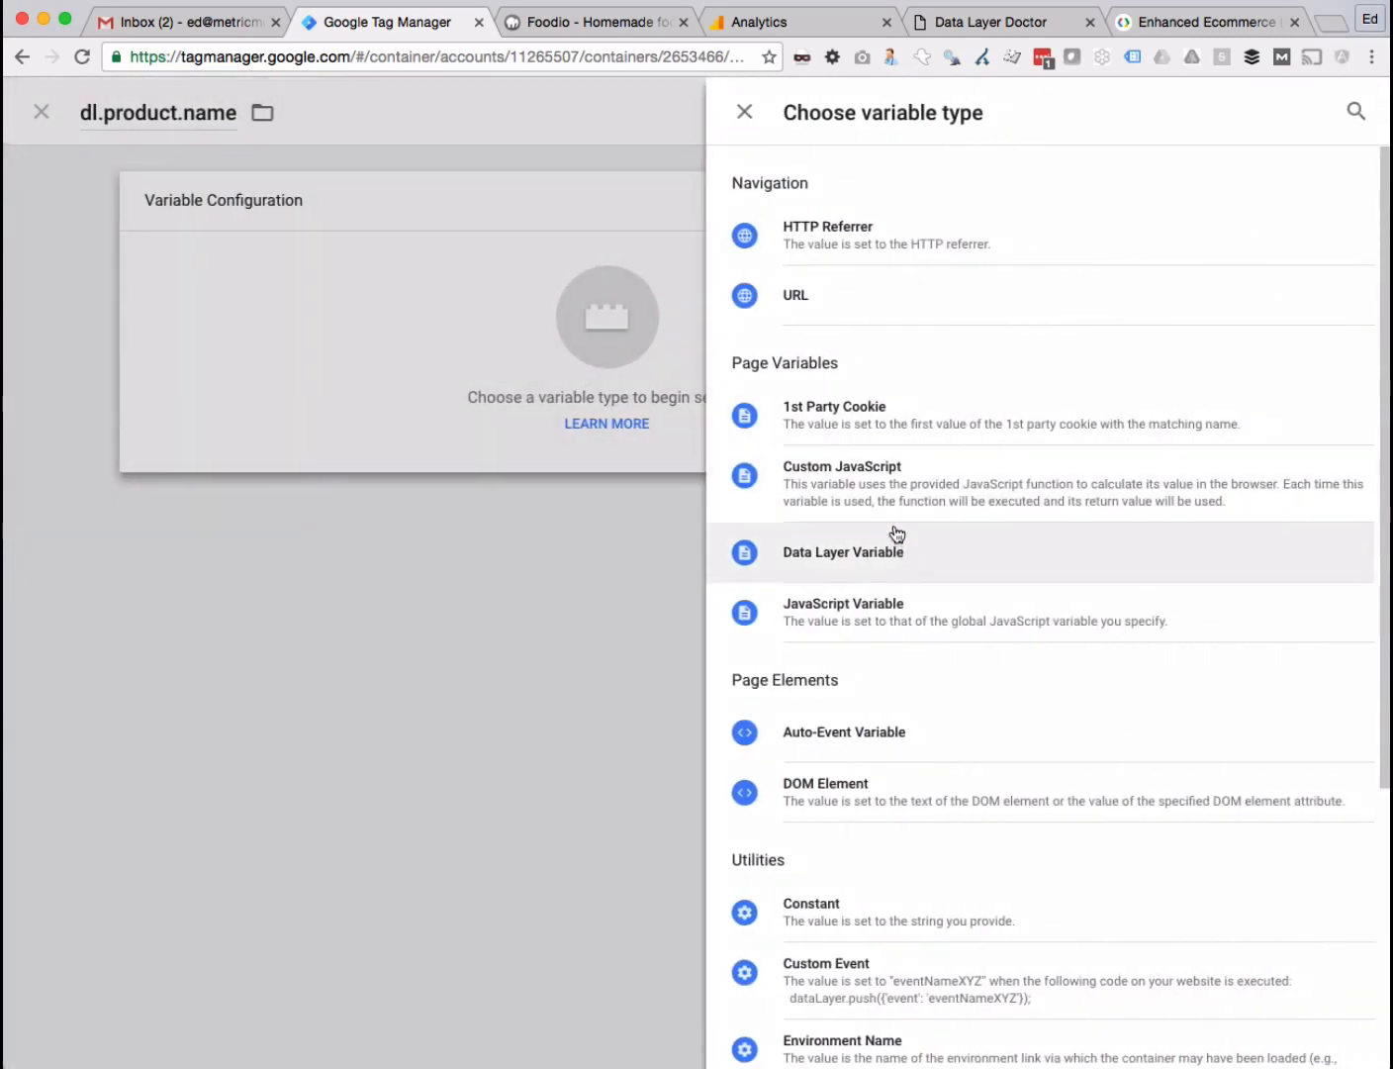
left_click(897, 550)
left_click(454, 361)
type("p")
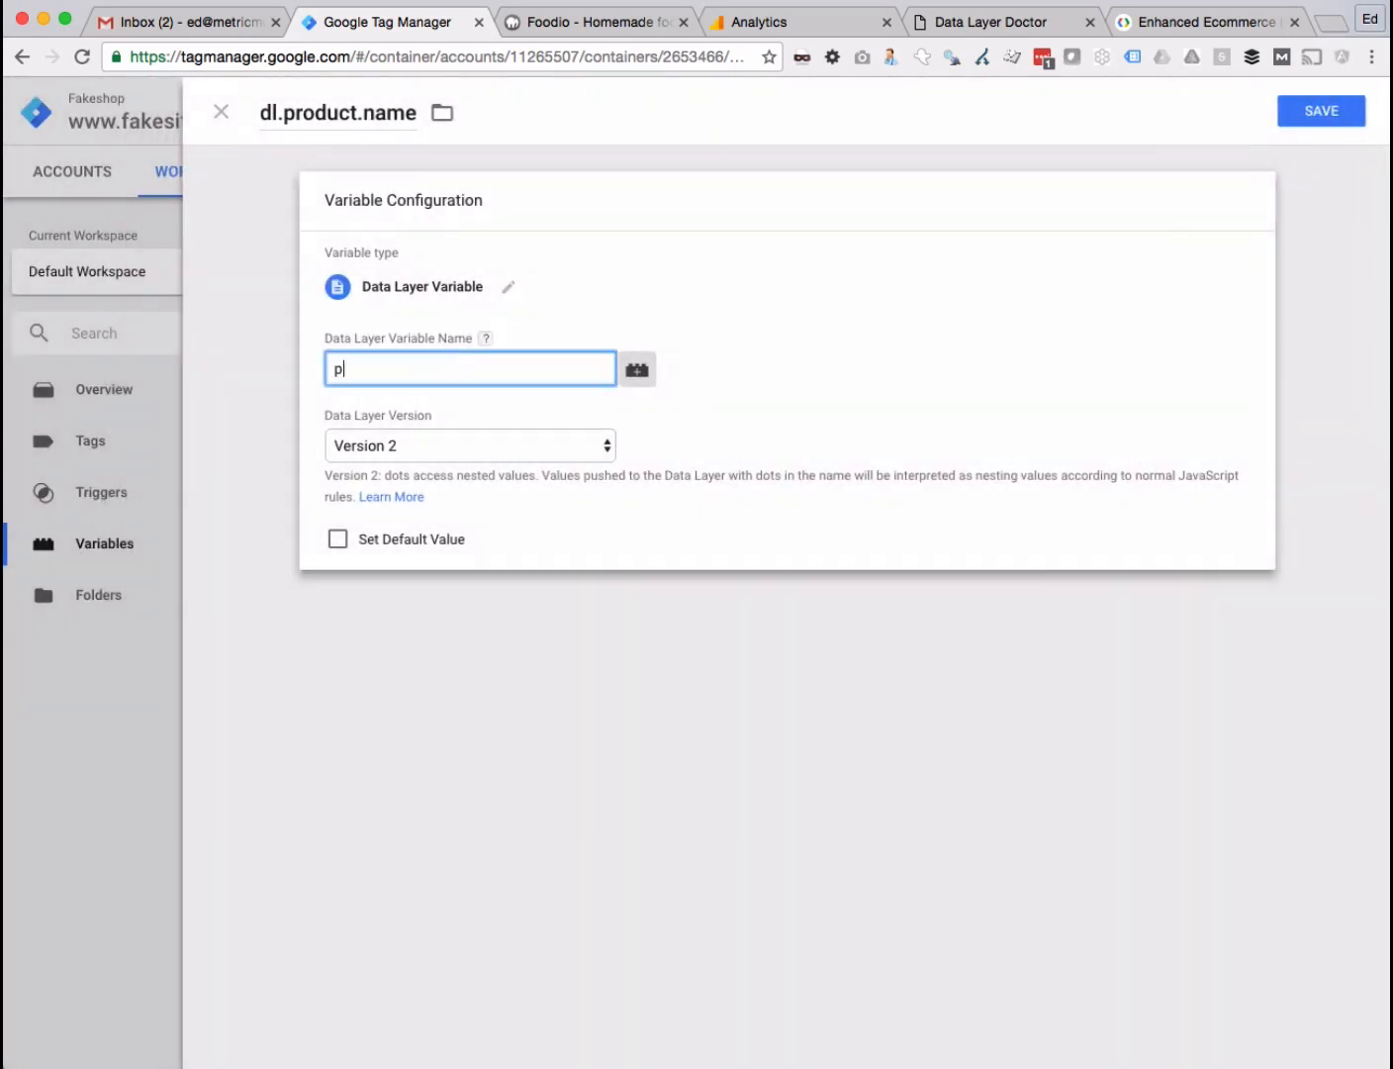
type("roduct.name")
triple_click(417, 374)
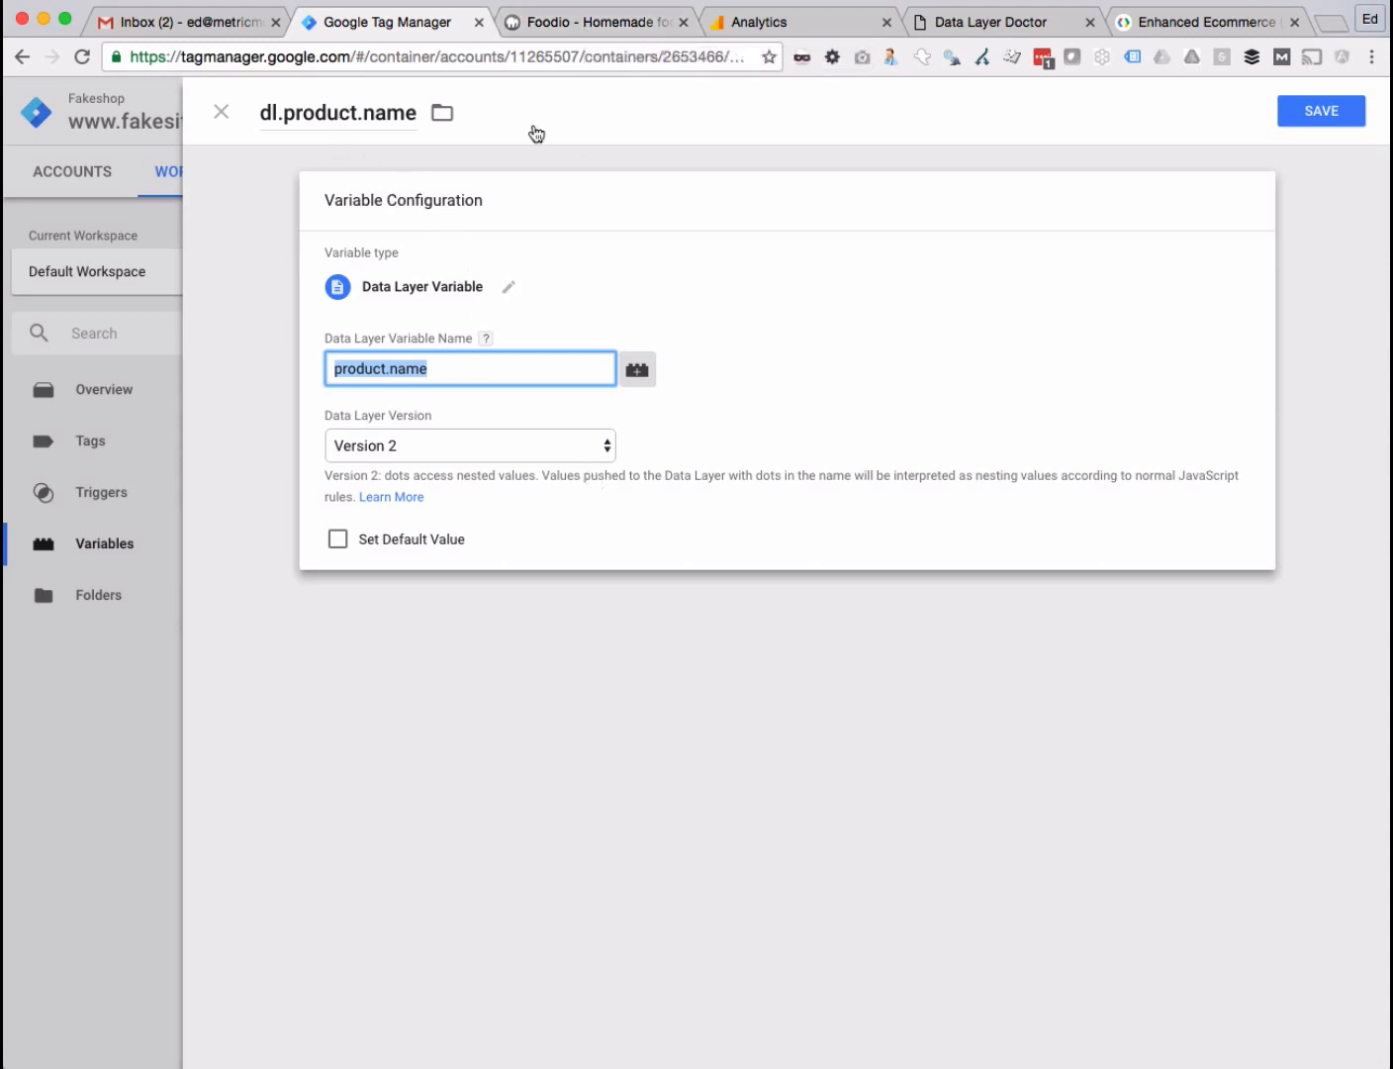
left_click(1291, 119)
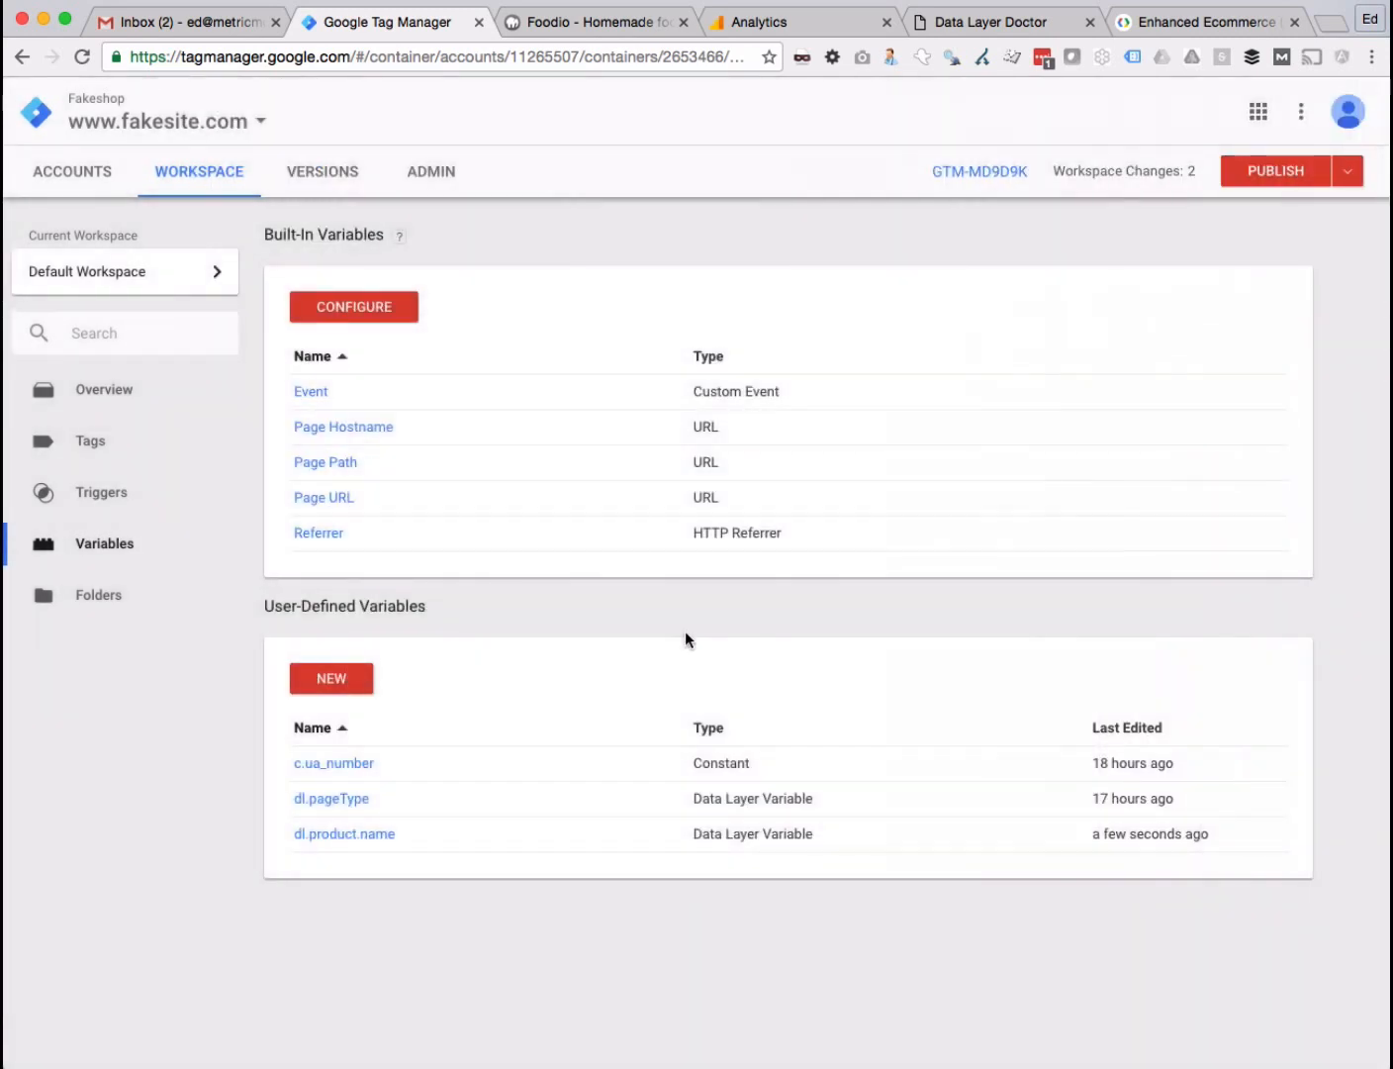
- Copy the dl.product.name variable and rename the copy dl.product.id
left_click(374, 836)
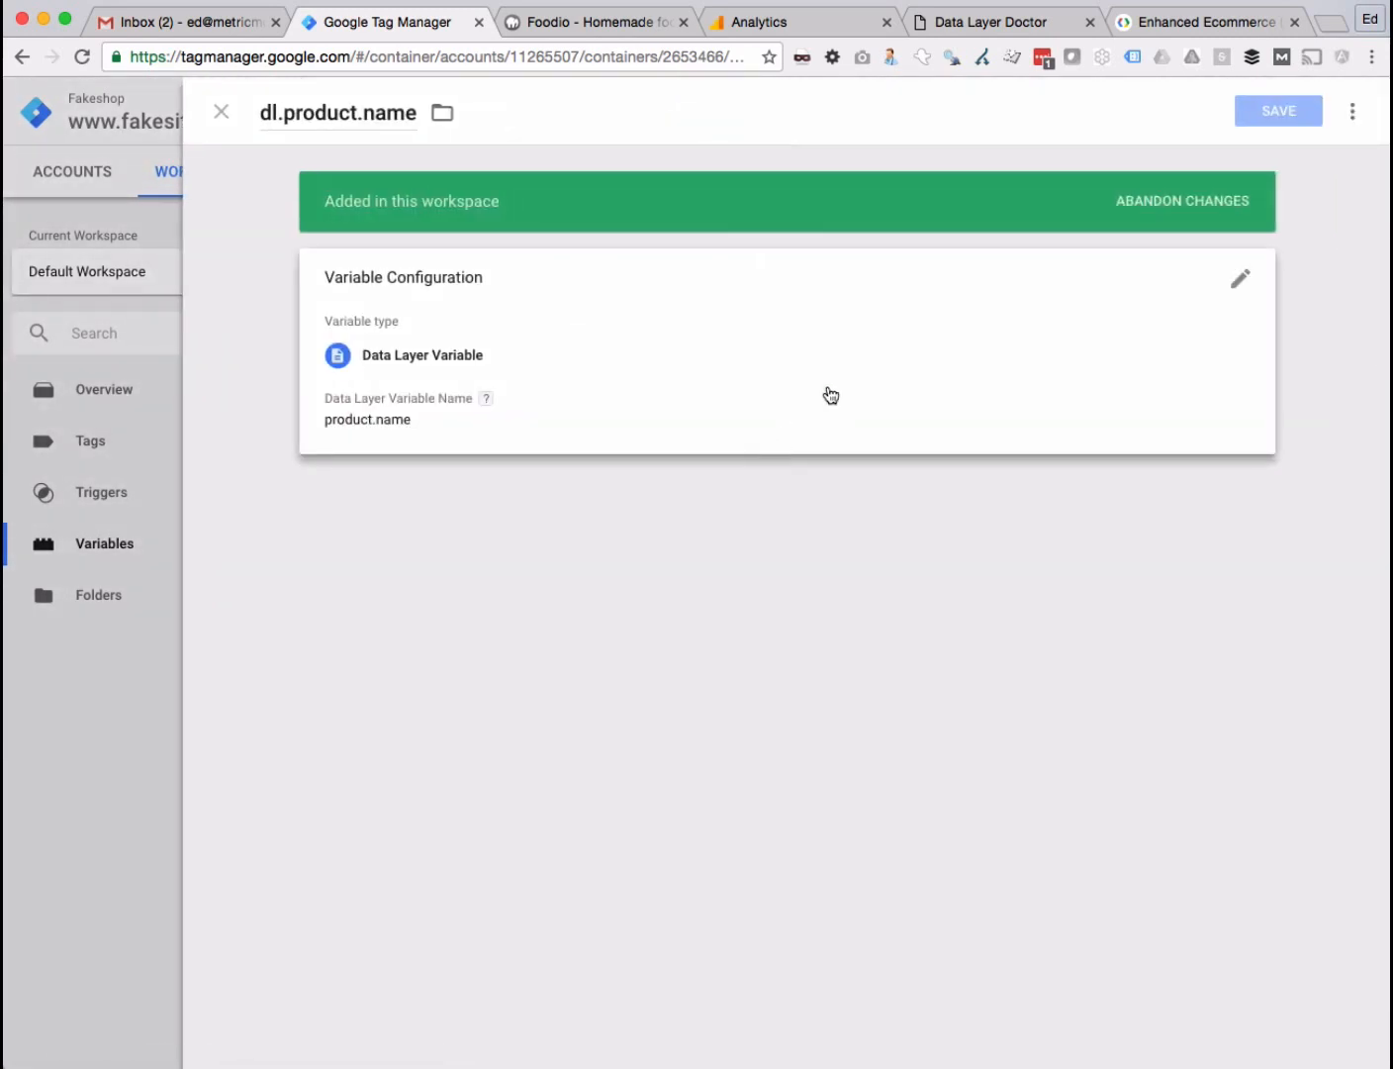
left_click(1352, 112)
left_click(1280, 160)
left_click(338, 113)
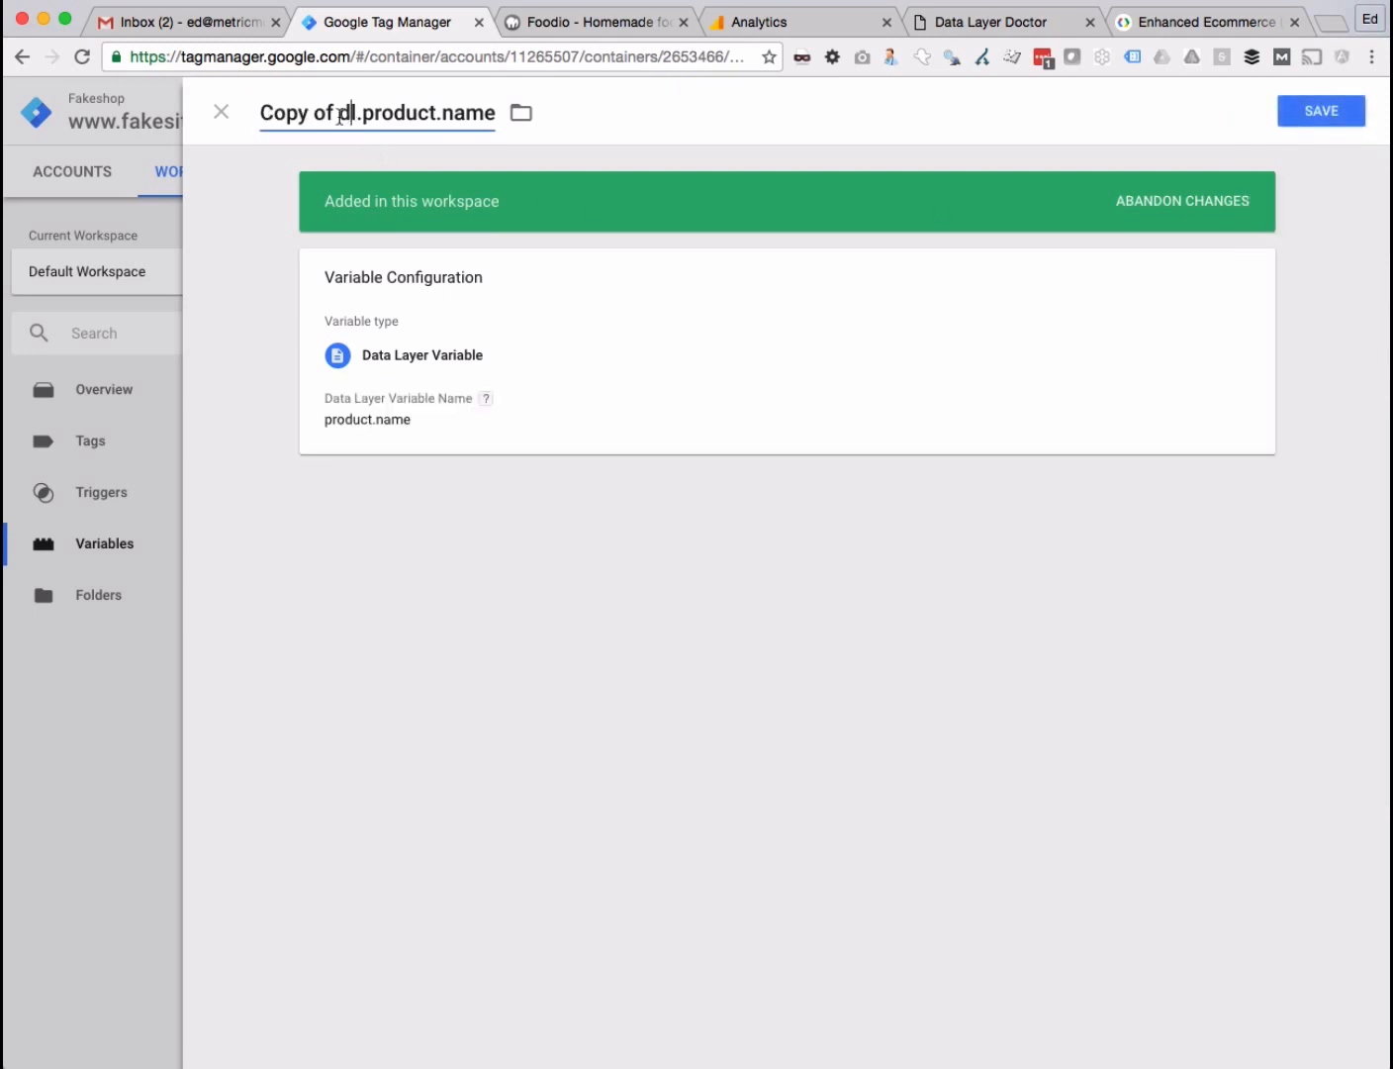
key("shift+Home")
key("BackSpace")
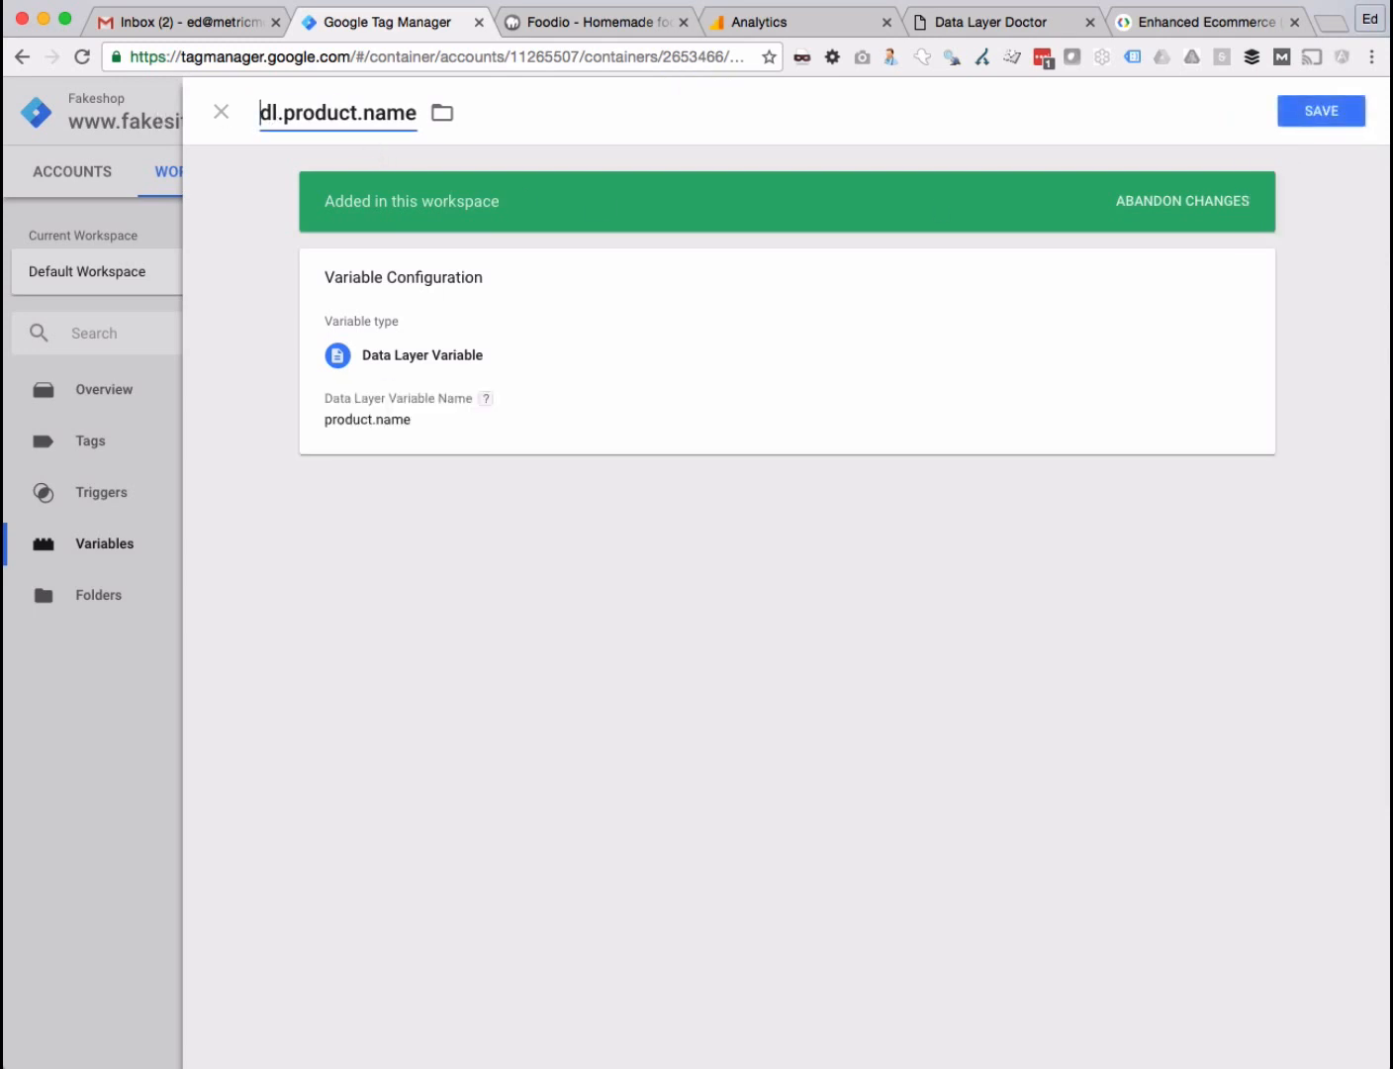
double_click(383, 107)
type("id")
- Set the data layer variable name of dl.product.id to product.id and save the variable
left_click(418, 433)
left_click(415, 443)
double_click(414, 444)
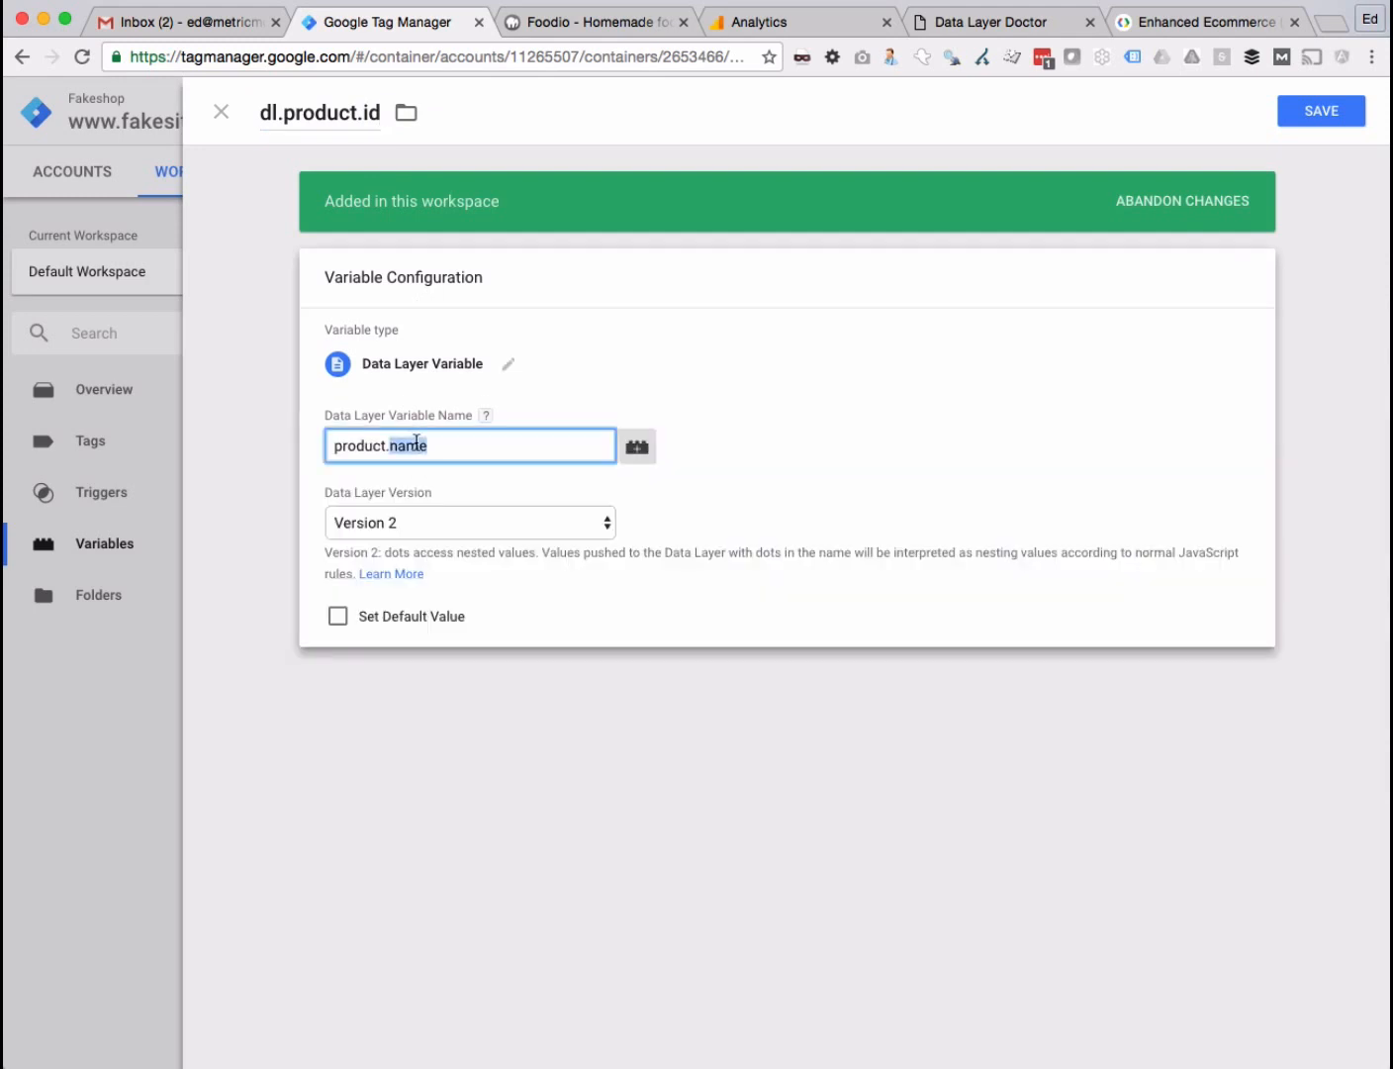
type("id")
left_click(1326, 114)
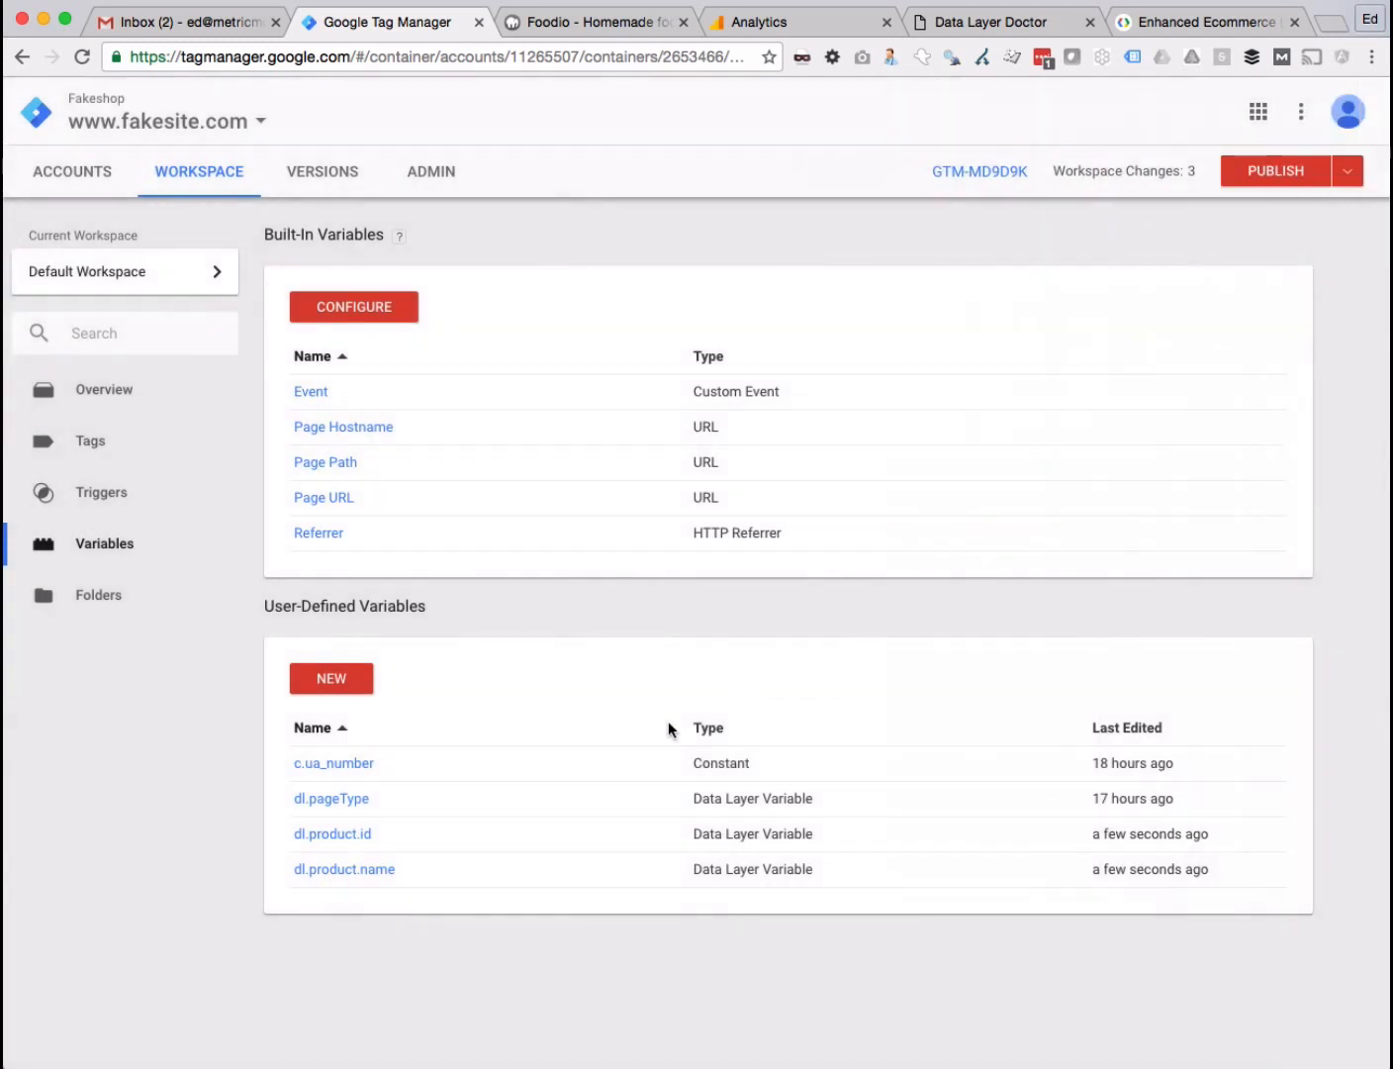
- Make another copy of the dl.product.name variable and rename it dl.product.sku
left_click(315, 868)
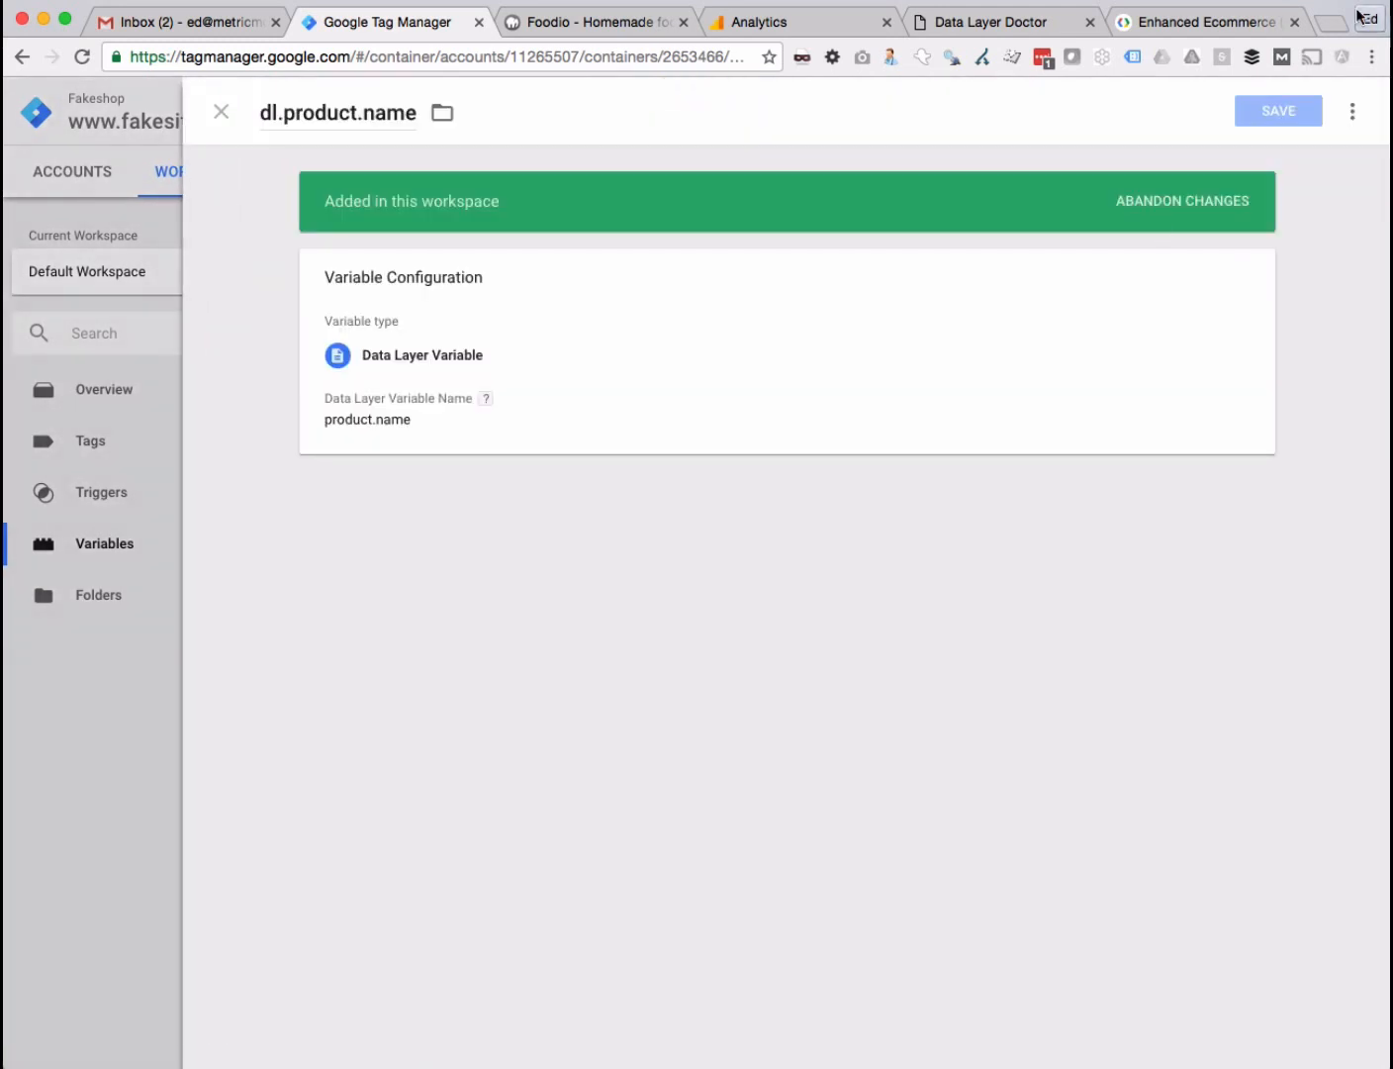
left_click(1353, 110)
left_click(1315, 166)
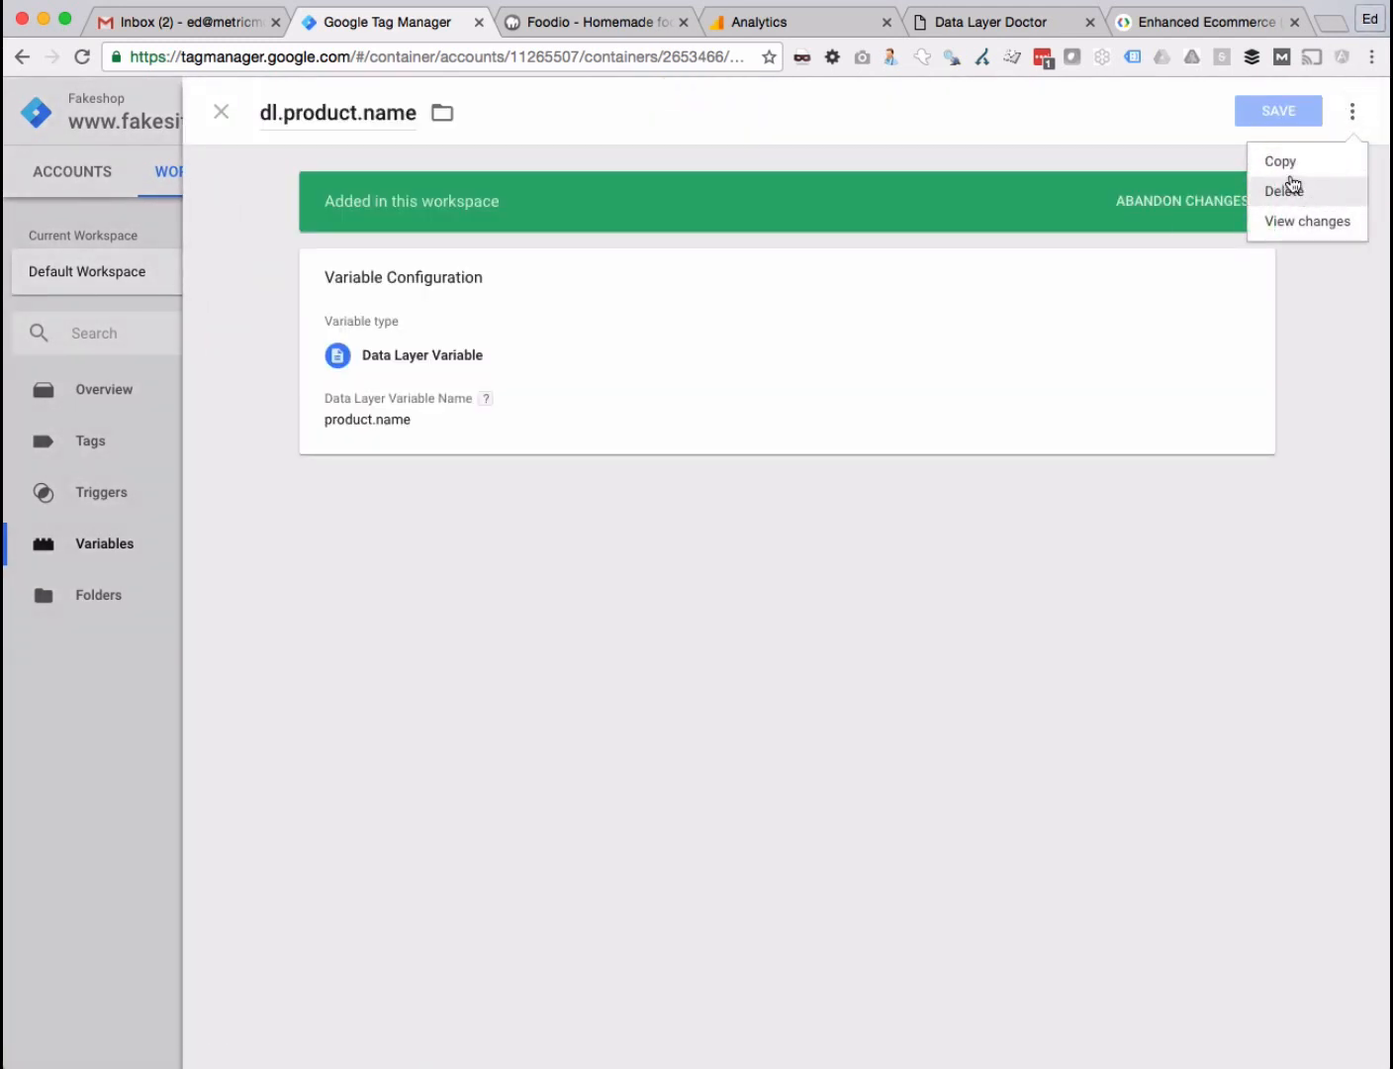
left_click_drag(338, 112, 223, 113)
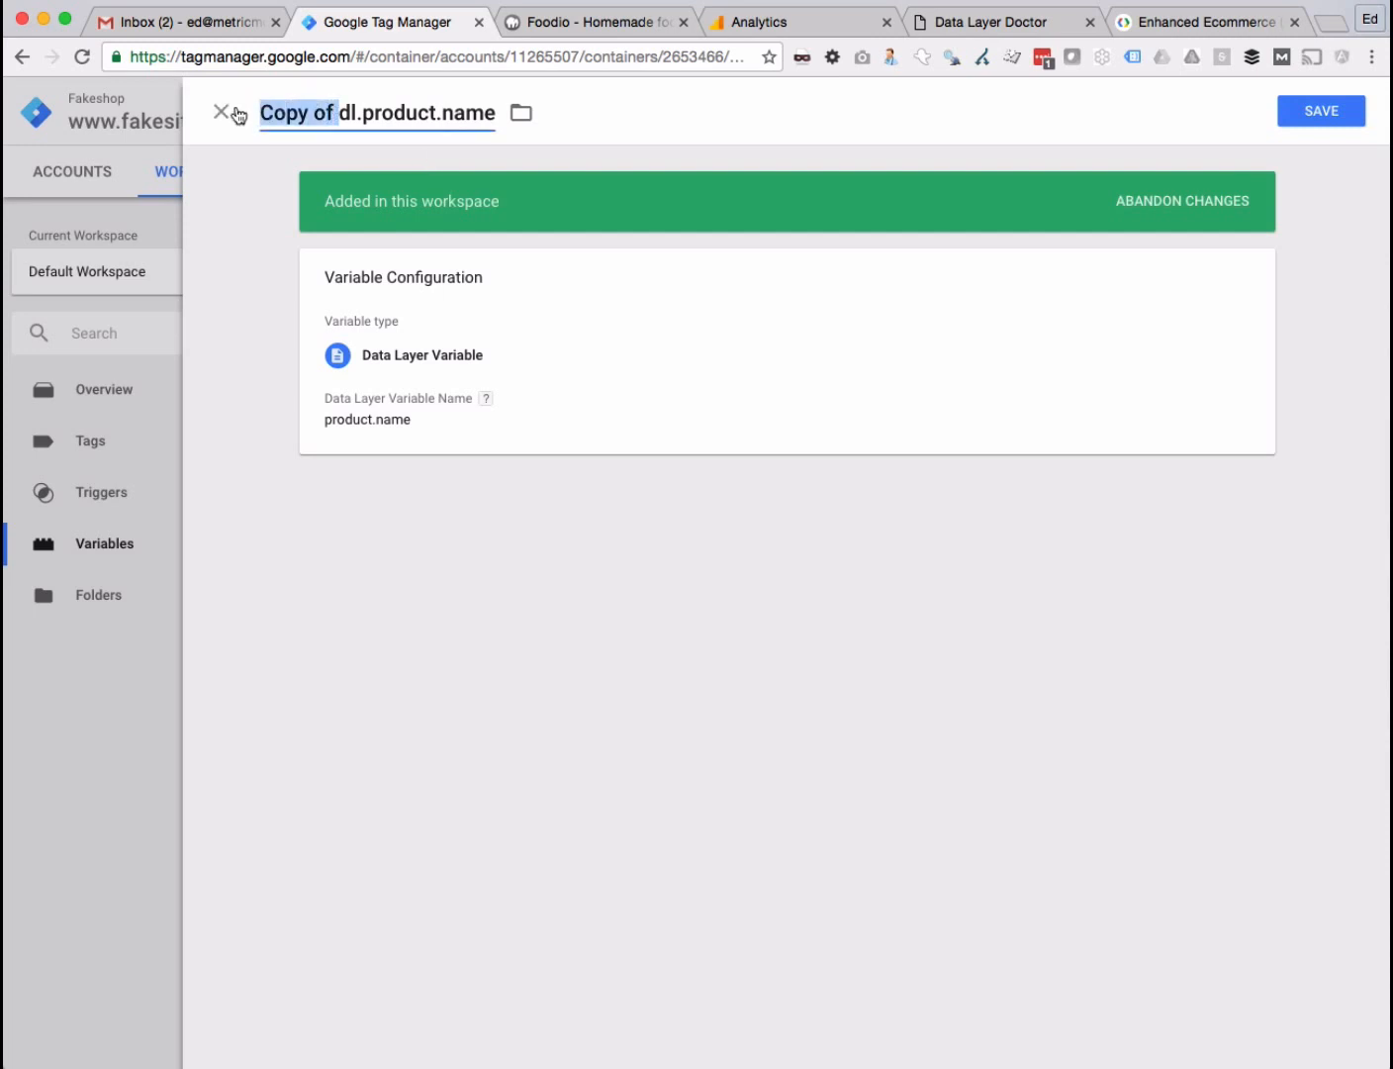
key("BackSpace")
double_click(375, 113)
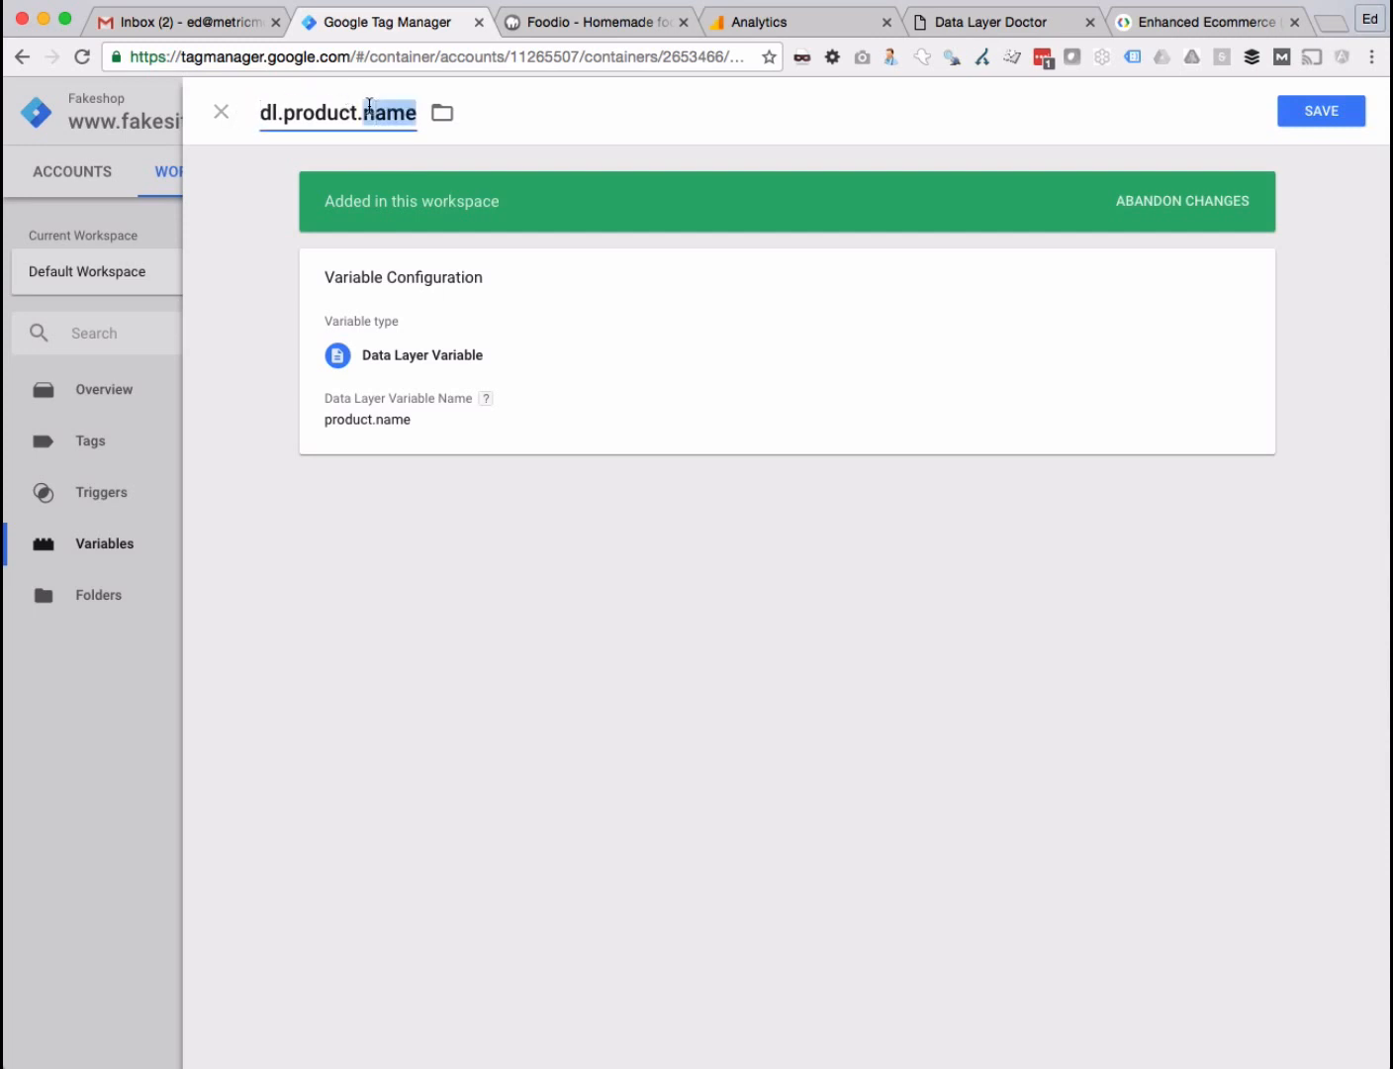
type("sku")
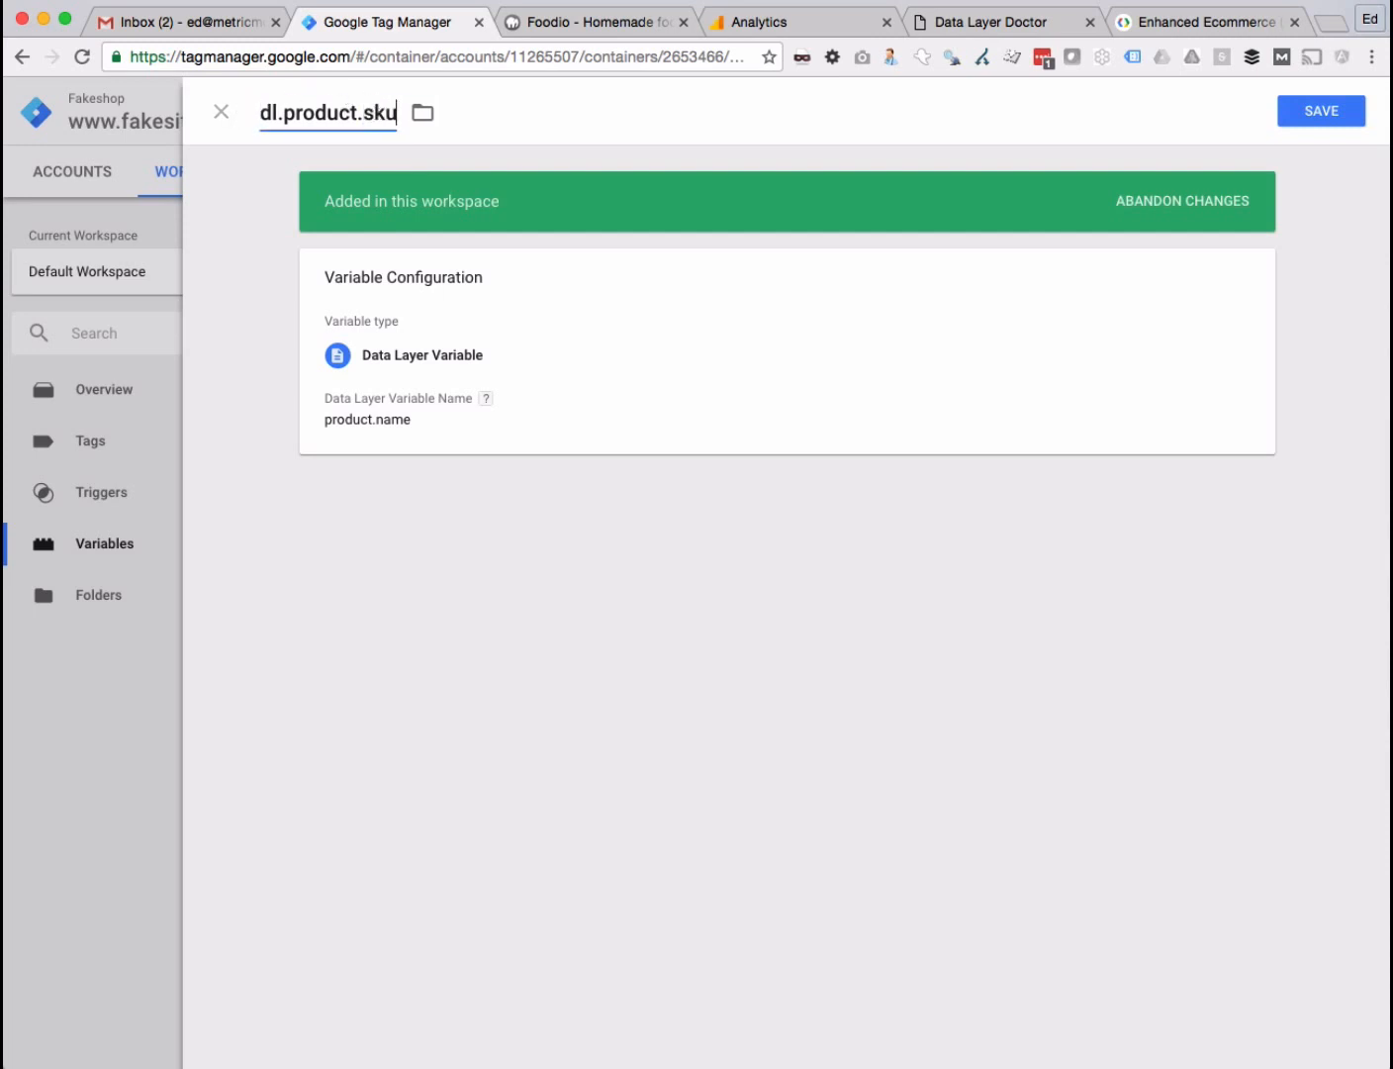
- Set the data layer variable name of dl.product.sku to product.sku and save the variable
left_click(381, 441)
double_click(410, 446)
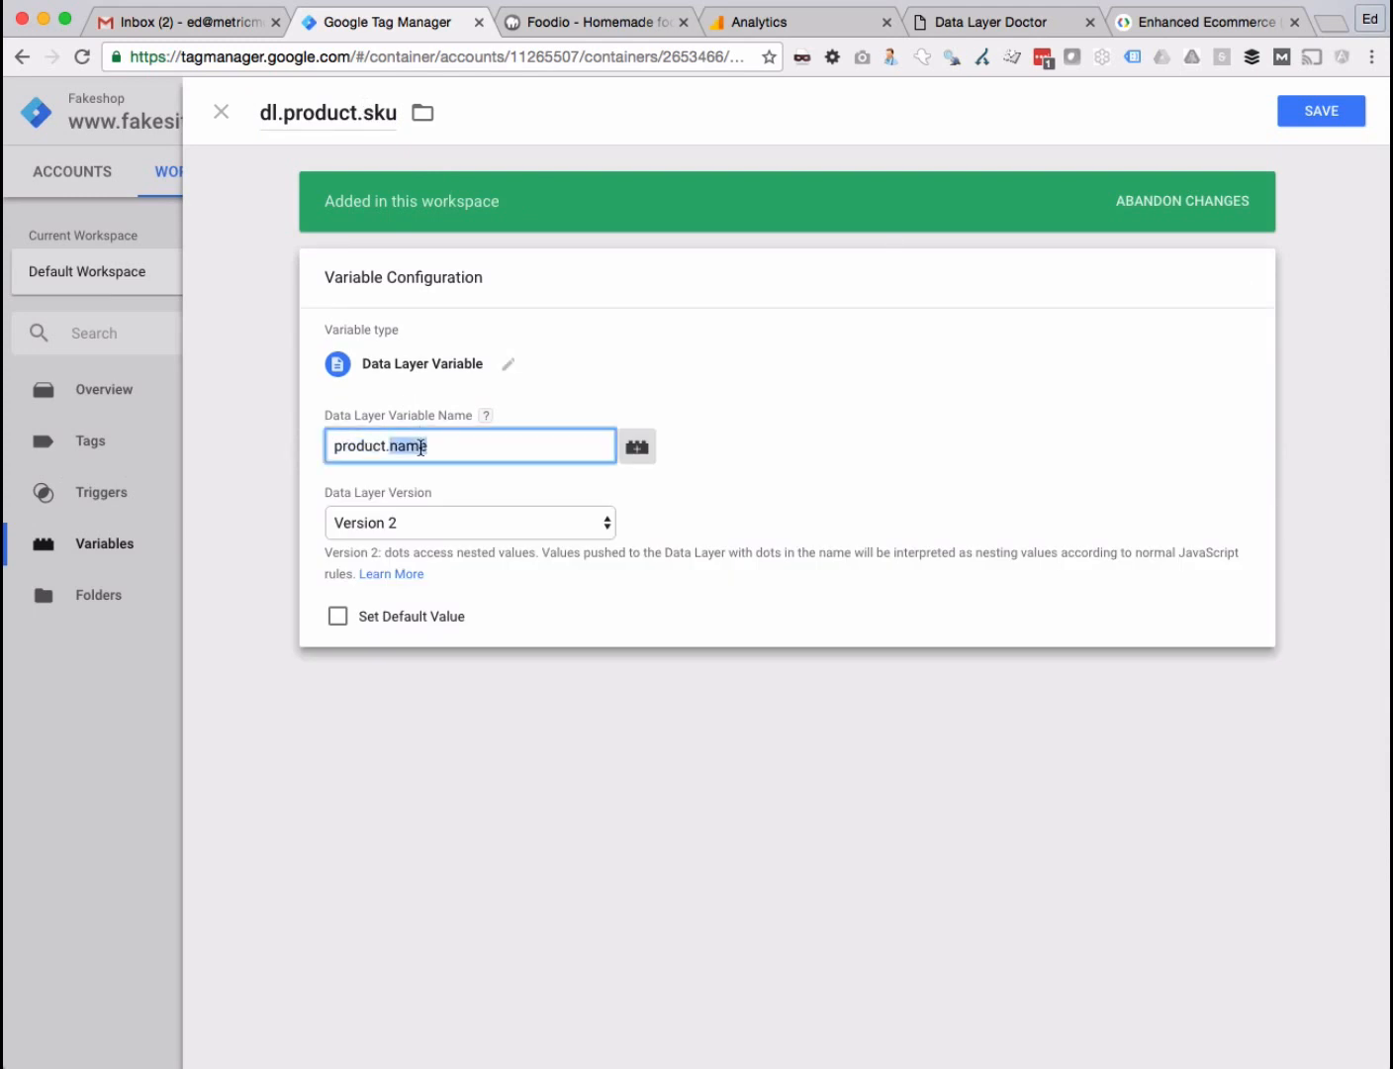
type("sku")
left_click(1344, 116)
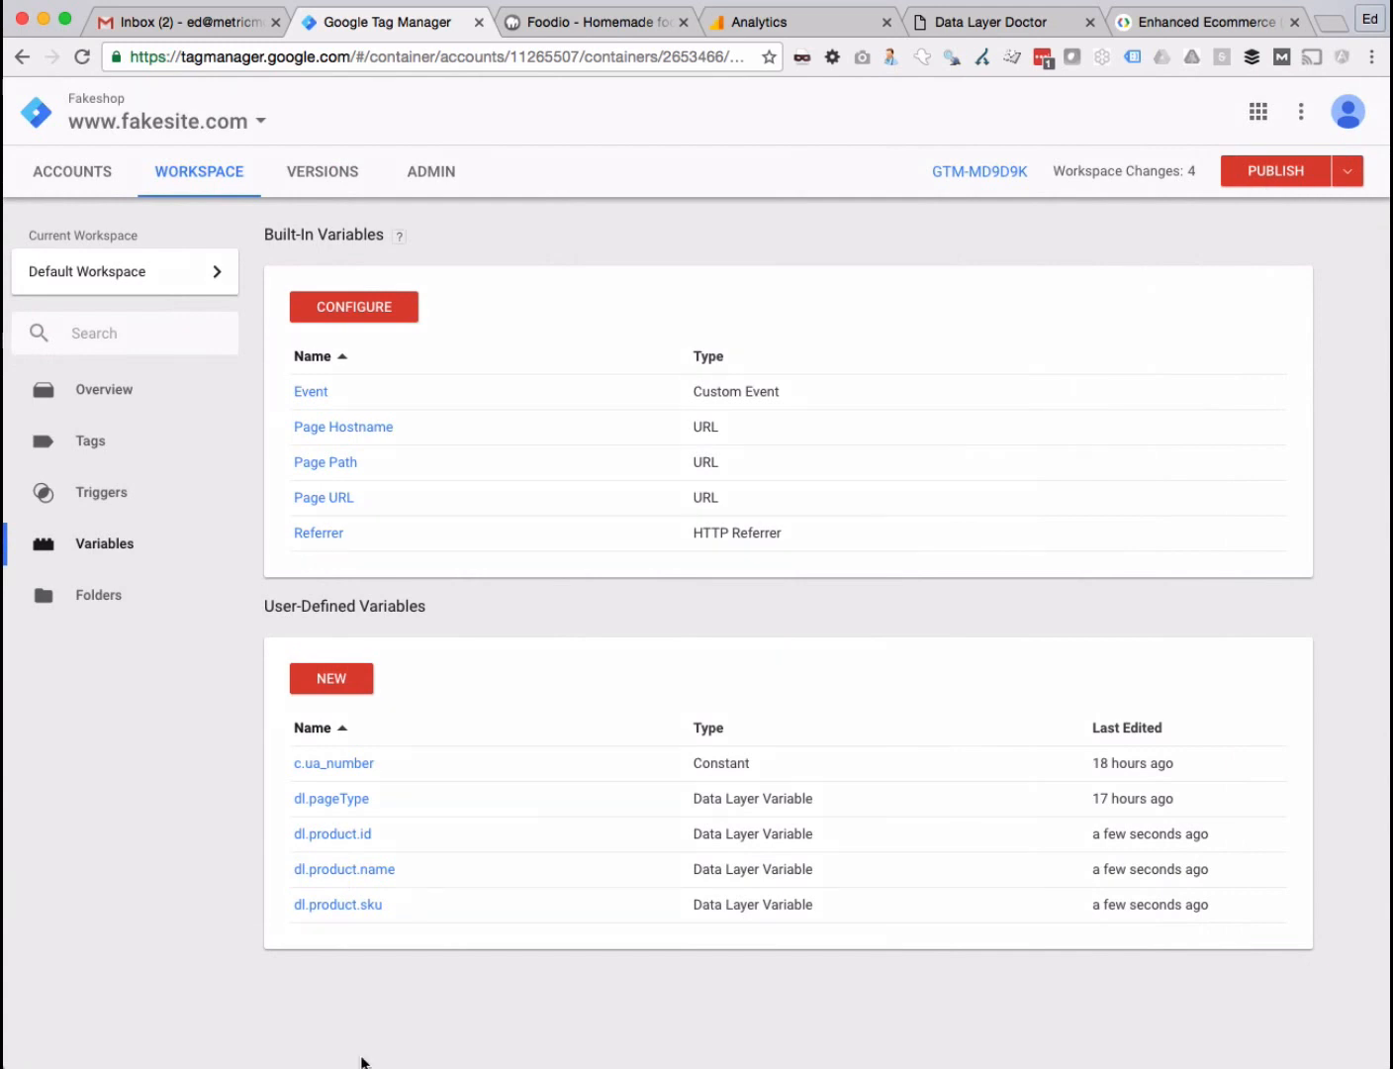
- Copy the dl.product.sku variable and rename the copy dl.product.brand
left_click(335, 904)
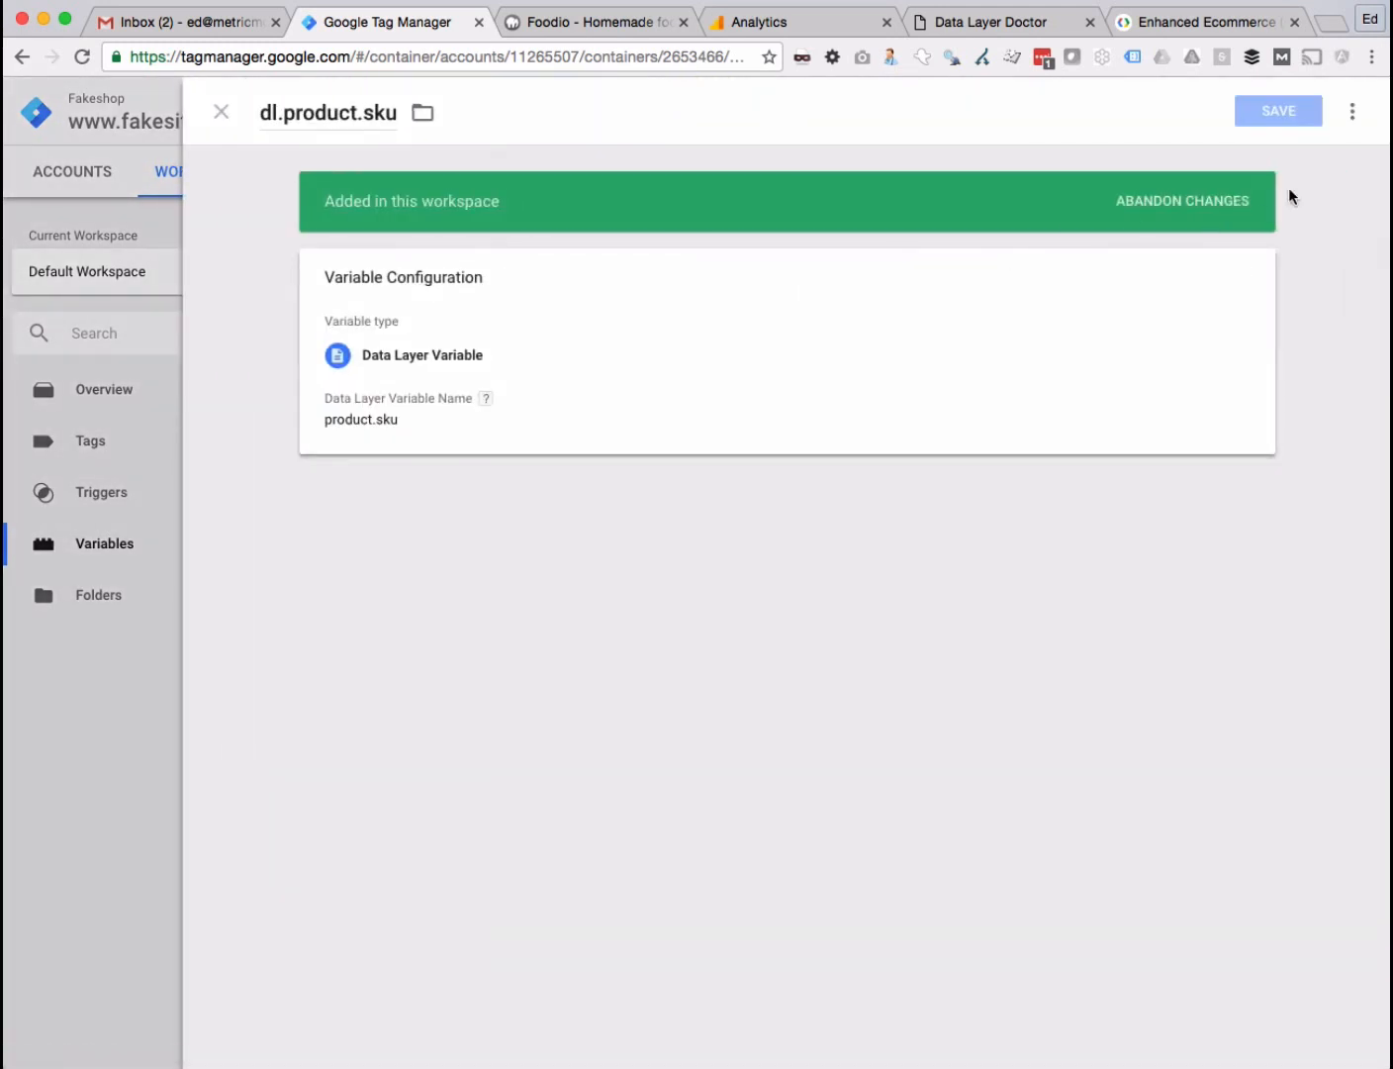
left_click(1352, 119)
left_click(1301, 162)
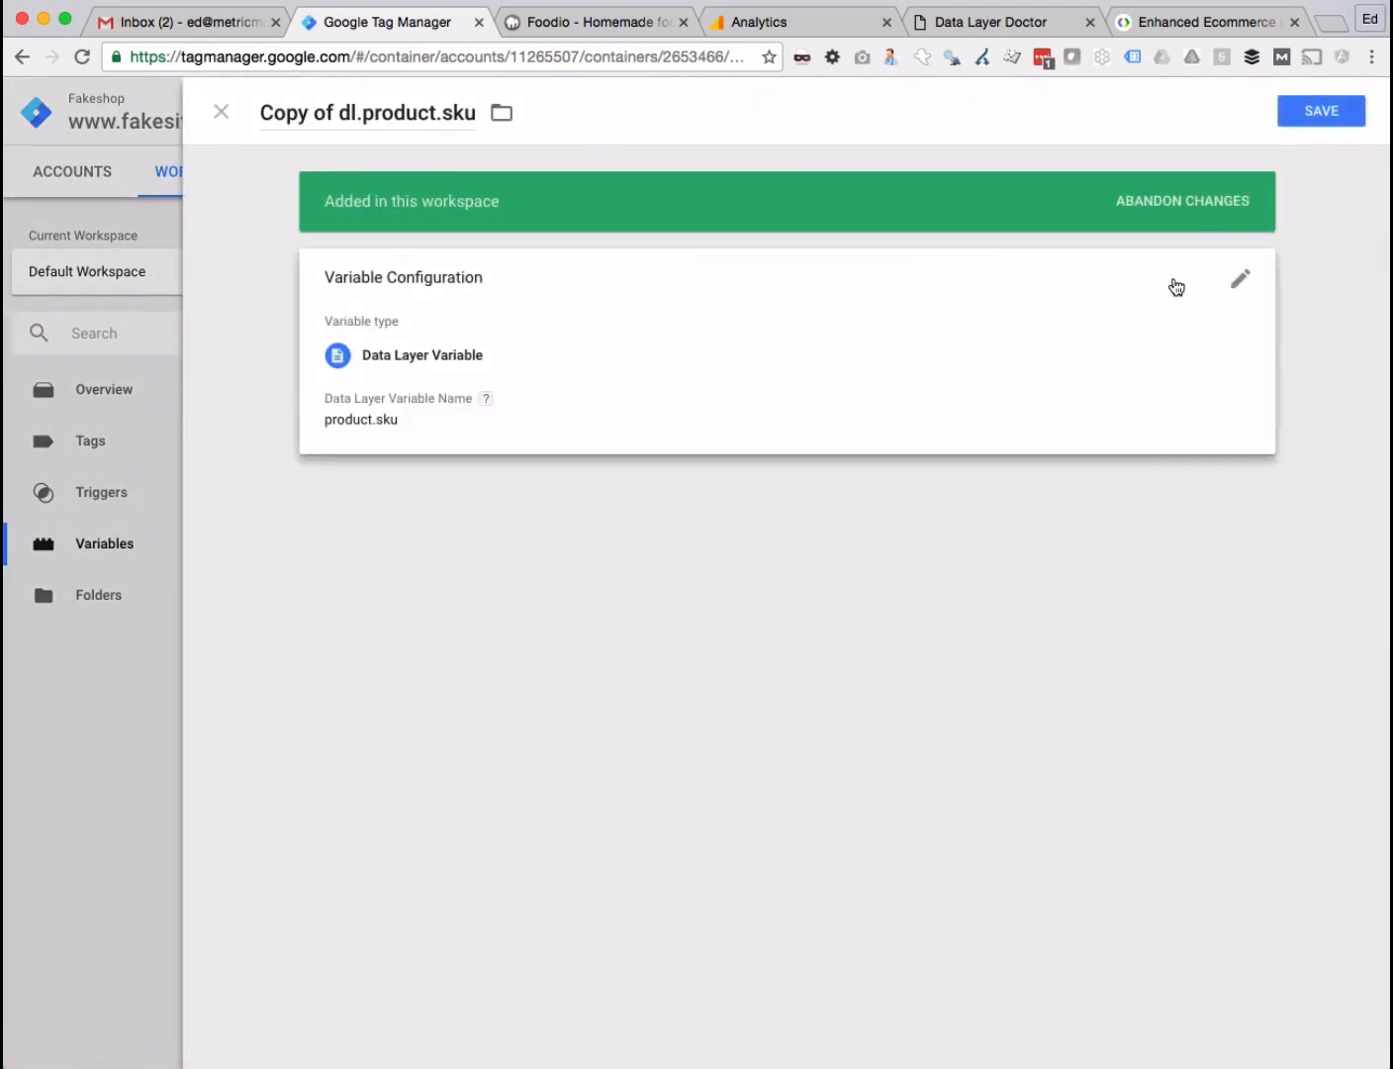
double_click(346, 113)
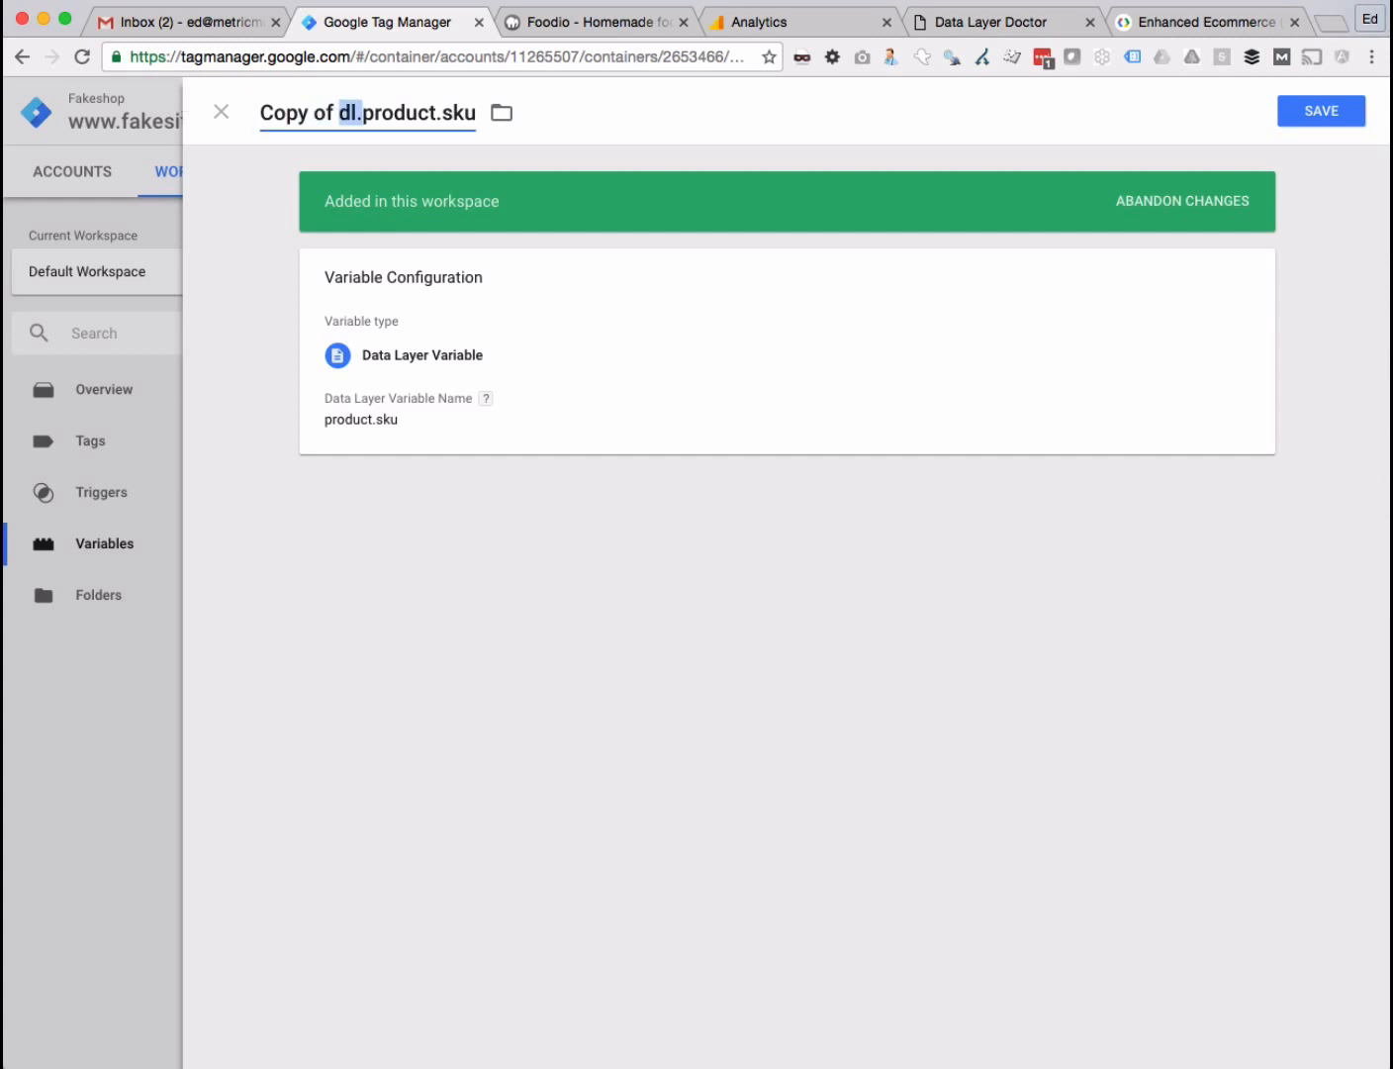
left_click_drag(260, 114, 338, 113)
key("BackSpace")
double_click(381, 112)
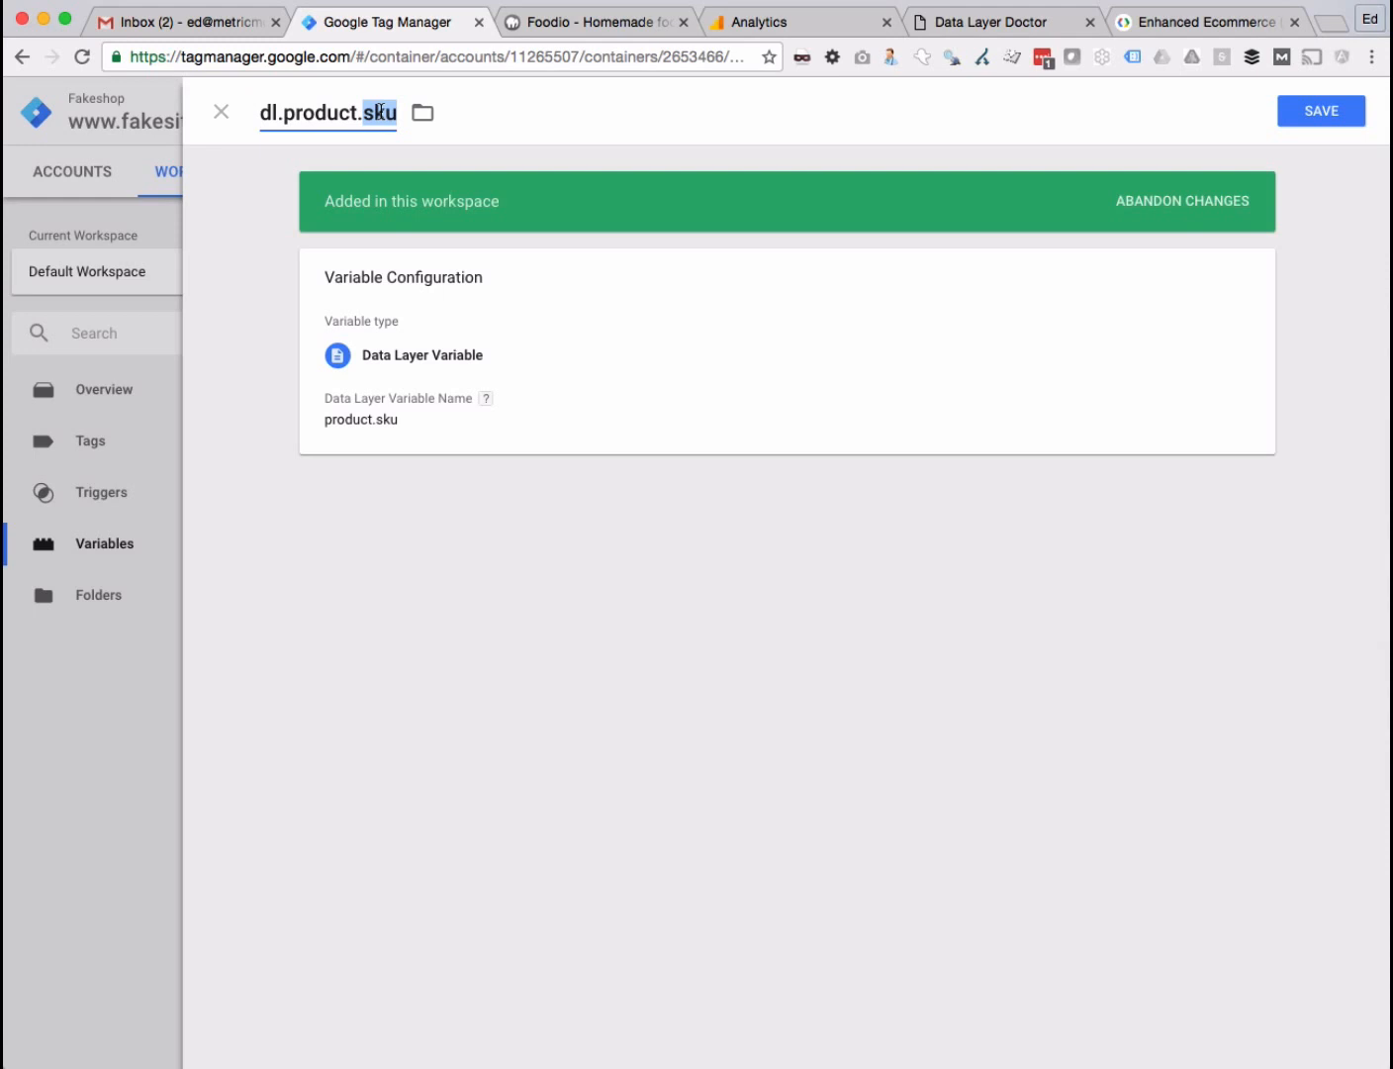
type("brand")
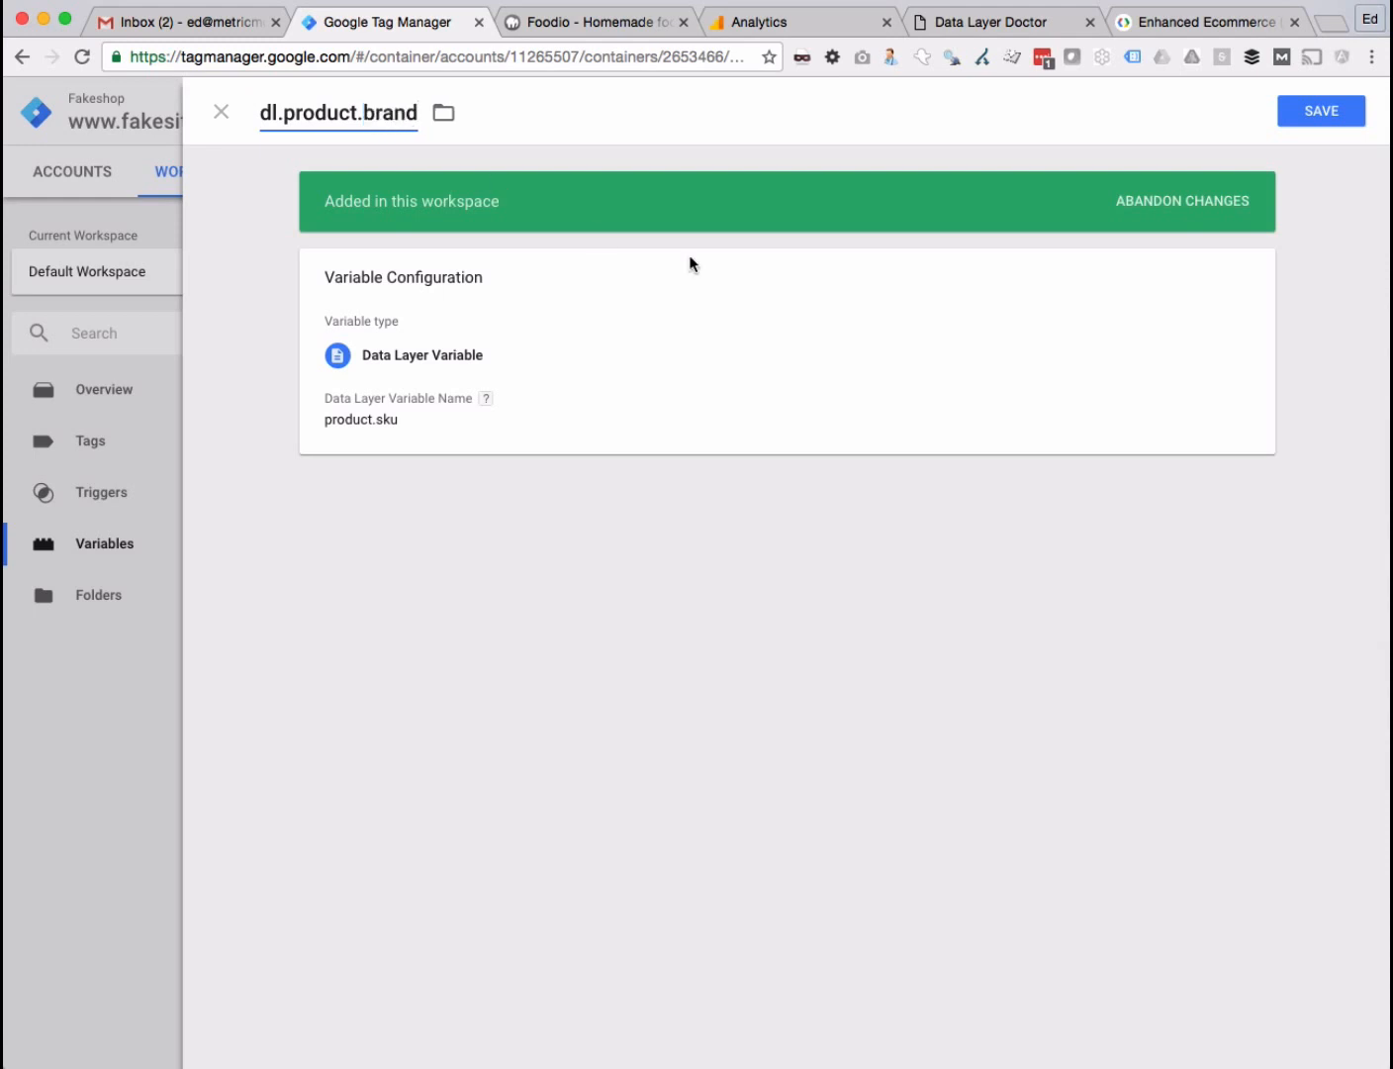
- Set the data layer variable name of dl.product.brand to product.brand and save the variable
left_click(345, 429)
double_click(403, 445)
type("brand")
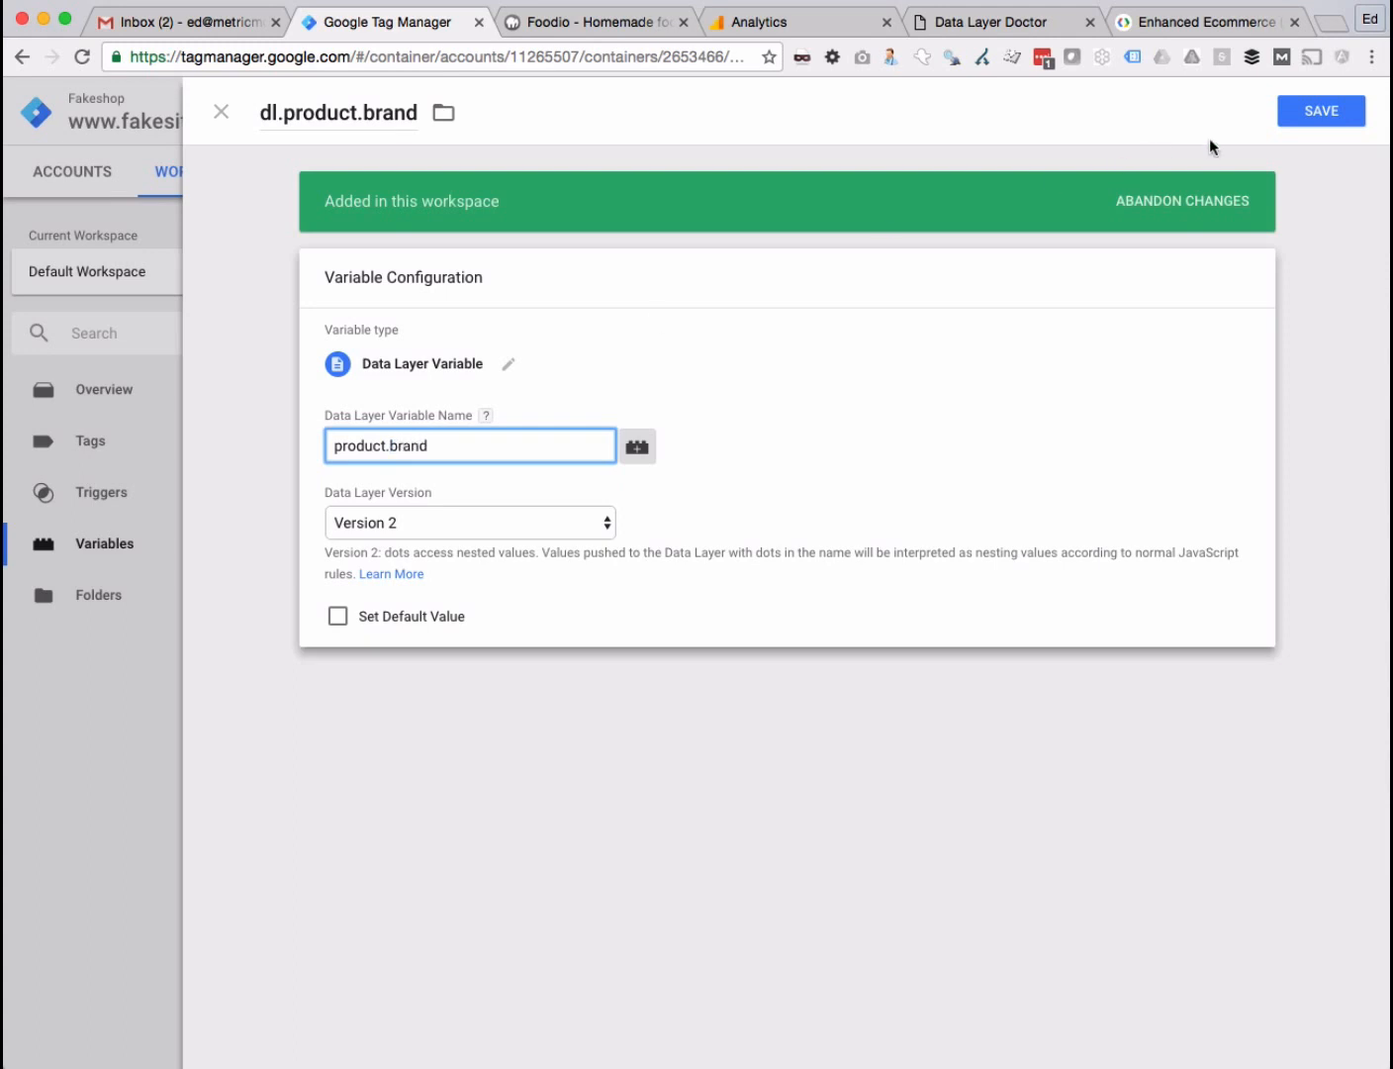
left_click(1296, 112)
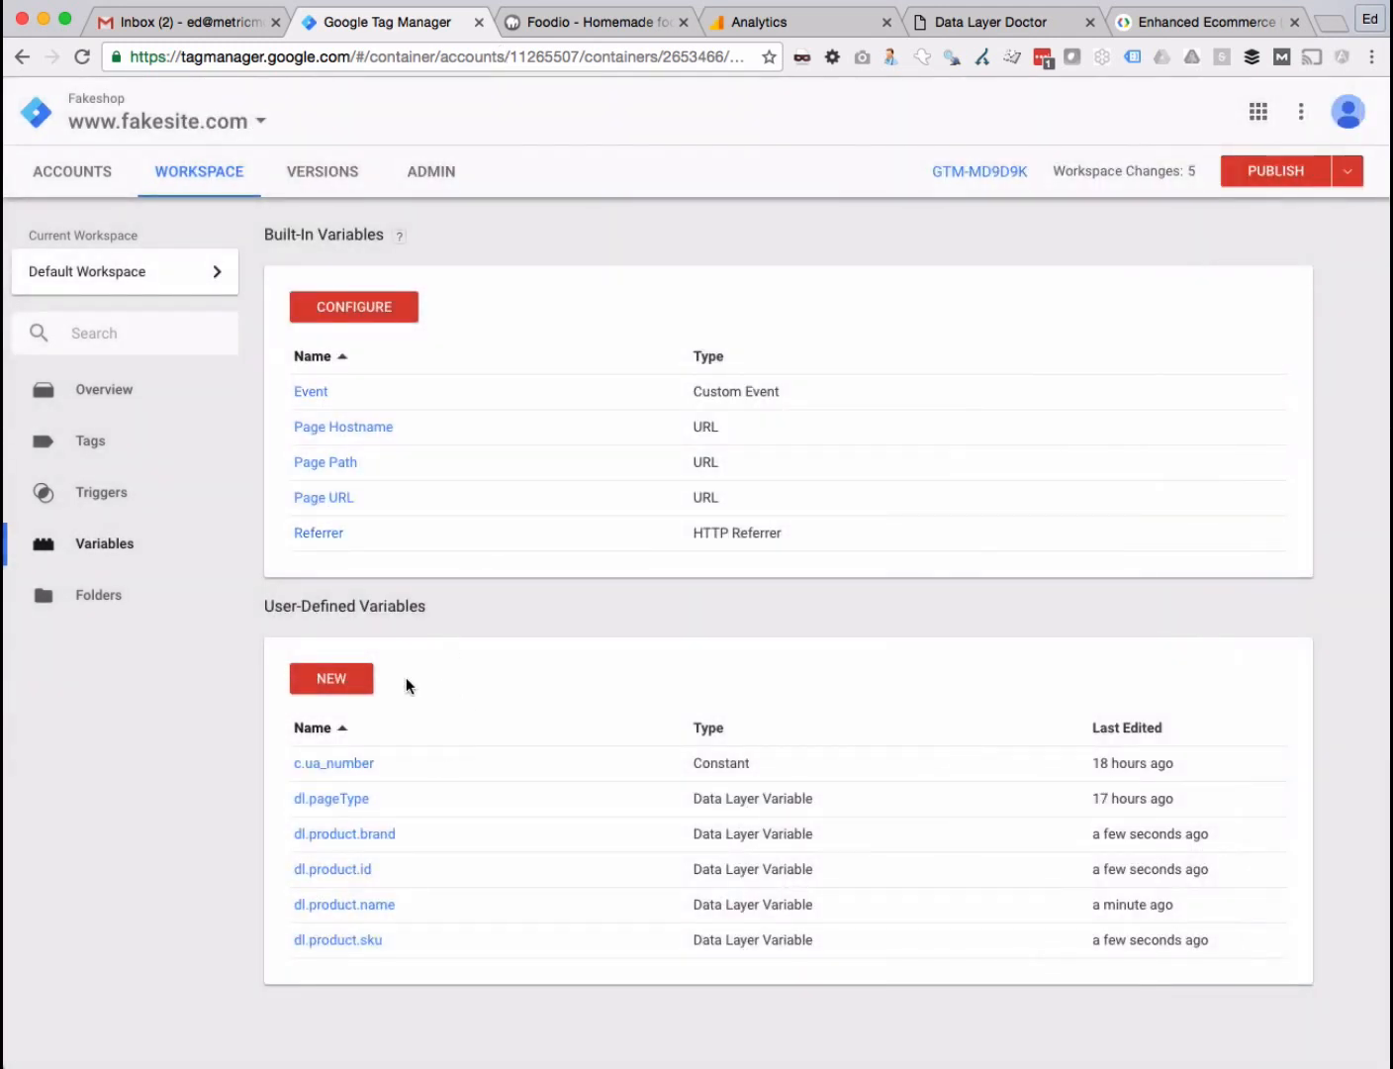
- Copy the dl.product.brand variable and rename the copy dl.product.price, matching the price field in the data layer of product-1.html in the code editor
key("super+Tab")
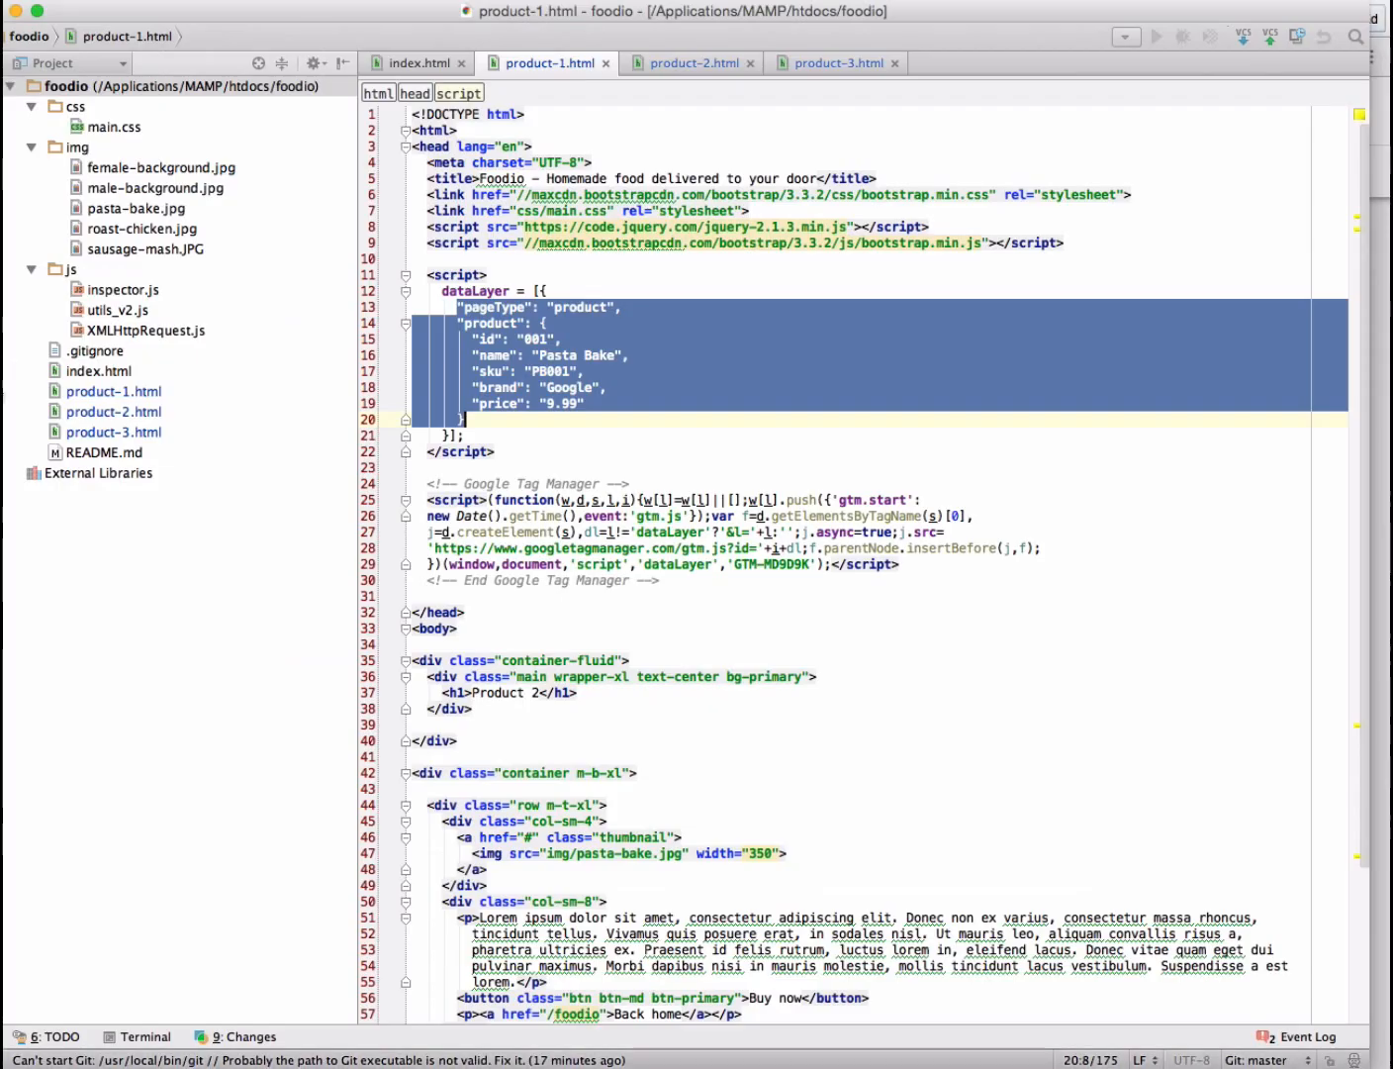
left_click(510, 371)
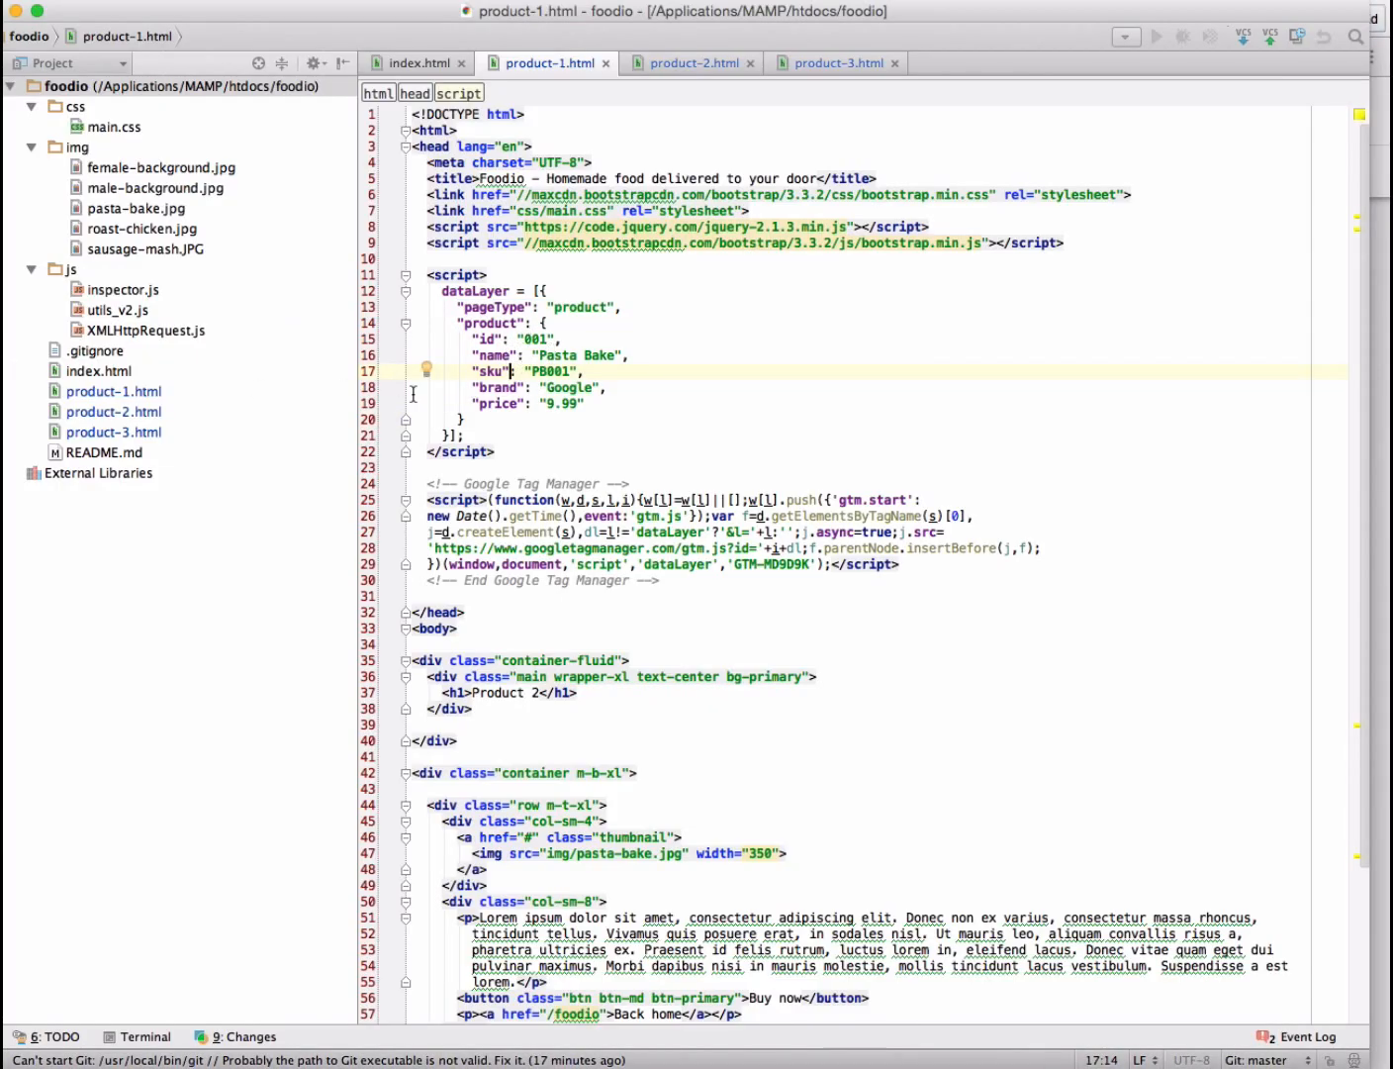
key("super+Tab")
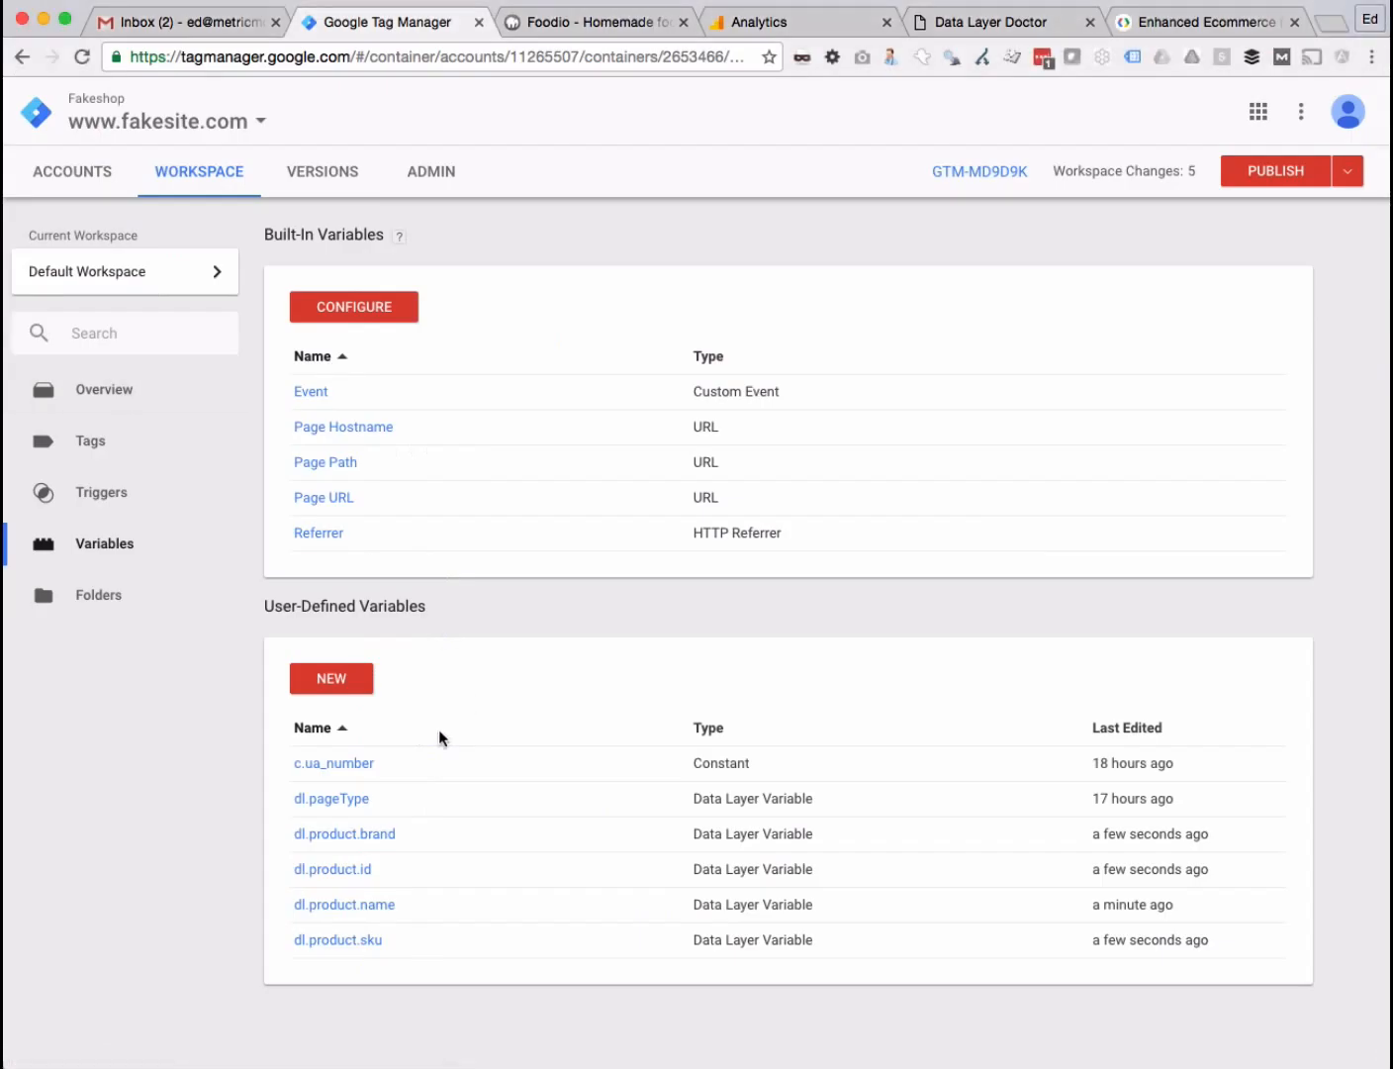
left_click(392, 833)
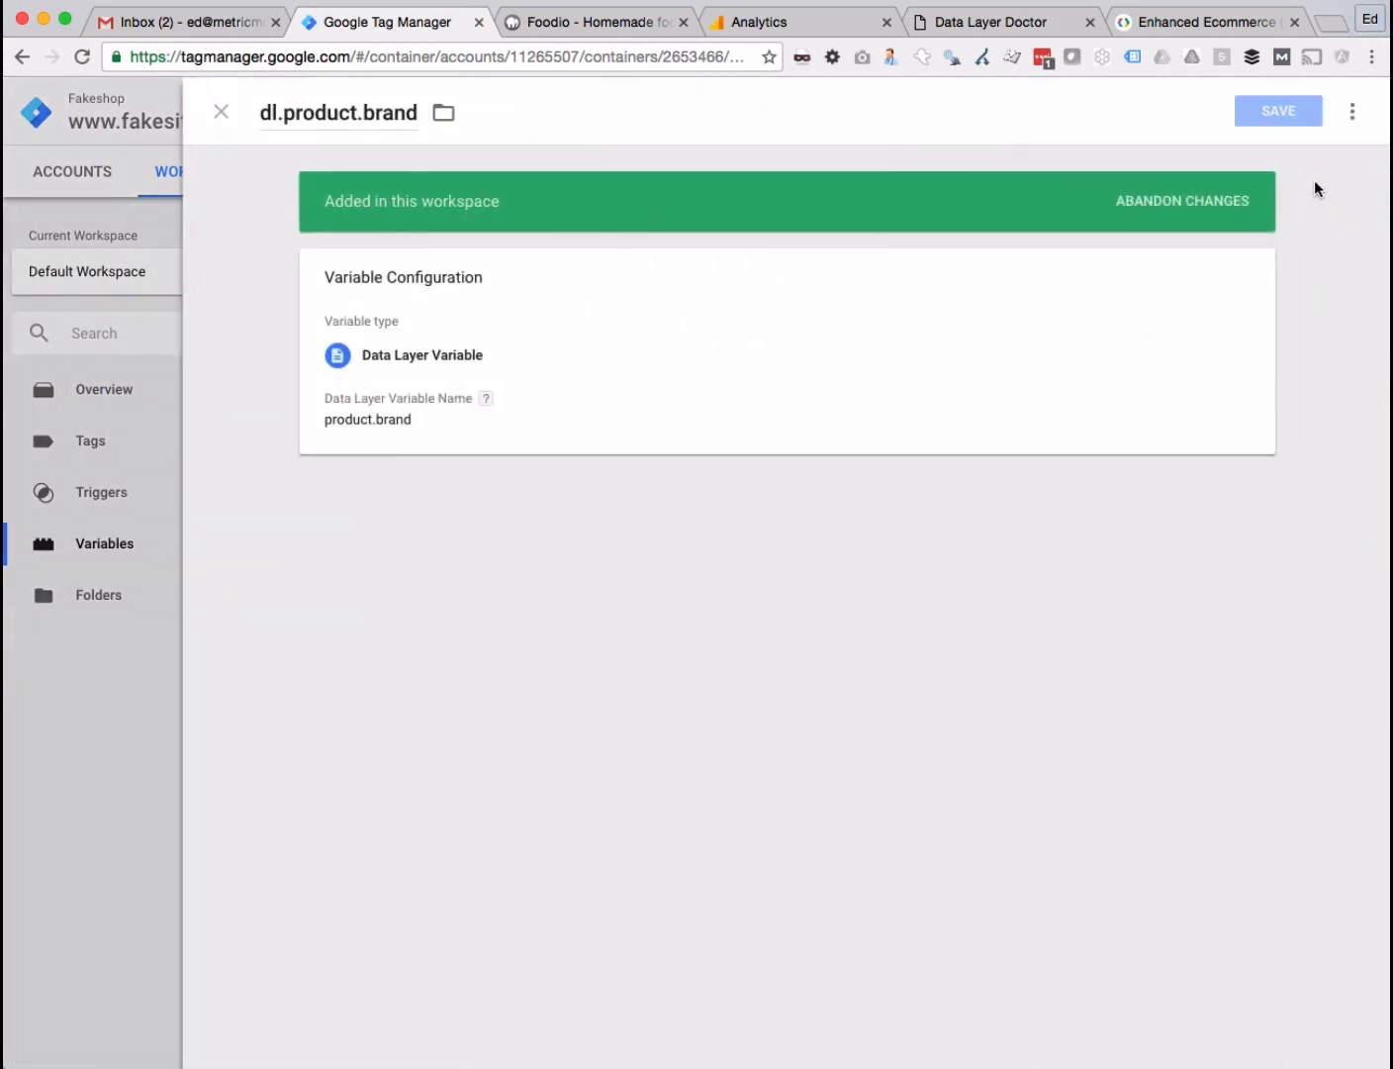
left_click(1353, 112)
left_click(1299, 164)
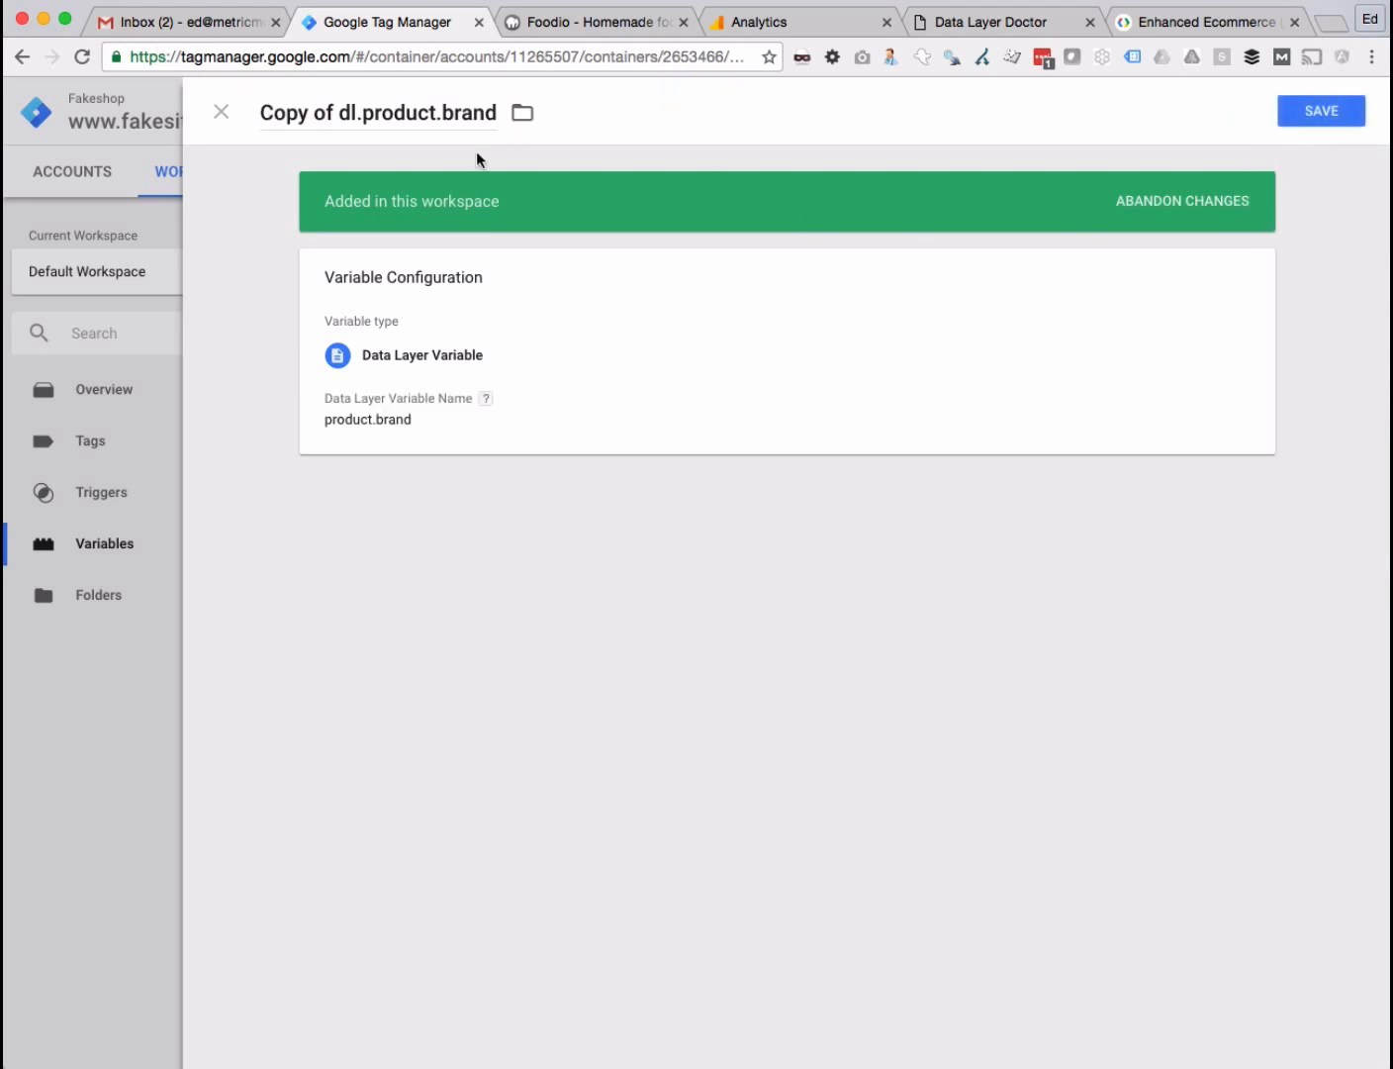
left_click_drag(343, 115, 218, 115)
key("BackSpace")
left_click(418, 113)
key("BackSpace")
key("BackSpace")
key("BackSpace")
key("BackSpace")
key("BackSpace")
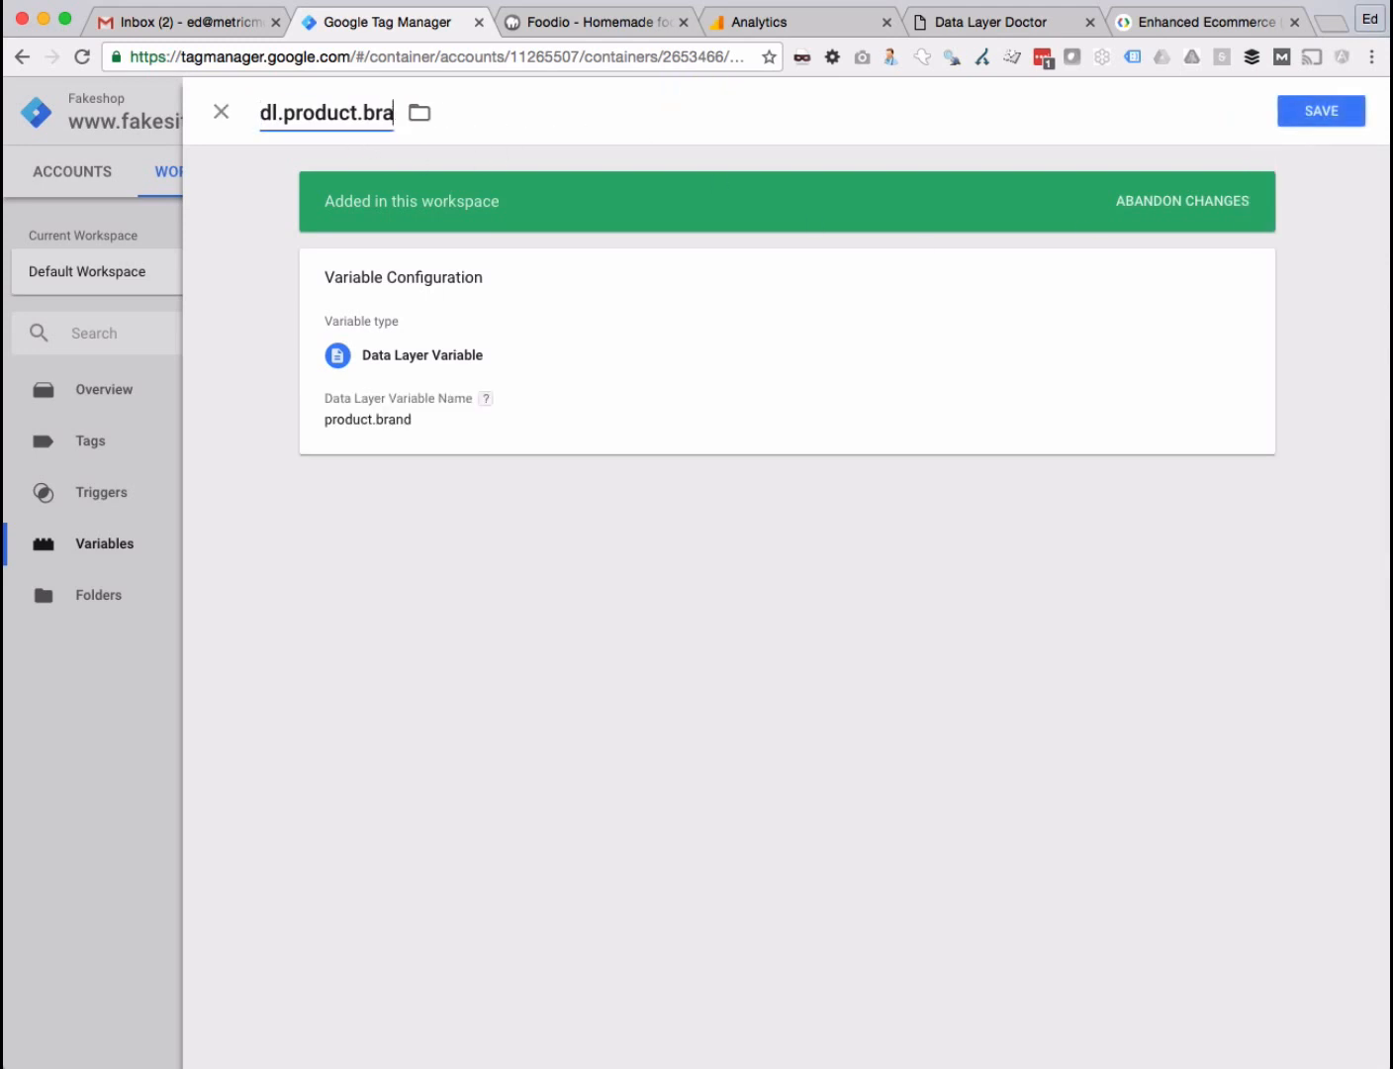
type("price")
- Set the data layer variable name of dl.product.price to product.price and save the variable
left_click(571, 407)
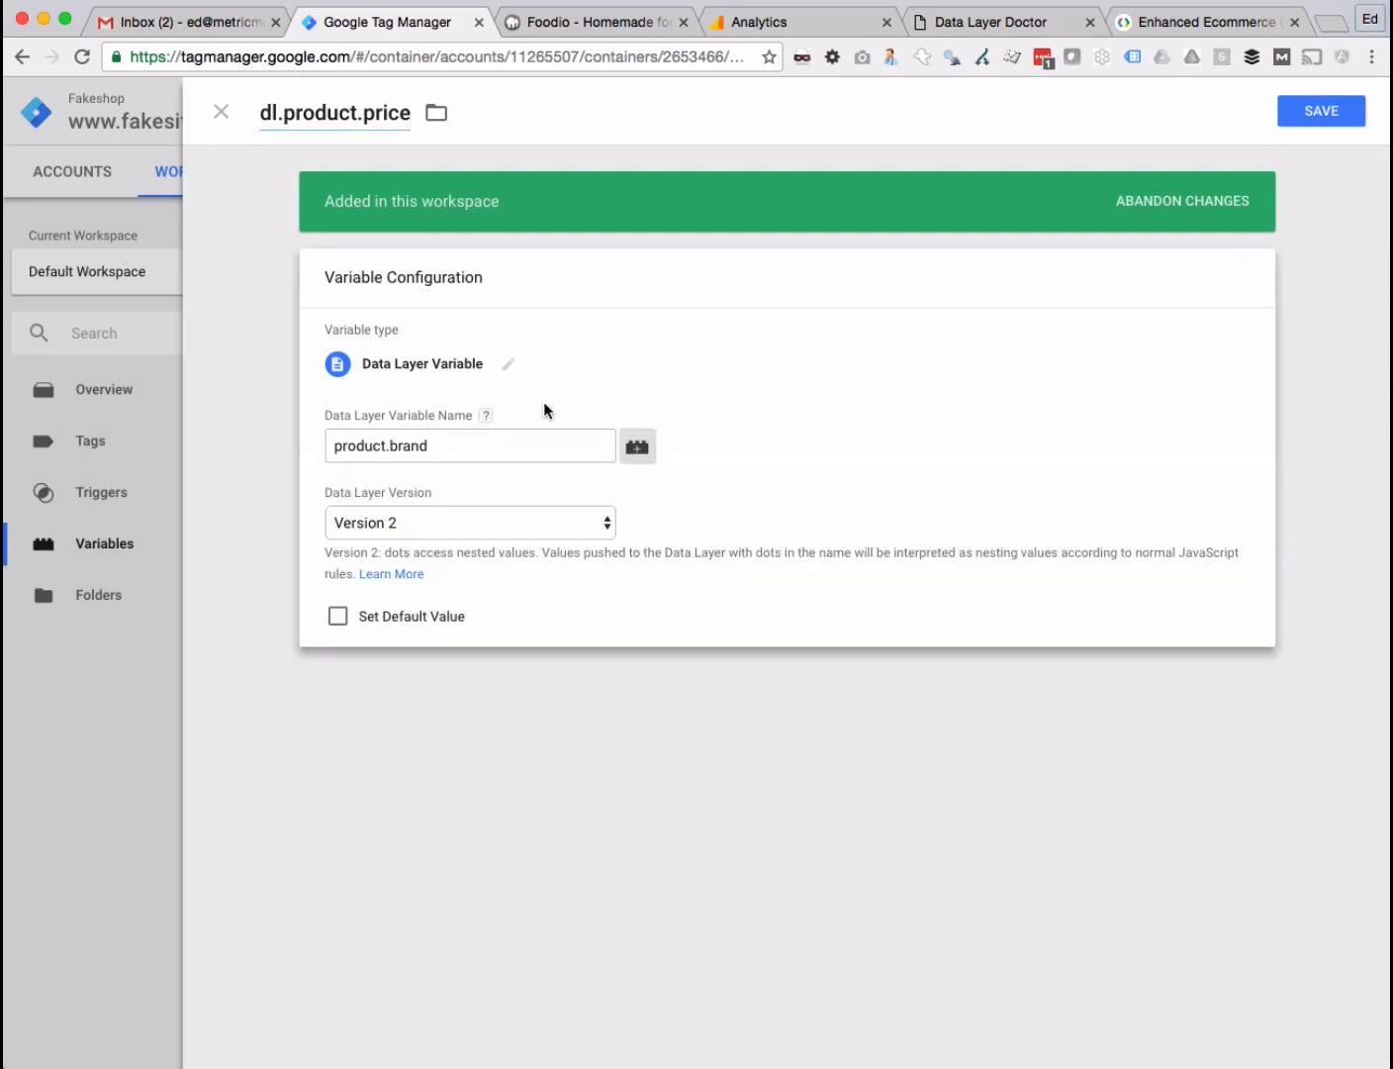
double_click(416, 436)
double_click(414, 443)
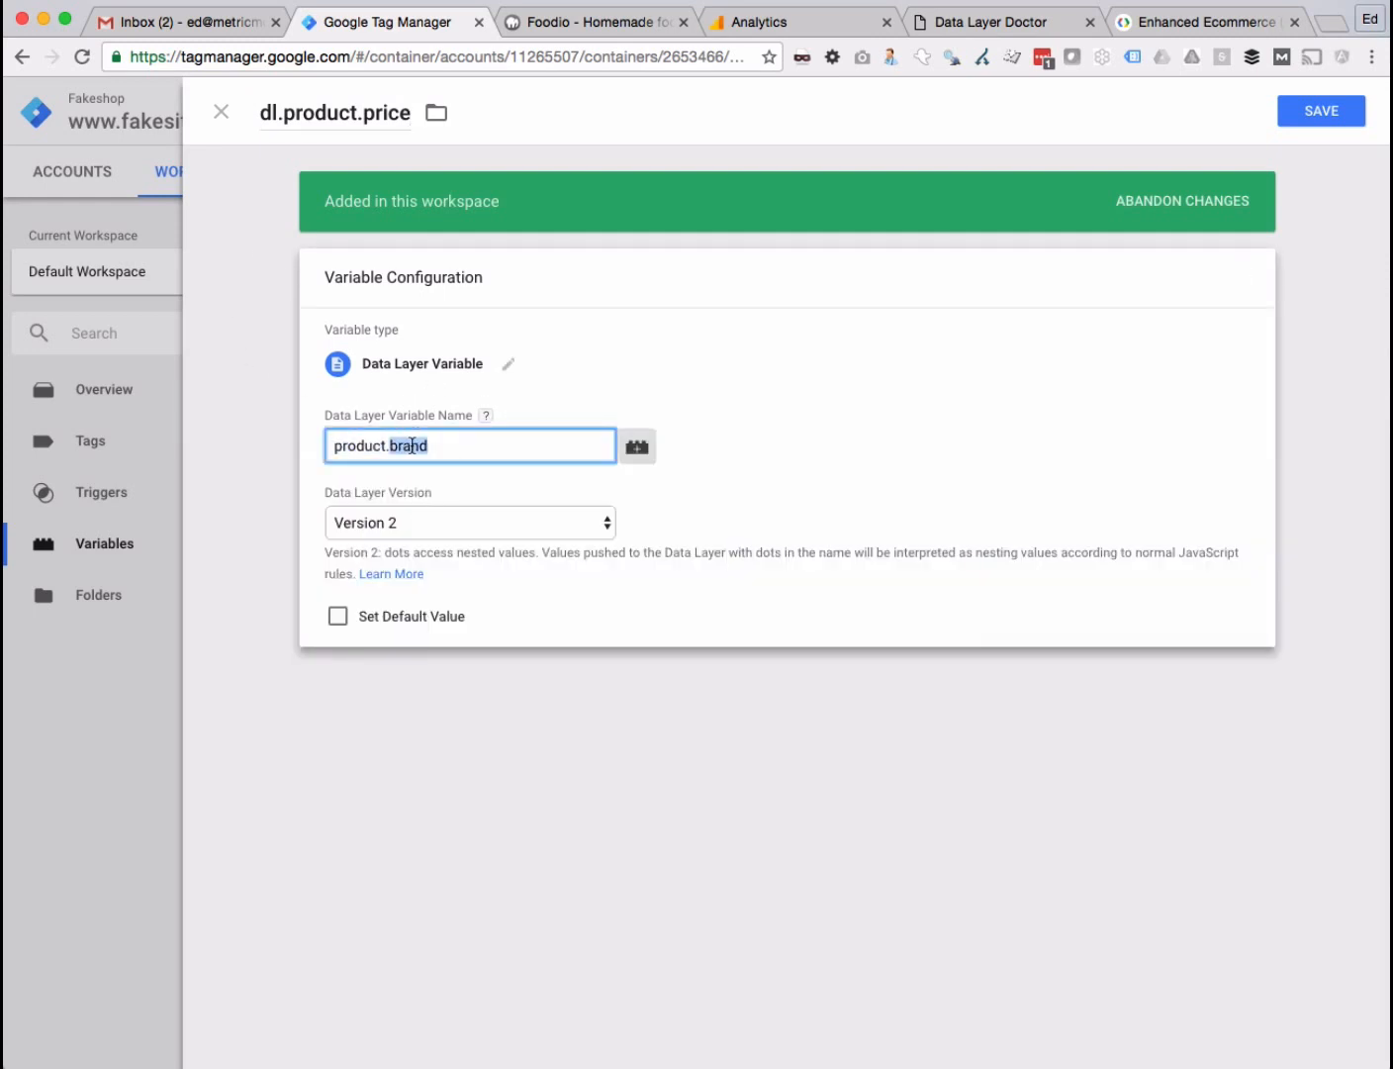
type("price")
left_click(1315, 108)
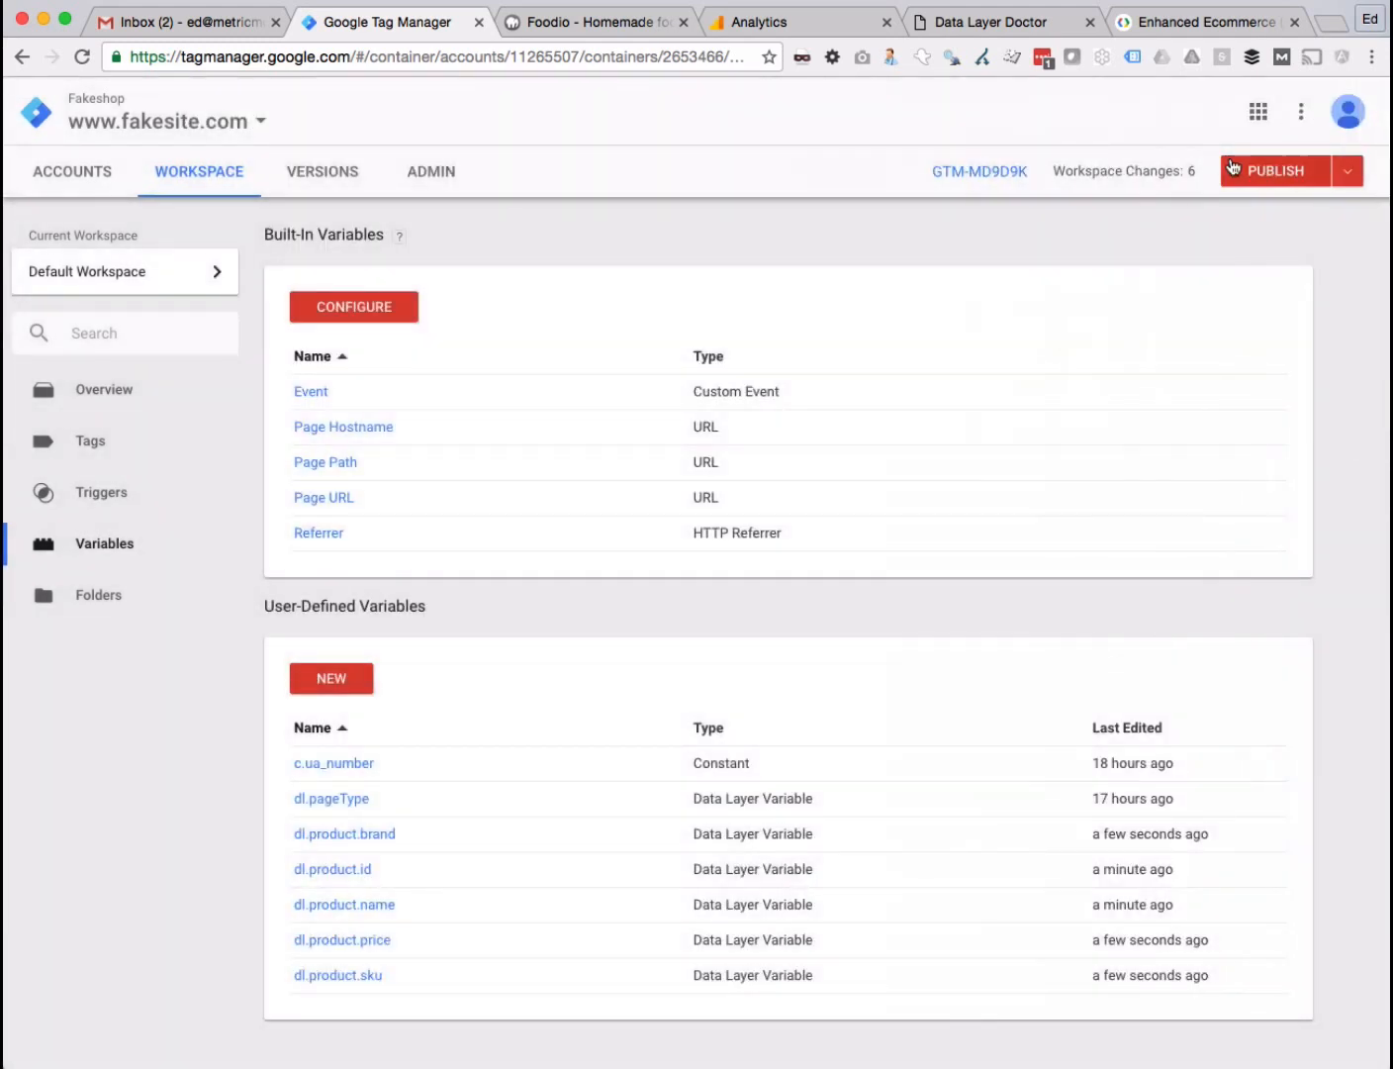
- Start preview and debug mode for the workspace and reload the Foodio Roast Chicken product page
left_click(1346, 176)
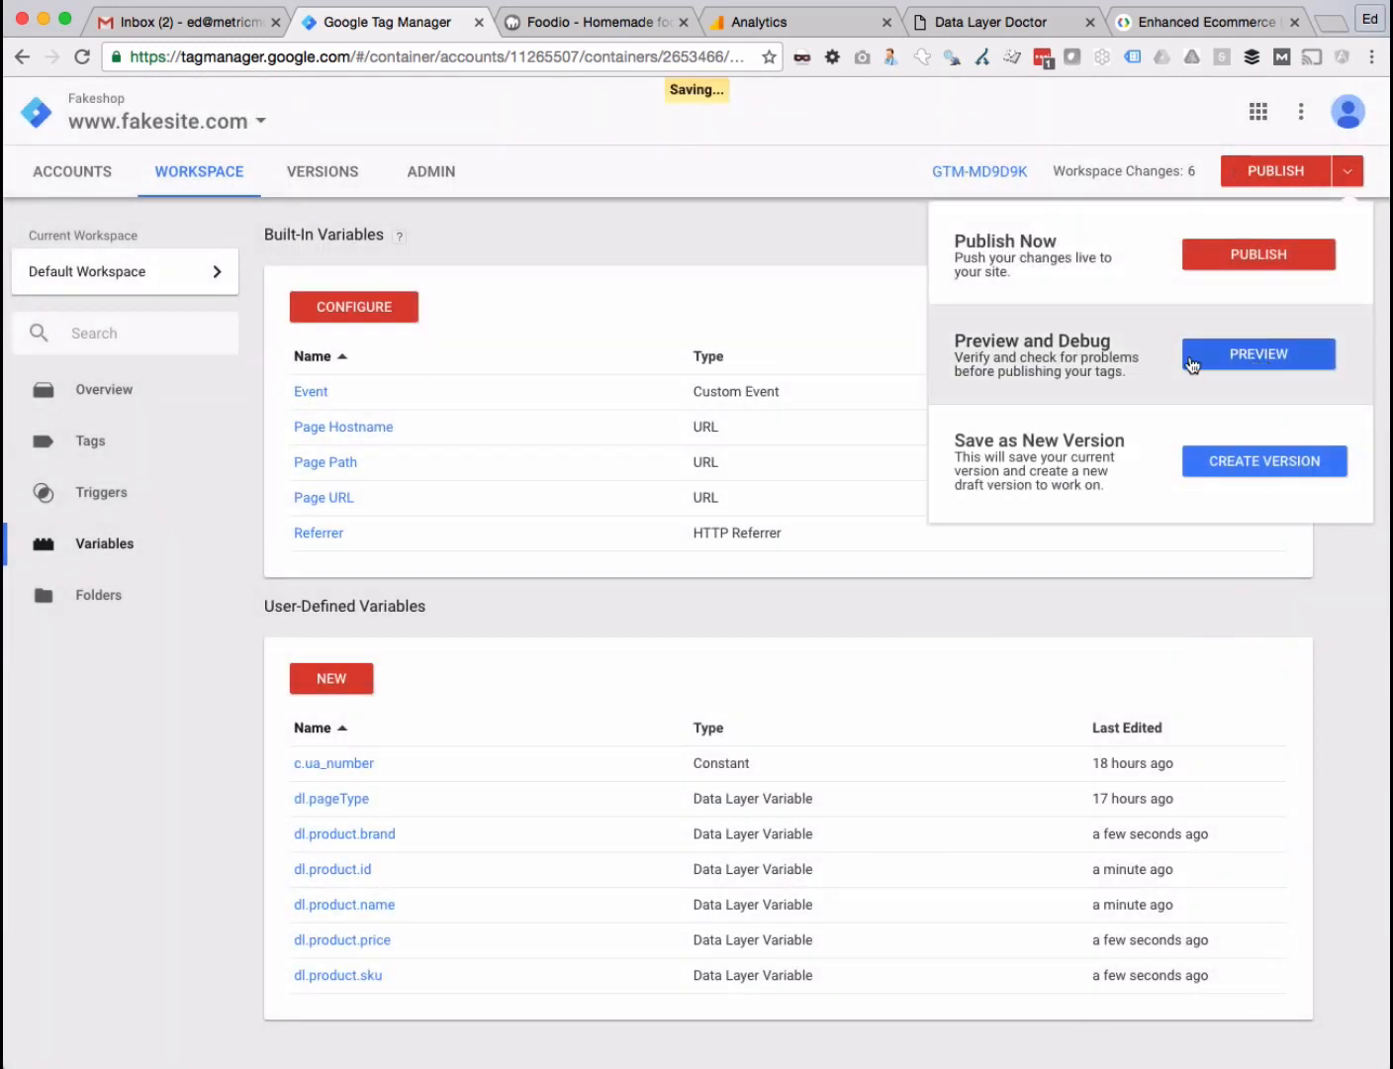
left_click(1192, 365)
left_click(575, 24)
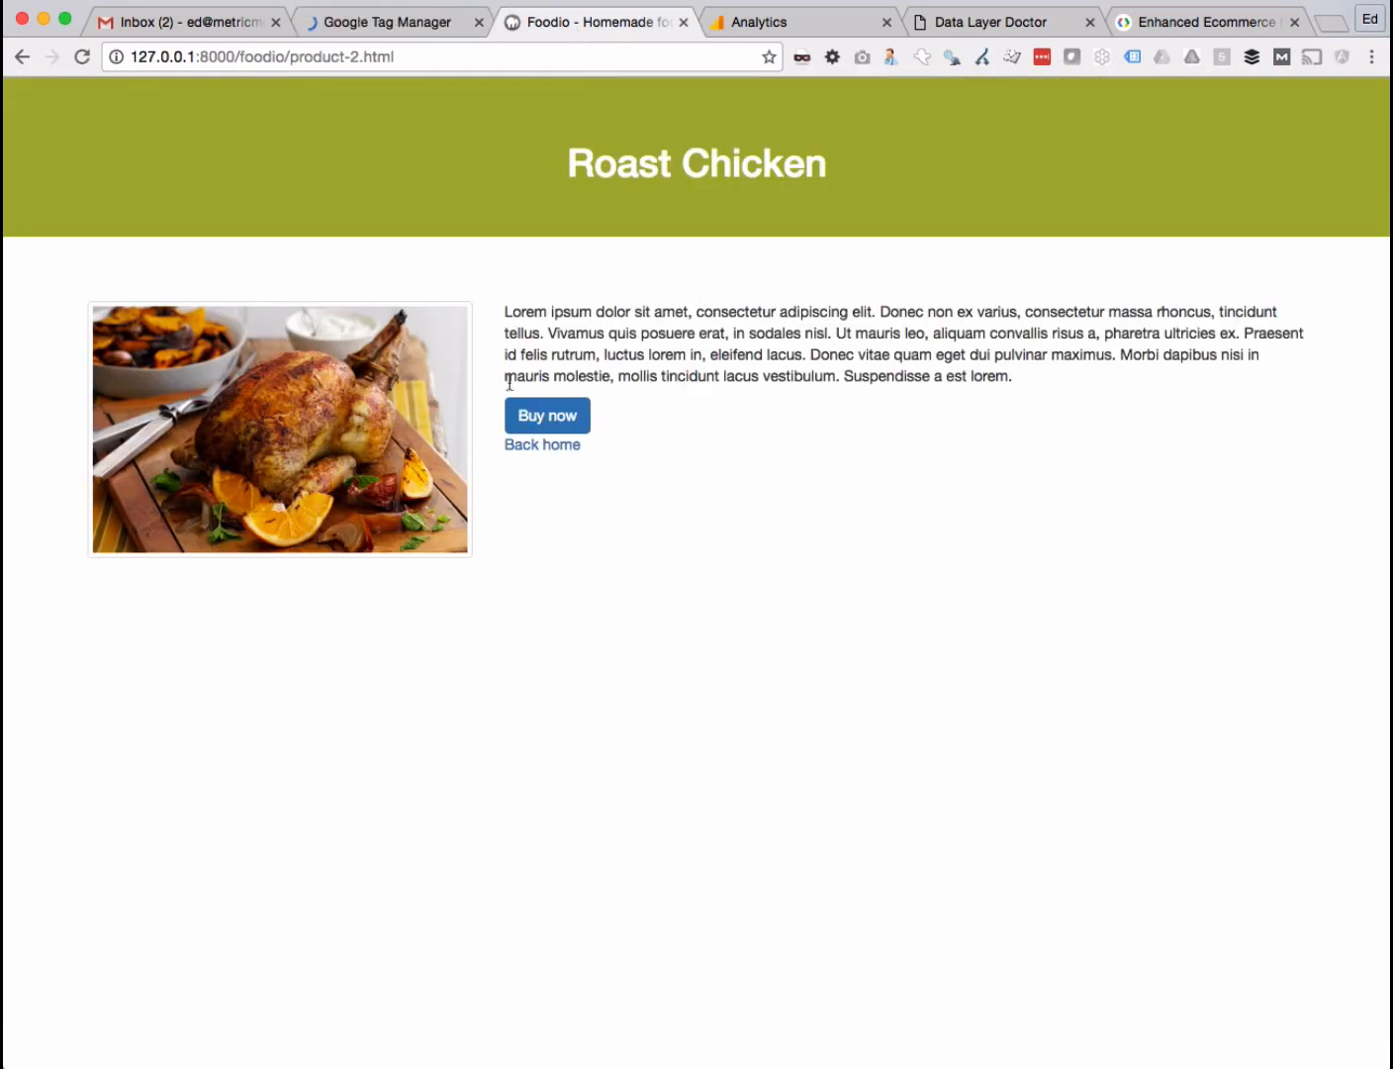
key("super+r")
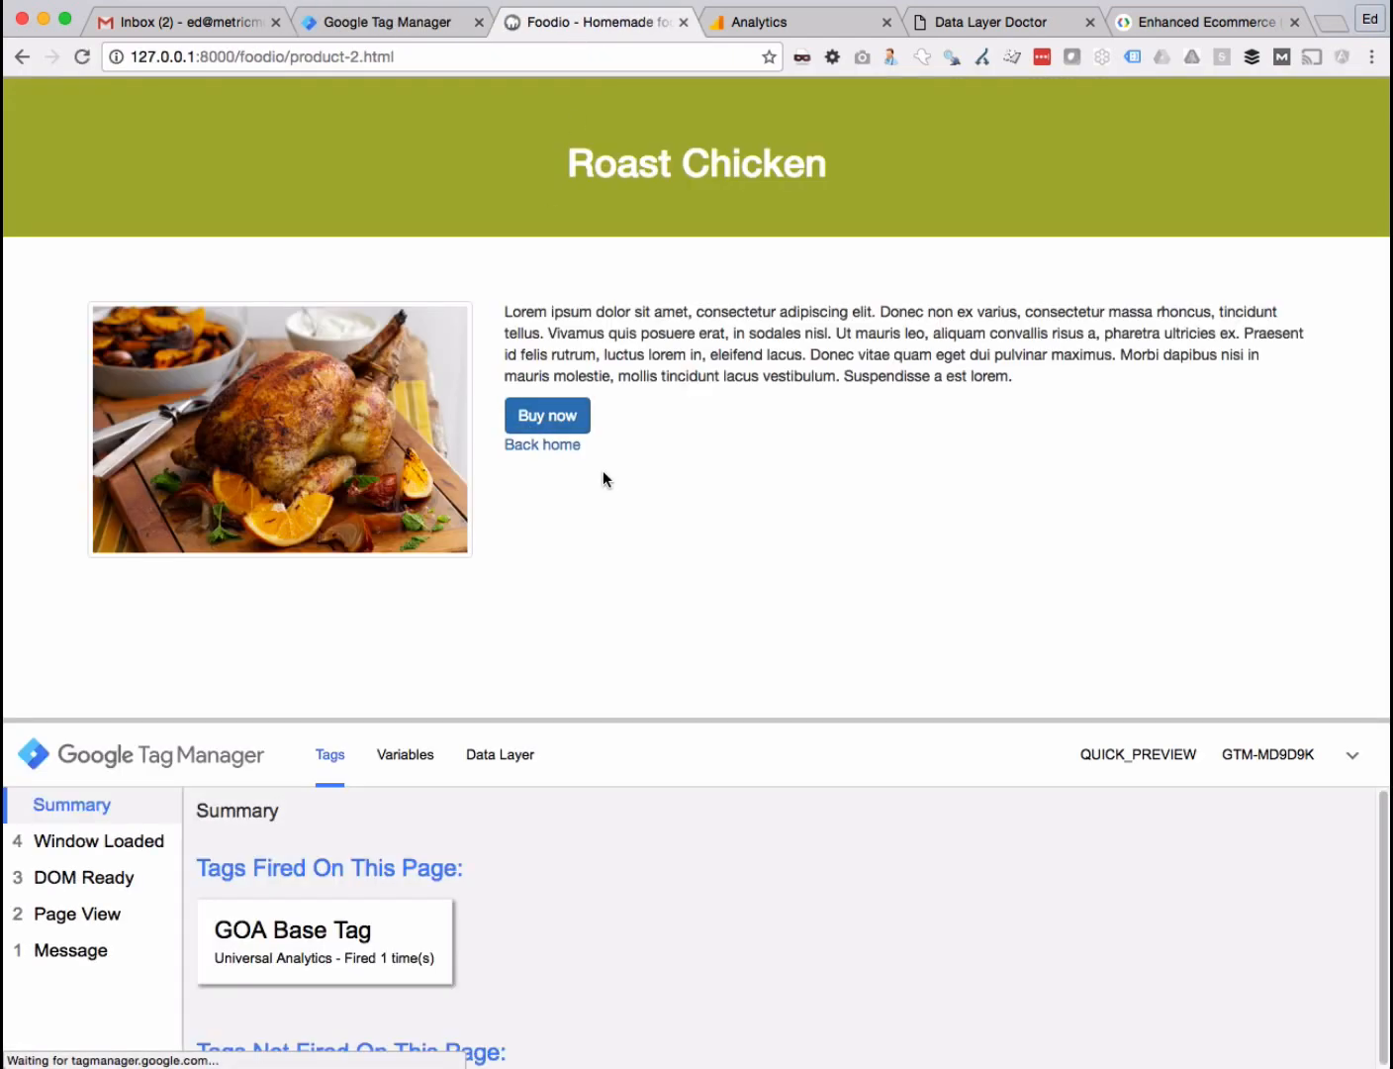
- Show the variable values for the Window Loaded event in the debug pane and enlarge the pane to read them all
left_click(403, 756)
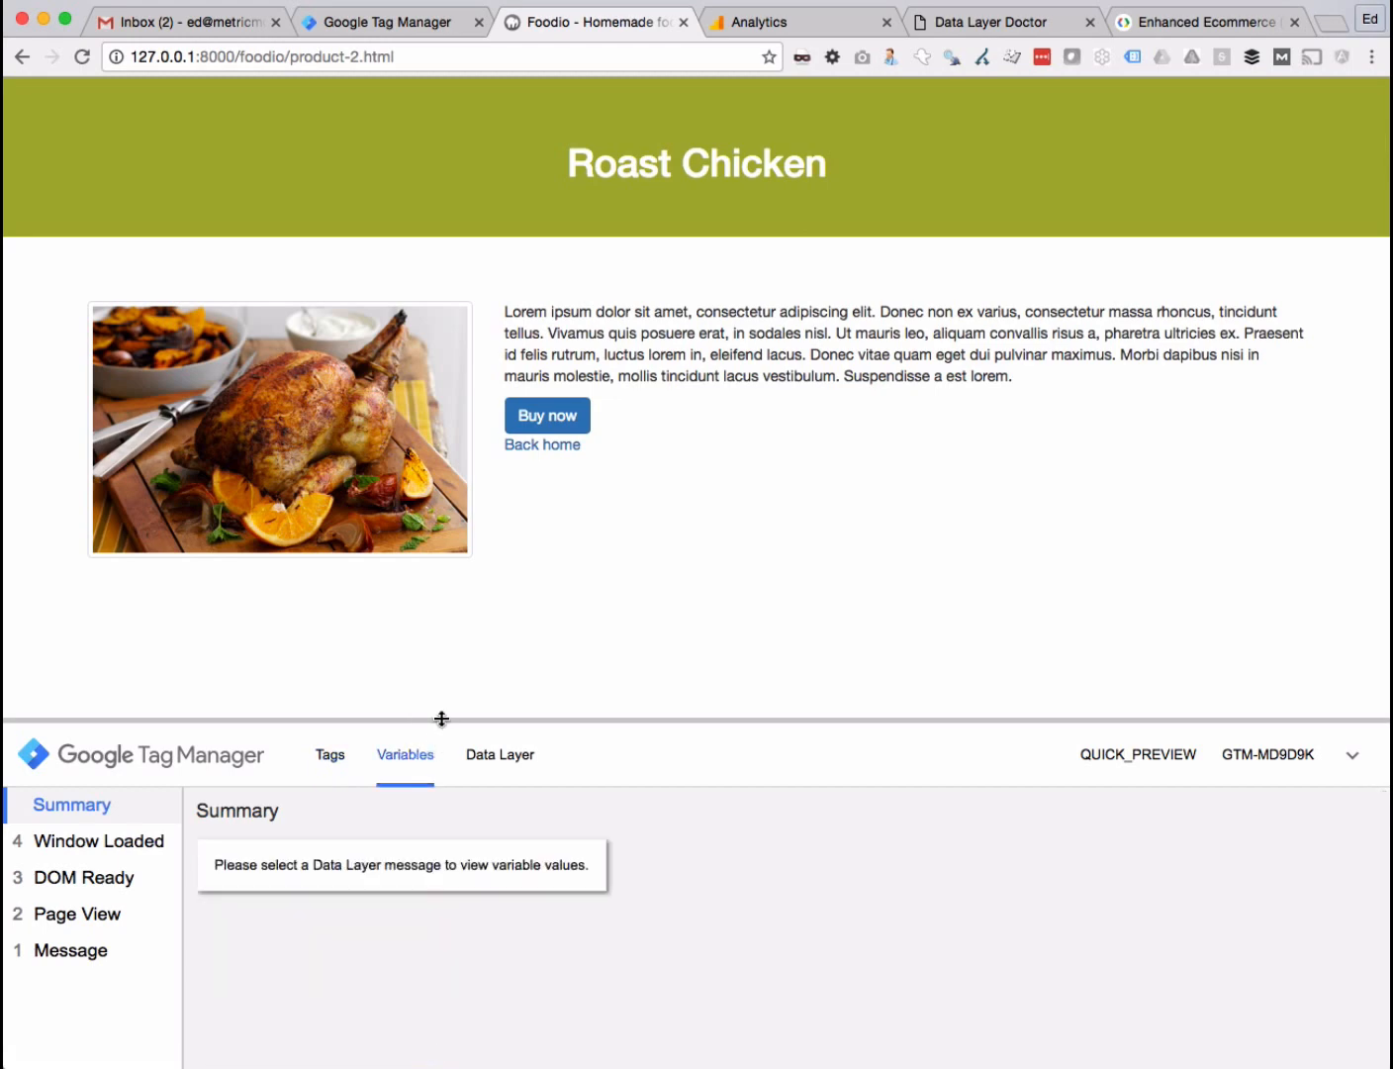
left_click(147, 842)
left_click_drag(396, 720, 405, 679)
left_click_drag(408, 567, 451, 302)
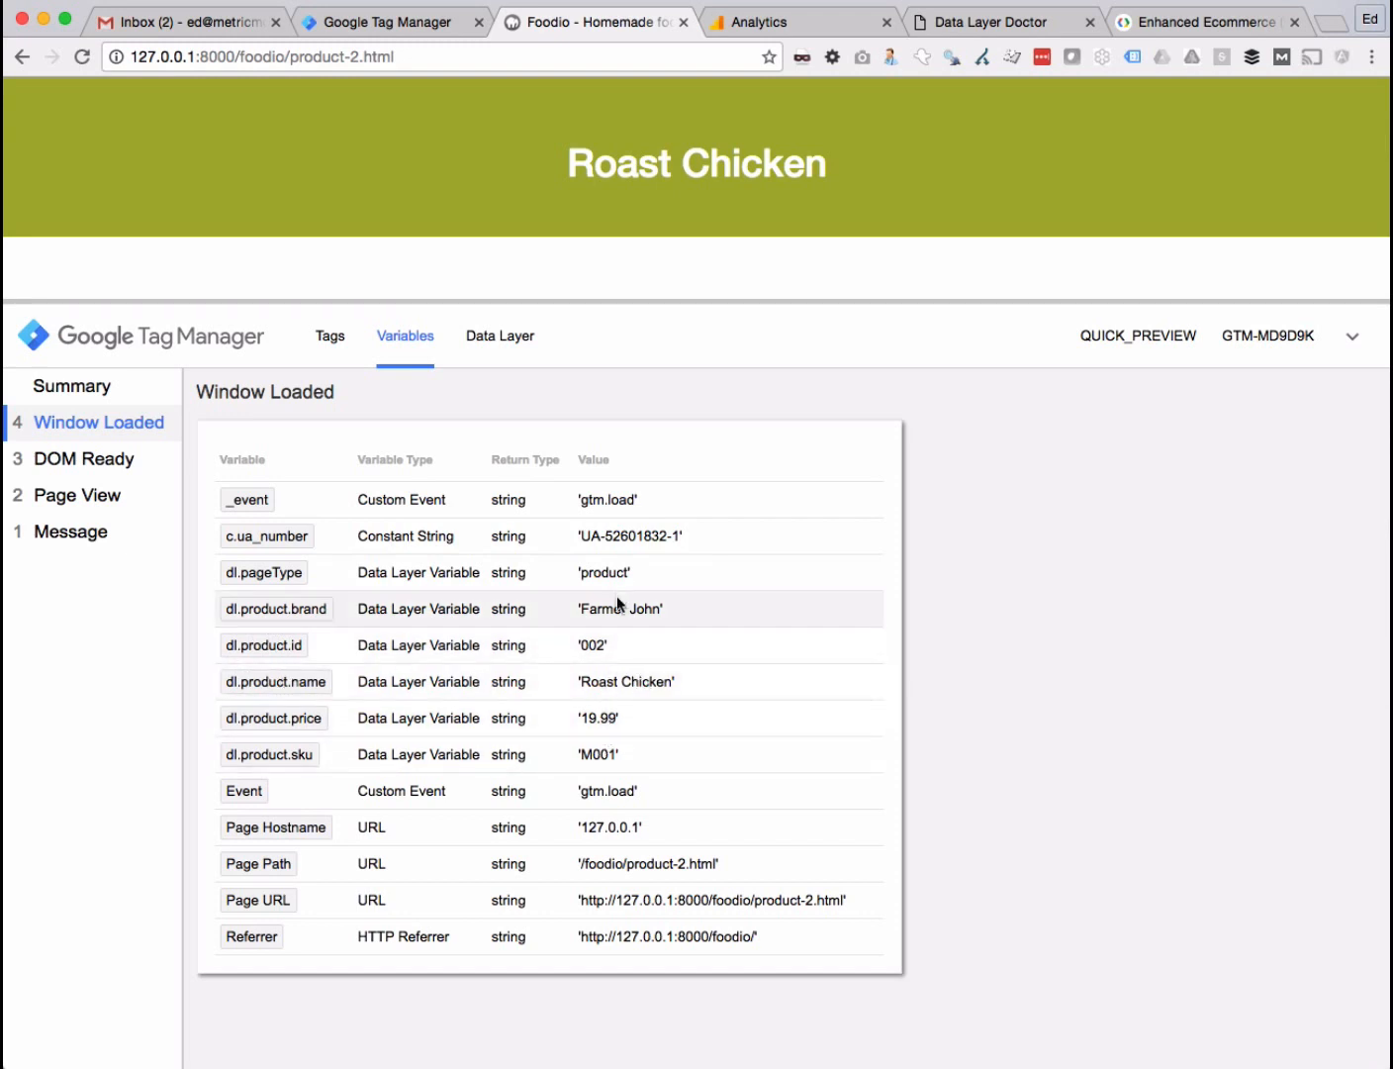
- Compare the previewed variable values with the dataLayer block of product-2.html in the code editor
key("super+Tab")
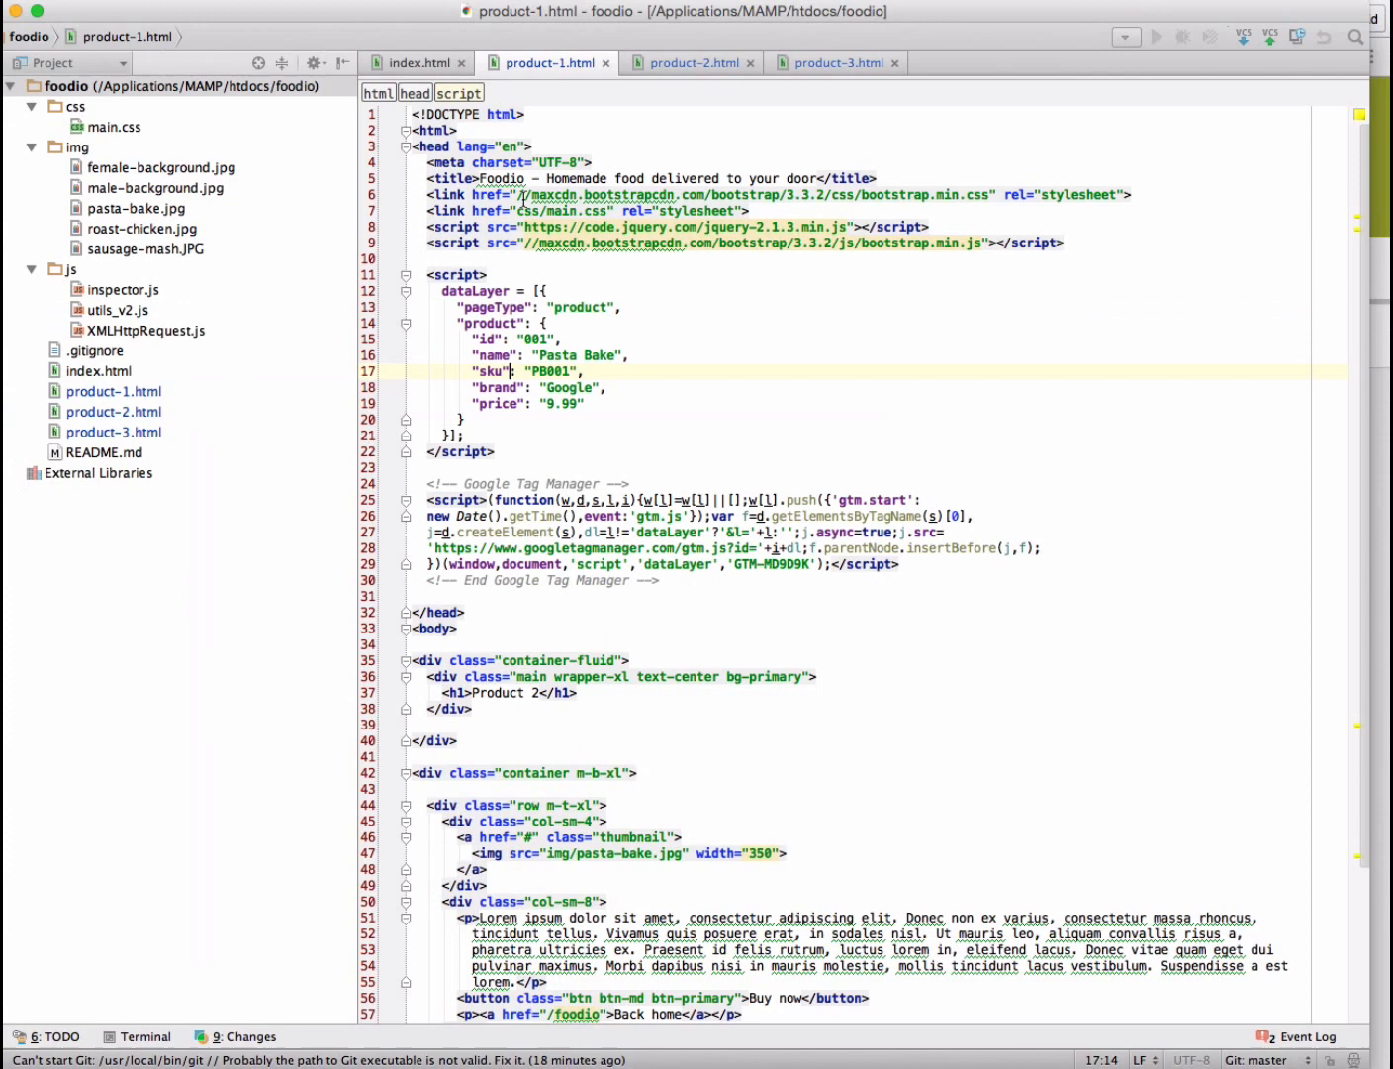
left_click(646, 70)
left_click_drag(462, 419, 412, 294)
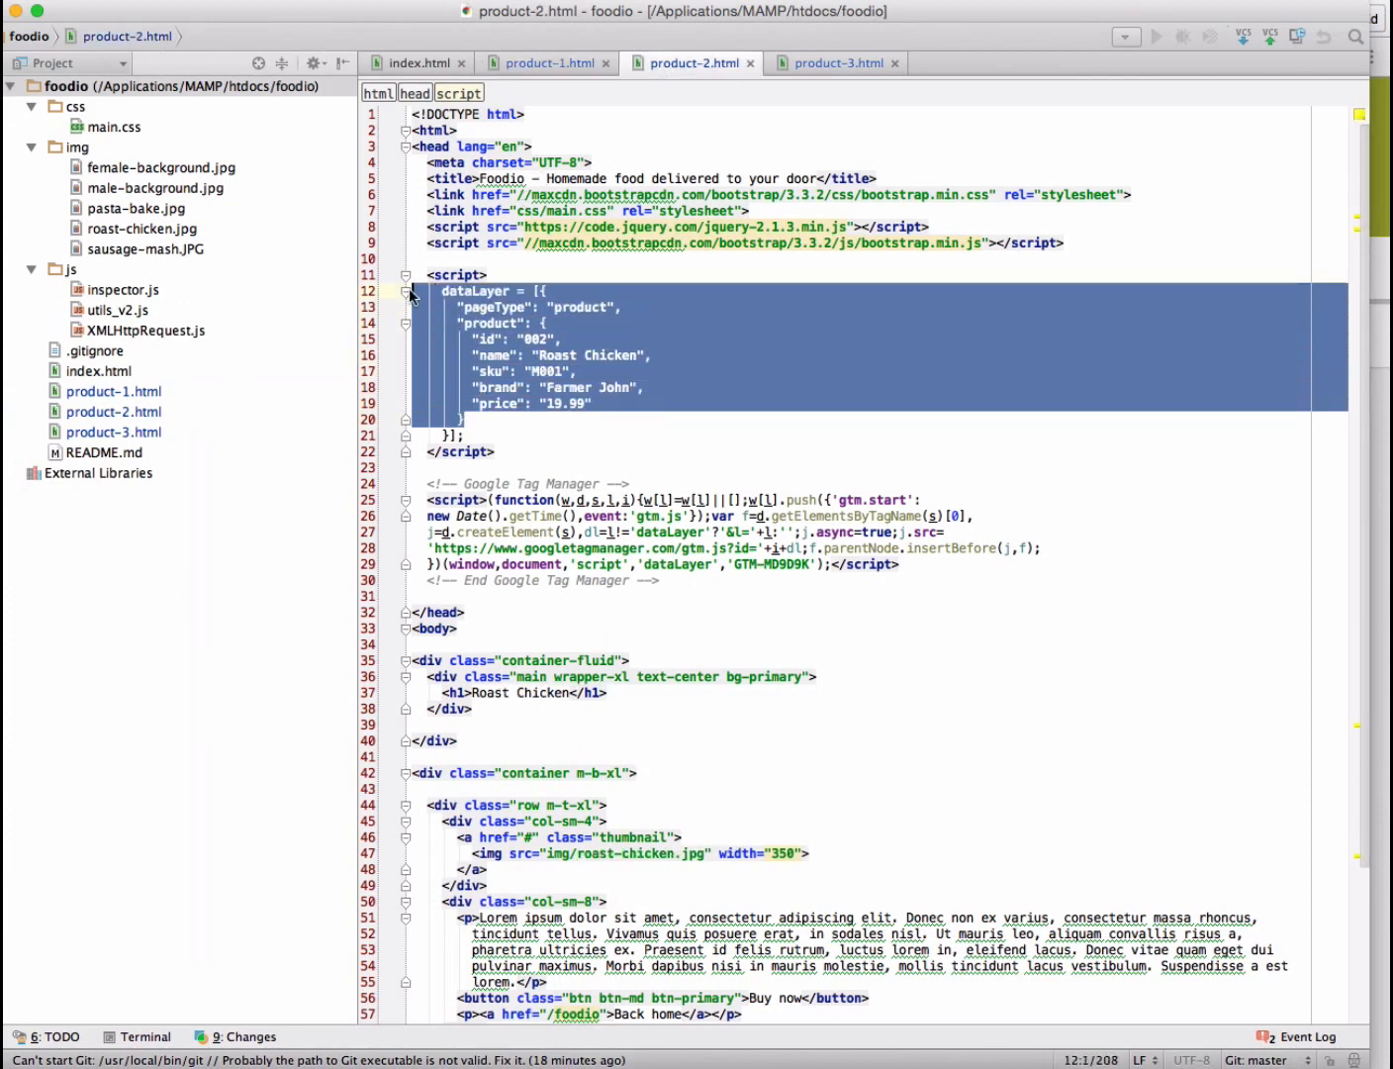
left_click(467, 310)
key("super+Tab")
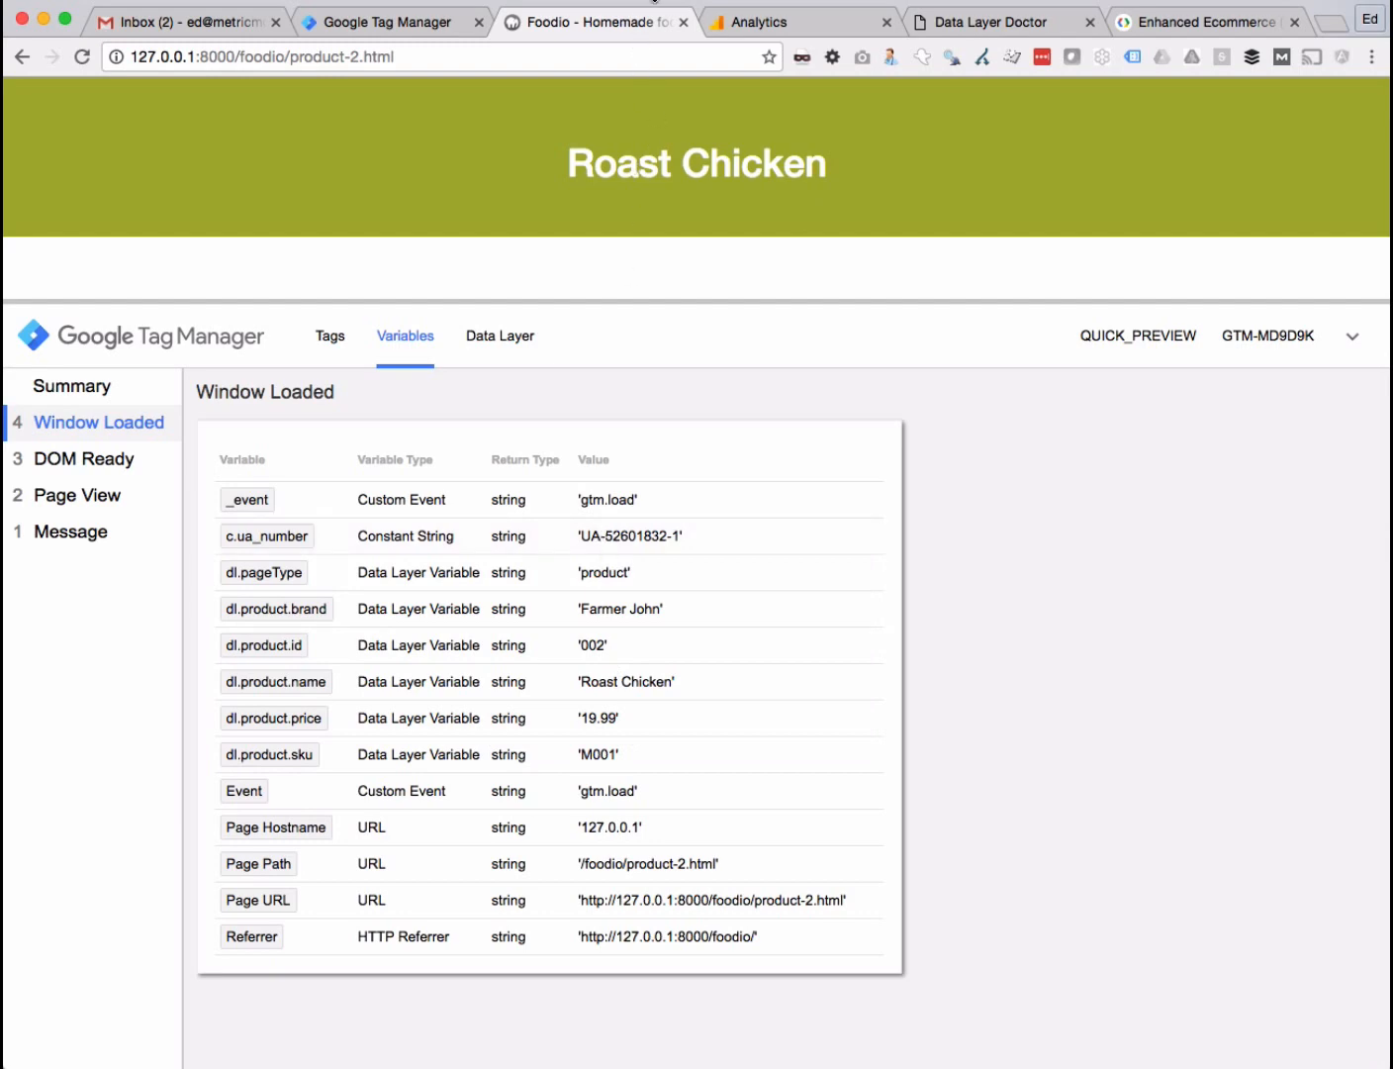
- Examine the detail object in the Measuring Views of Product Details example of the Enhanced Ecommerce guide
left_click(1148, 22)
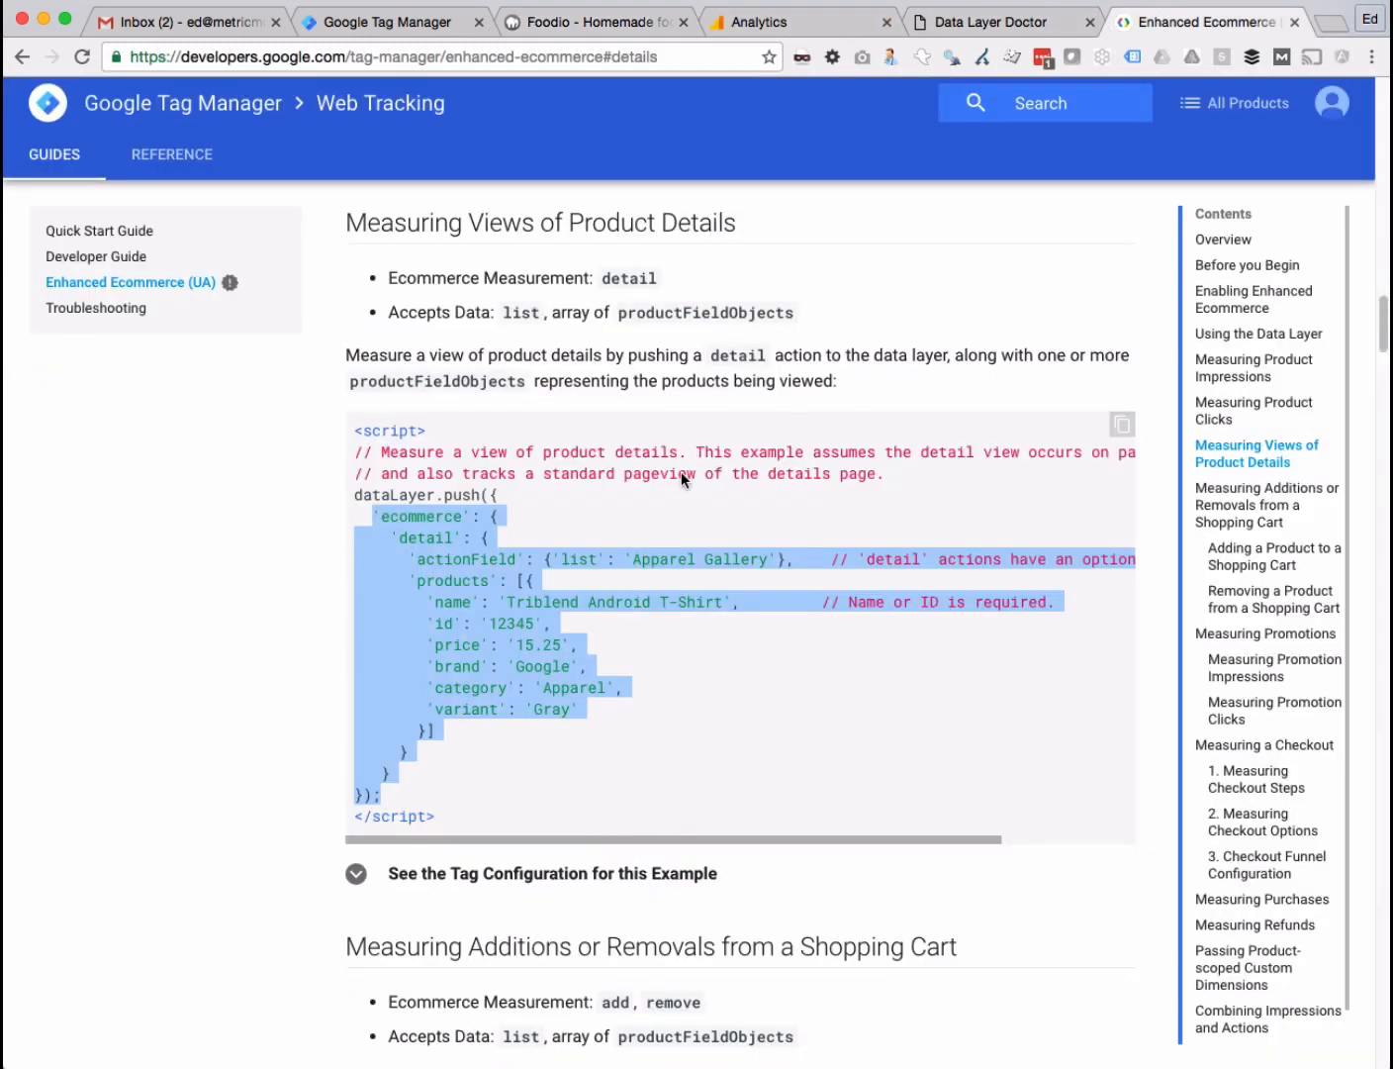
left_click(412, 588)
left_click_drag(400, 536, 592, 744)
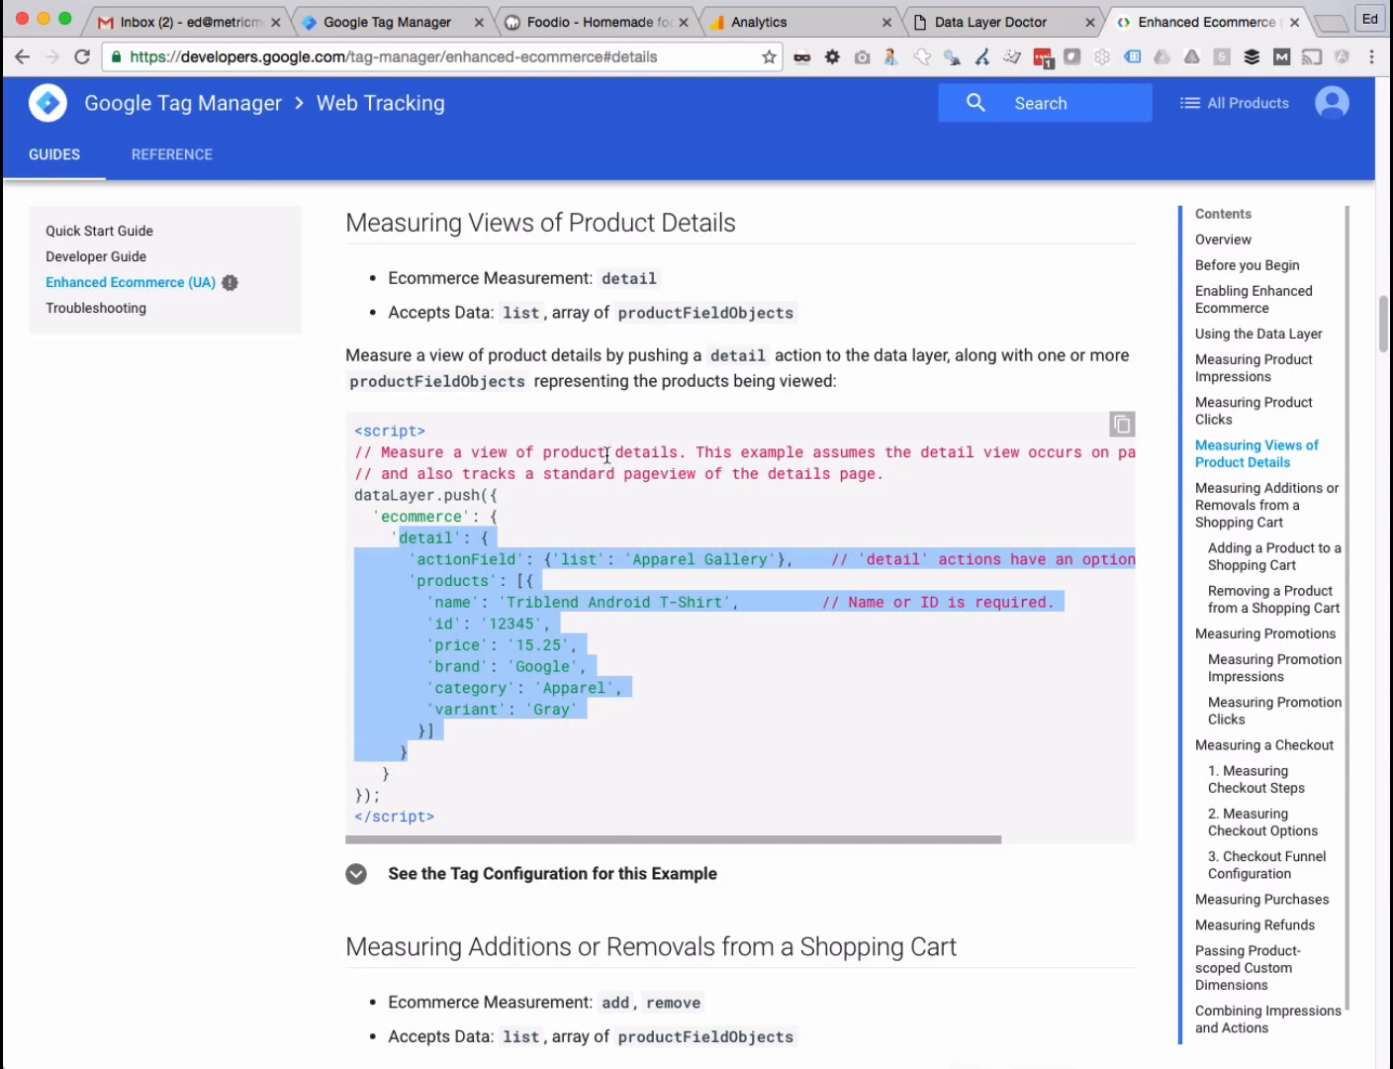
- Create a new user-defined variable in Google Tag Manager and name it l.ee.productDetailView
left_click(627, 22)
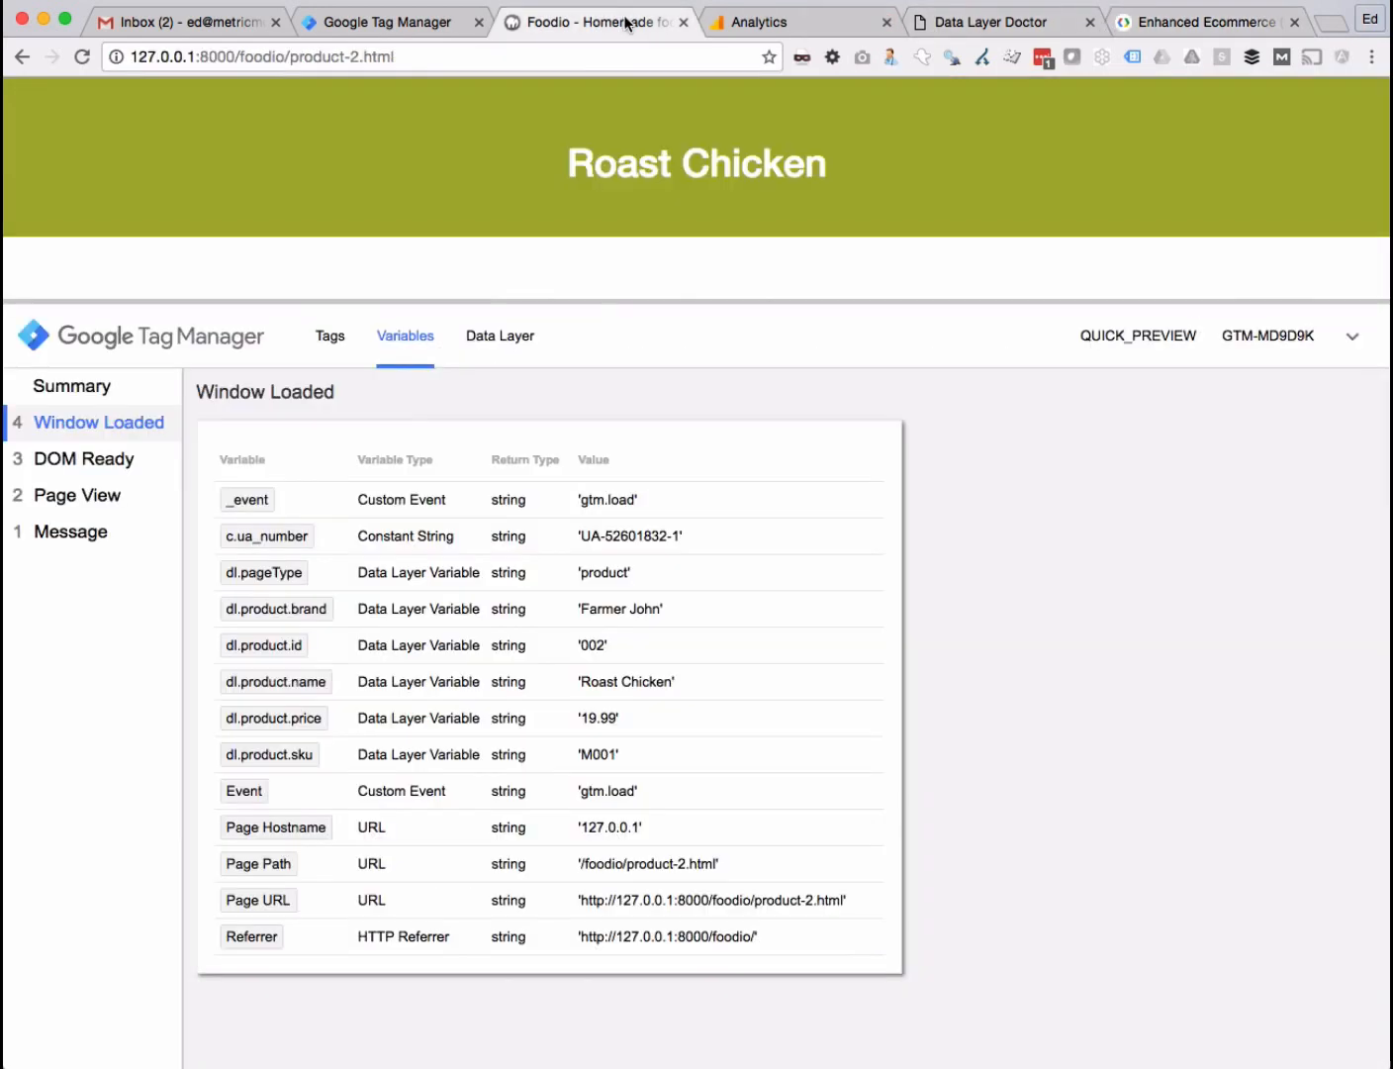
left_click(430, 13)
scroll(504, 465, "down", 2)
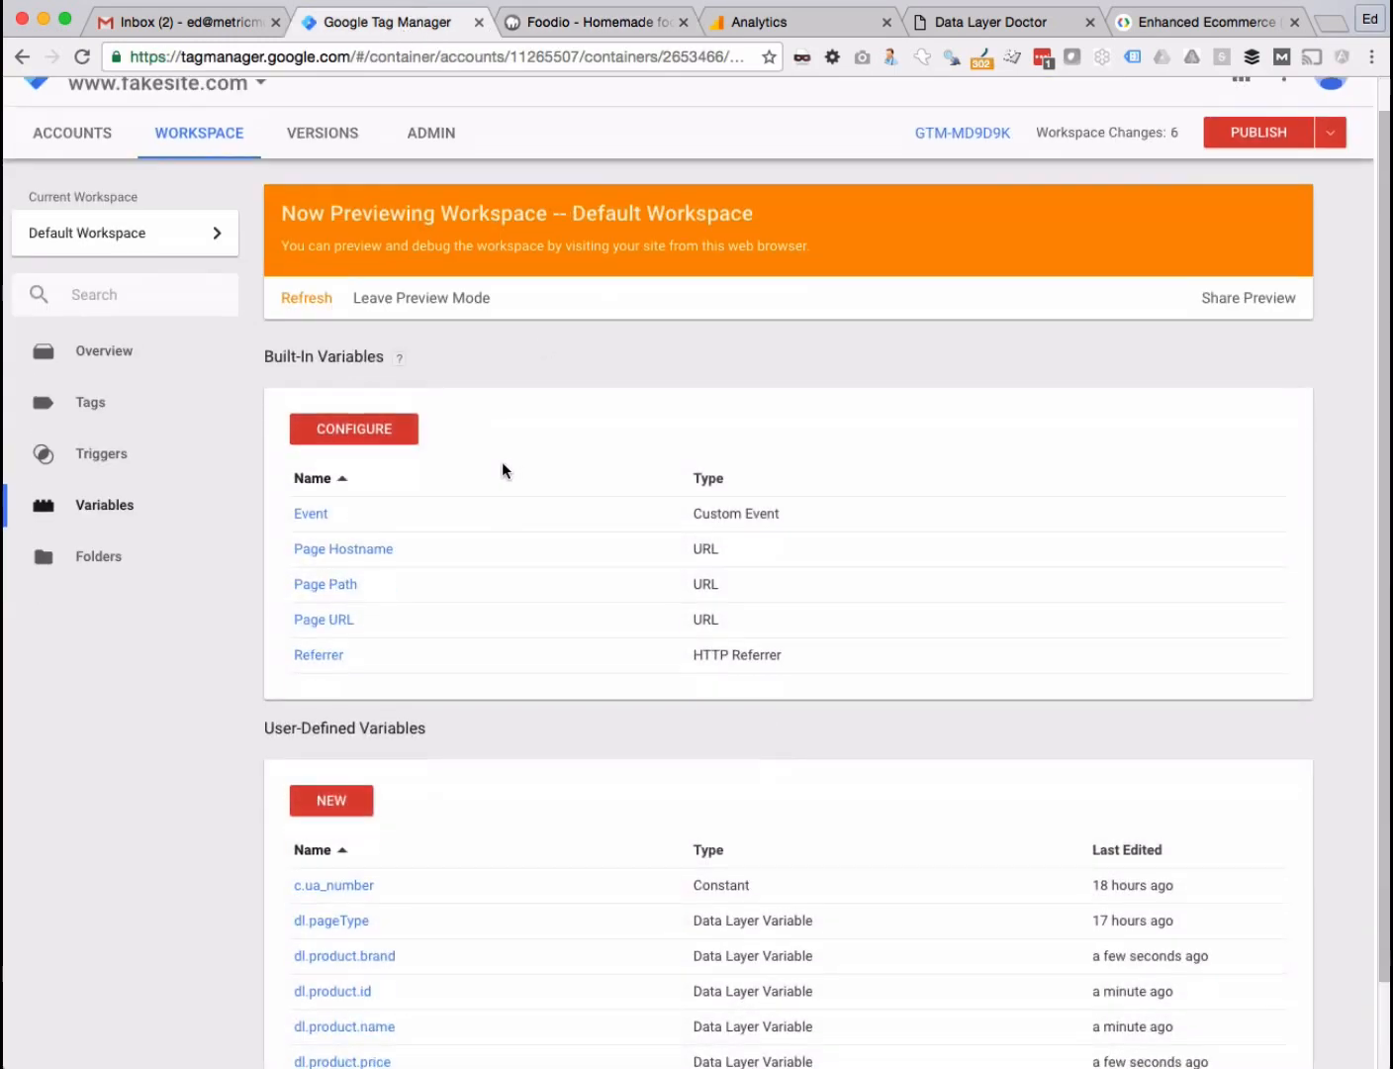
scroll(471, 564, "down", 1)
left_click(351, 712)
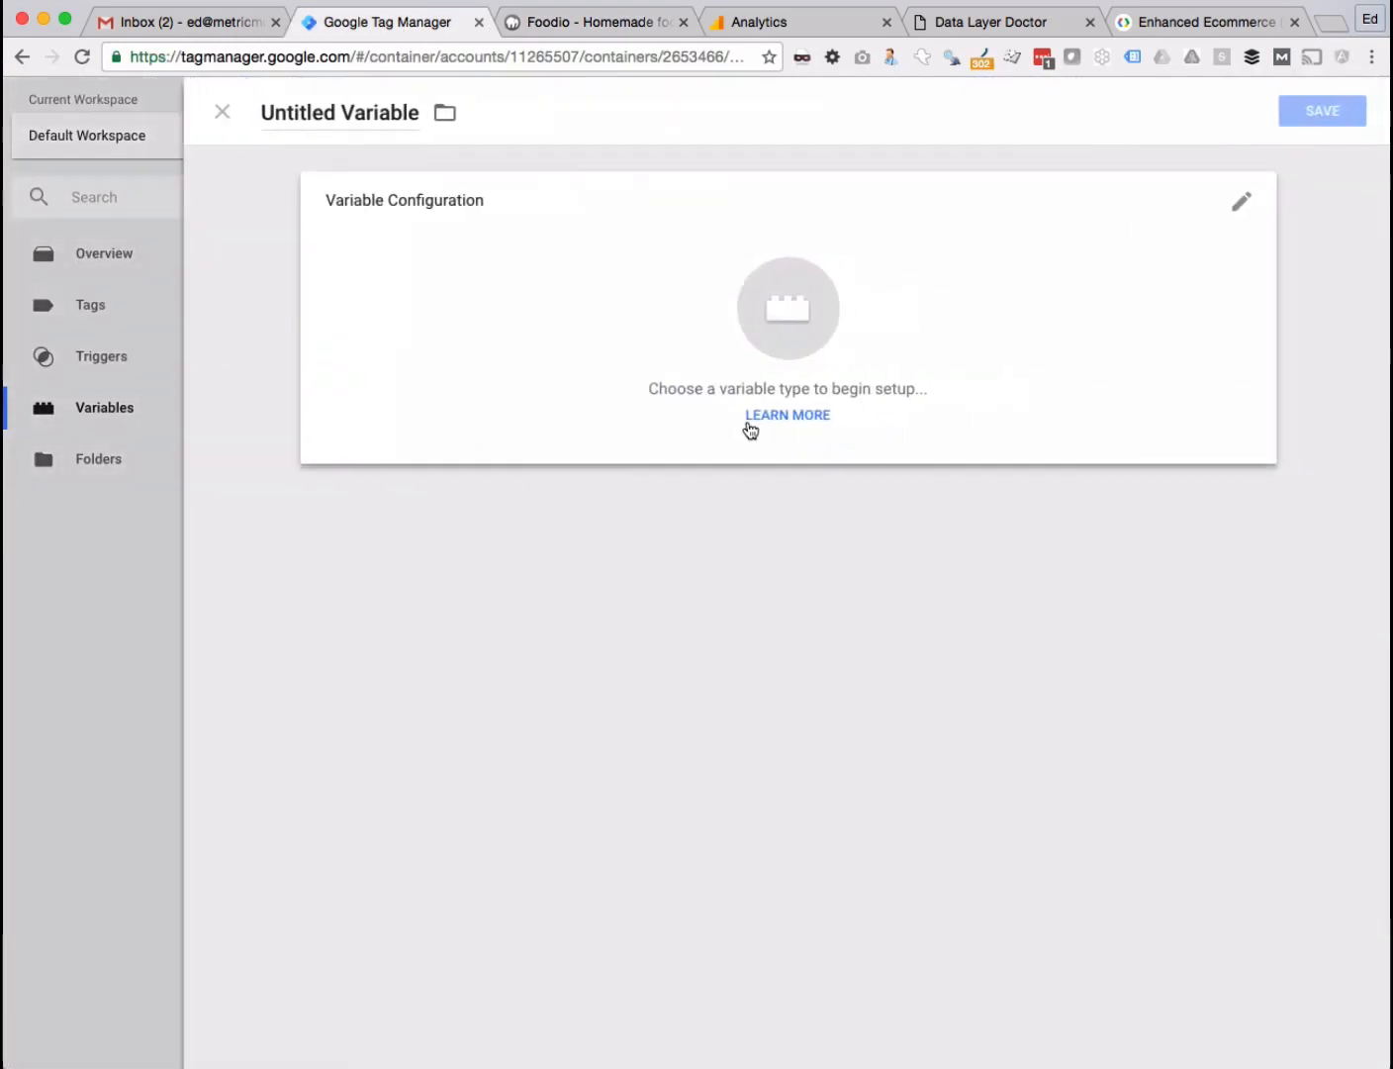
triple_click(365, 115)
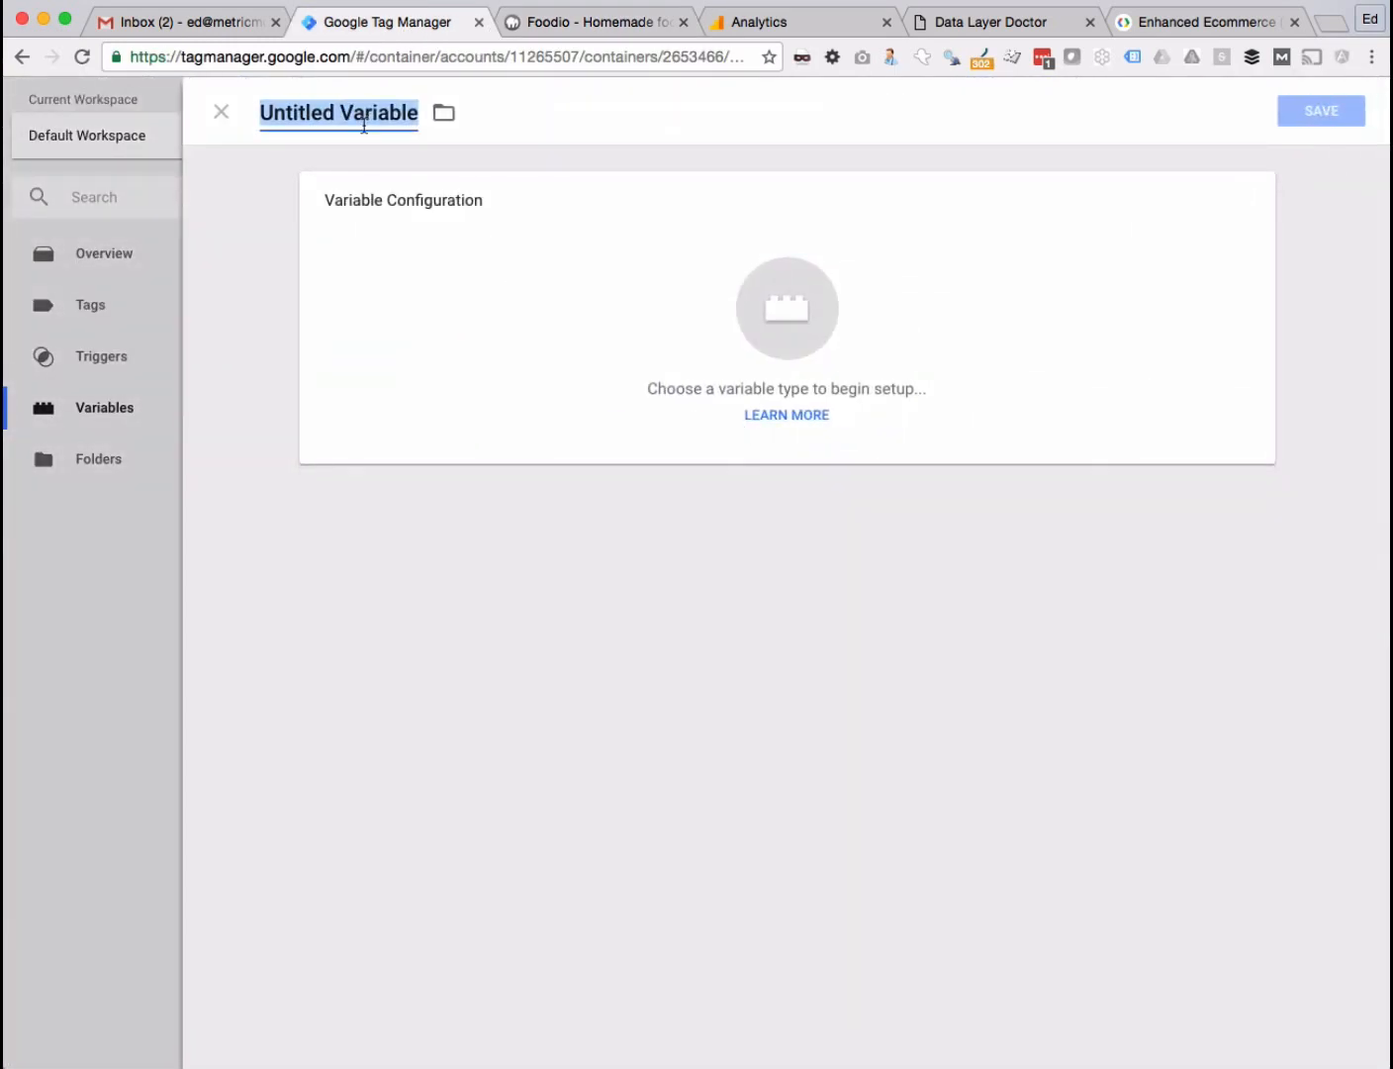
key("BackSpace")
type("l.")
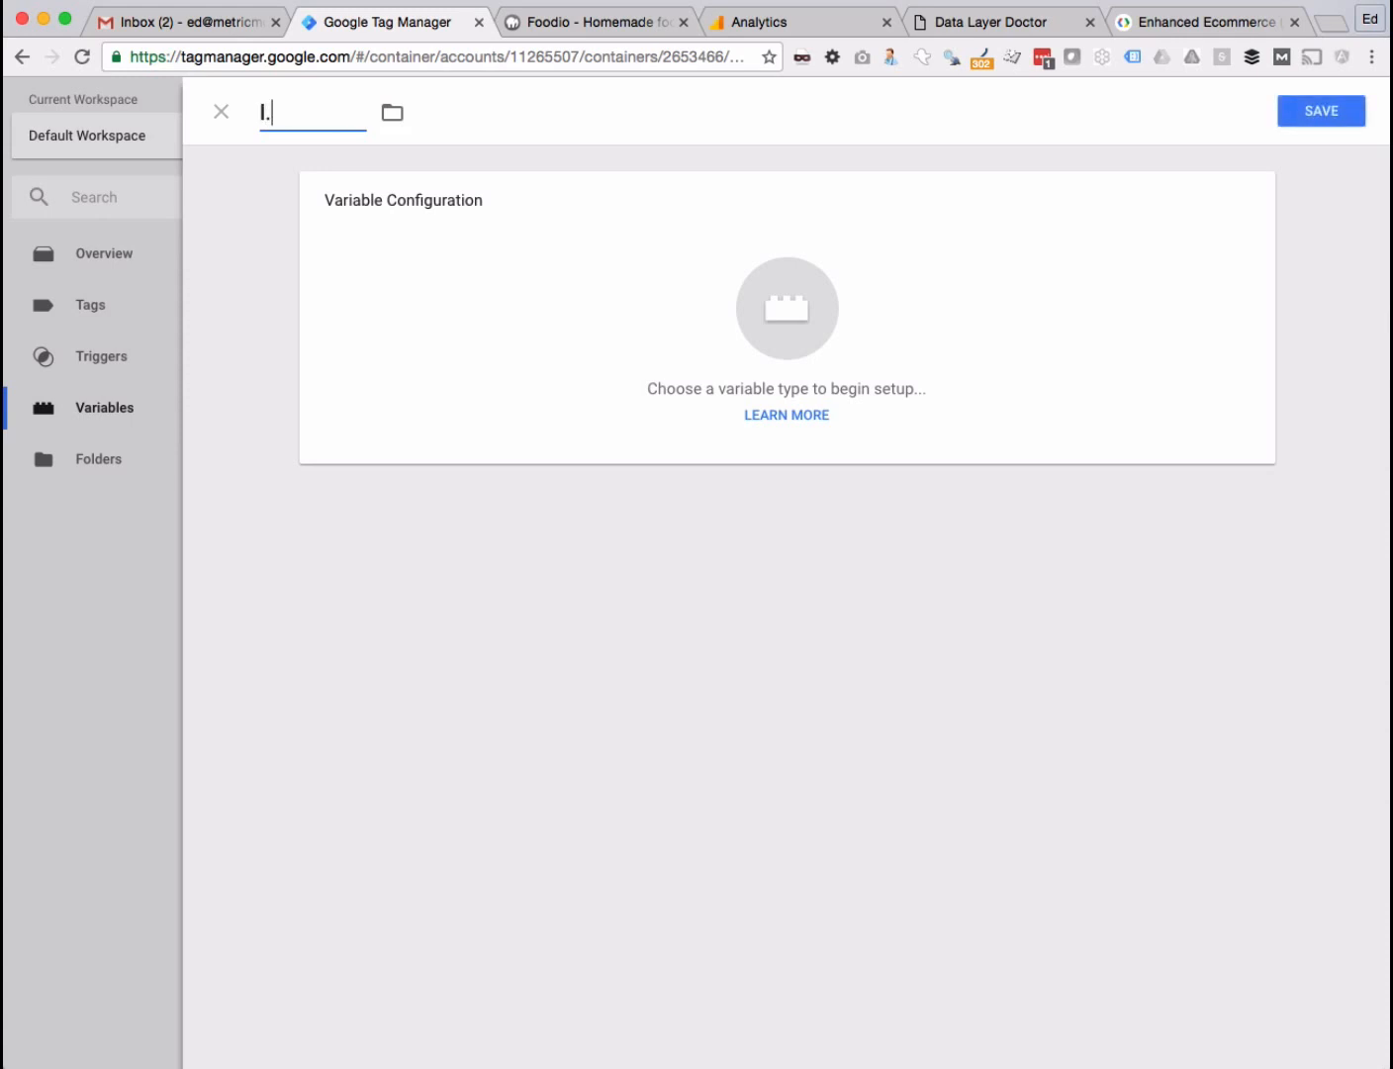
type("ee.productDetailVi")
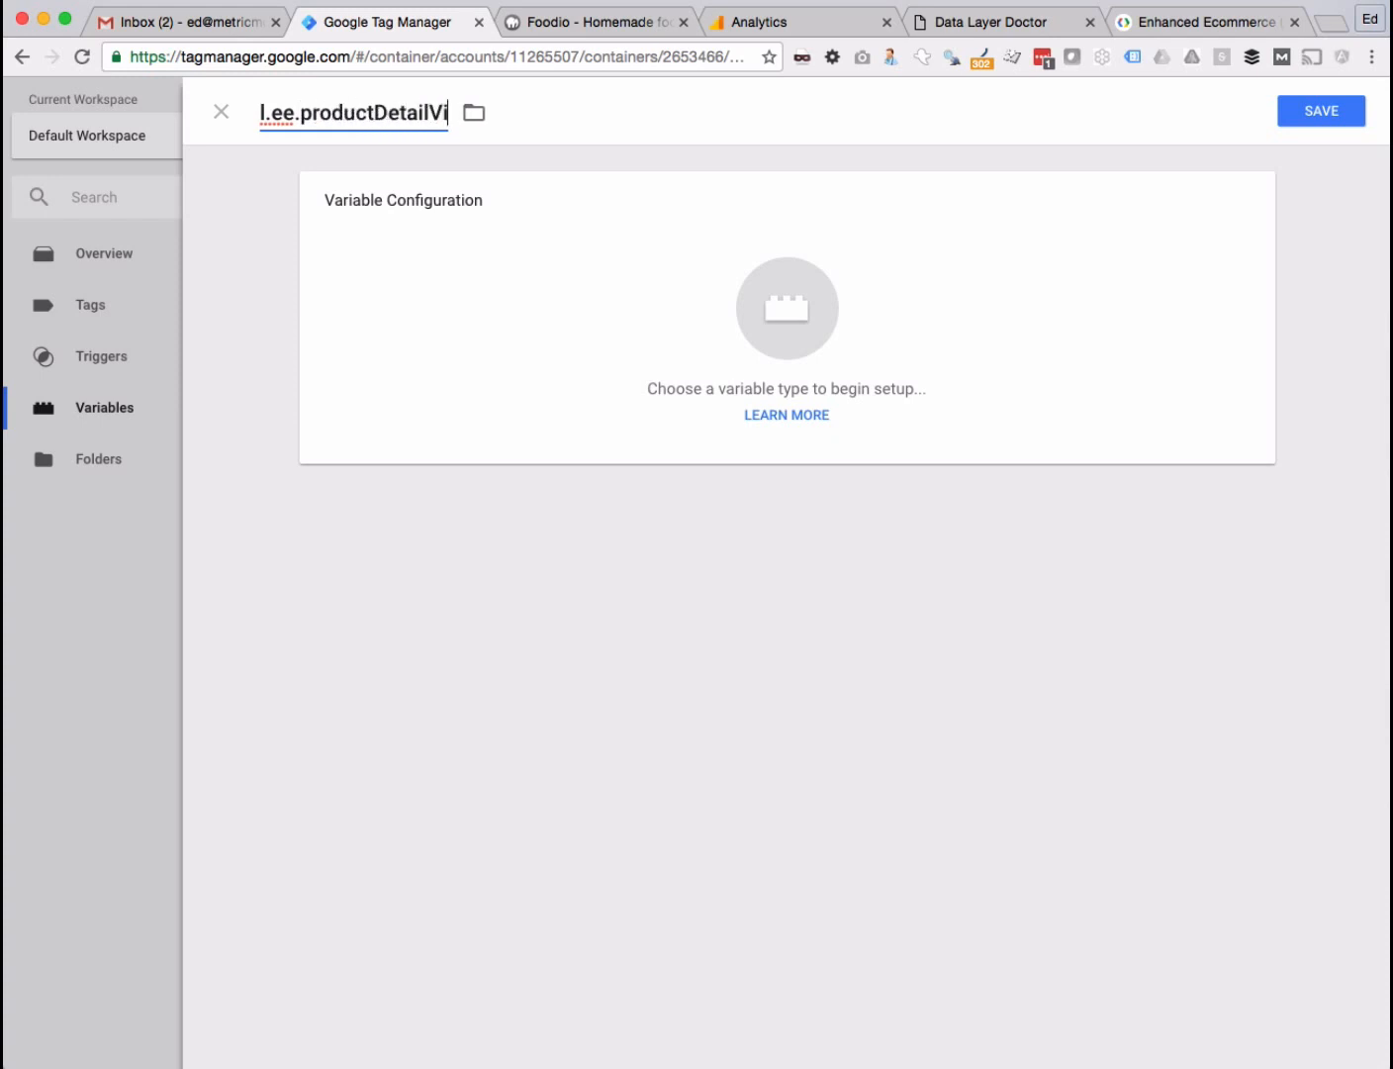
type("ew")
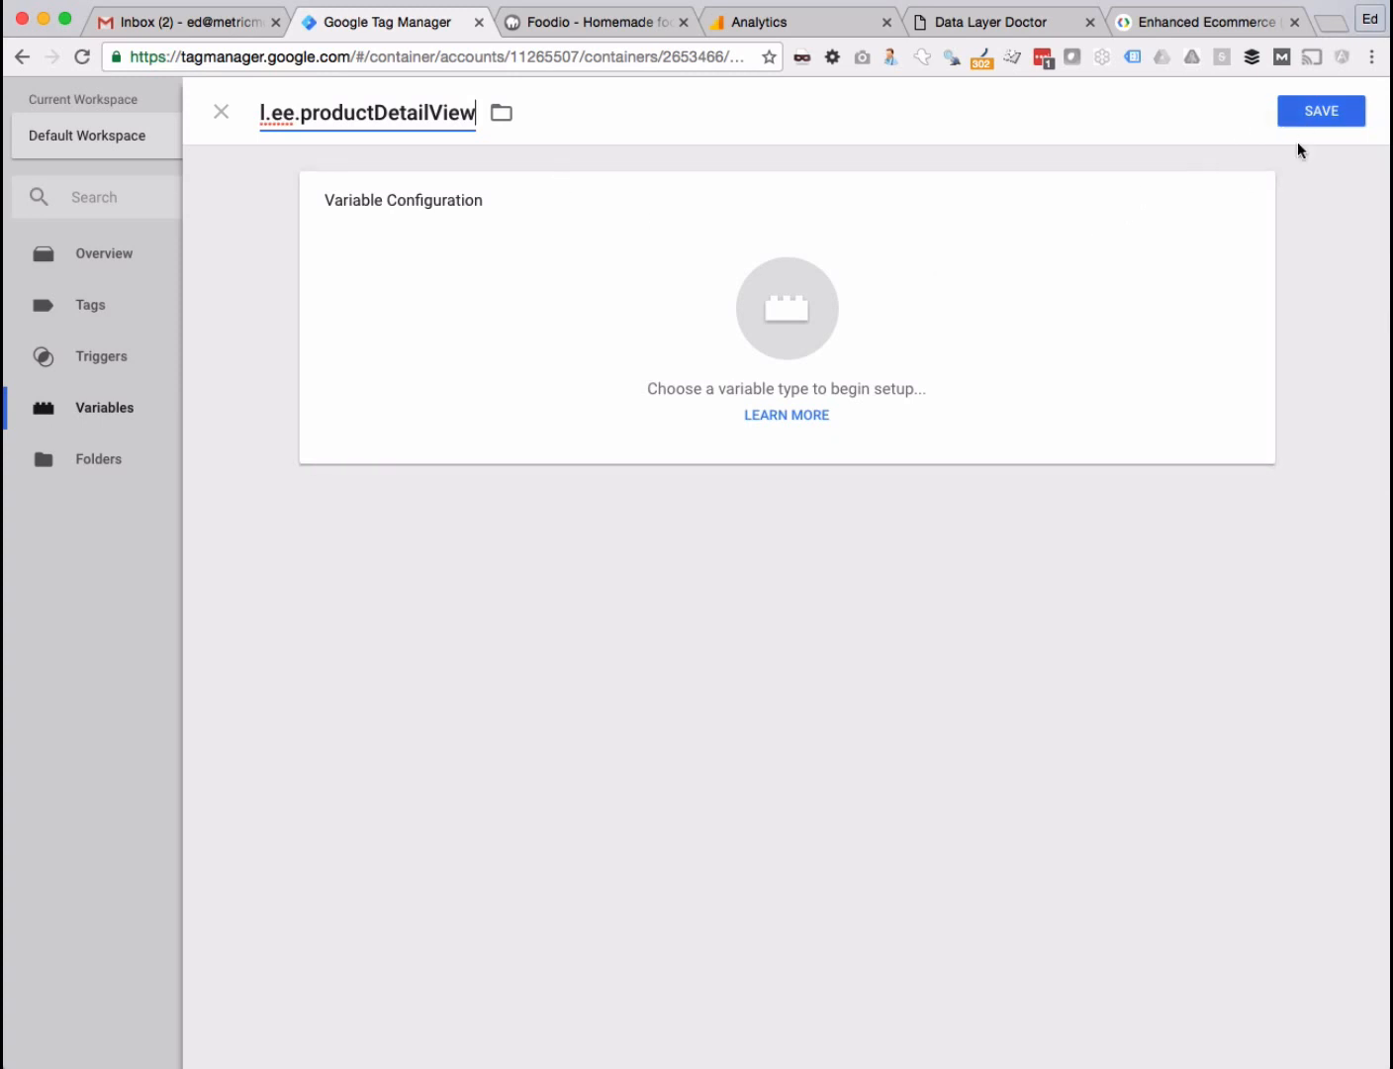
- Set the variable type of l.ee.productDetailView to Custom JavaScript
left_click(1235, 205)
left_click(1233, 205)
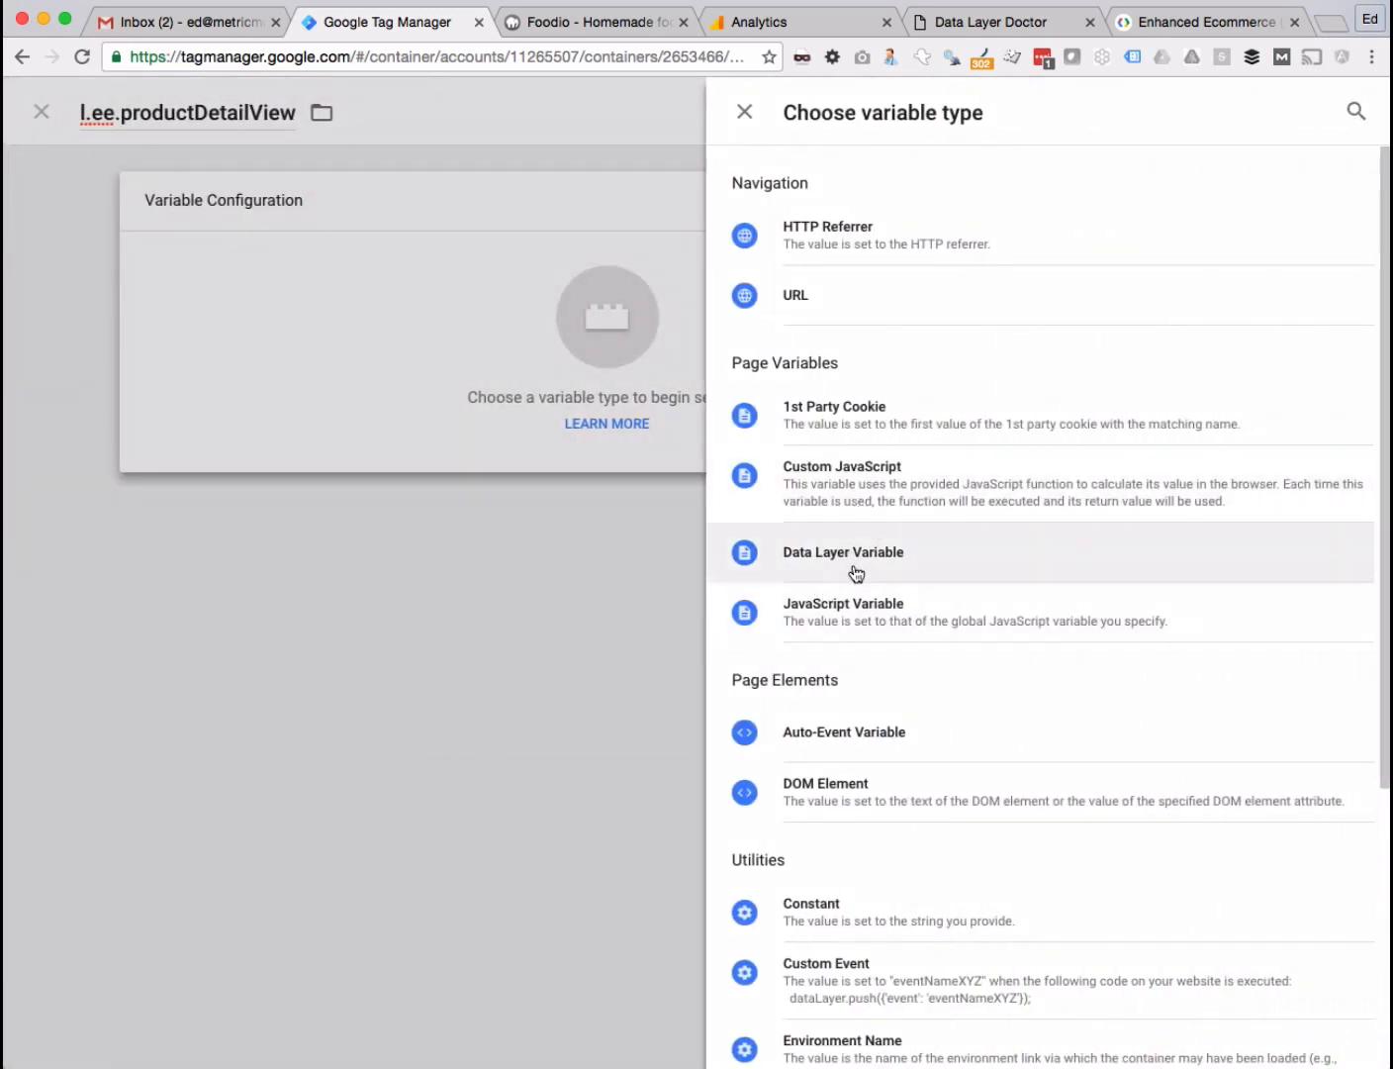
left_click(850, 484)
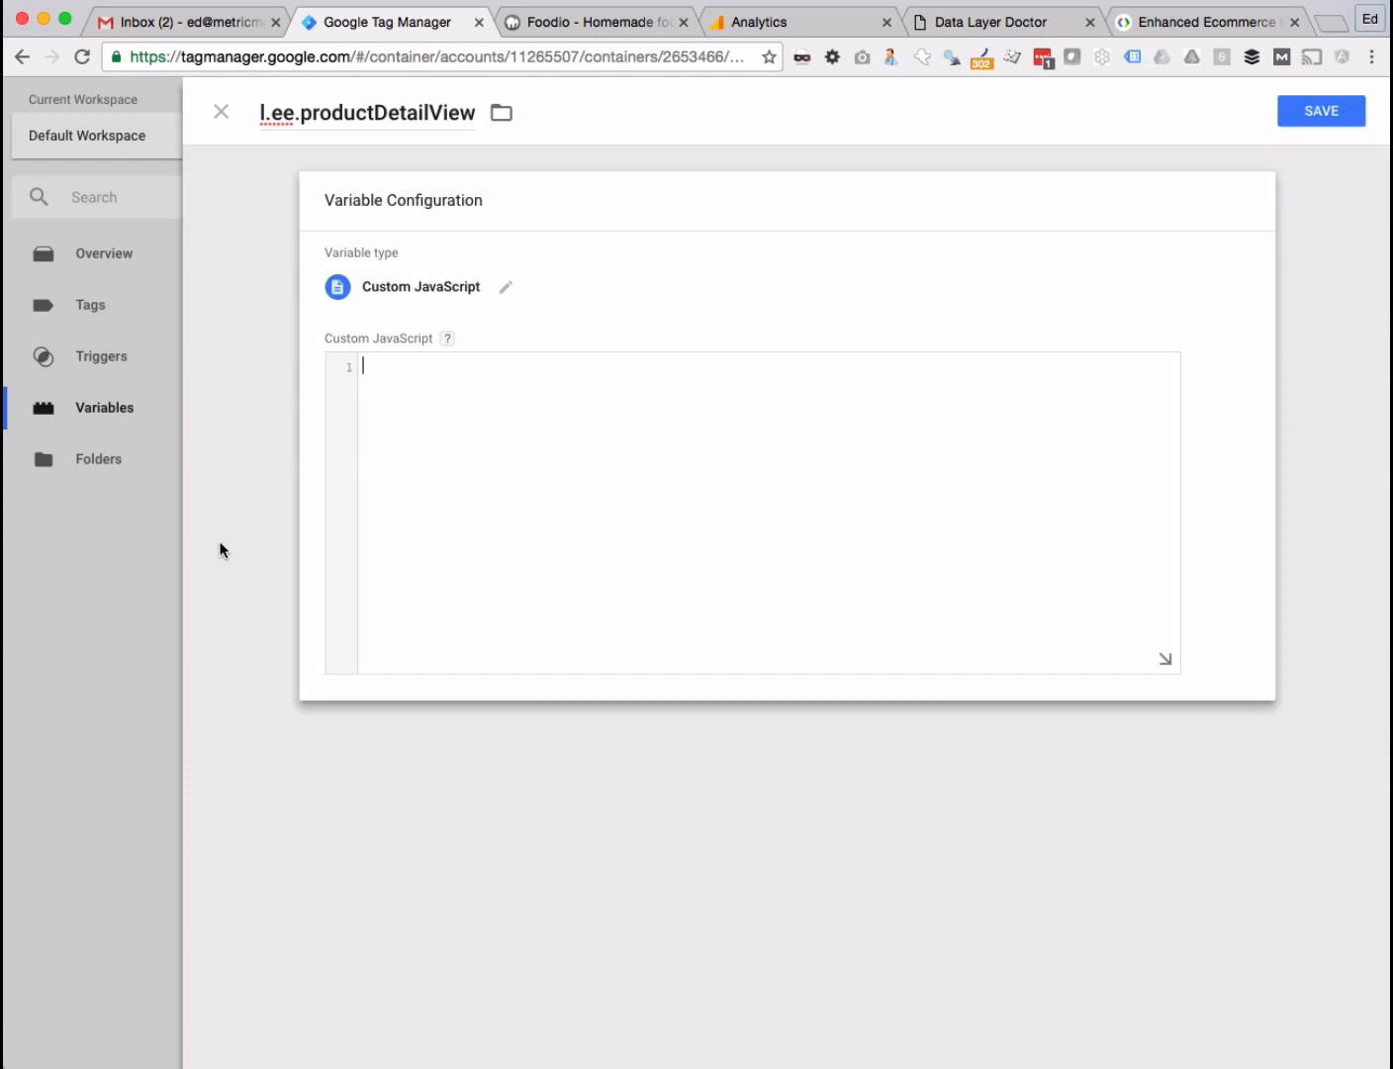
- Copy the whole ecommerceData function from the ecom file in the text editor into the Custom JavaScript code of l.ee.productDetailView
key("super+Tab")
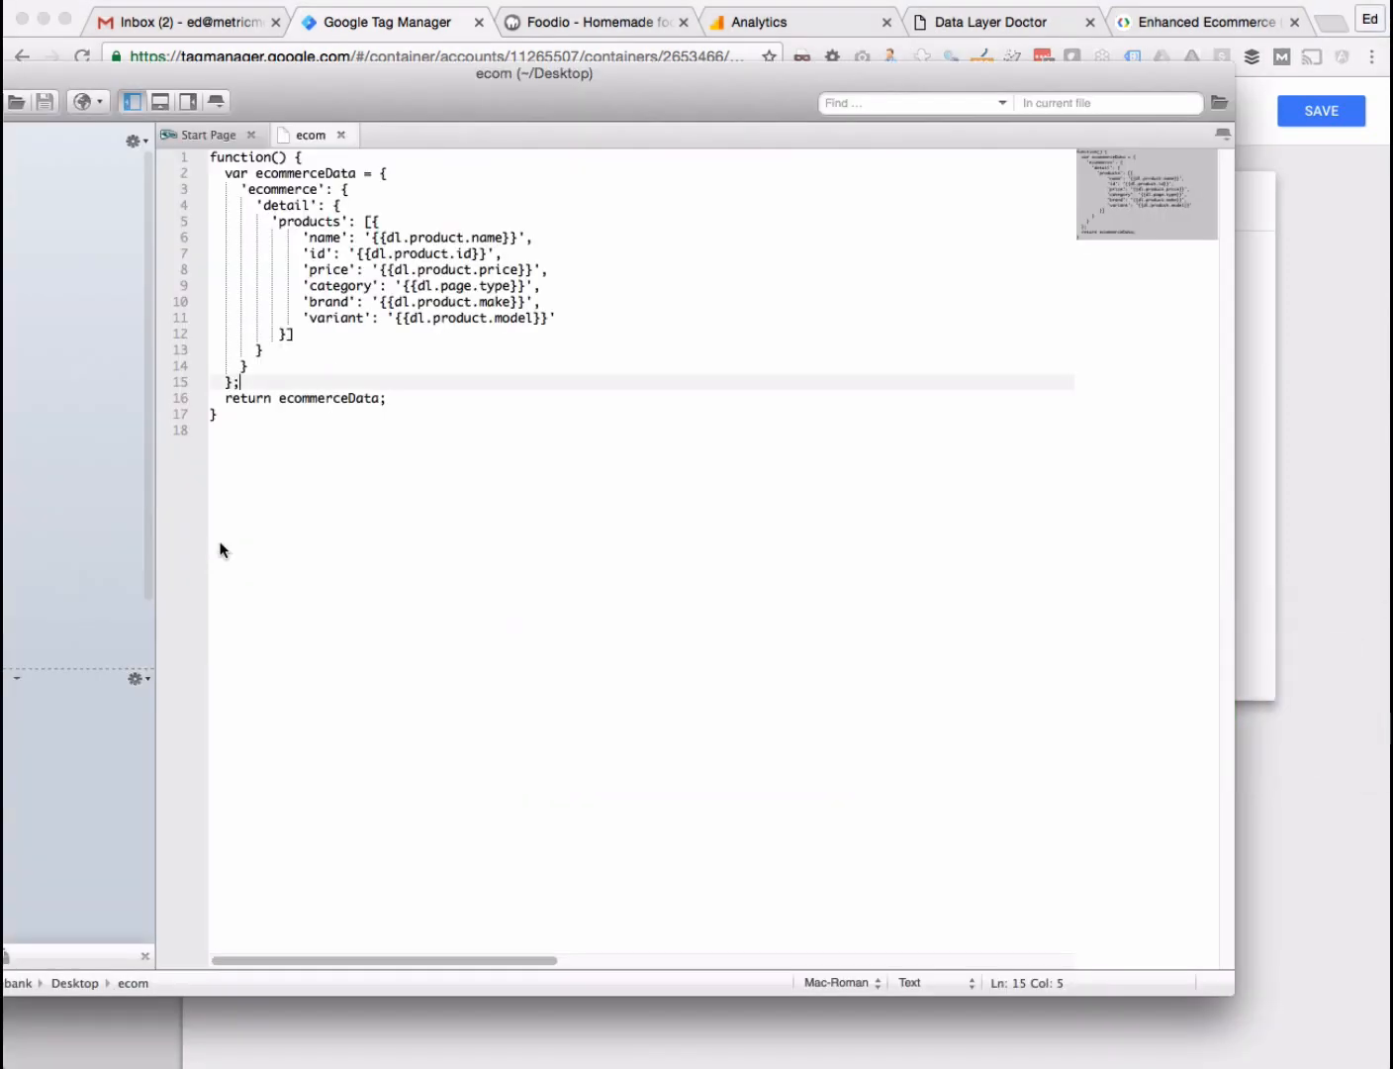
left_click(325, 365)
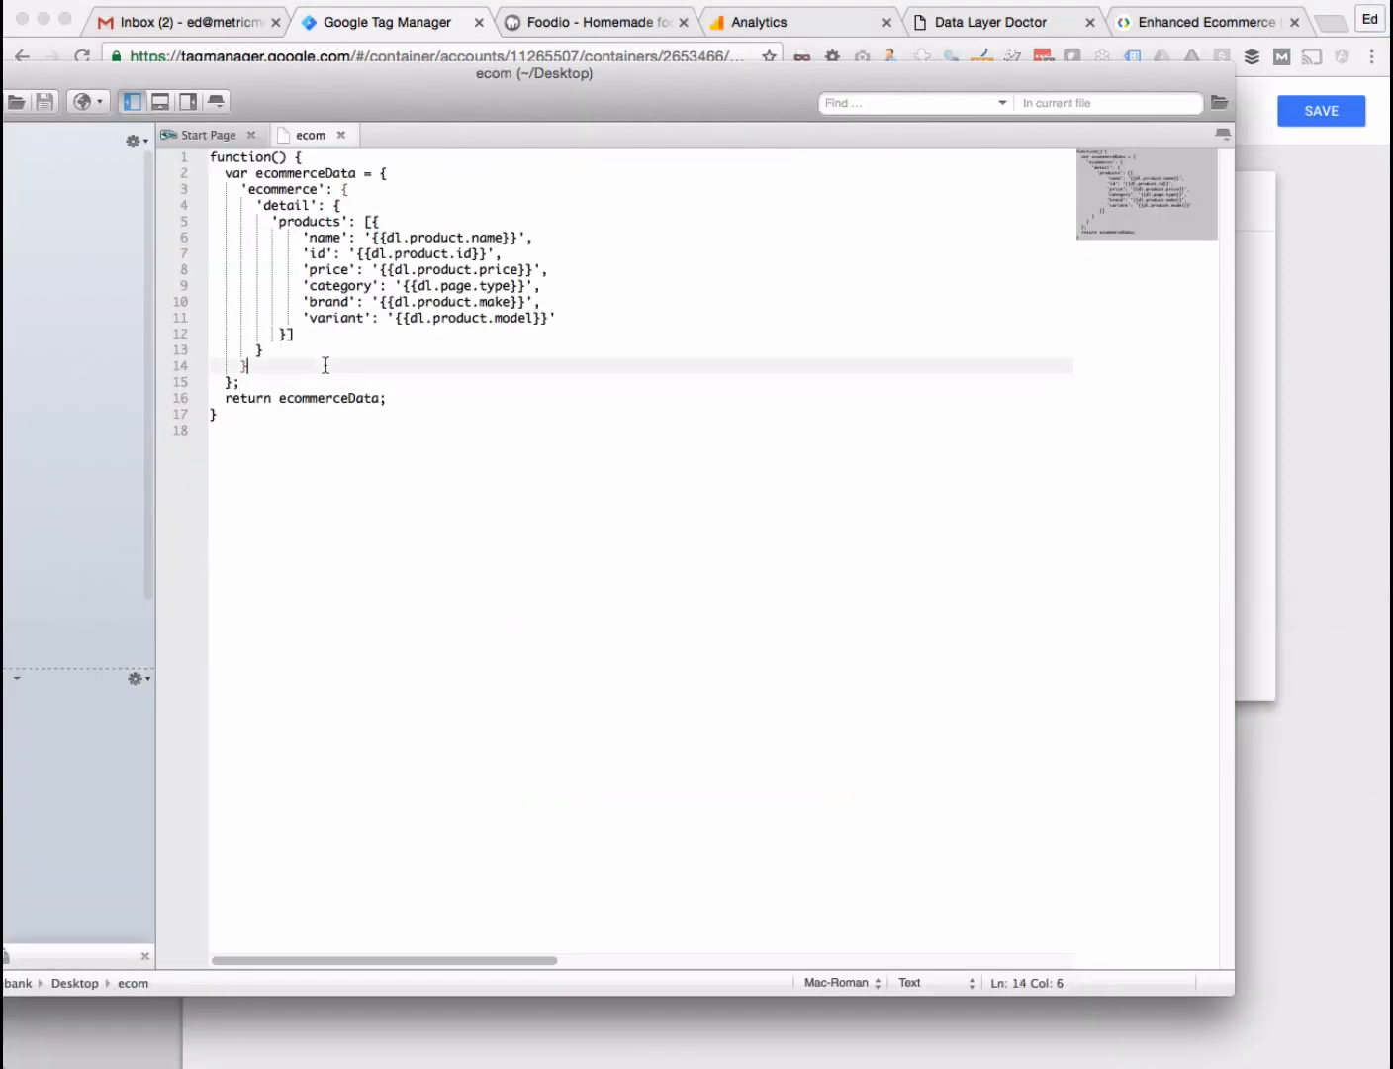
left_click_drag(283, 448, 188, 158)
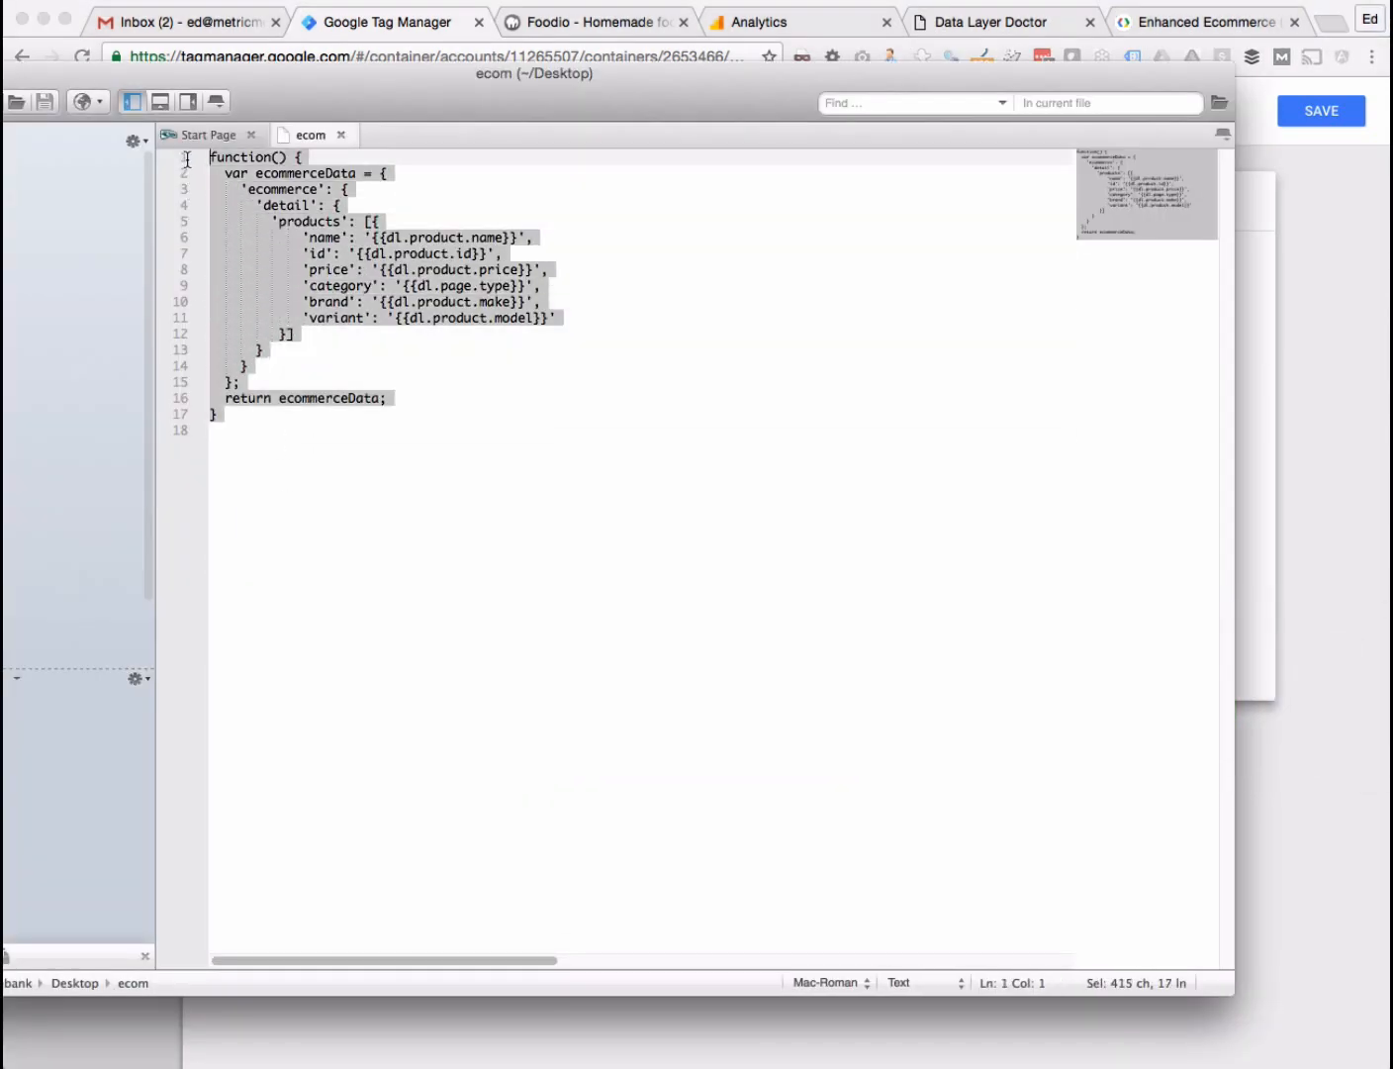
key("super+c")
key("super+Tab")
left_click(462, 410)
key("super+v")
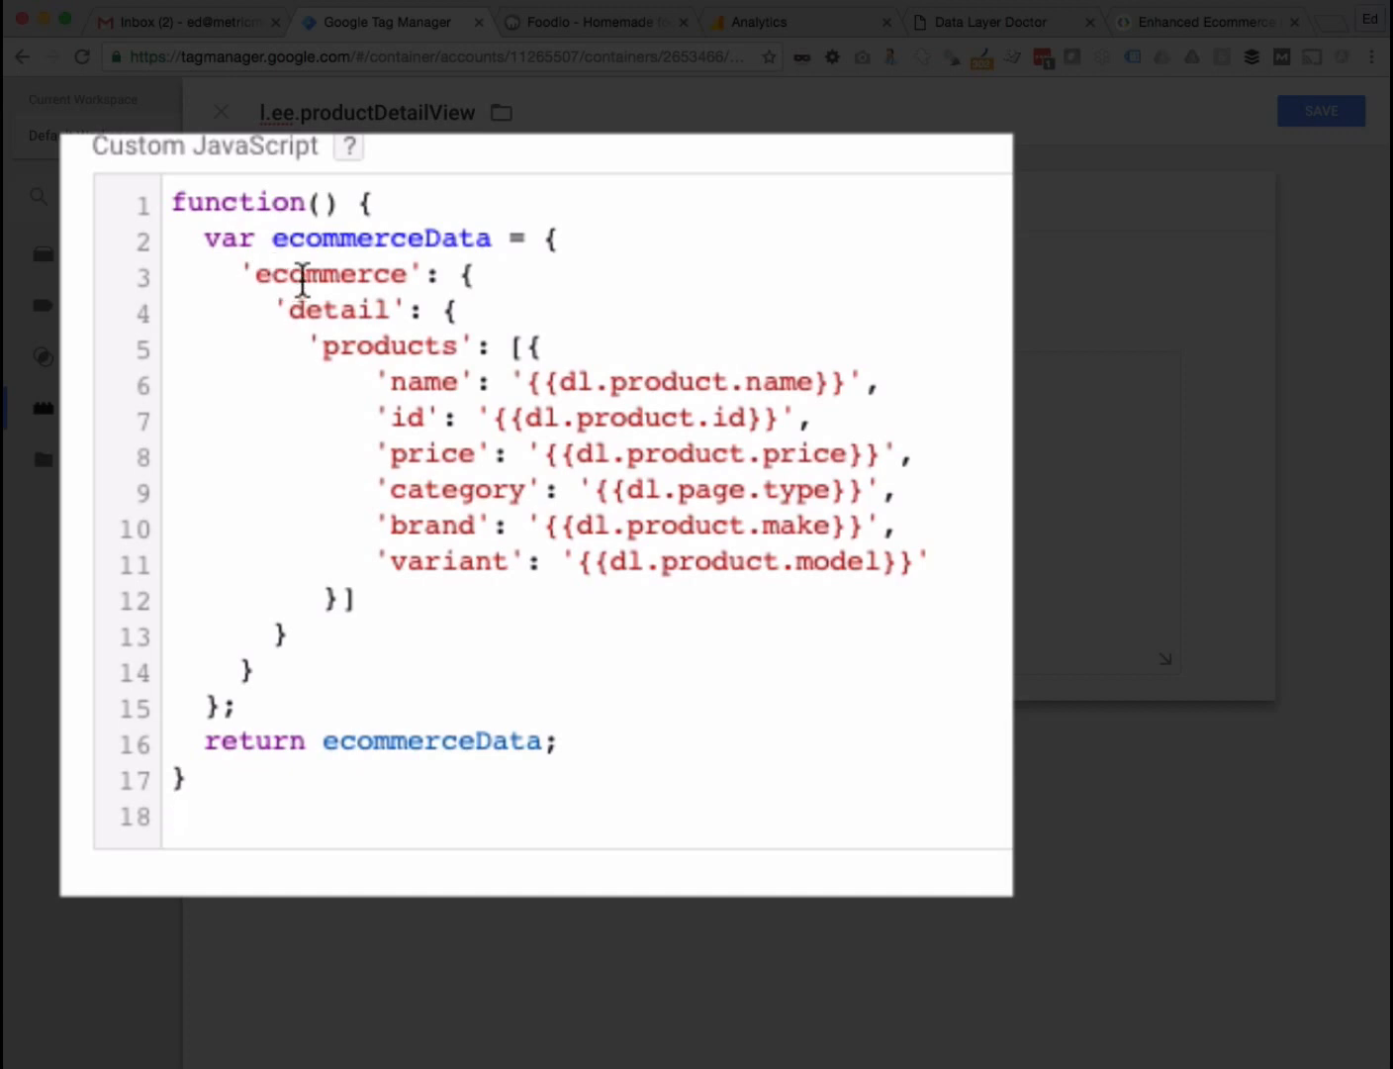
left_click_drag(301, 278, 848, 629)
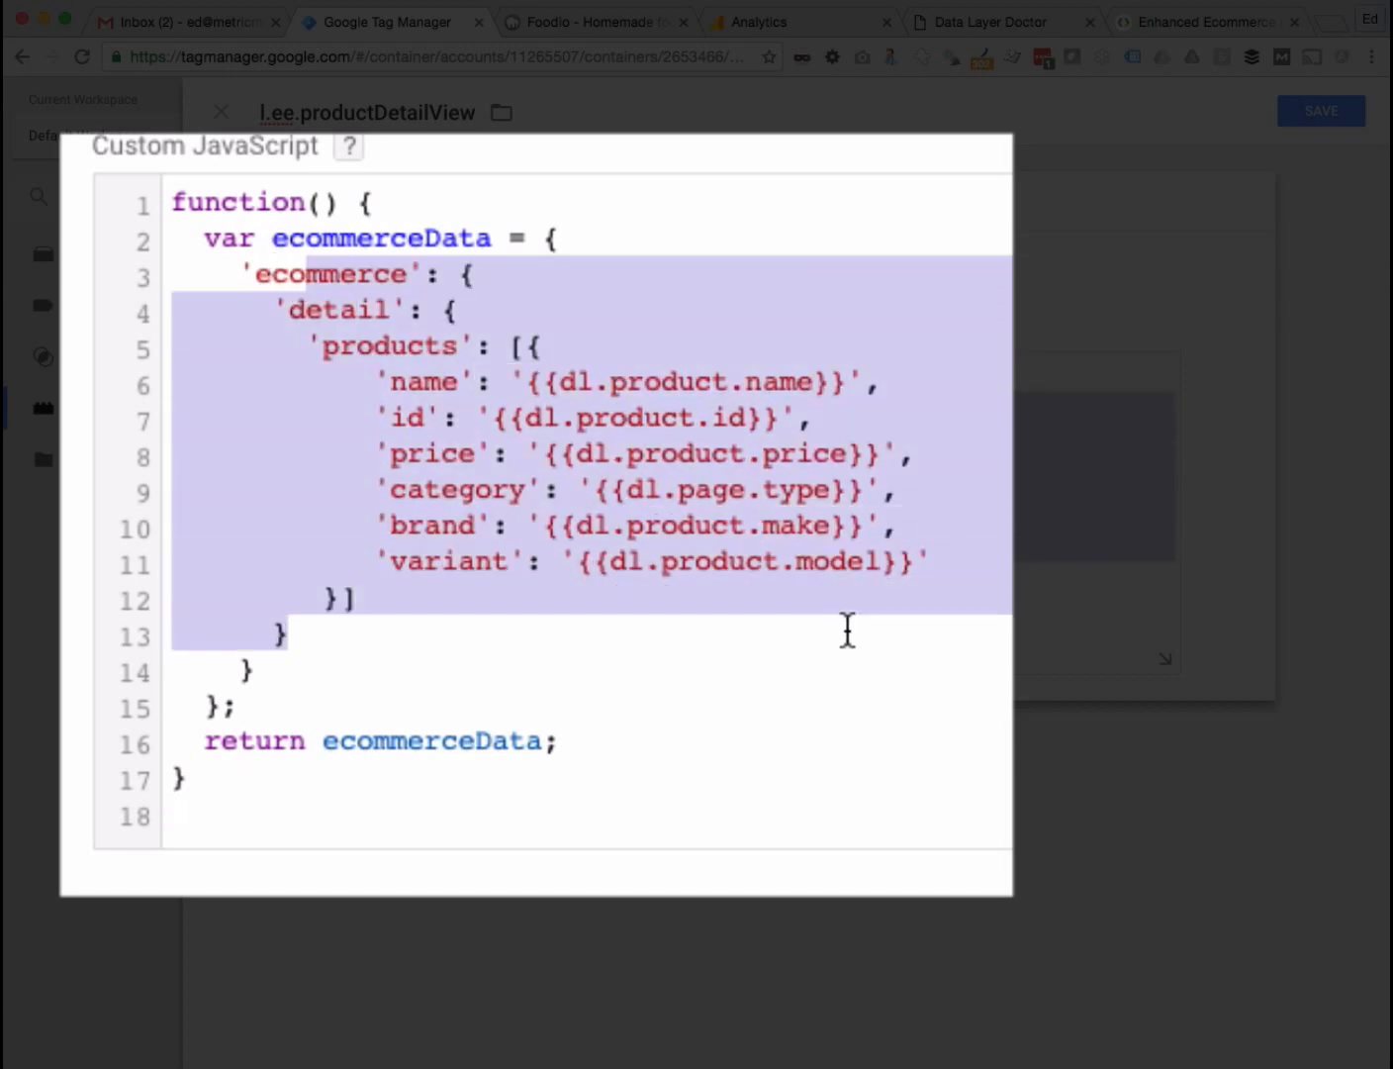
- Compare the actionField and products entries of the guide's product detail example with the products array in the l.ee.productDetailView code
left_click(1191, 25)
left_click(502, 545)
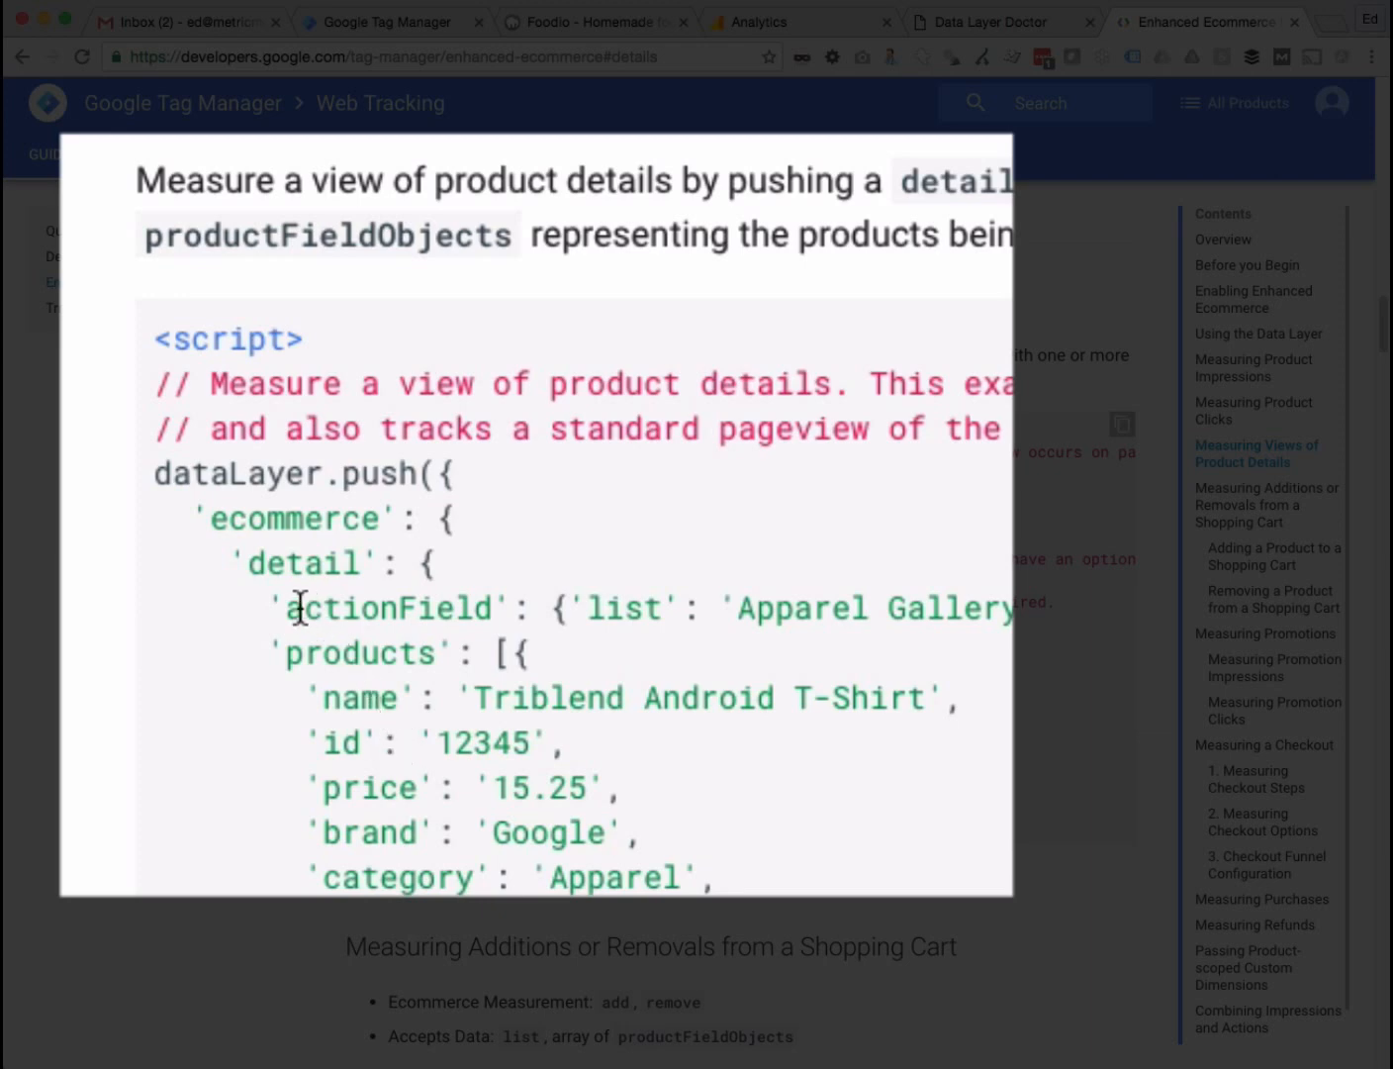
left_click_drag(285, 607, 1018, 605)
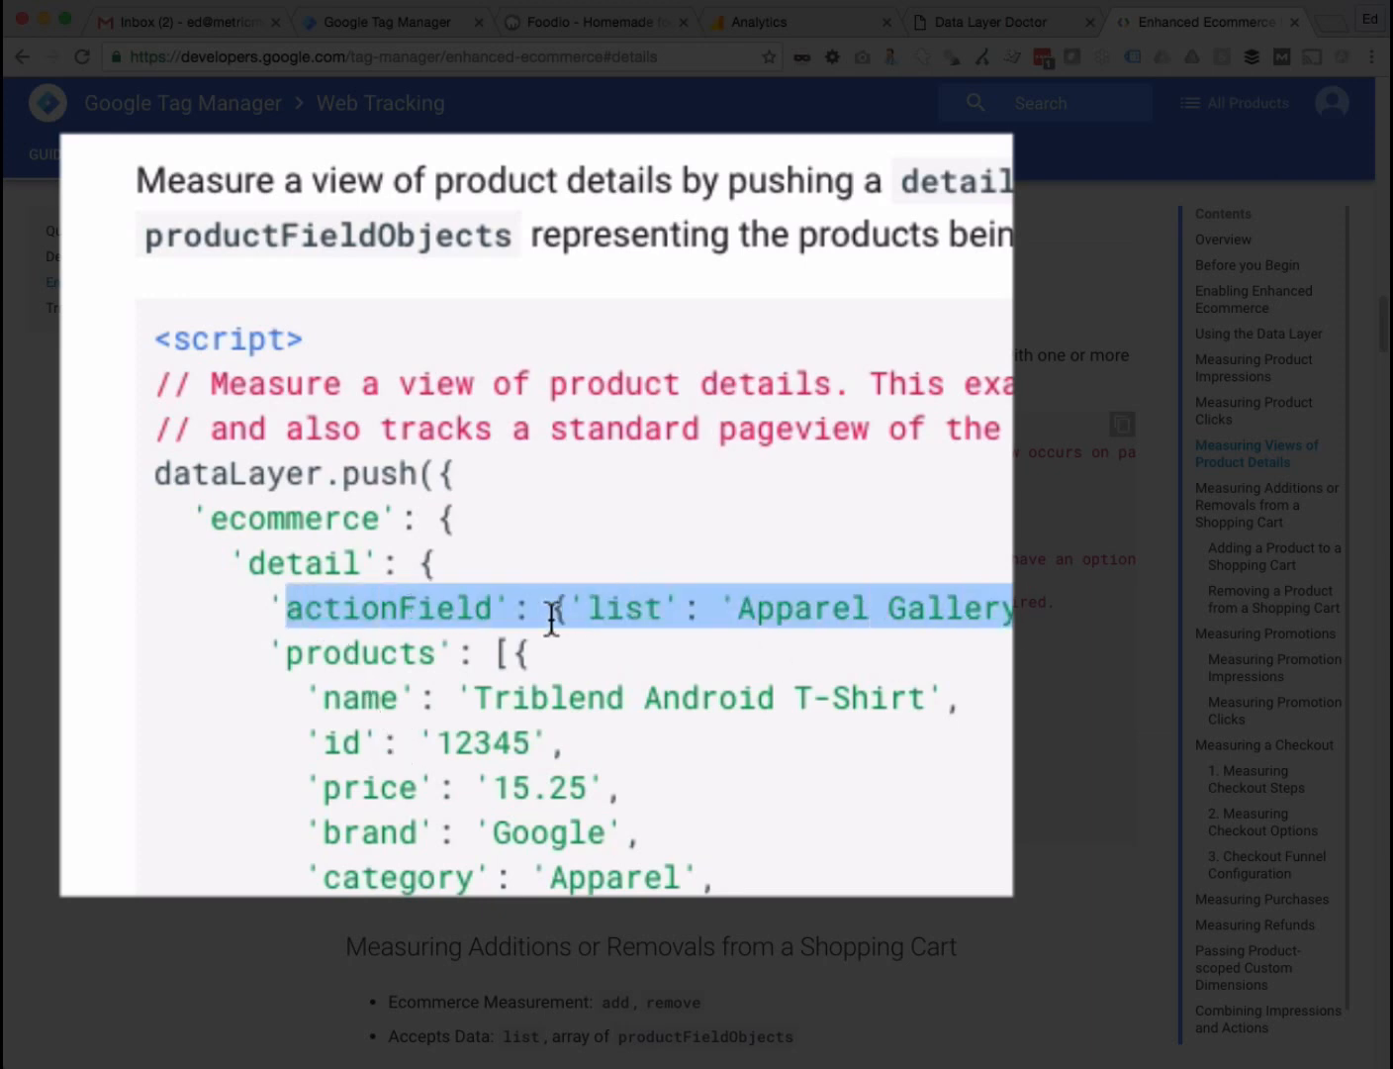
left_click_drag(305, 652, 419, 653)
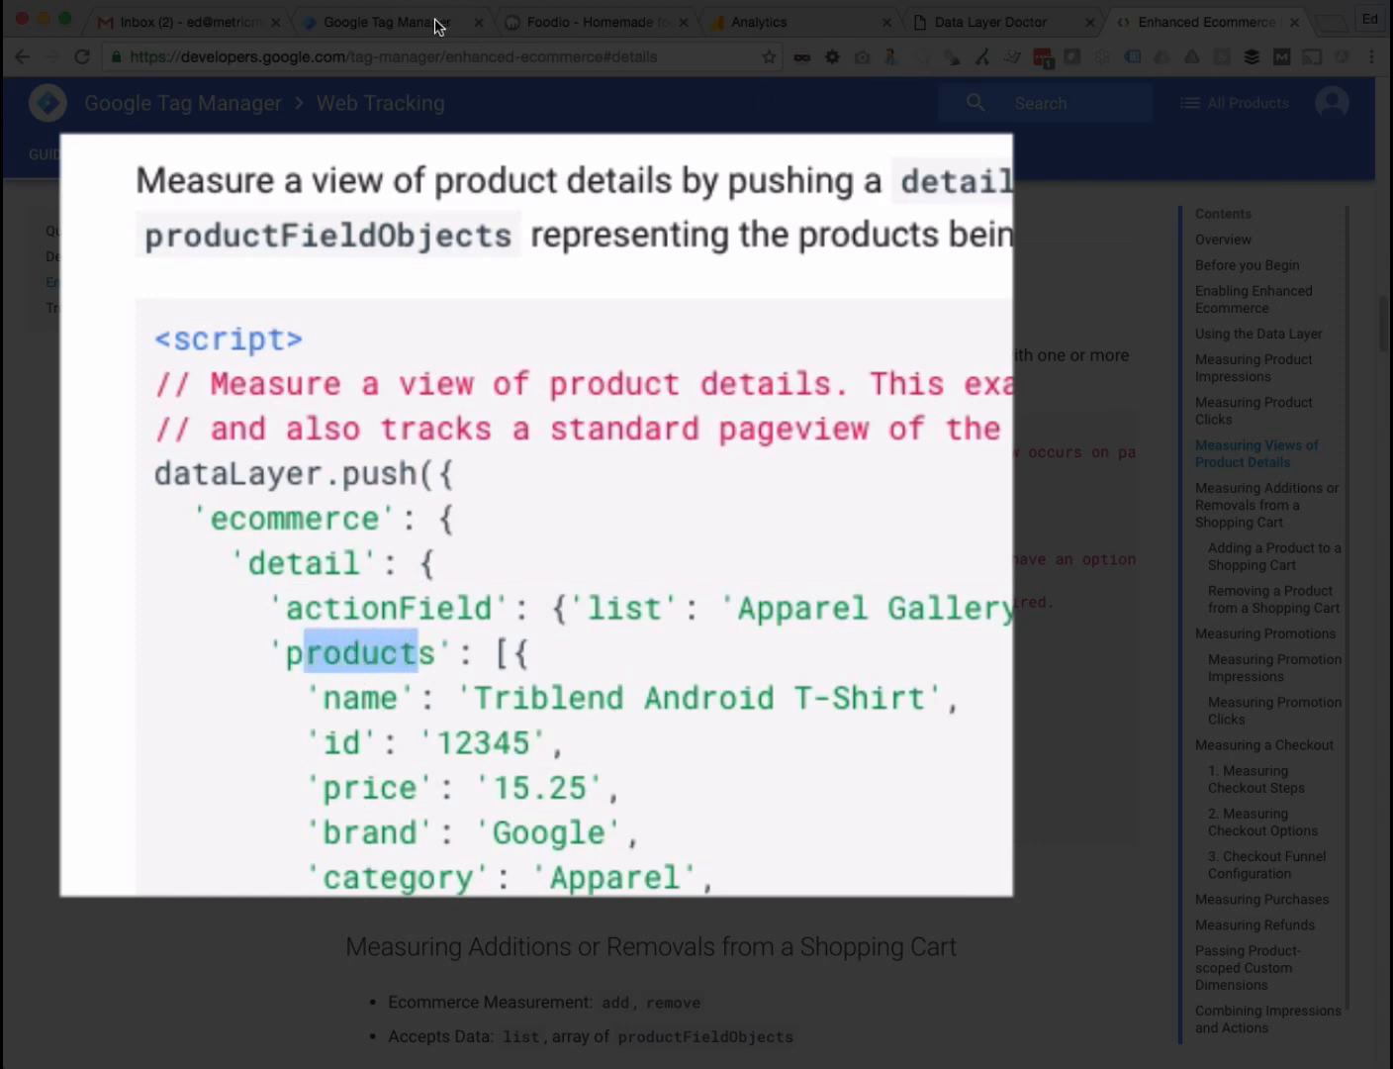
left_click(392, 22)
left_click(399, 376)
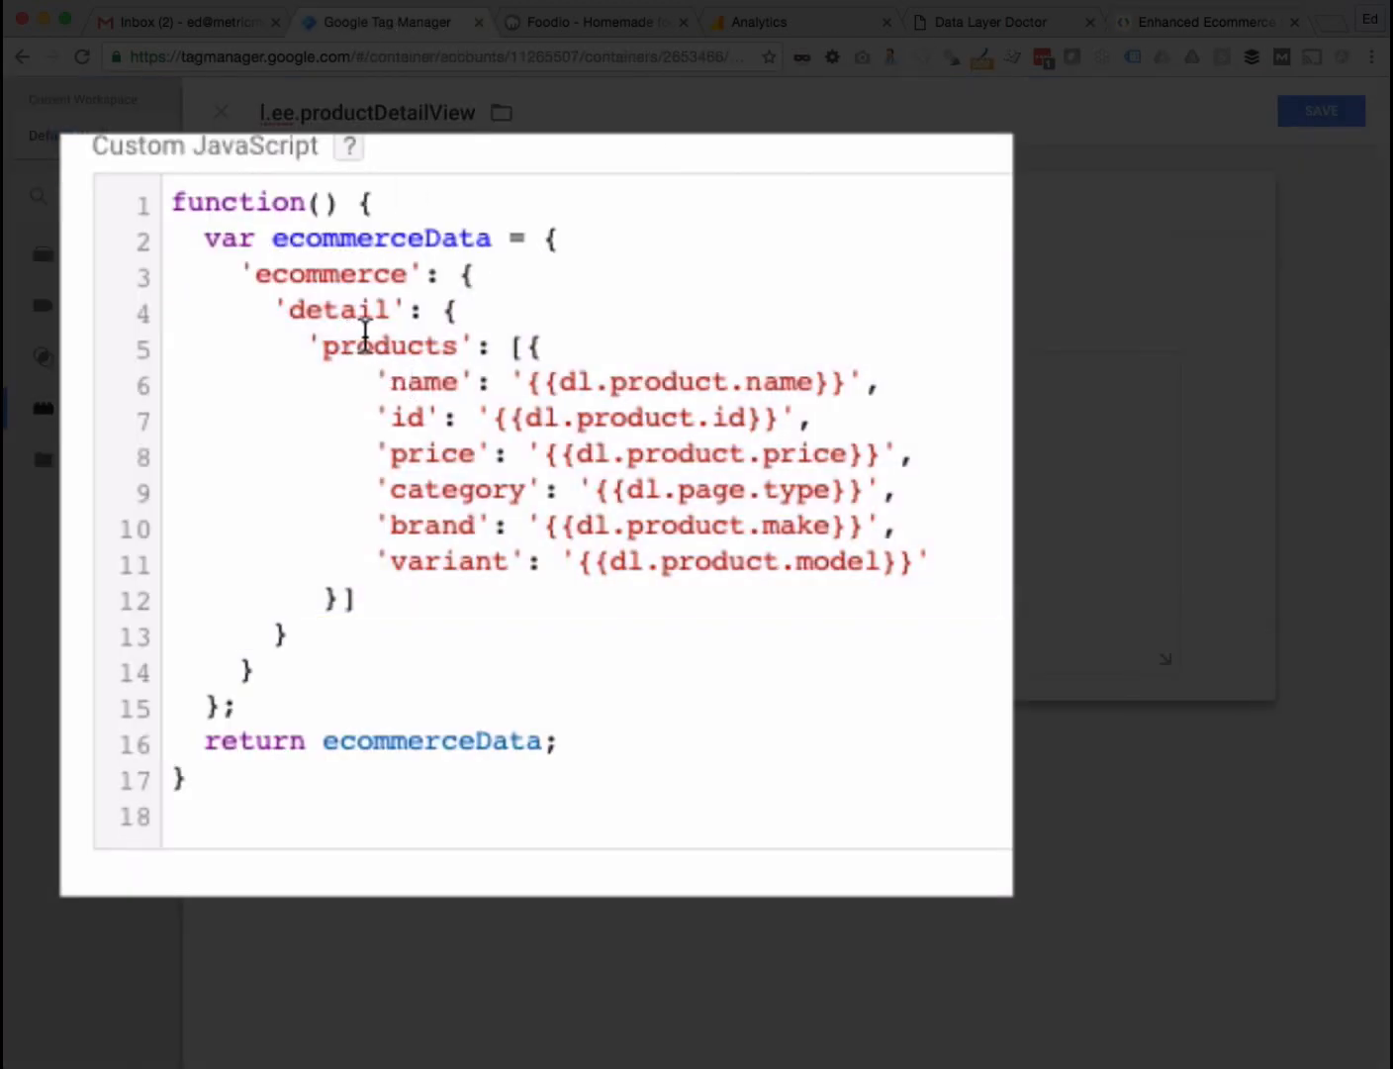
left_click_drag(372, 337, 348, 599)
left_click(513, 351)
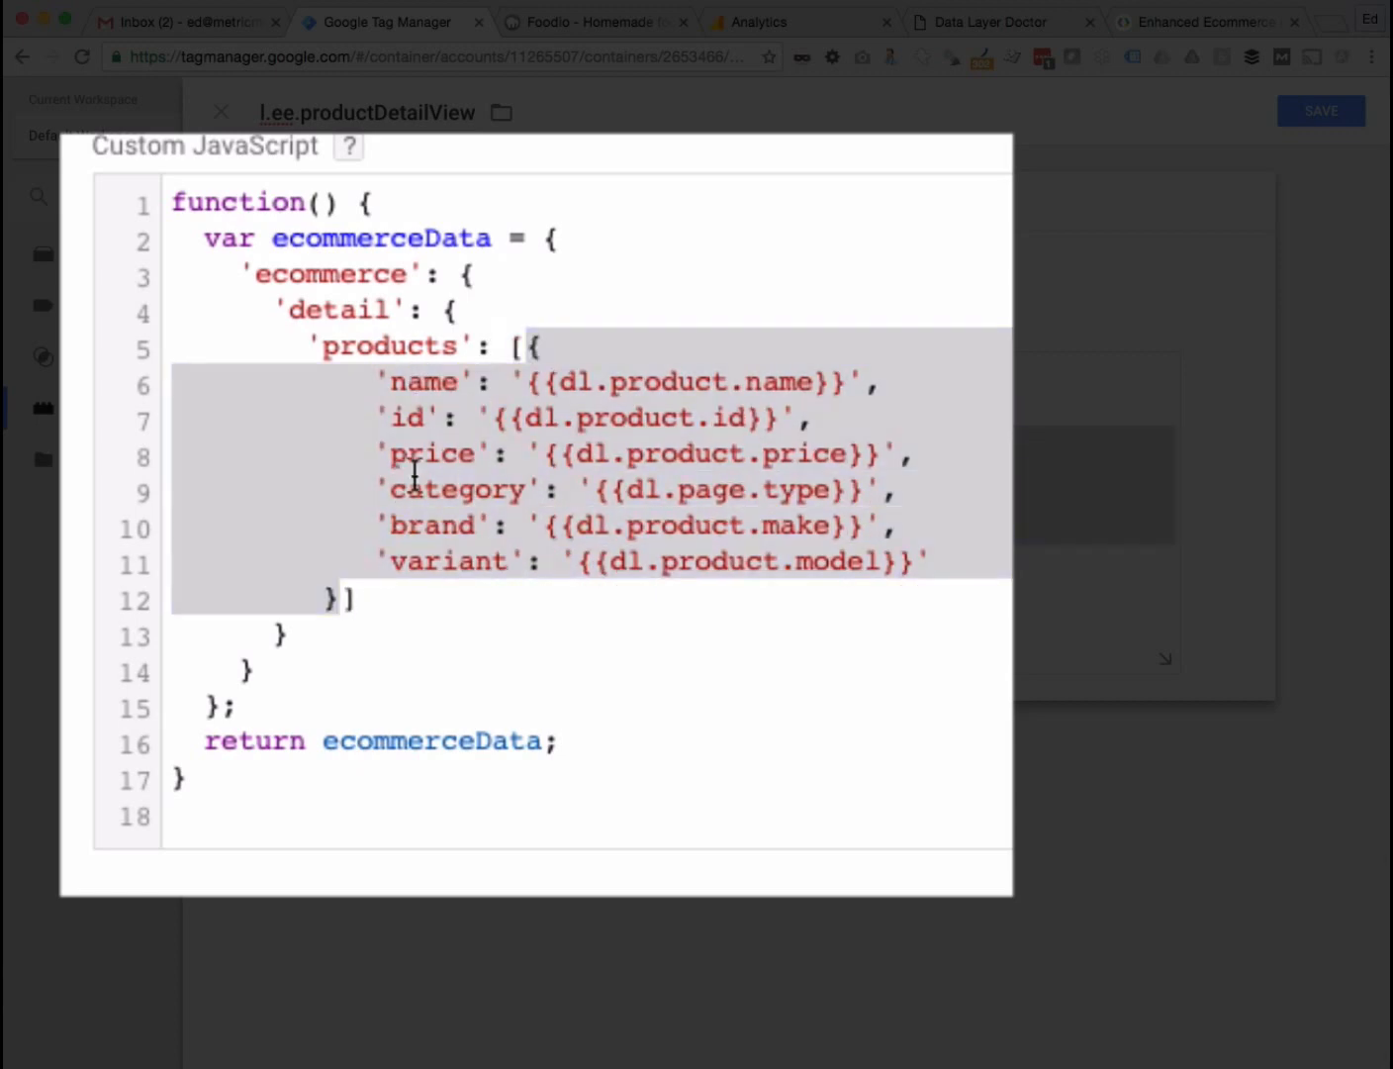
left_click(425, 382)
left_click(462, 457)
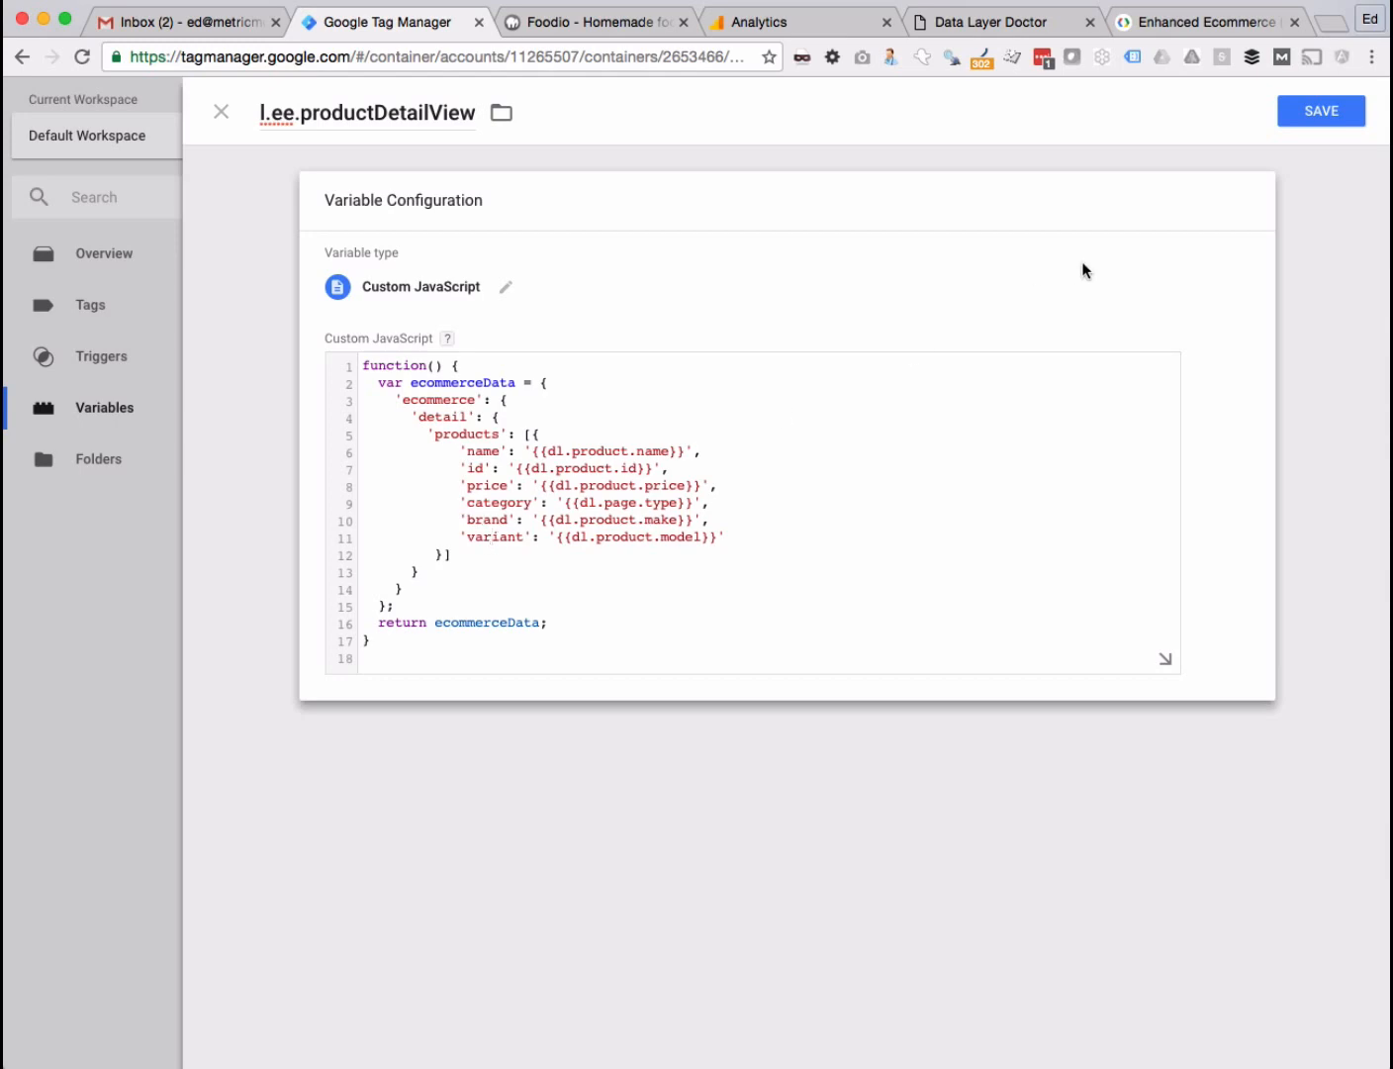
left_click(1191, 22)
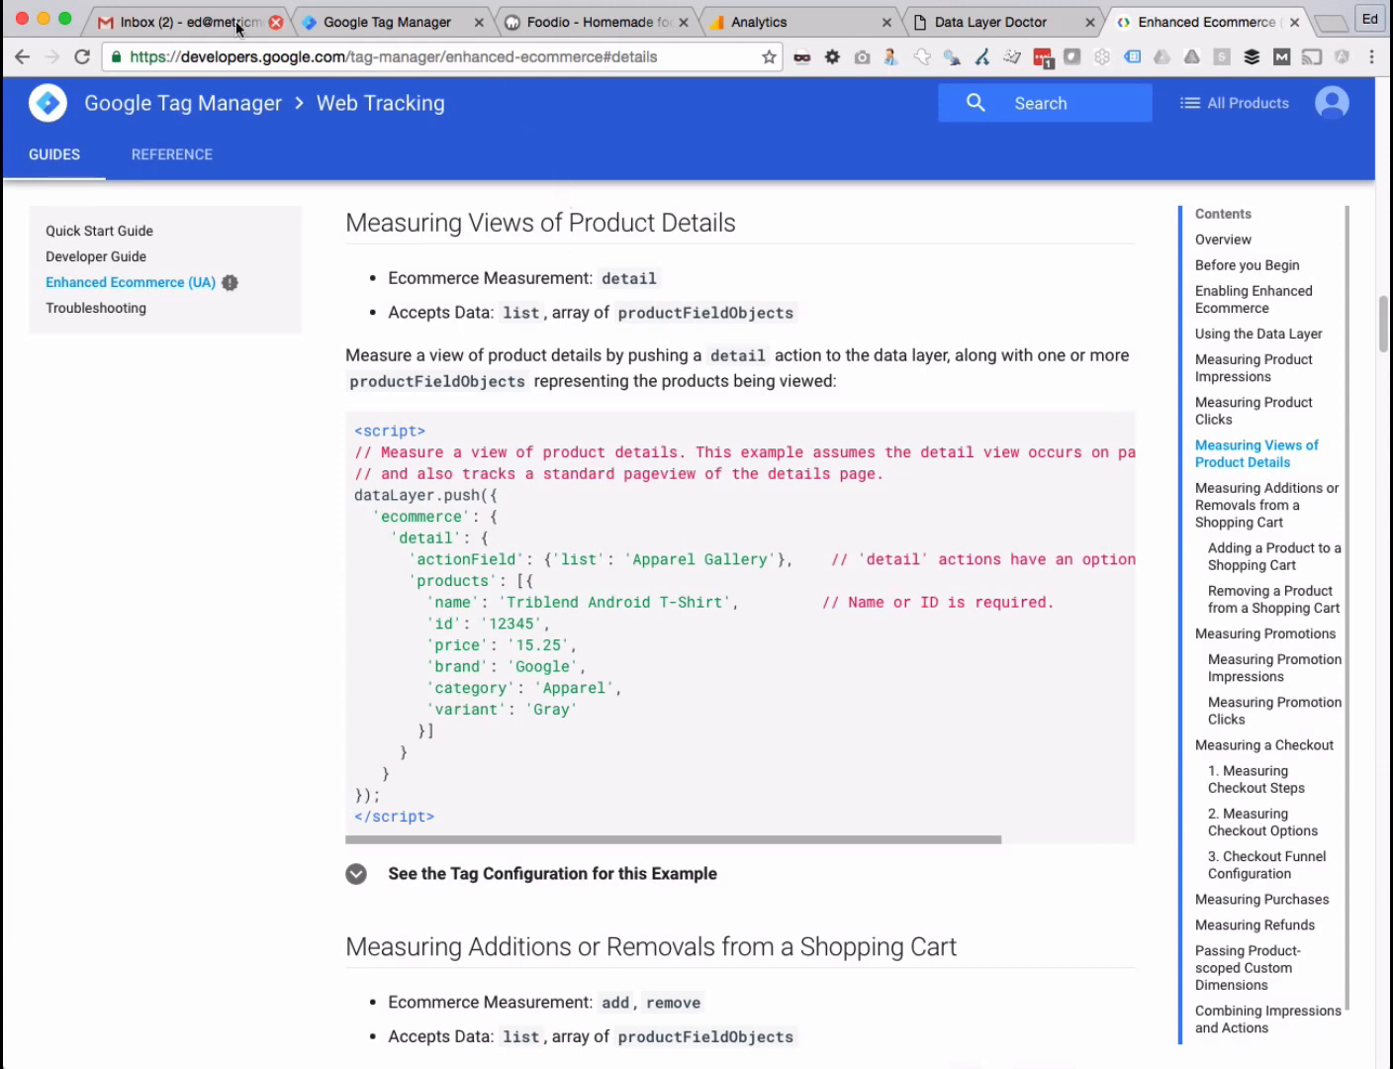
left_click(379, 22)
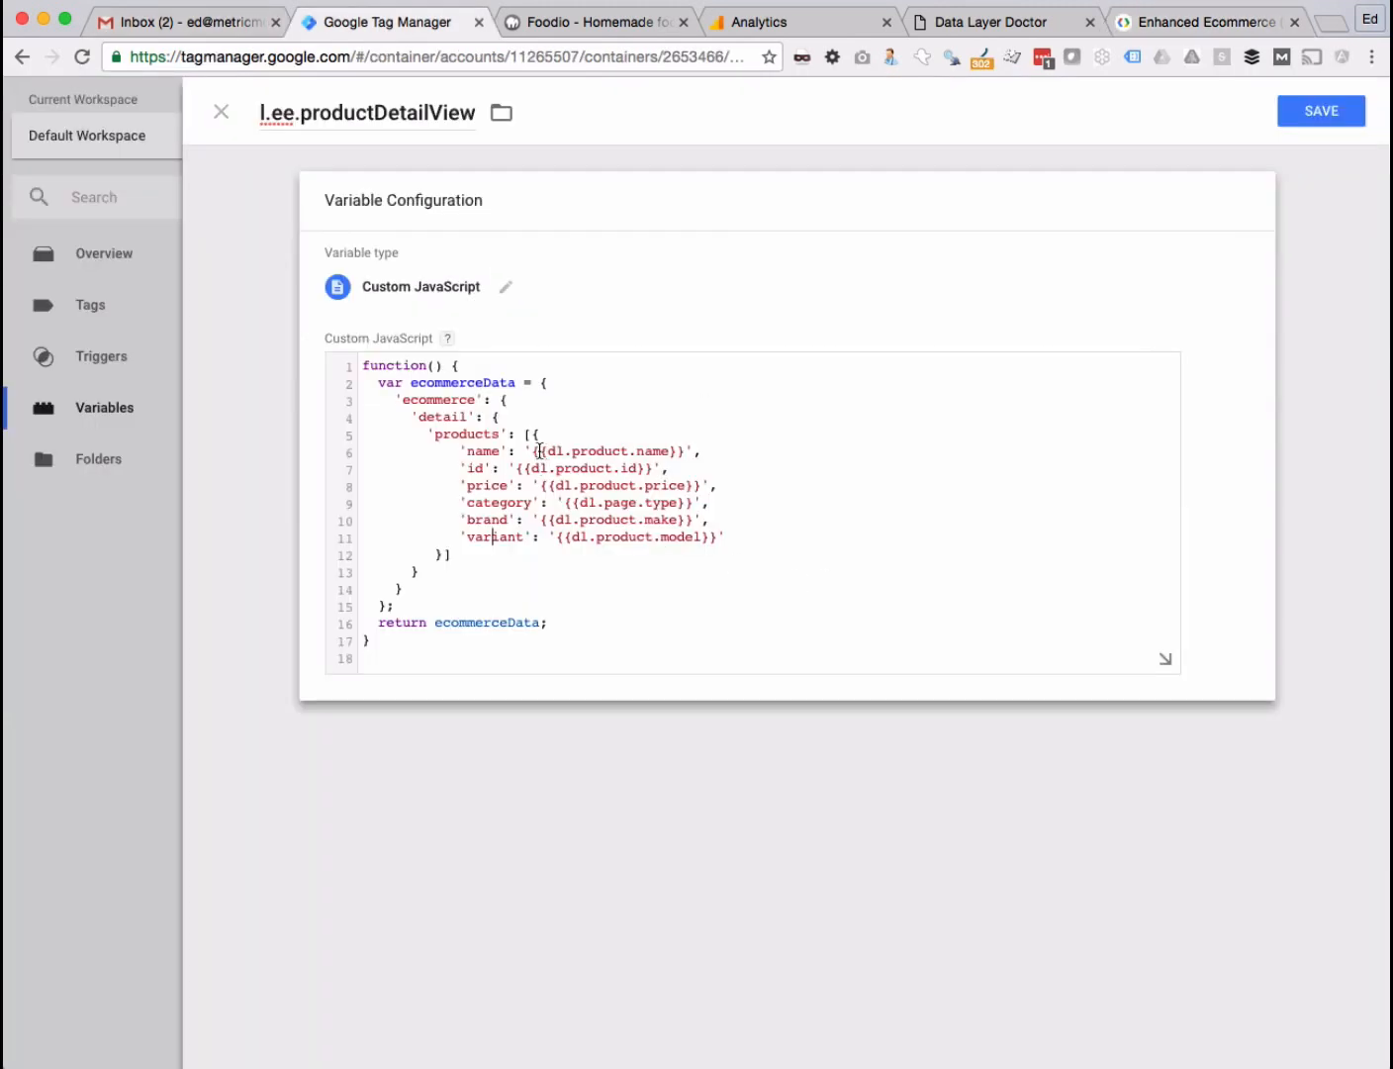
- Examine the {{dl.product.name}} reference in the code against the dl.product.name variable in the Foodio page's preview
left_click_drag(534, 451, 685, 452)
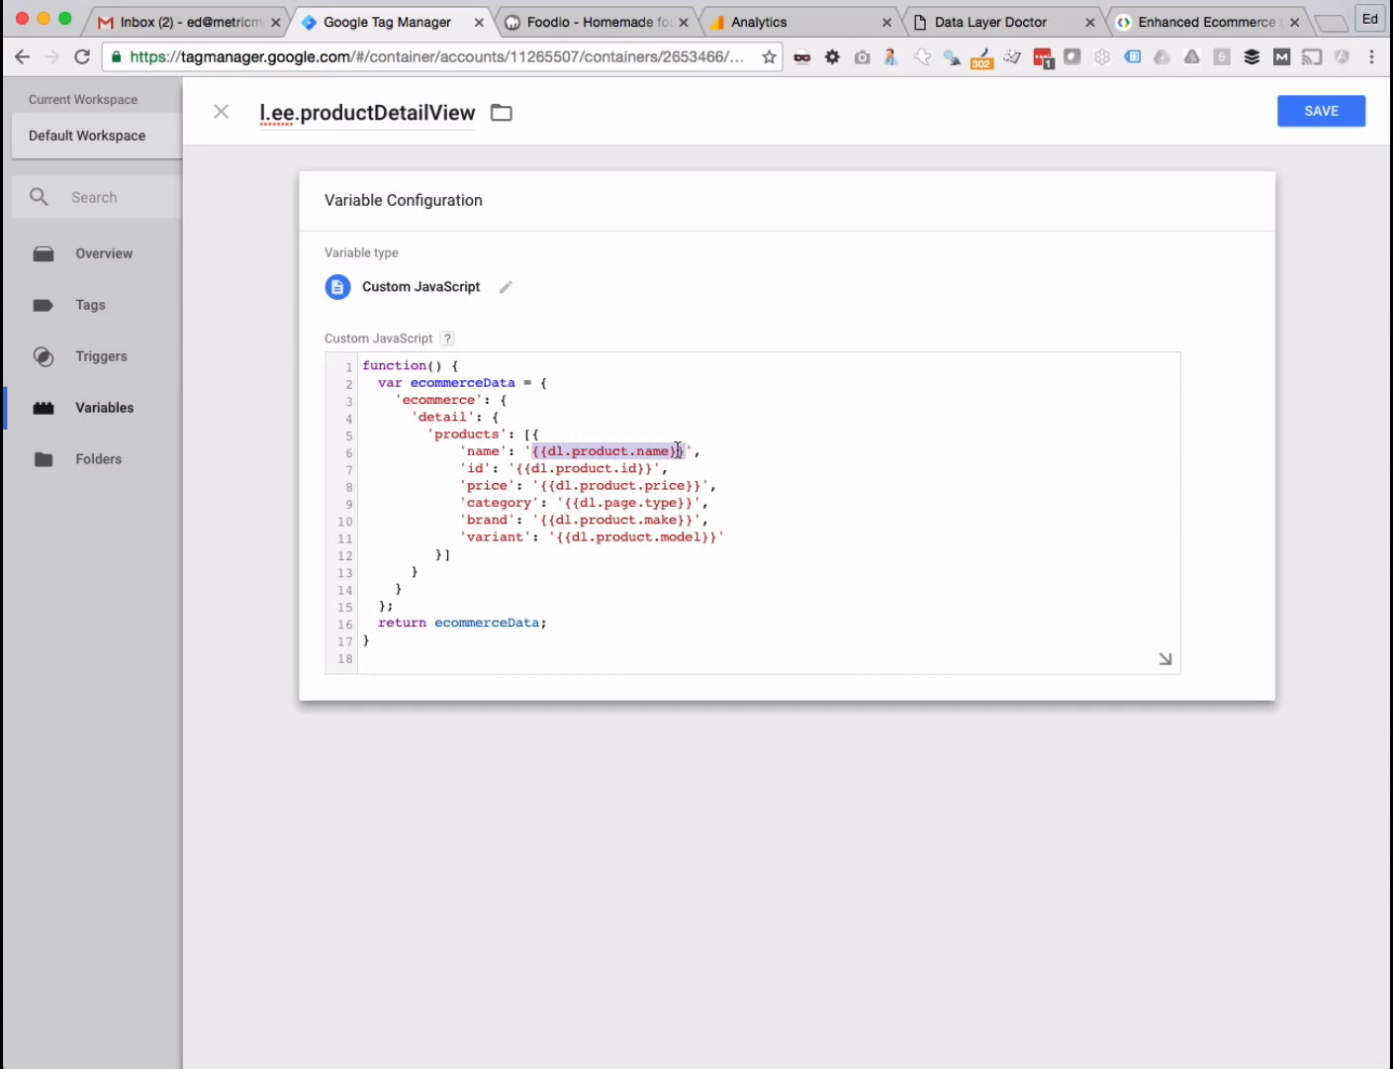
left_click(588, 22)
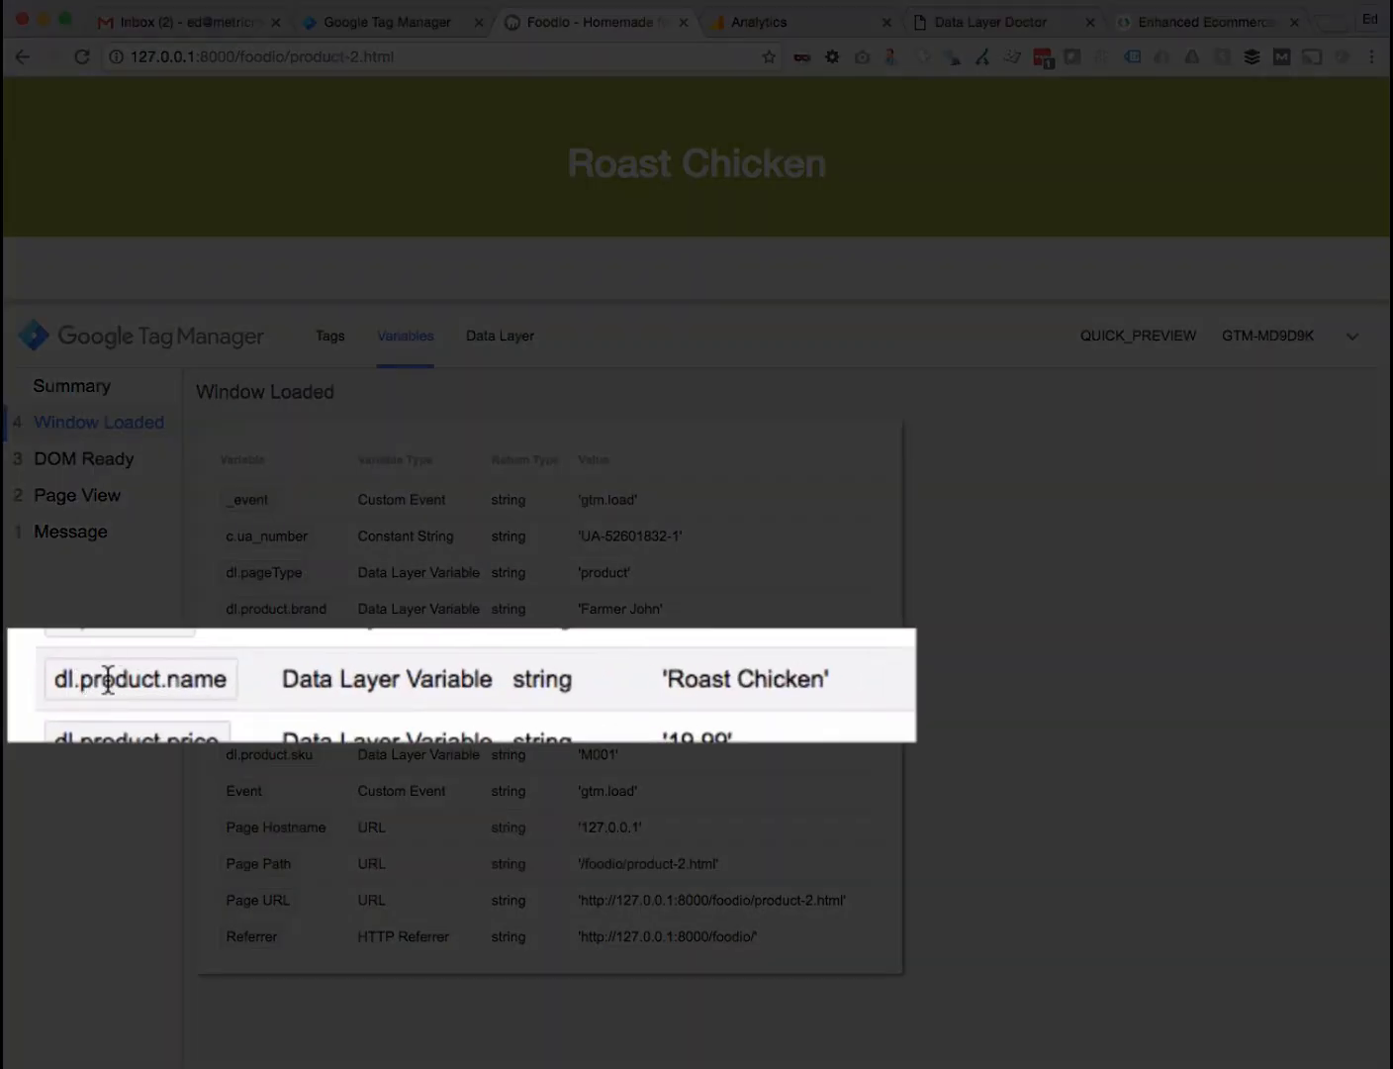
left_click_drag(712, 679, 737, 680)
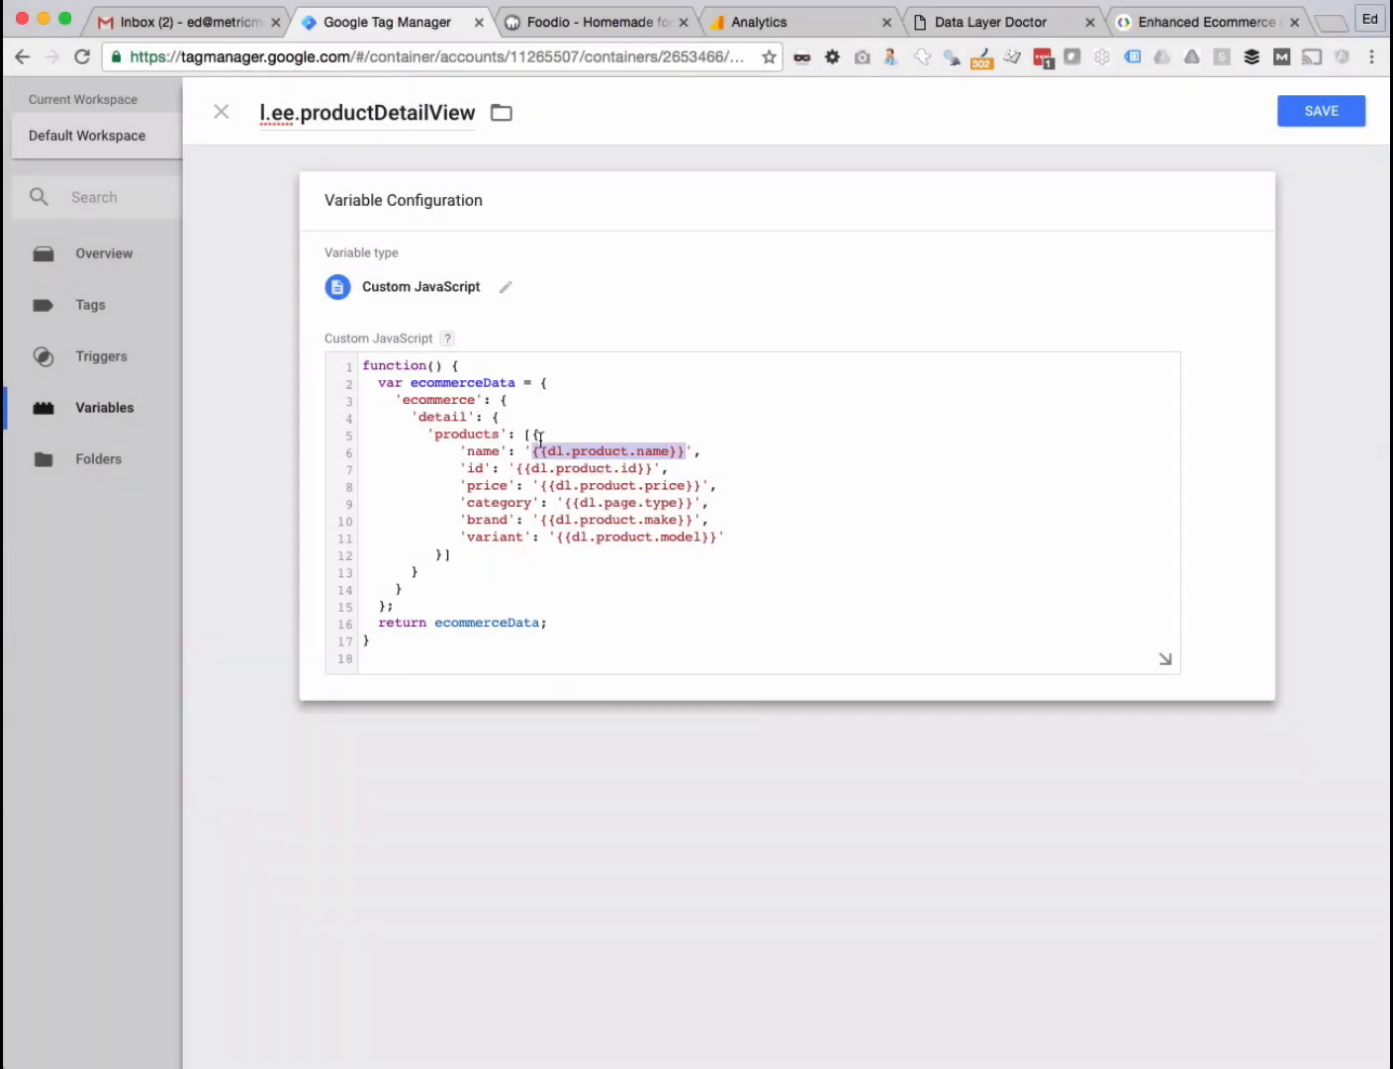
left_click(532, 446)
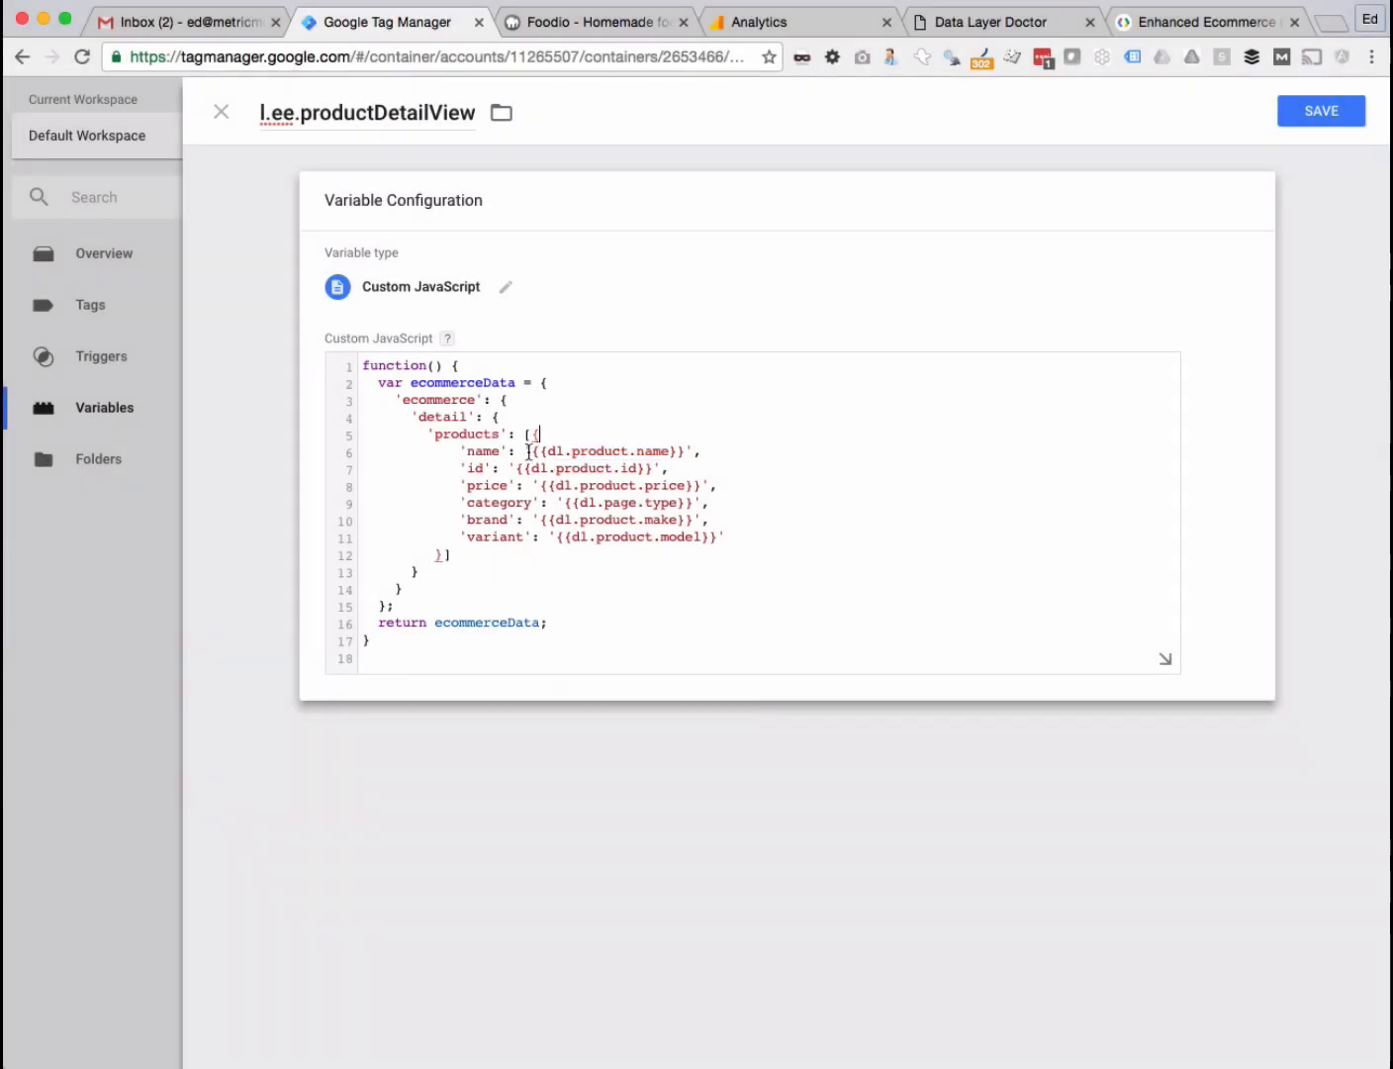
left_click_drag(533, 452, 682, 442)
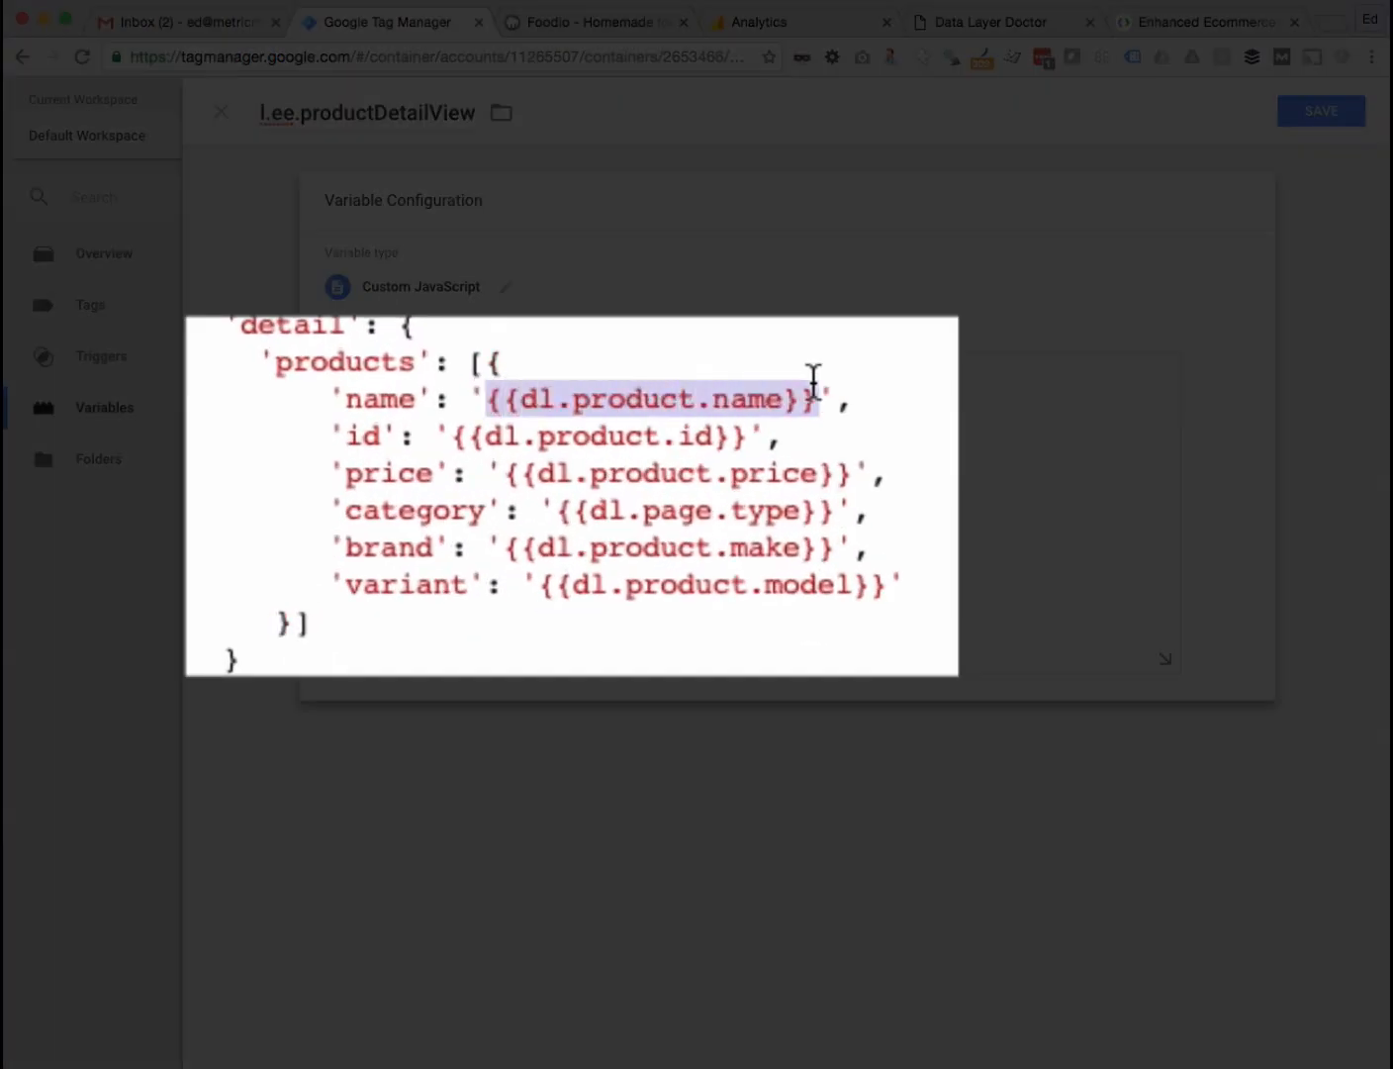
left_click(610, 398)
left_click_drag(485, 398, 506, 396)
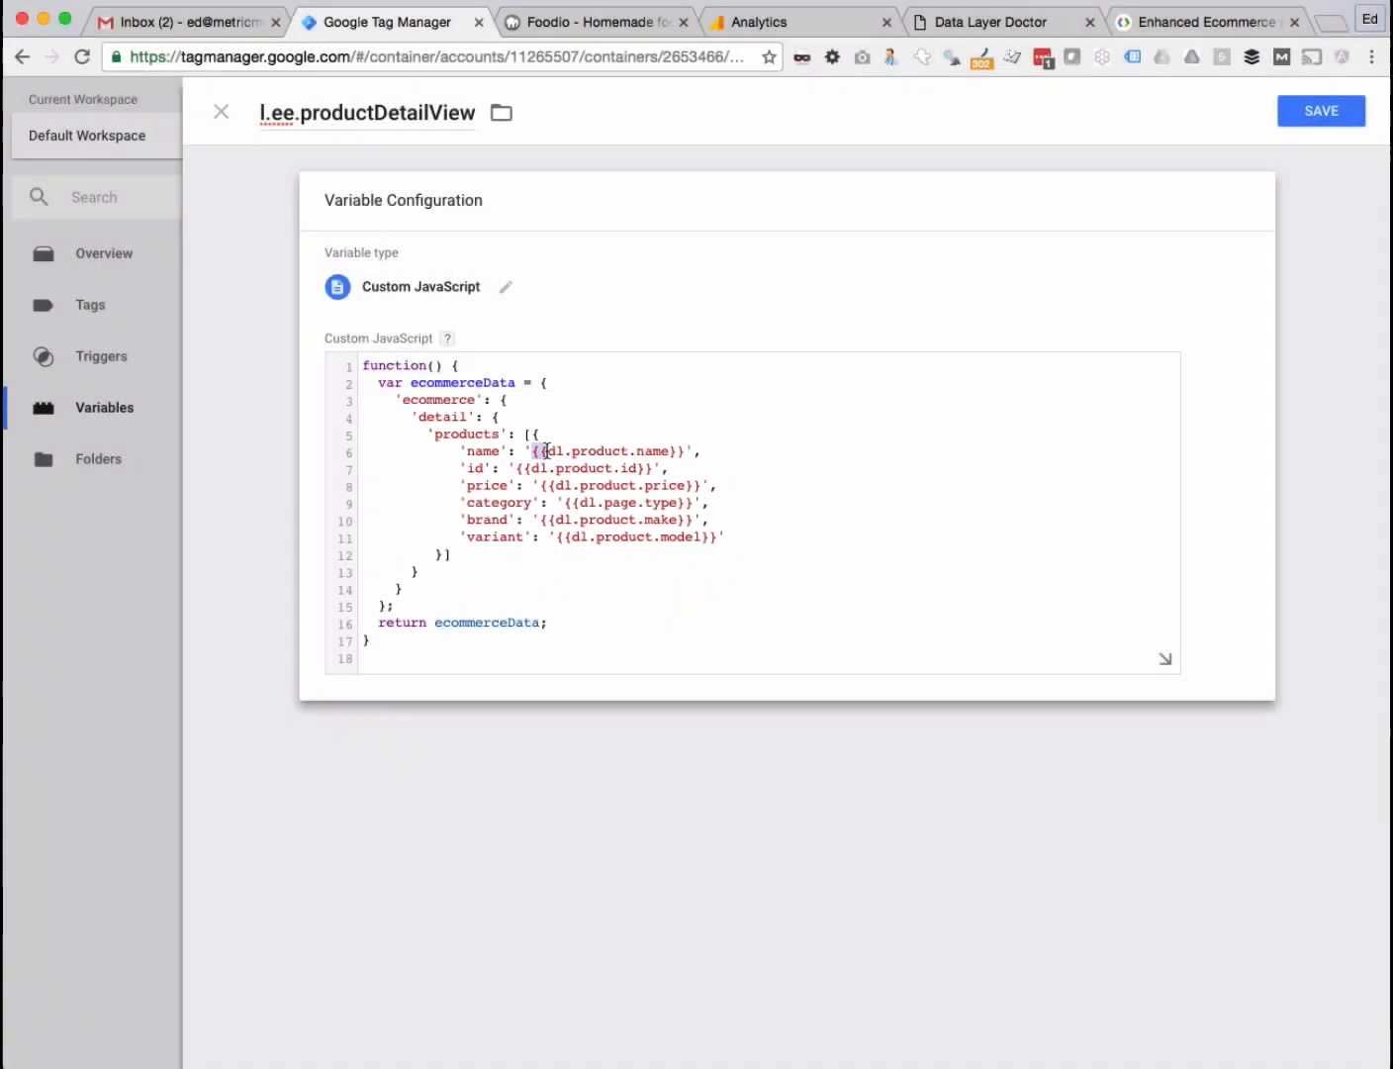
left_click(579, 453)
left_click_drag(543, 451, 680, 451)
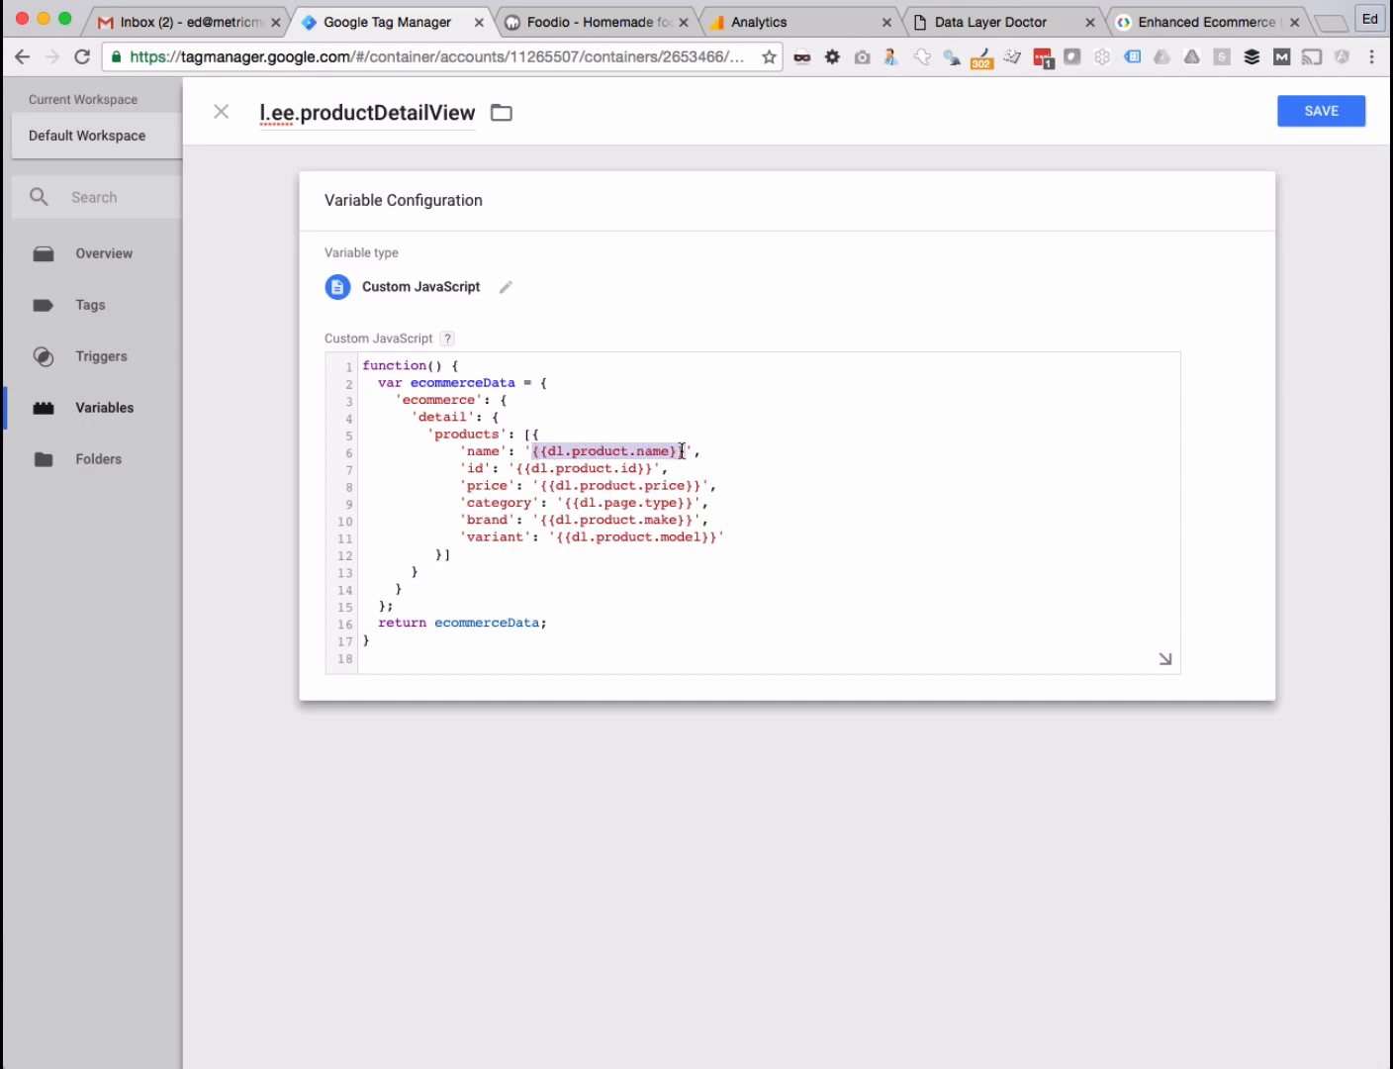
left_click(564, 451)
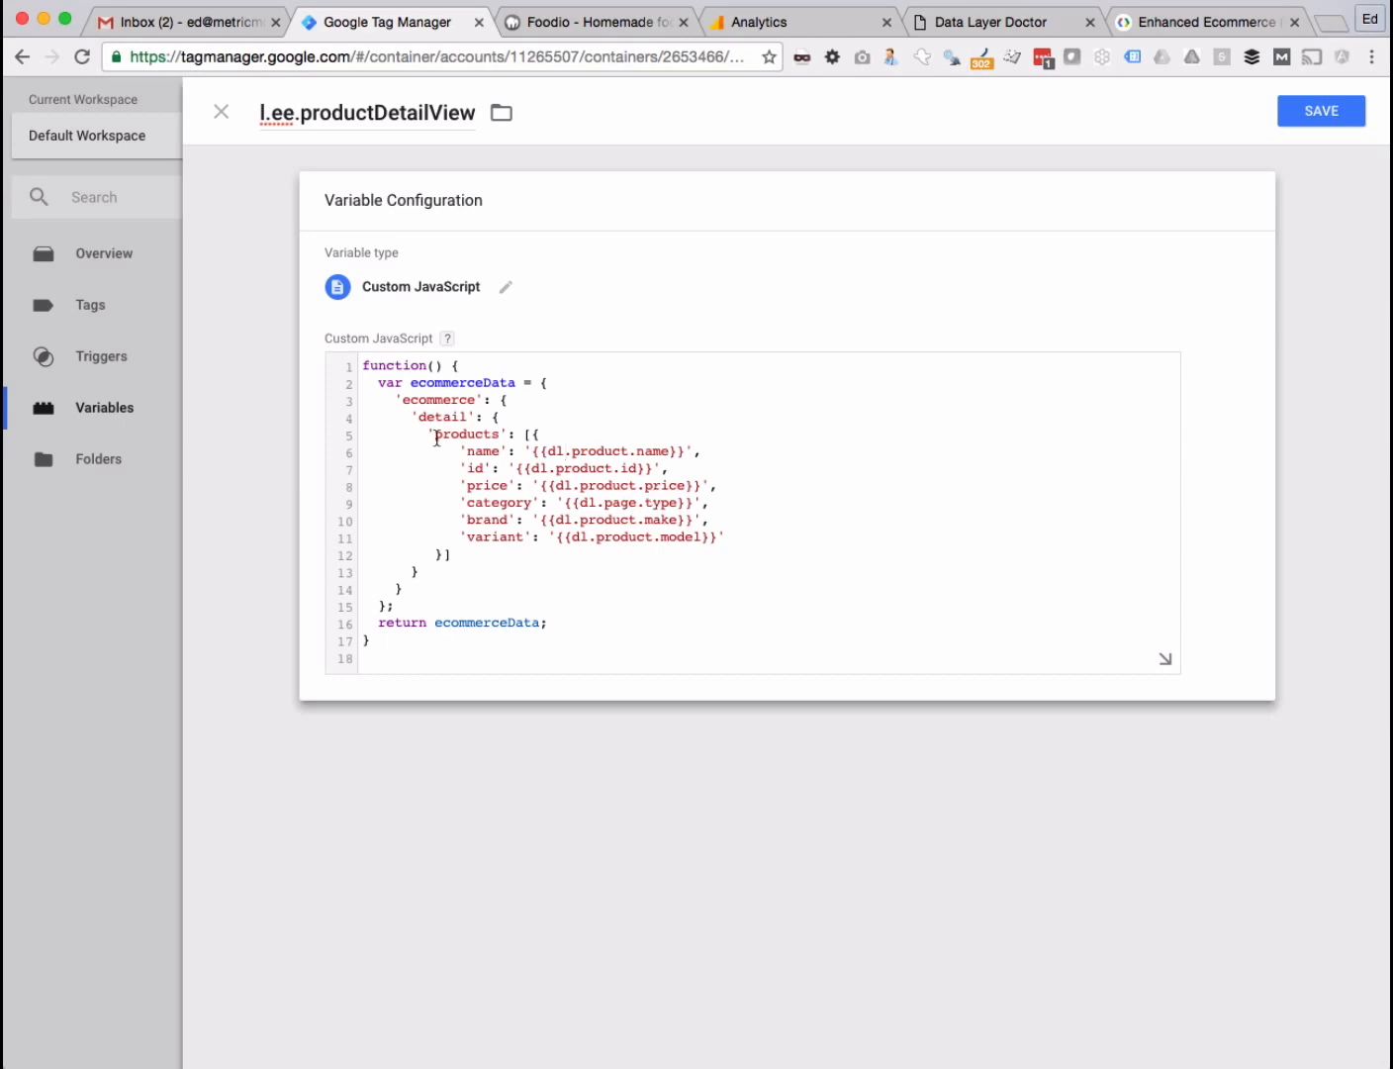
- Switch to the code editor and examine the product object in product-2.html's dataLayer, from id to price, before returning to the variable
key("super+Tab")
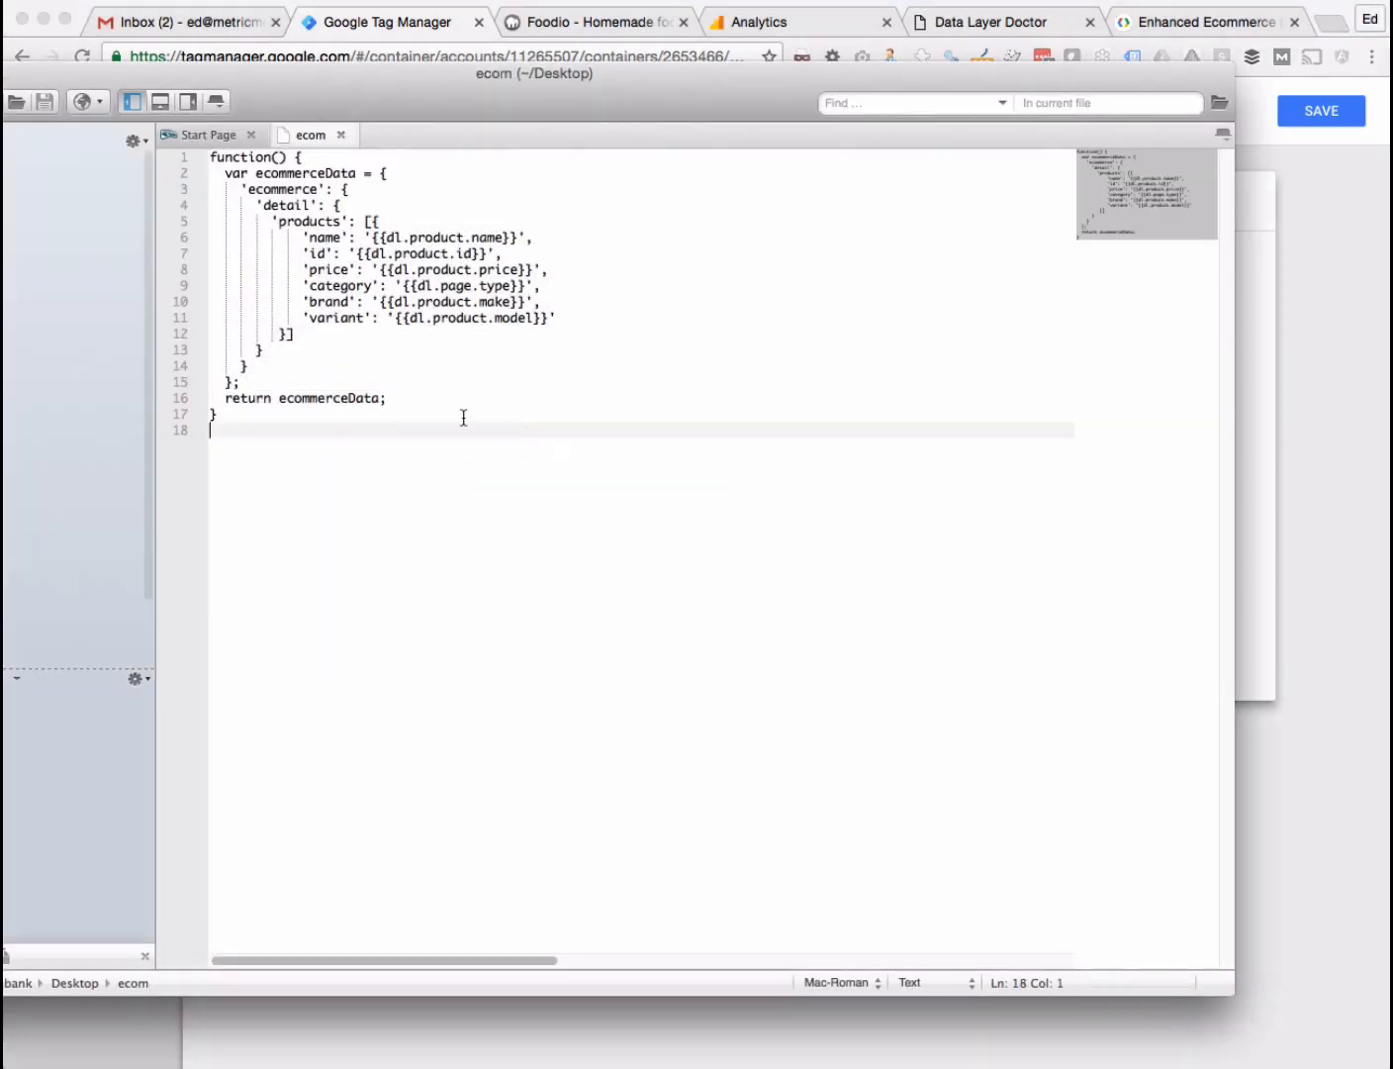
left_click(524, 437)
key("super+Tab")
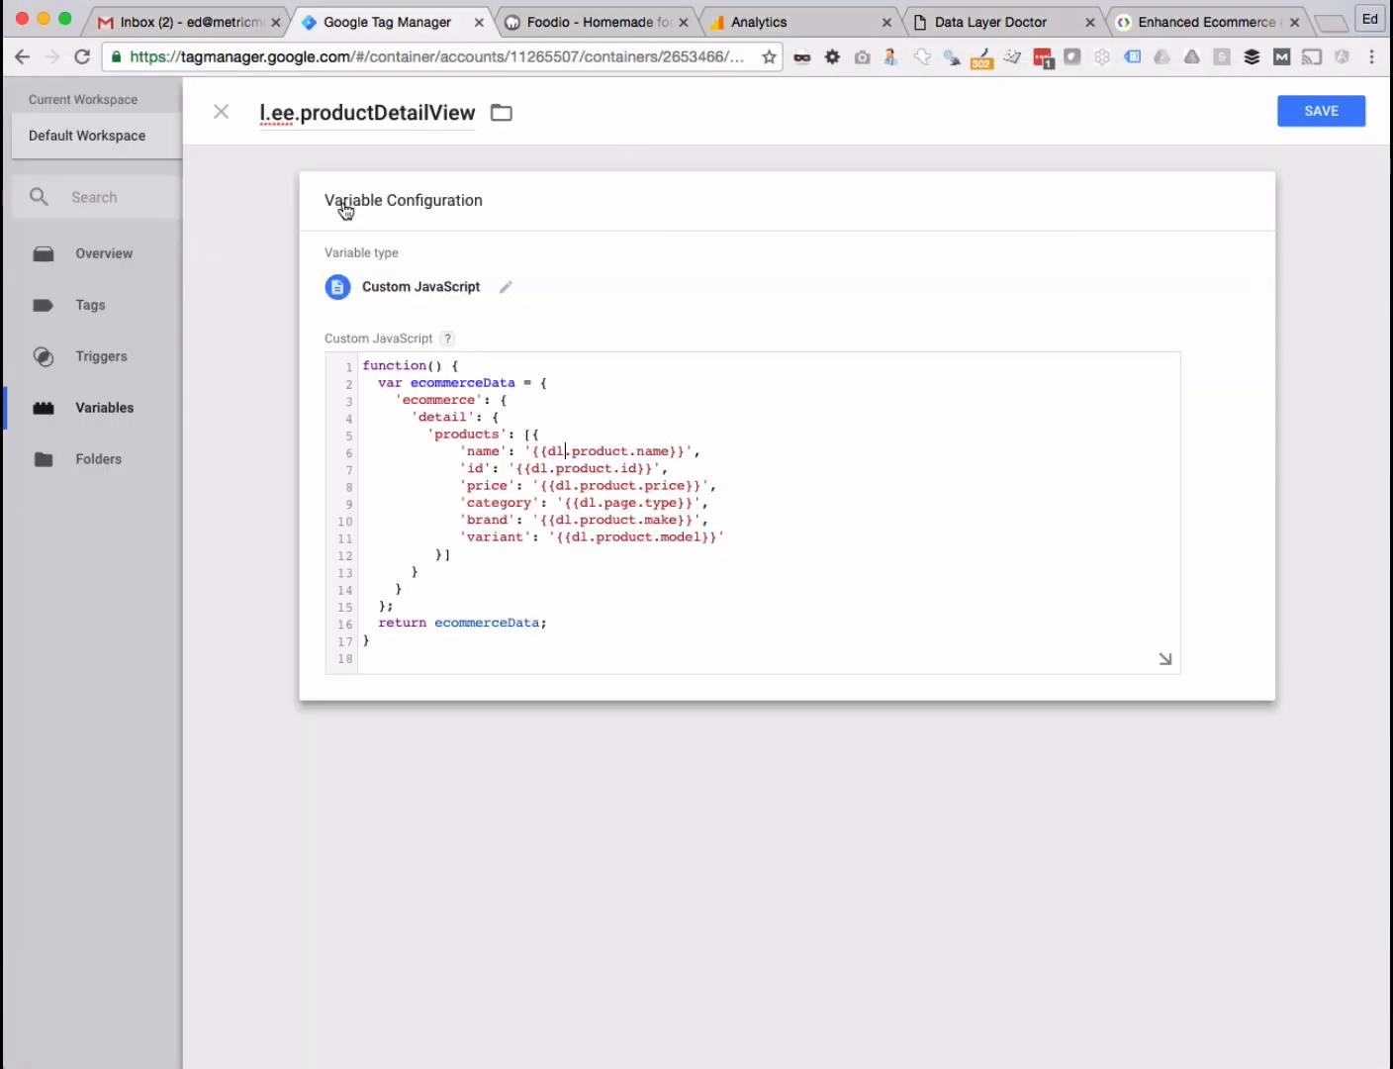
key("super+Tab")
key("super+Tab")
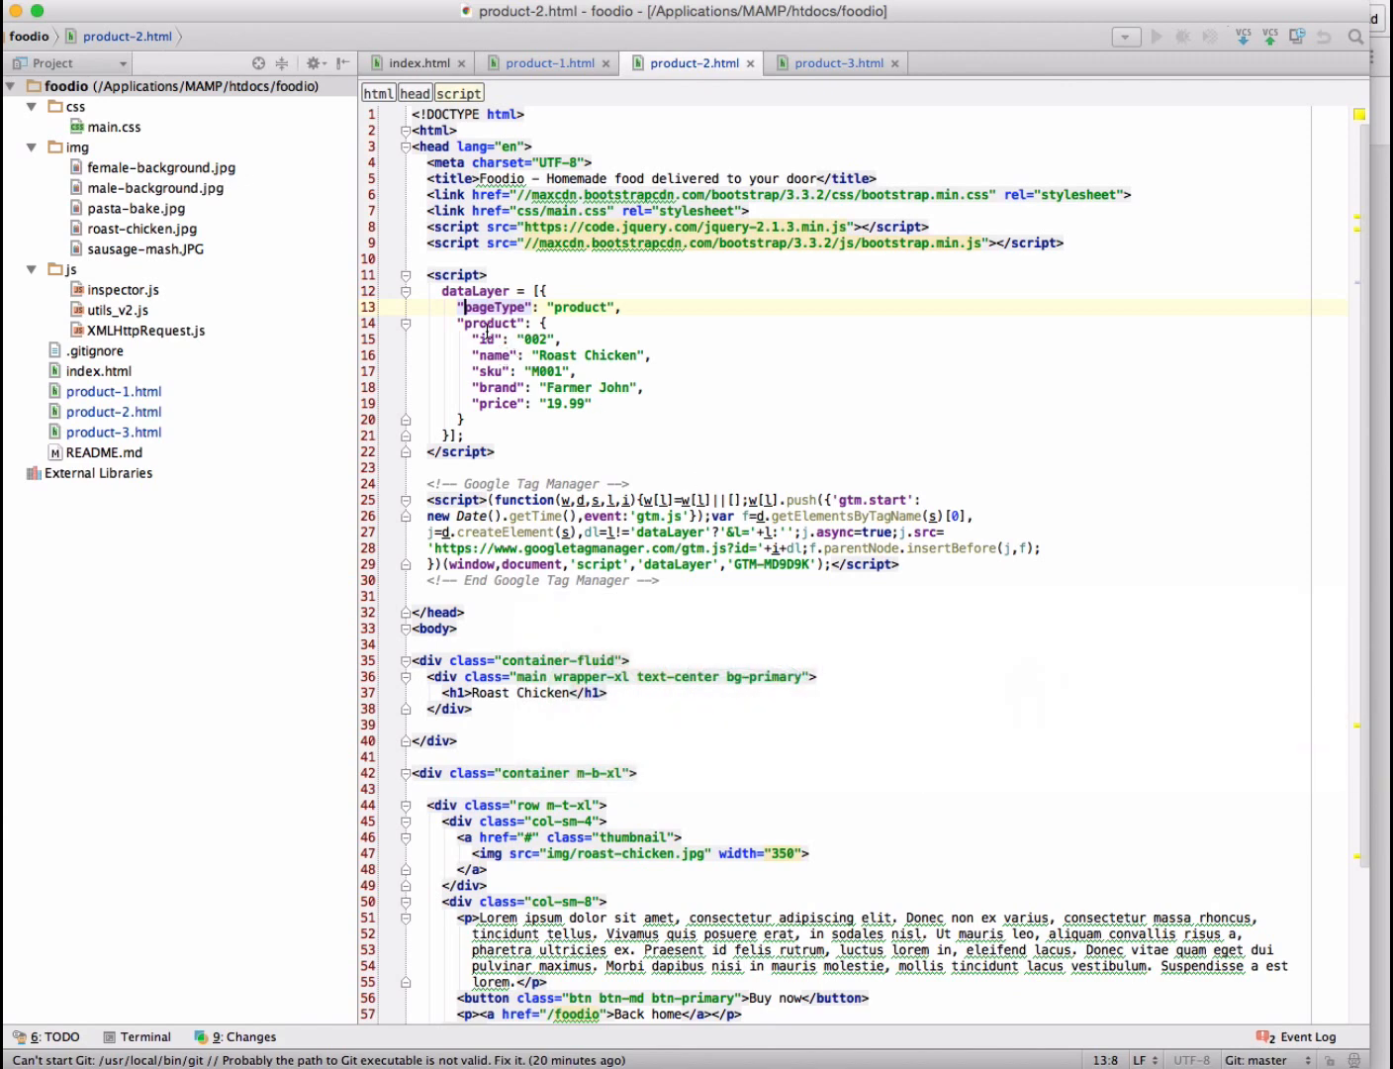
left_click_drag(484, 338, 526, 403)
left_click(594, 402)
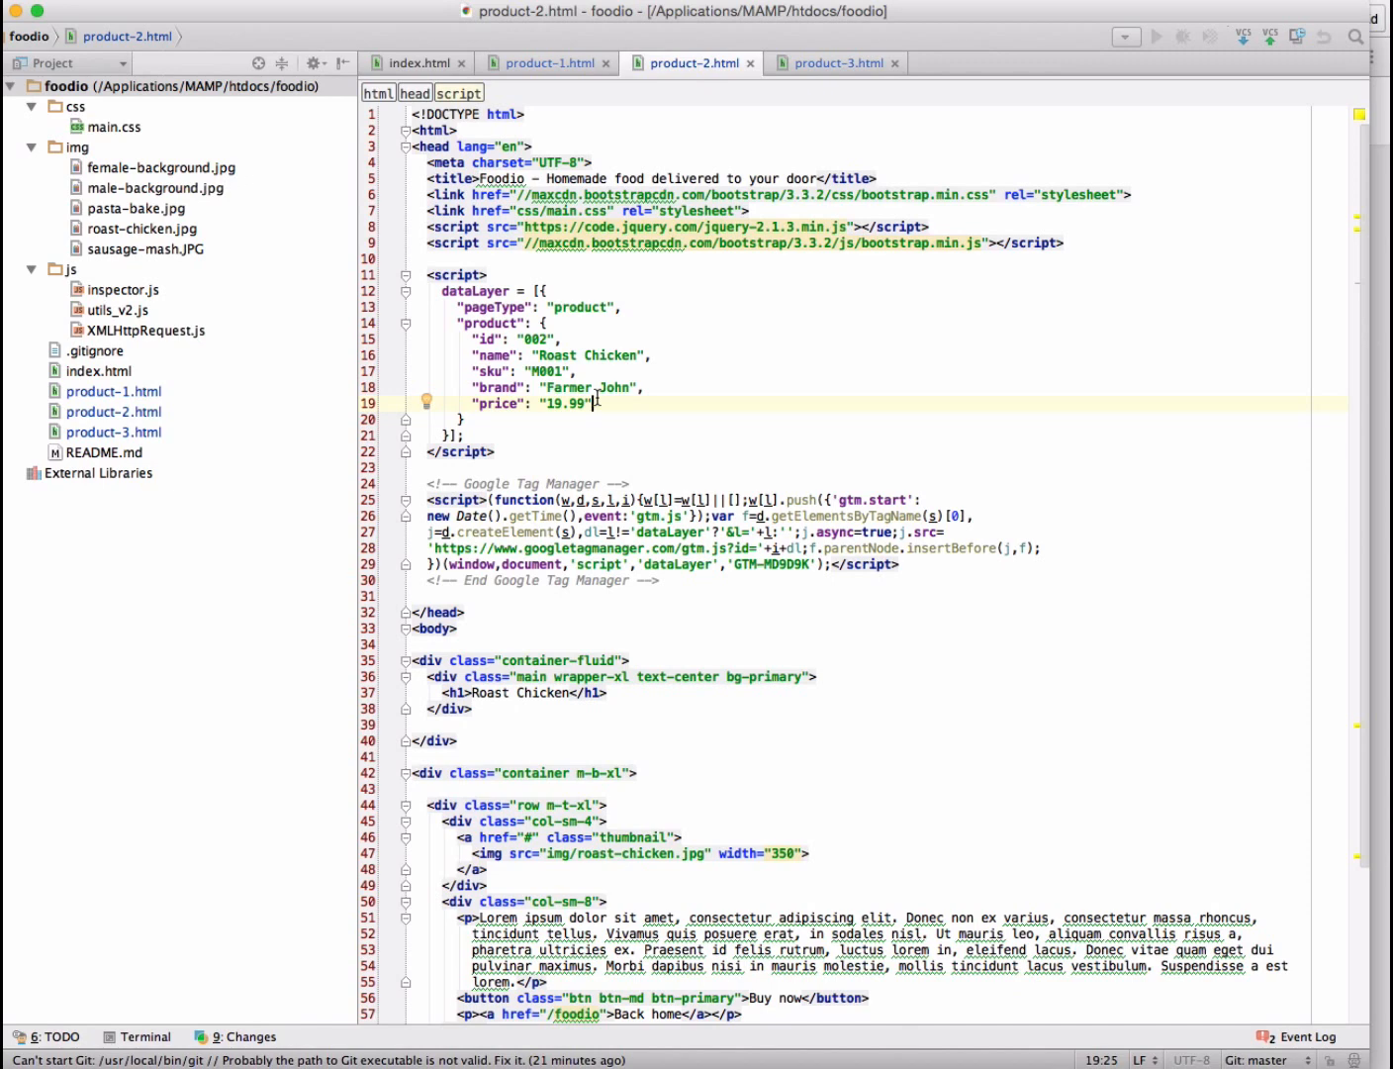
key("super+Tab")
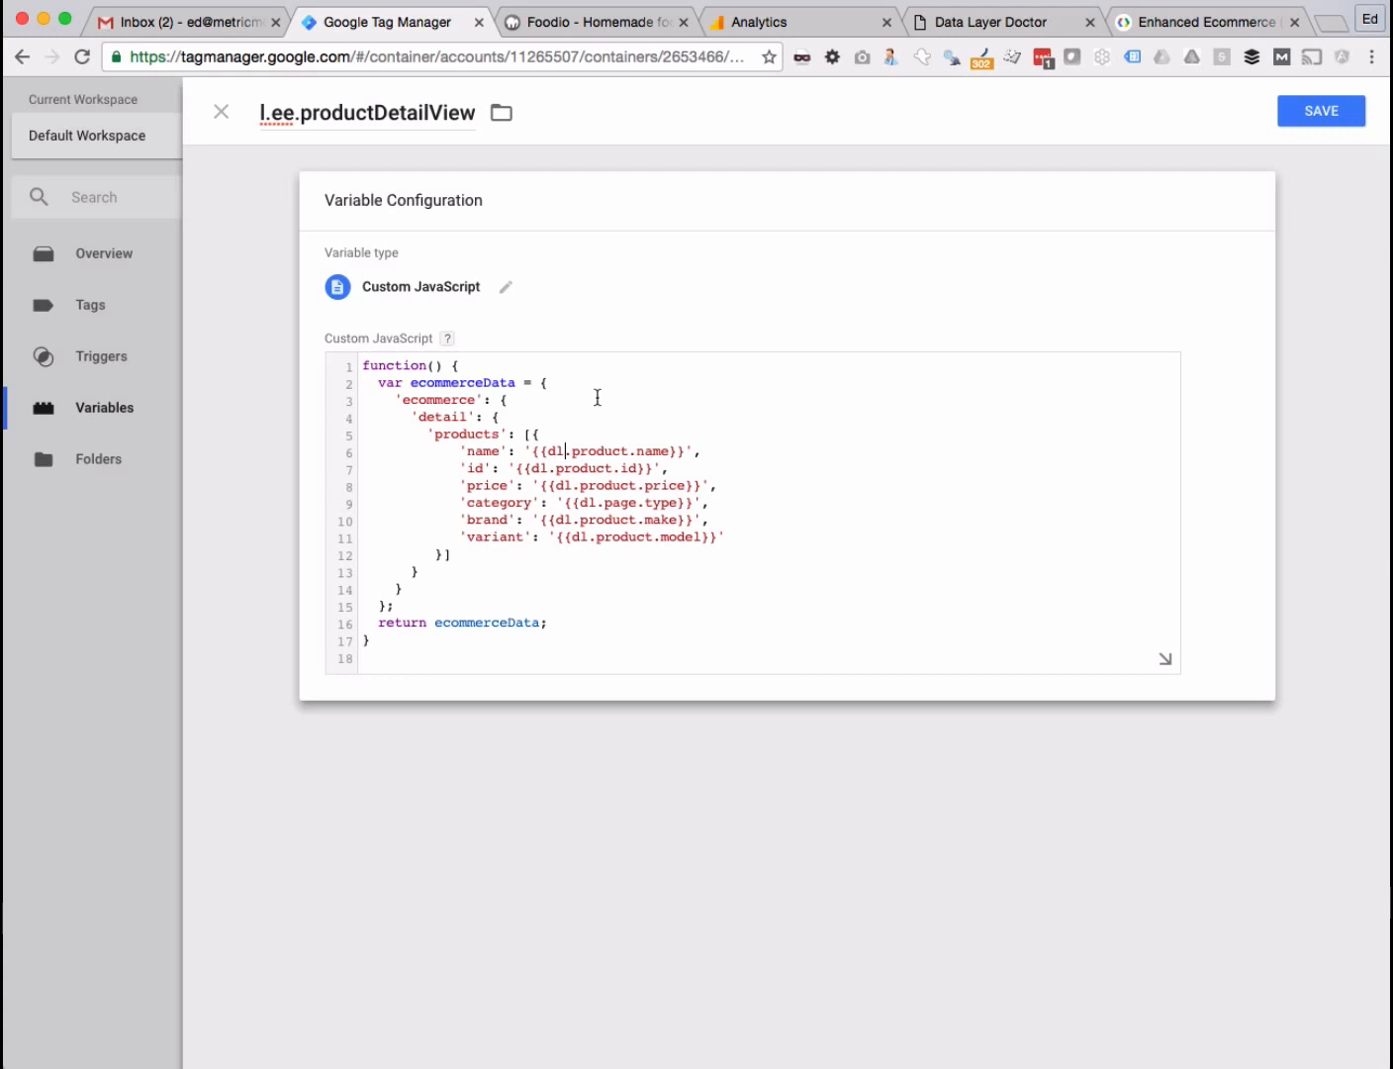
left_click(452, 503)
type("//")
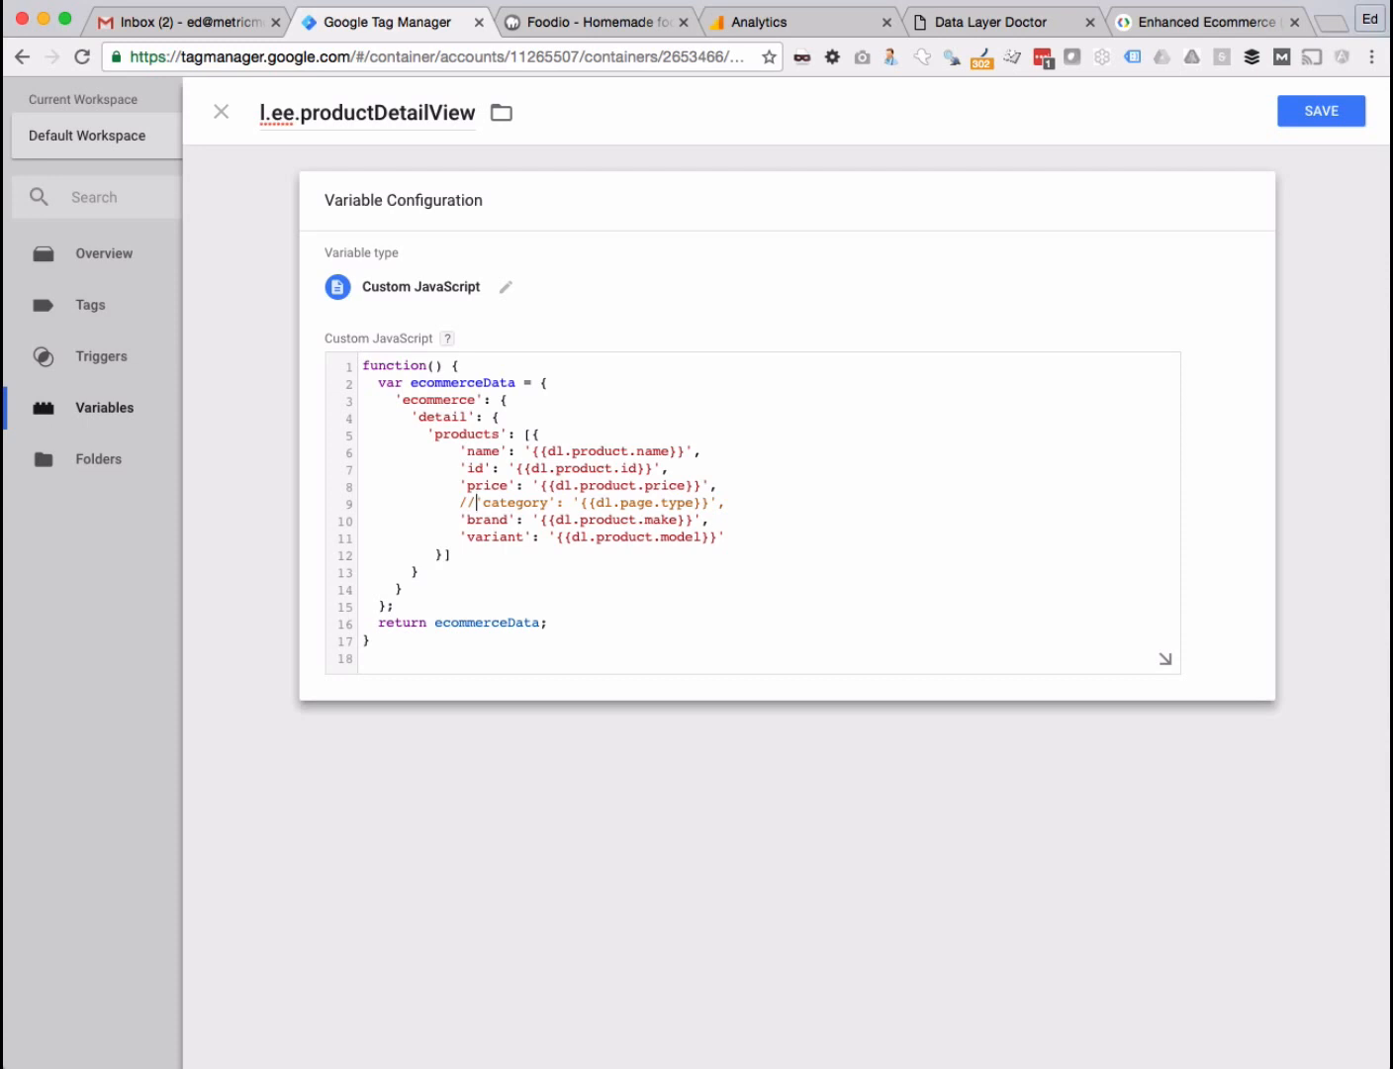
key("BackSpace")
key("BackSpace")
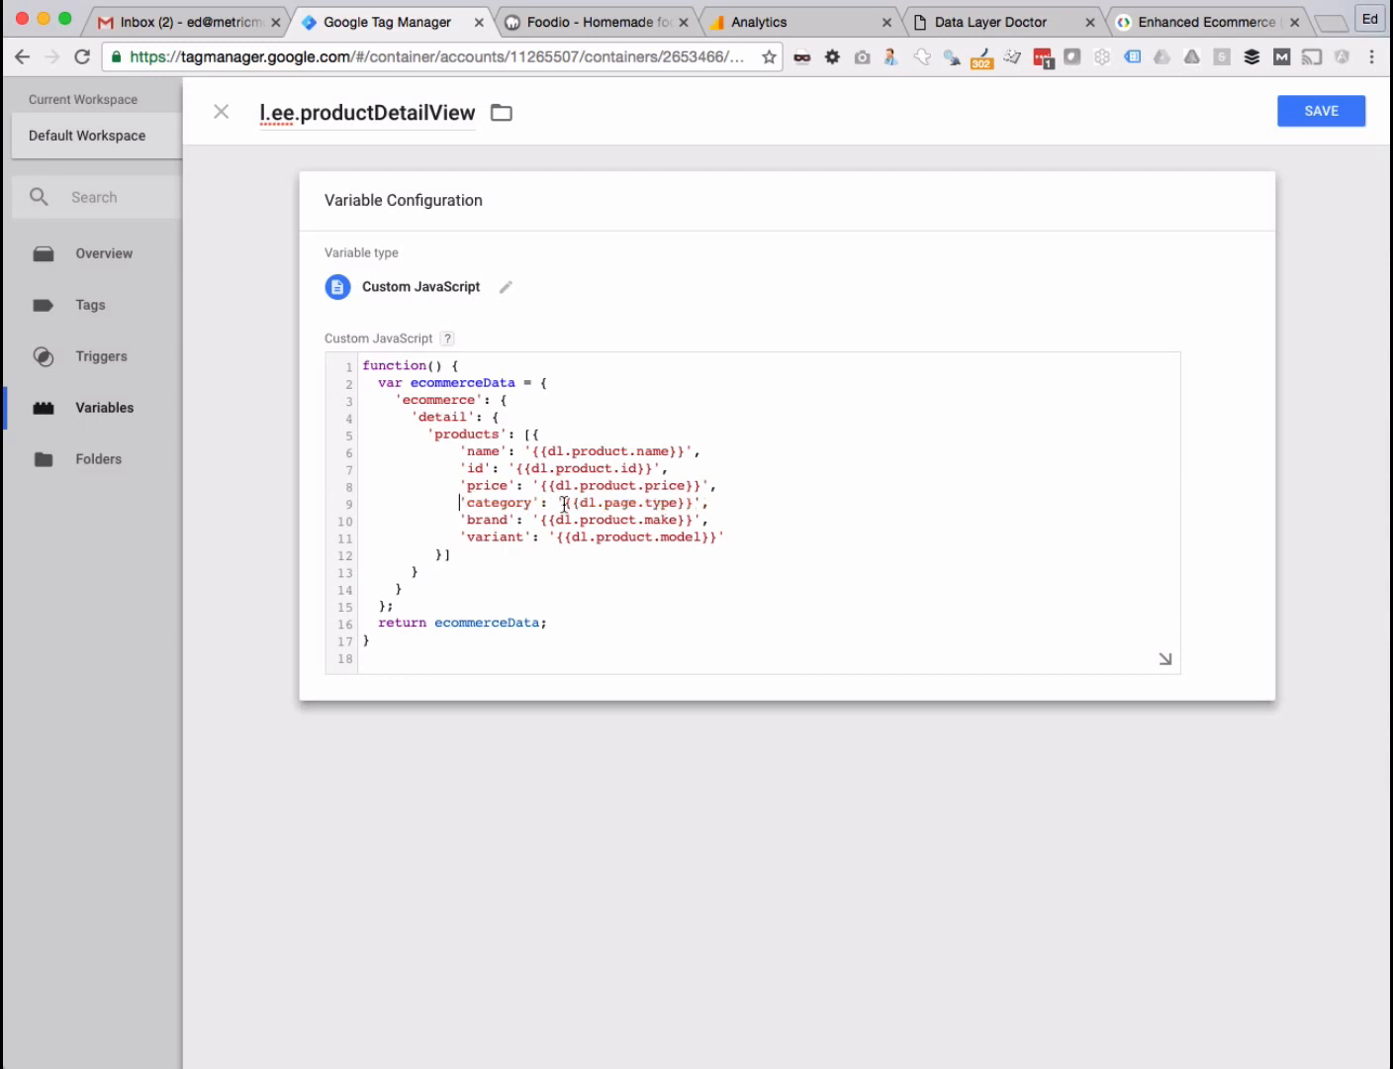
- Set category to 'Unknown' and brand to '{{dl.product.brand}}' in the Custom JavaScript, checking the brand variable's name in the Foodio preview
left_click_drag(562, 506, 695, 506)
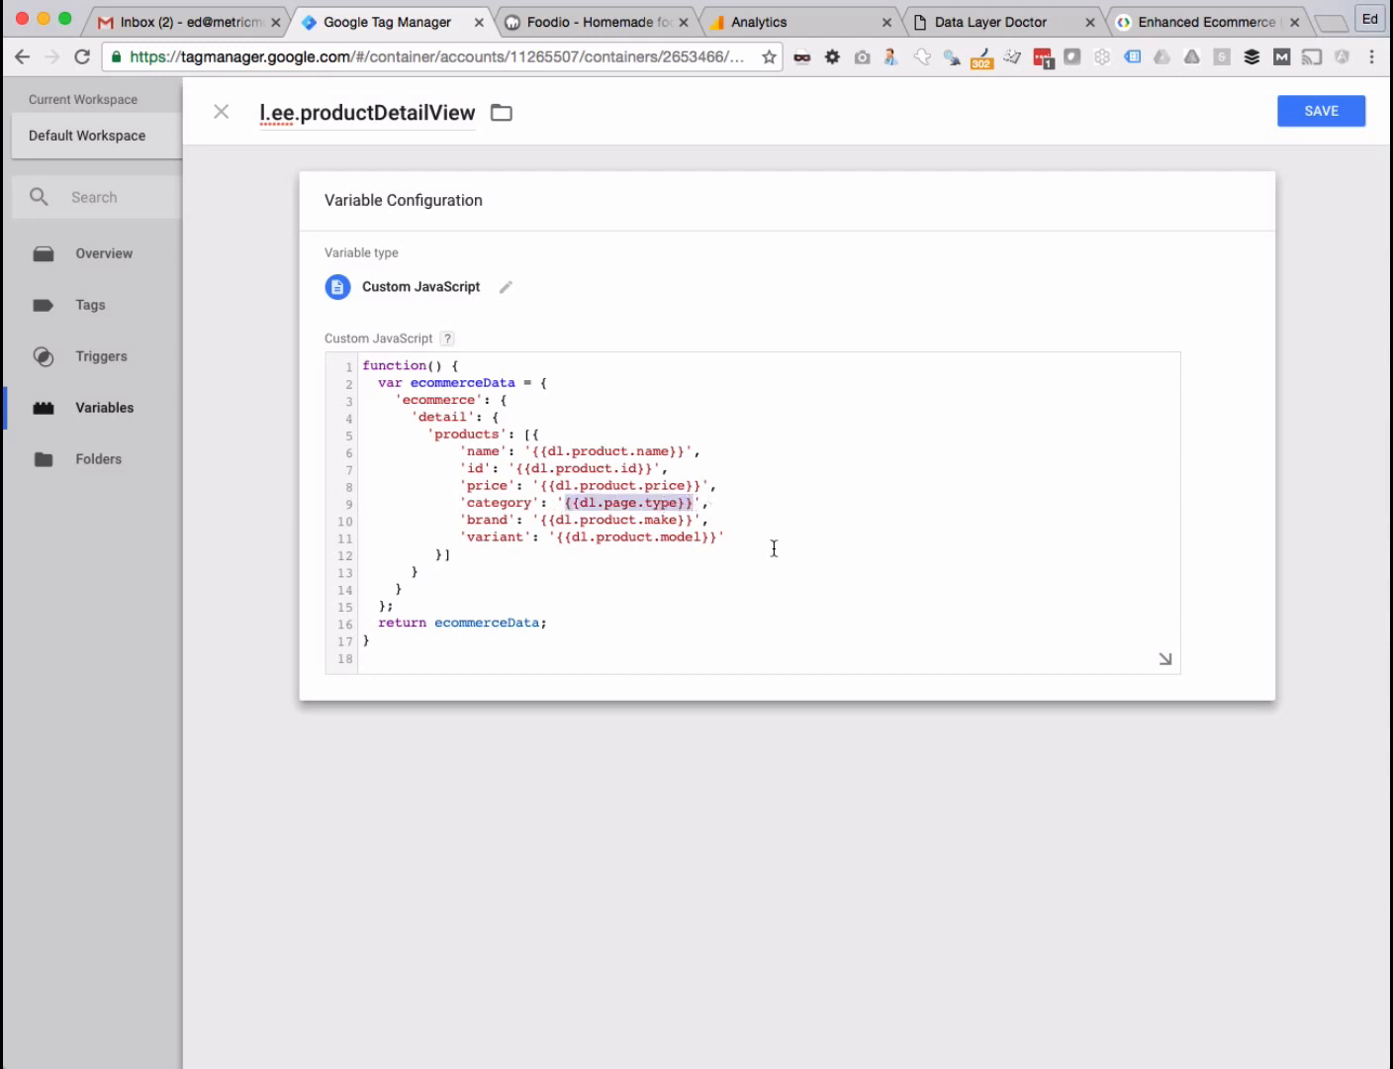
type("Unknown")
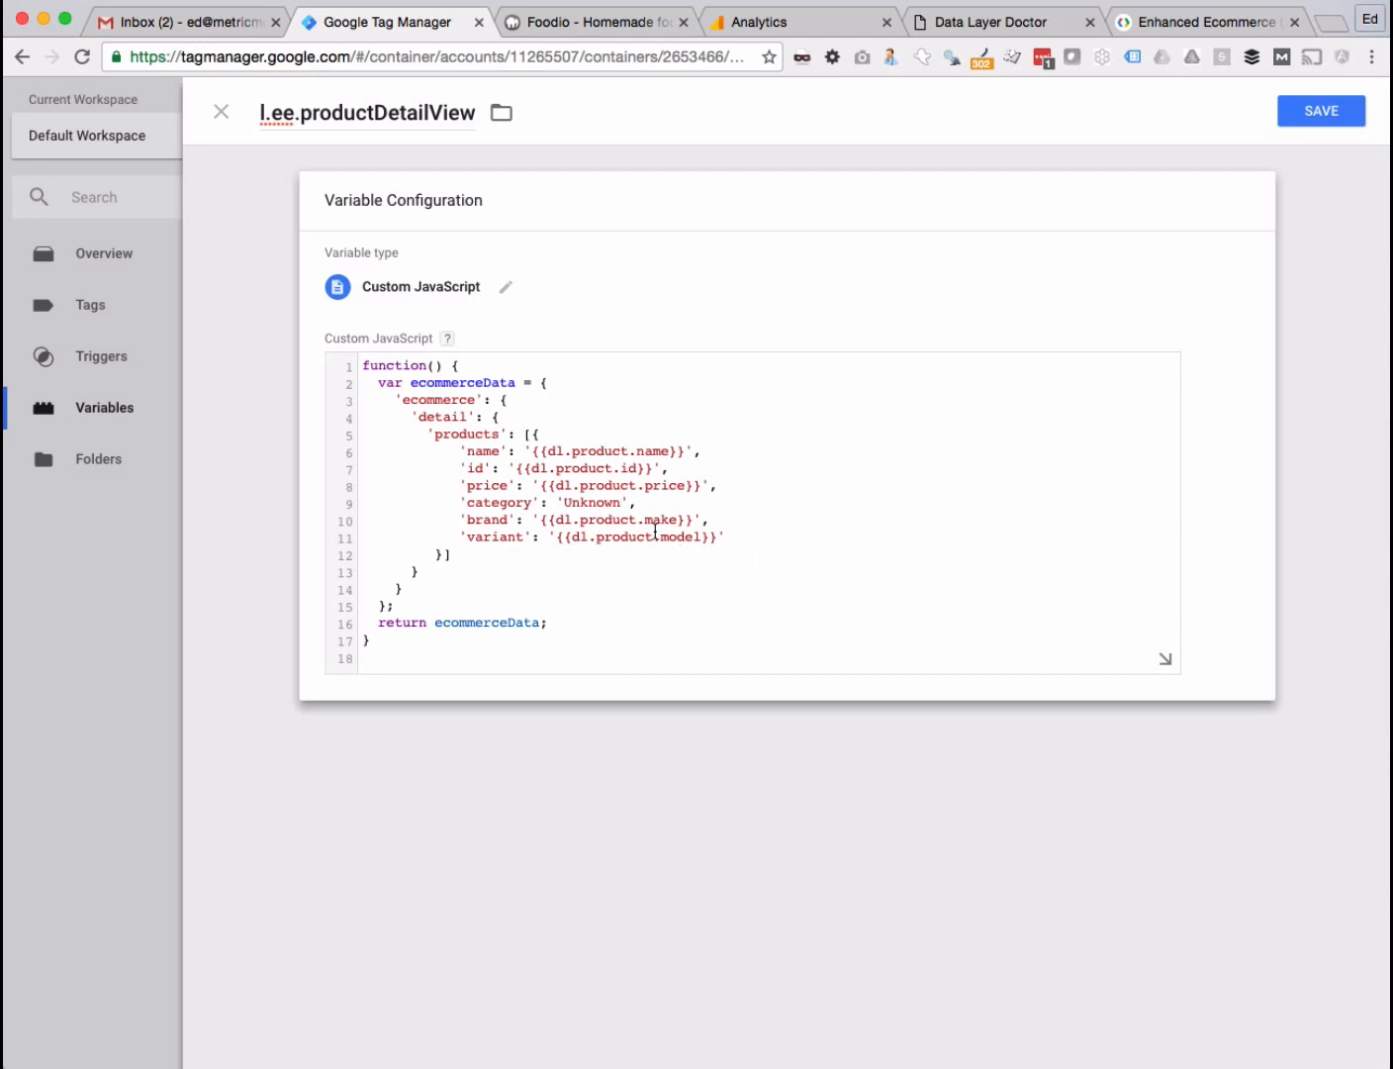
double_click(652, 519)
type("brand")
left_click(598, 21)
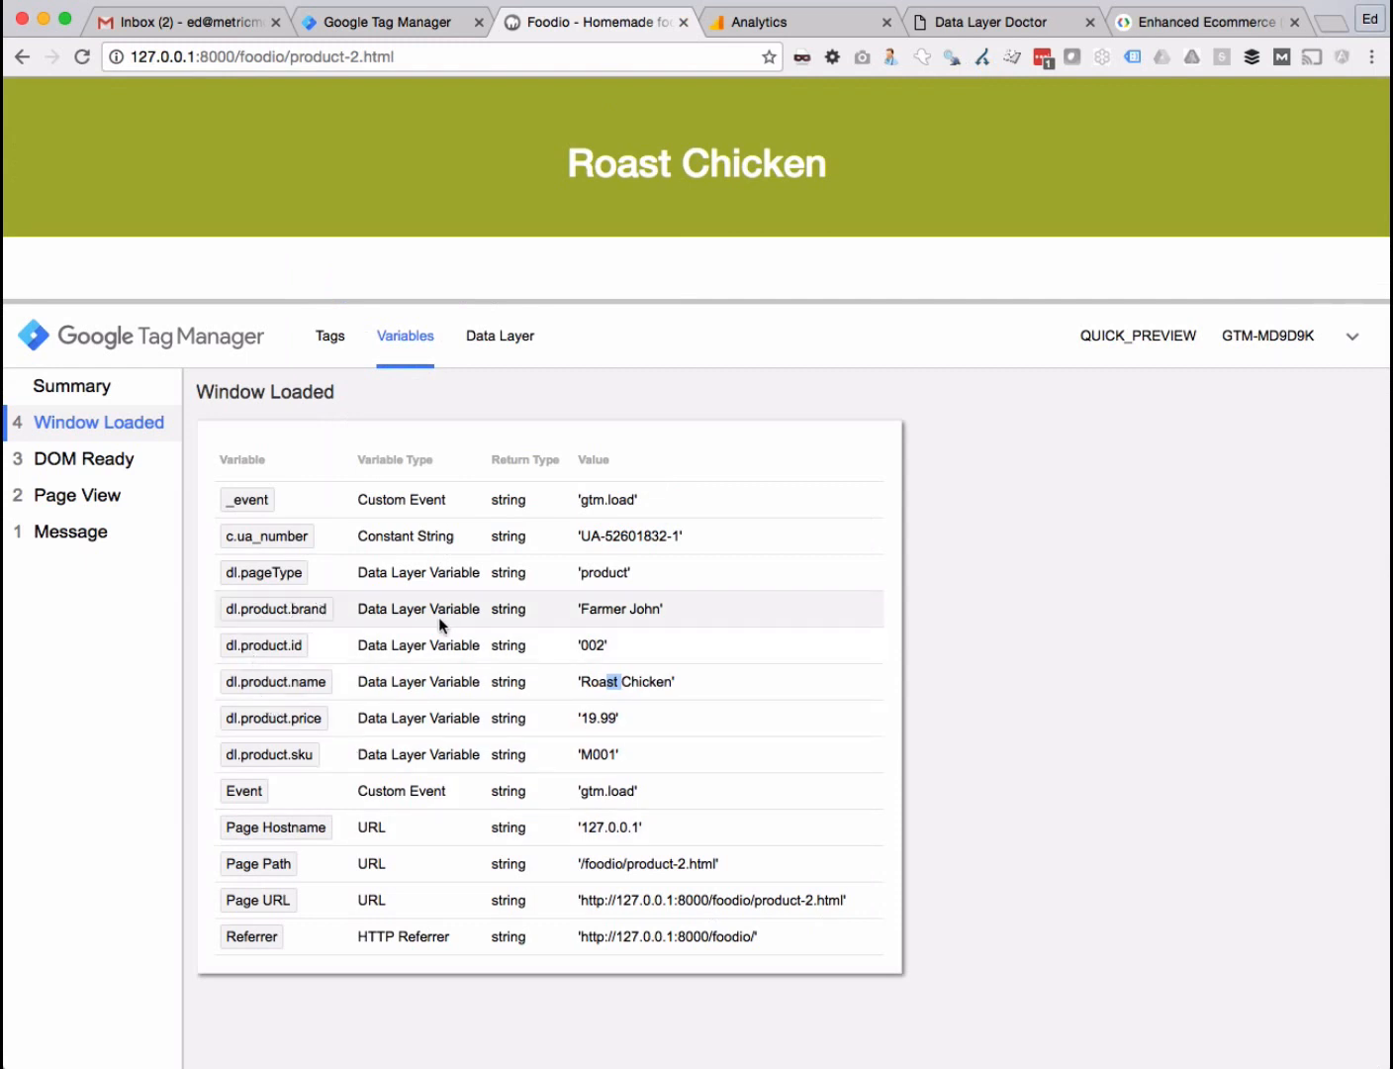
left_click(381, 30)
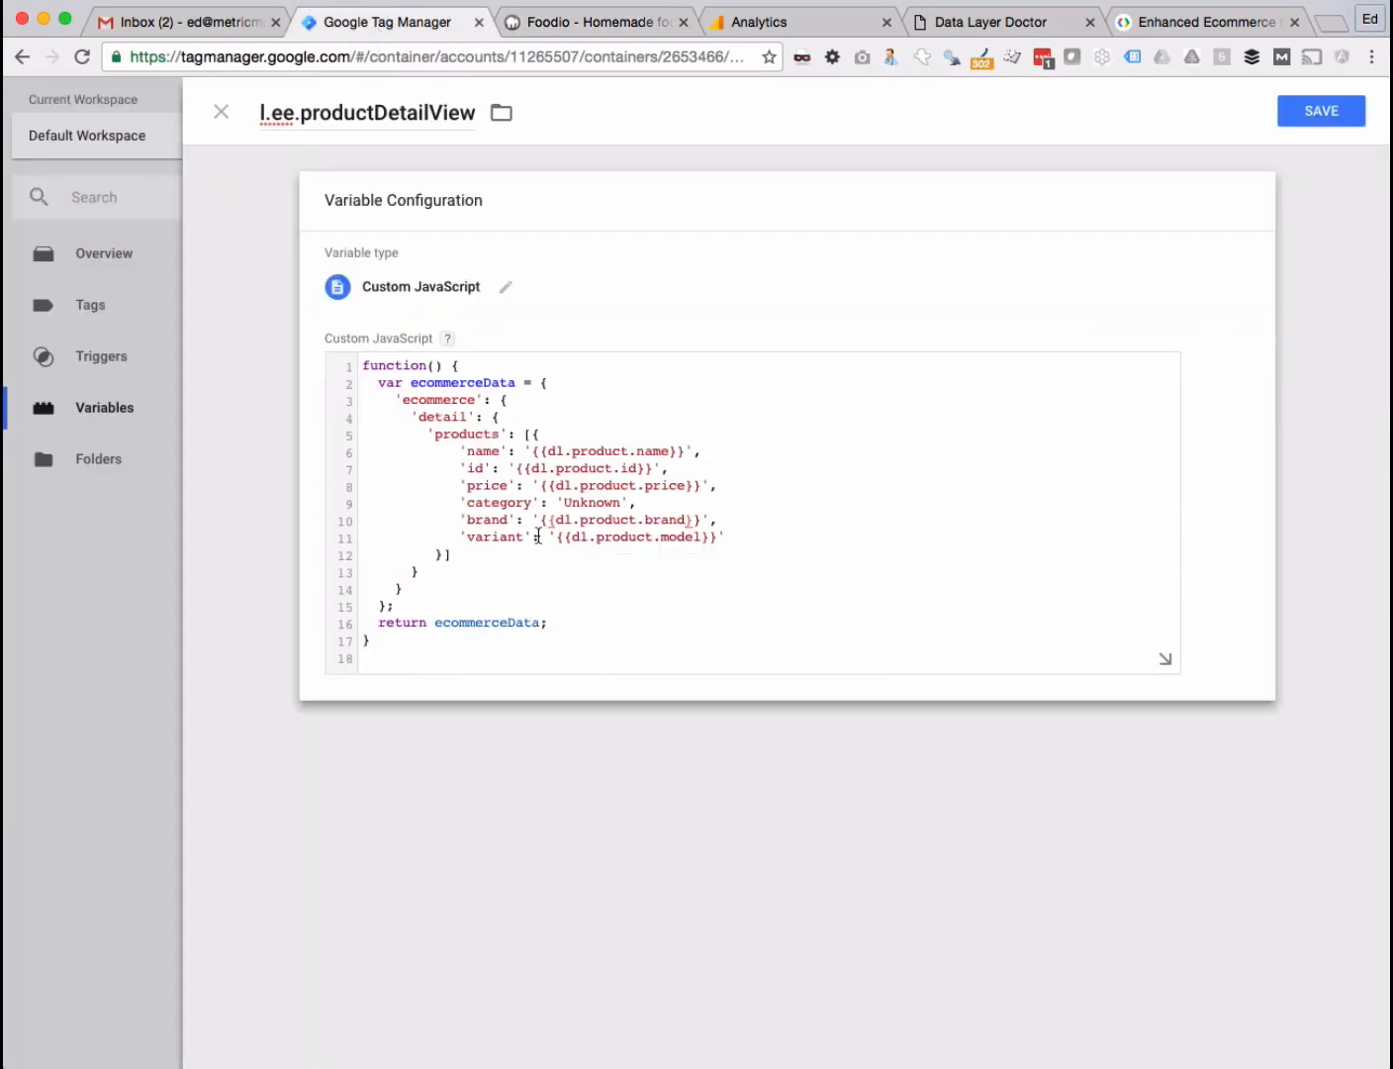
- Set variant to '{{dl.product.sku}}' using the sku key copied from product-2.html's dataLayer, and save the l.ee.productDetailView variable
key("super+Tab")
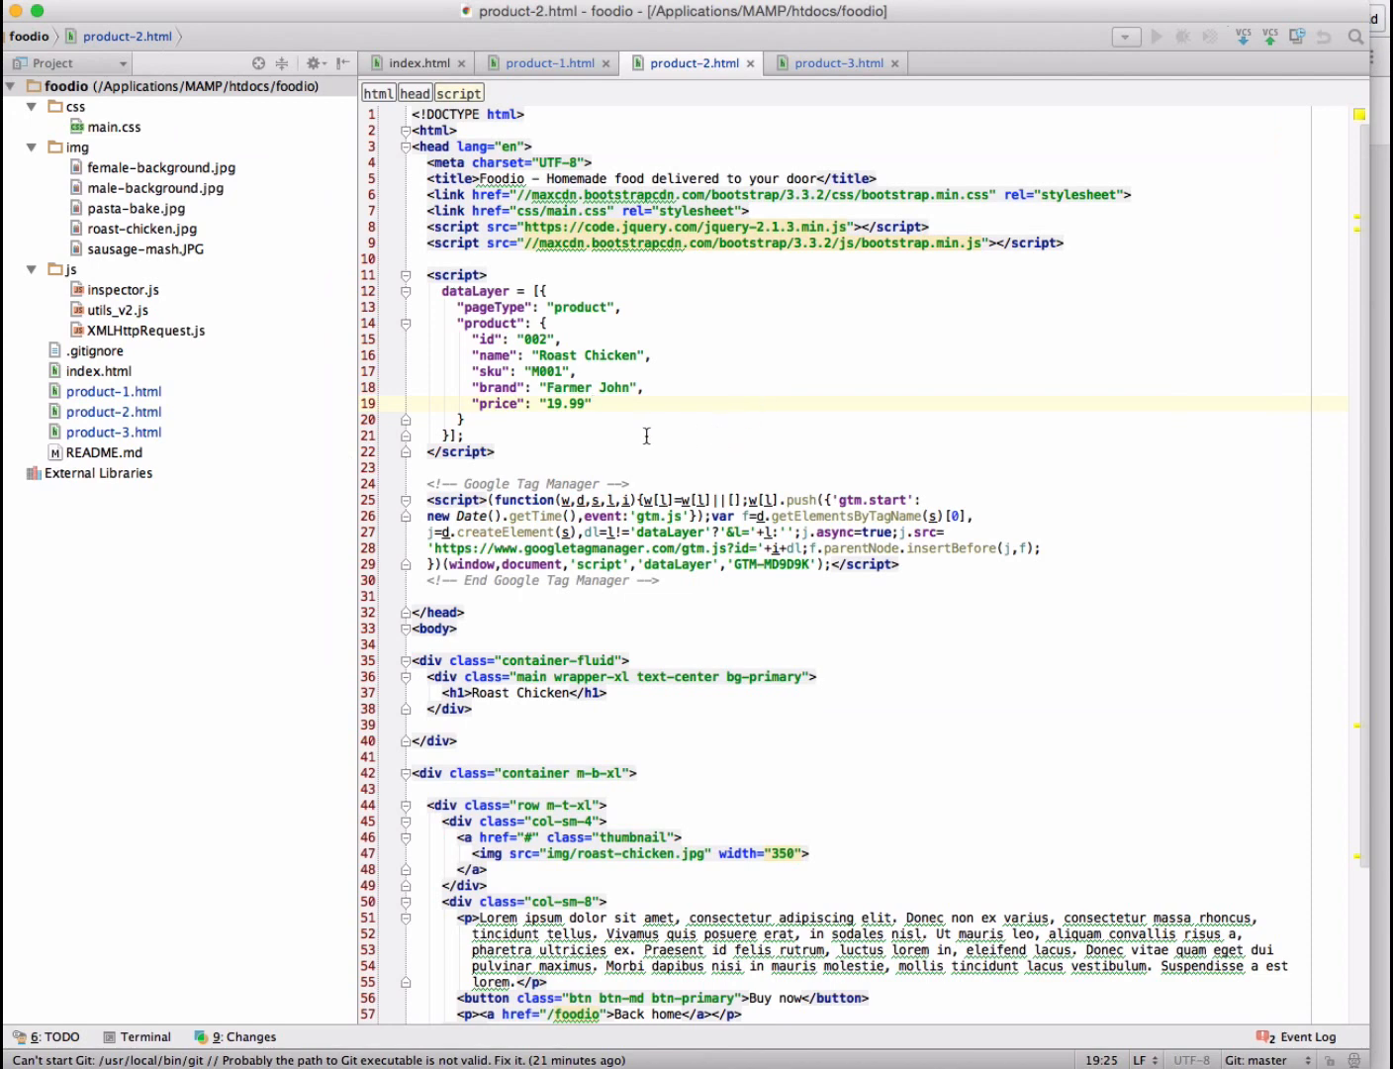
left_click_drag(472, 336, 631, 404)
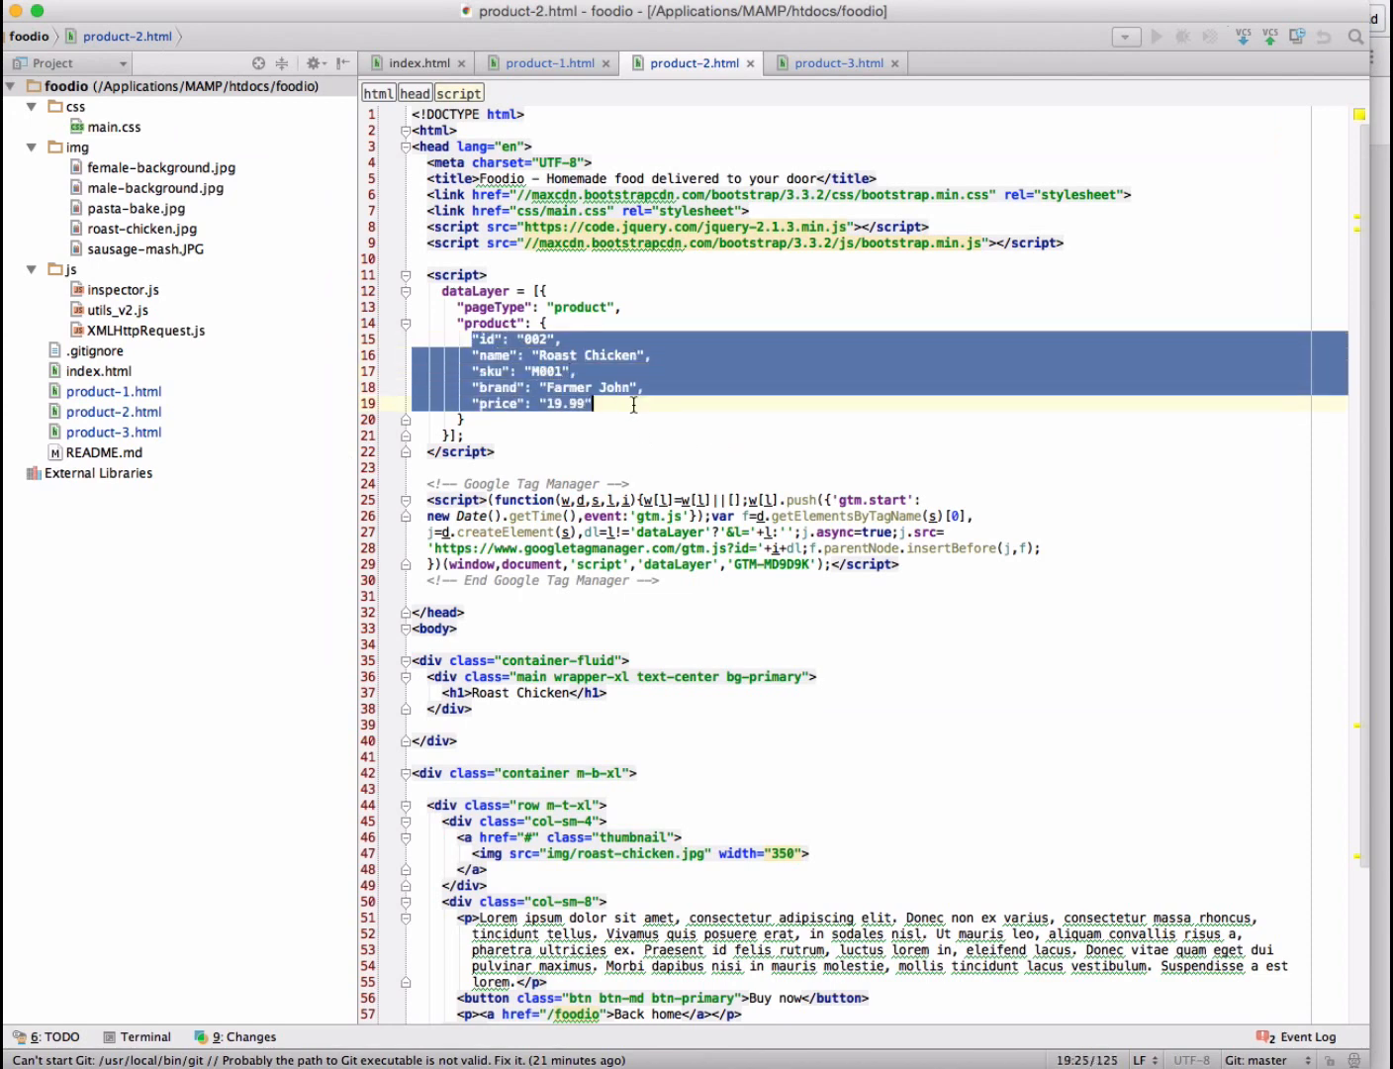
left_click(517, 386)
double_click(492, 371)
key("super+c")
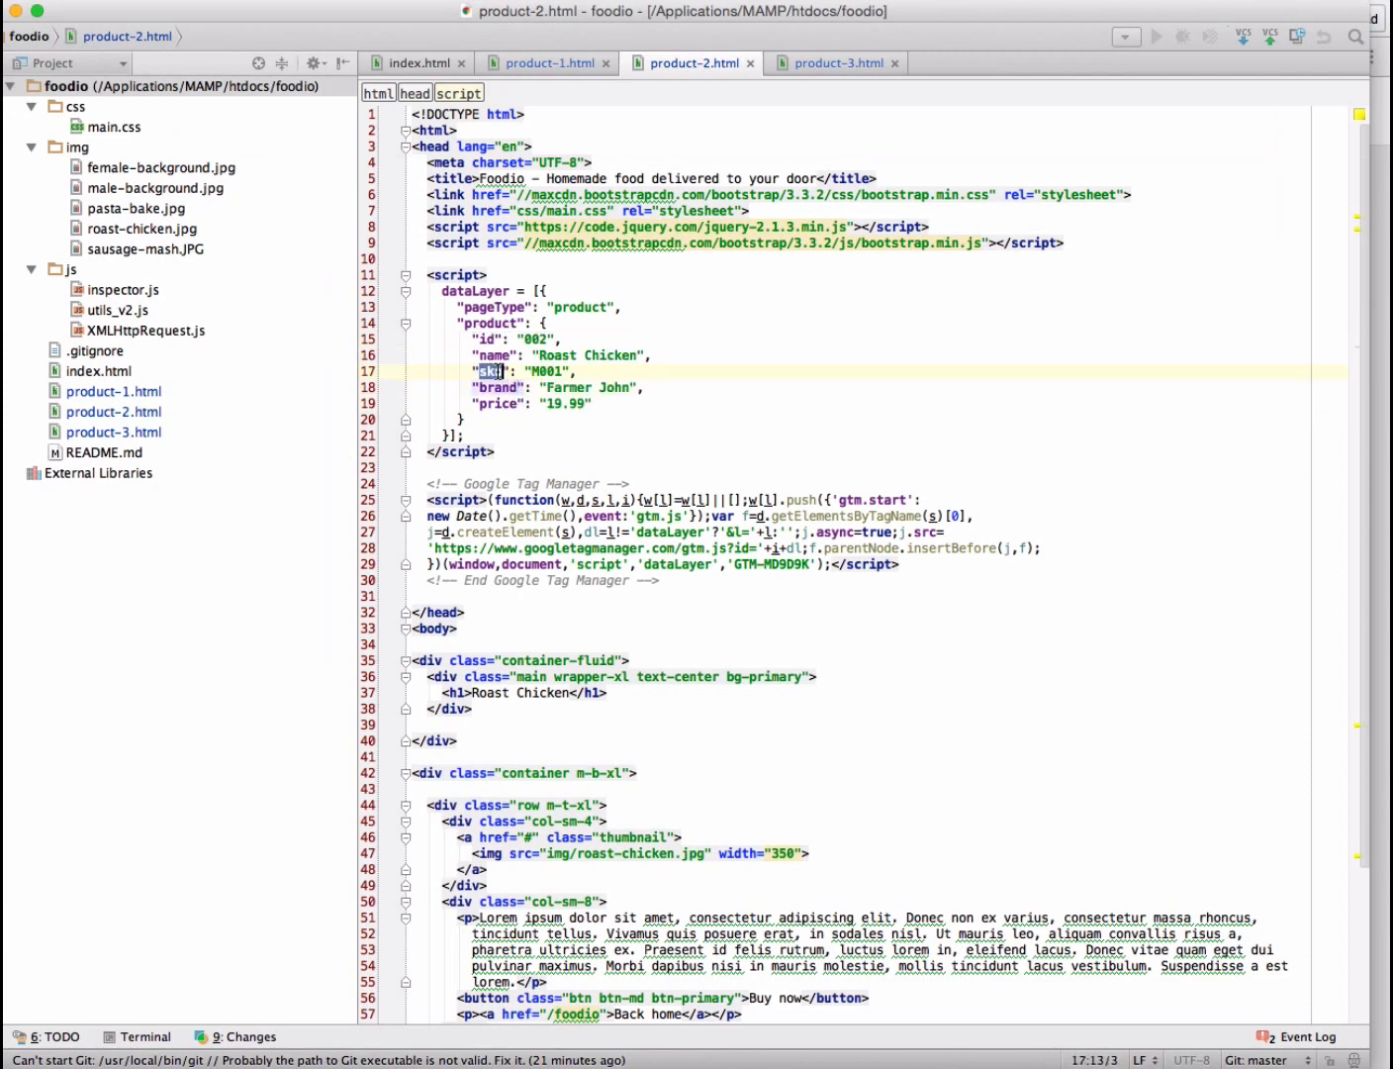
key("super+Tab")
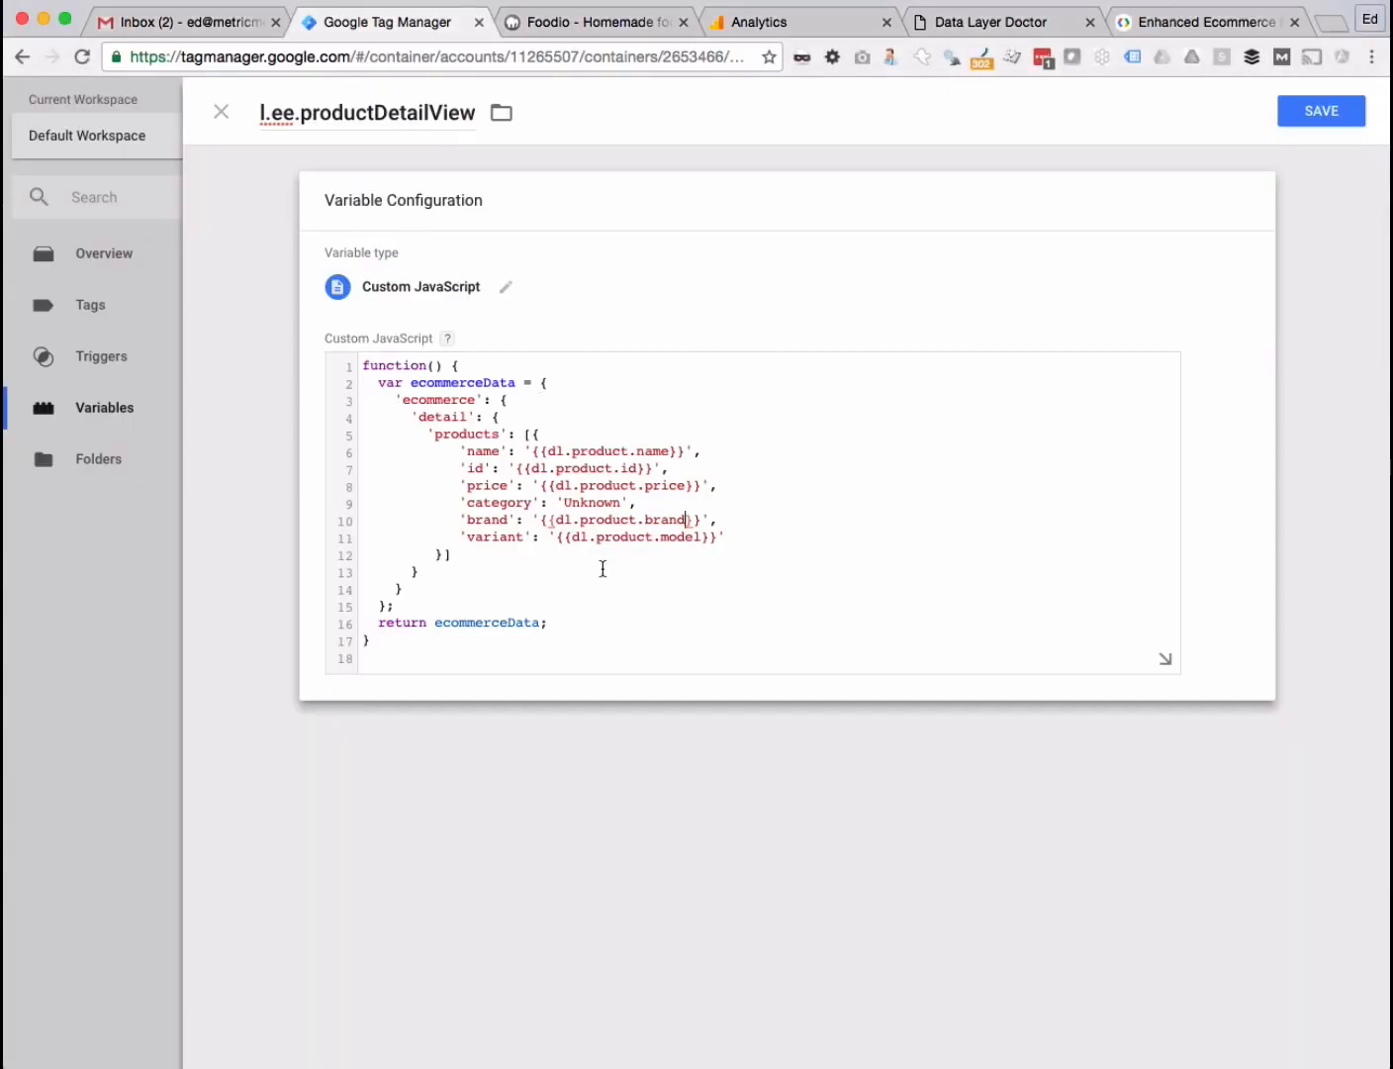
double_click(684, 535)
key("super+v")
left_click(1351, 112)
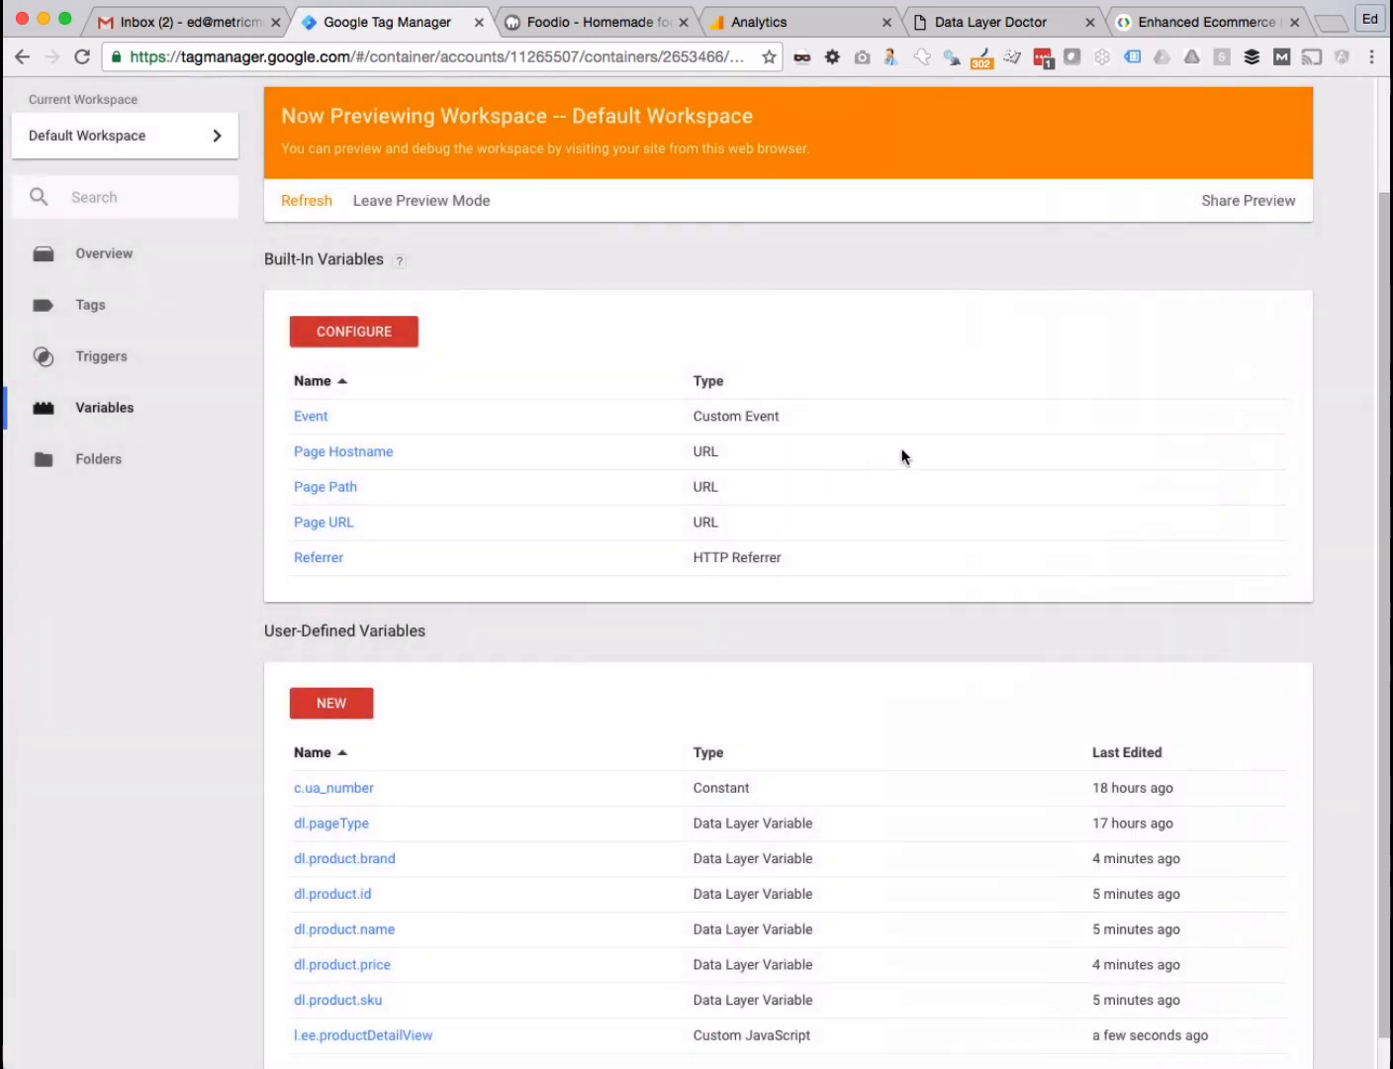
- Reopen l.ee.productDetailView from the user-defined variables, review its Custom JavaScript code, and close it
scroll(410, 807, "down", 1)
left_click(381, 1001)
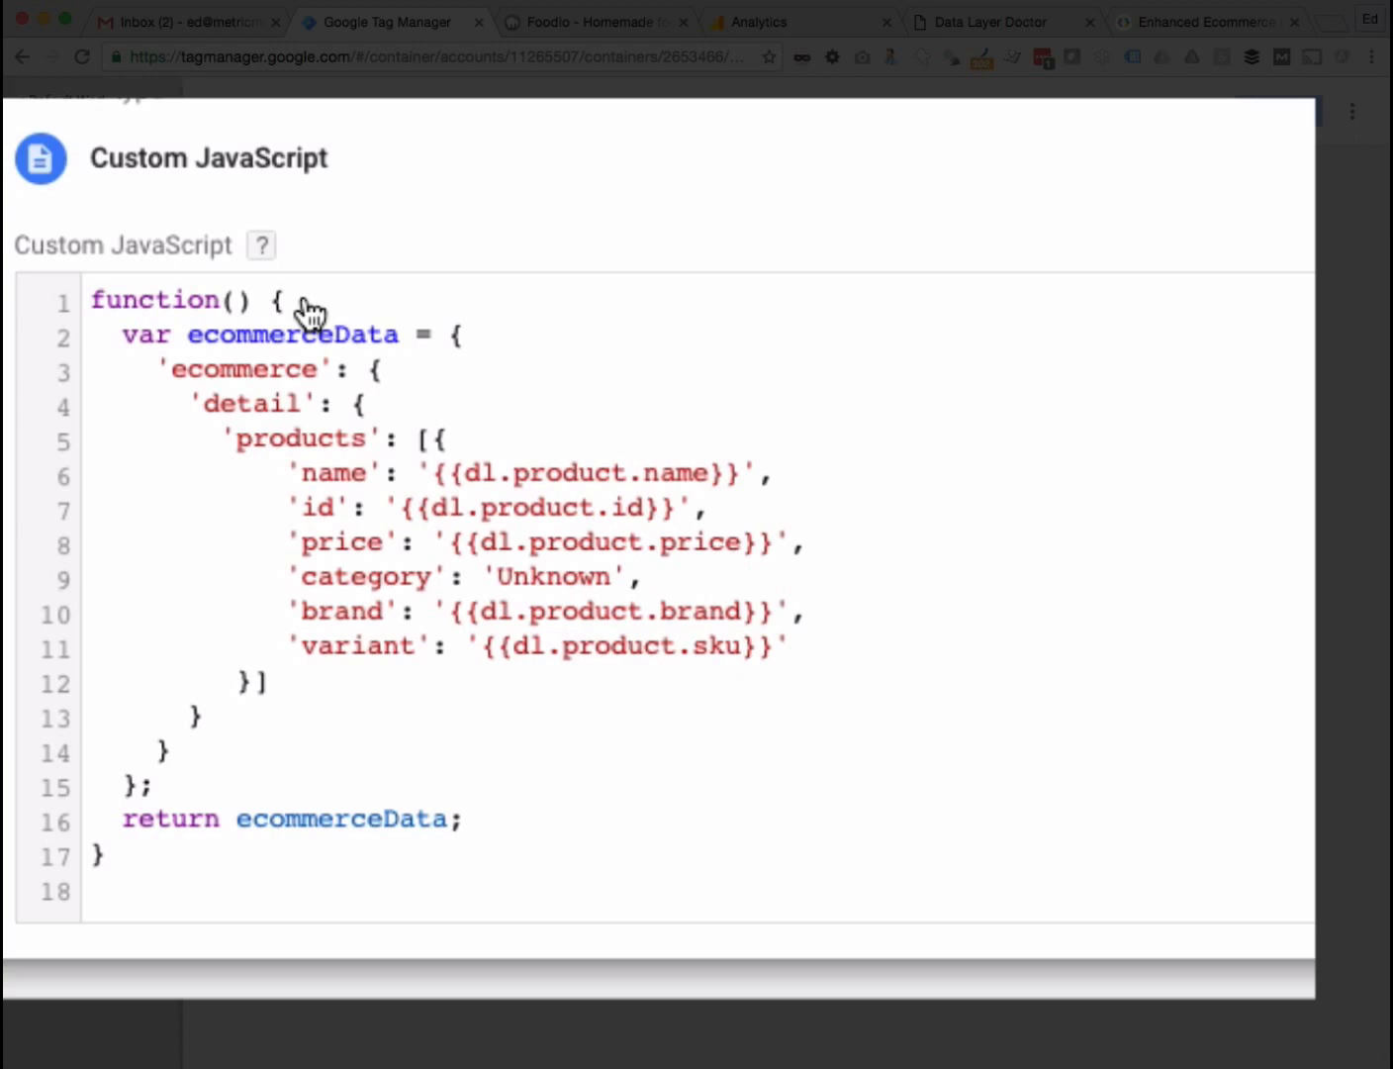
mouse_move(262, 245)
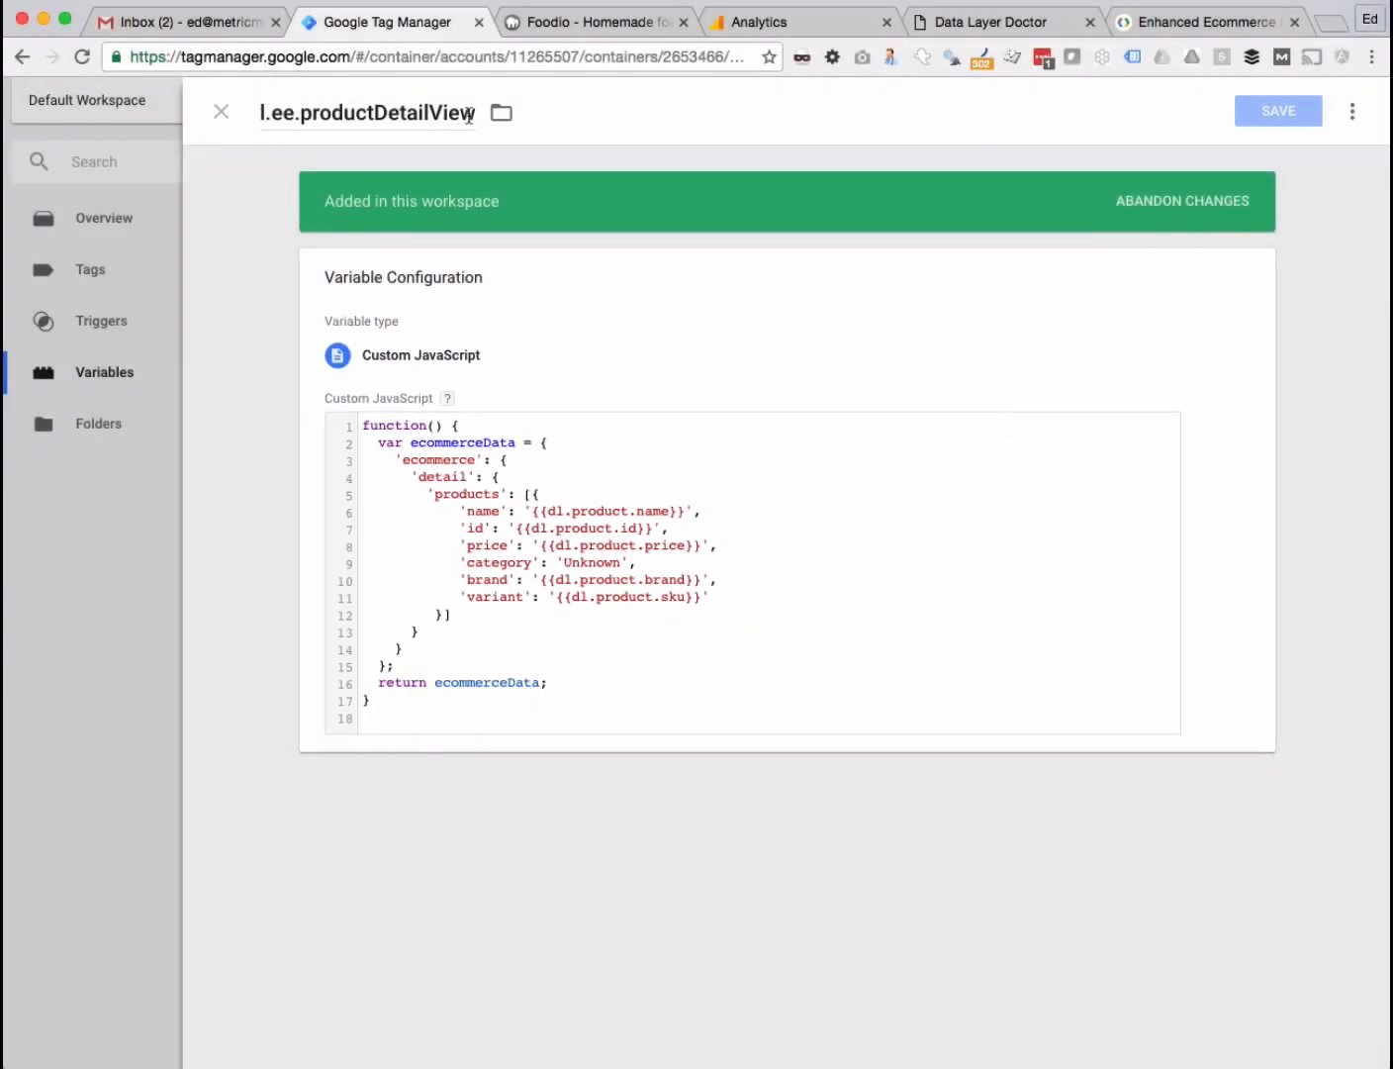
left_click(1266, 111)
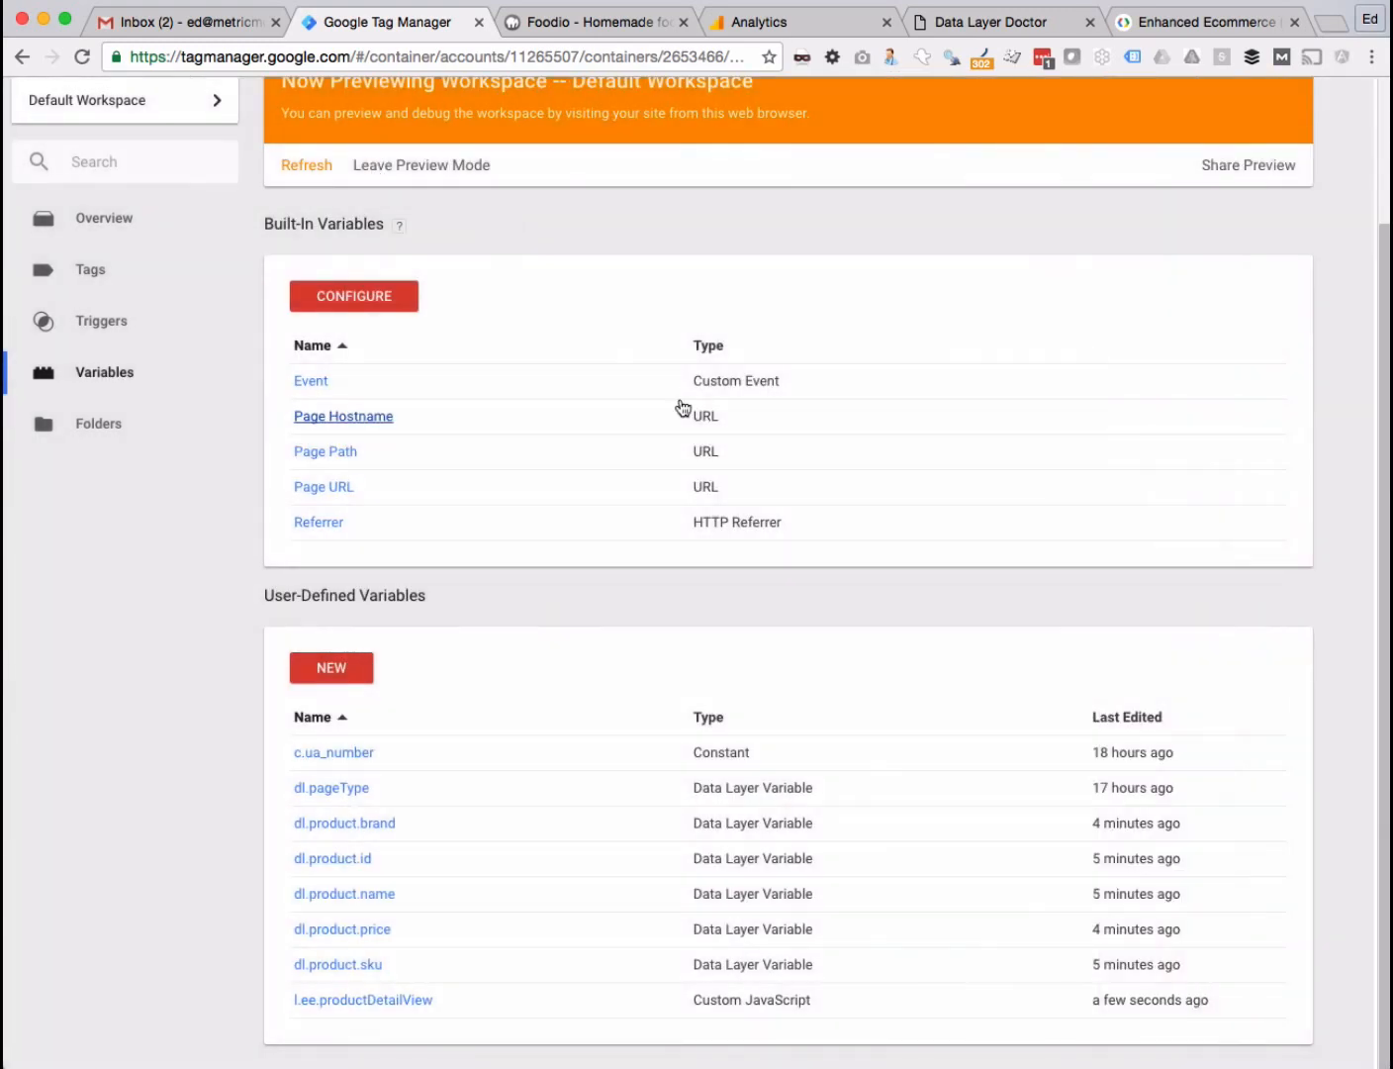
- Restart preview and debug for the workspace, and reload the Roast Chicken product page in the Foodio preview
scroll(756, 202, "up", 5)
left_click(1332, 169)
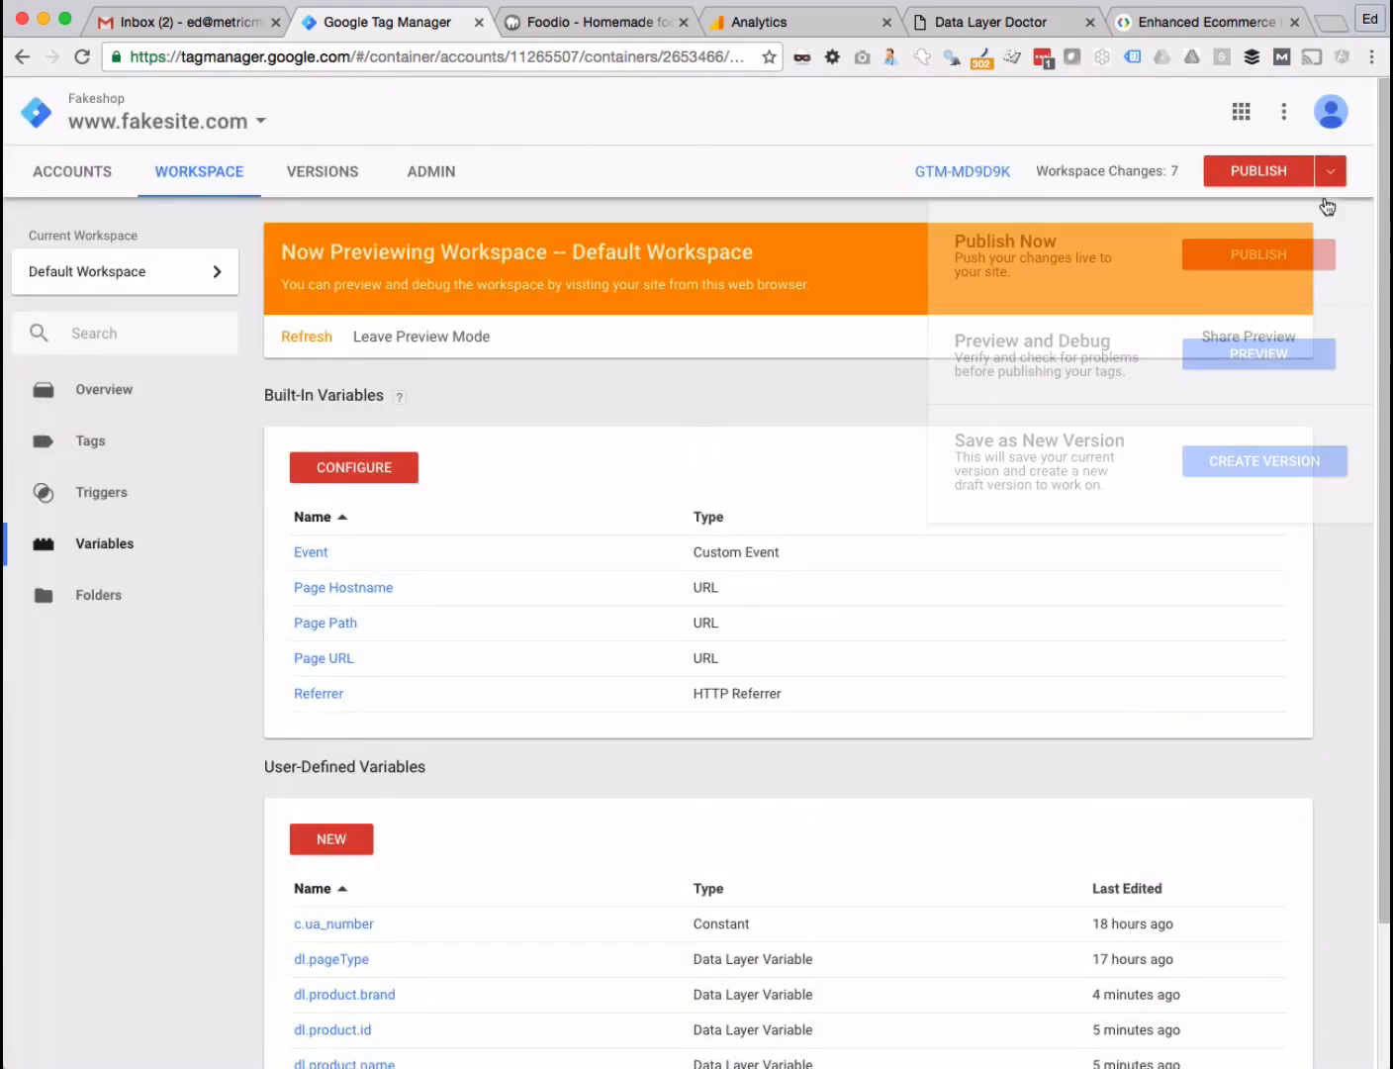
left_click(1247, 354)
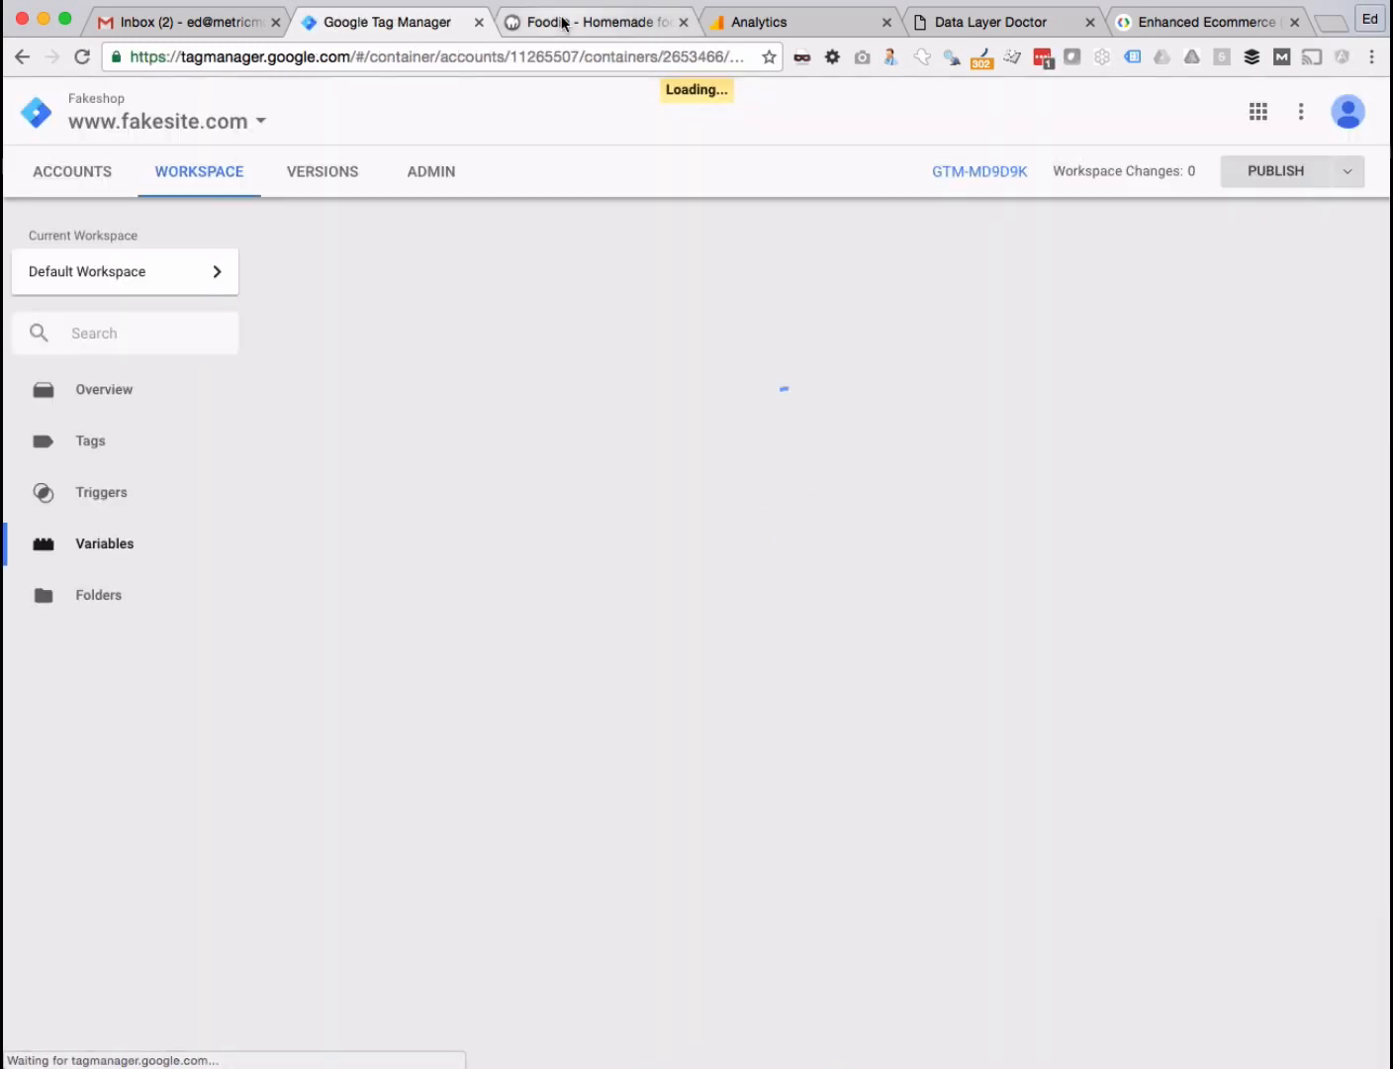
left_click(582, 23)
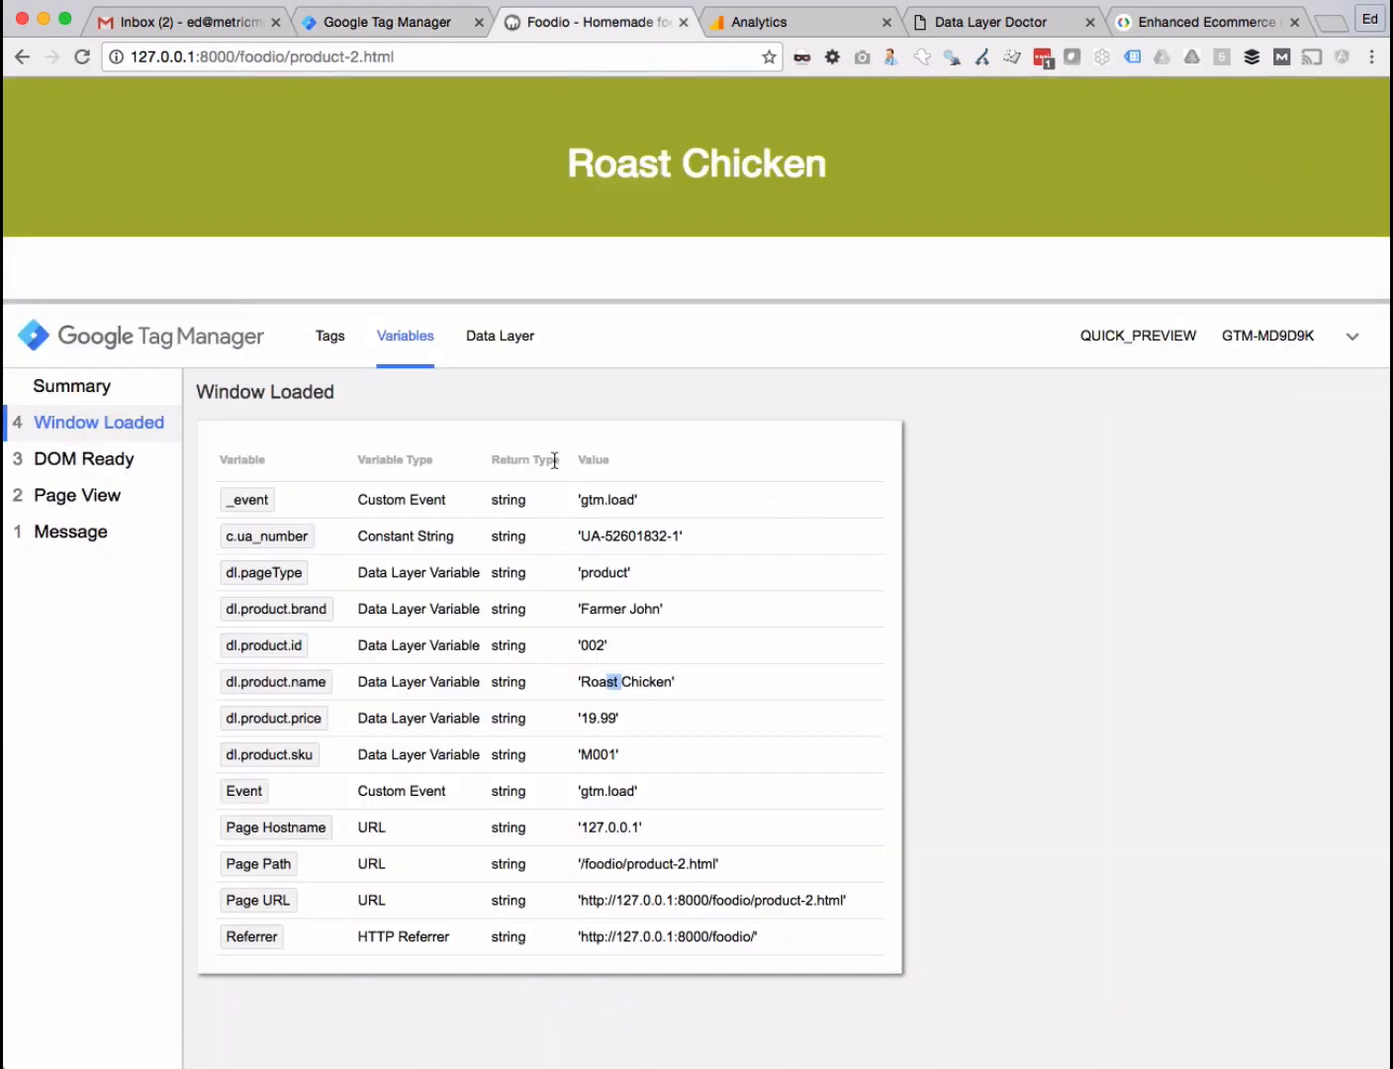
key("super+r")
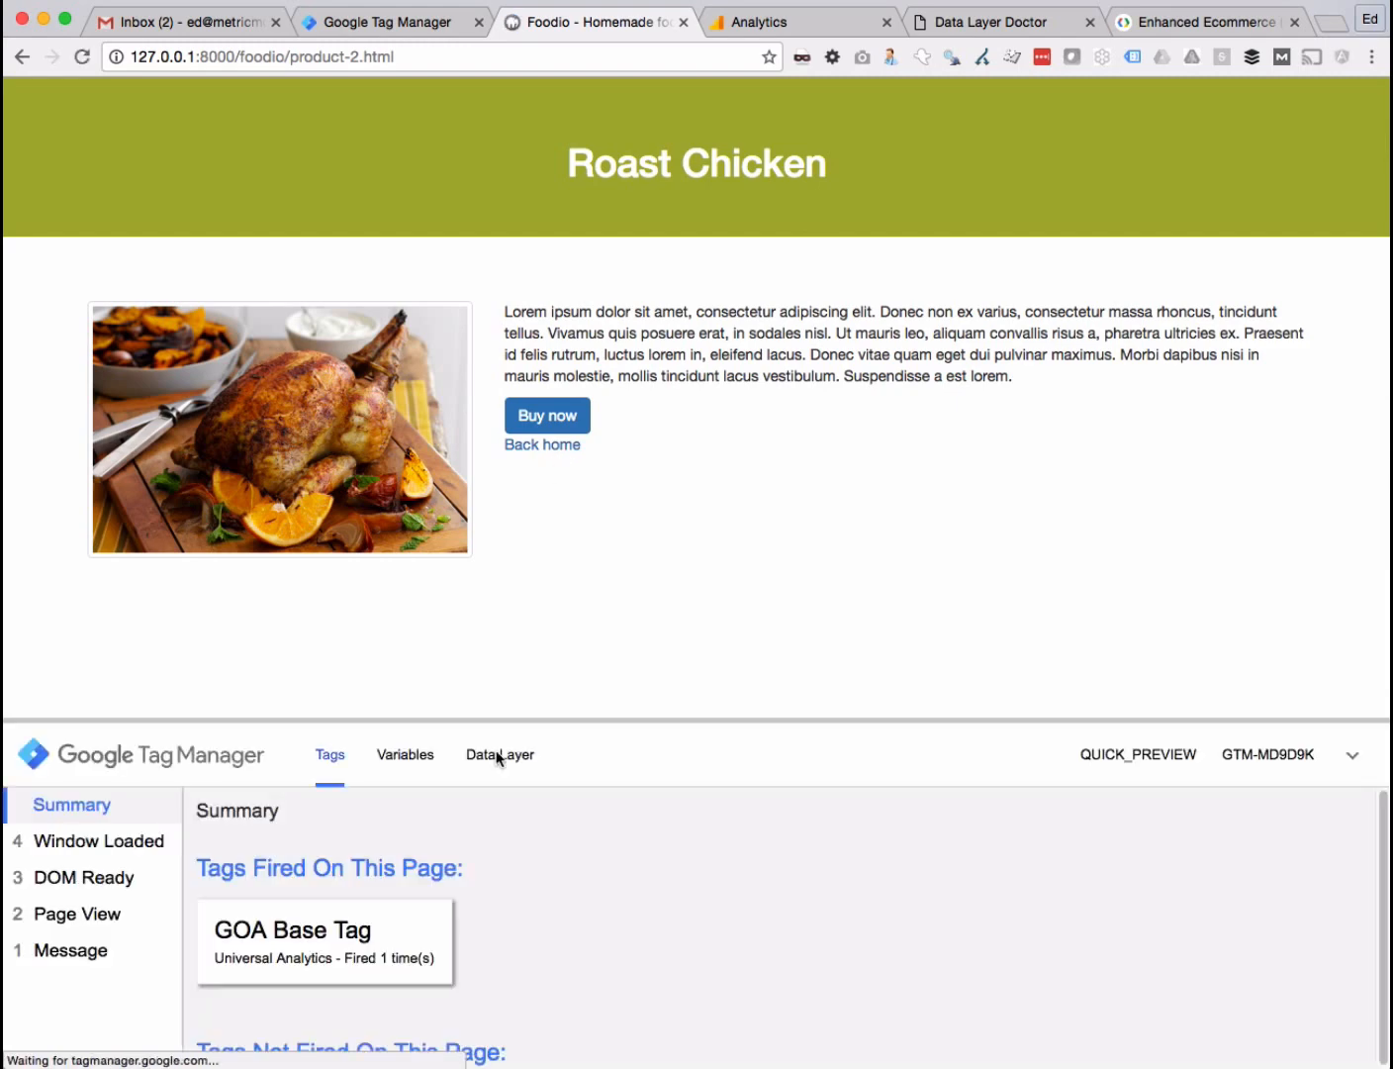
- Examine the l.ee.productDetailView object in the Window Loaded variables of product-2.html, from product name to variant
left_click(48, 840)
left_click(396, 754)
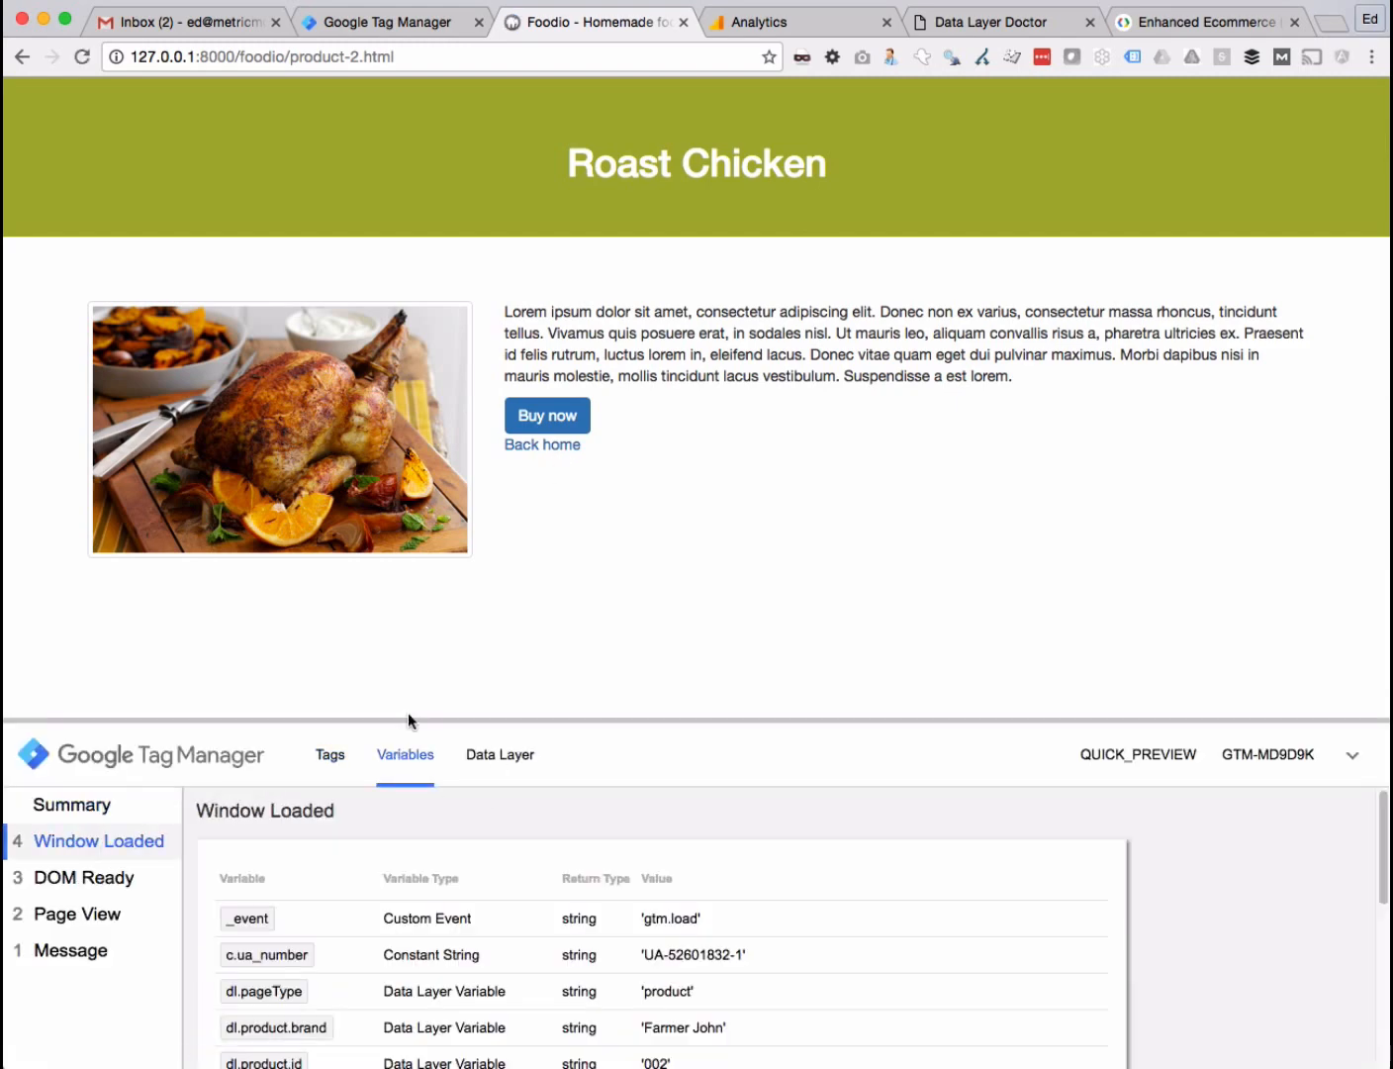
left_click_drag(404, 719, 459, 294)
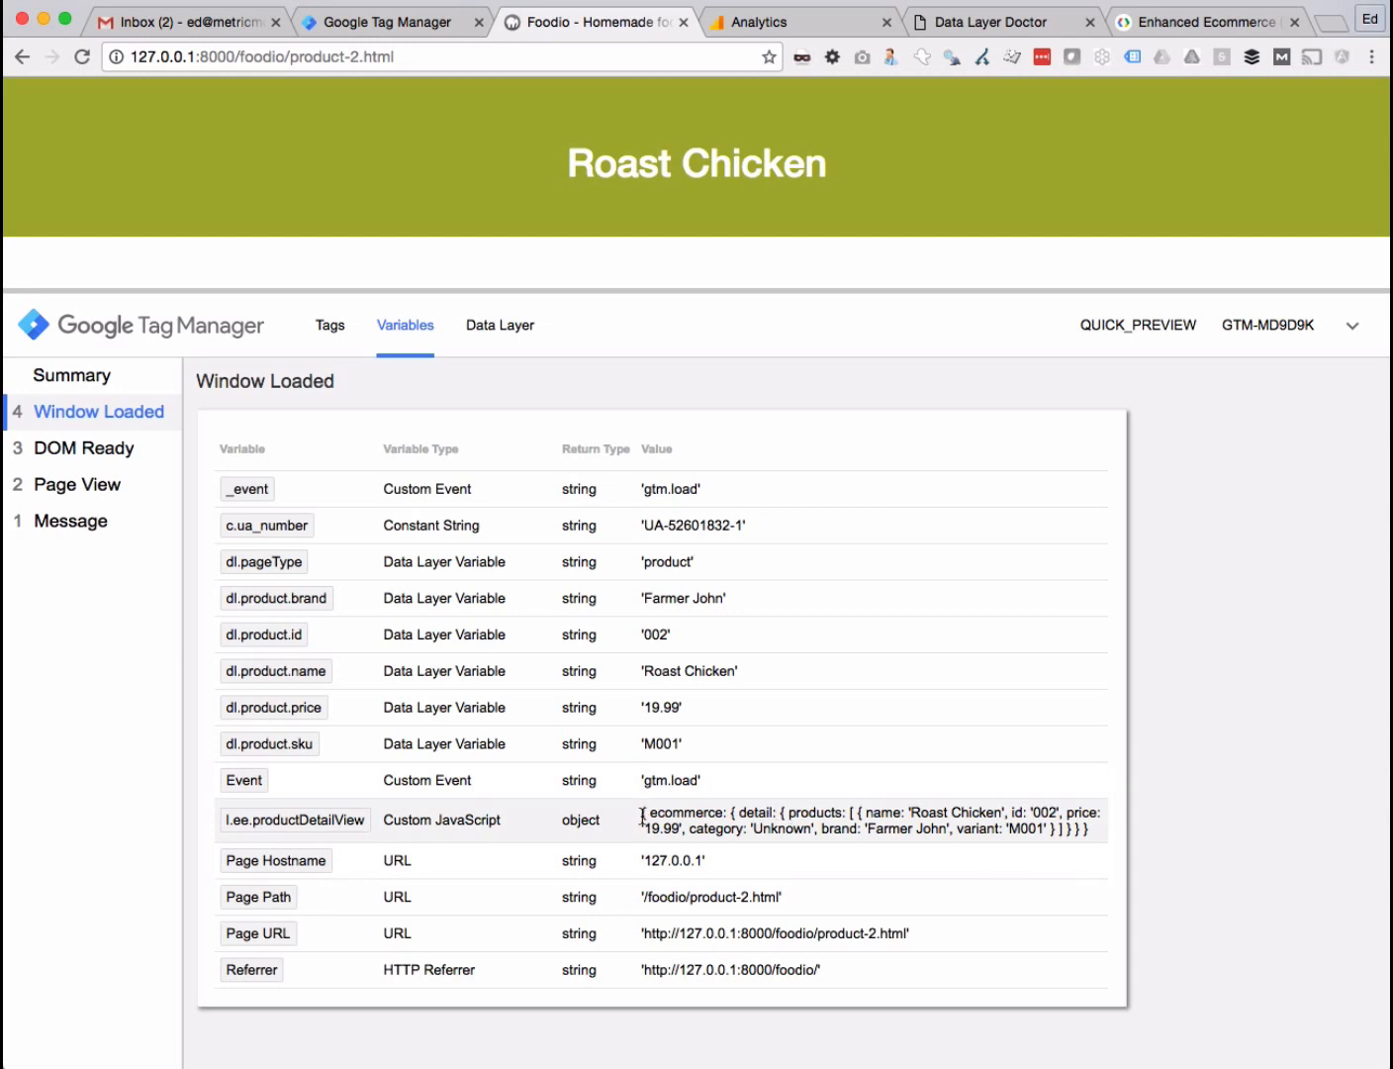
left_click_drag(641, 812, 1088, 830)
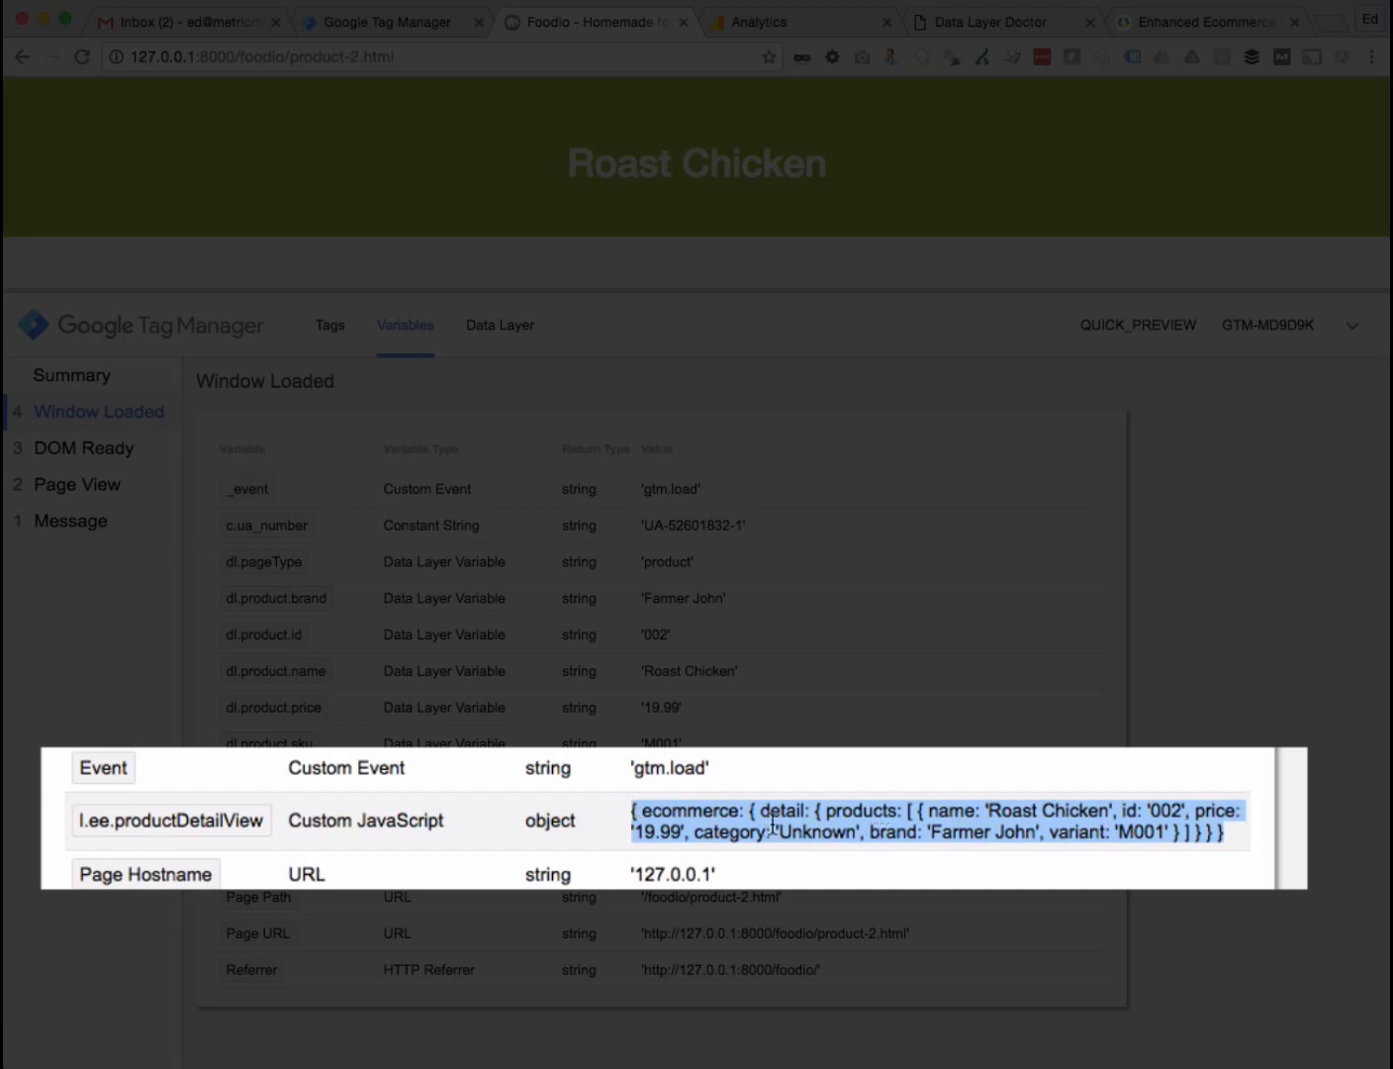
left_click(909, 822)
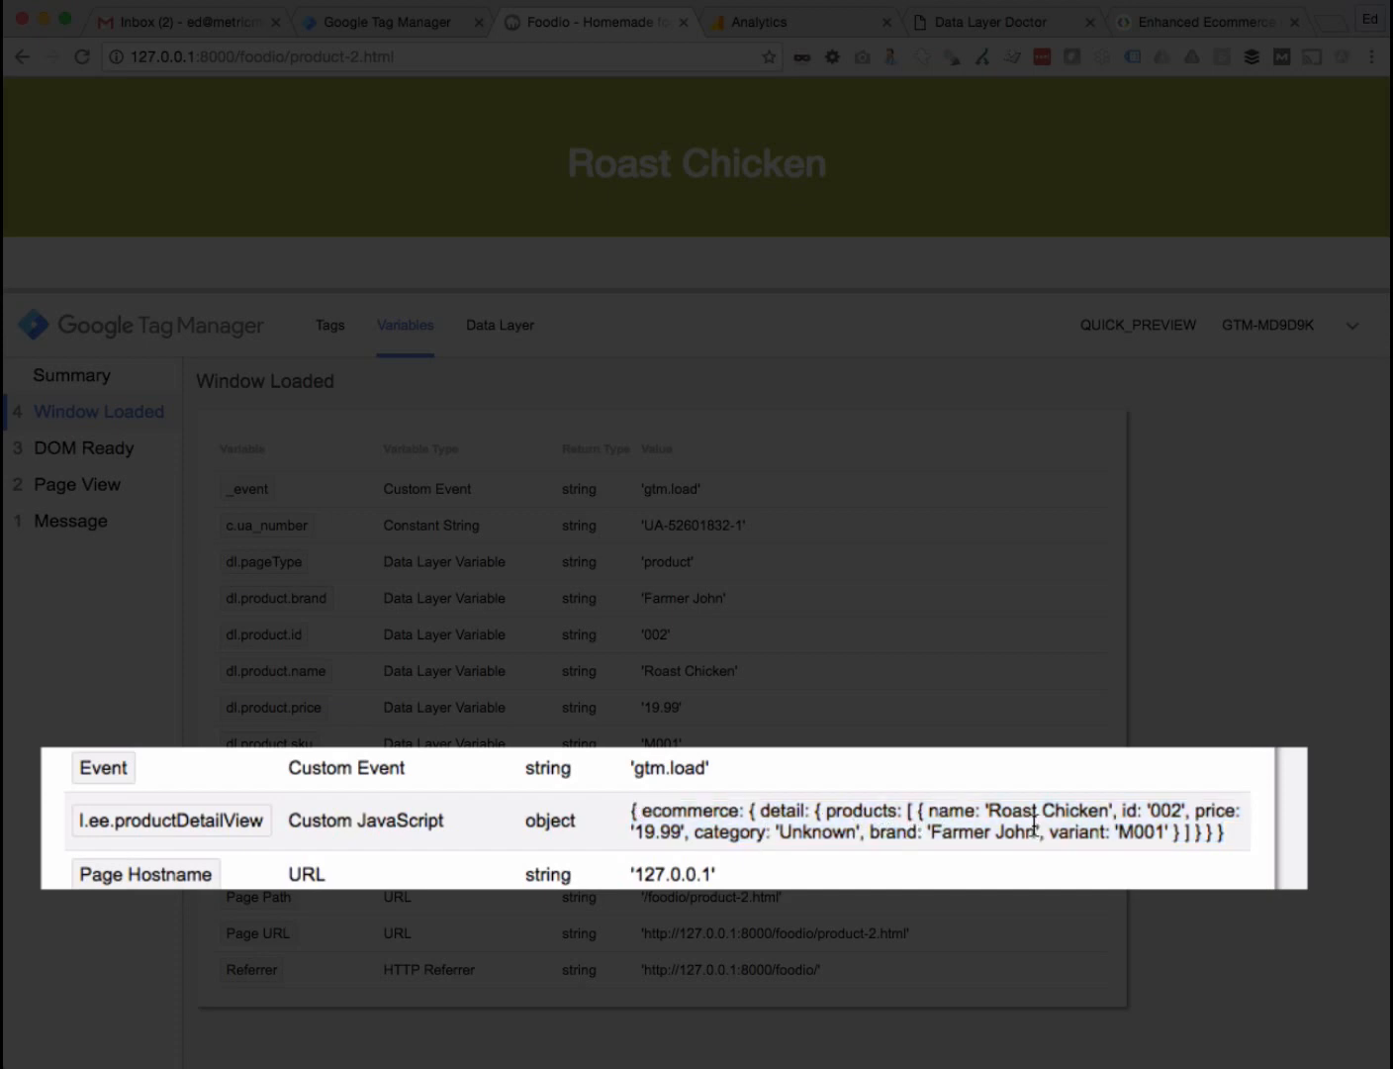
left_click_drag(986, 810, 1182, 810)
left_click_drag(651, 831, 682, 831)
left_click_drag(788, 828, 812, 830)
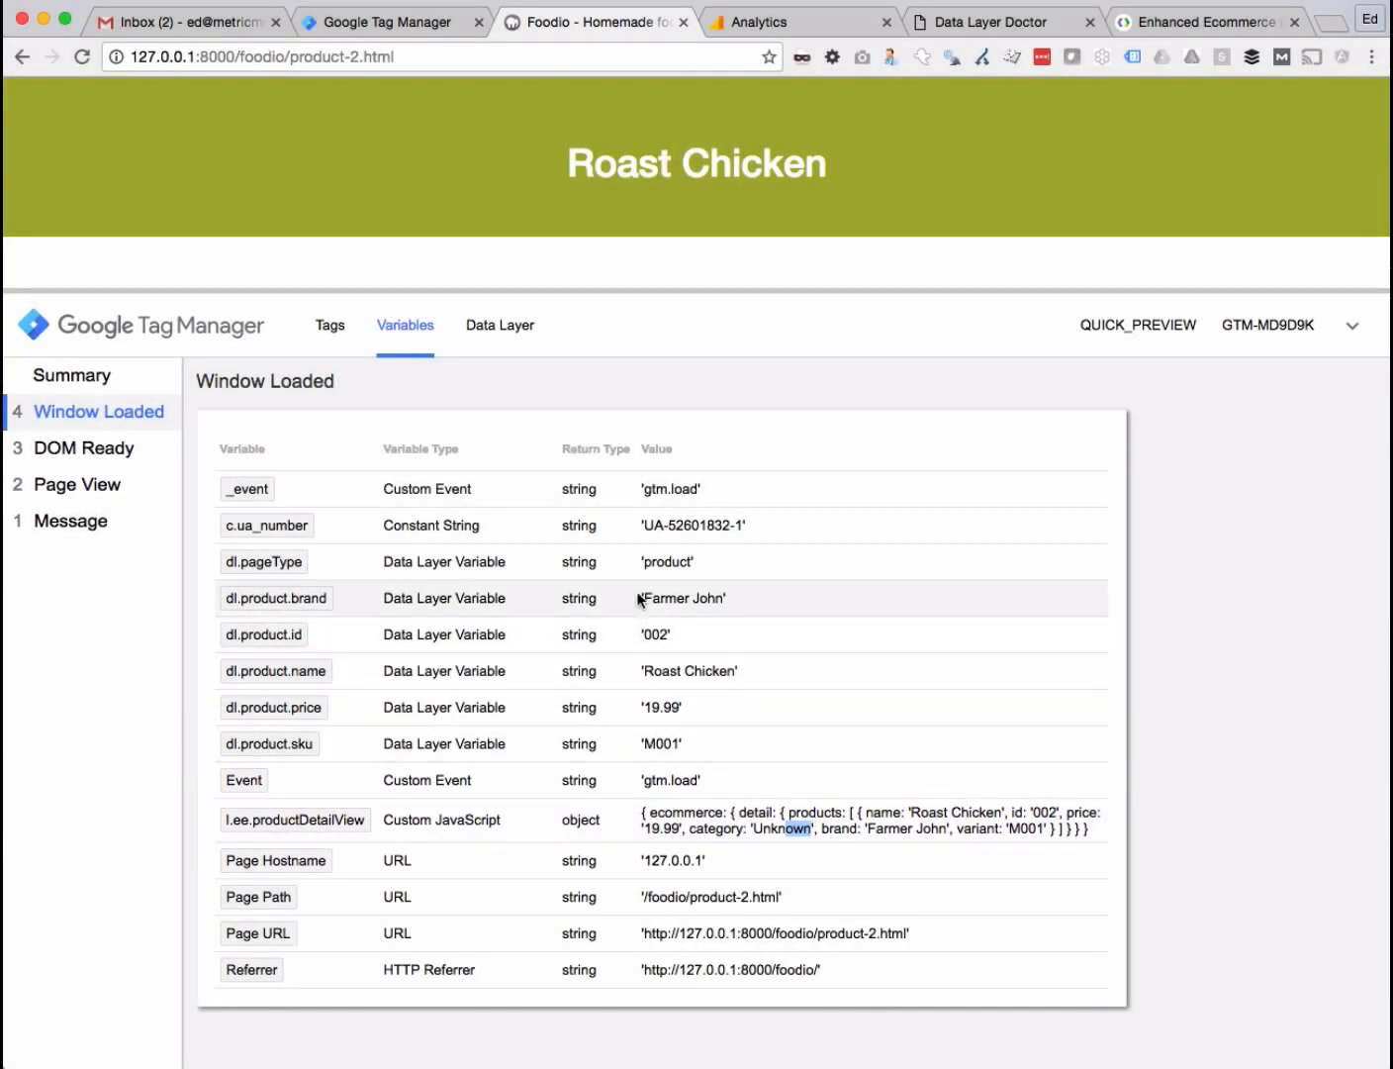
left_click_drag(868, 828, 1036, 831)
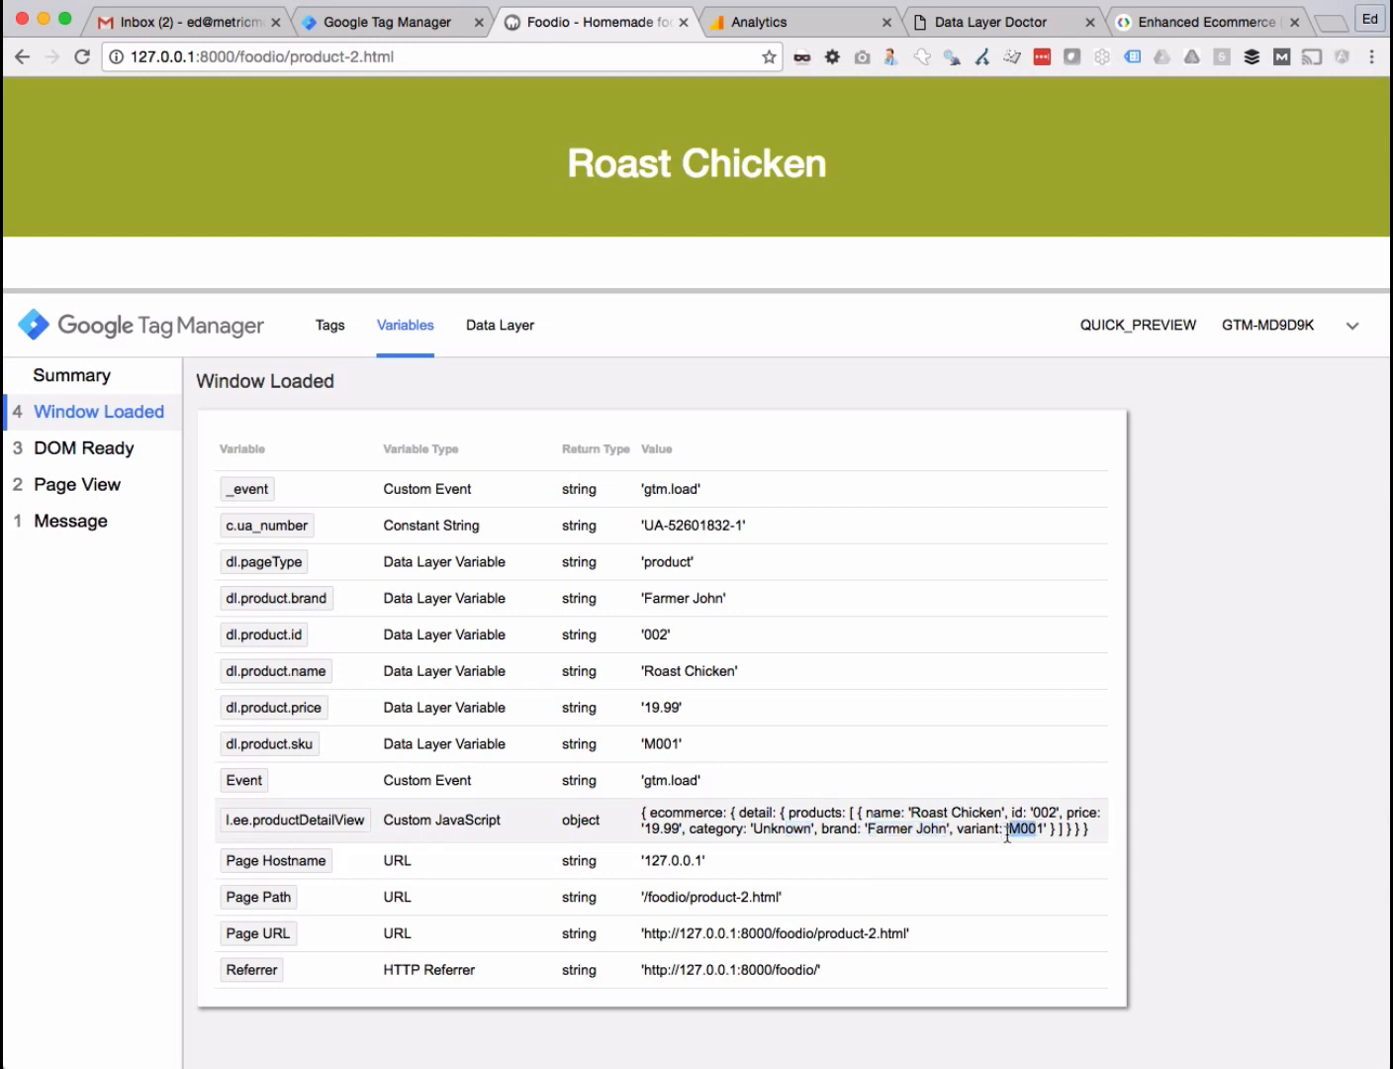
- Return to the Foodio home page and open the pasta bake product page
left_click_drag(423, 290, 452, 605)
left_click(525, 445)
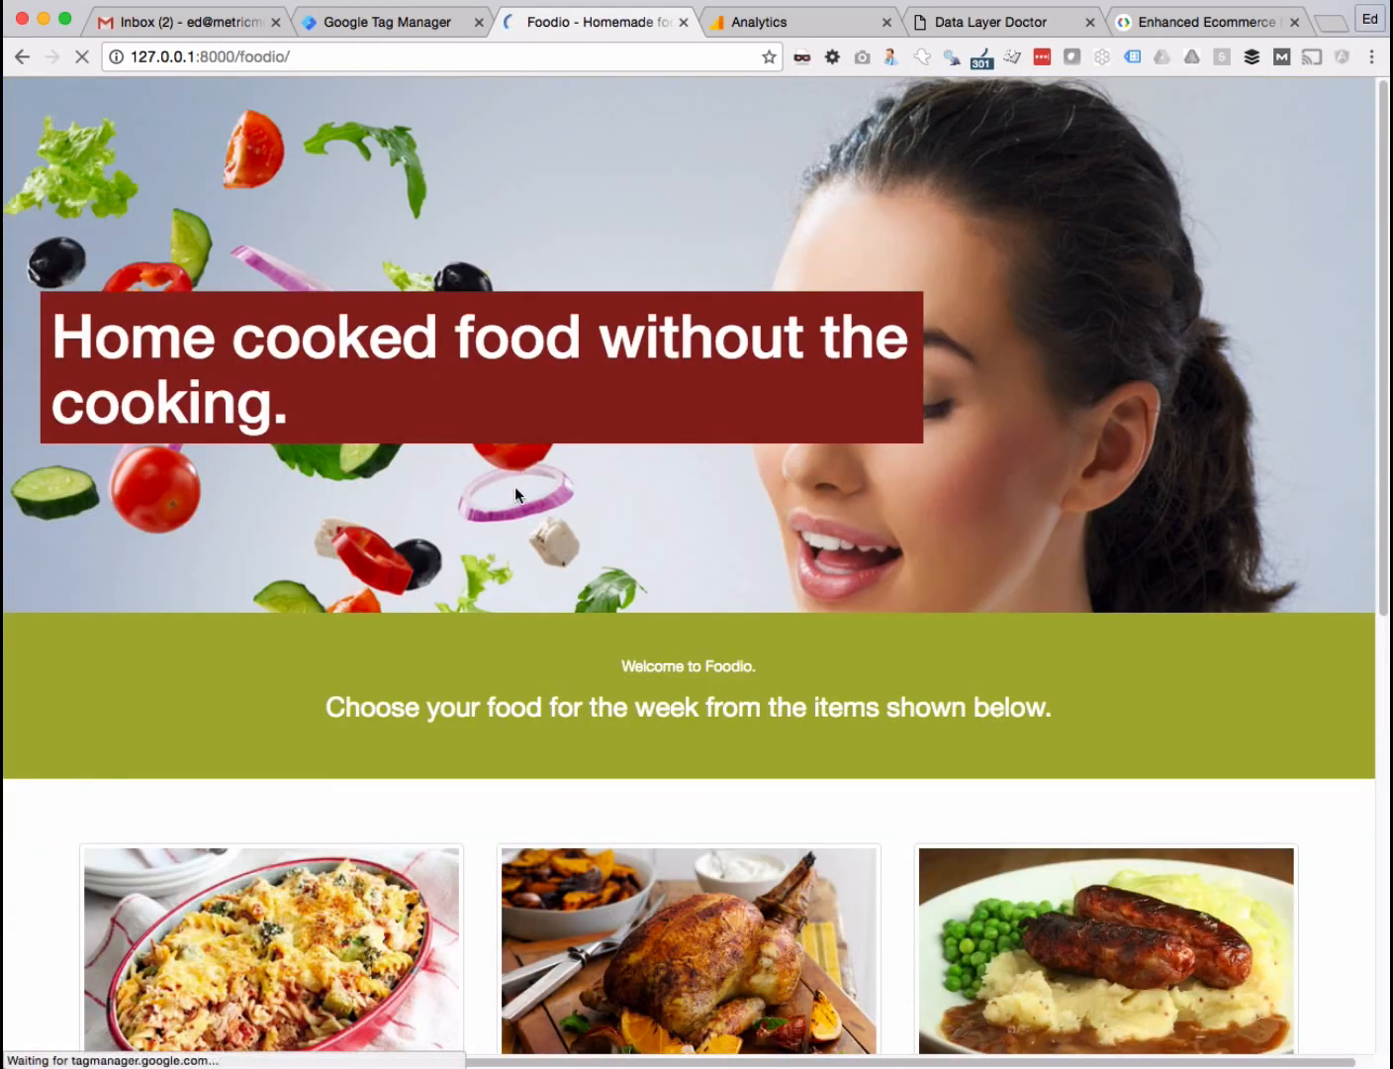
scroll(529, 510, "down", 5)
left_click(296, 542)
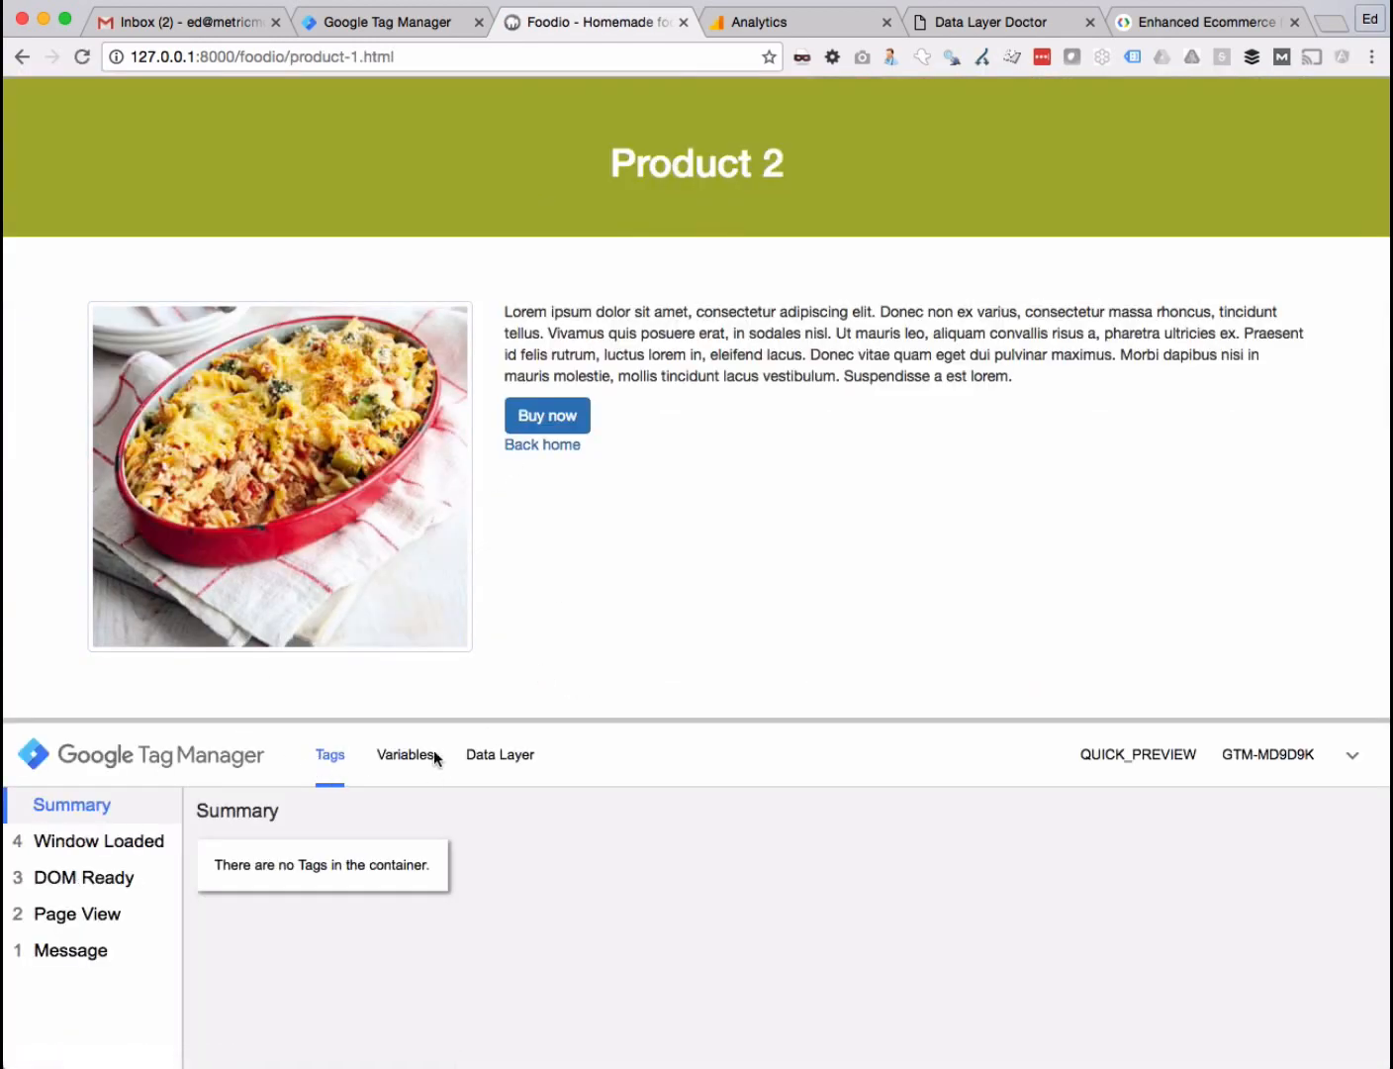
- Examine the l.ee.productDetailView object in the Window Loaded variables of product-1.html
left_click(114, 840)
left_click(414, 757)
left_click_drag(432, 719, 449, 264)
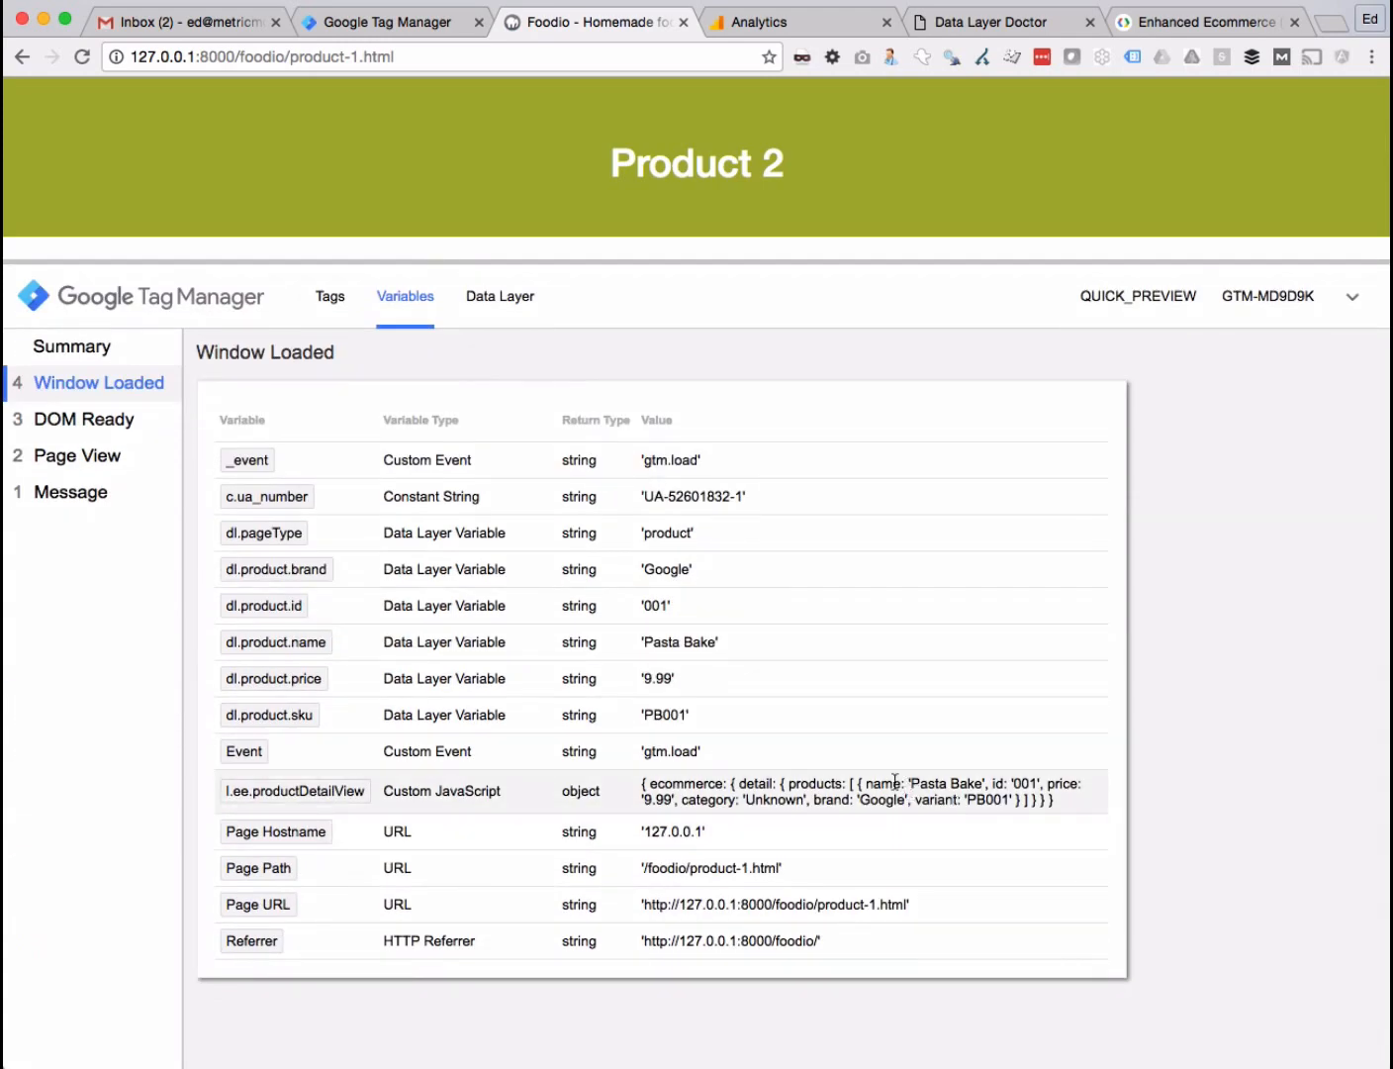
left_click_drag(875, 783, 1033, 785)
left_click(1030, 786)
- Examine the ecommerce object in the guide's product details example and the Tag Manager variables list, ending back on the Foodio preview
left_click(1204, 24)
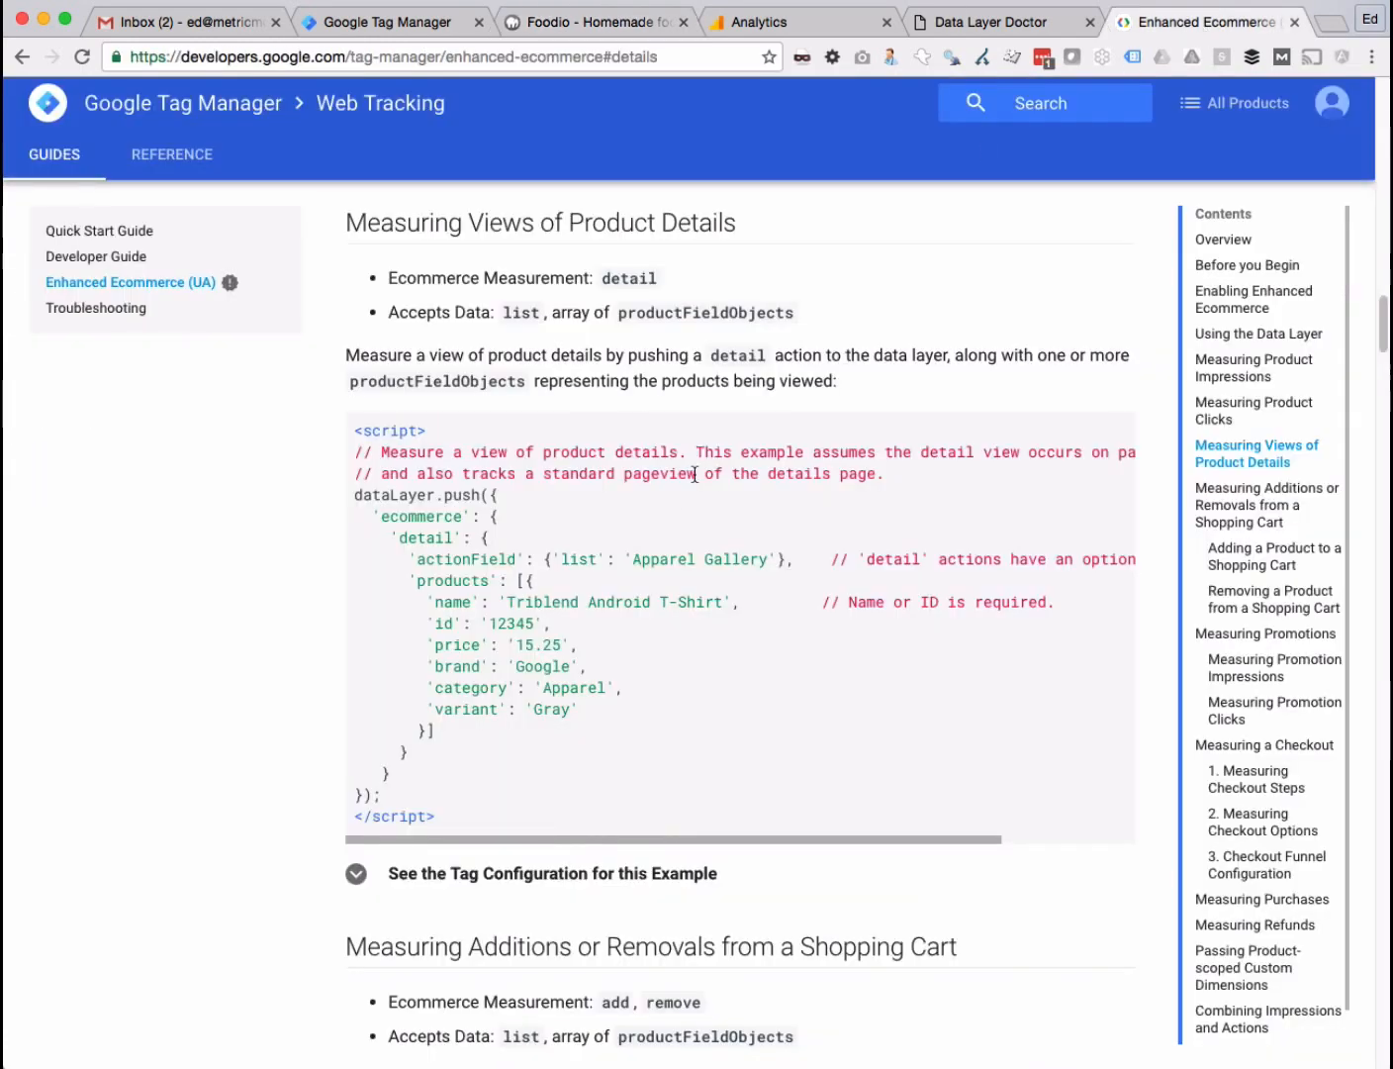
left_click_drag(384, 516, 652, 758)
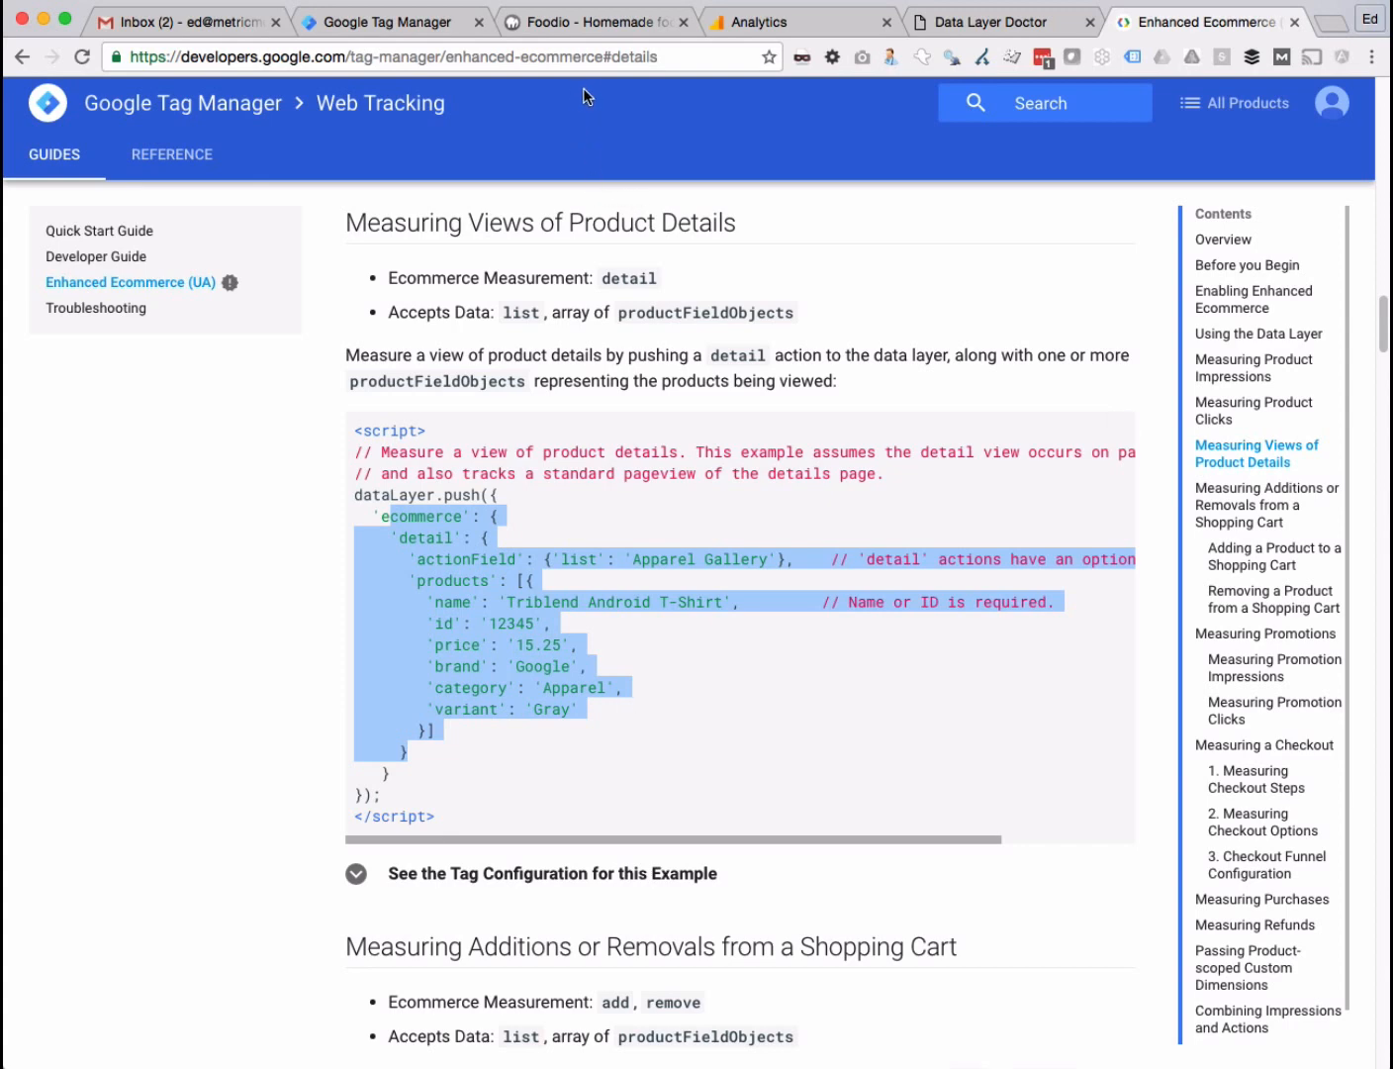
left_click(565, 36)
left_click(411, 35)
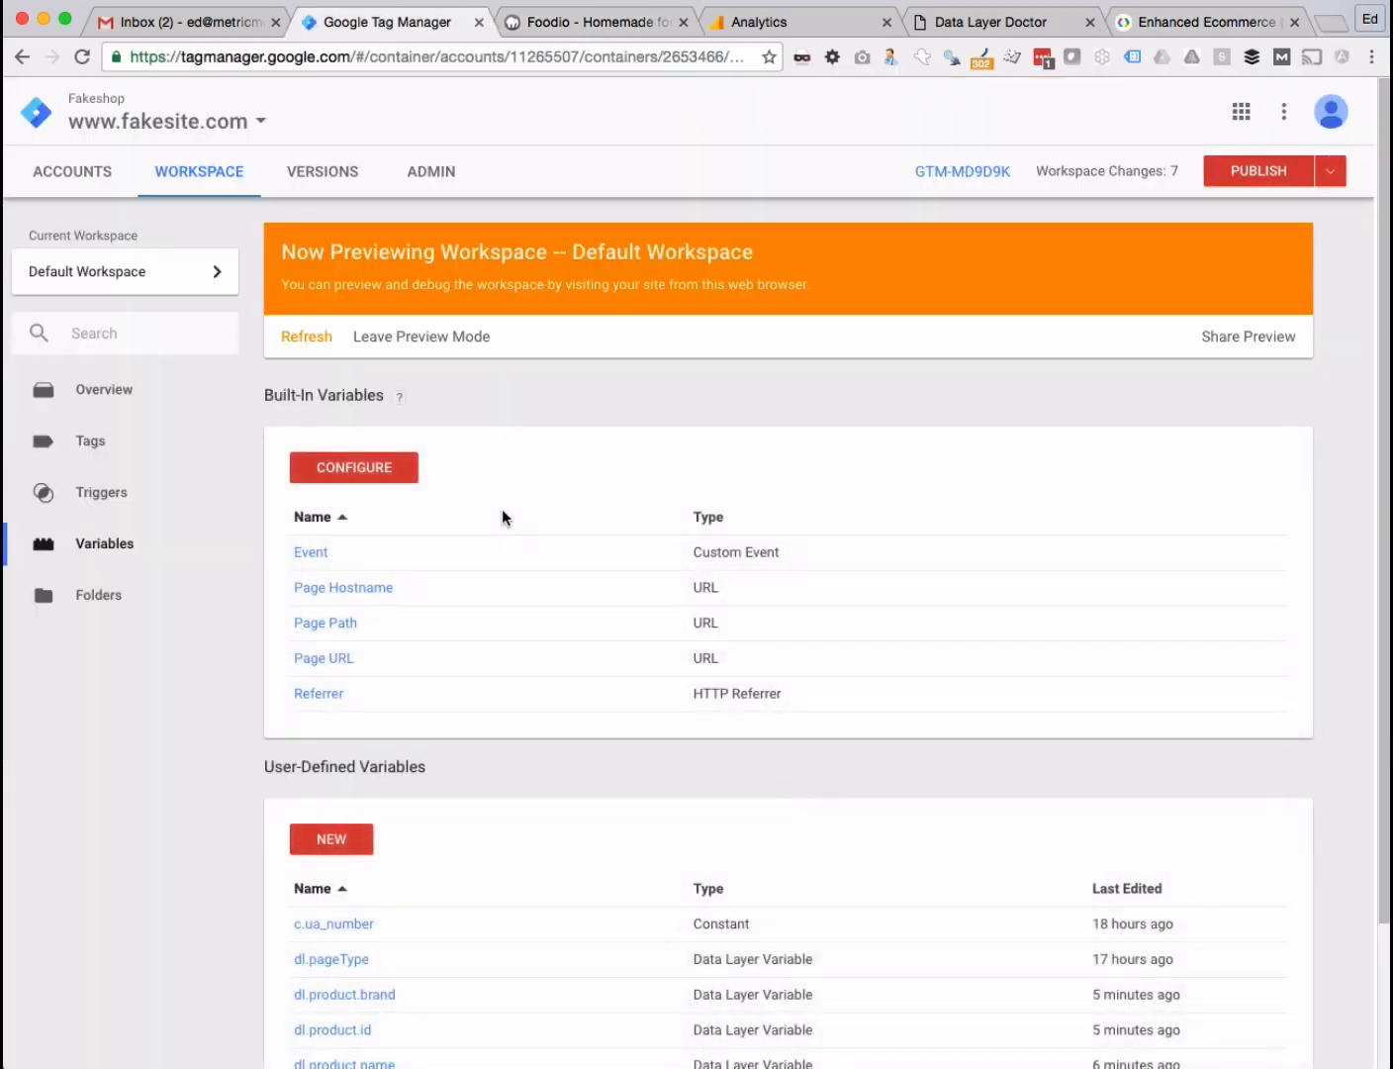
scroll(502, 520, "down", 3)
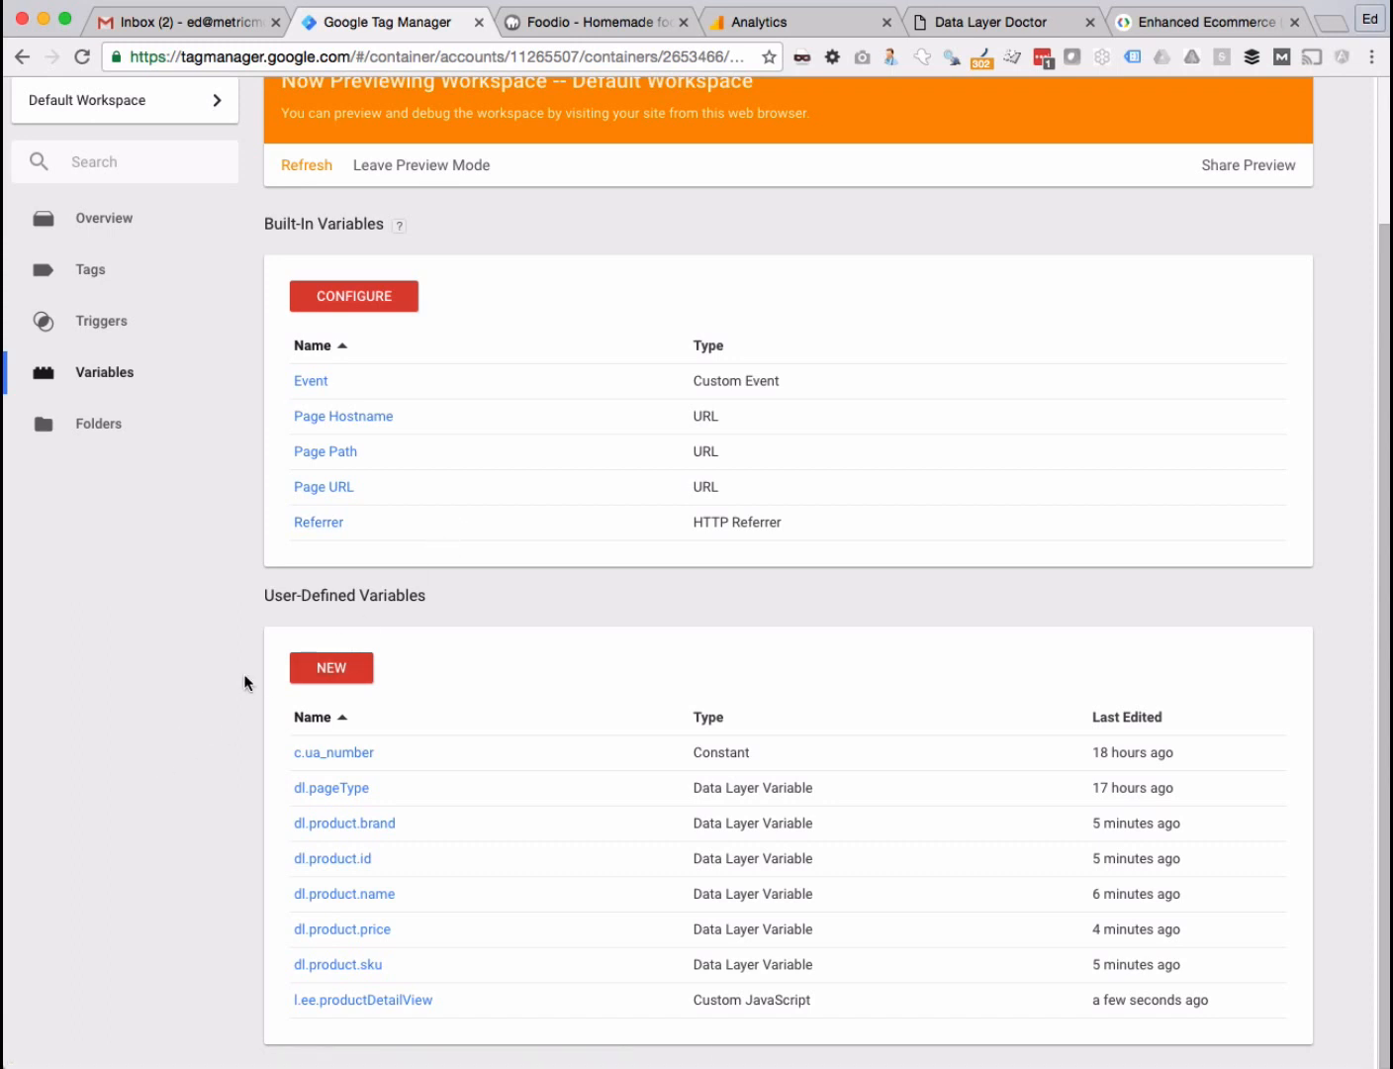
left_click(538, 21)
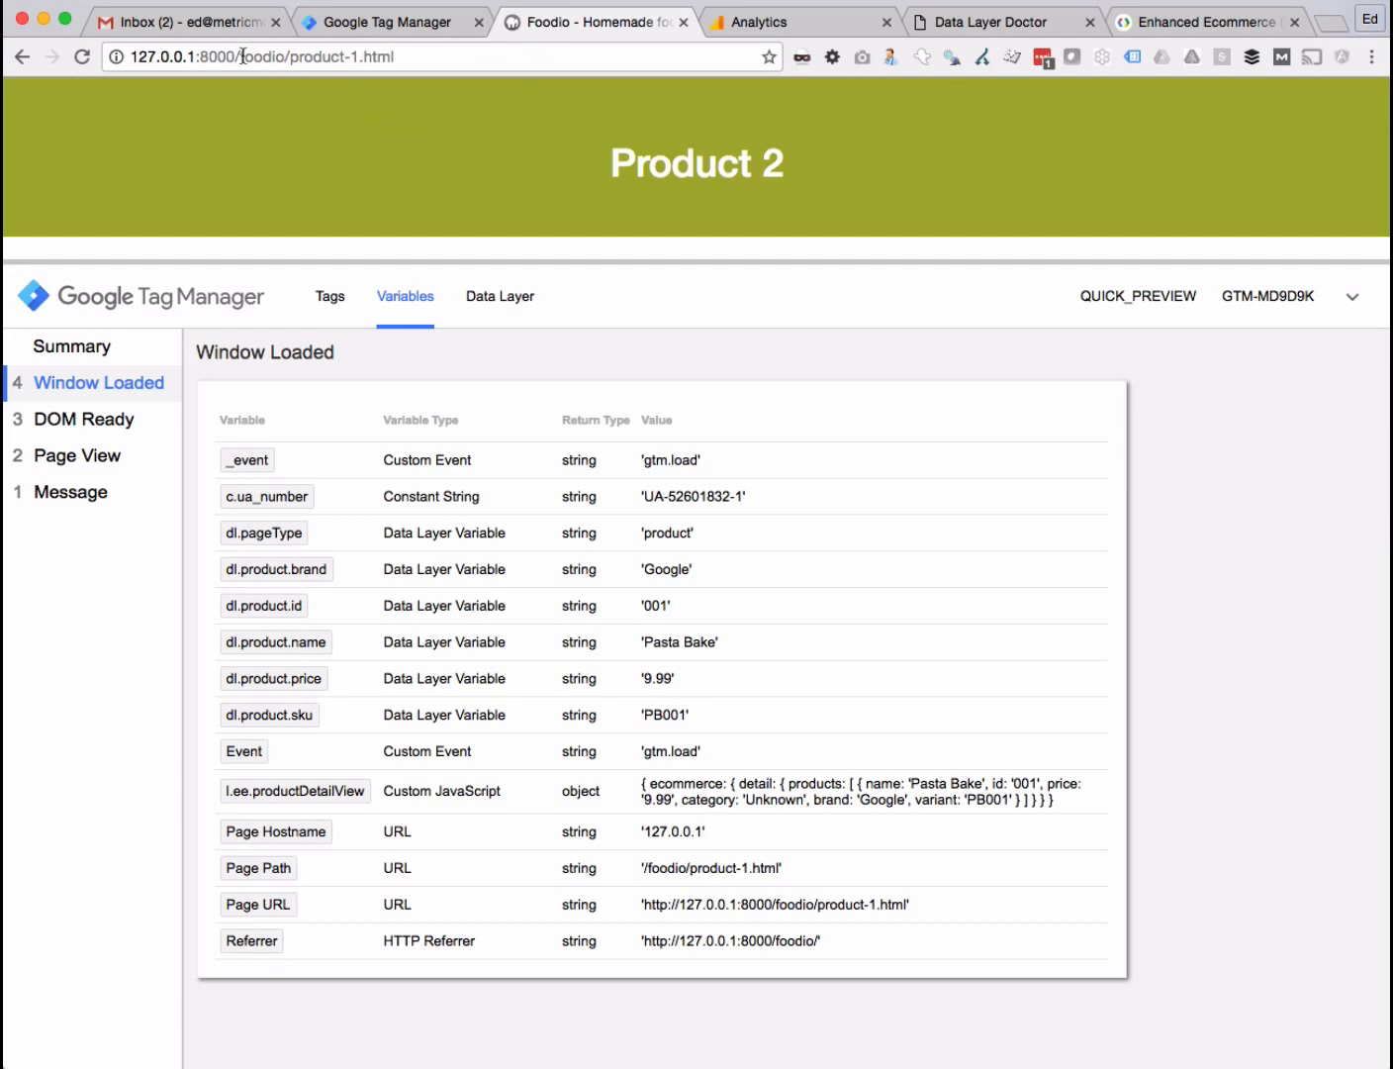
left_click(286, 57)
left_click(287, 56)
type("p")
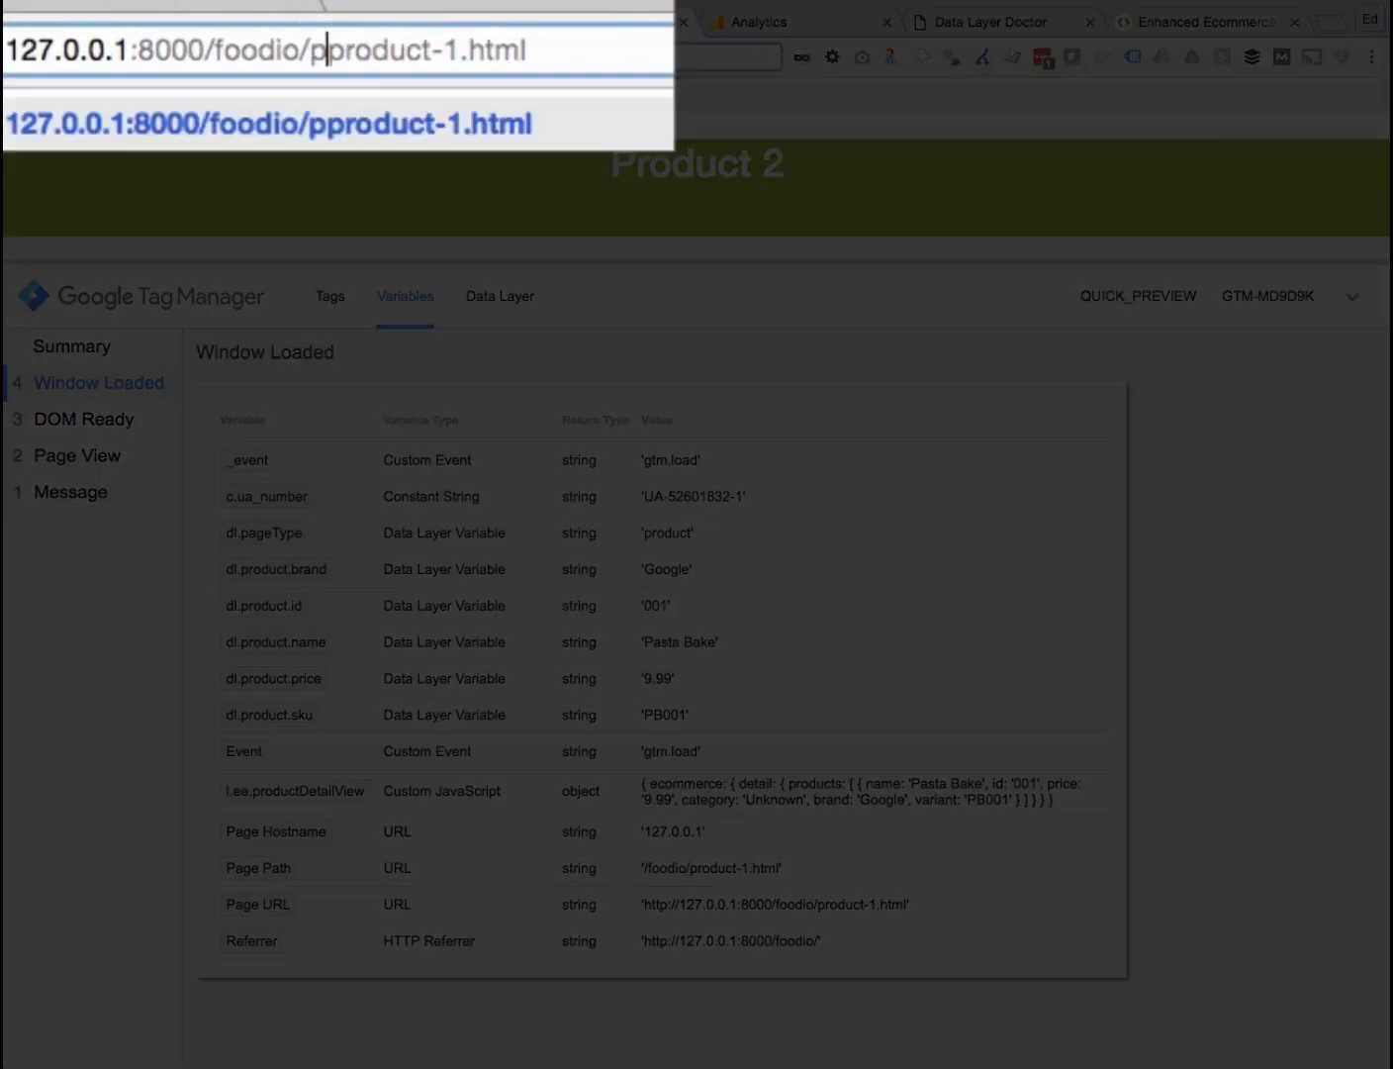
type("roduct/")
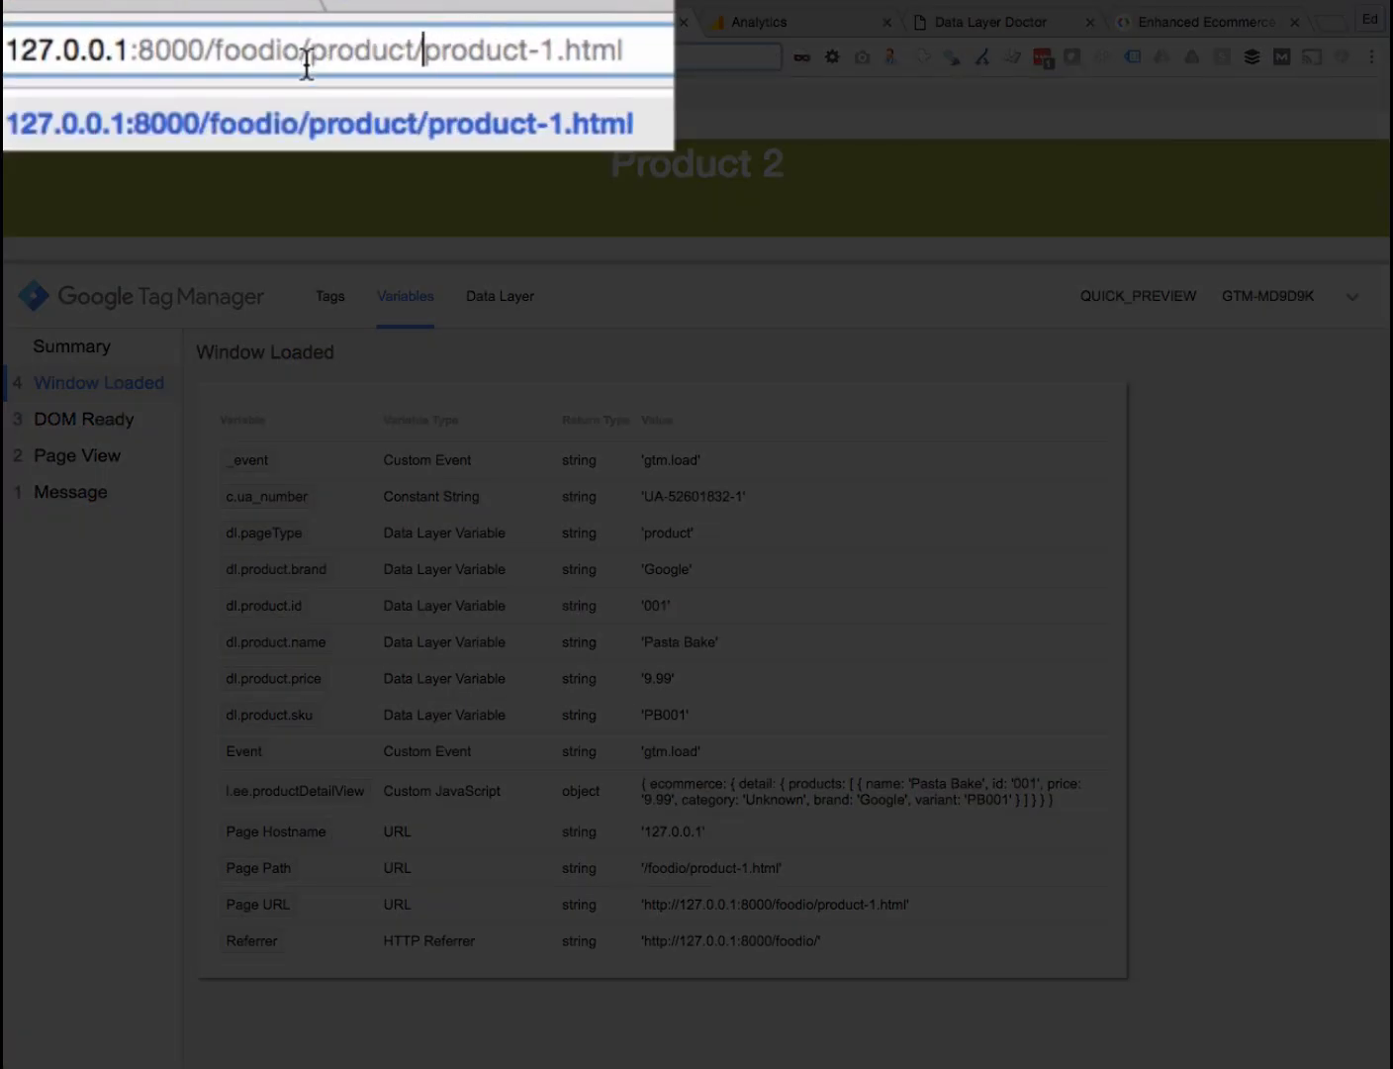
left_click_drag(290, 57, 341, 56)
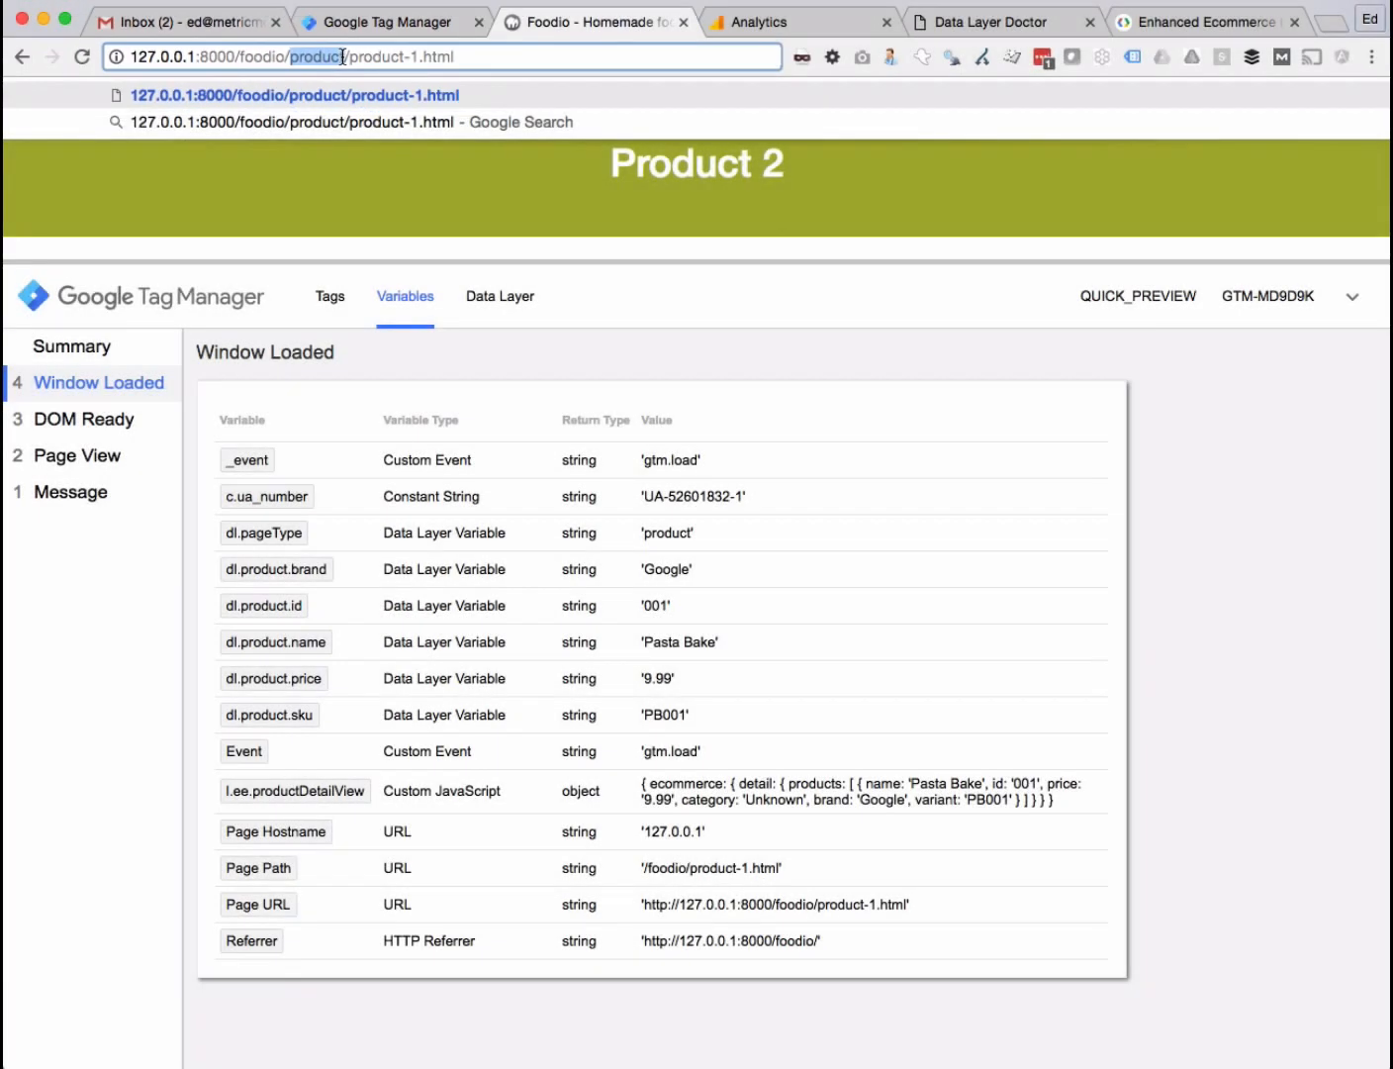
key("BackSpace")
key("BackSpace")
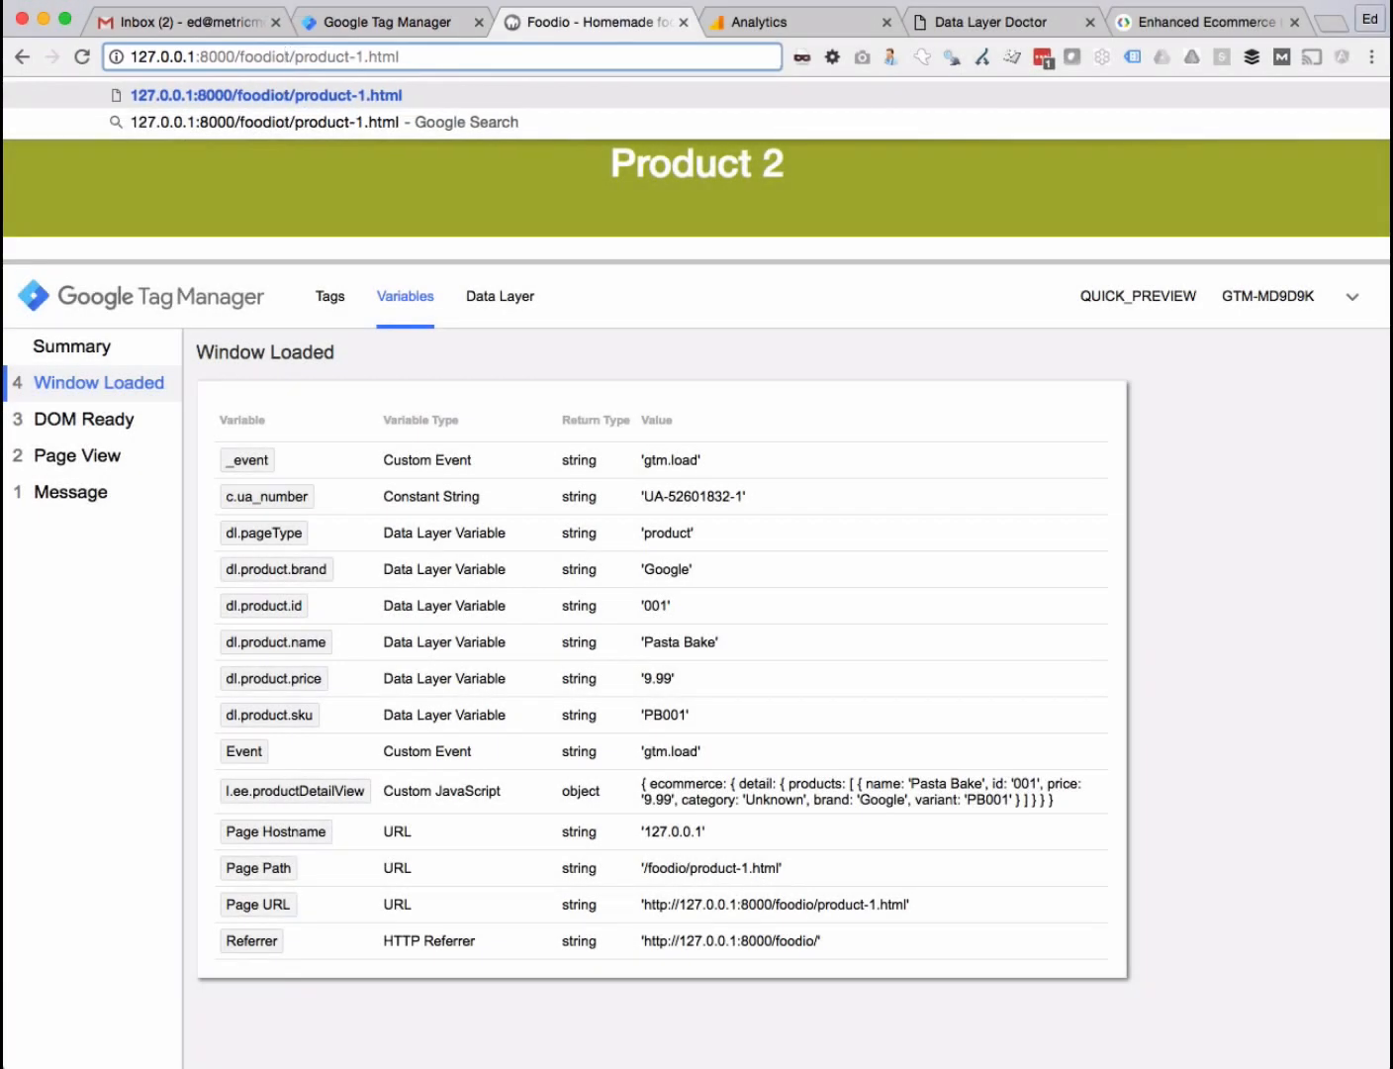
key("Delete")
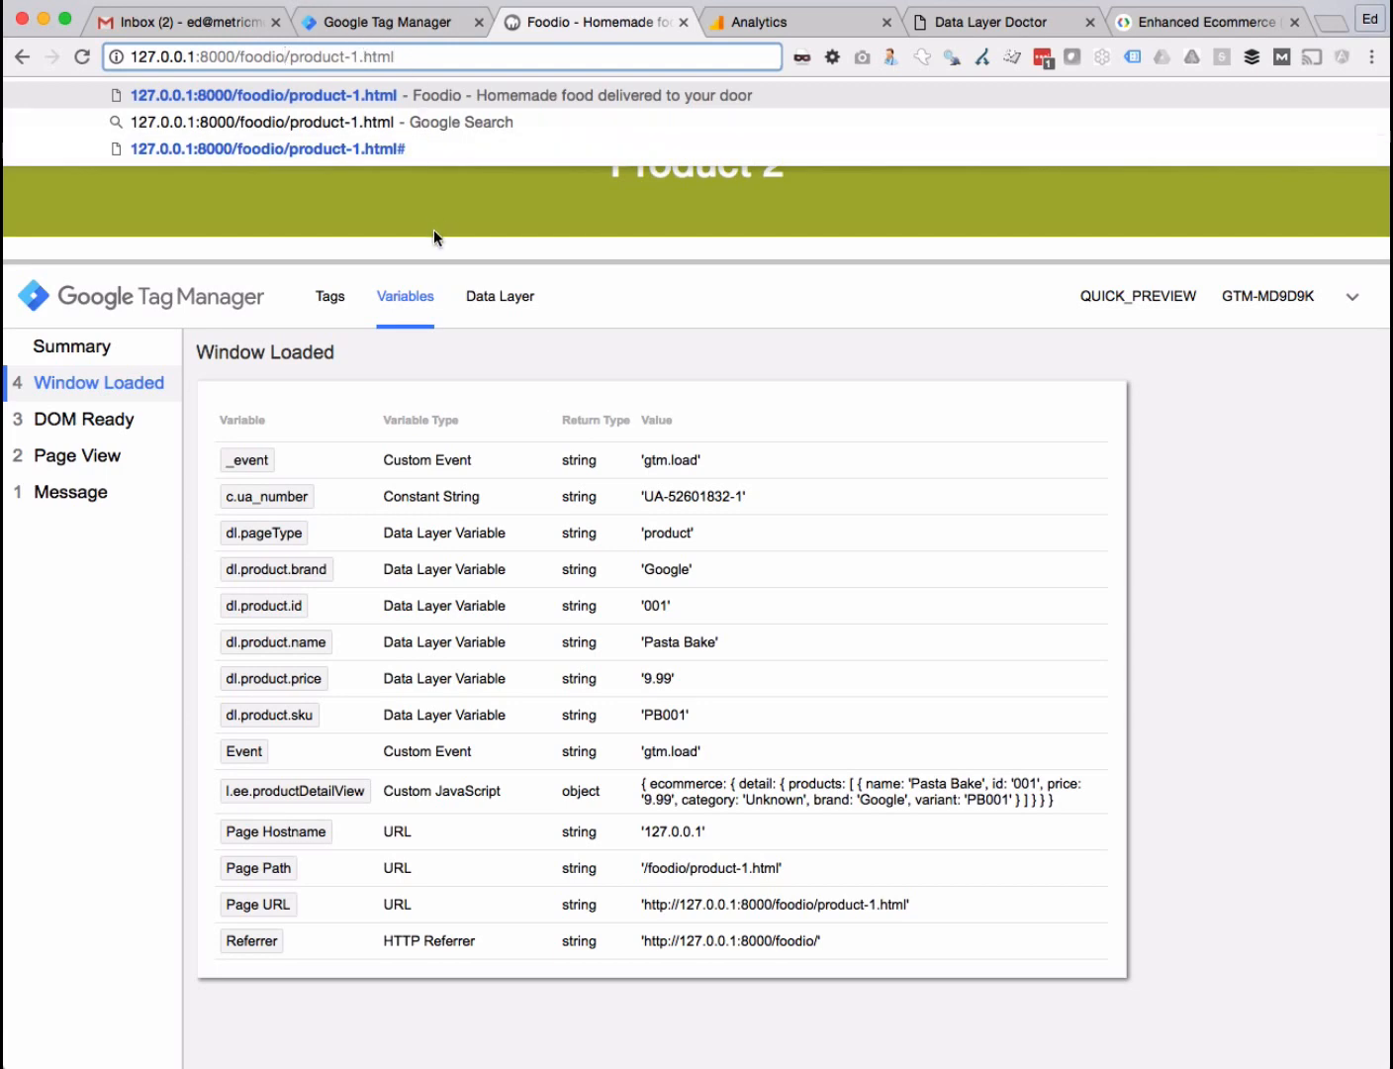
- Examine the values of dl.product.id and dl.pageType in the Window Loaded variables of product-1.html
left_click_drag(440, 267, 446, 451)
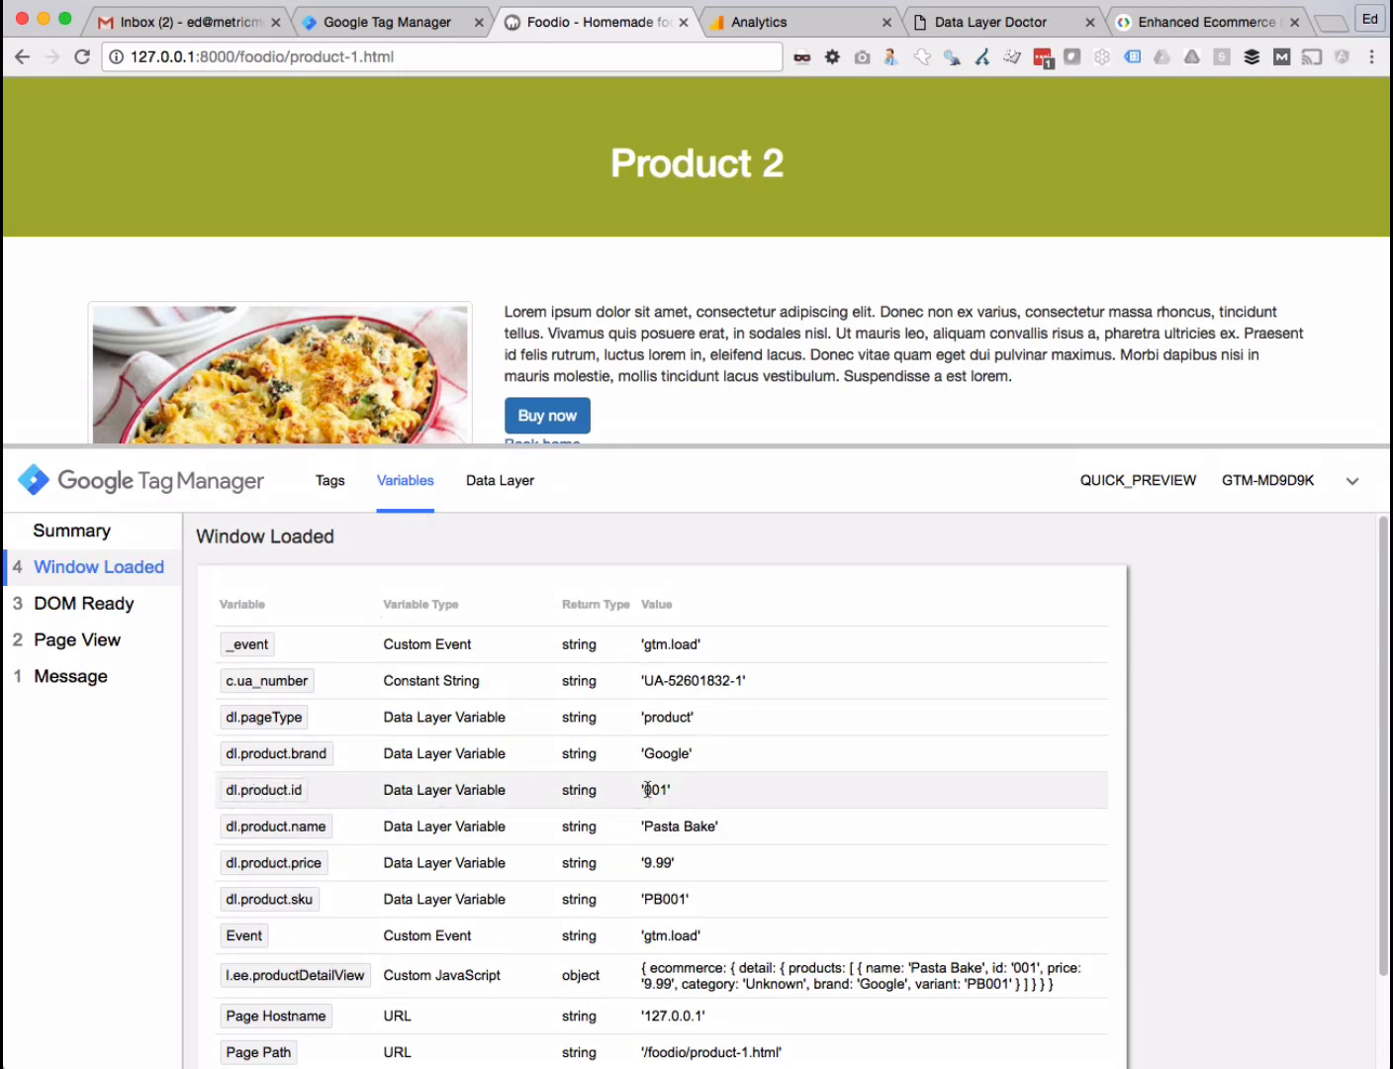
left_click_drag(648, 790, 673, 786)
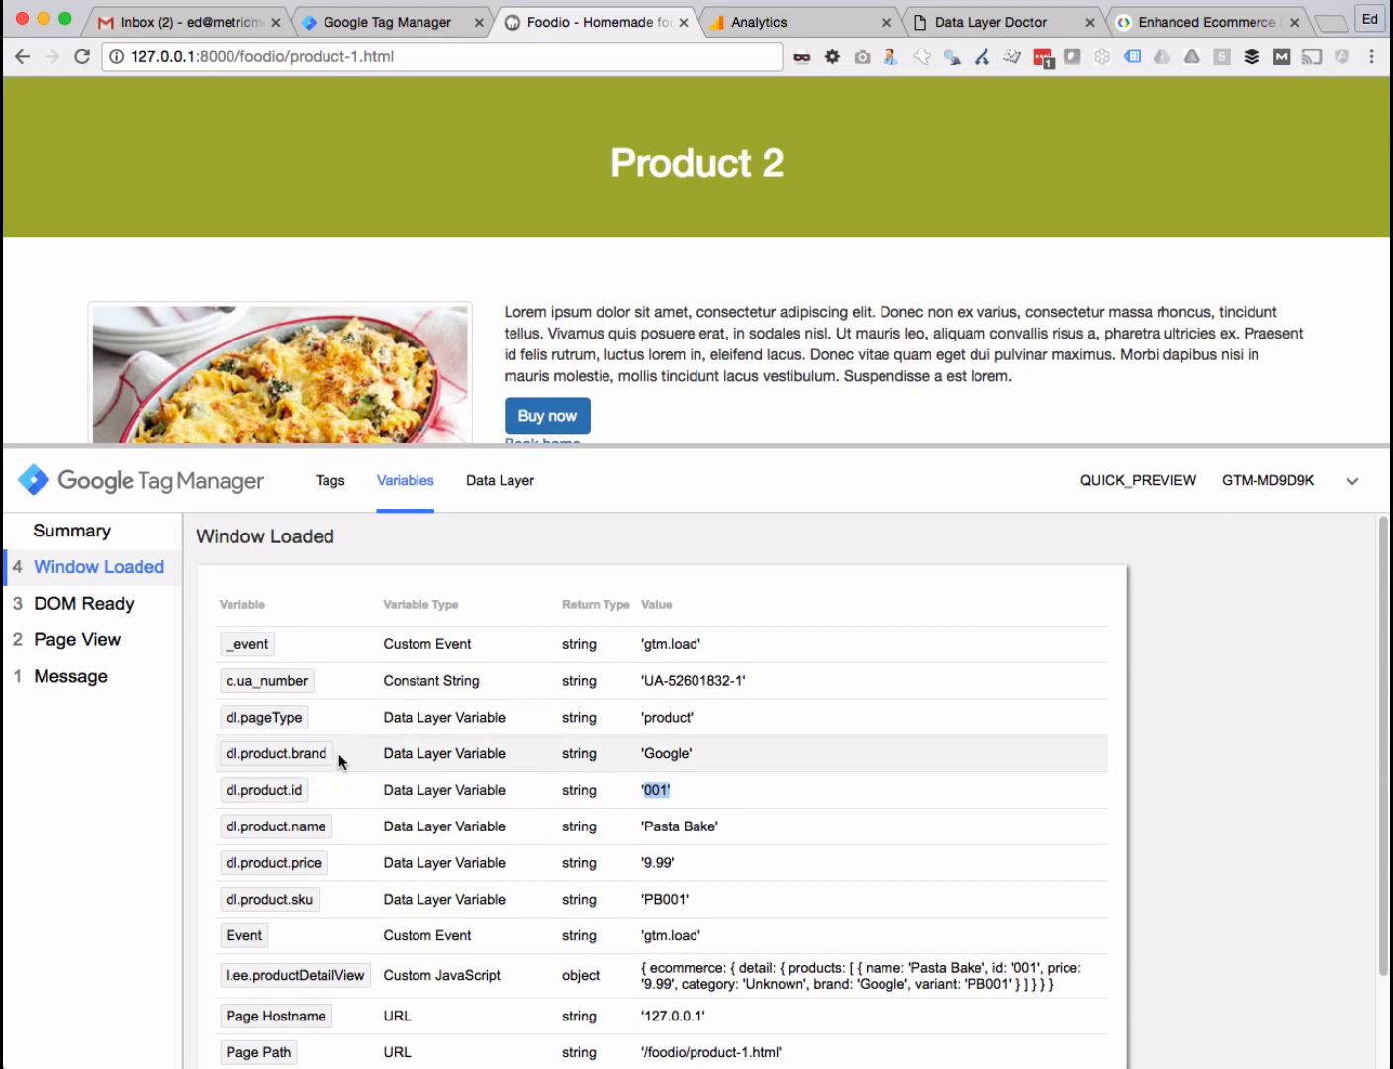
double_click(670, 714)
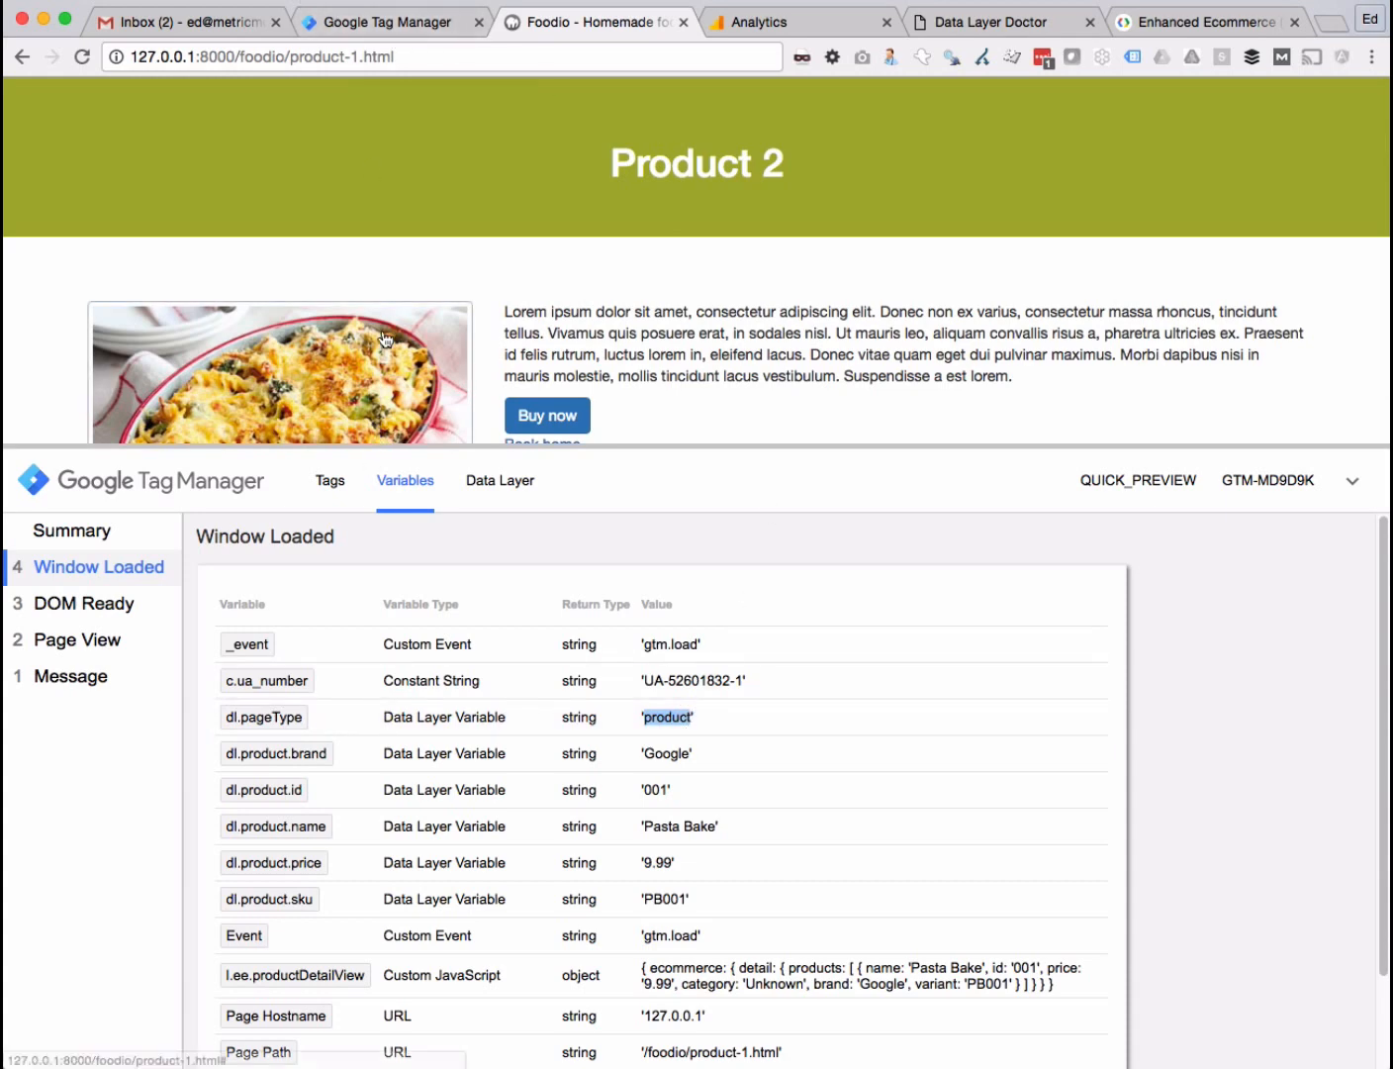
- Switch to Google Tag Manager and start a new trigger named 'P Product Viewed'
left_click(386, 22)
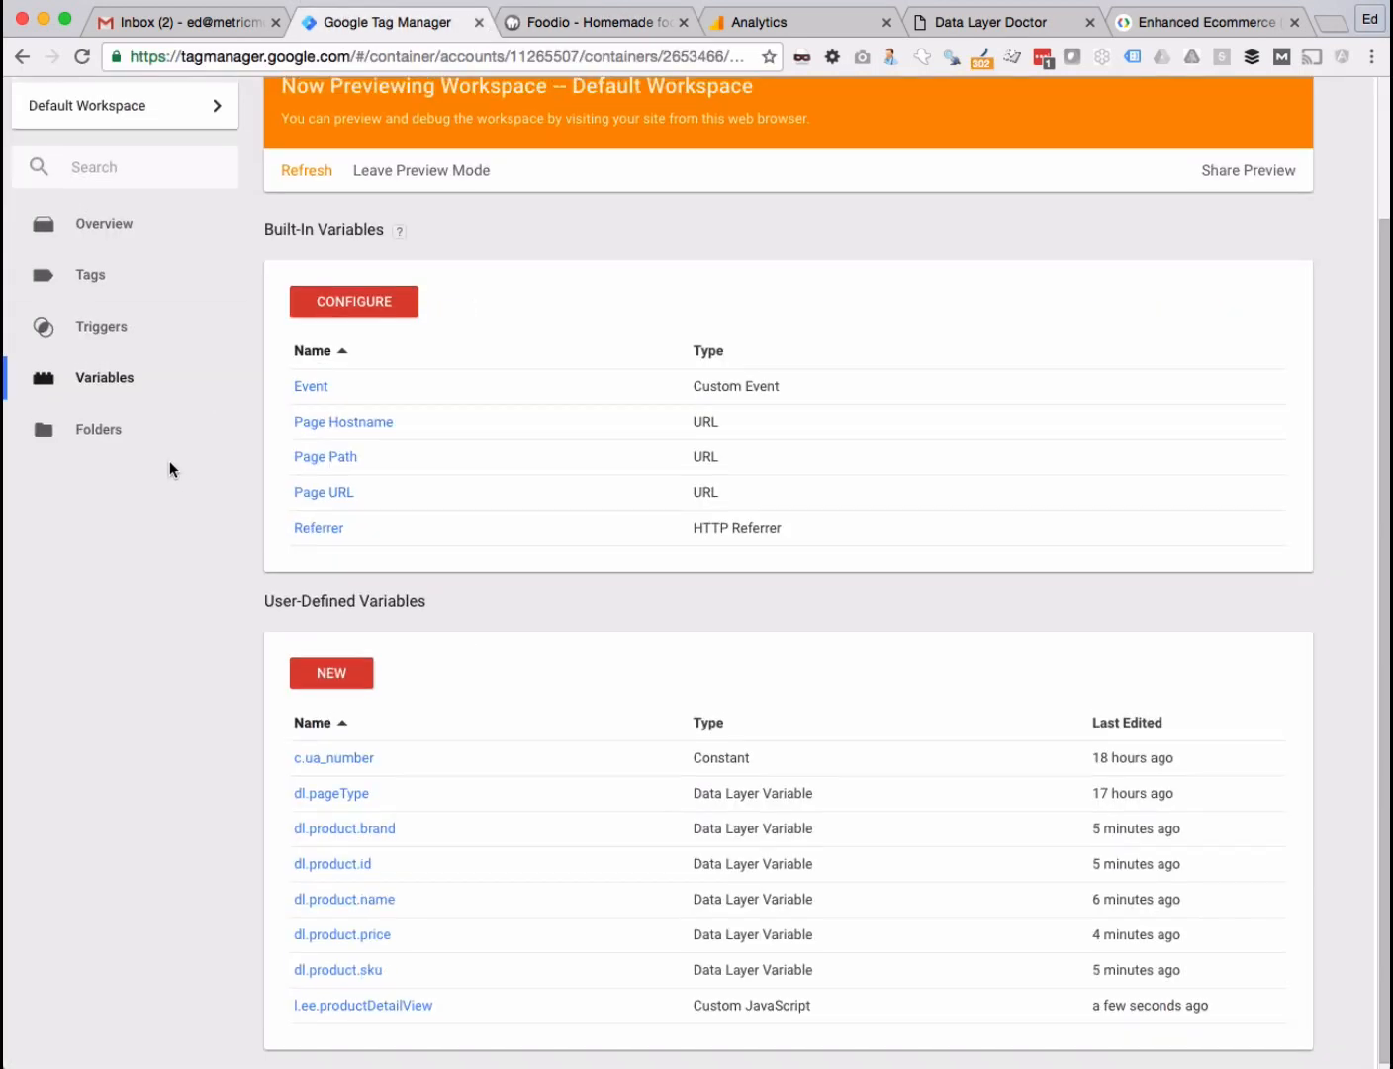
left_click(112, 326)
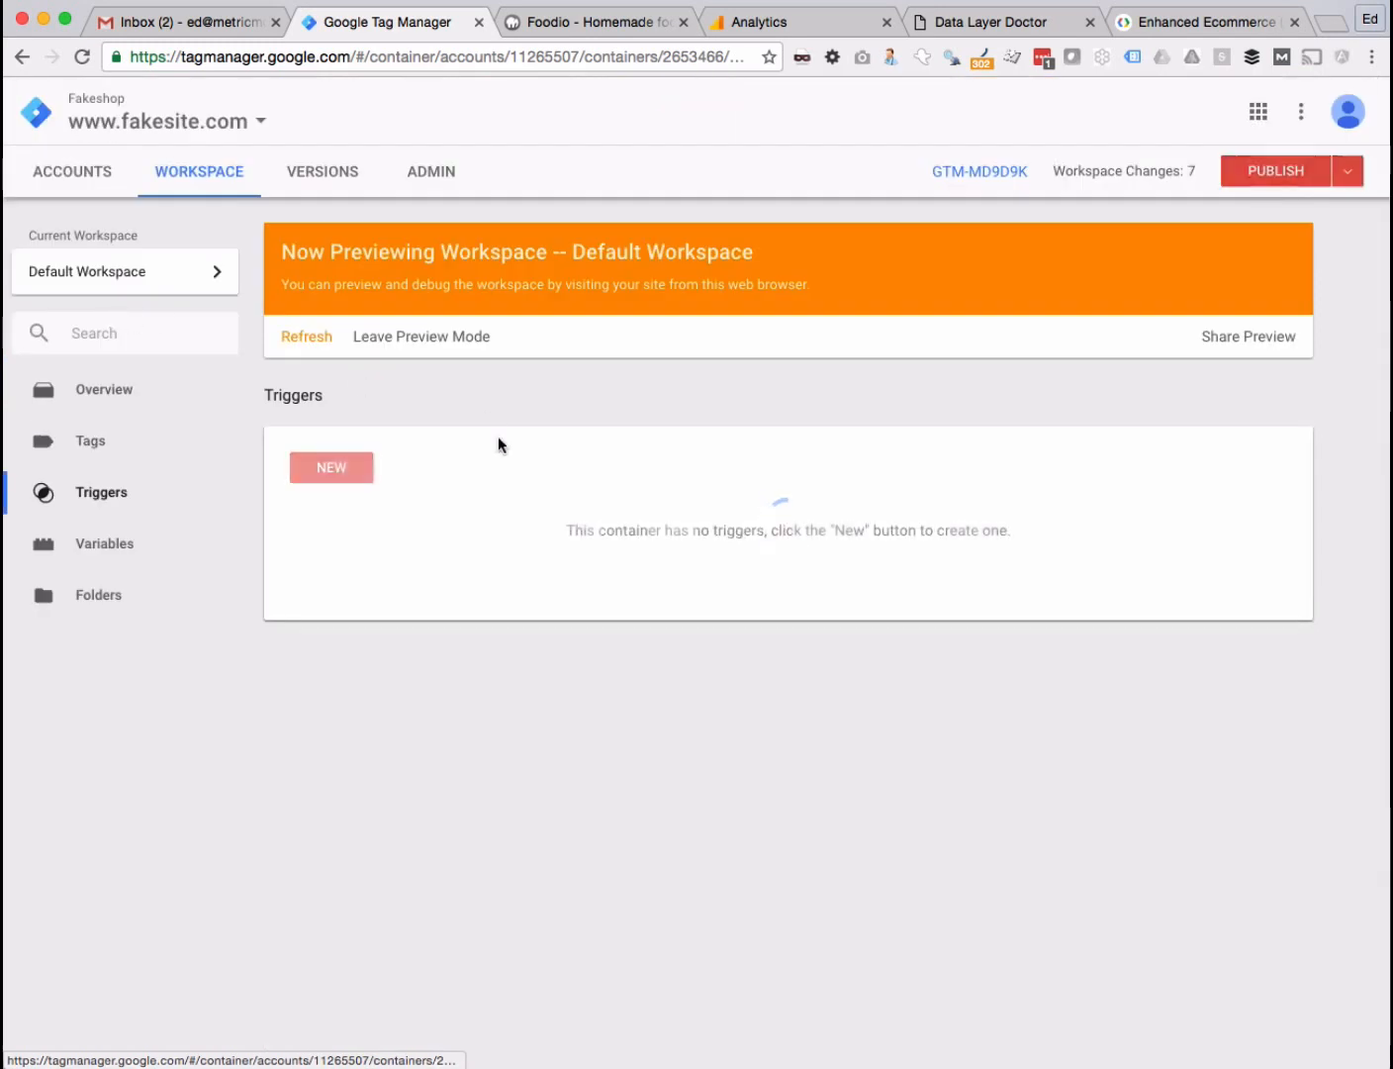
left_click(343, 484)
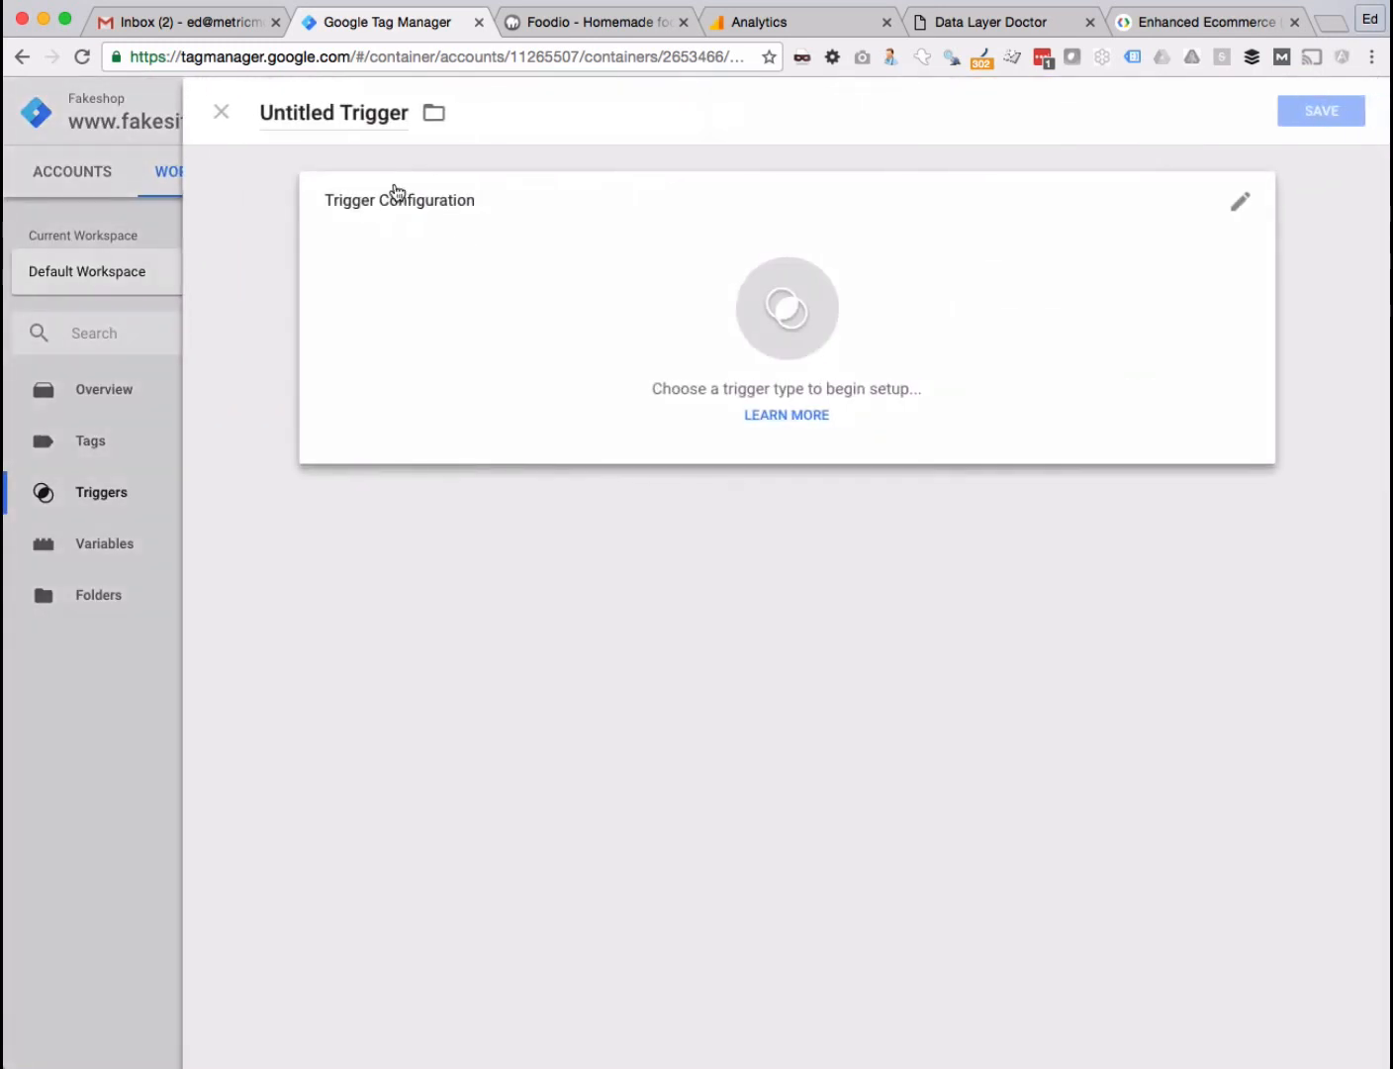
triple_click(268, 103)
type("P ")
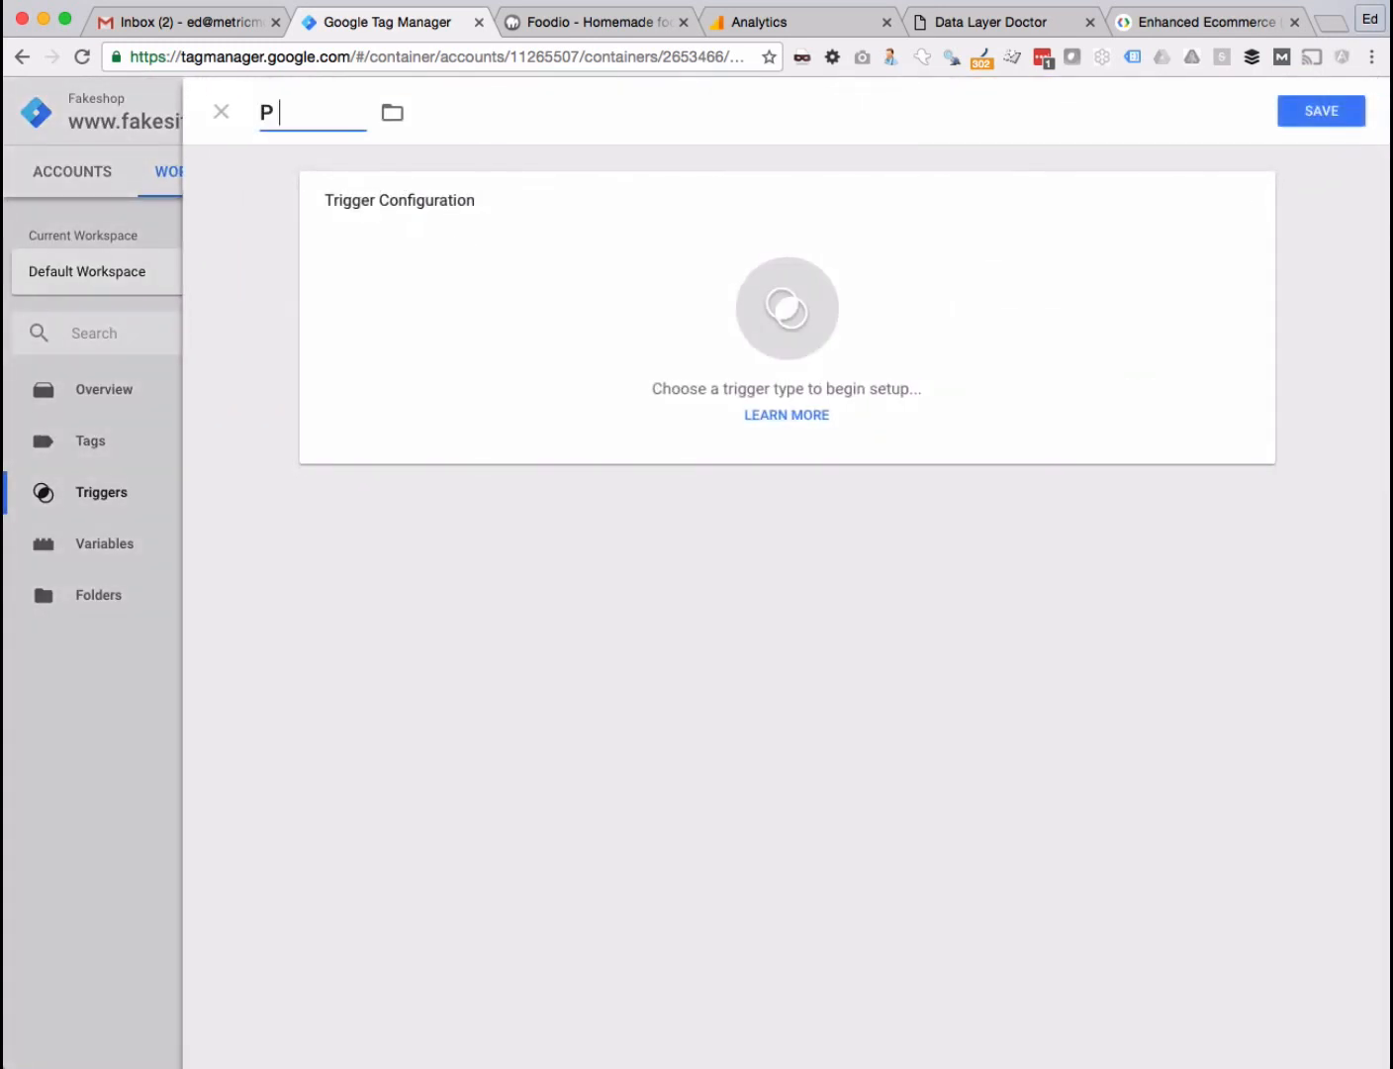
type("Product Pva")
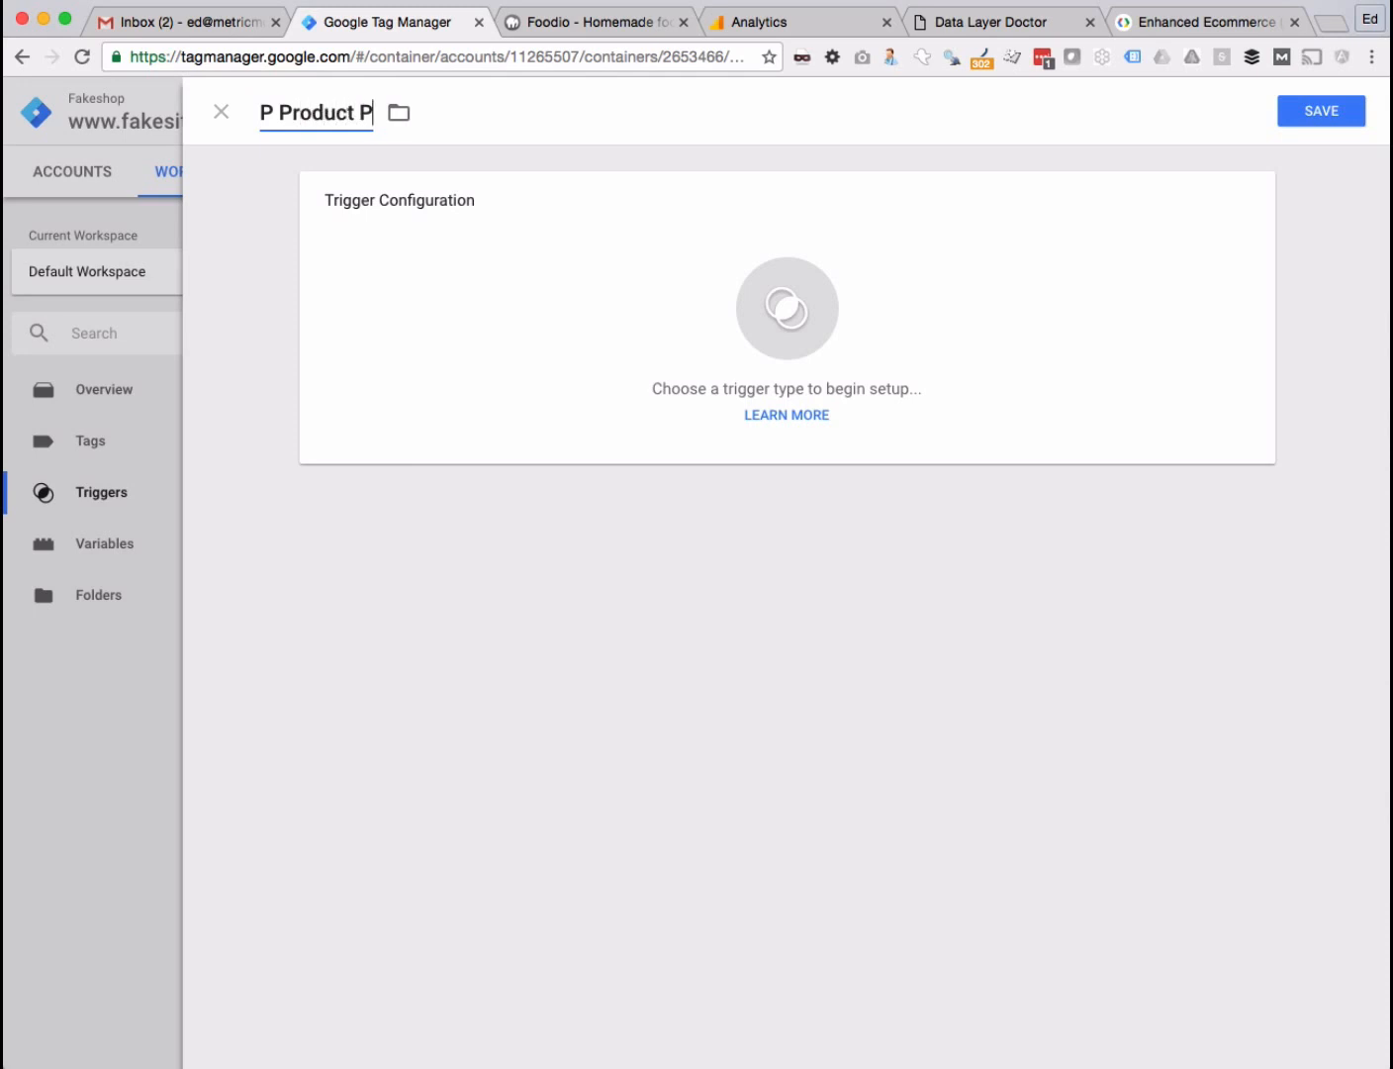
key("BackSpace")
key("BackSpace")
type("ag")
key("BackSpace")
key("BackSpace")
key("BackSpace")
type("Viewed")
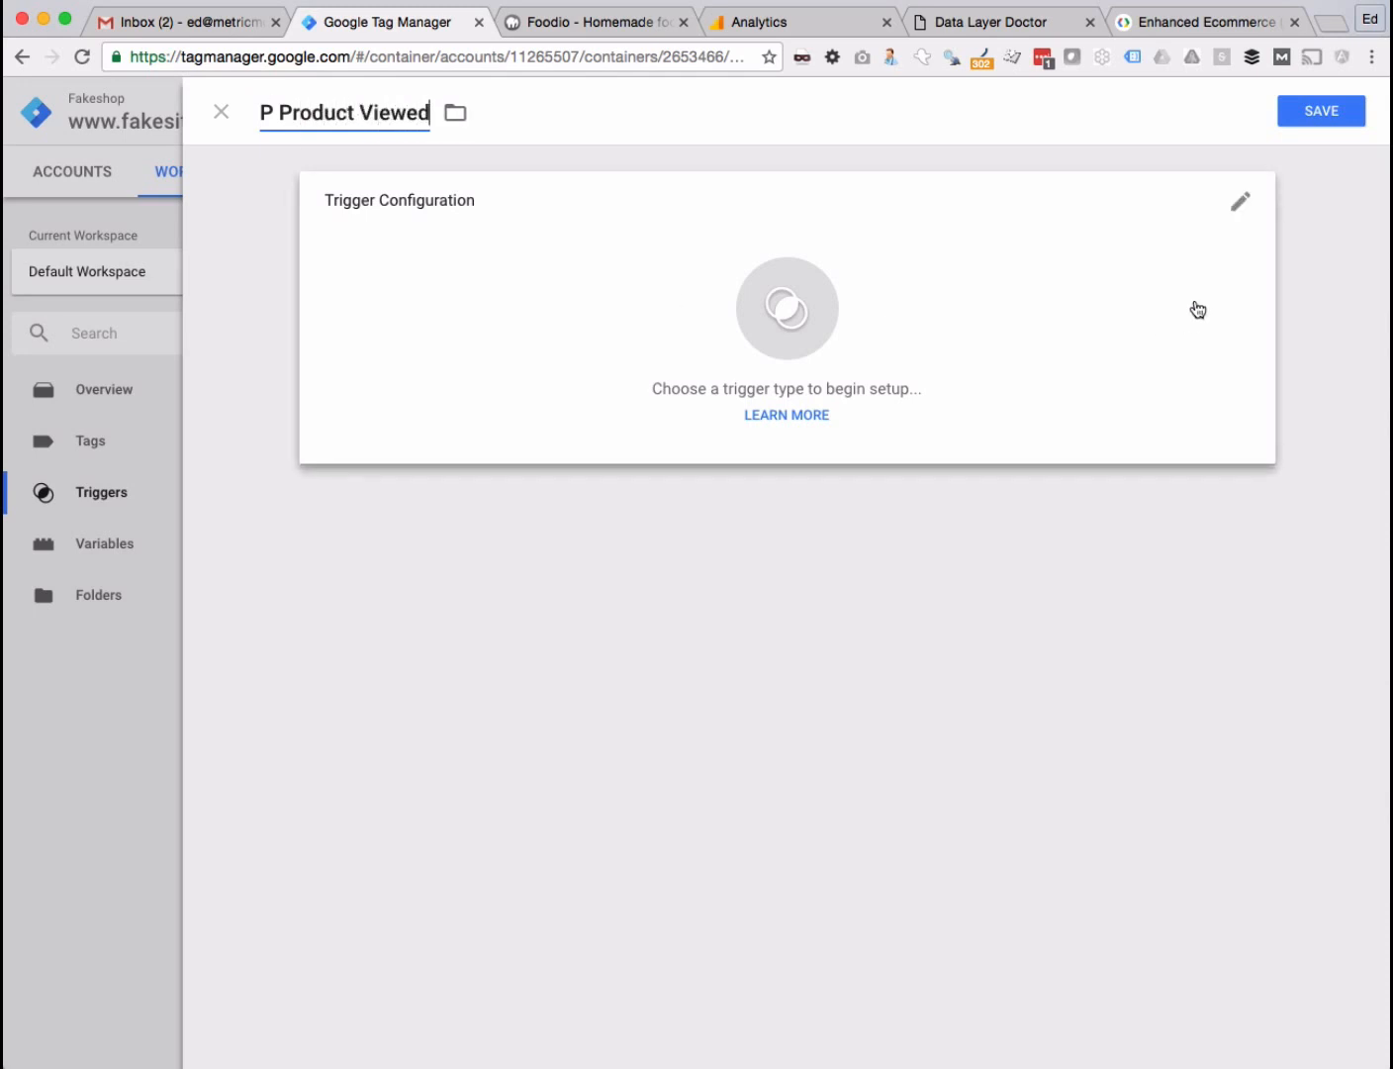
- Make the trigger a Page View type that fires on Some Page Views
left_click(1246, 201)
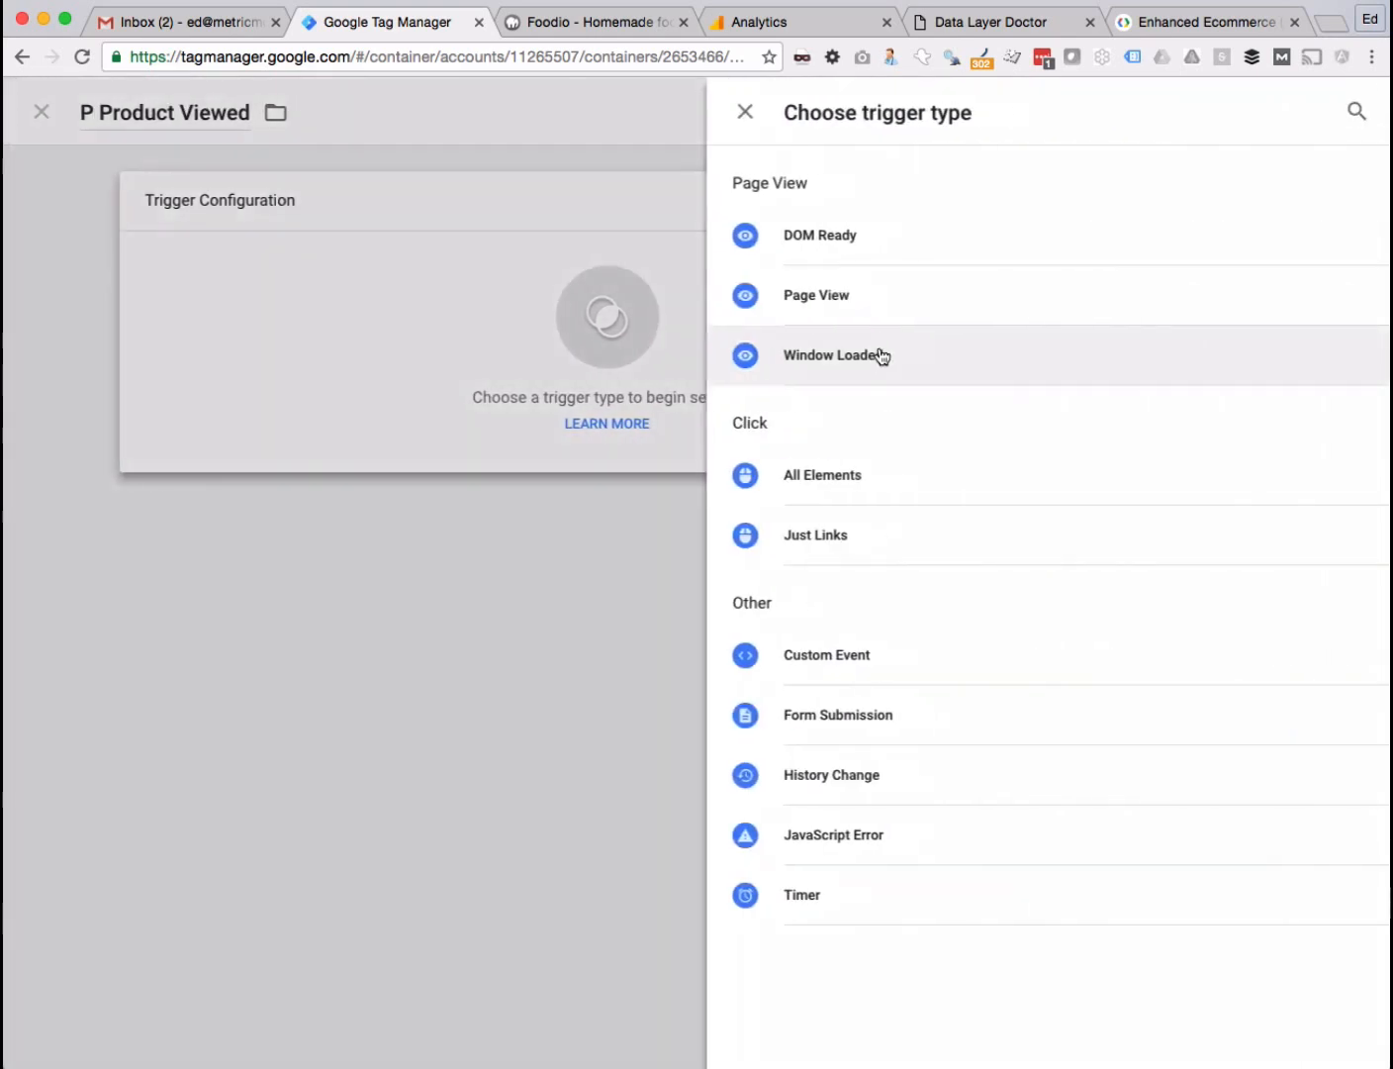
left_click(848, 297)
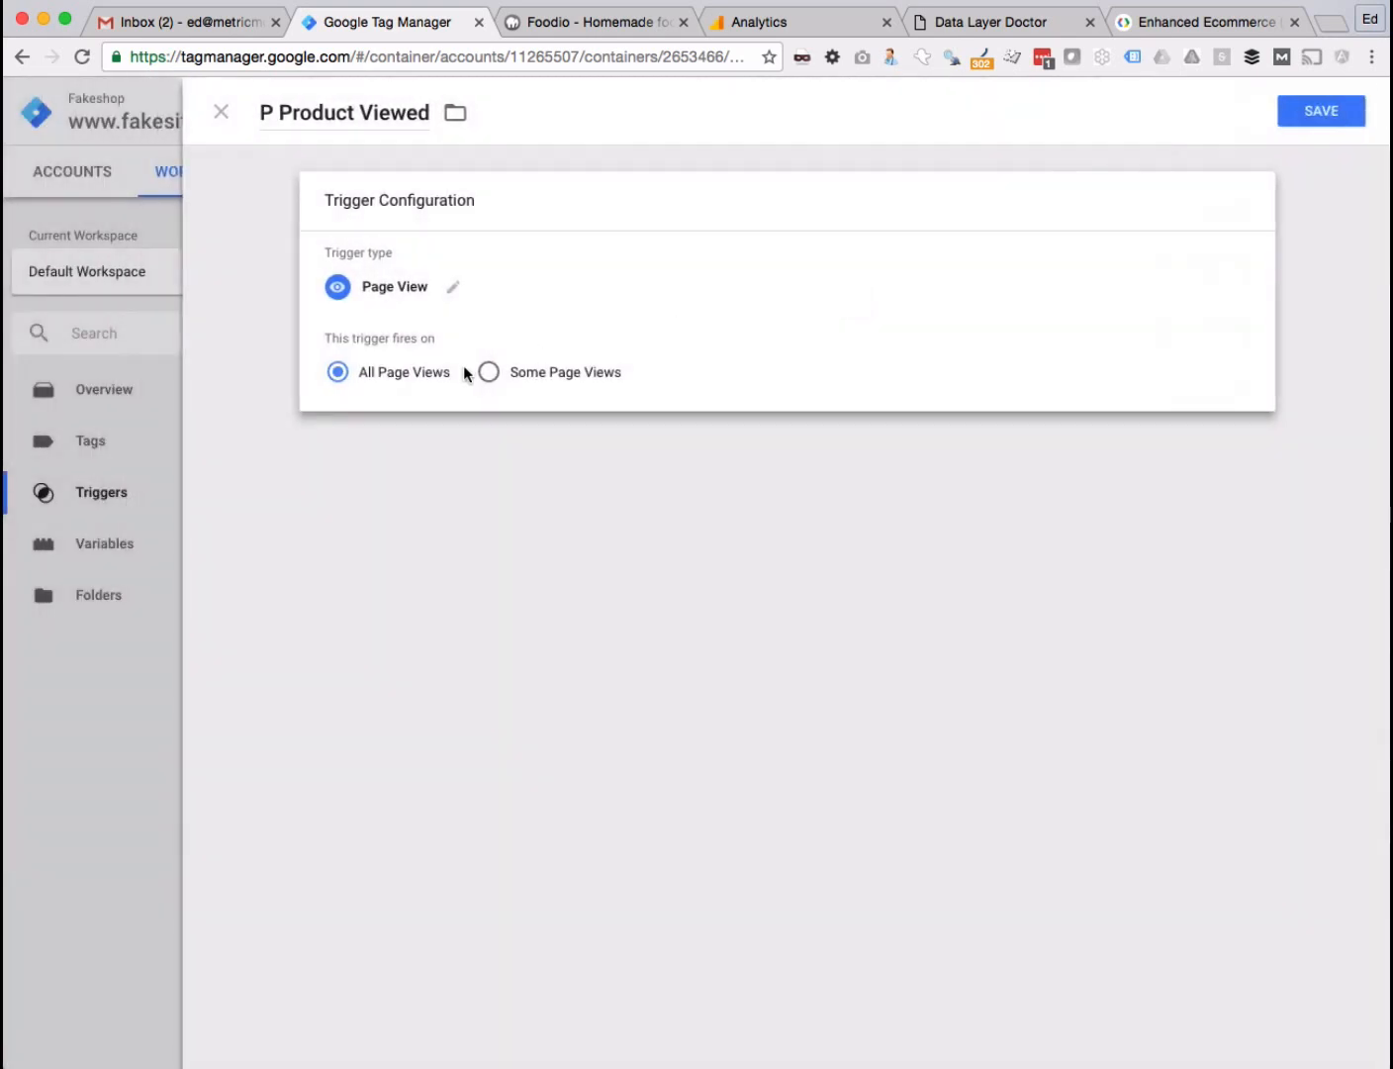
left_click(488, 371)
- Set the trigger's firing condition to dl.pageType equals product
left_click(451, 444)
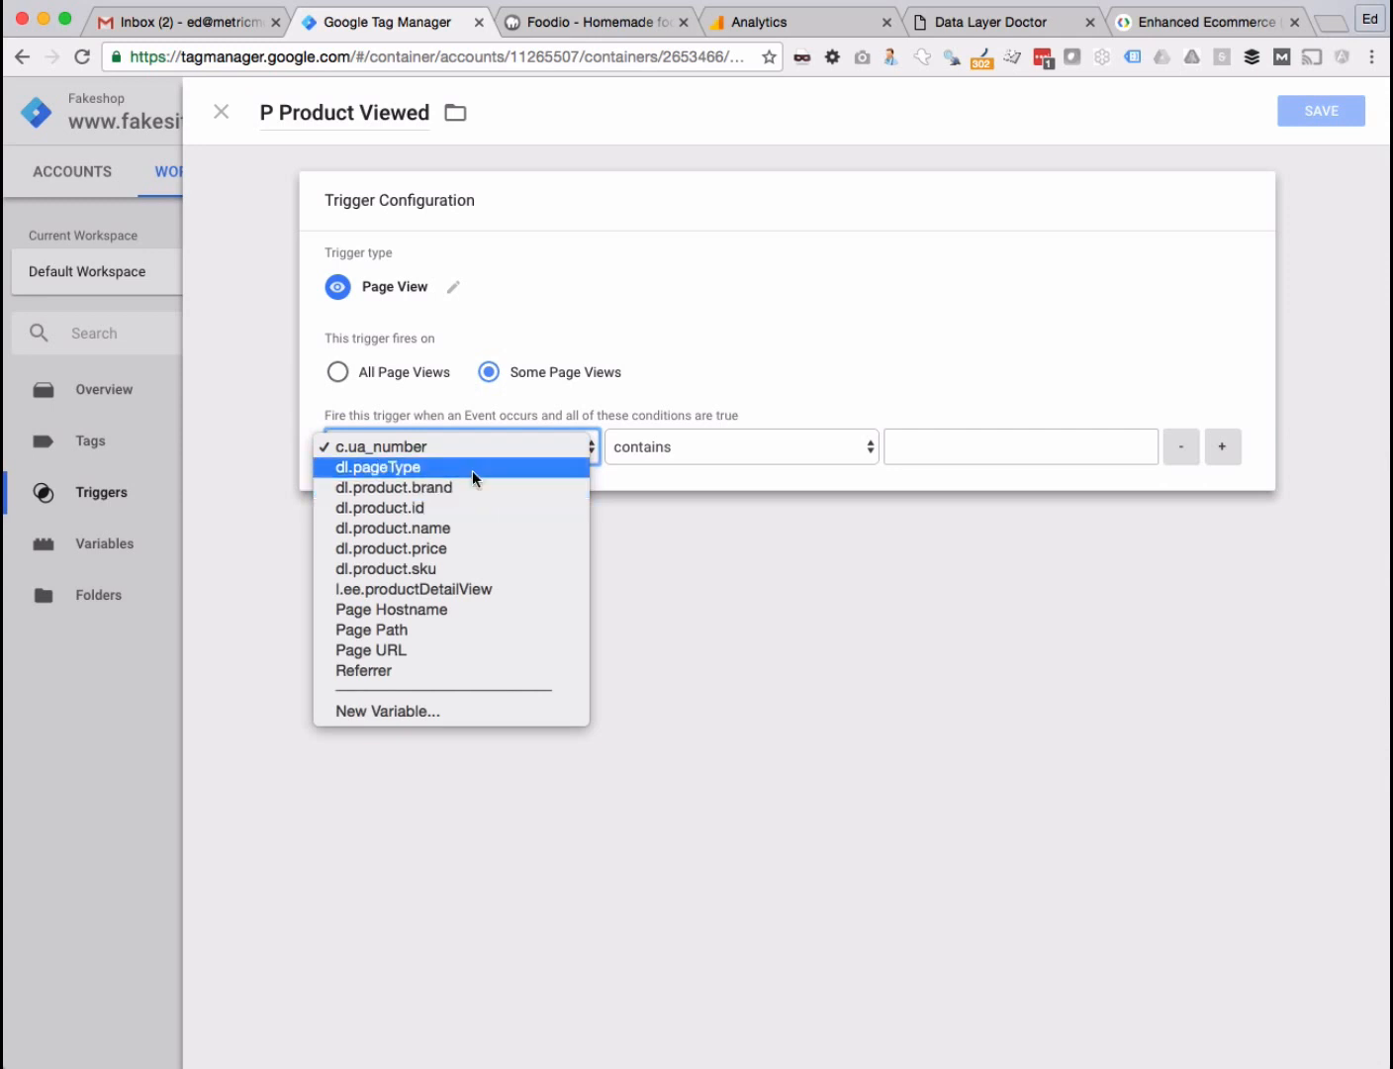
left_click(472, 467)
left_click(727, 447)
left_click(710, 430)
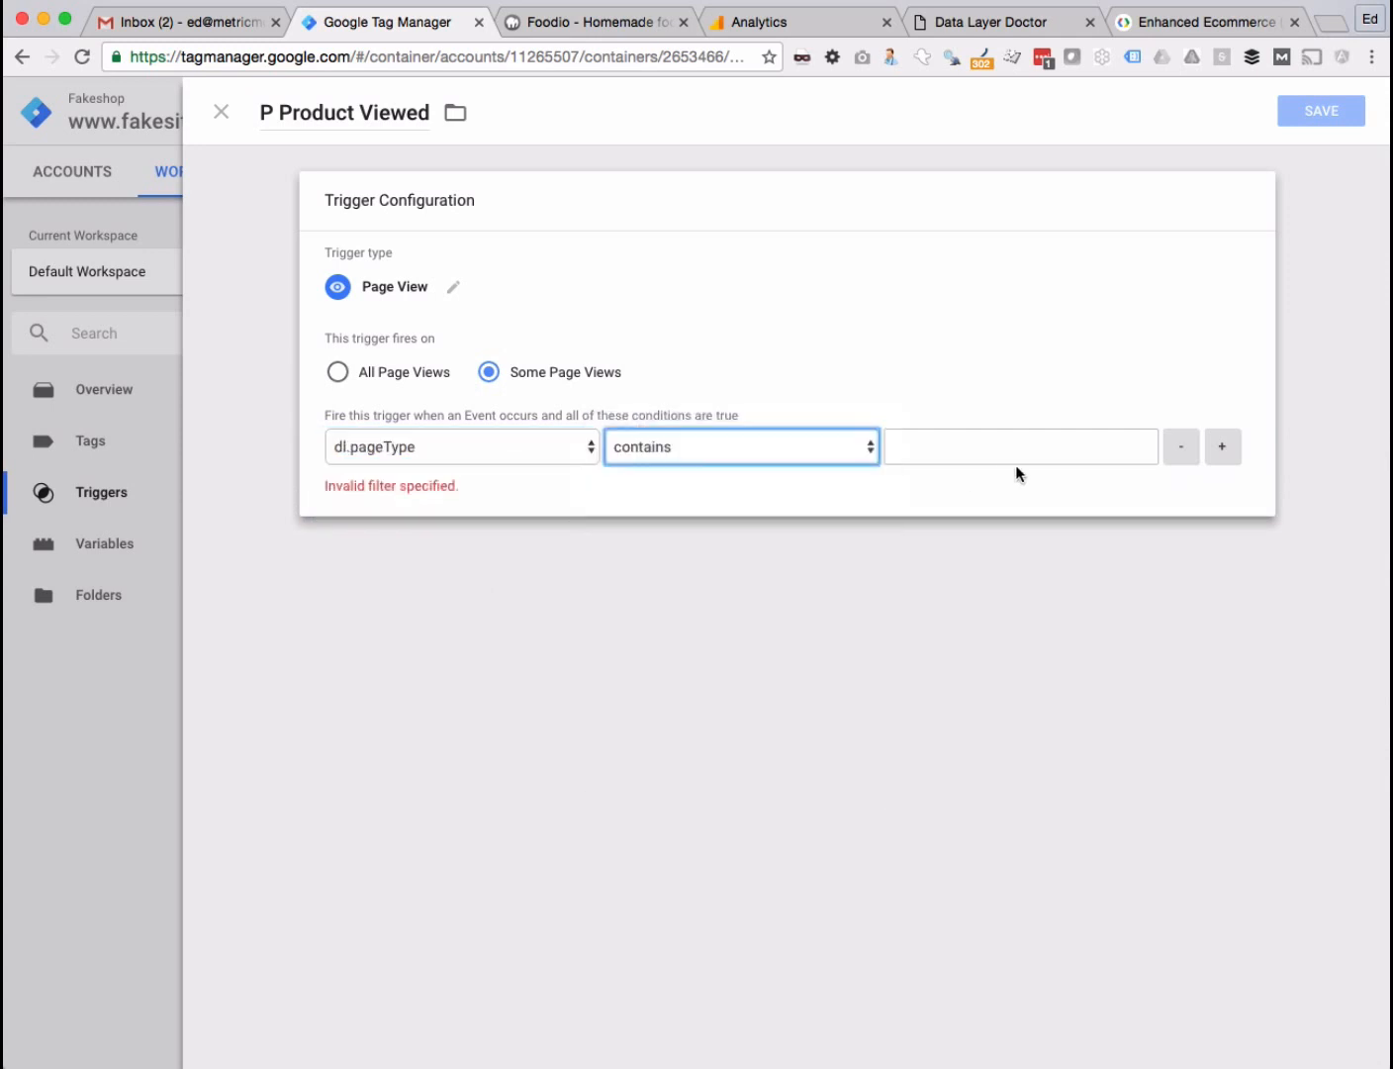
left_click(1015, 464)
type("product")
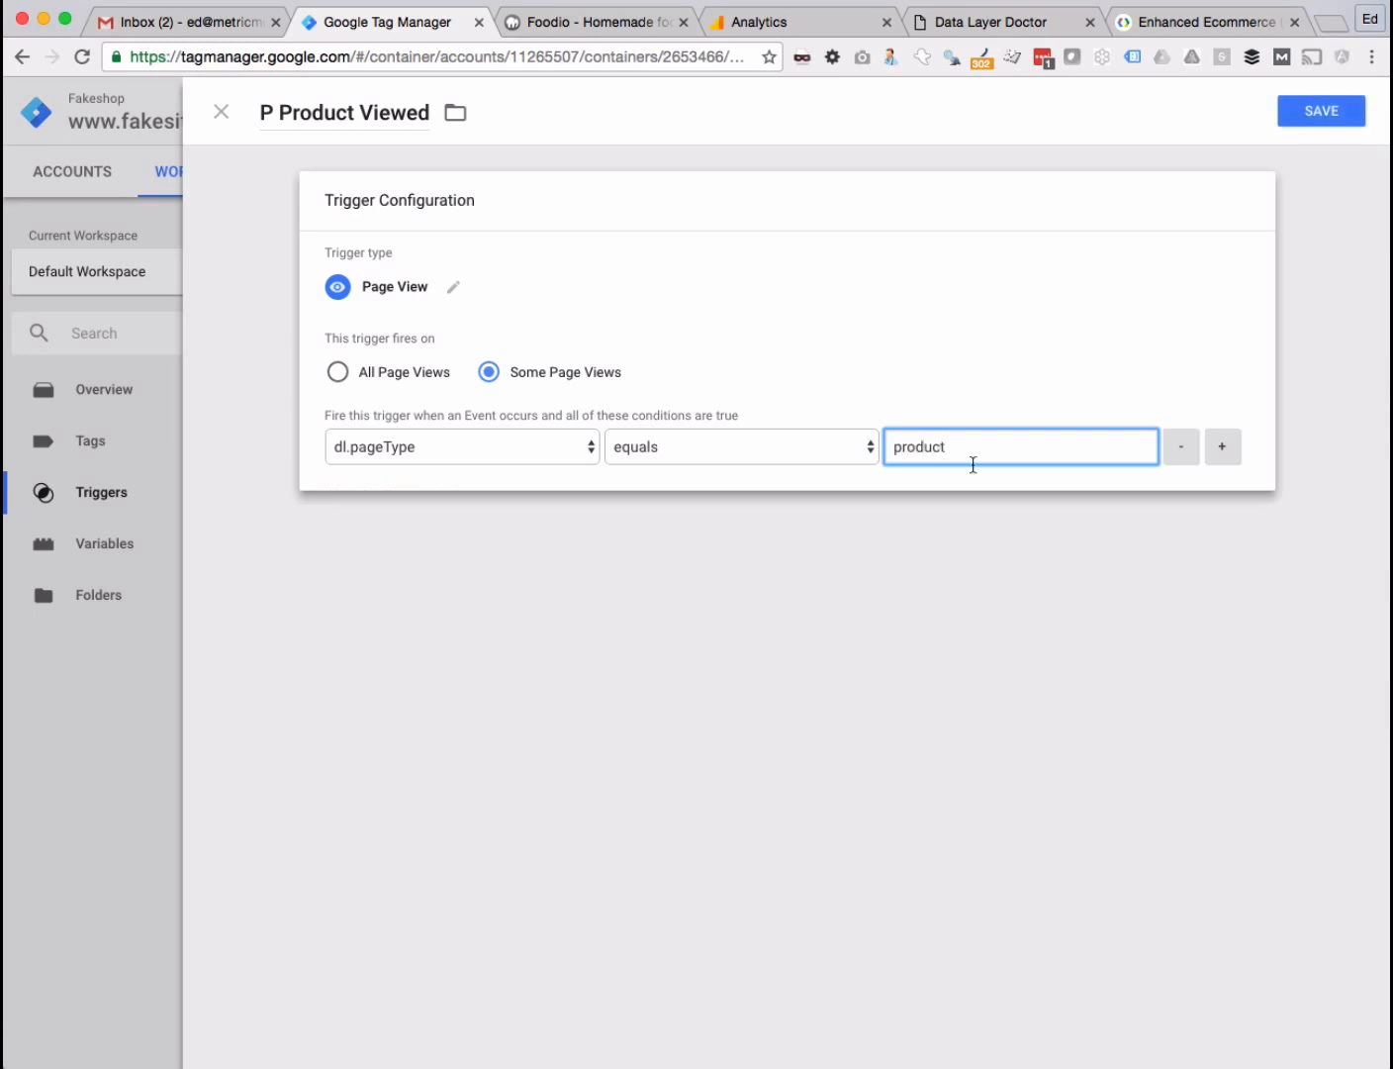
- Examine the pageType and product entries of the dataLayer in the code editor's product-2.html, ending back on the Tag Manager trigger
key("ctrl+Tab")
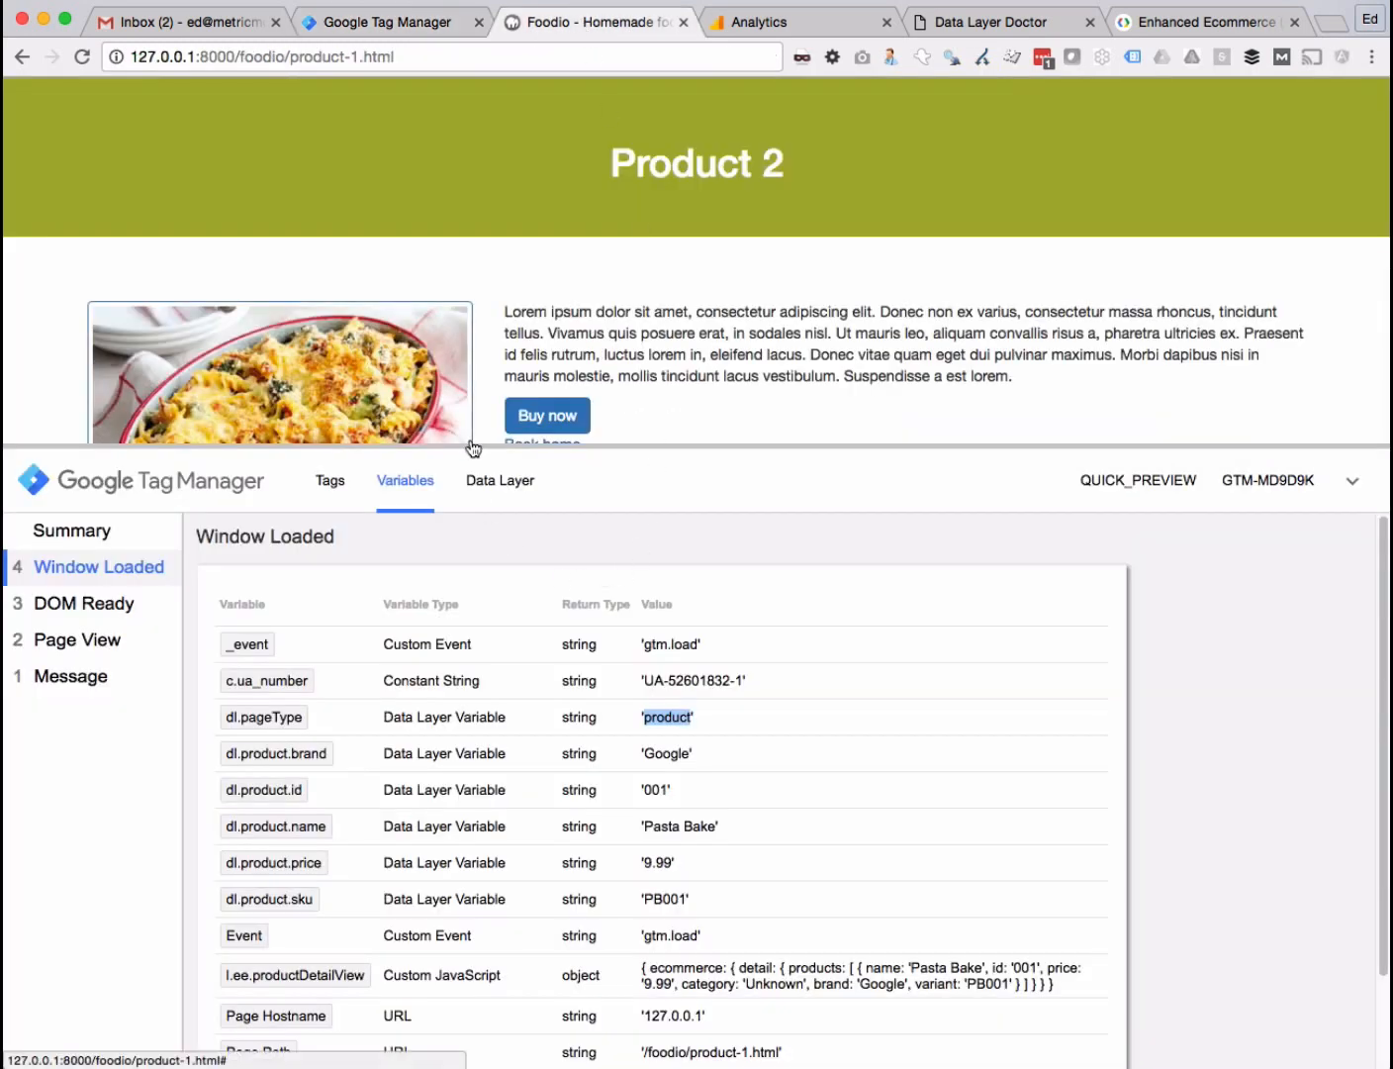
left_click_drag(469, 447, 481, 544)
key("super+Tab")
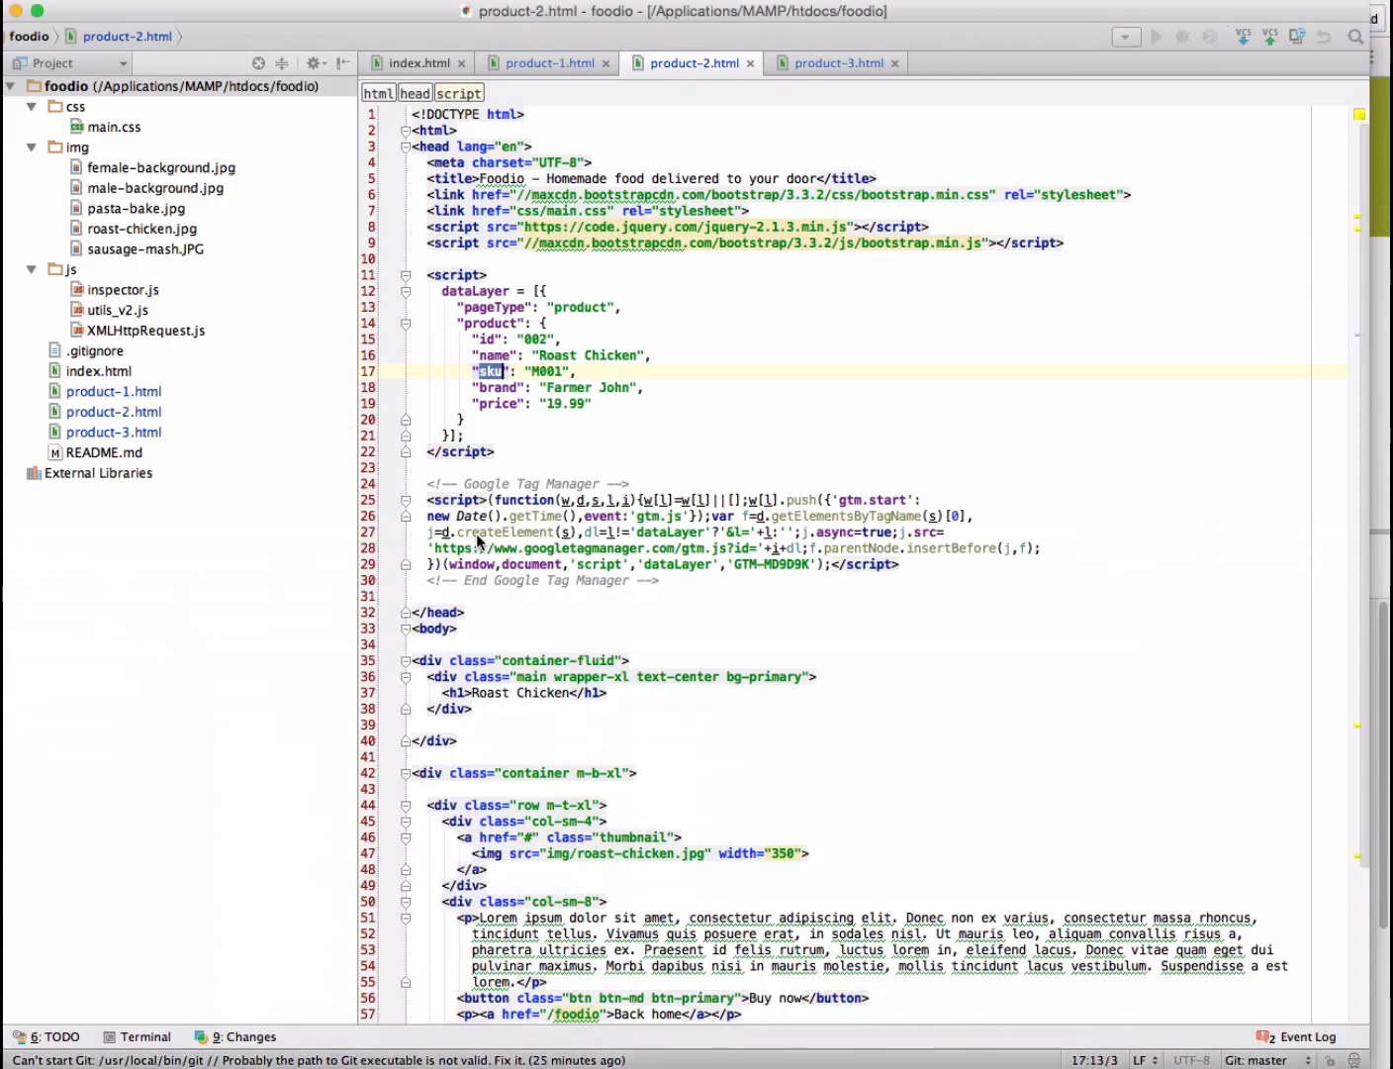
double_click(489, 307)
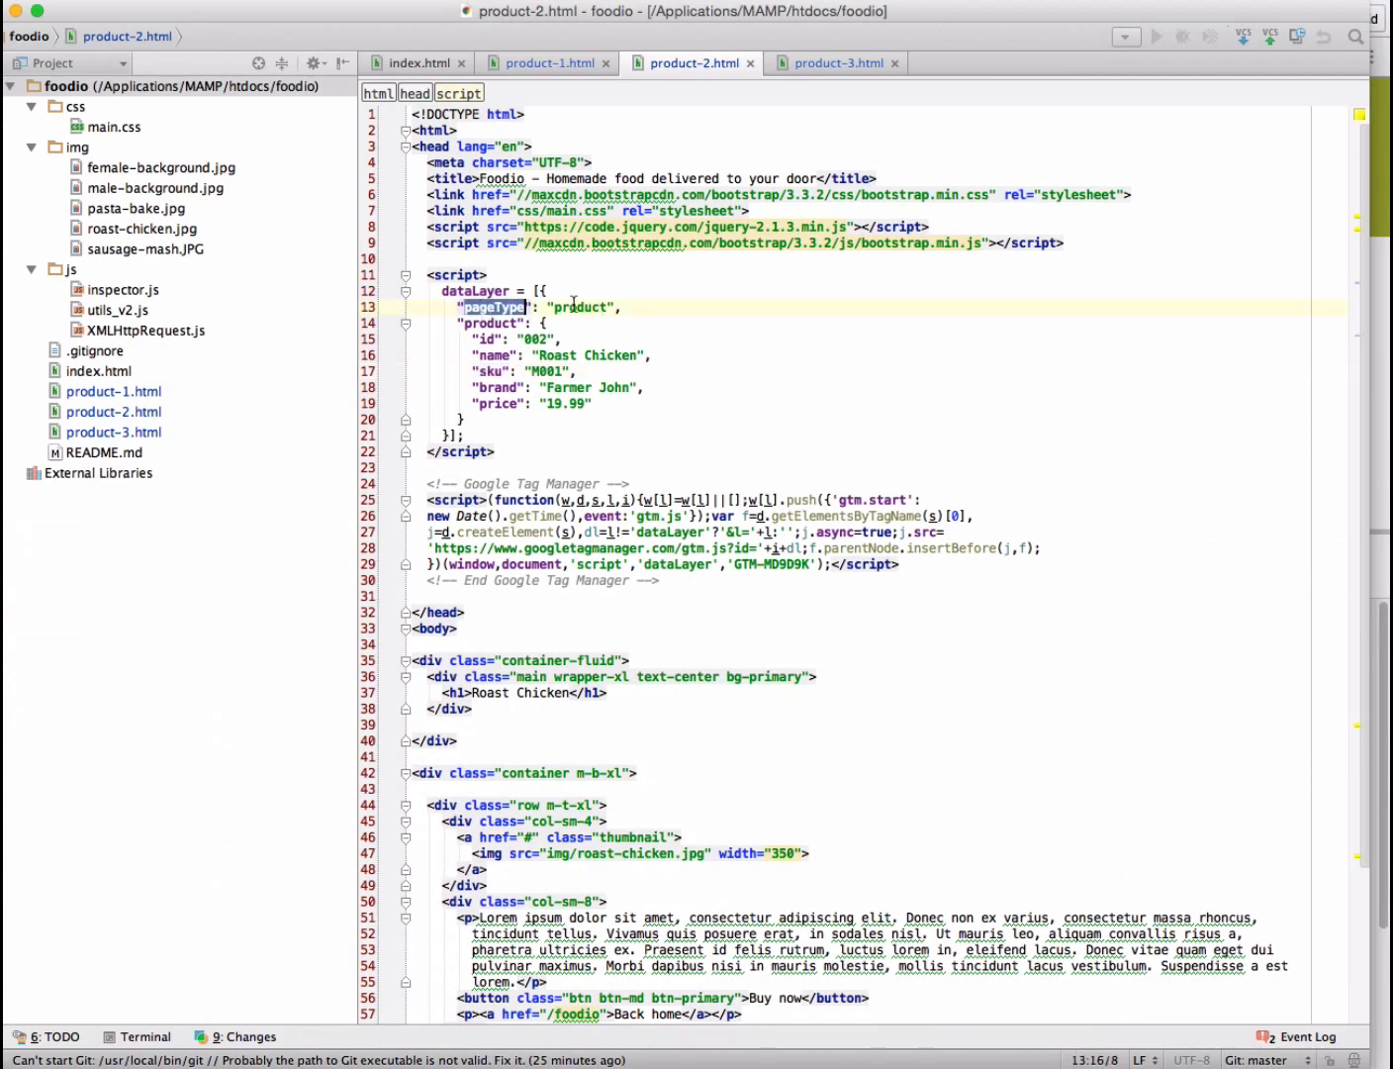
double_click(581, 307)
key("super+Tab")
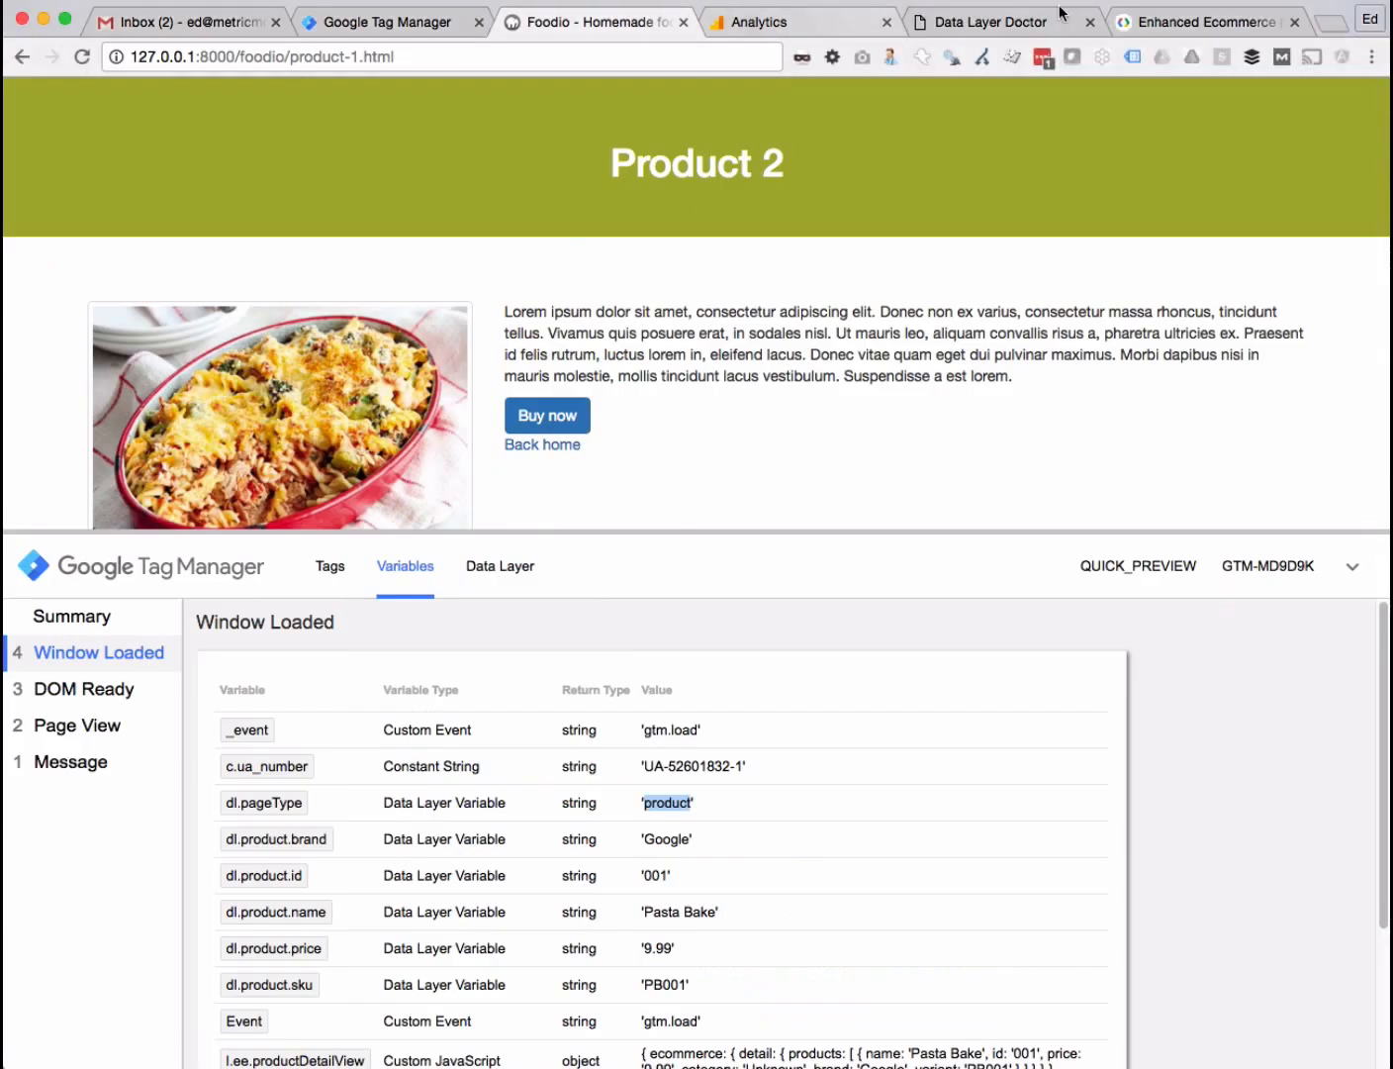
left_click(386, 22)
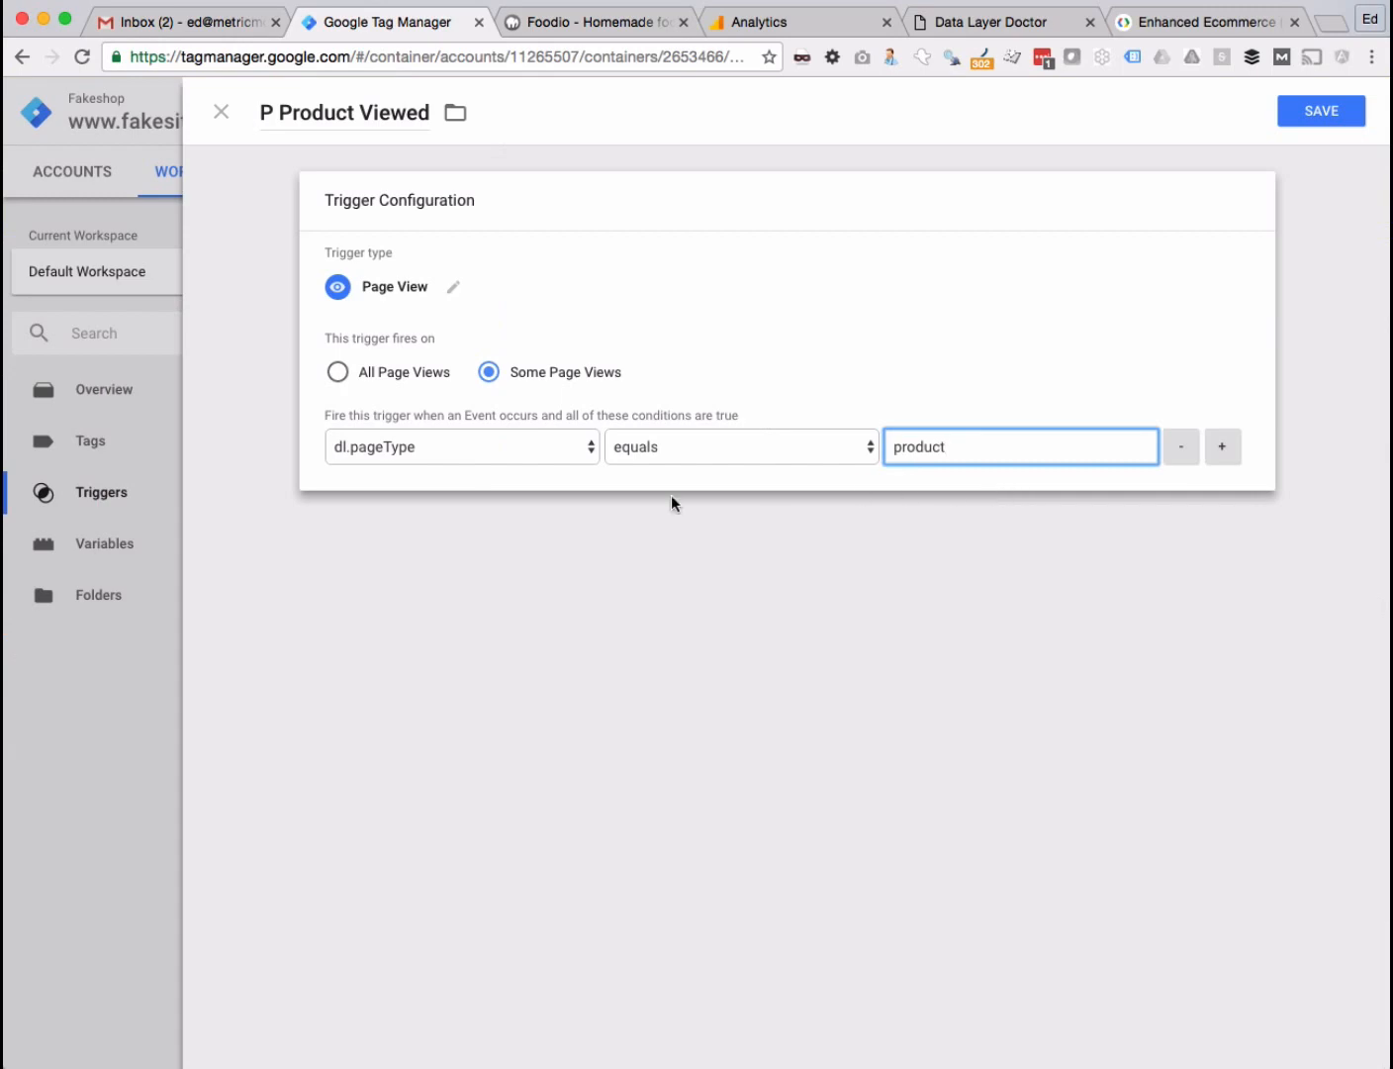
key("super+Tab")
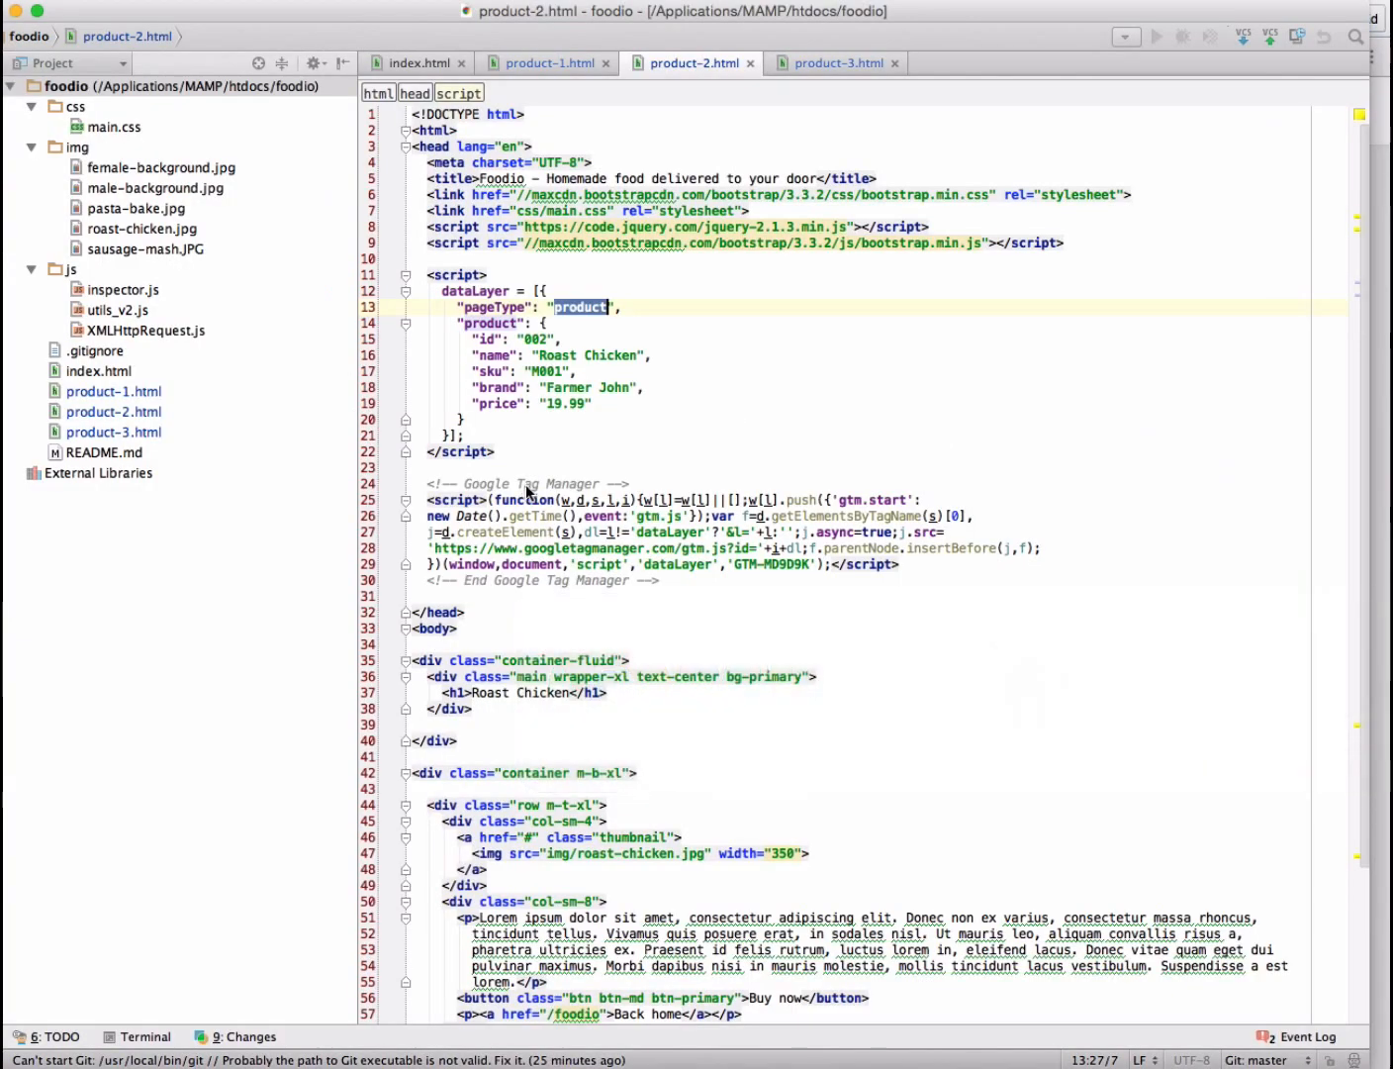
left_click_drag(441, 307, 663, 304)
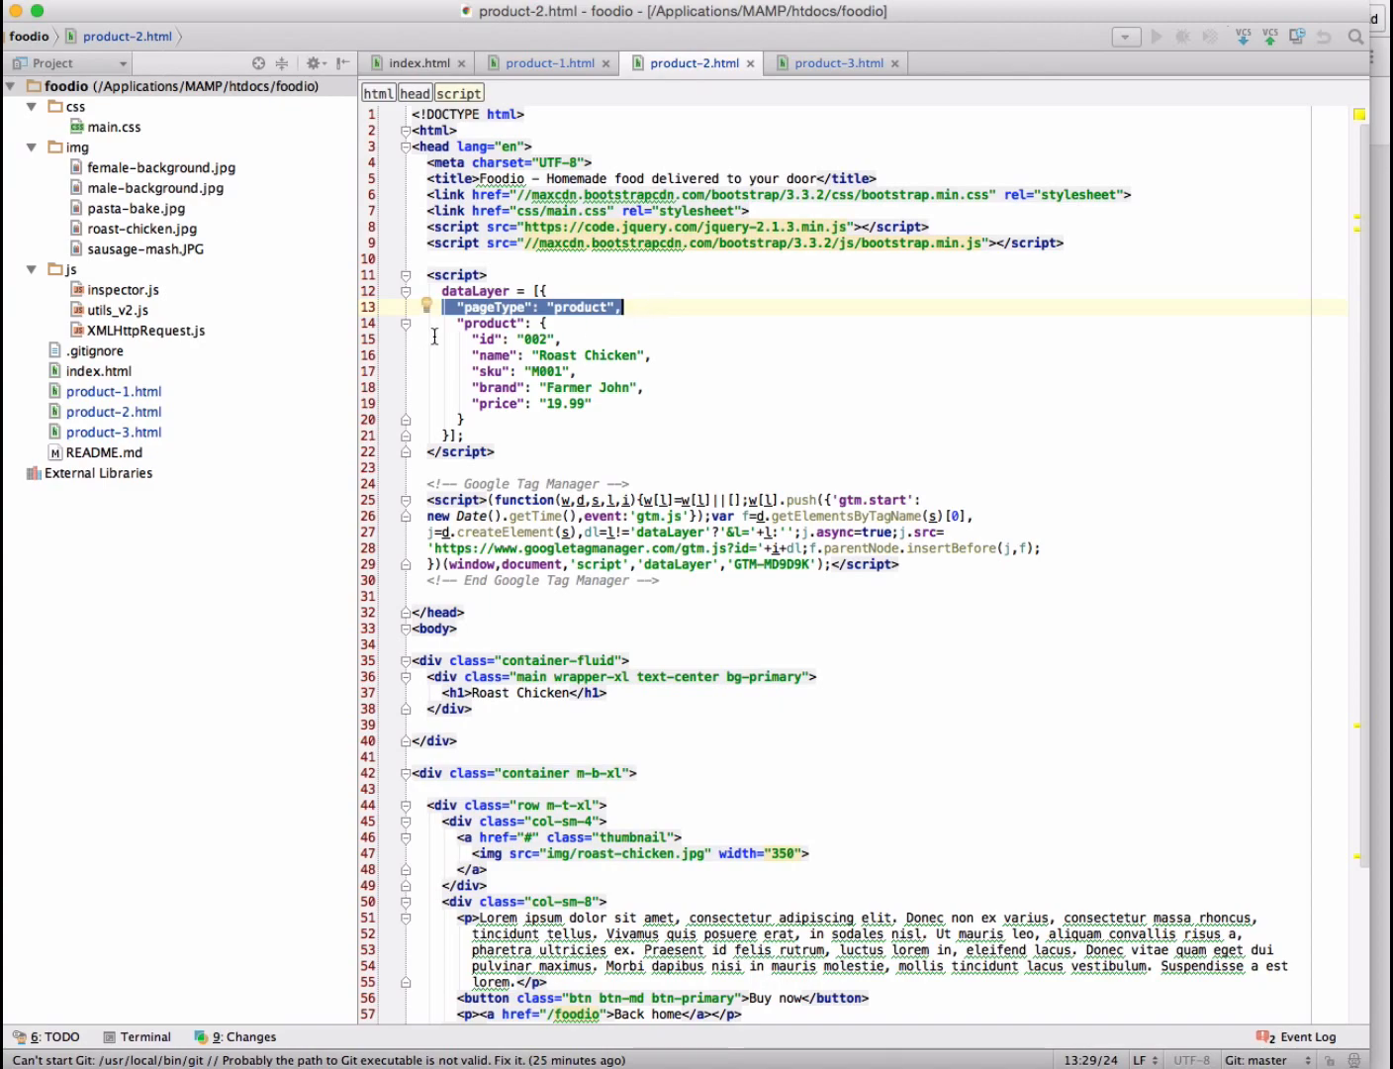
left_click_drag(456, 321, 549, 406)
key("super+Tab")
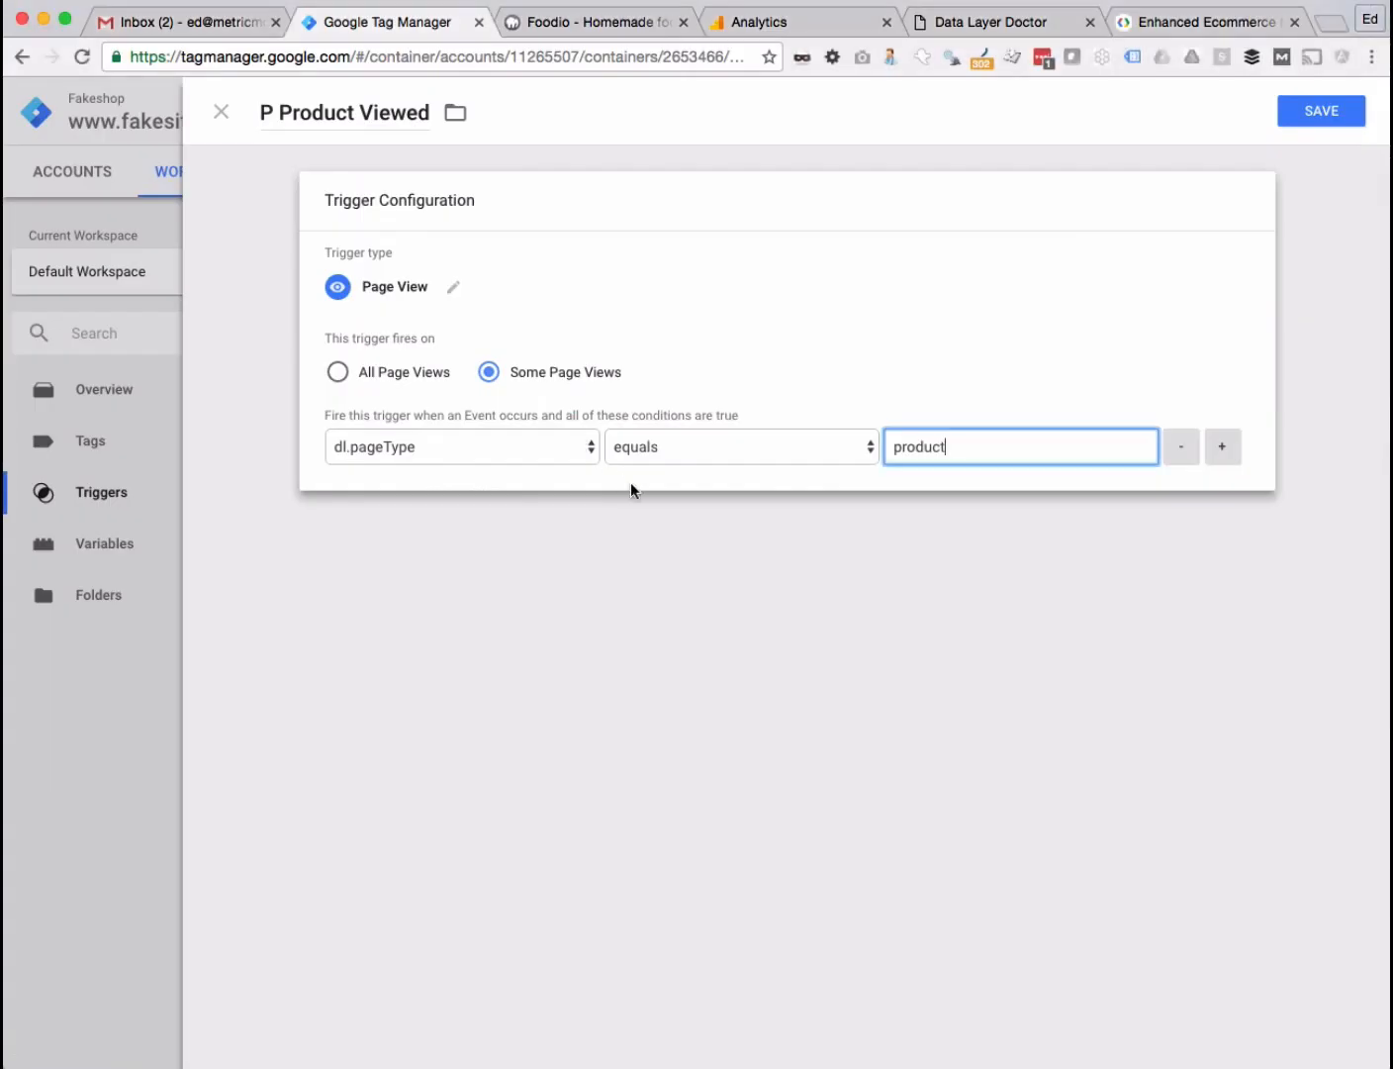
- Change the trigger's firing condition to dl.product.id matches RegEx (.+) and save the trigger
left_click(484, 444)
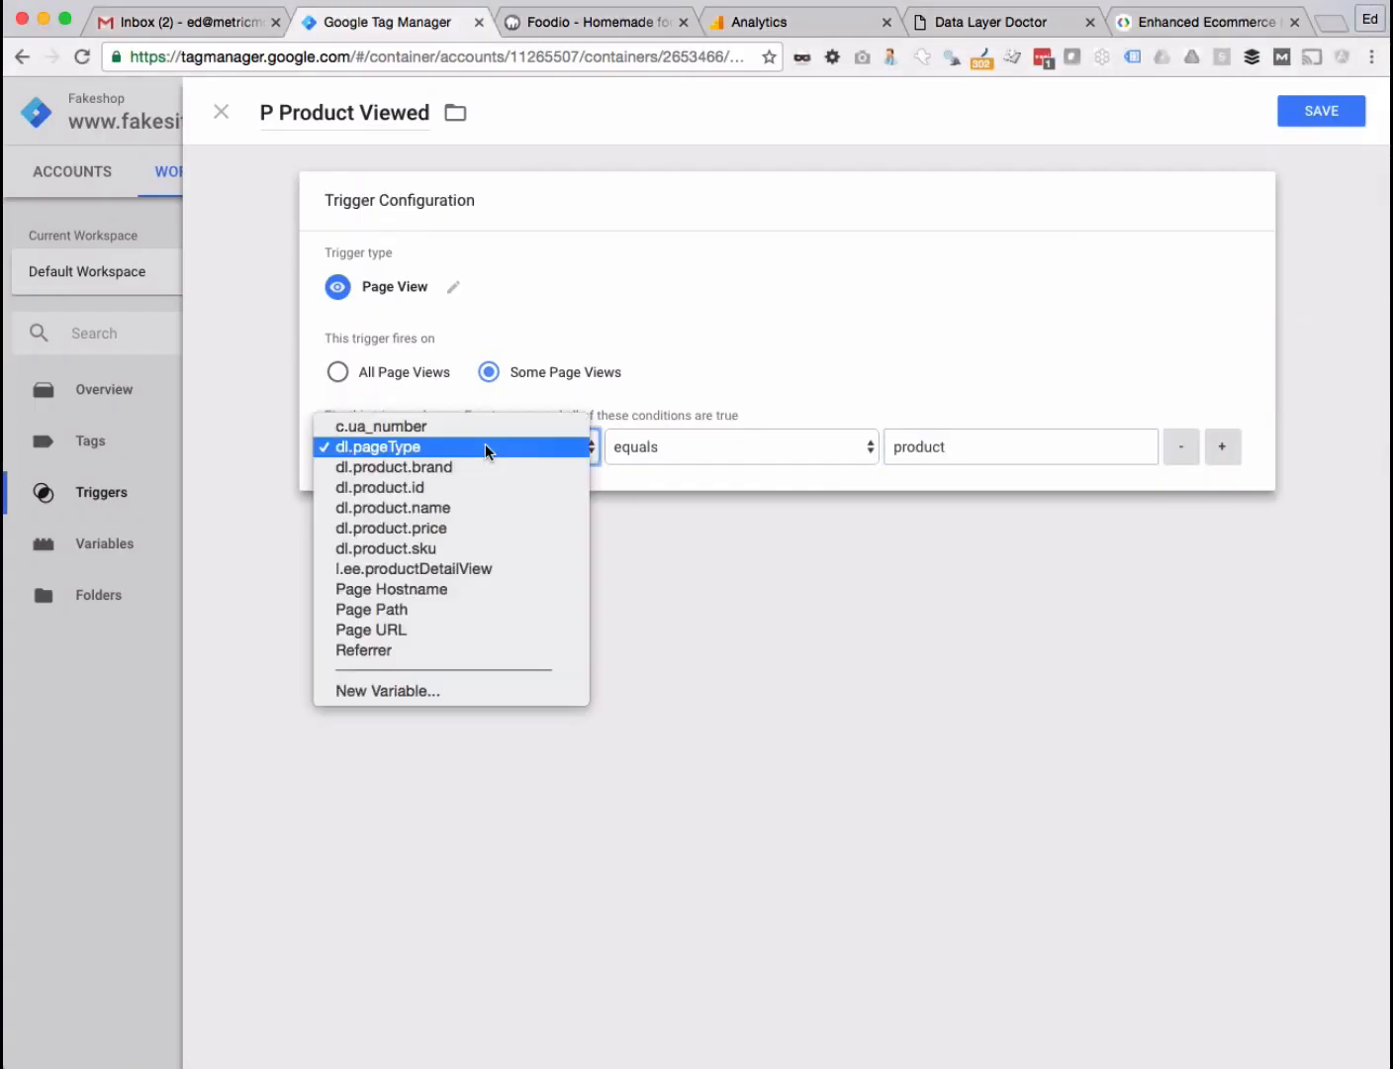
left_click(461, 486)
left_click(661, 446)
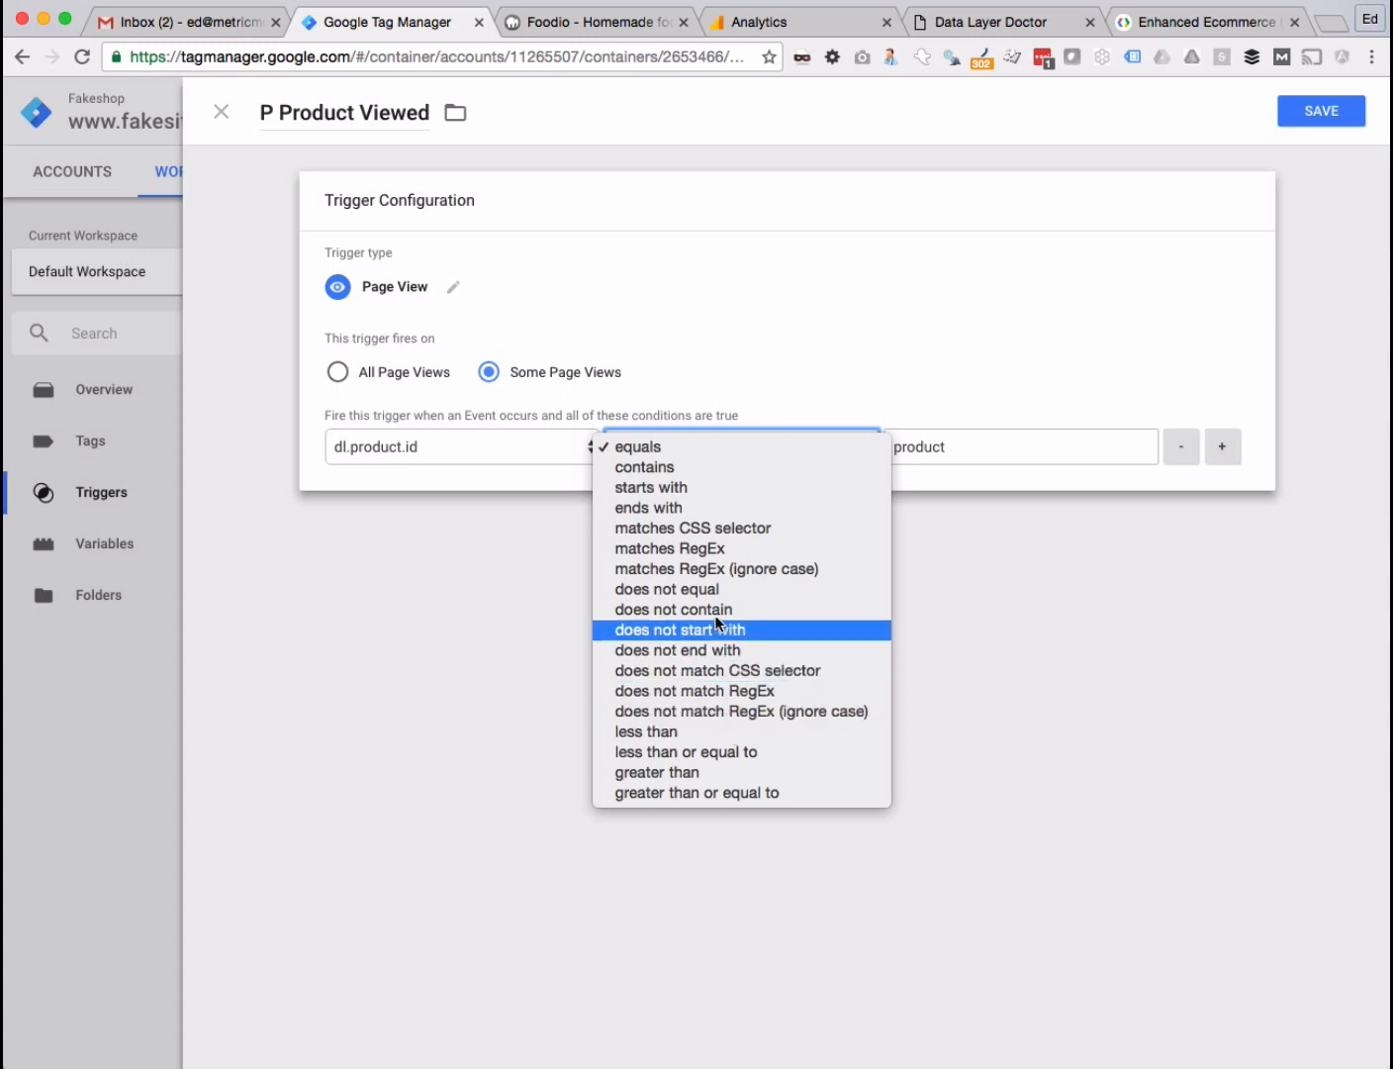
left_click(719, 550)
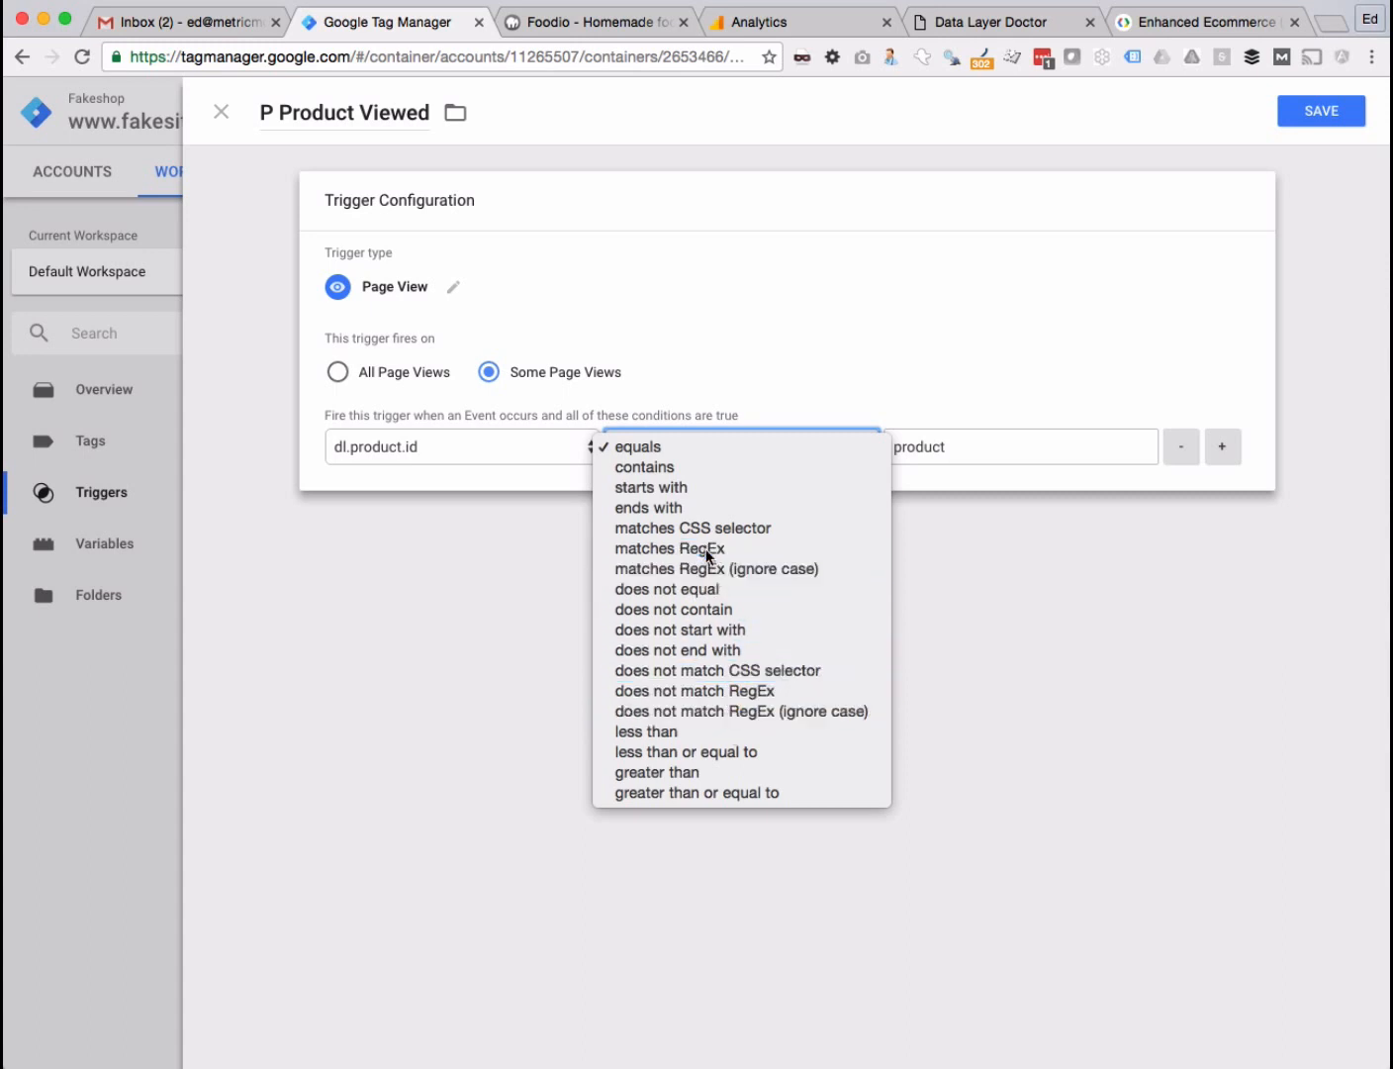
double_click(911, 451)
type("(.")
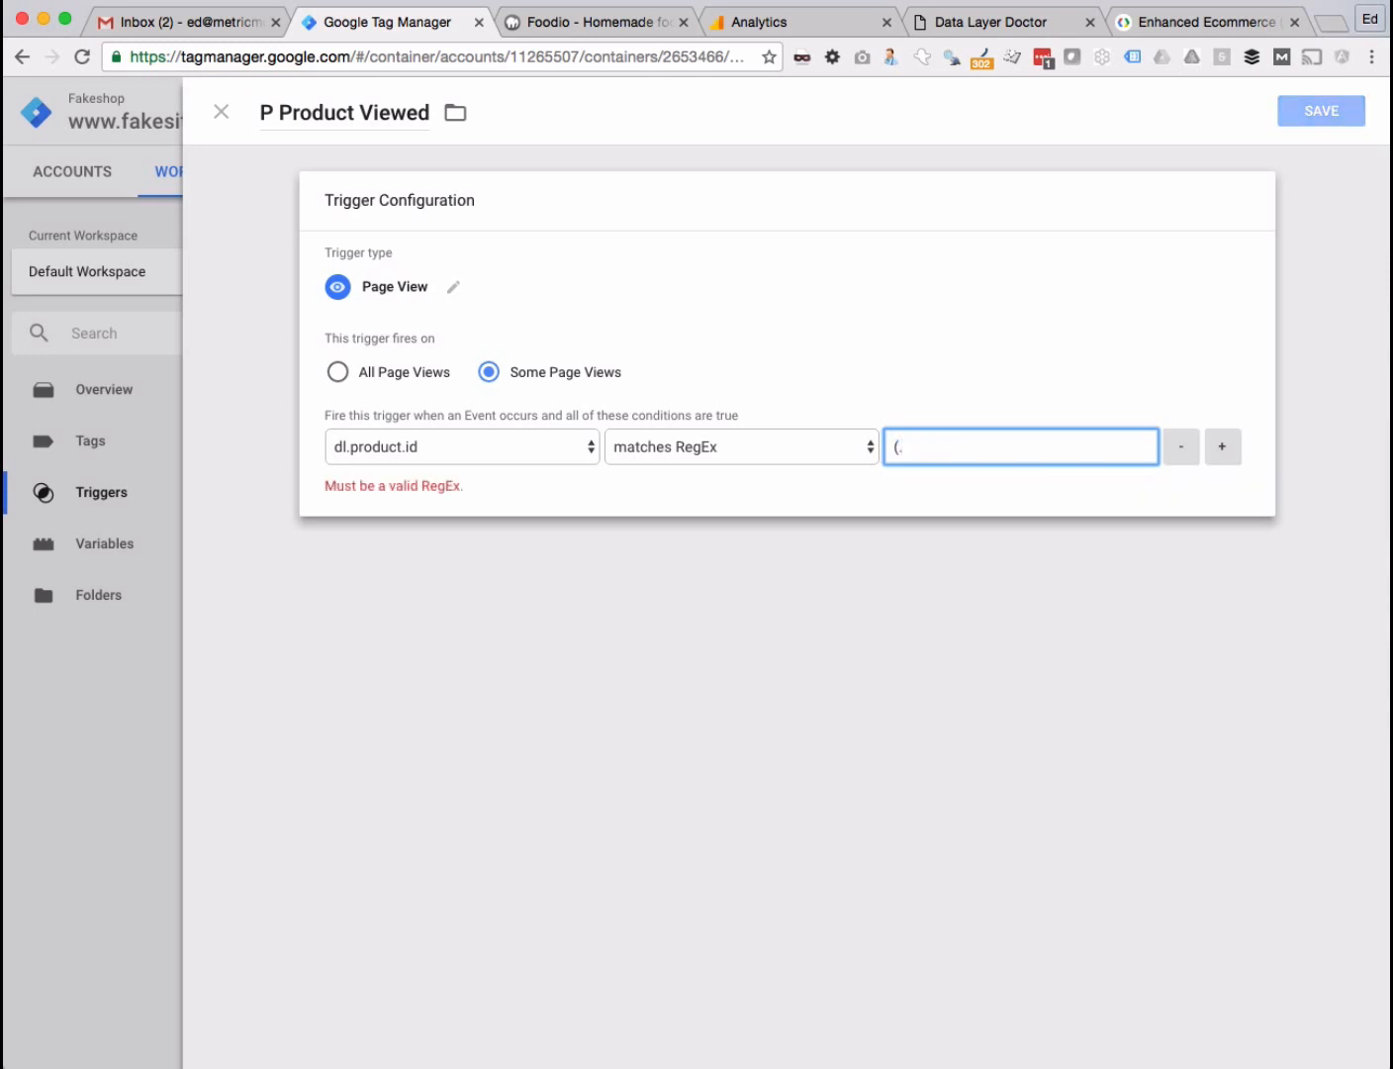
type("+)")
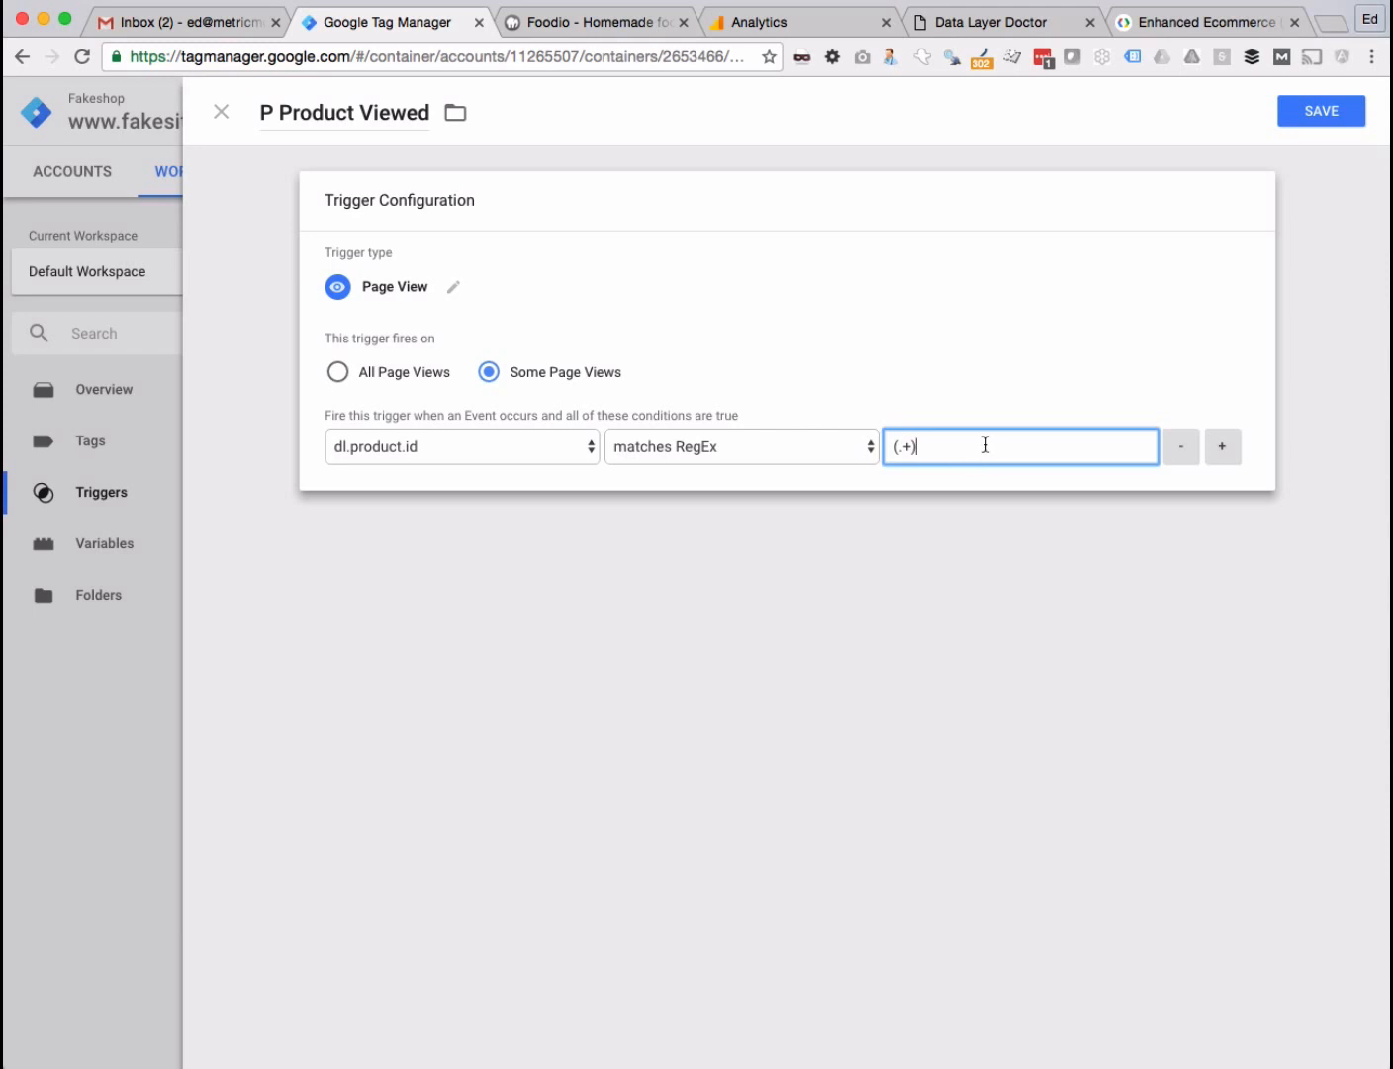
left_click(1322, 110)
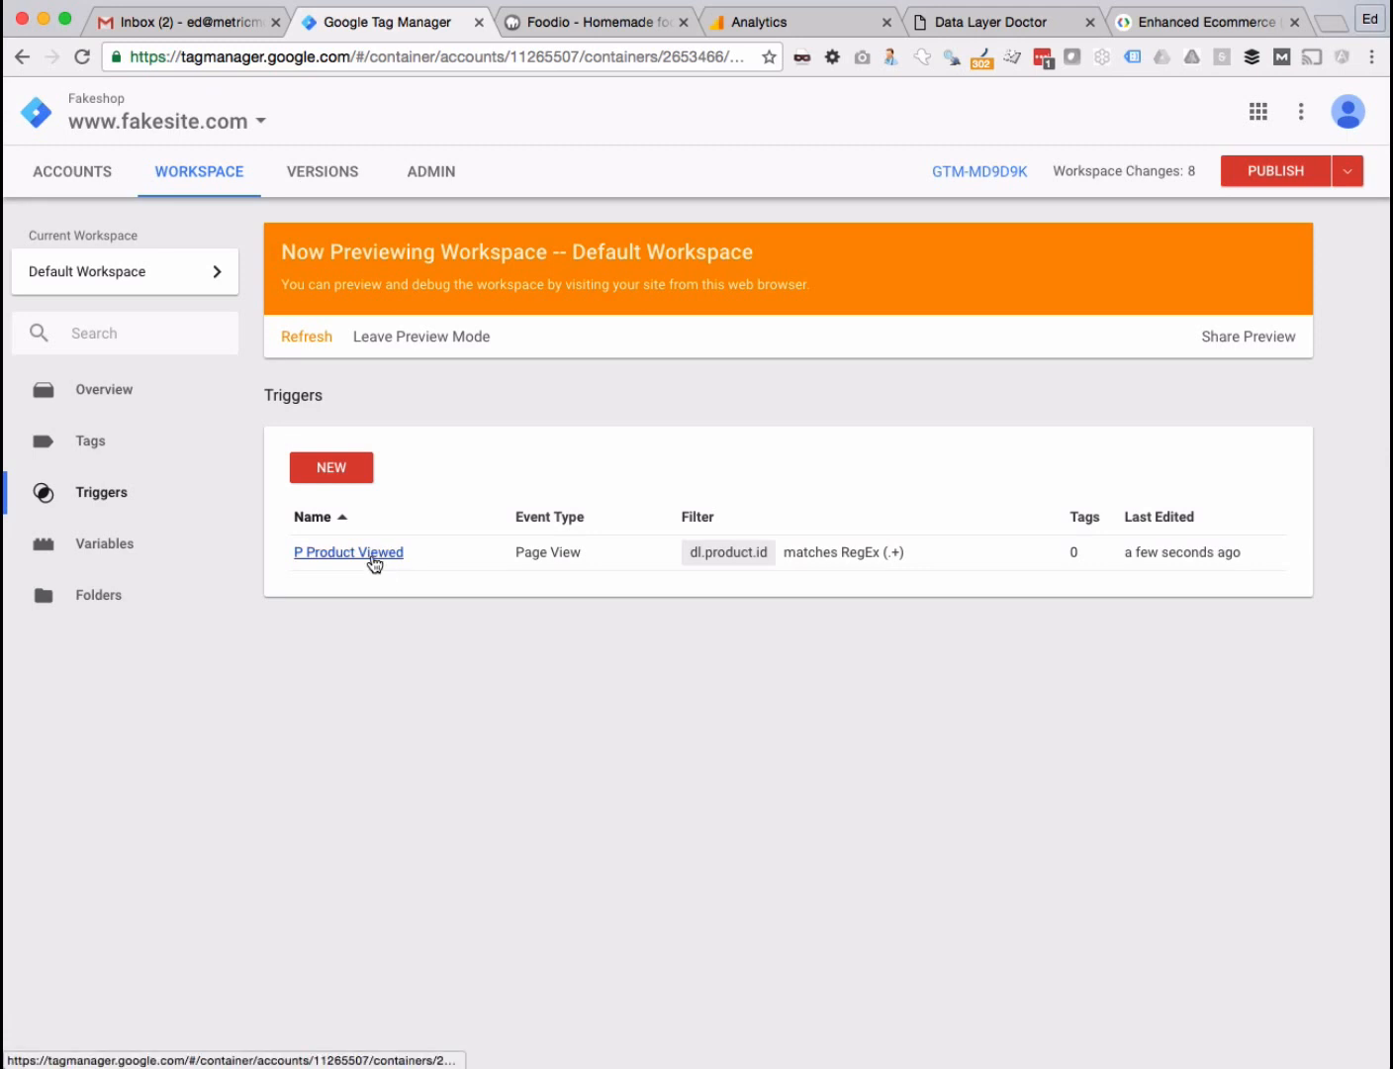
left_click(1358, 174)
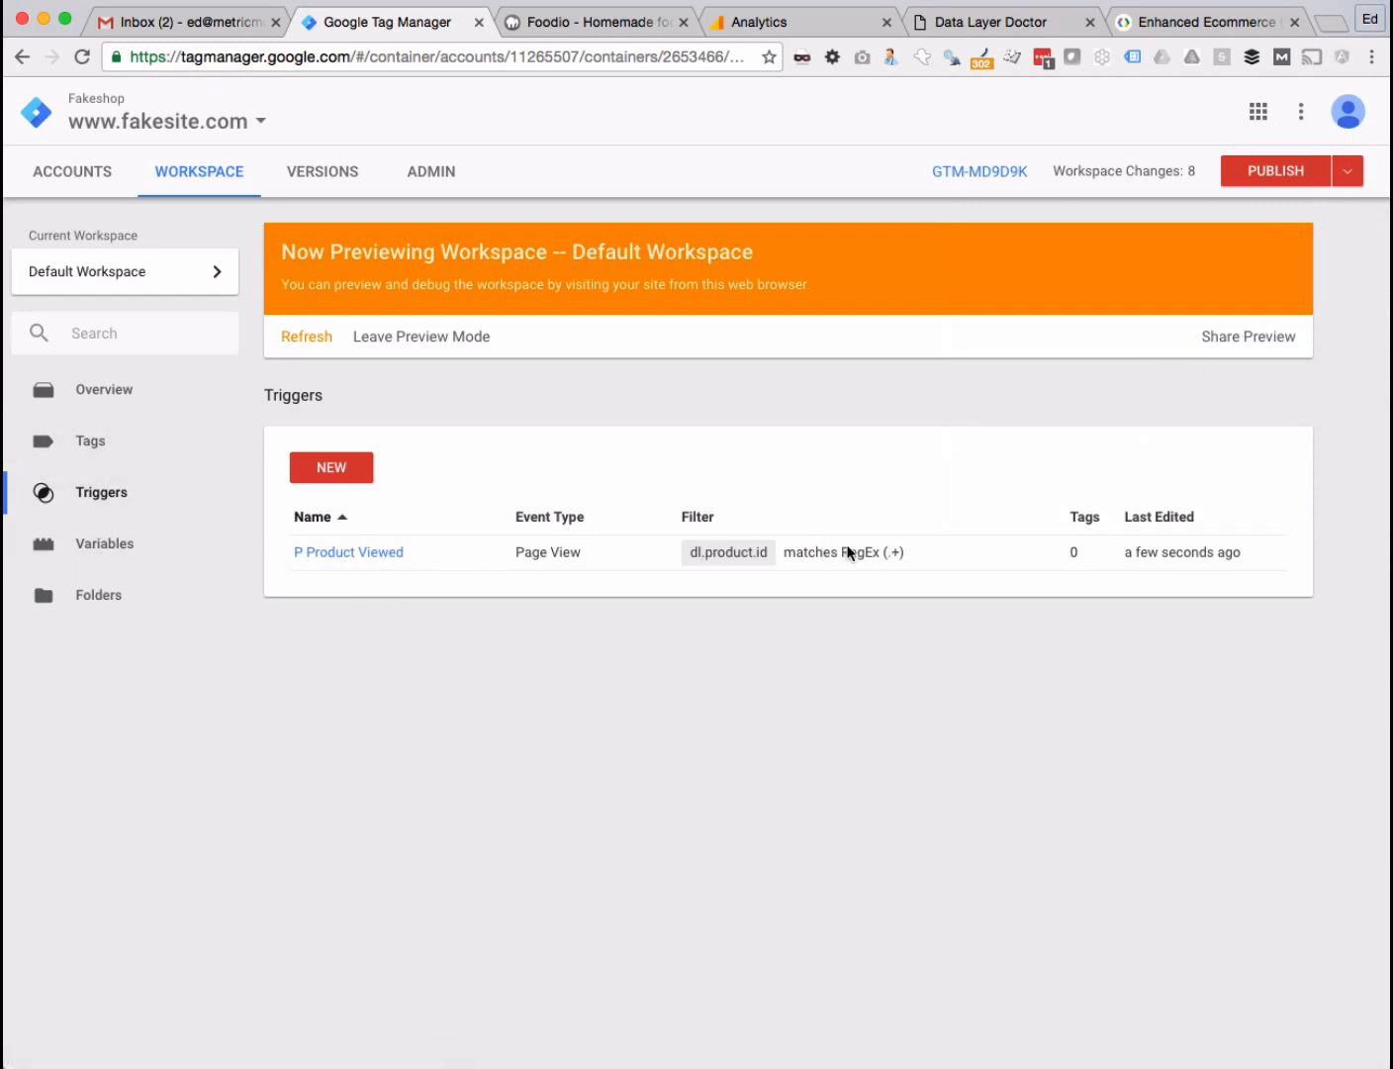
- Open the GOA Base Tag configuration and enable Enhanced Ecommerce Features
left_click(87, 455)
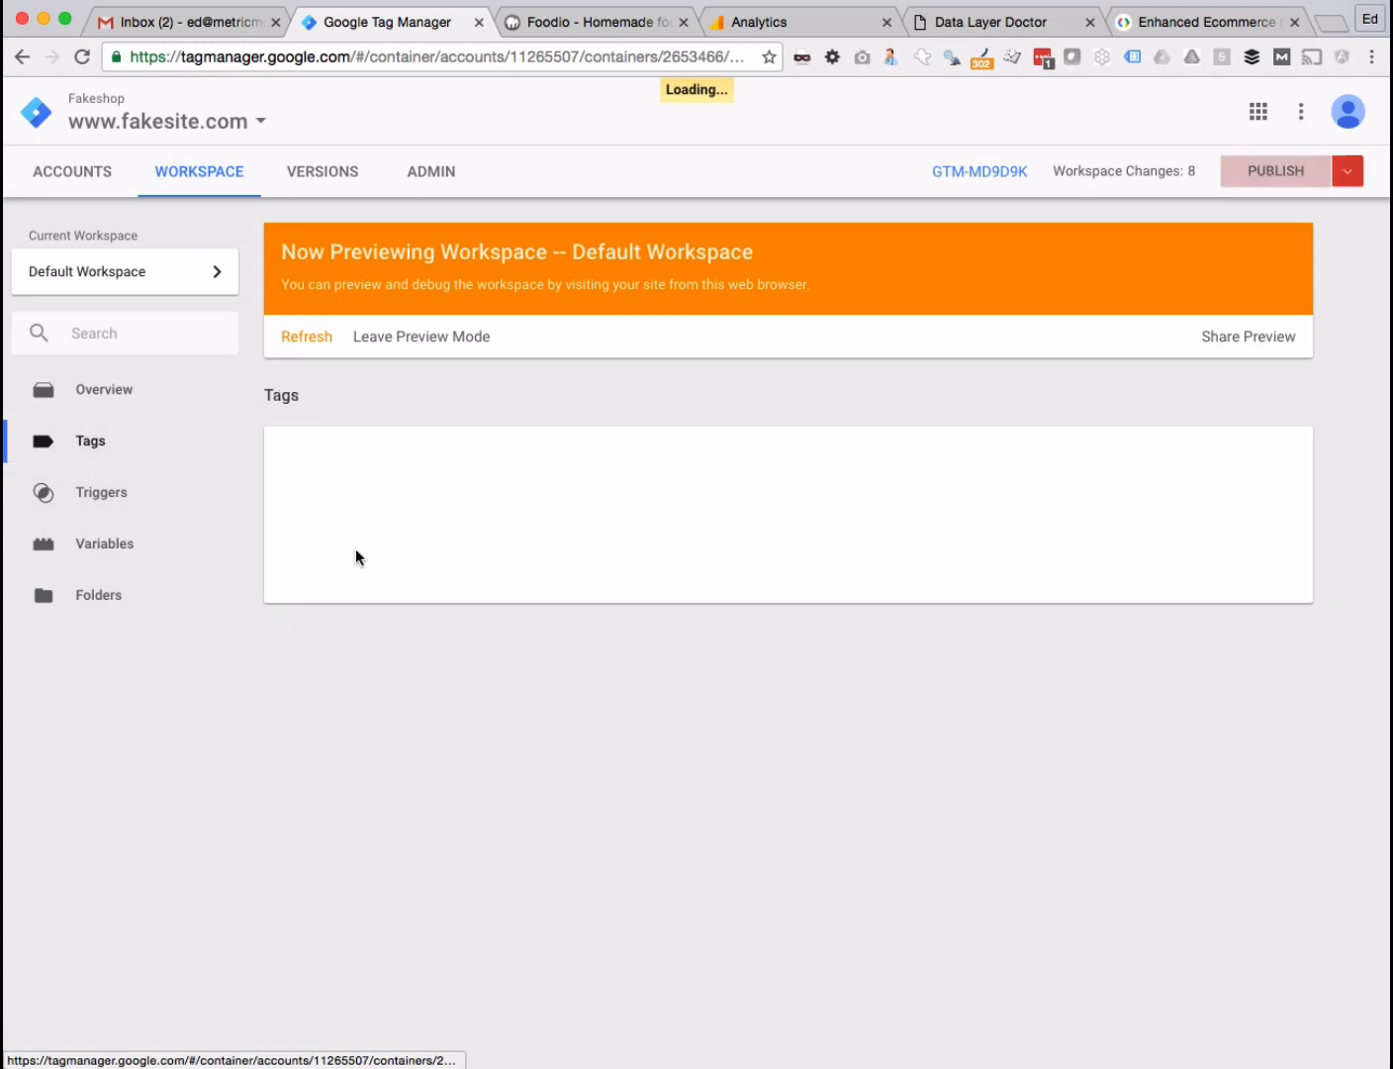
left_click(364, 552)
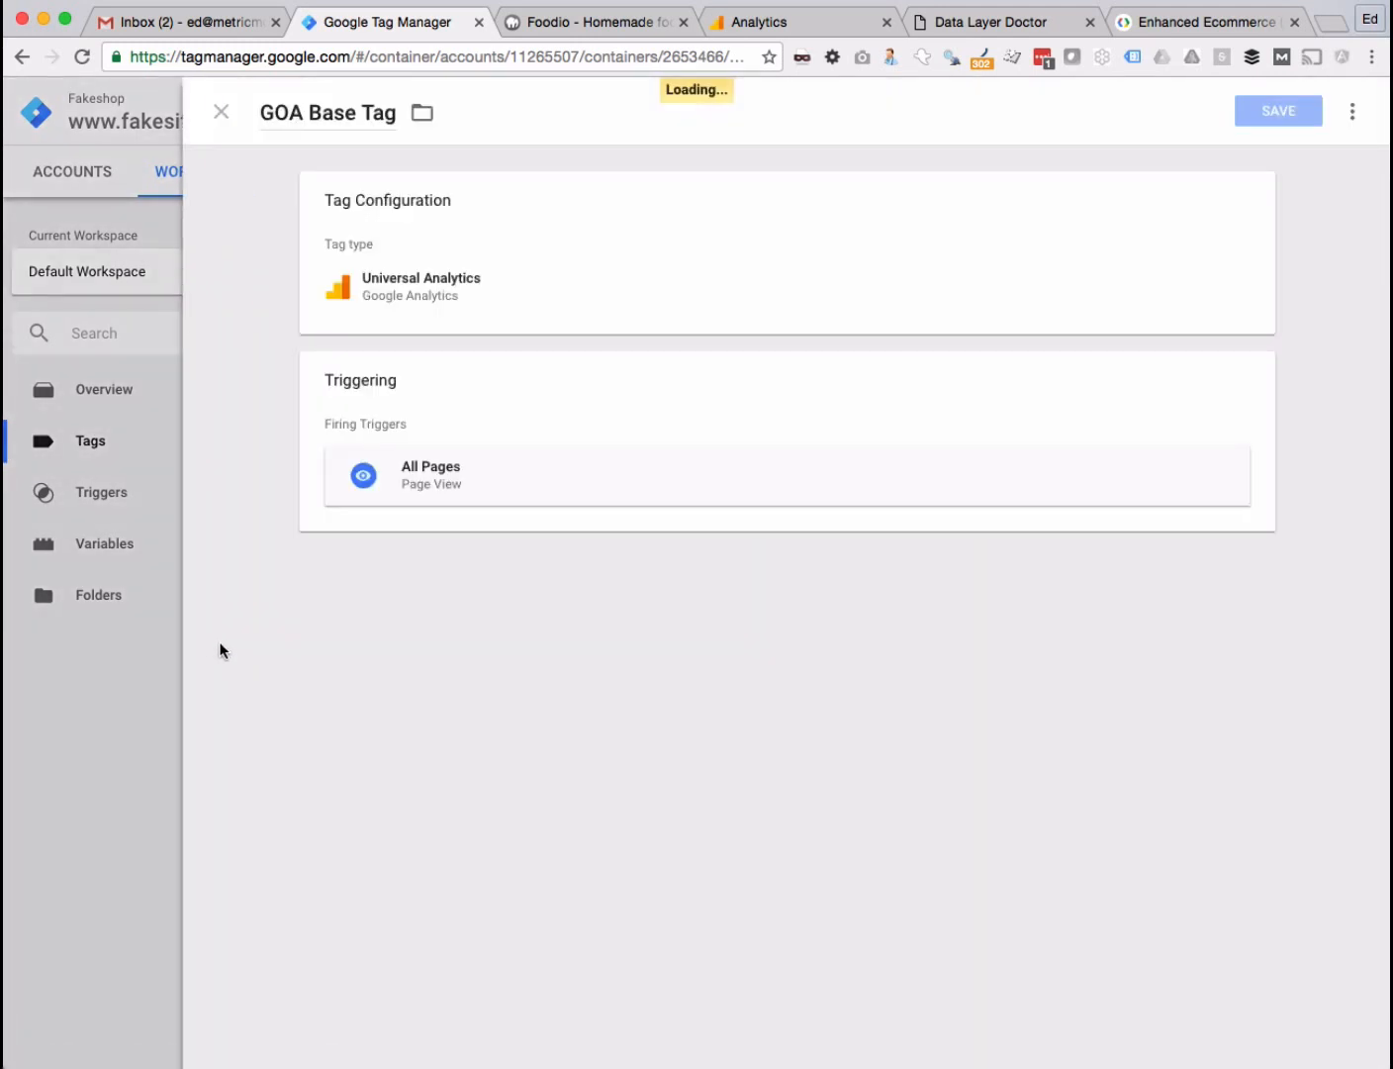
left_click(500, 253)
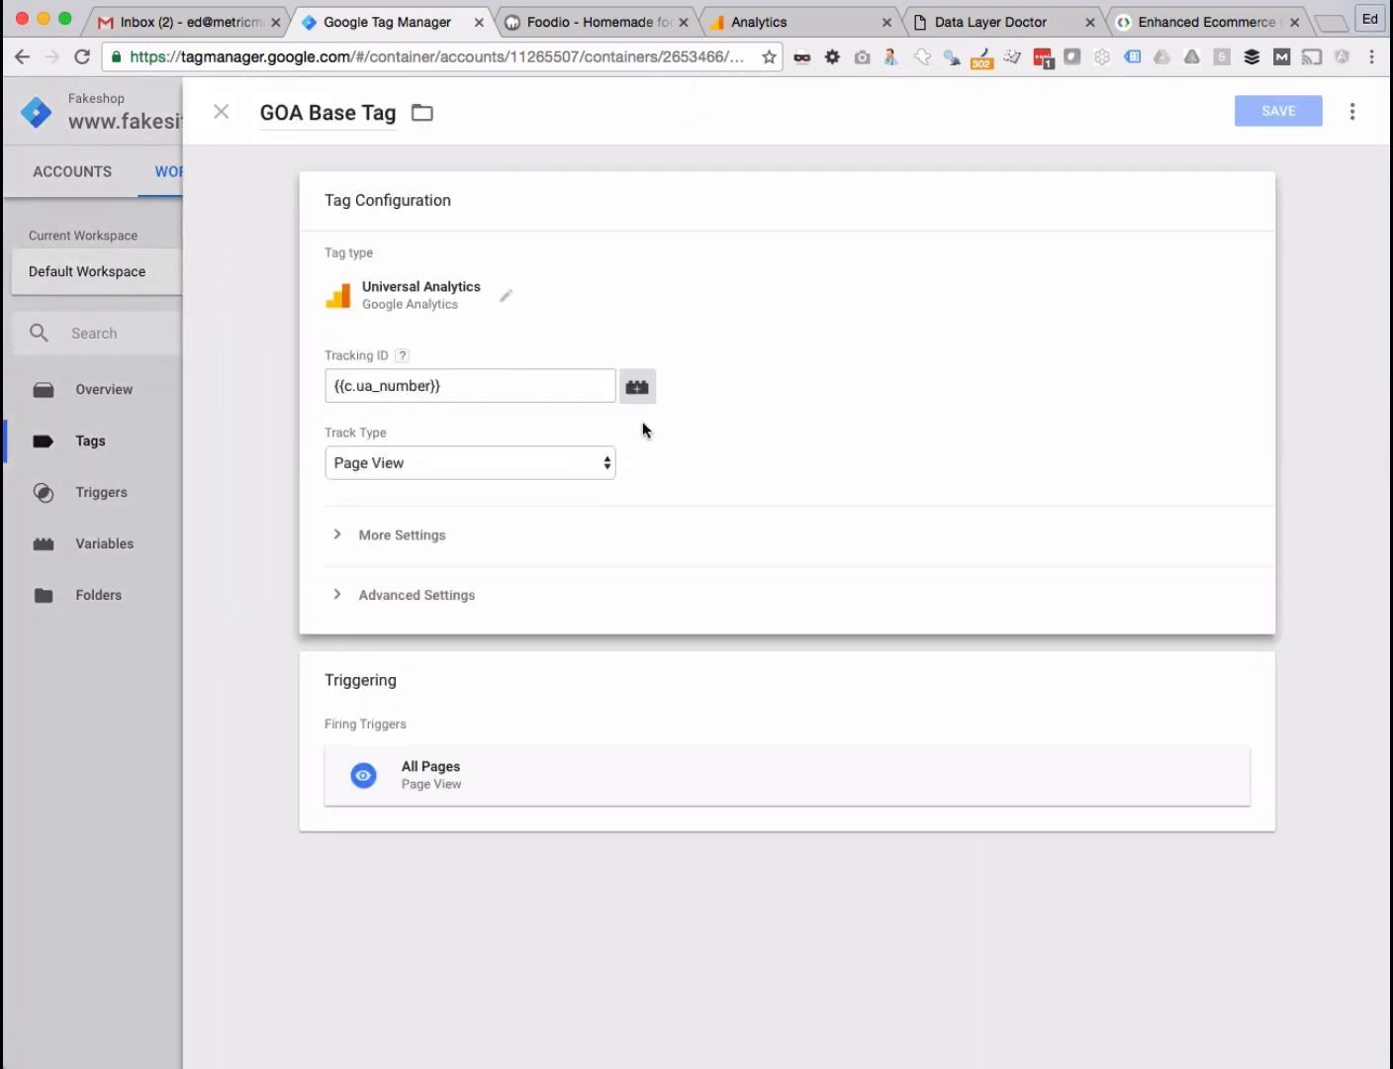
left_click(378, 596)
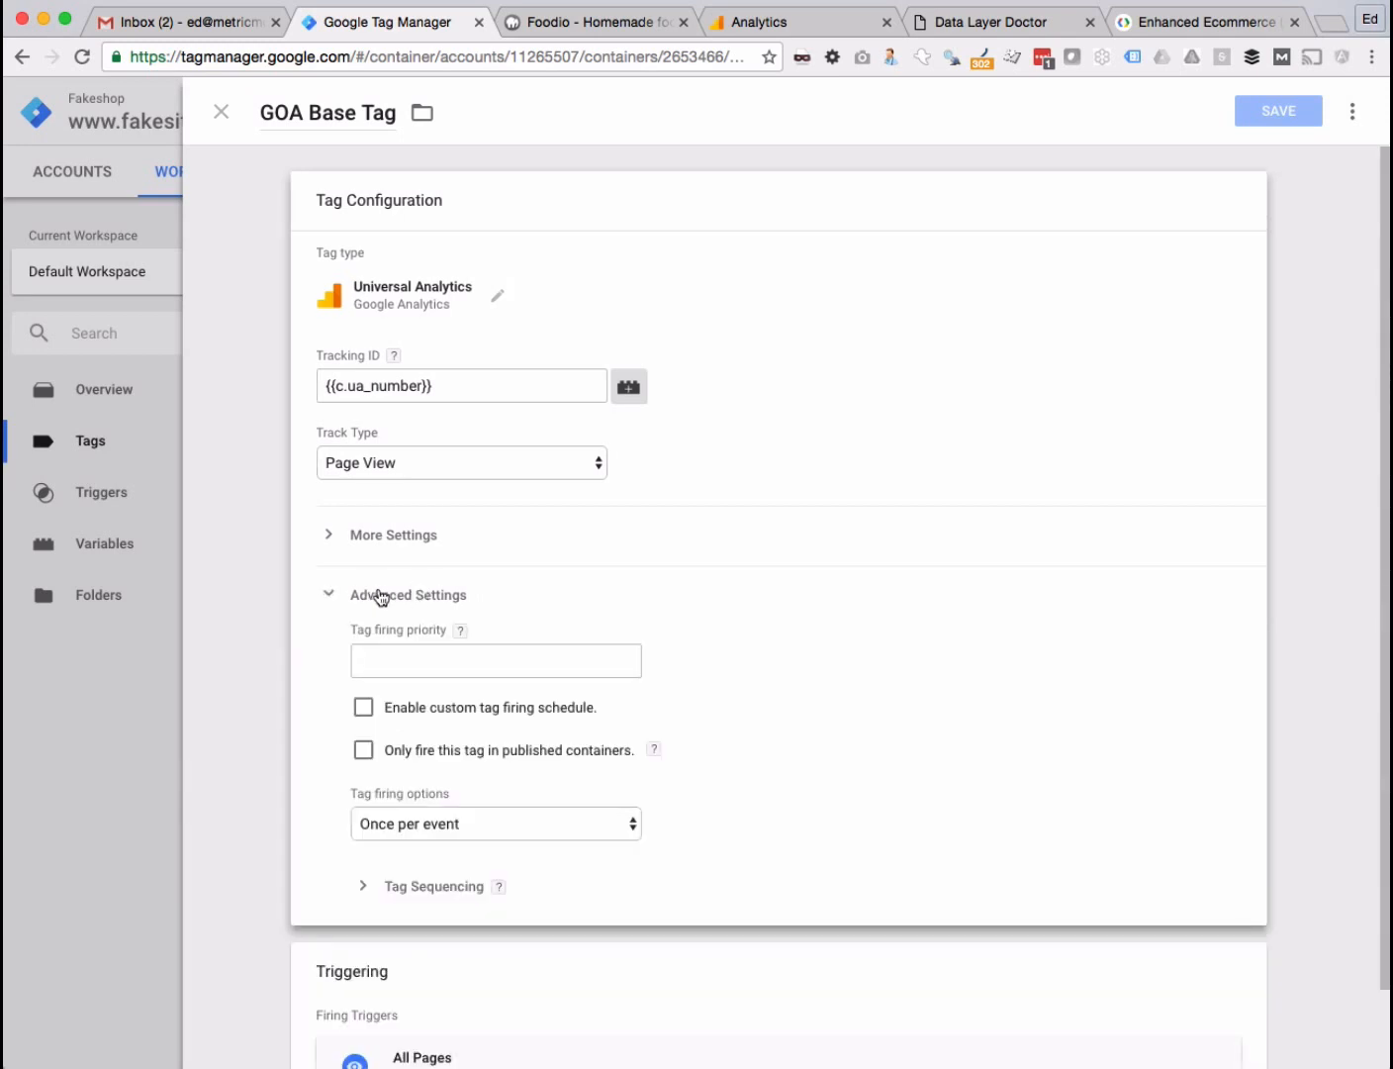
left_click(379, 536)
scroll(425, 683, "down", 1)
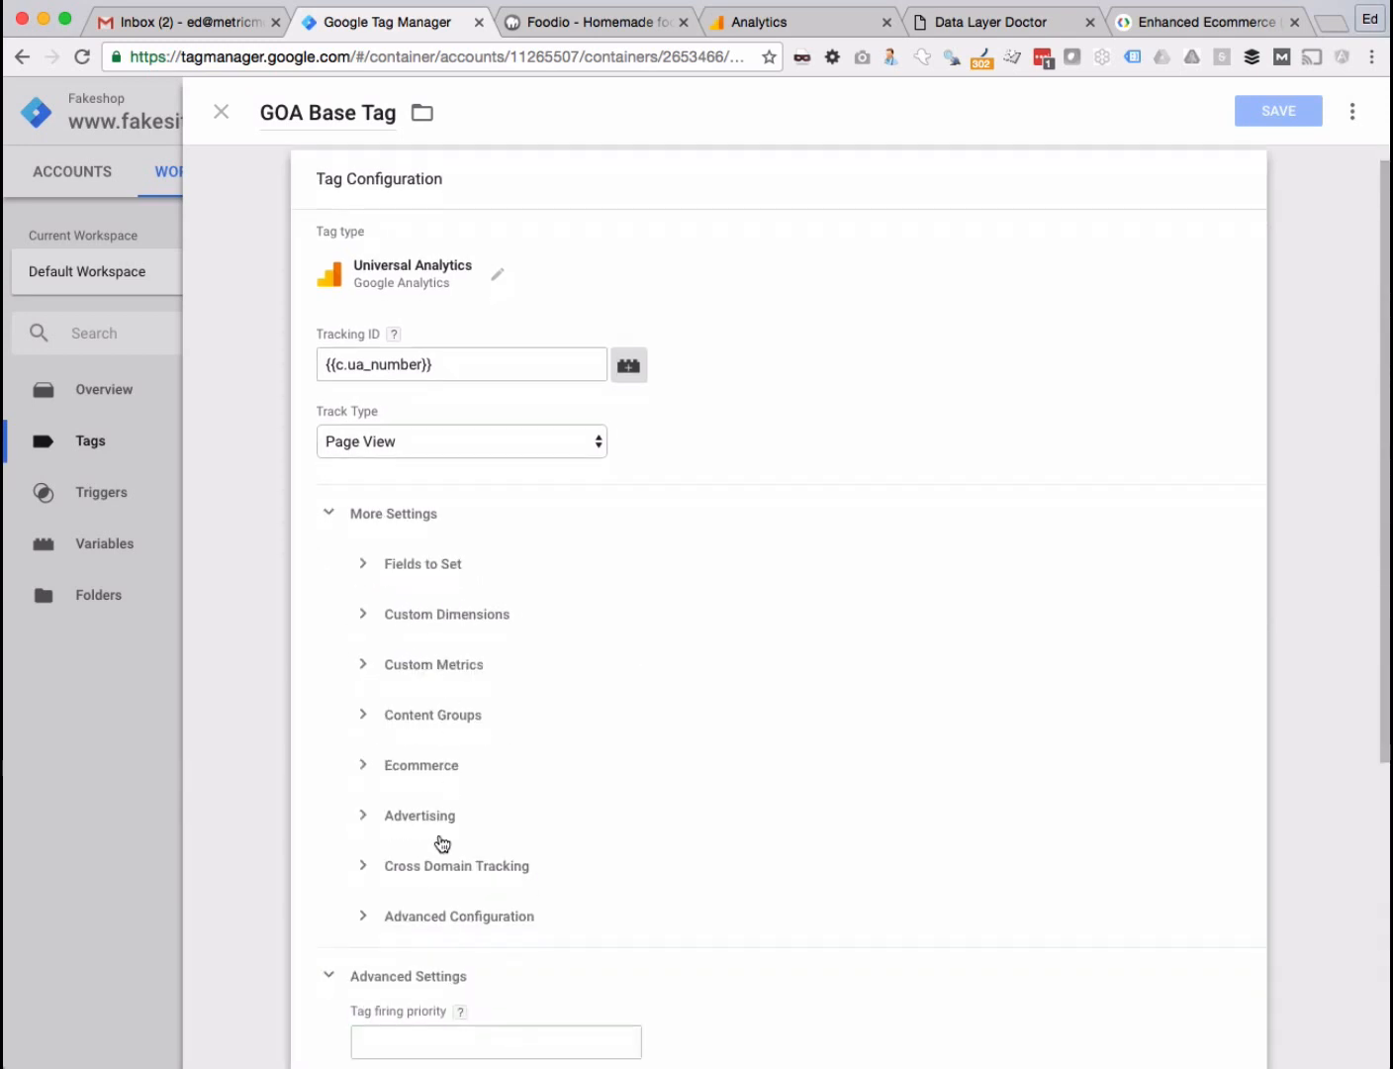
left_click(442, 765)
scroll(343, 716, "down", 2)
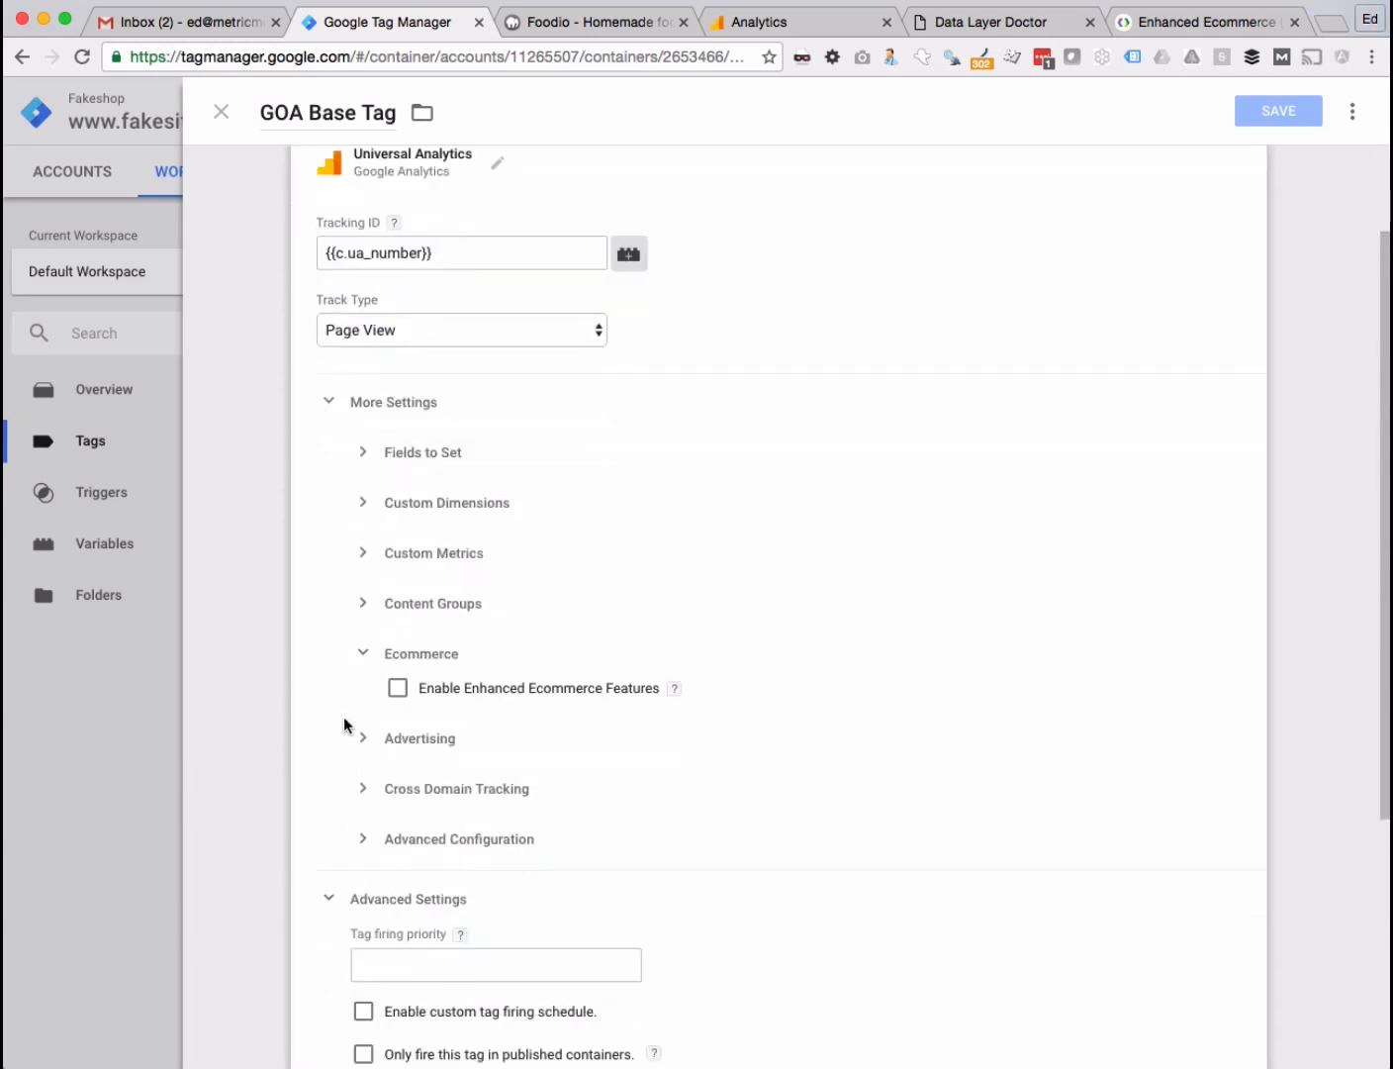
left_click(398, 691)
scroll(356, 712, "down", 3)
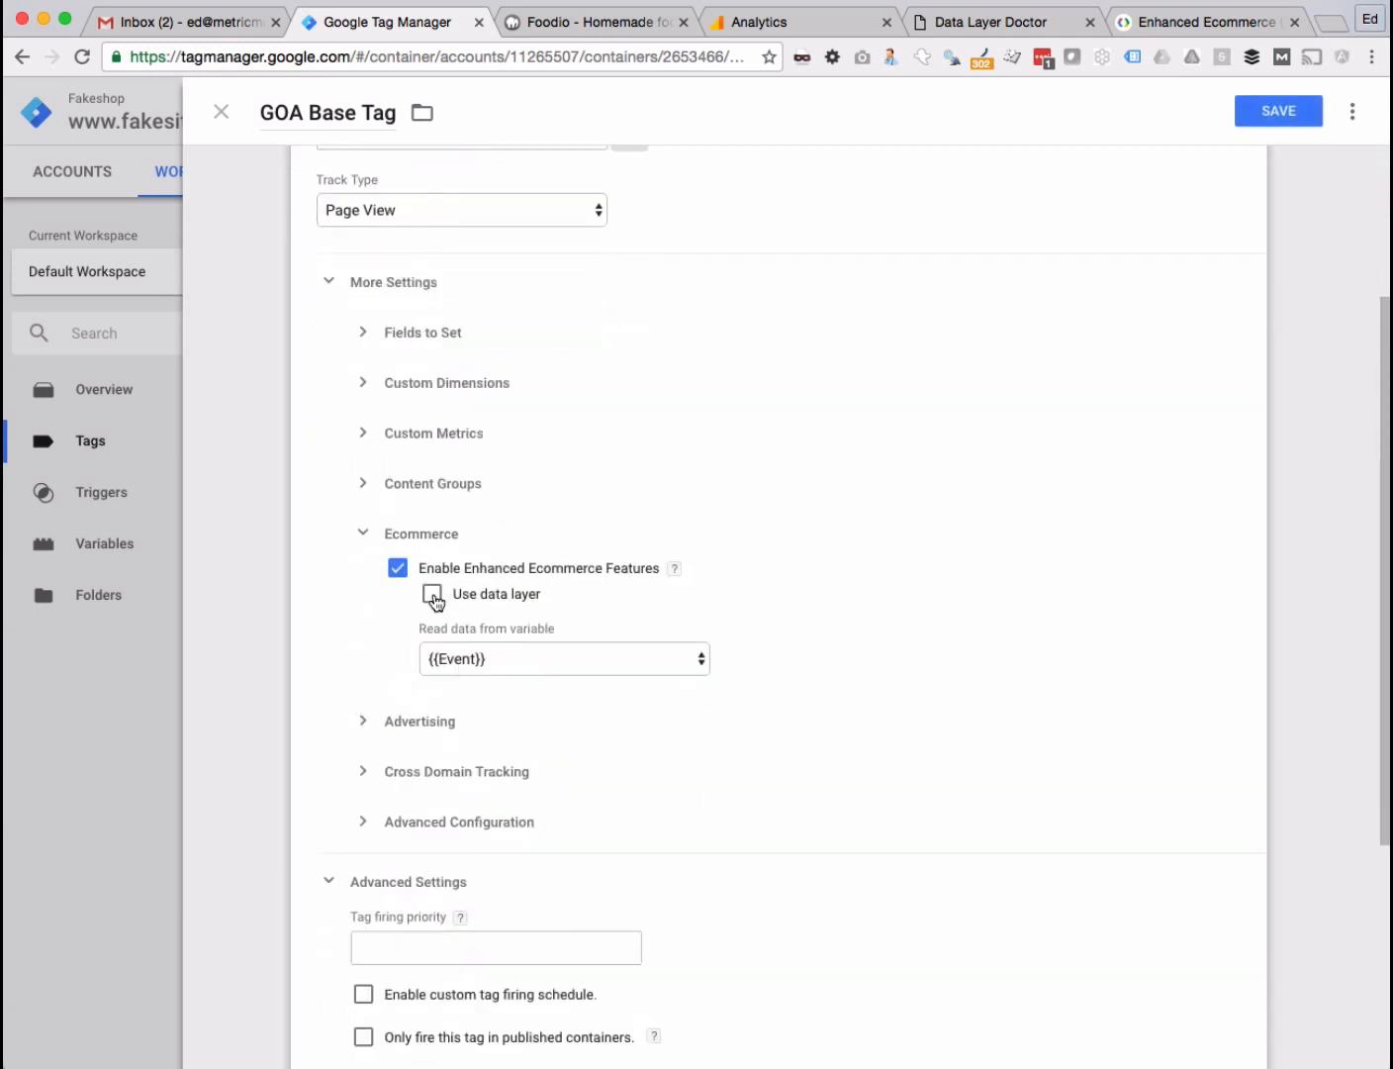
- Try the data layer as the tag's ecommerce source and examine the guide's product details dataLayer.push example
left_click(432, 593)
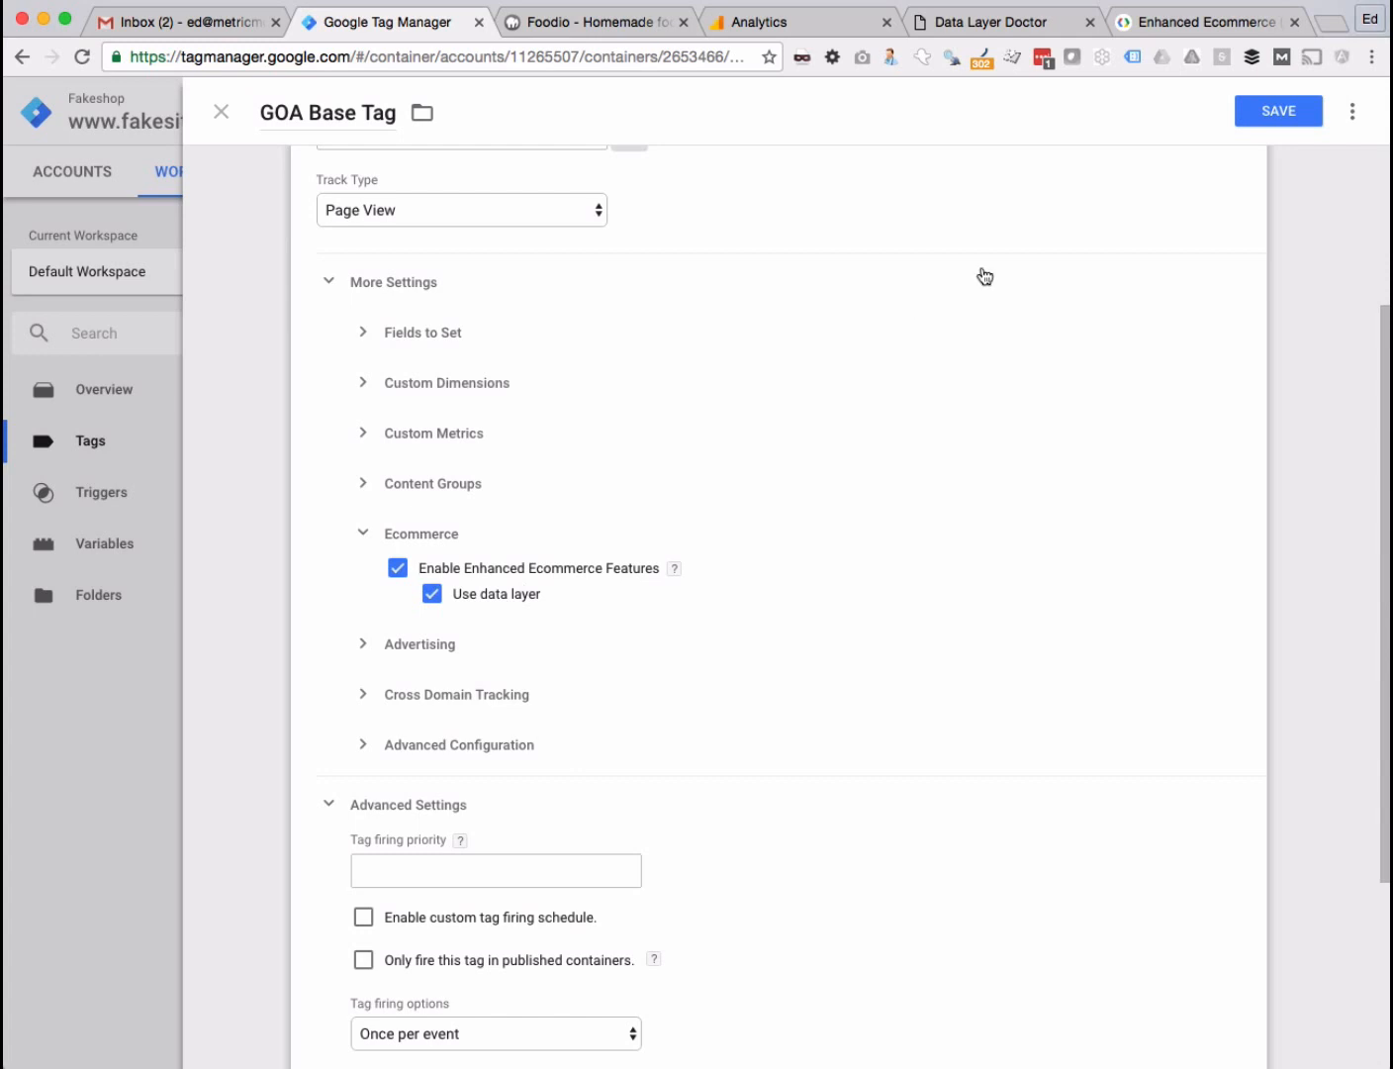
left_click(1188, 24)
left_click(451, 495)
left_click_drag(348, 496, 604, 799)
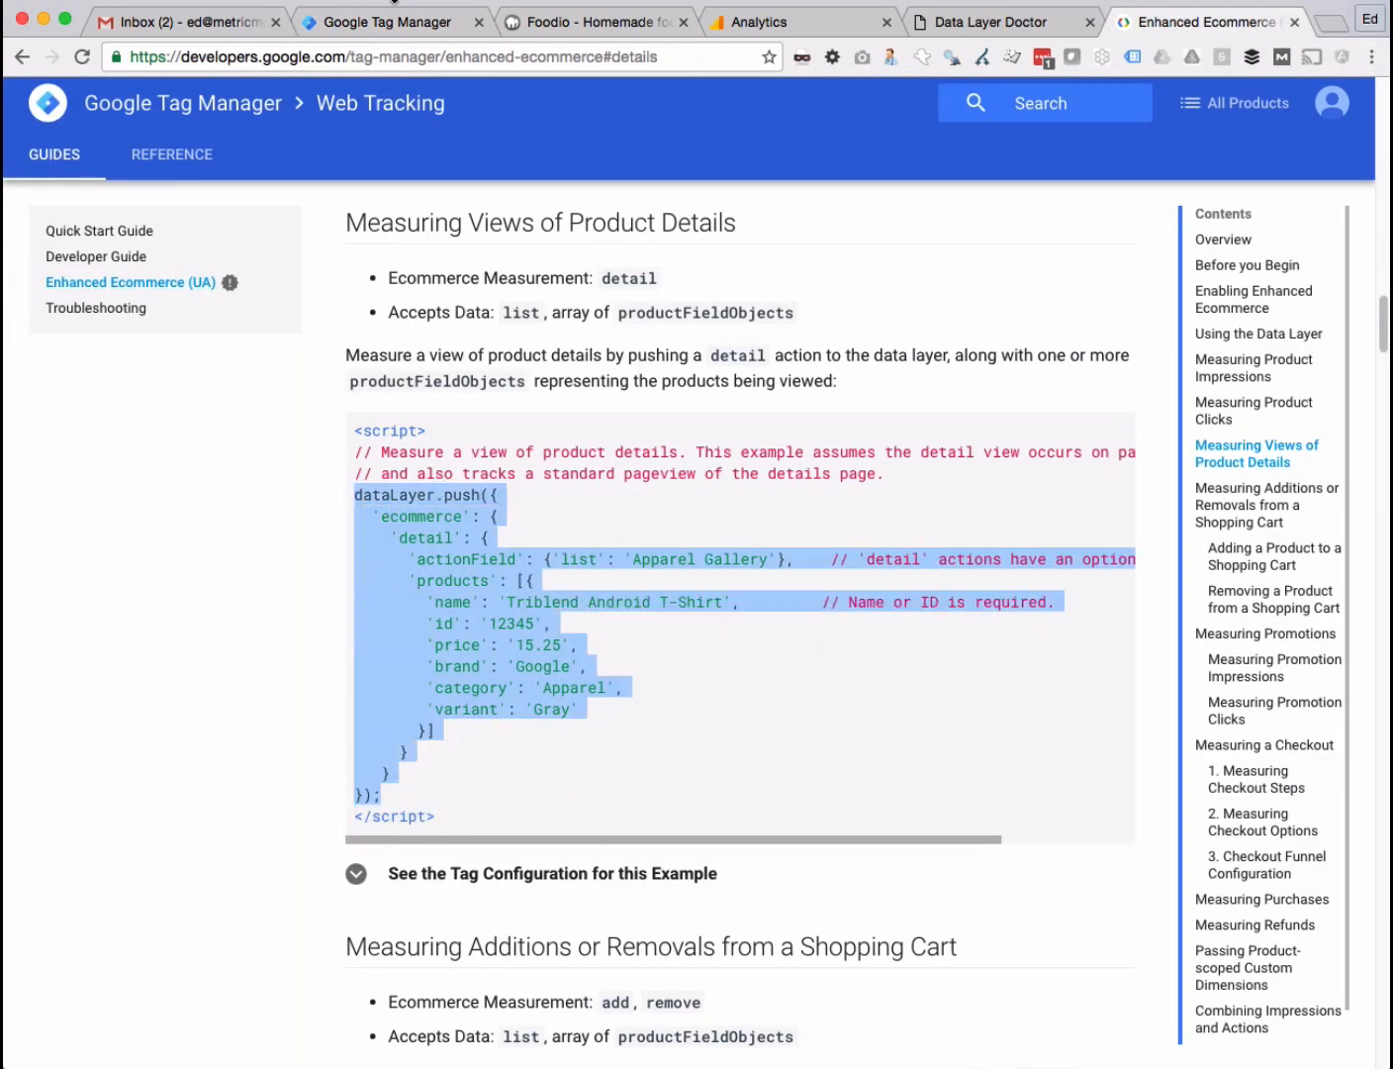
left_click(394, 20)
left_click(432, 597)
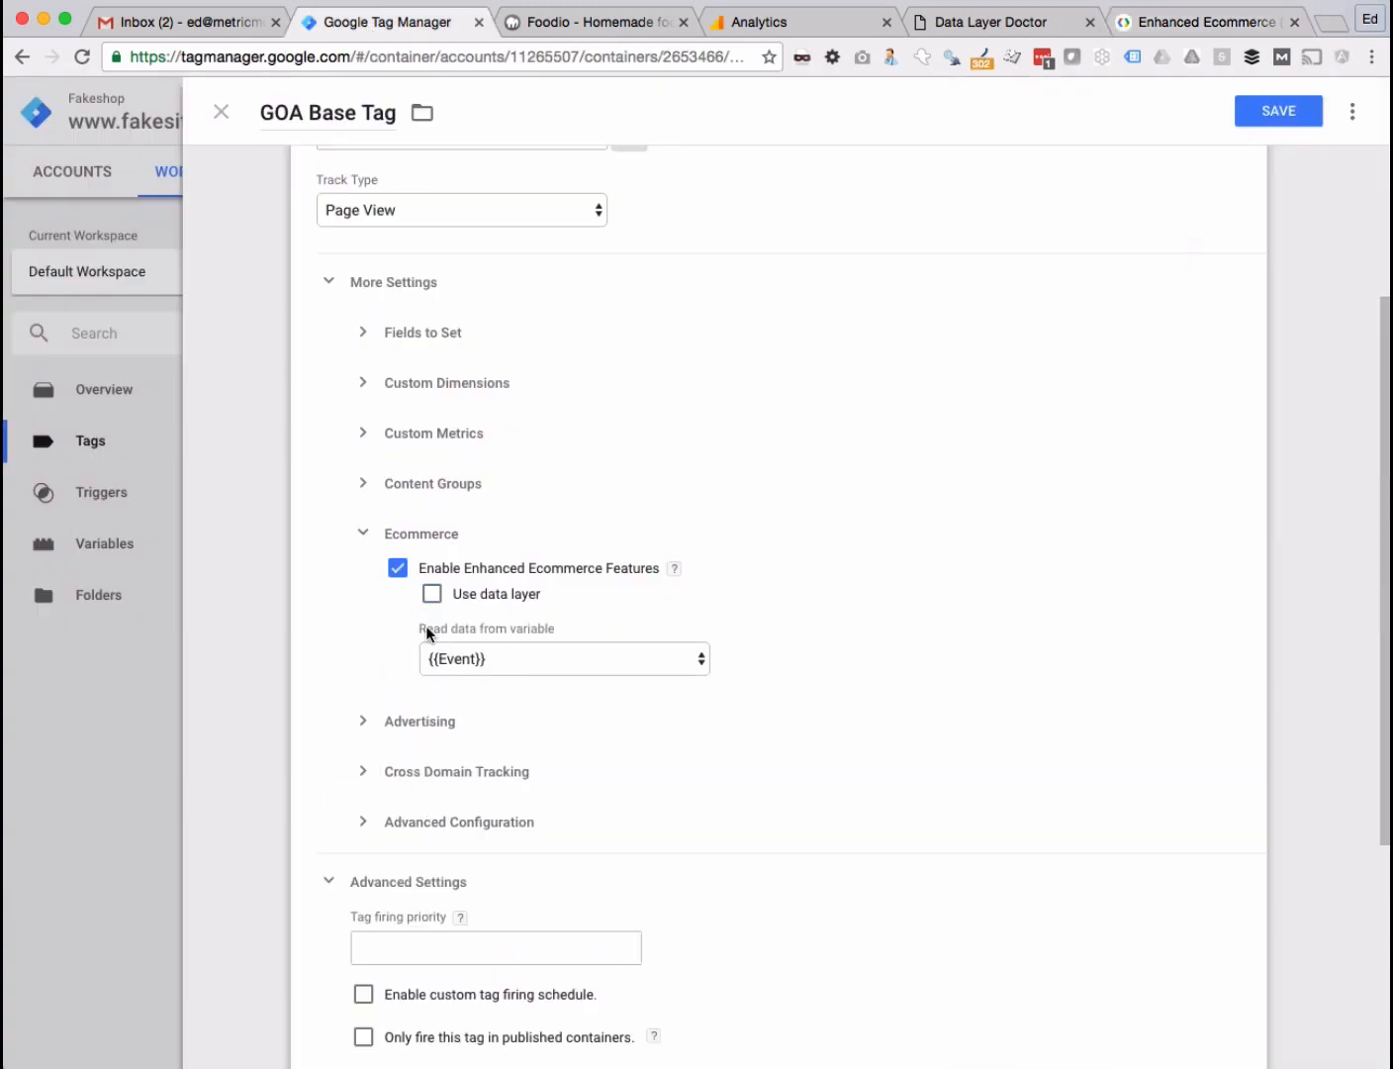
- Make the tag read its ecommerce data from the {{l.ee.productDetailView}} variable
left_click_drag(427, 628, 565, 630)
left_click(565, 631)
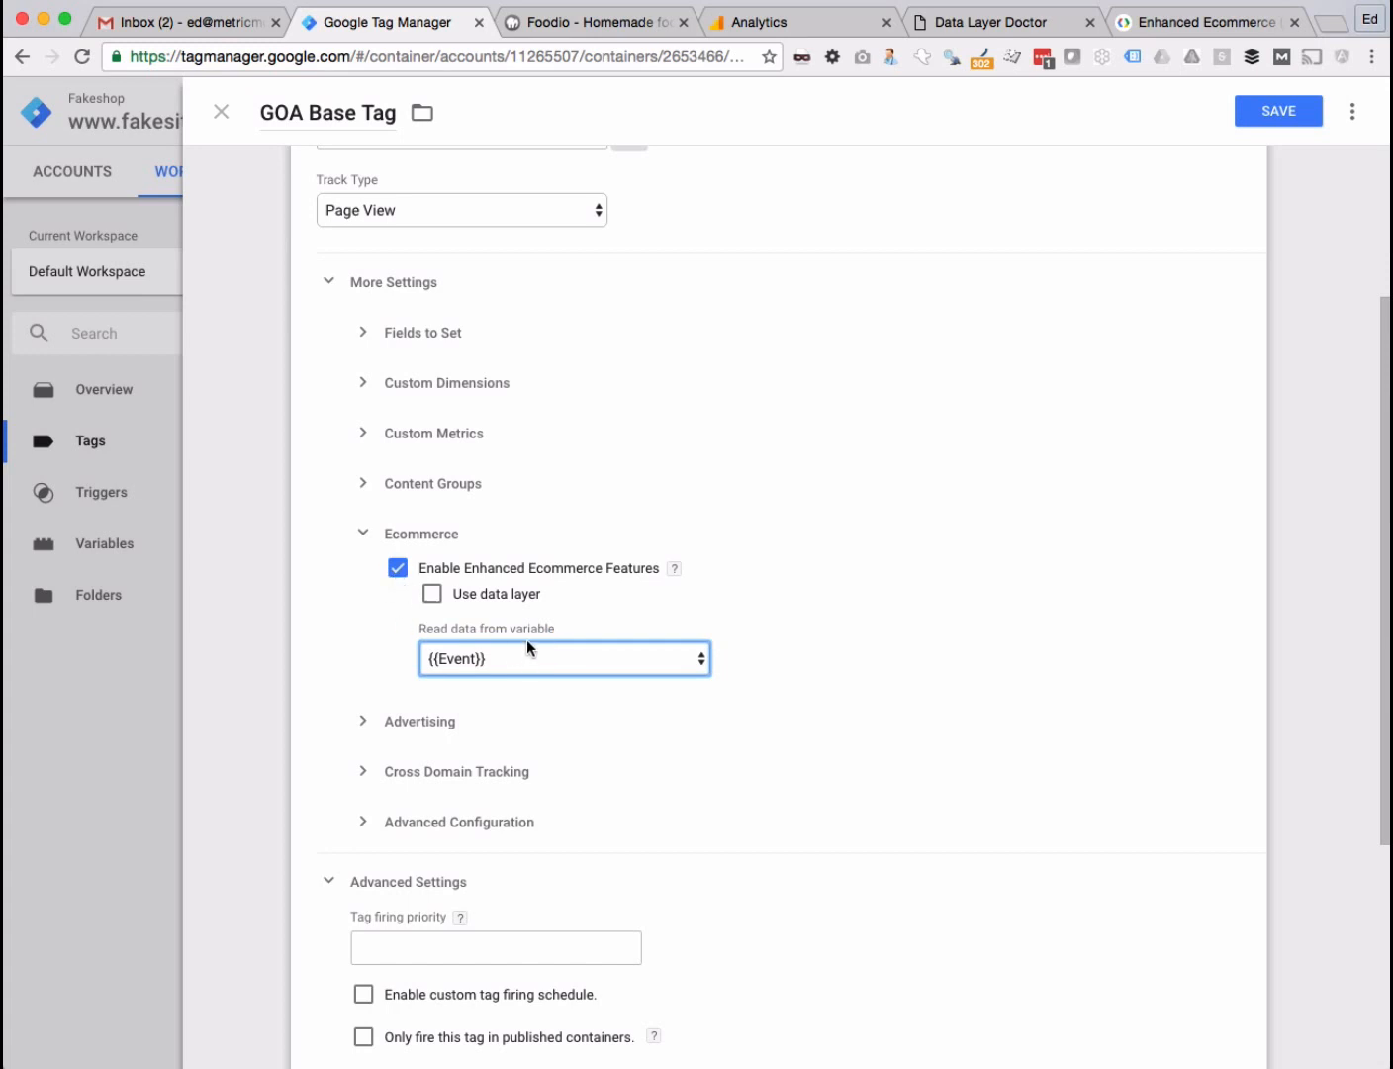
left_click(491, 658)
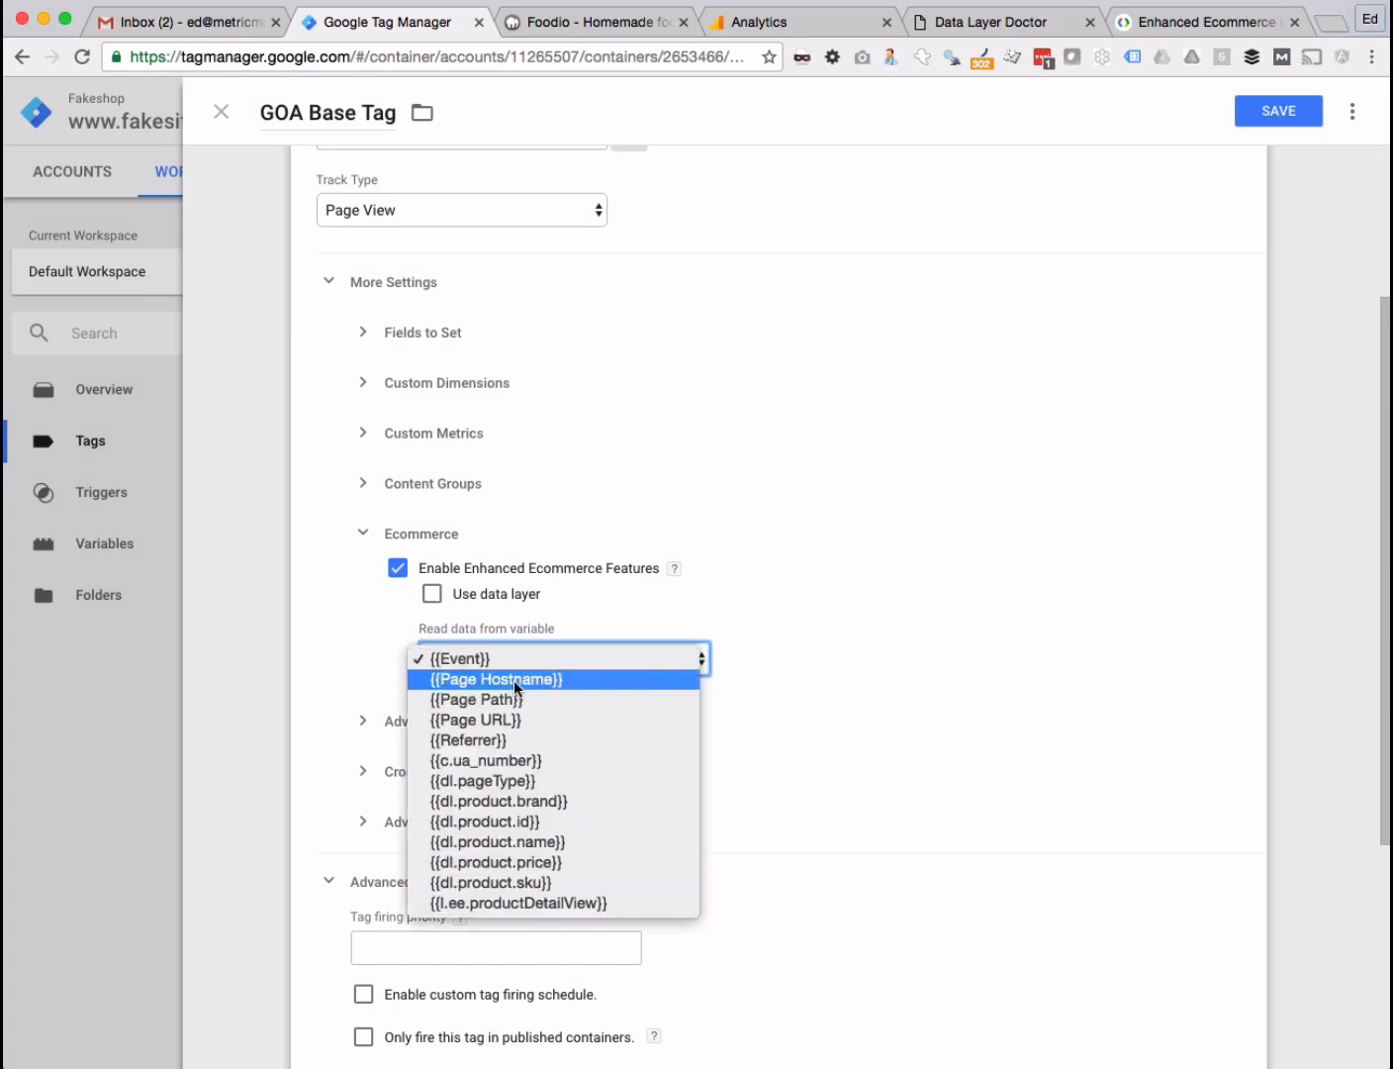
left_click(528, 900)
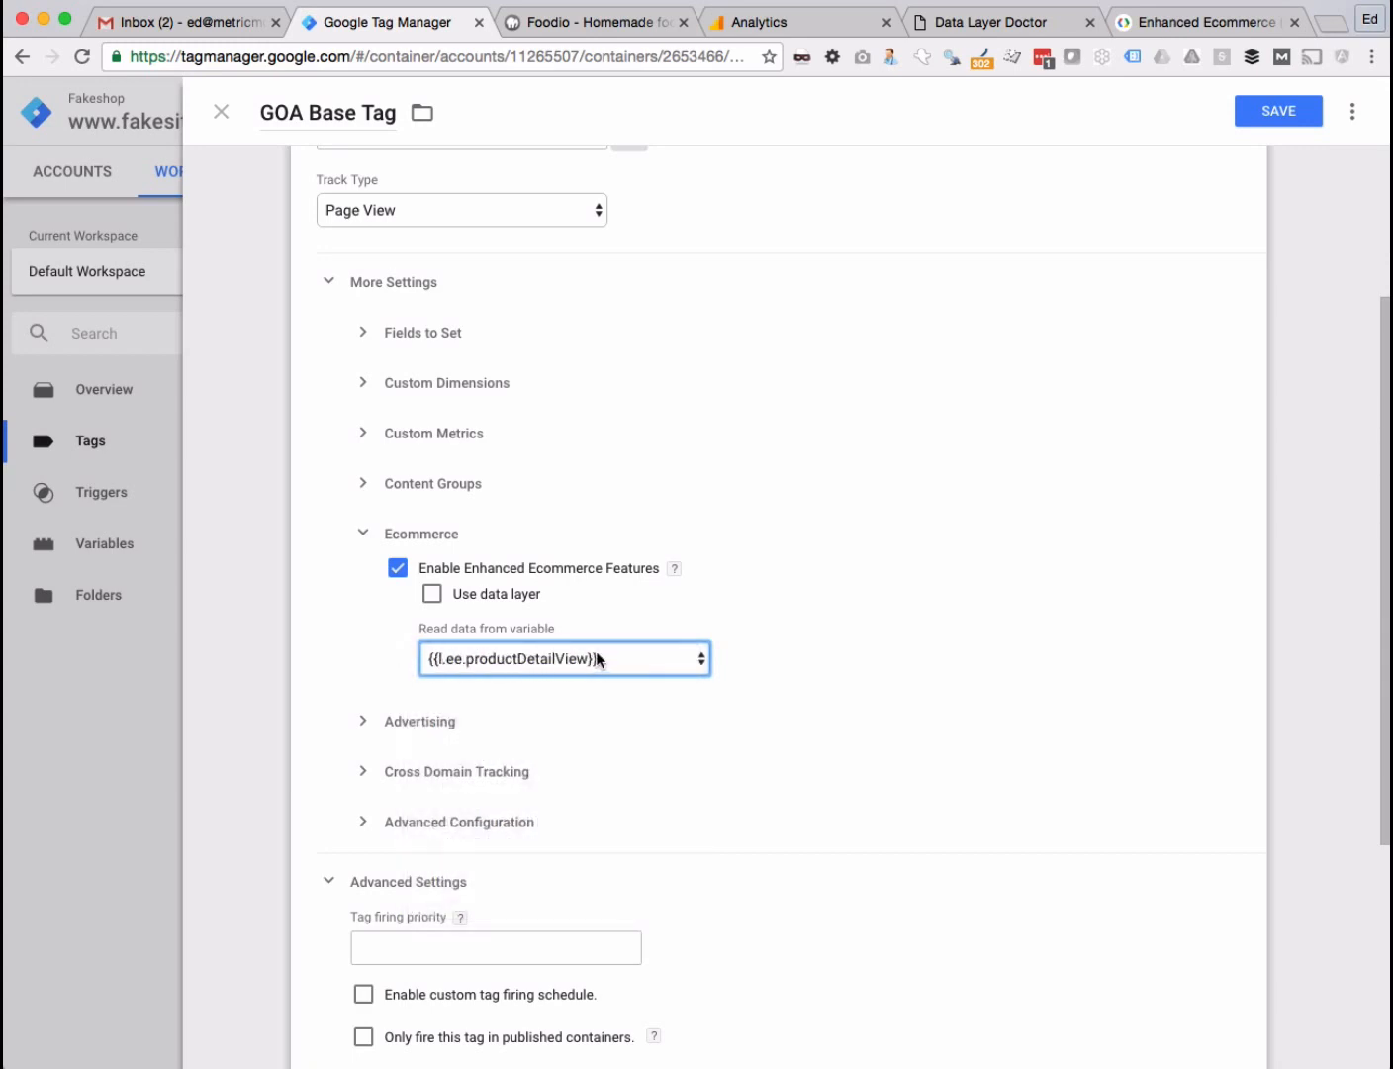
- Examine the l.ee.productDetailView object among the Window Loaded variables in the Foodio product-1.html preview
left_click(608, 23)
scroll(606, 724, "down", 3)
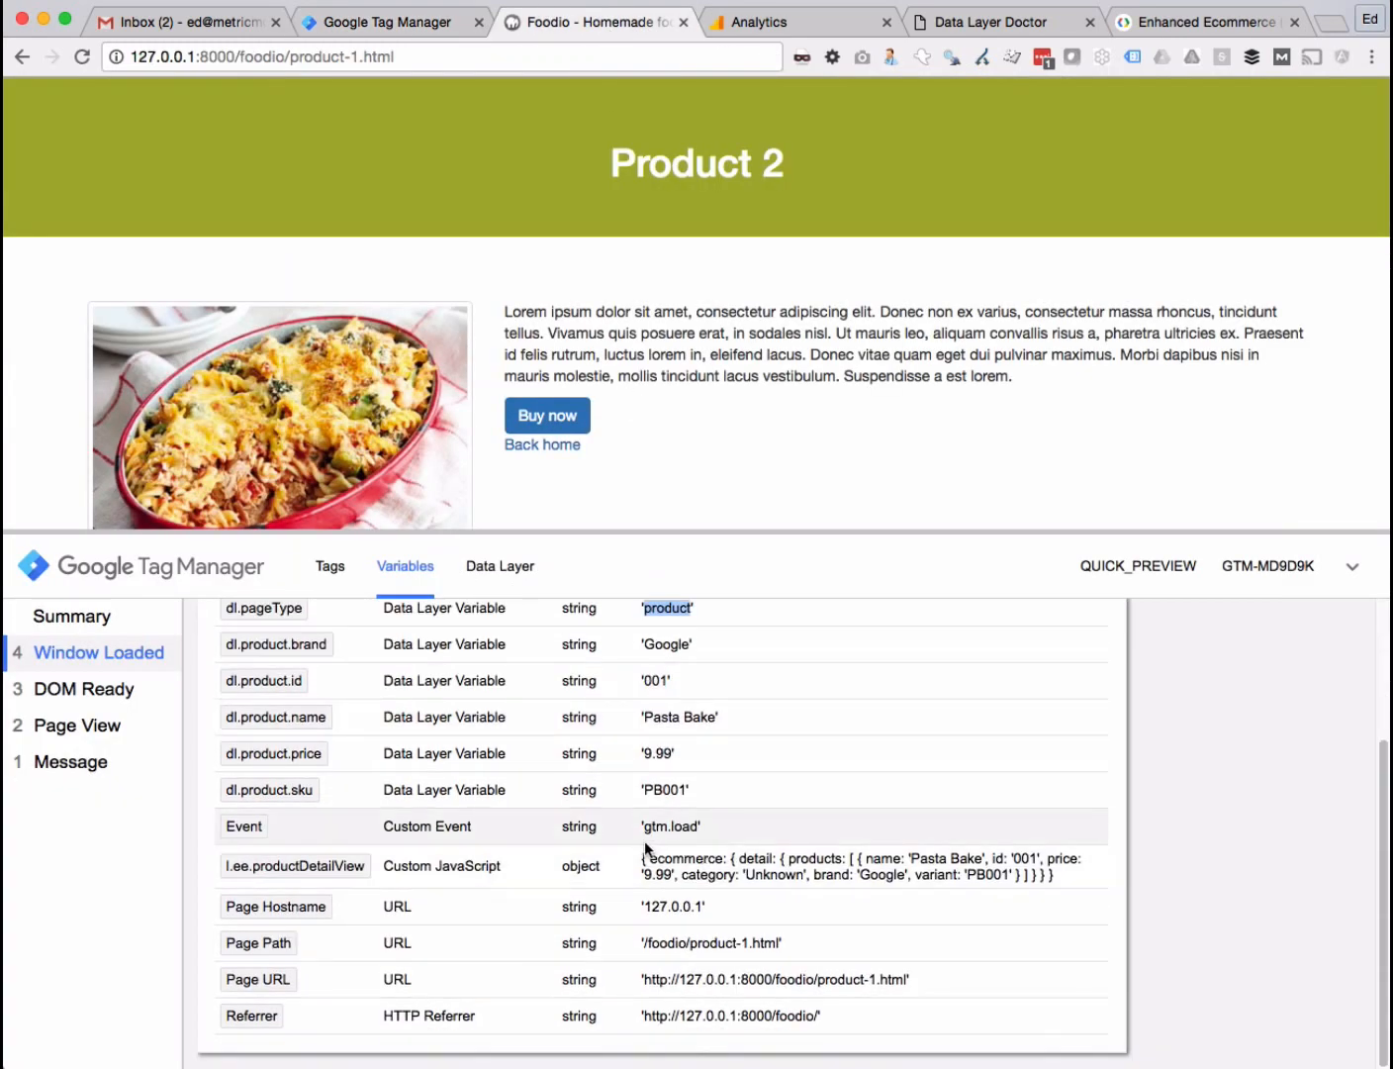
left_click_drag(644, 845, 1092, 880)
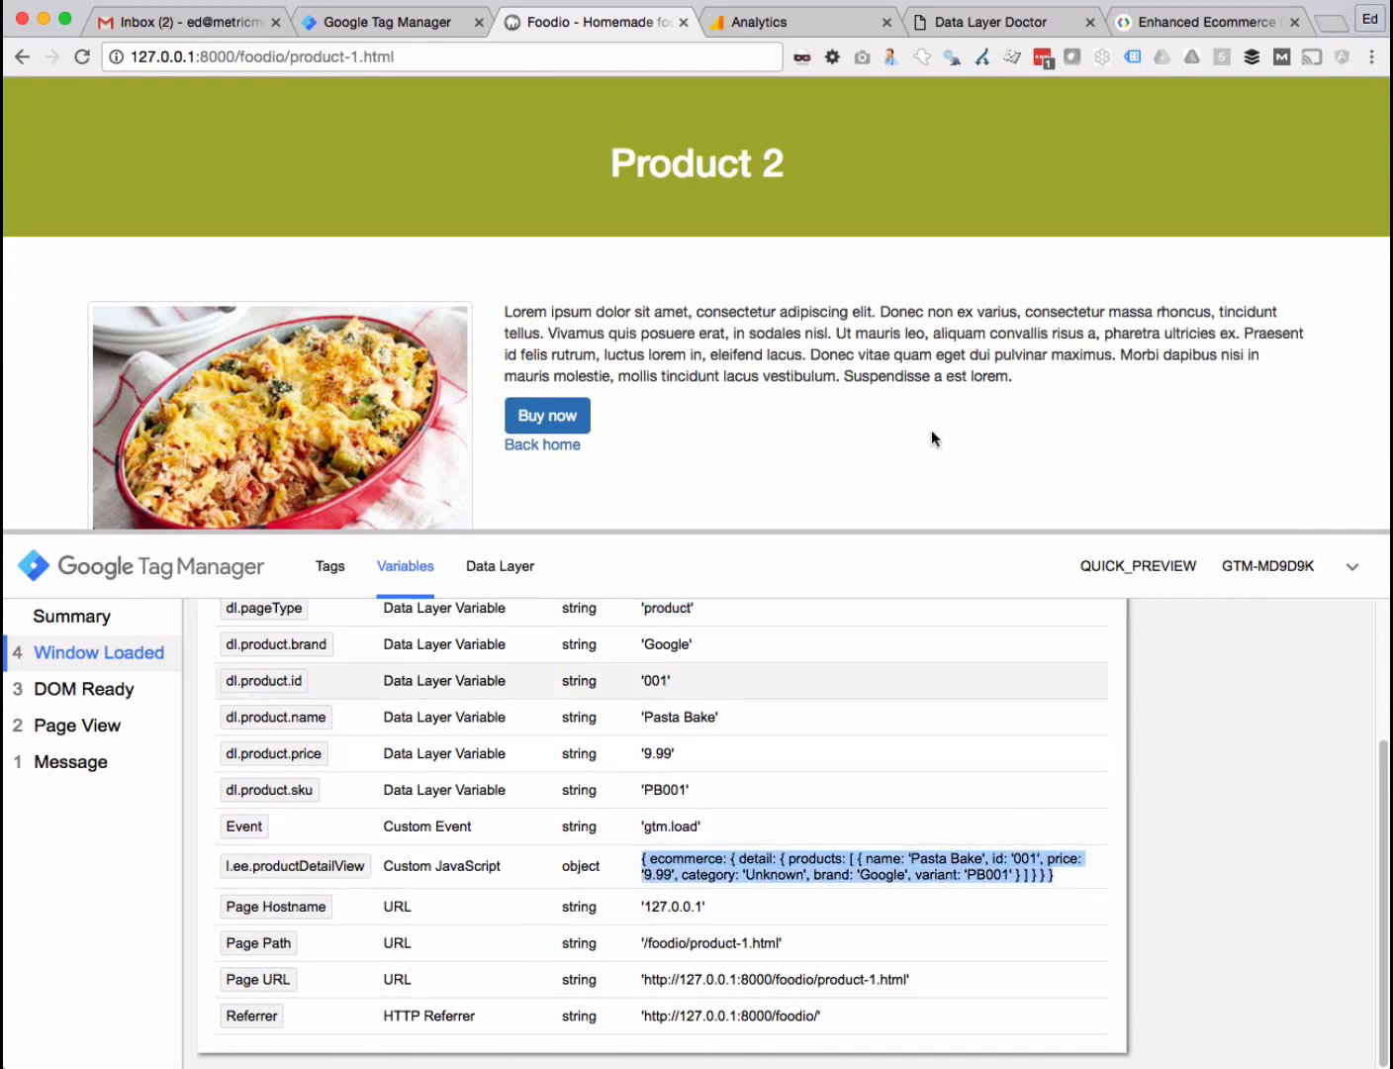
- Compare the guide's product details dataLayer.push example with the ecommerce settings of the GOA Base Tag
left_click(1154, 29)
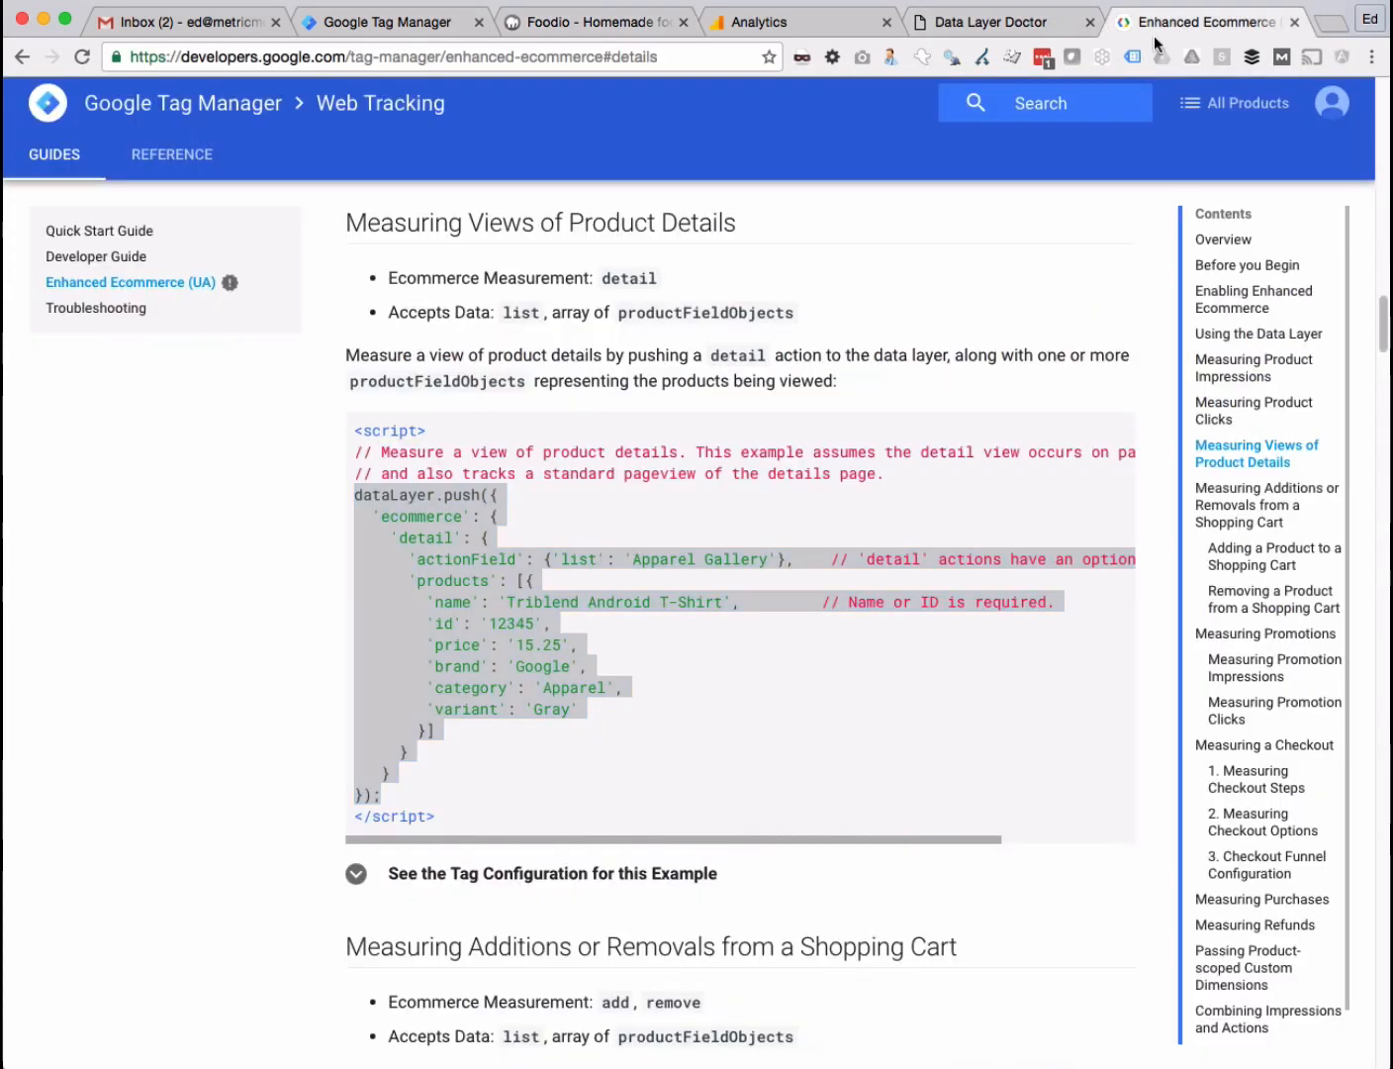
left_click_drag(409, 496, 554, 755)
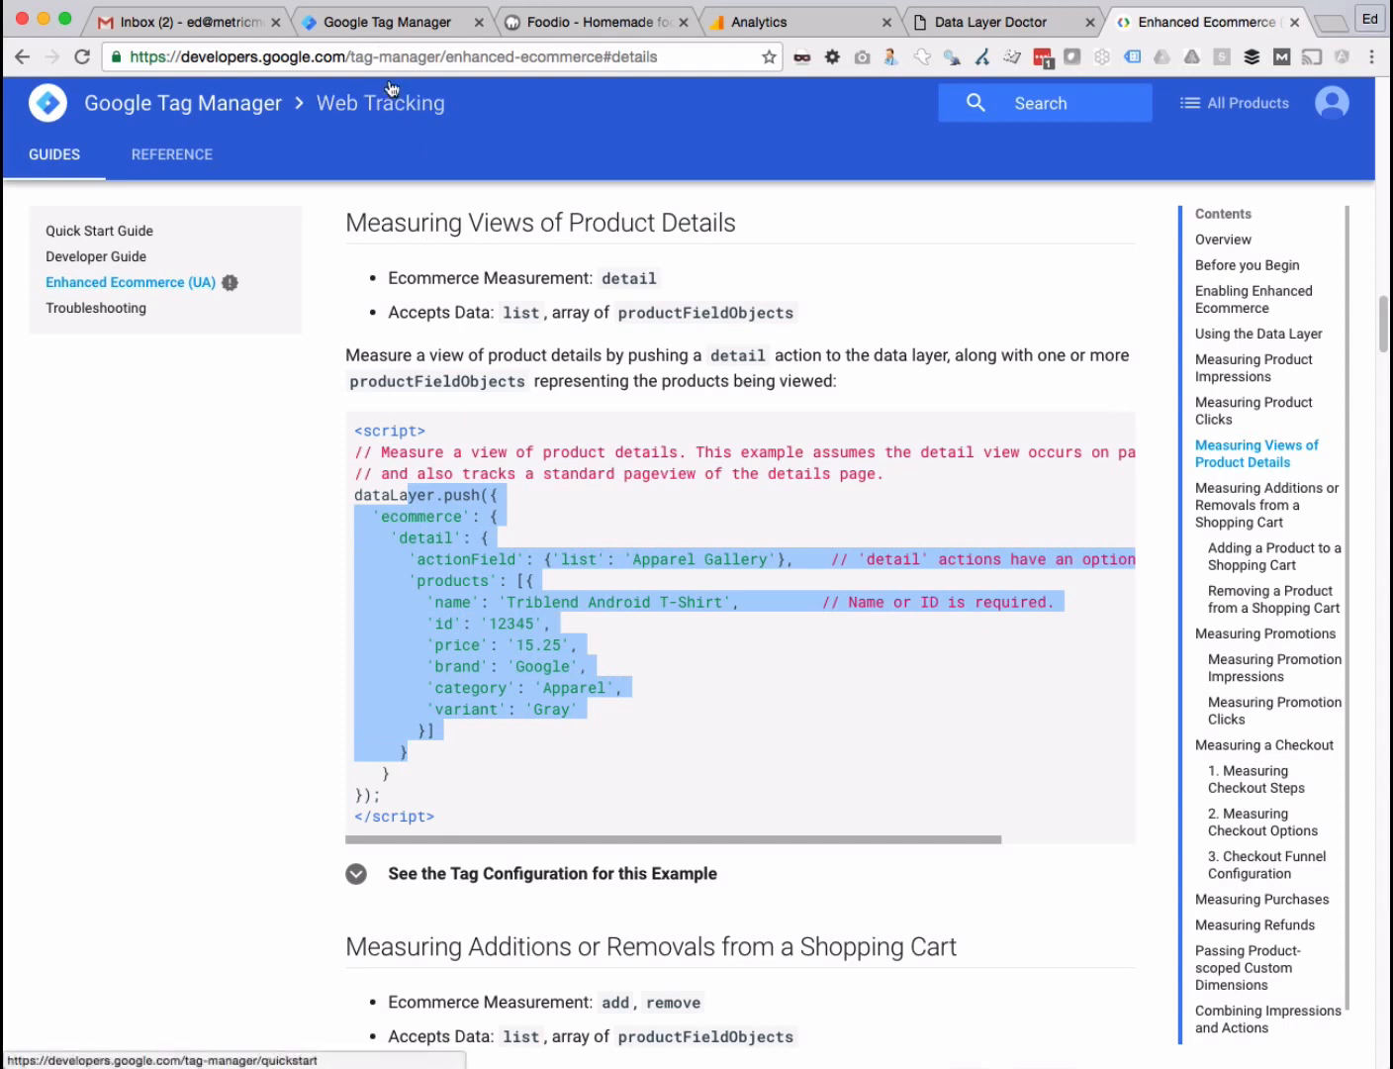
left_click(368, 21)
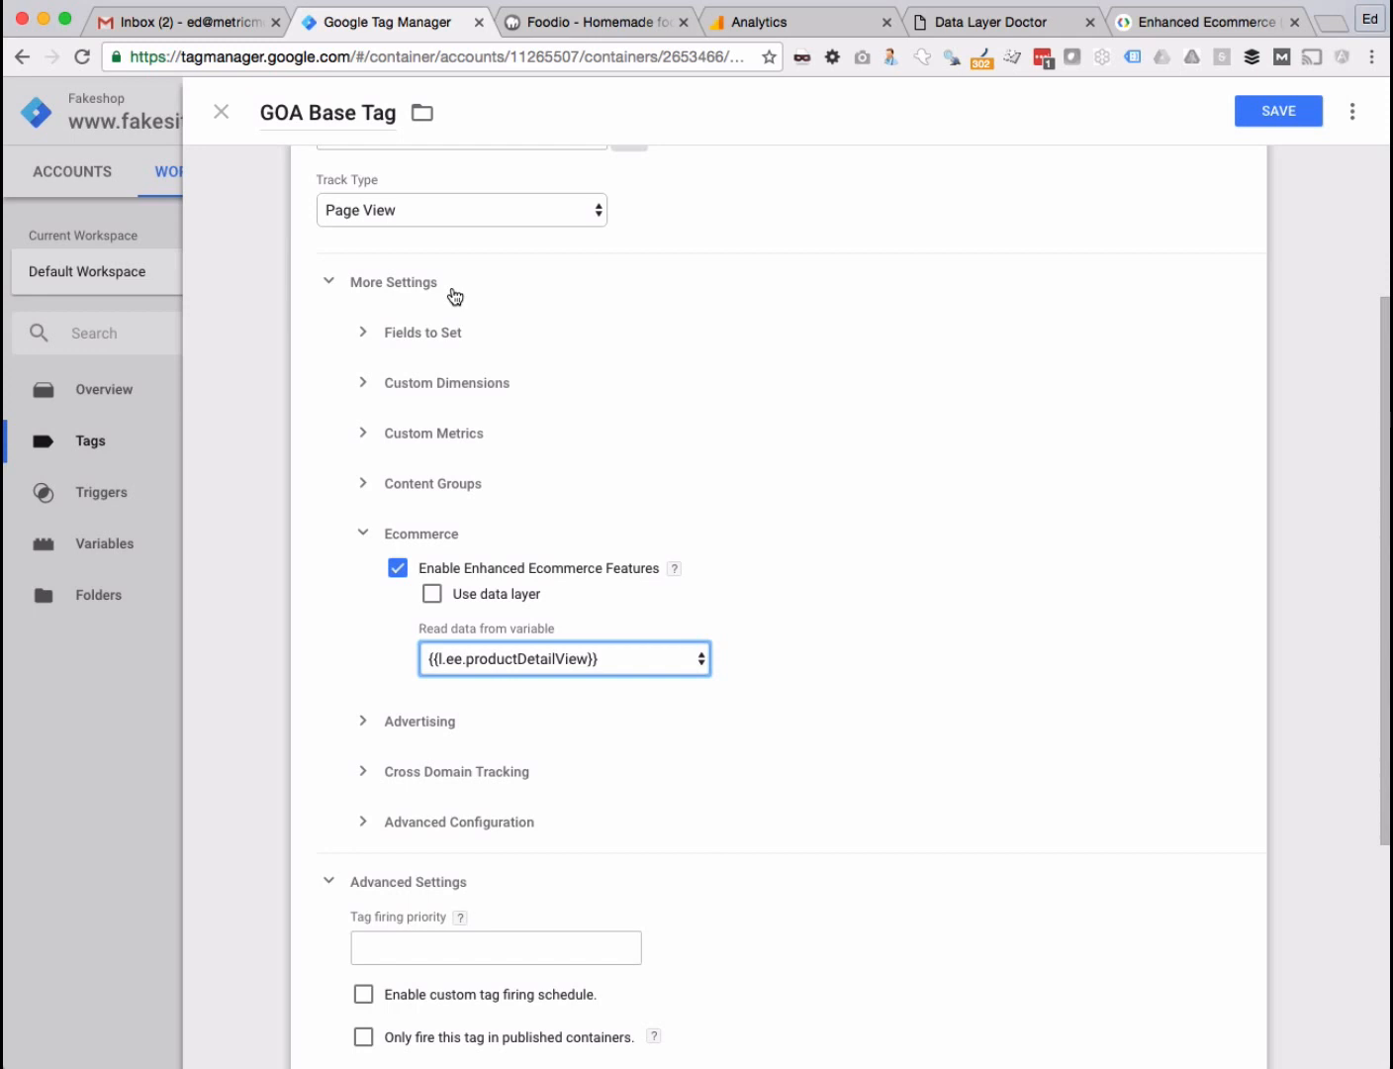
scroll(497, 661, "up", 5)
scroll(498, 665, "down", 3)
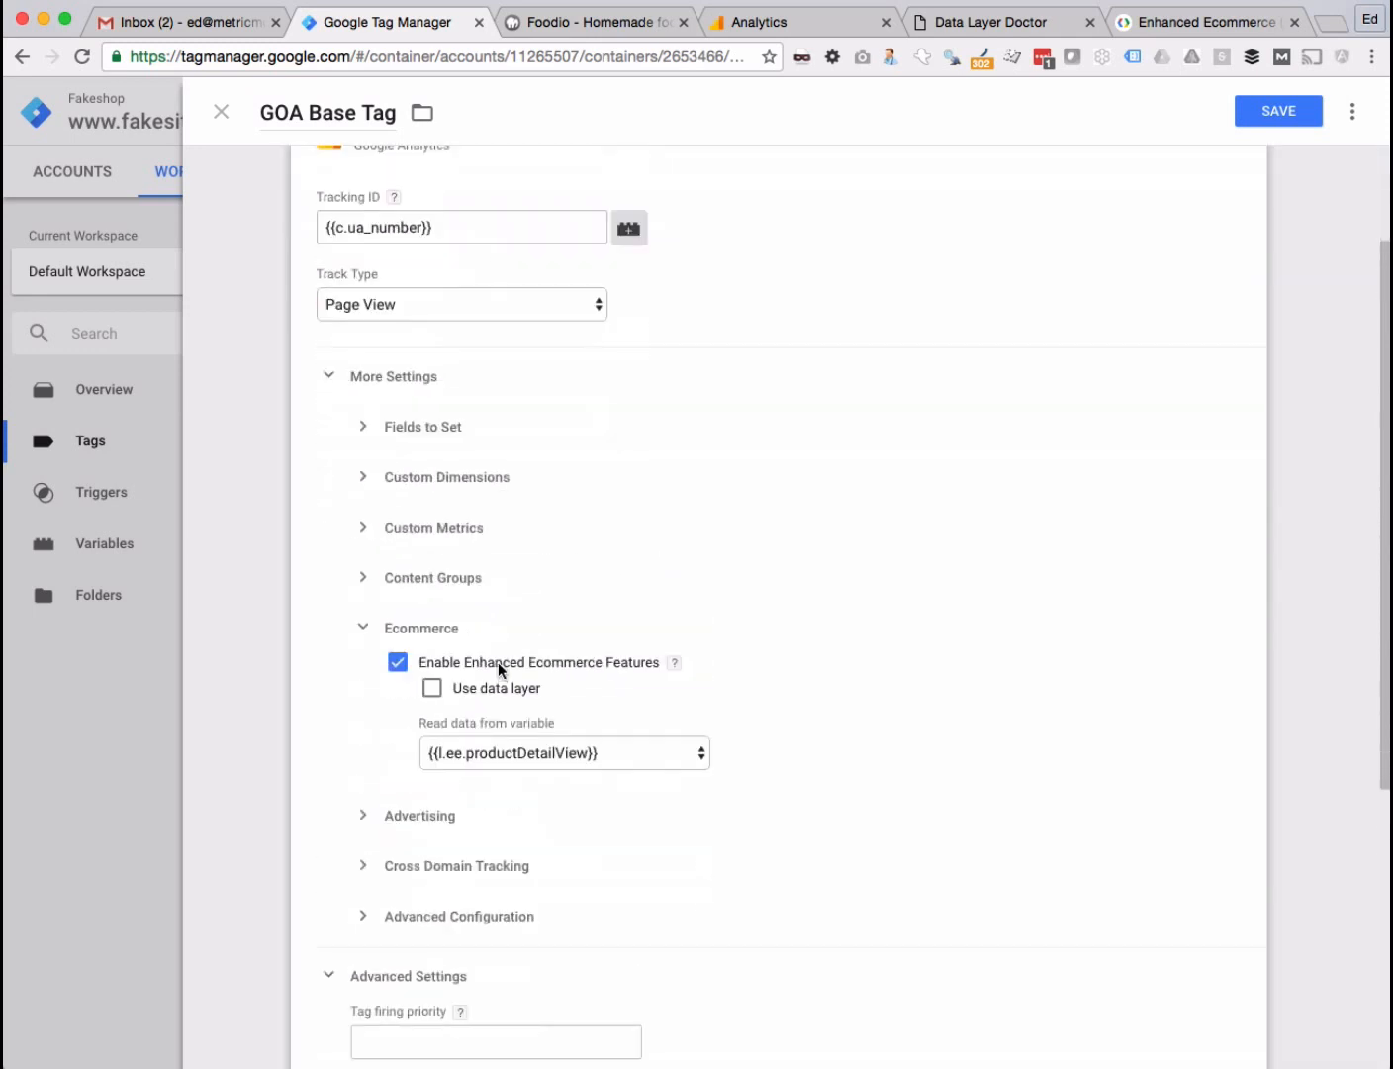
scroll(386, 663, "down", 1)
scroll(342, 226, "up", 4)
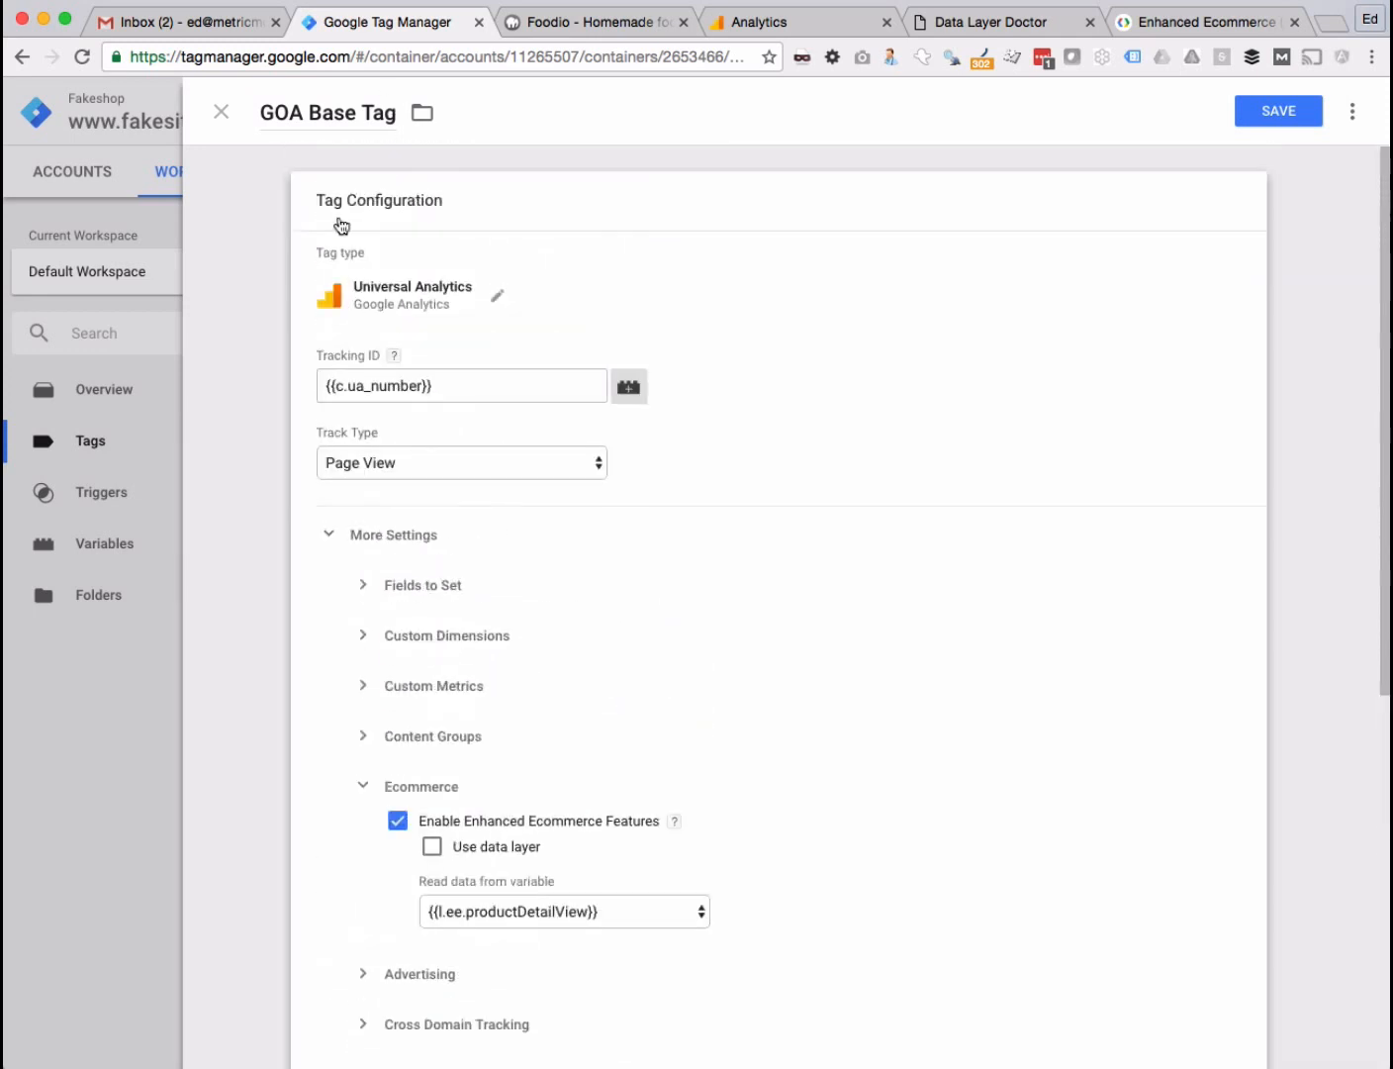
scroll(524, 832, "down", 1)
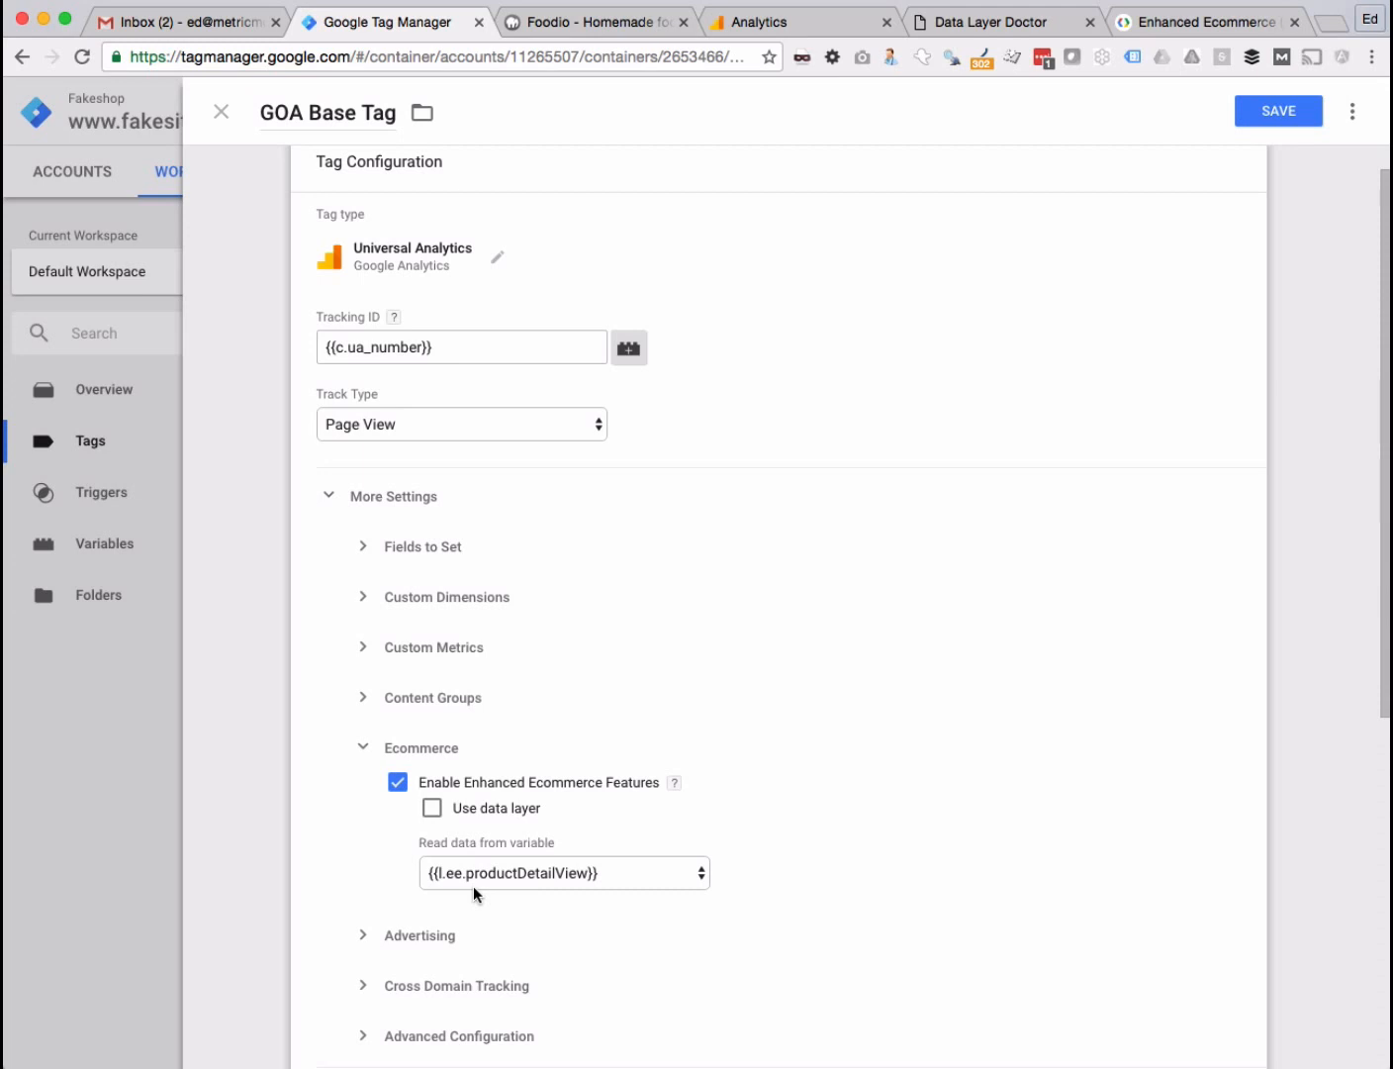
- Reselect {{l.ee.productDetailView}} as the tag's ecommerce variable, and try the Use data layer option before returning to that variable
left_click(501, 869)
left_click(538, 871)
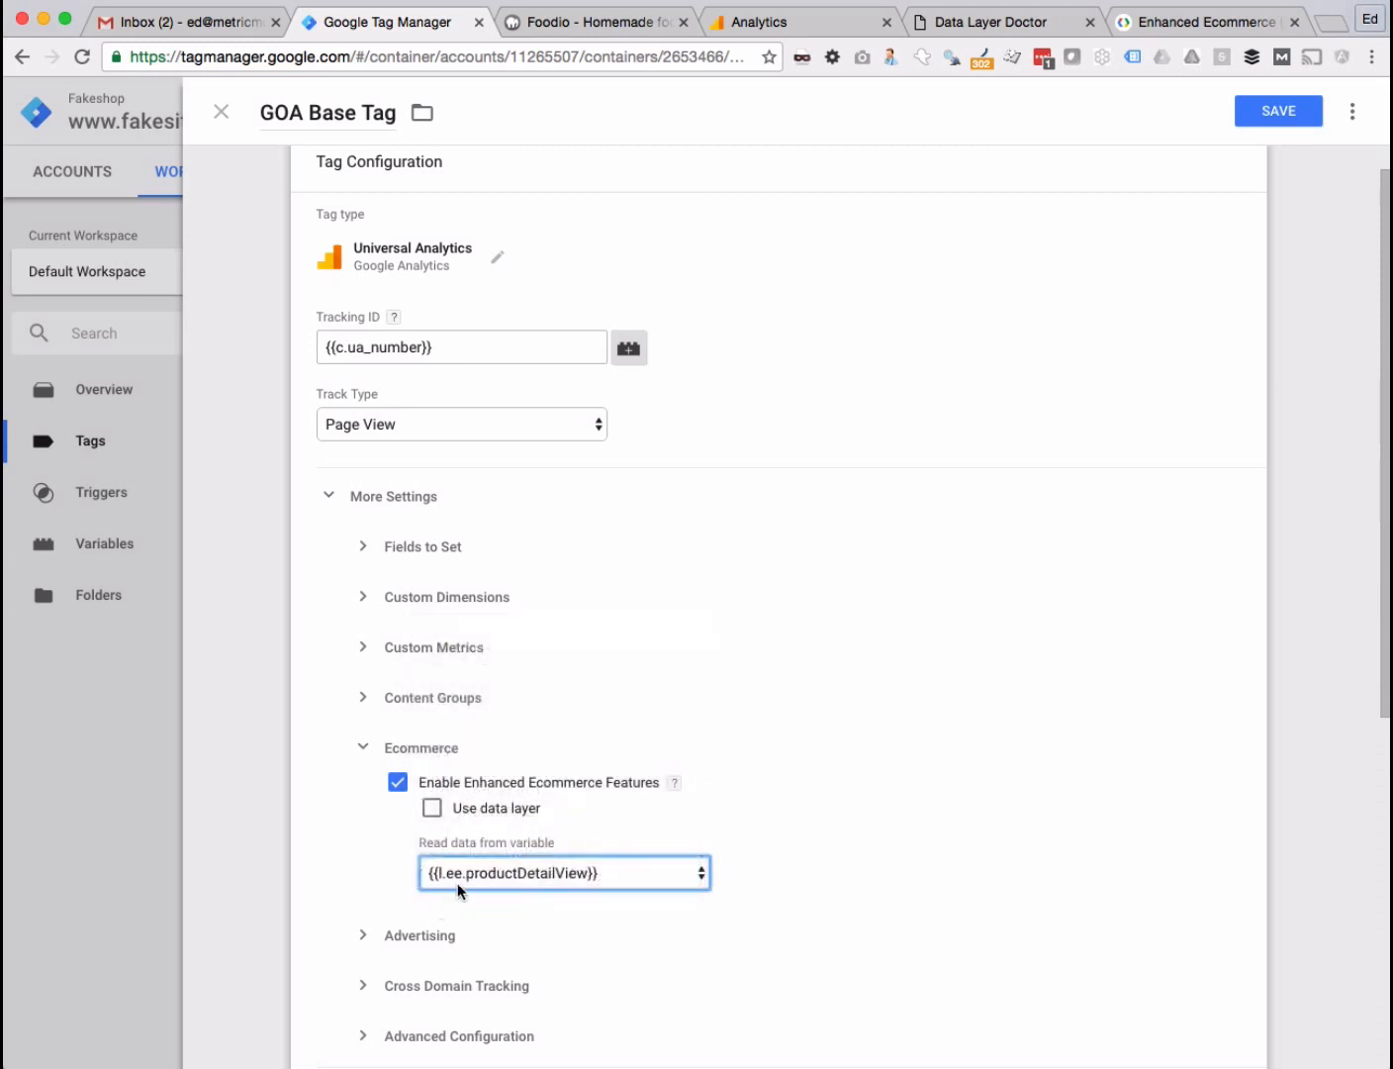
left_click(486, 869)
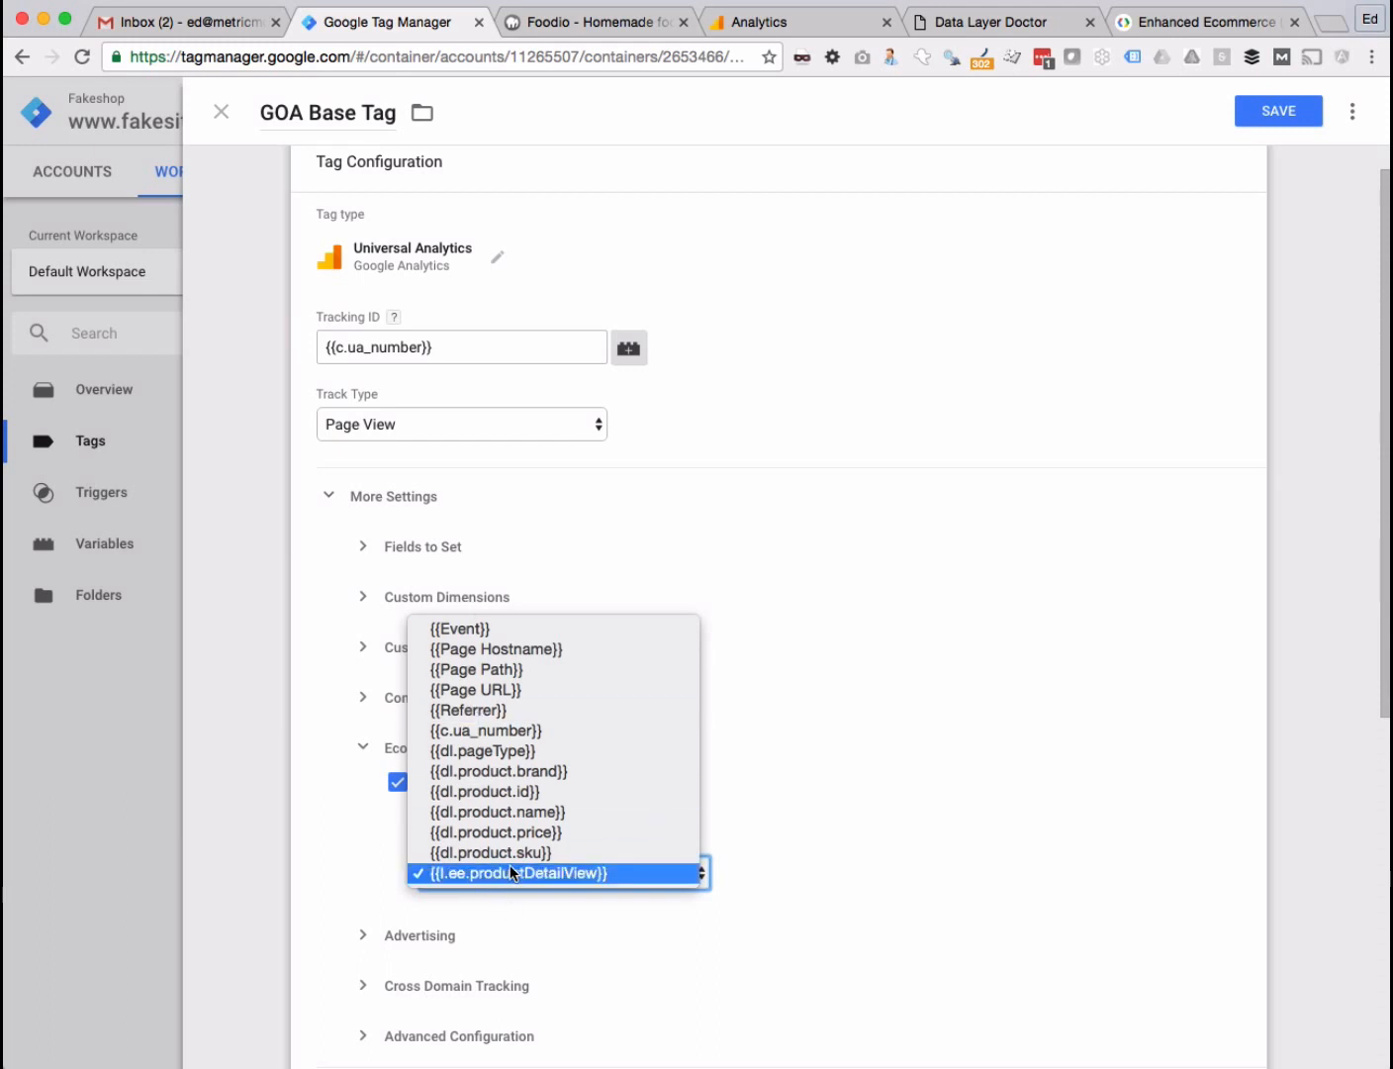
left_click(513, 873)
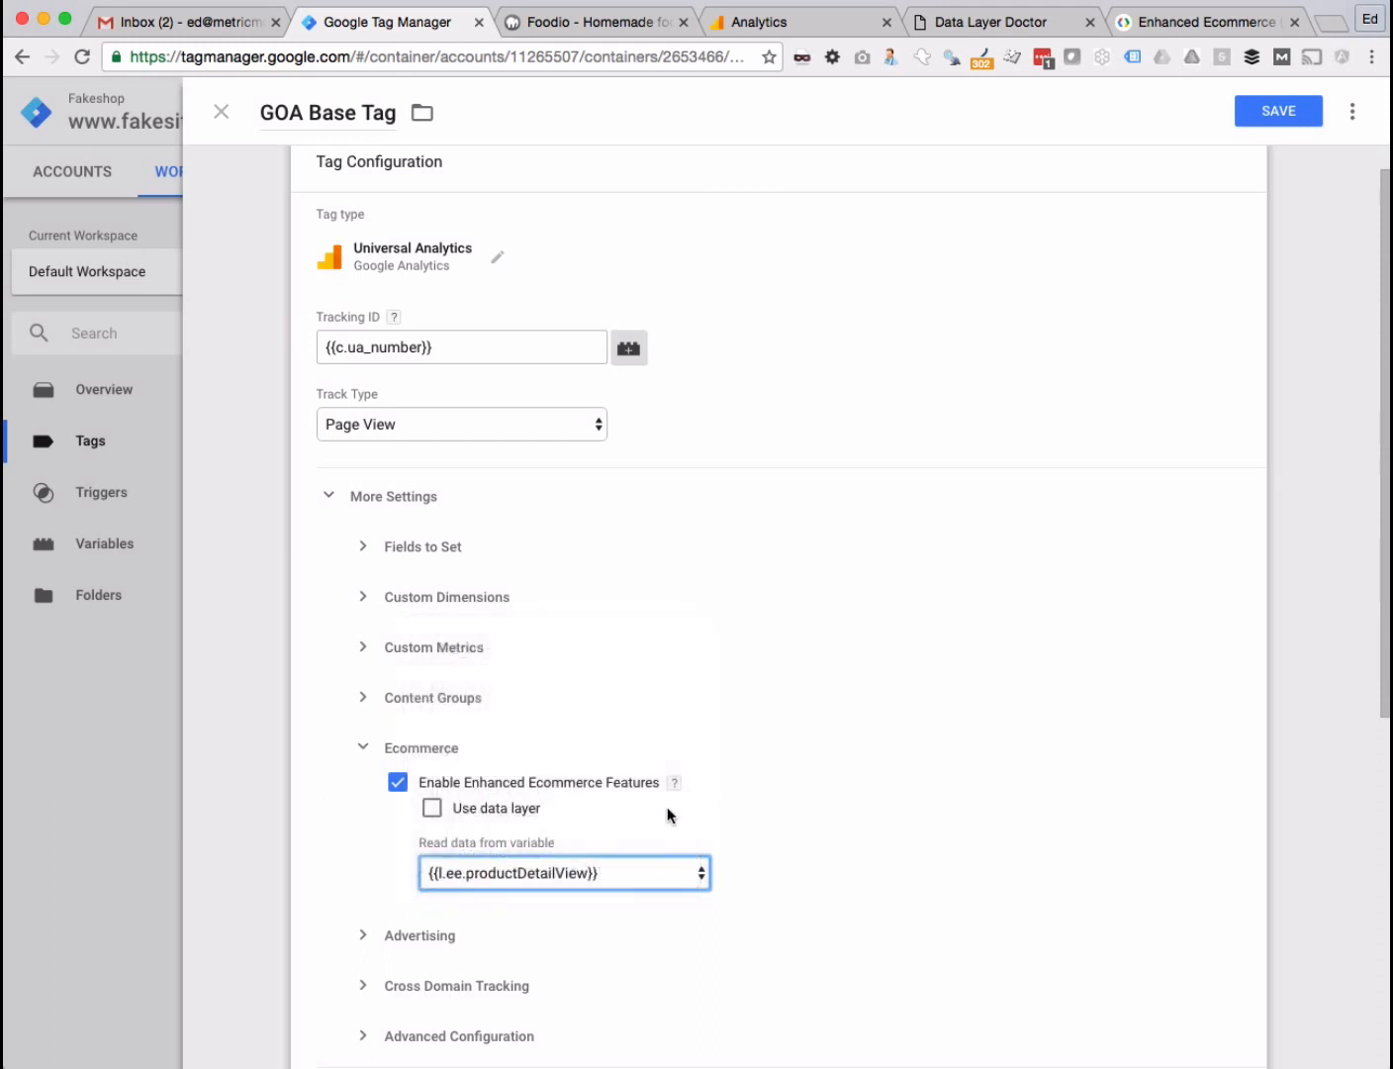
left_click(542, 877)
left_click(545, 878)
scroll(659, 782, "down", 3)
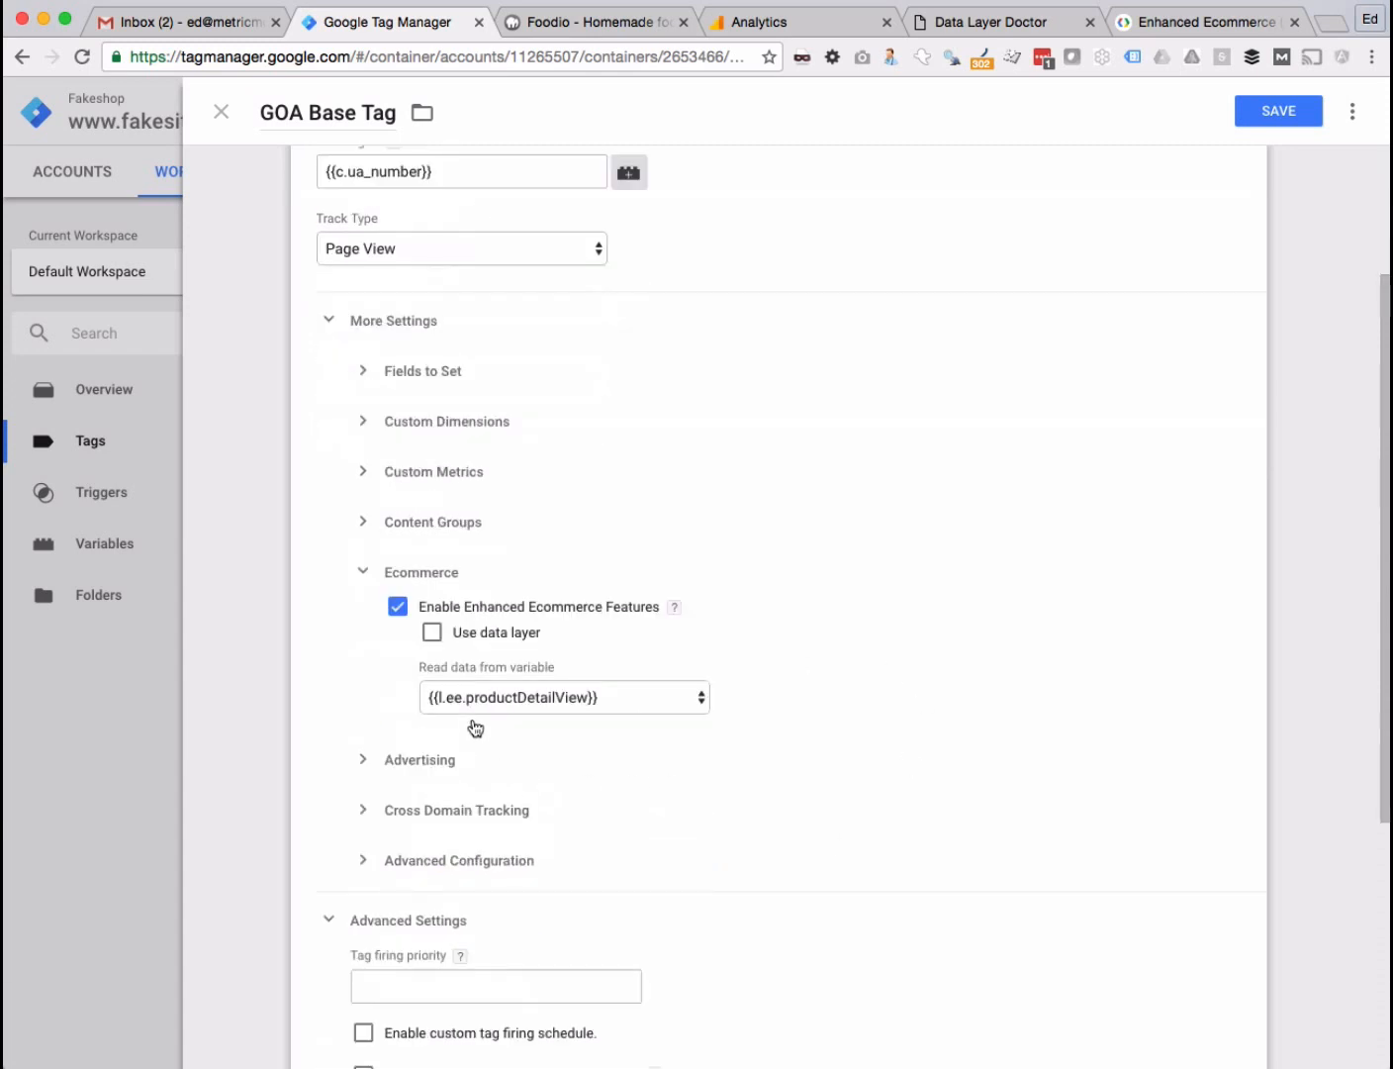
left_click(432, 634)
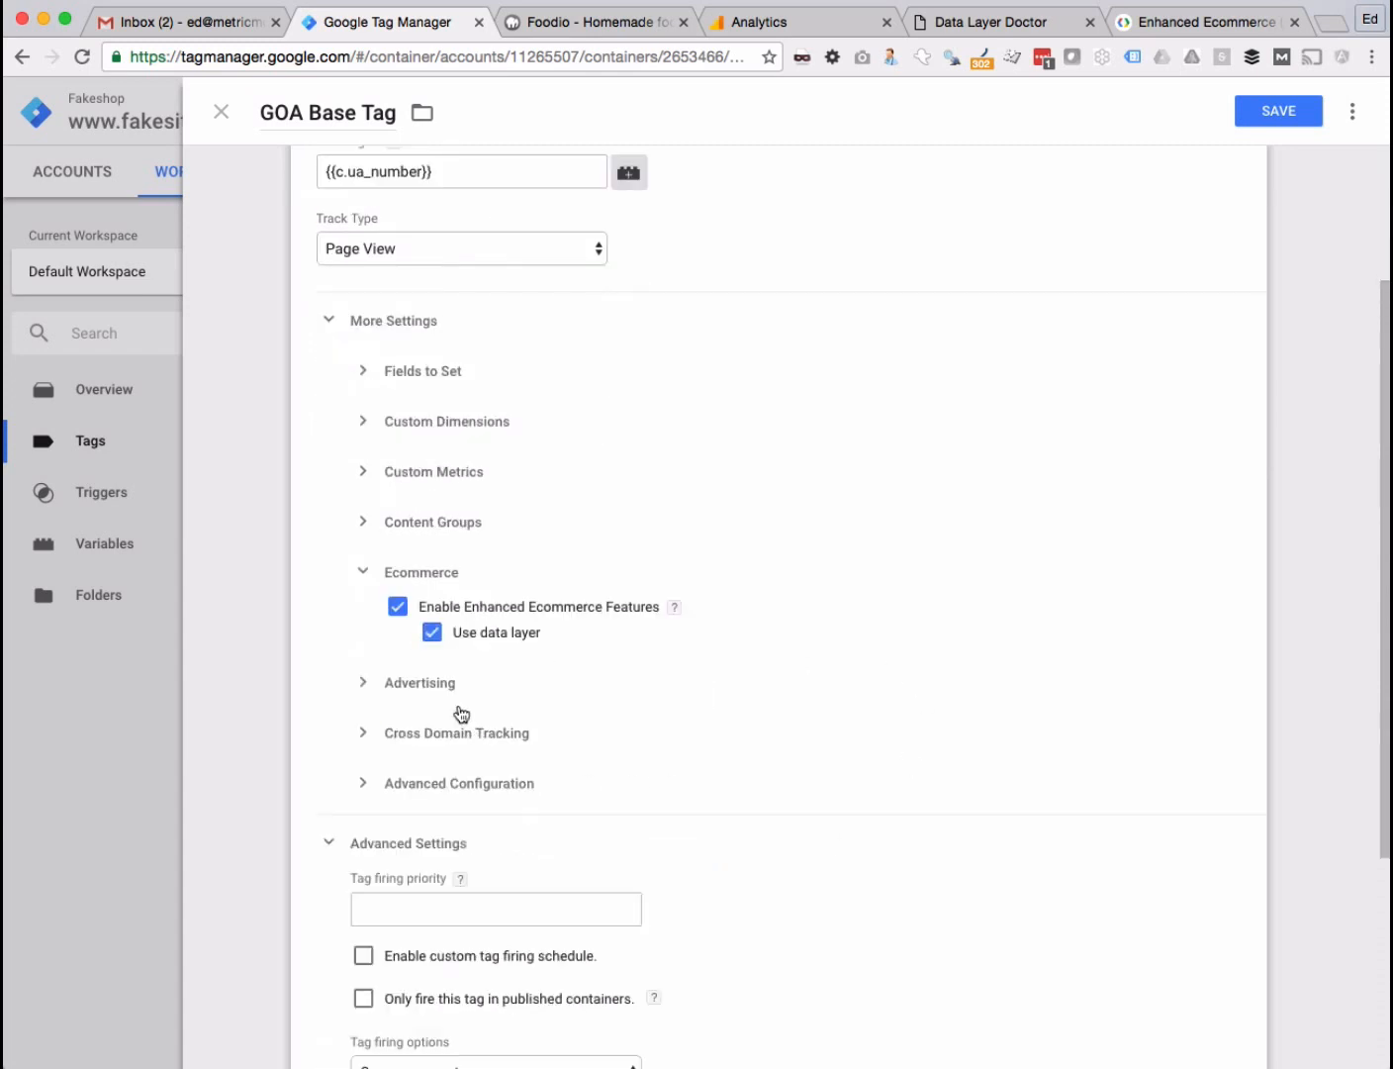
left_click(433, 634)
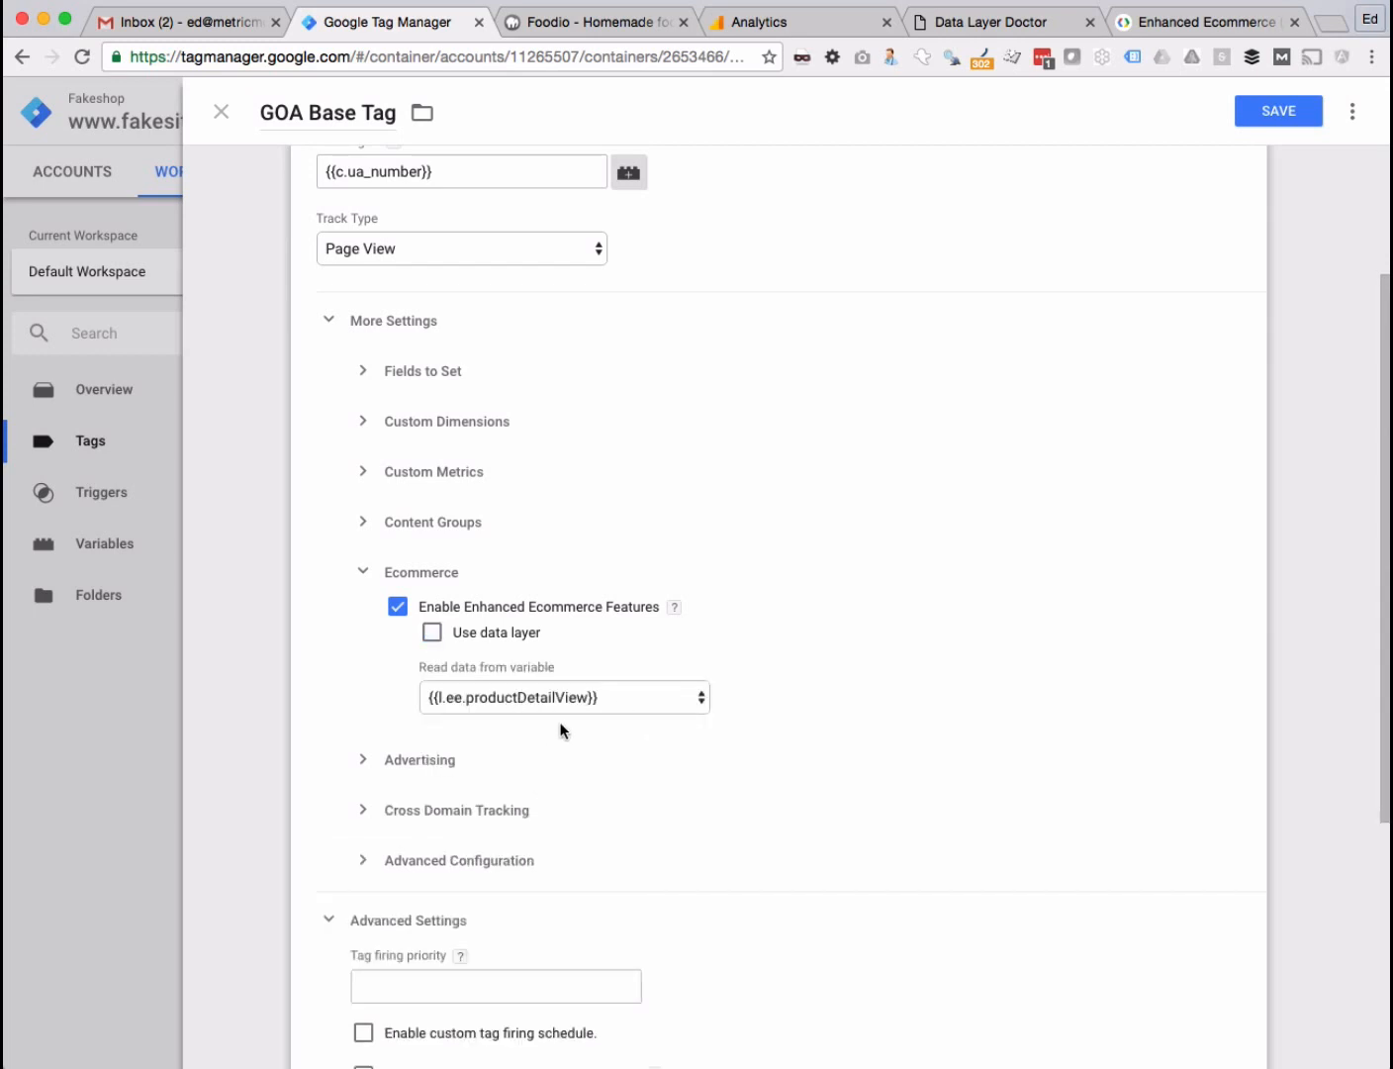
- Disable Enhanced Ecommerce Features in the GOA Base Tag and save the tag
scroll(561, 731, "down", 5)
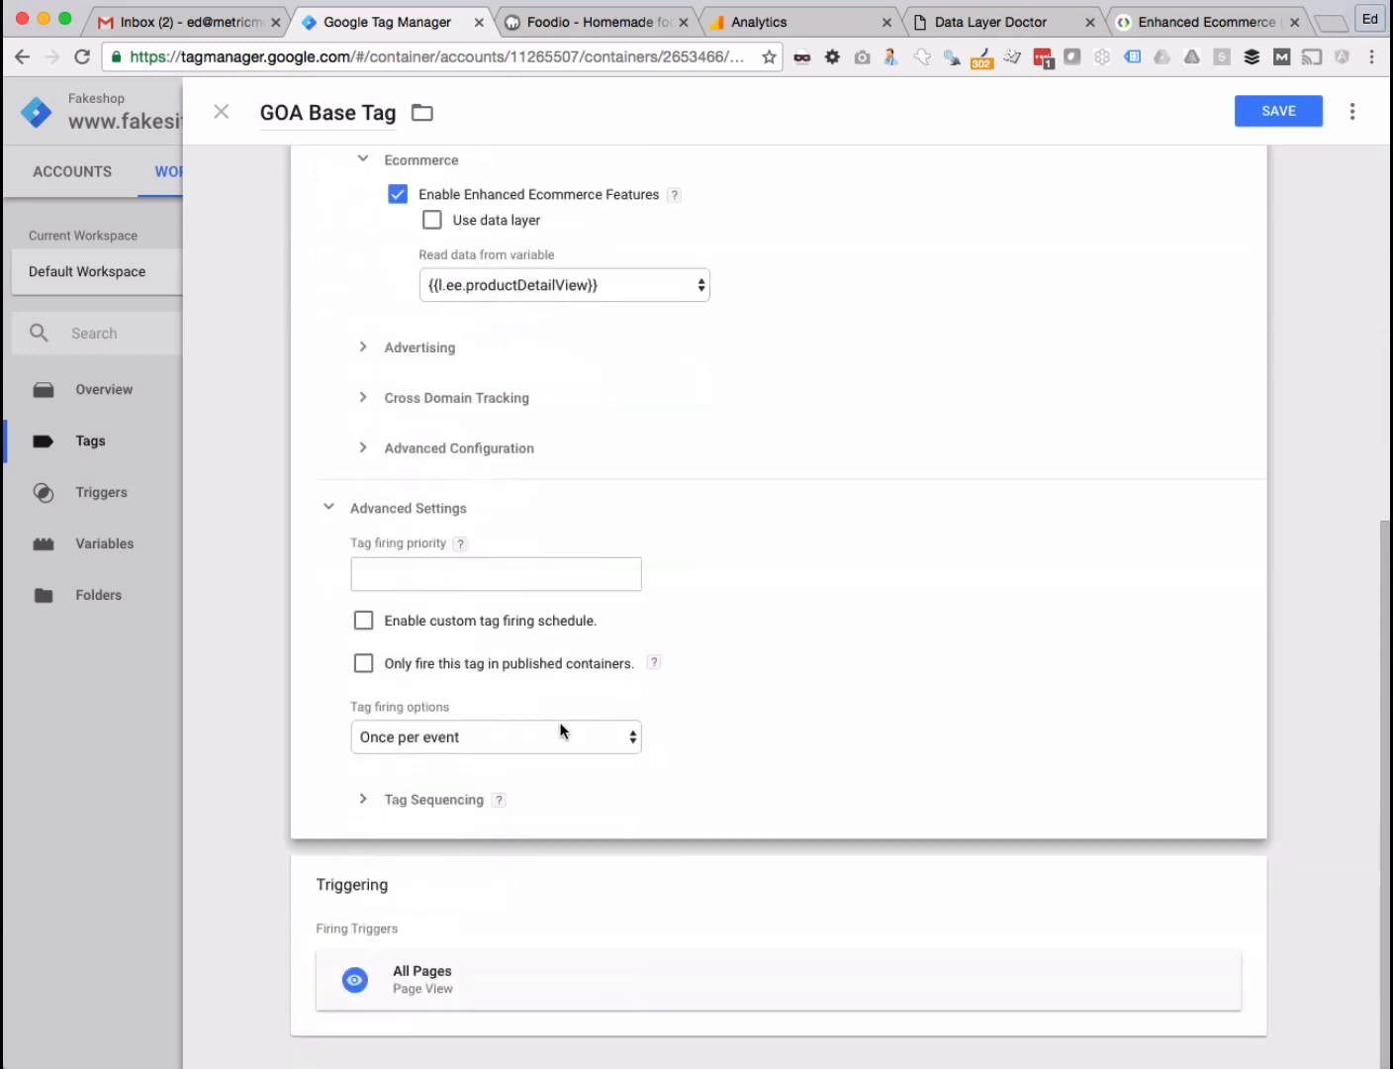
scroll(561, 730, "up", 5)
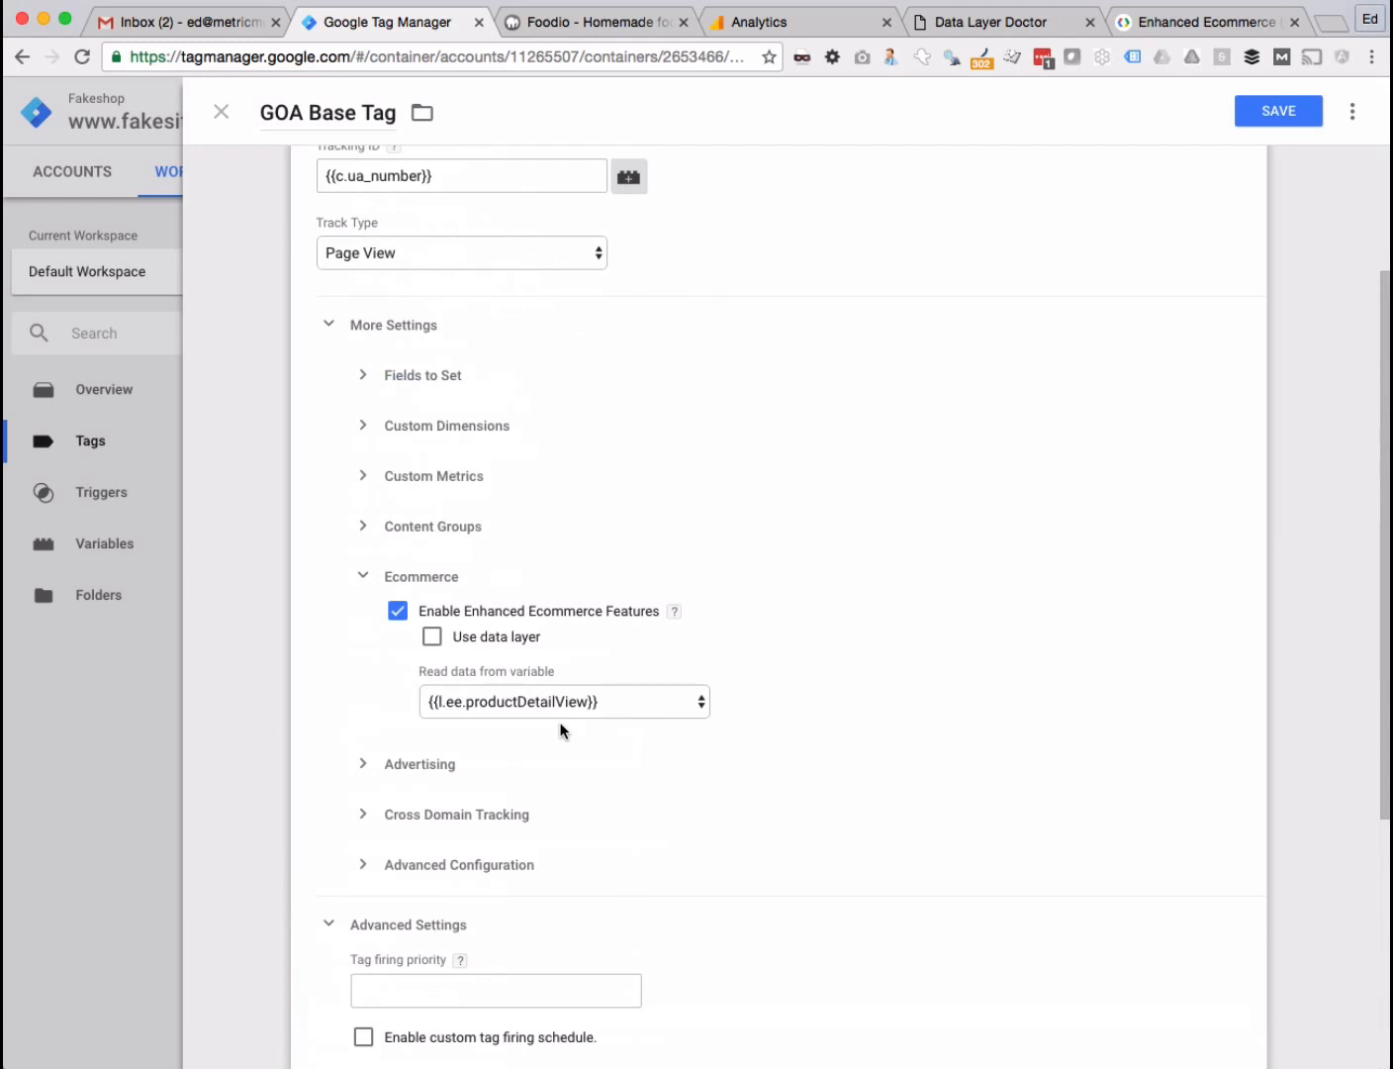
scroll(560, 731, "up", 2)
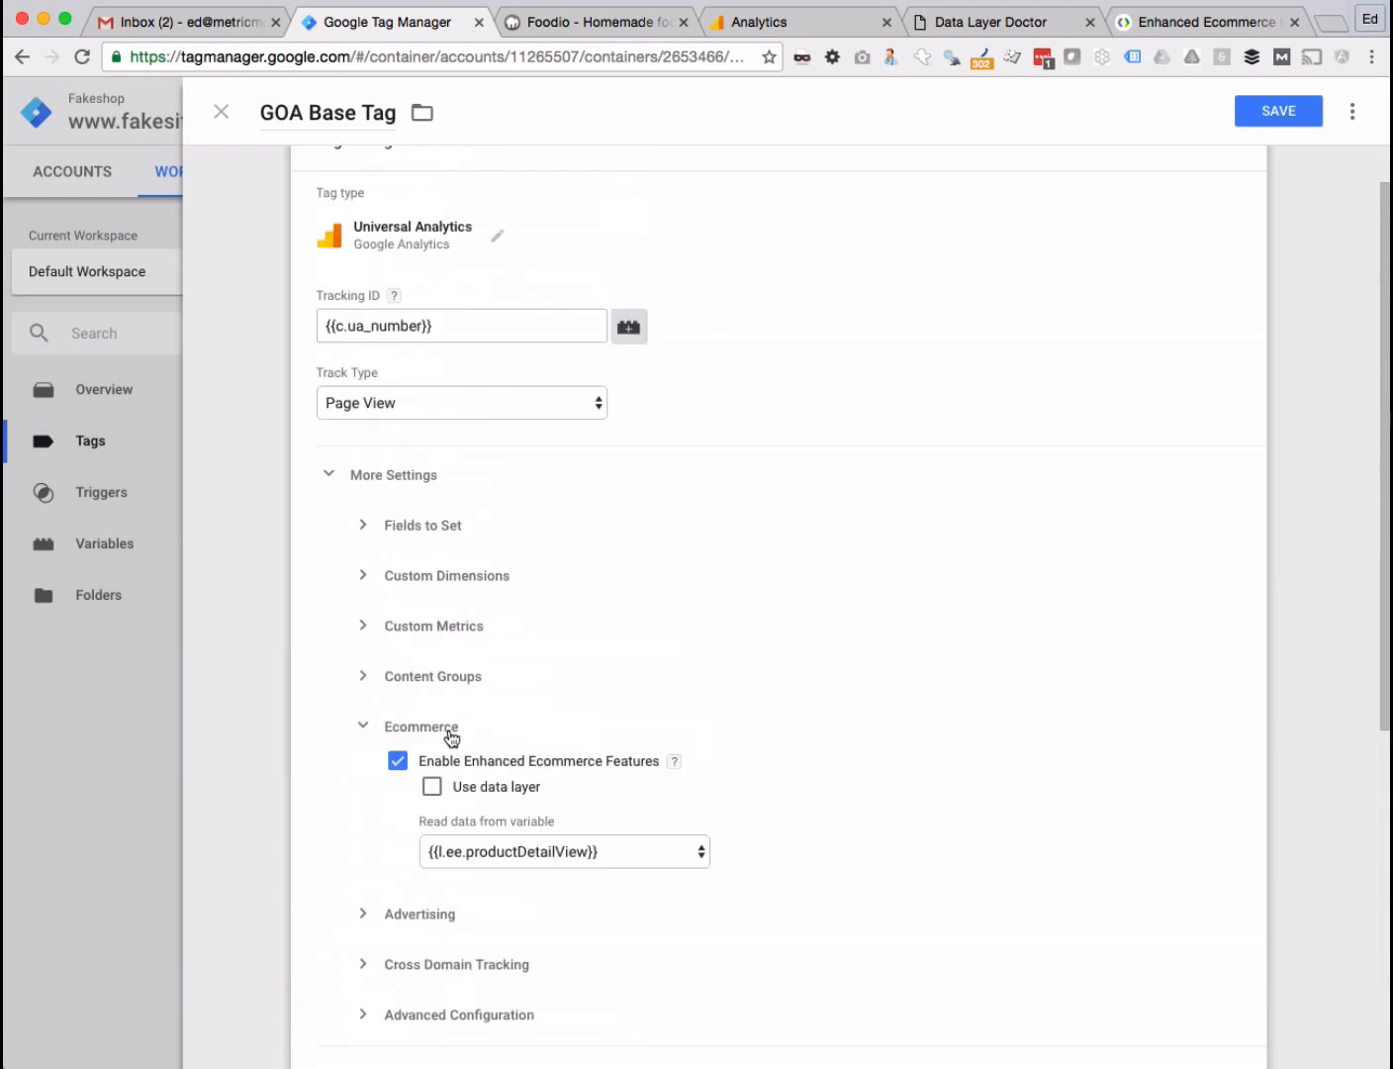
left_click(397, 760)
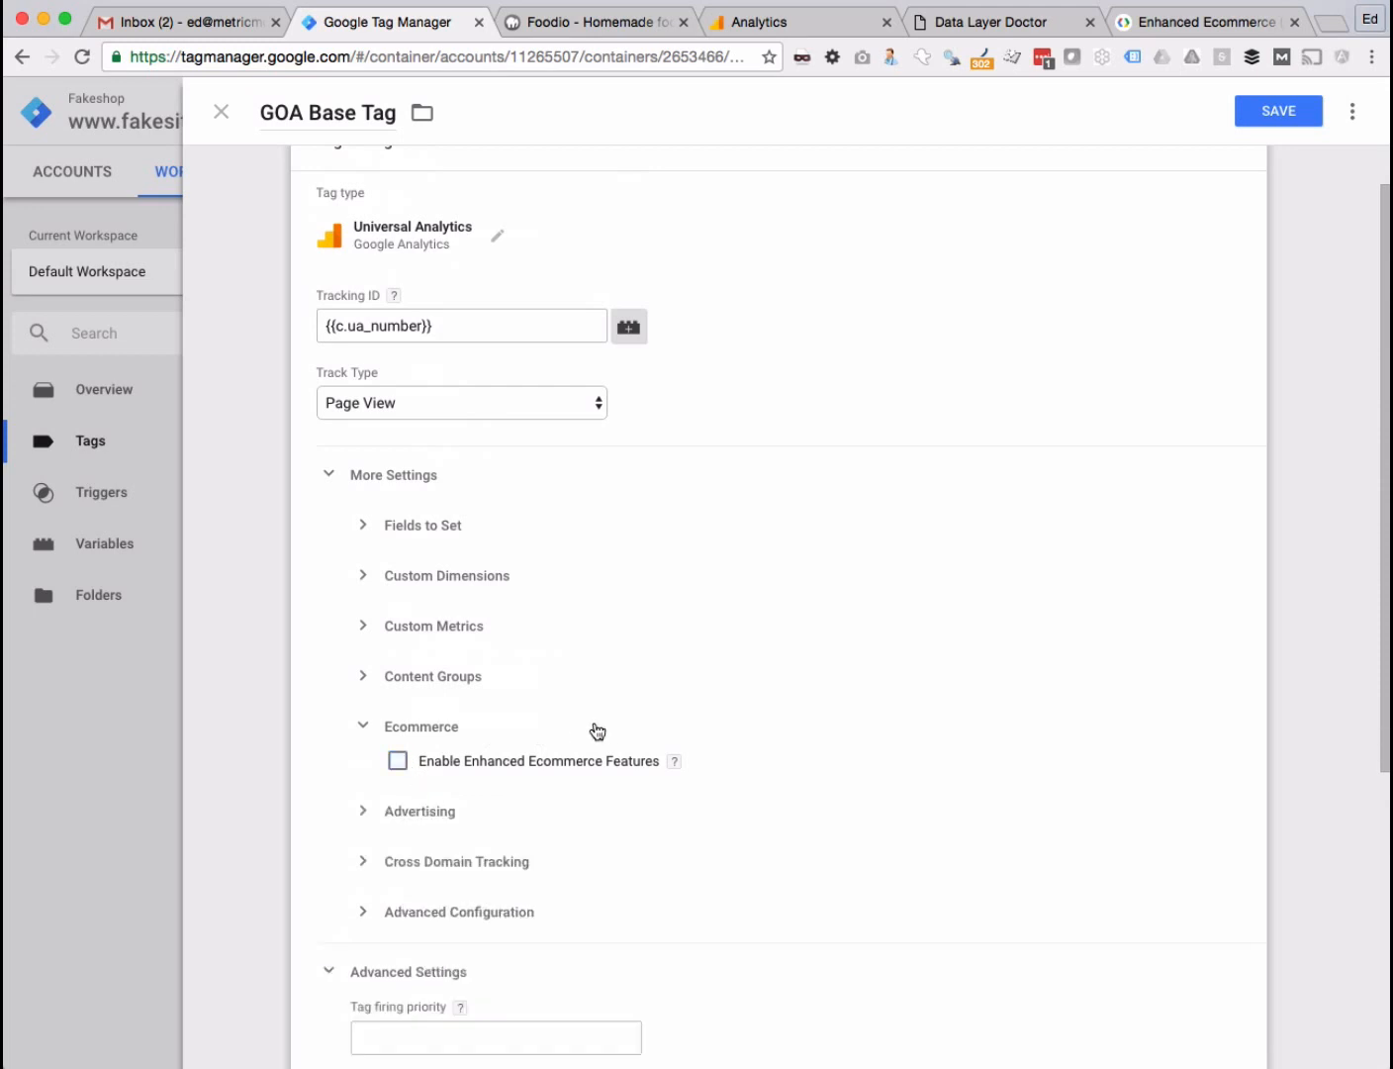
left_click(1271, 111)
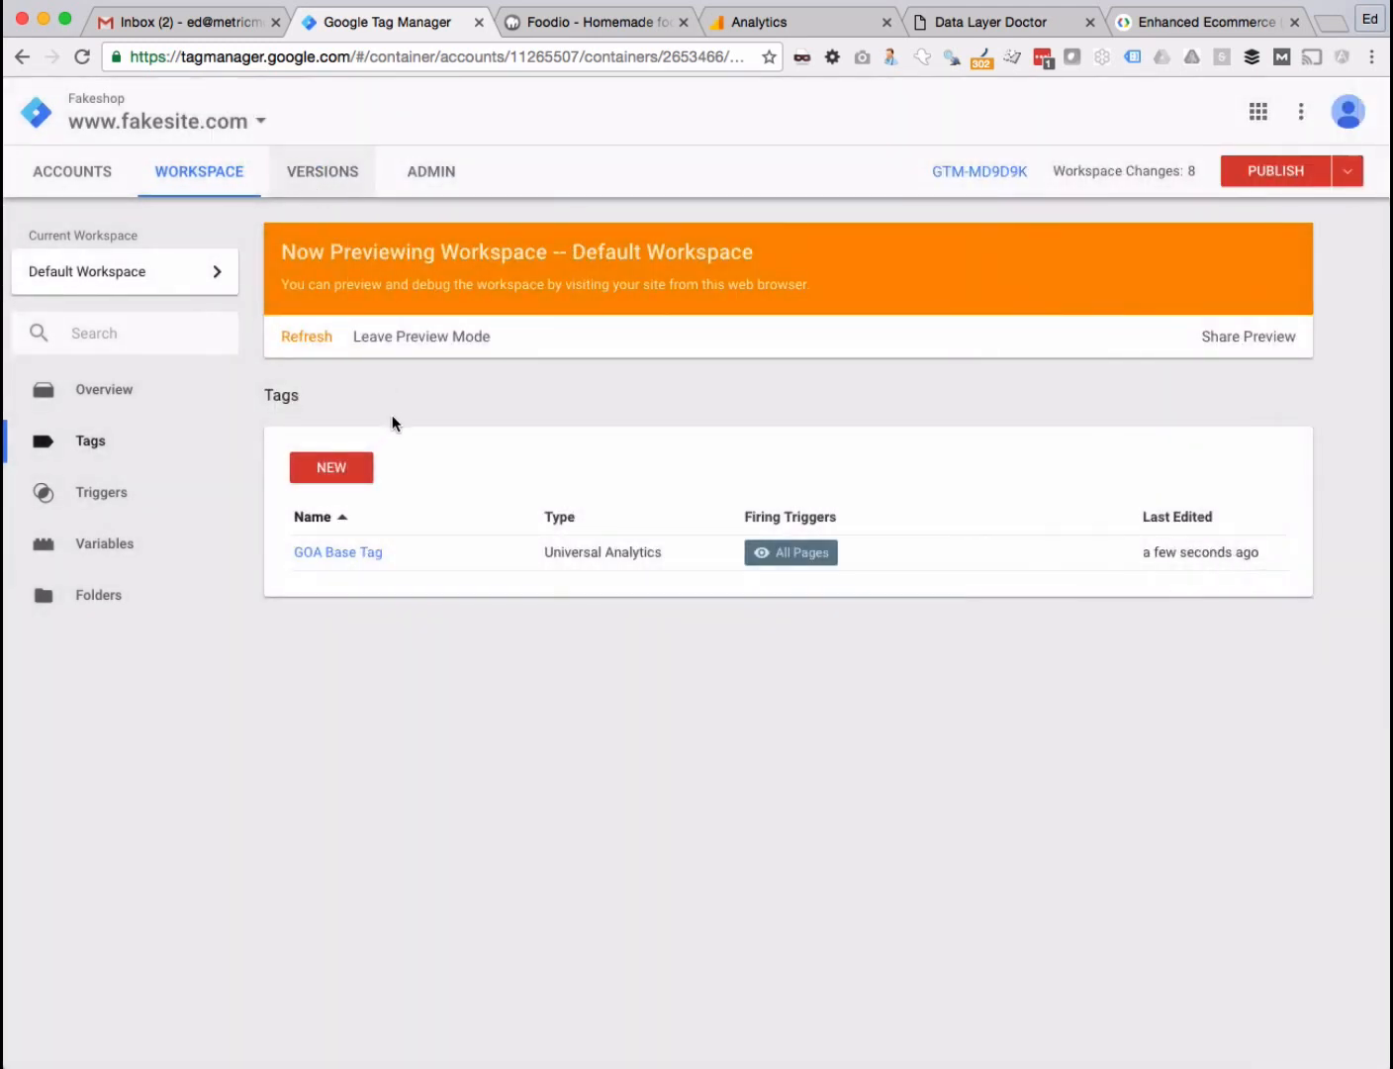
- Create a new tag named GOA E Product Viewed
left_click(351, 469)
left_click(319, 123)
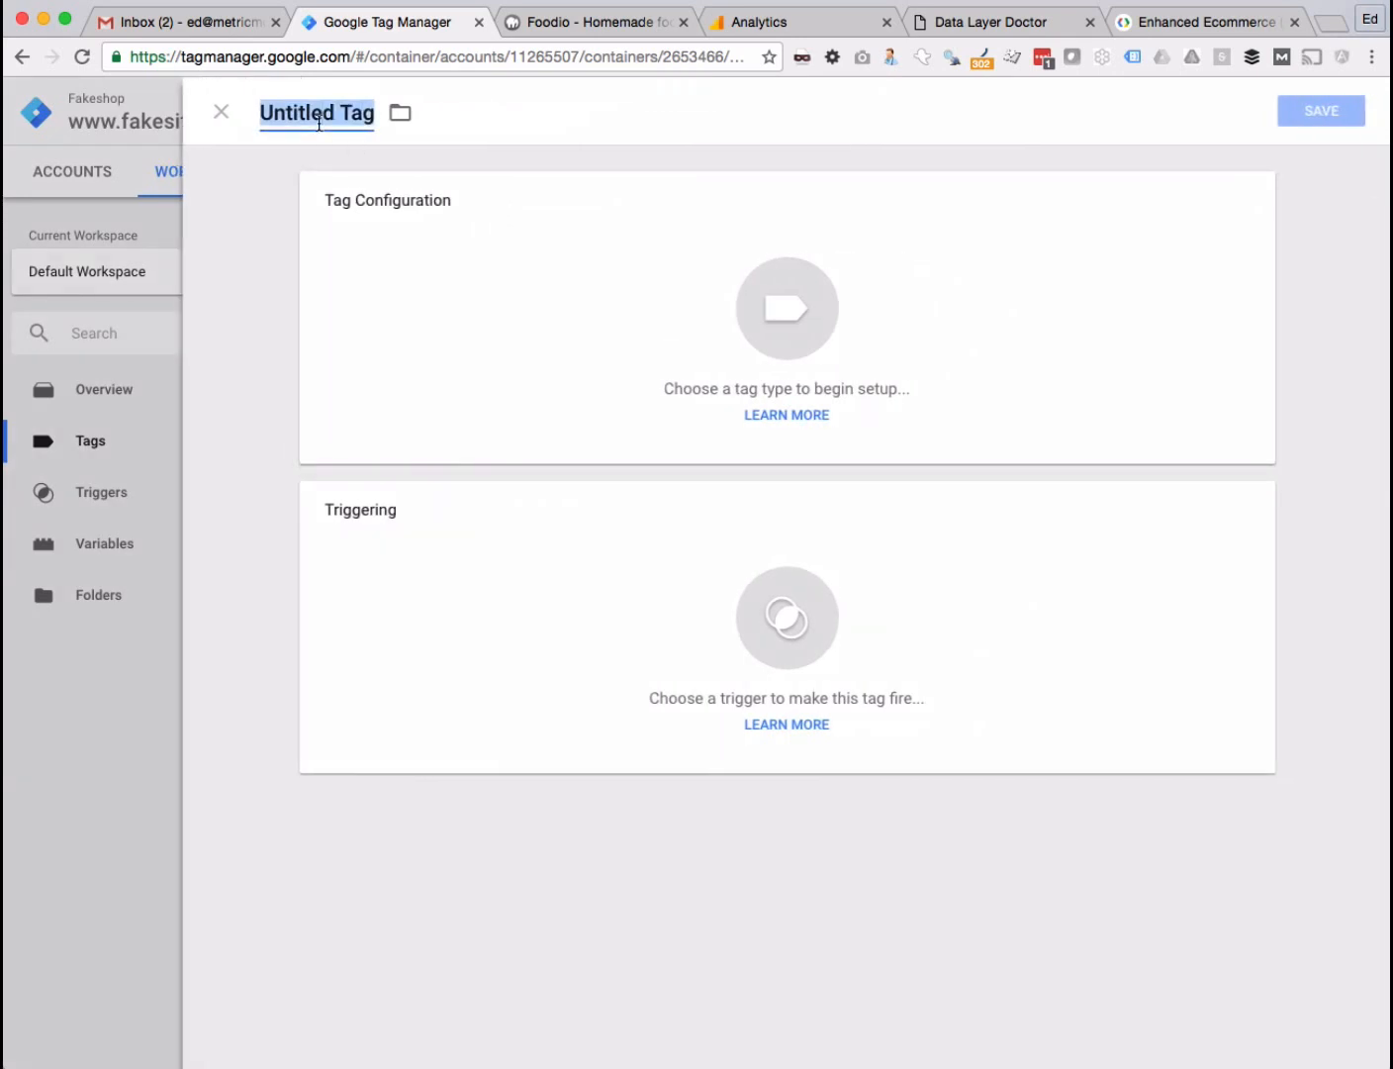
type("GOA ")
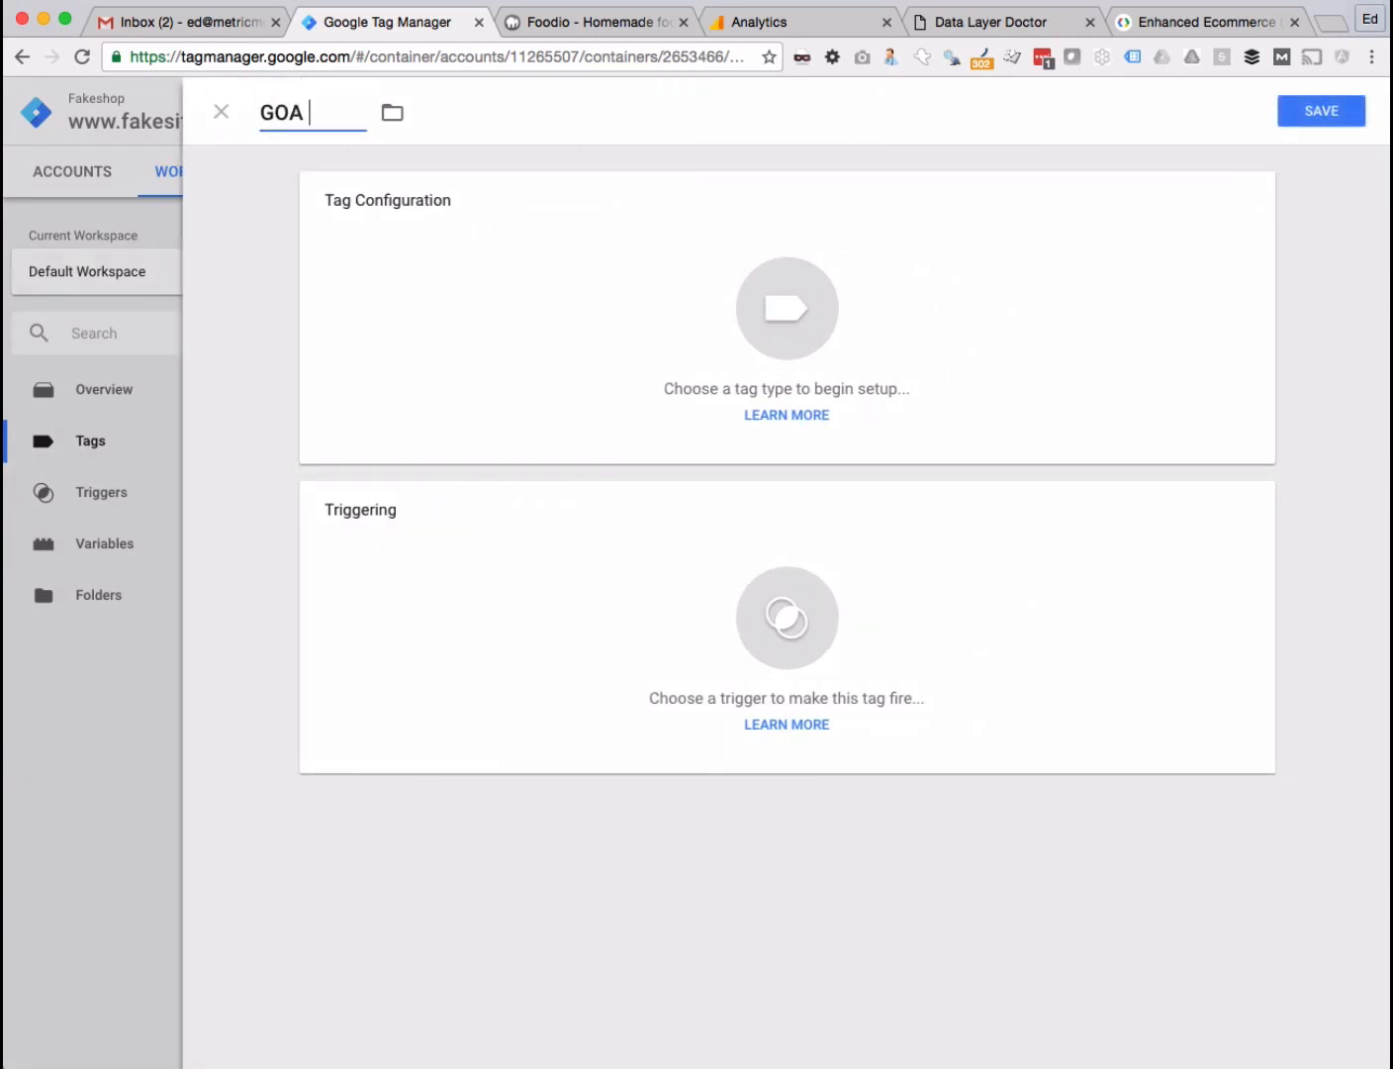
type("E")
key("BackSpace")
type("E Product Viewed")
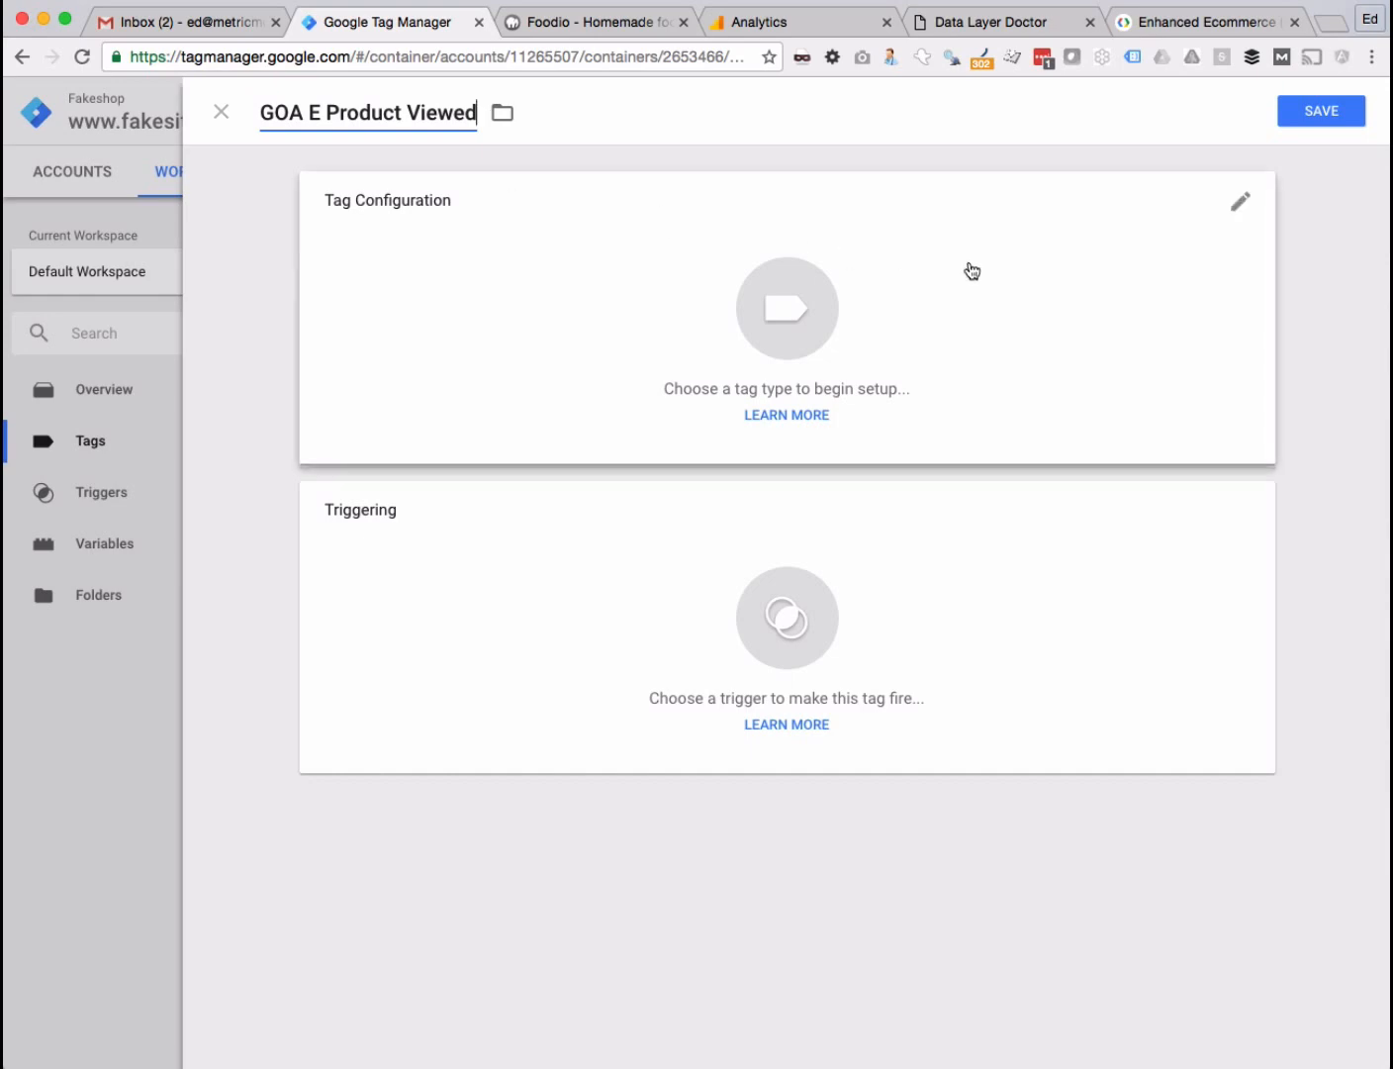
- Make the new tag a Universal Analytics tag with {{c.ua_number}} as its tracking ID
left_click(979, 367)
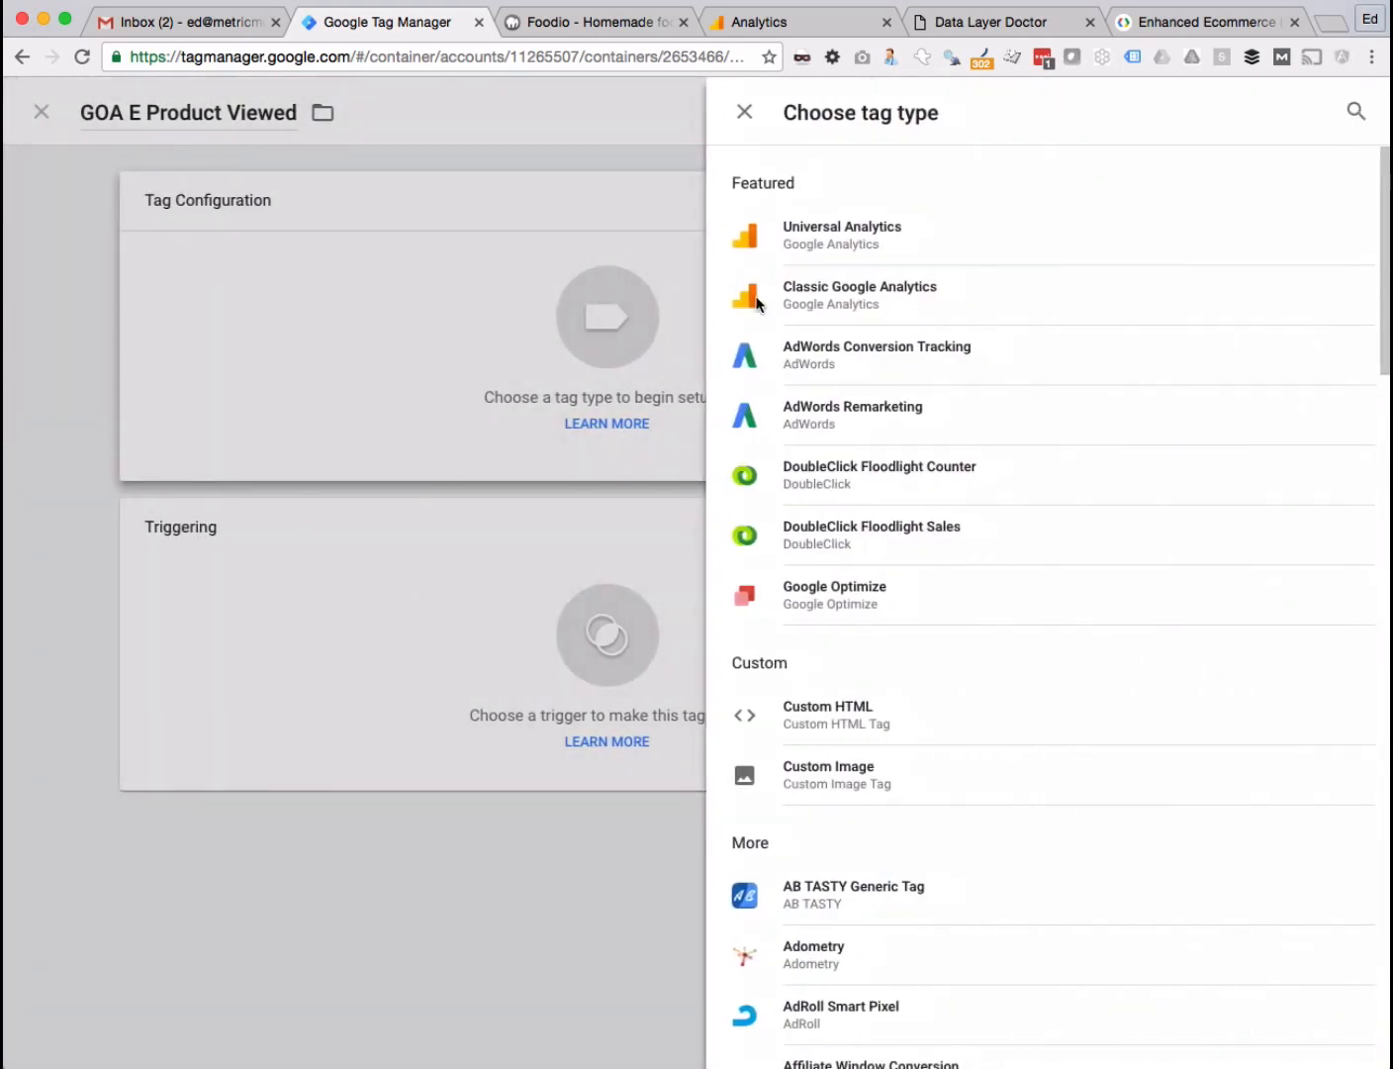
left_click(840, 243)
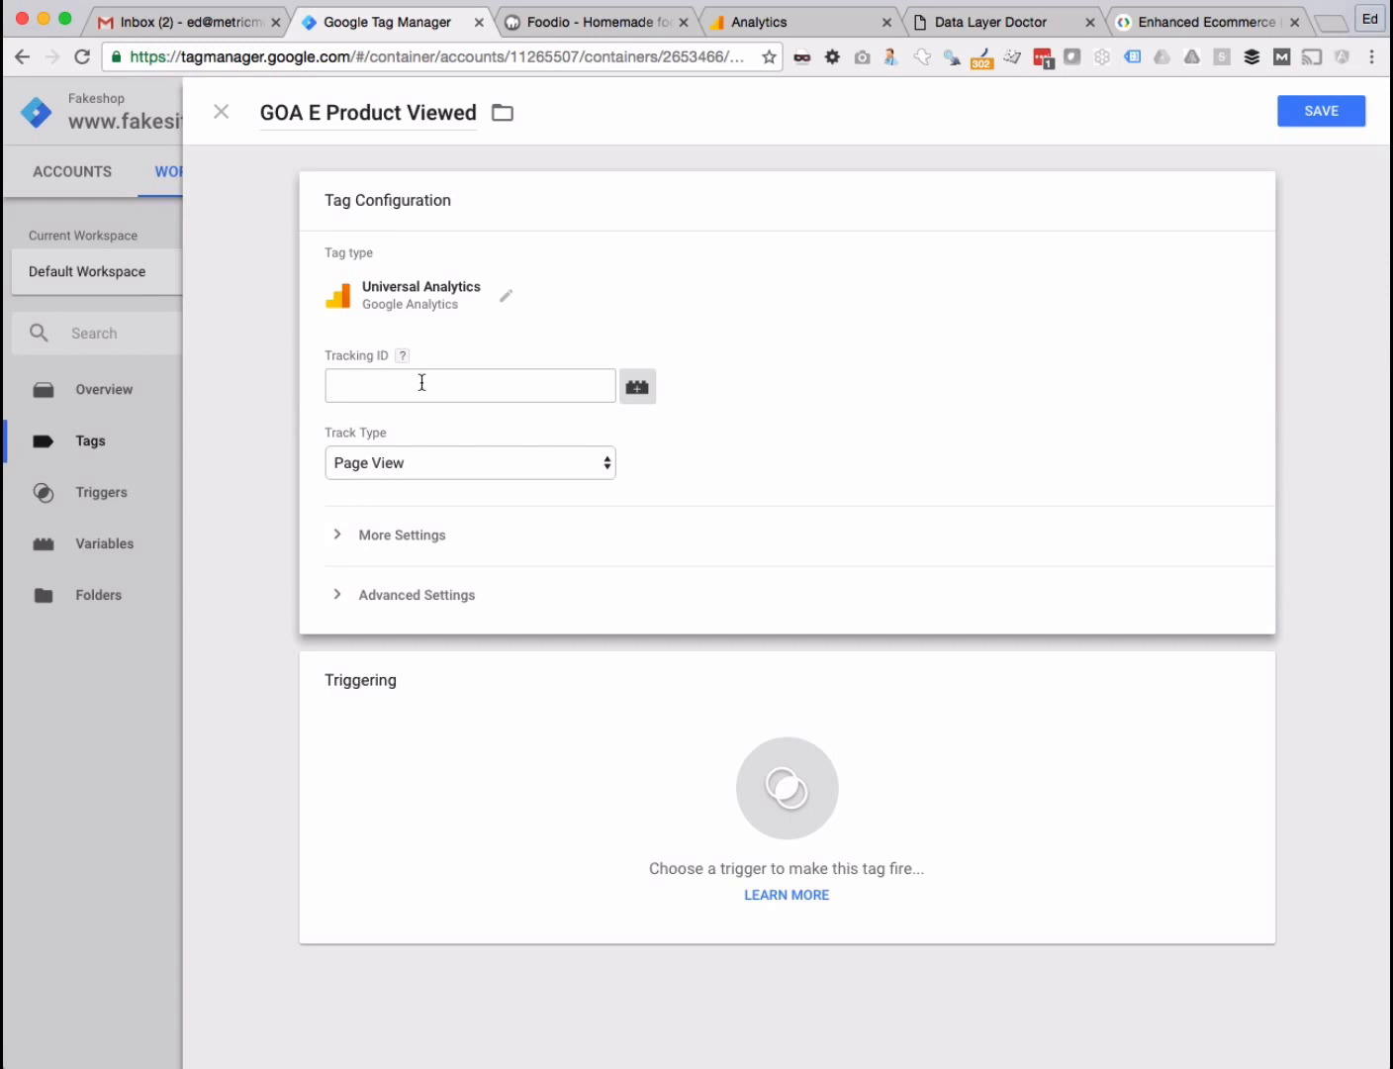
left_click(431, 383)
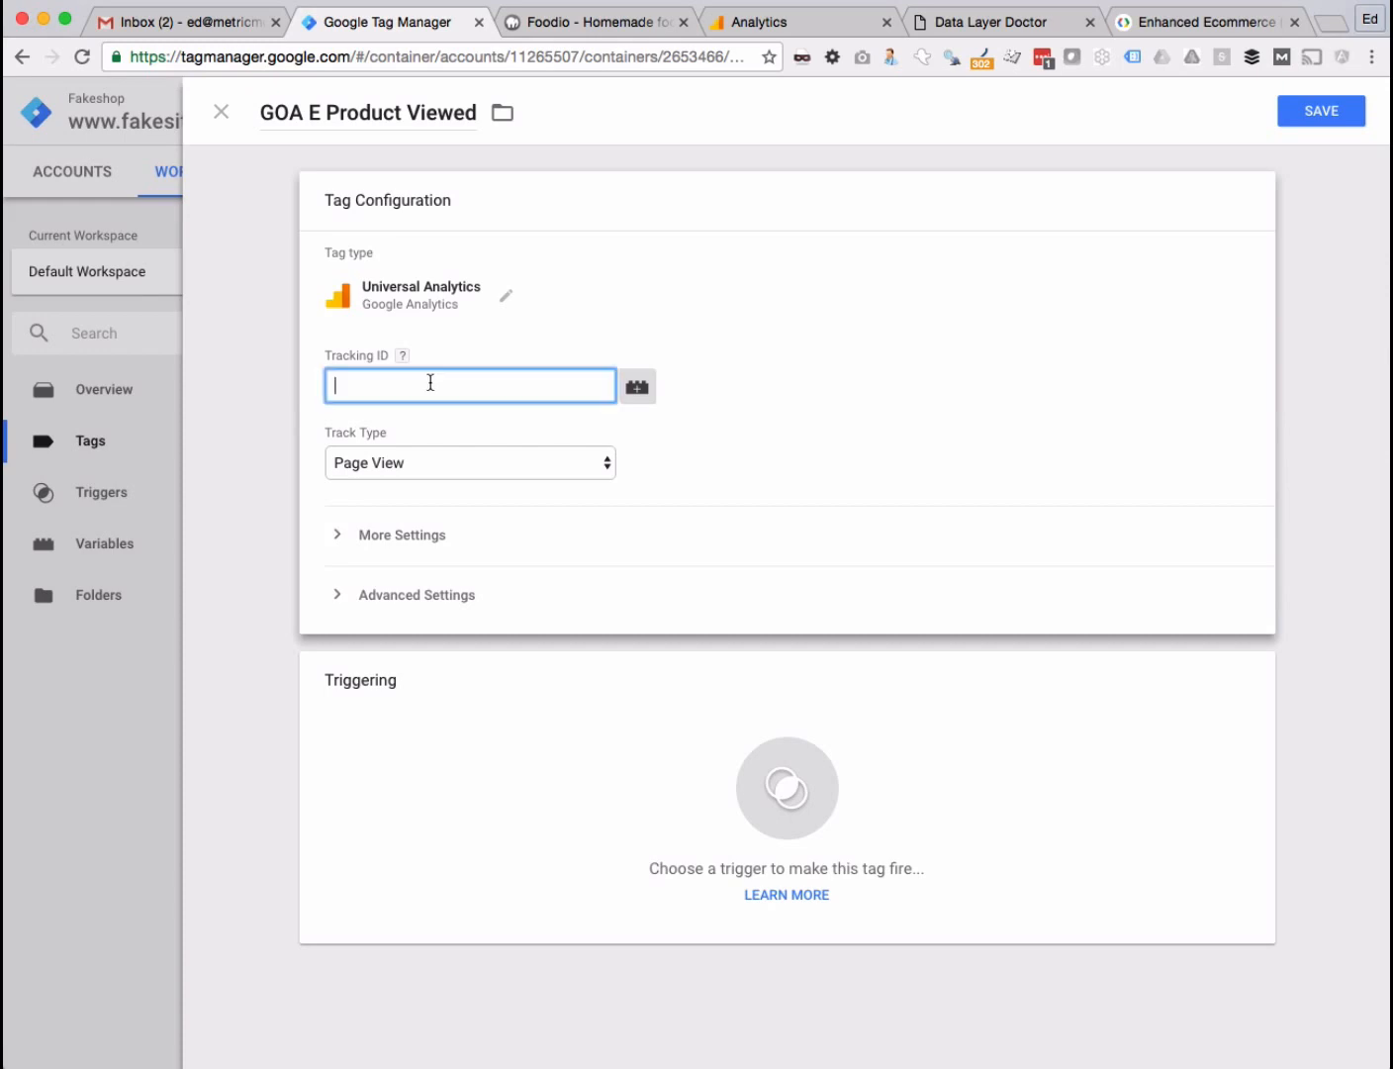
left_click(637, 386)
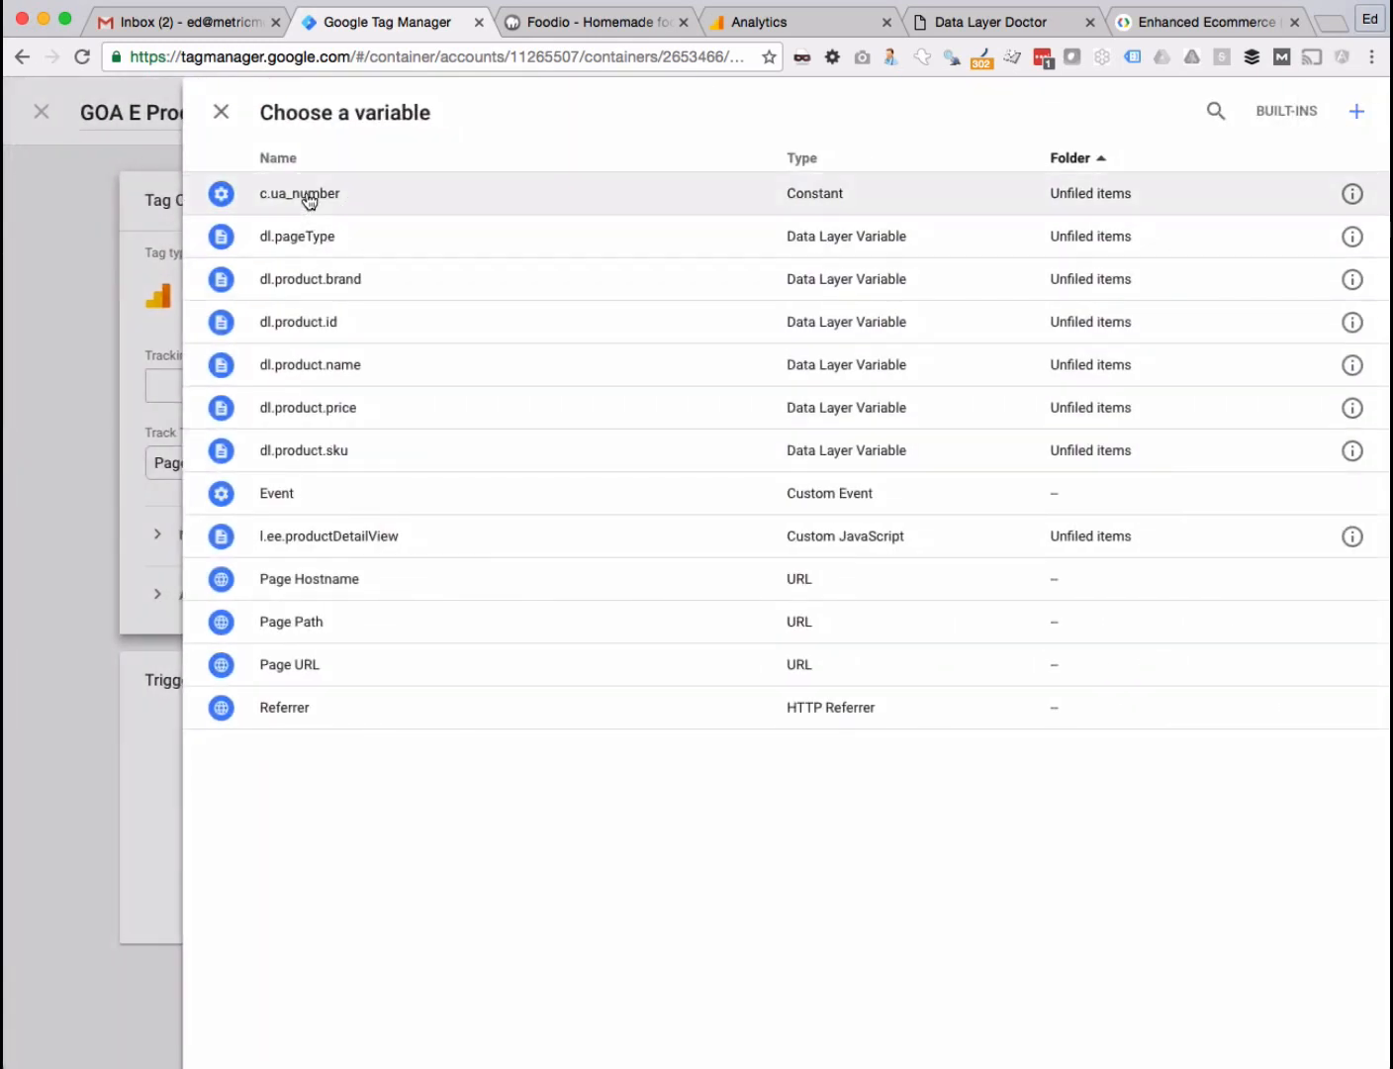
left_click(308, 199)
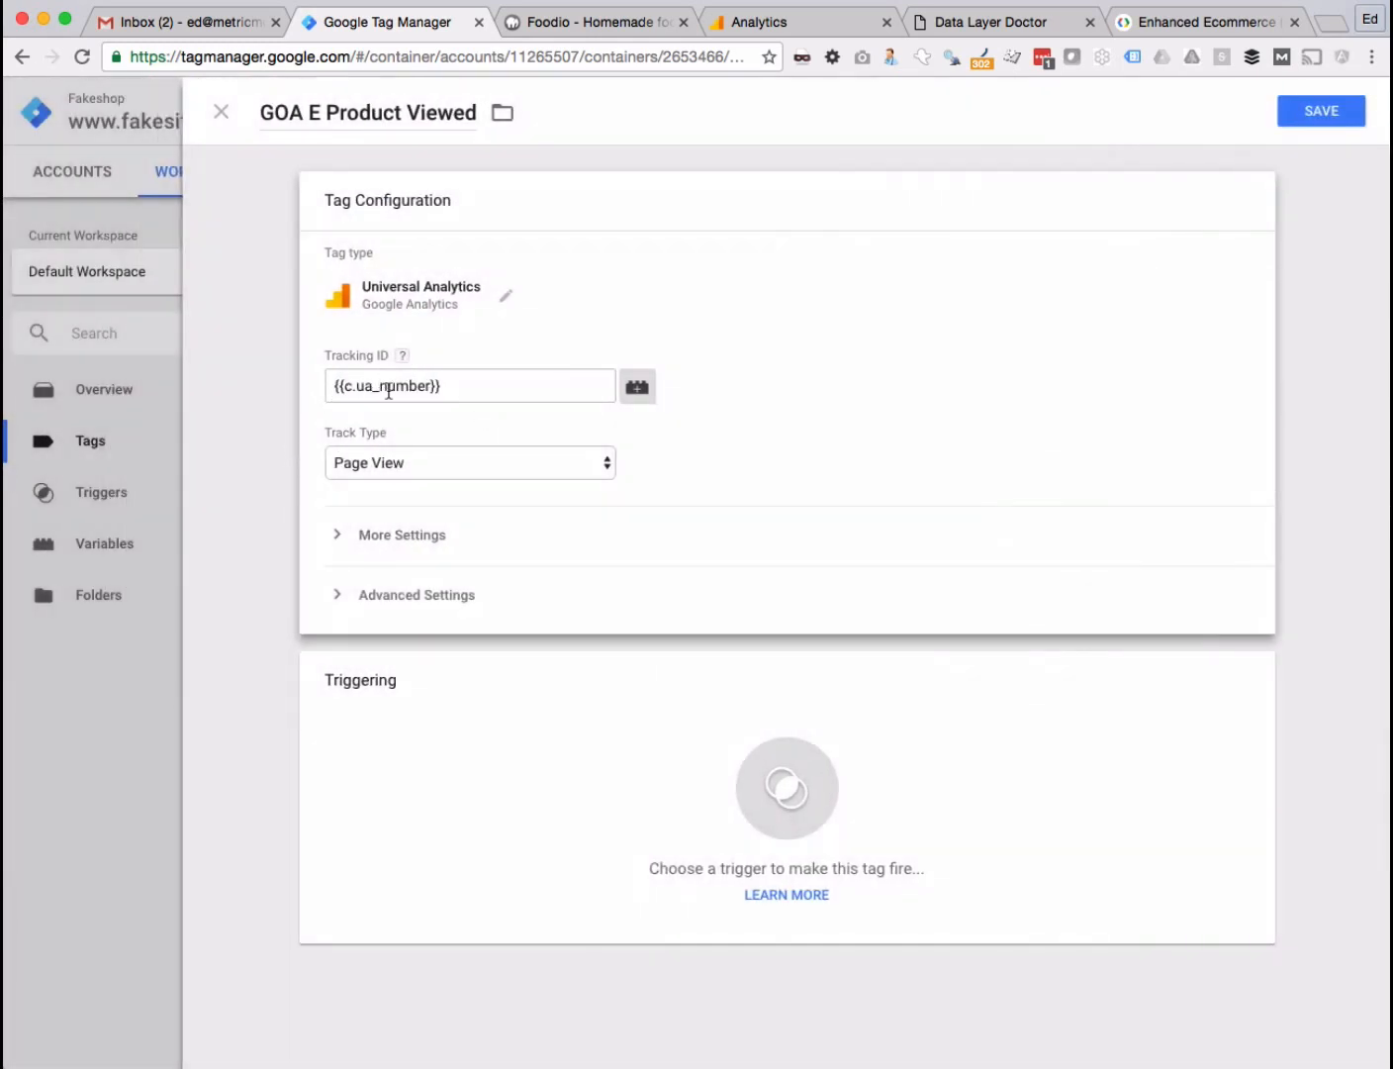
- Set the tag's track type to Event and its event category to Ecommerce
left_click(446, 463)
left_click(414, 486)
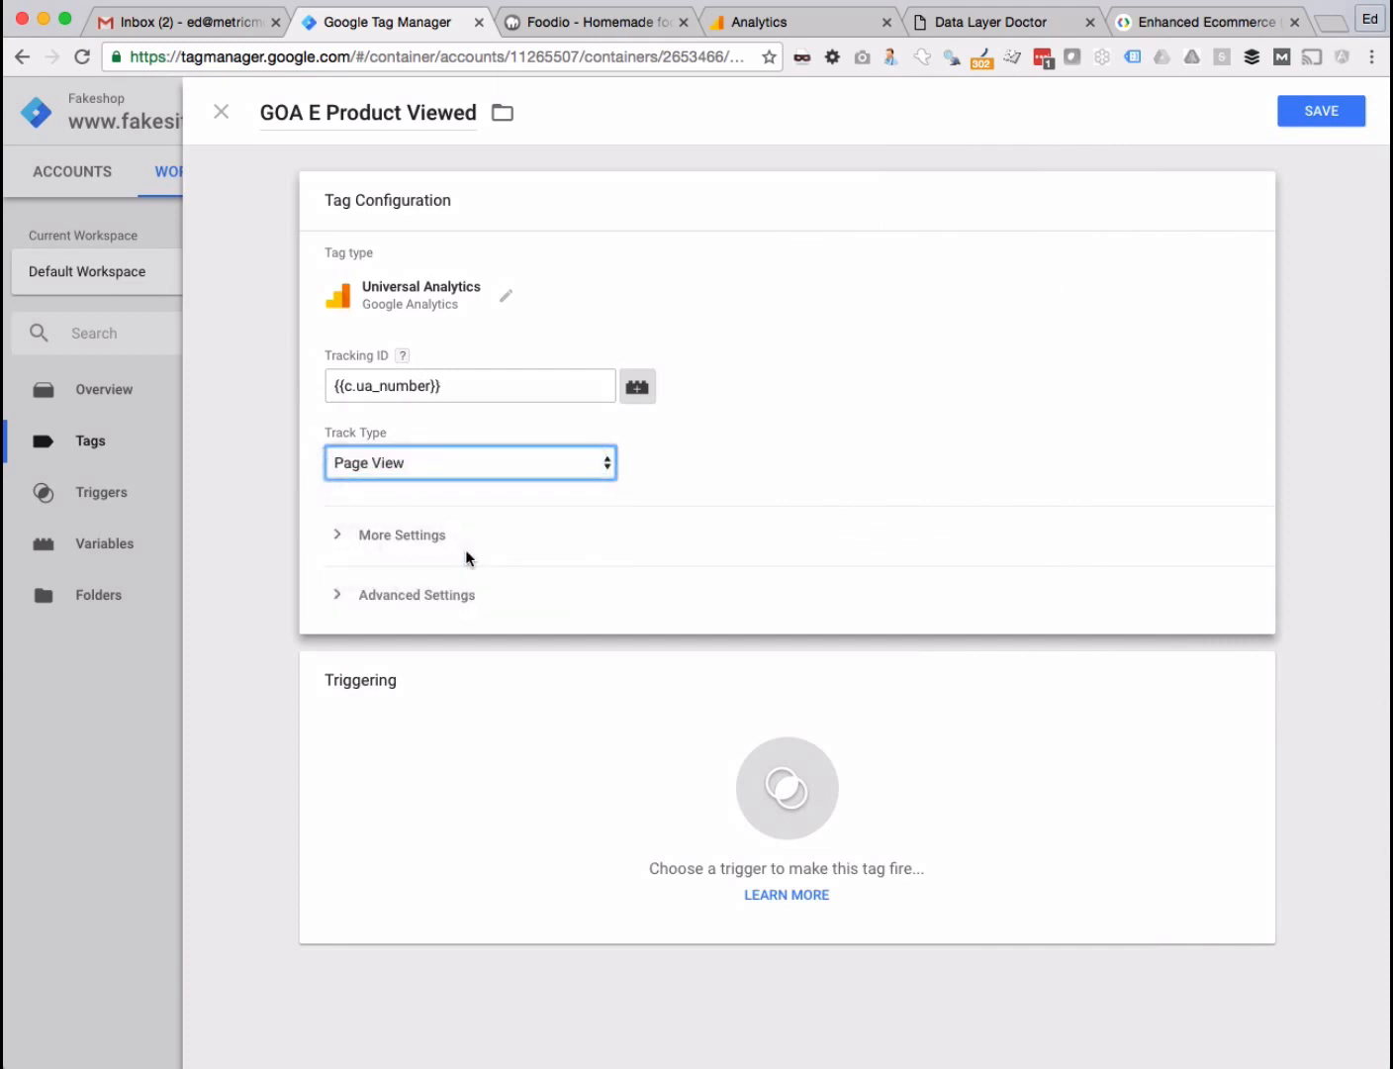
left_click(376, 456)
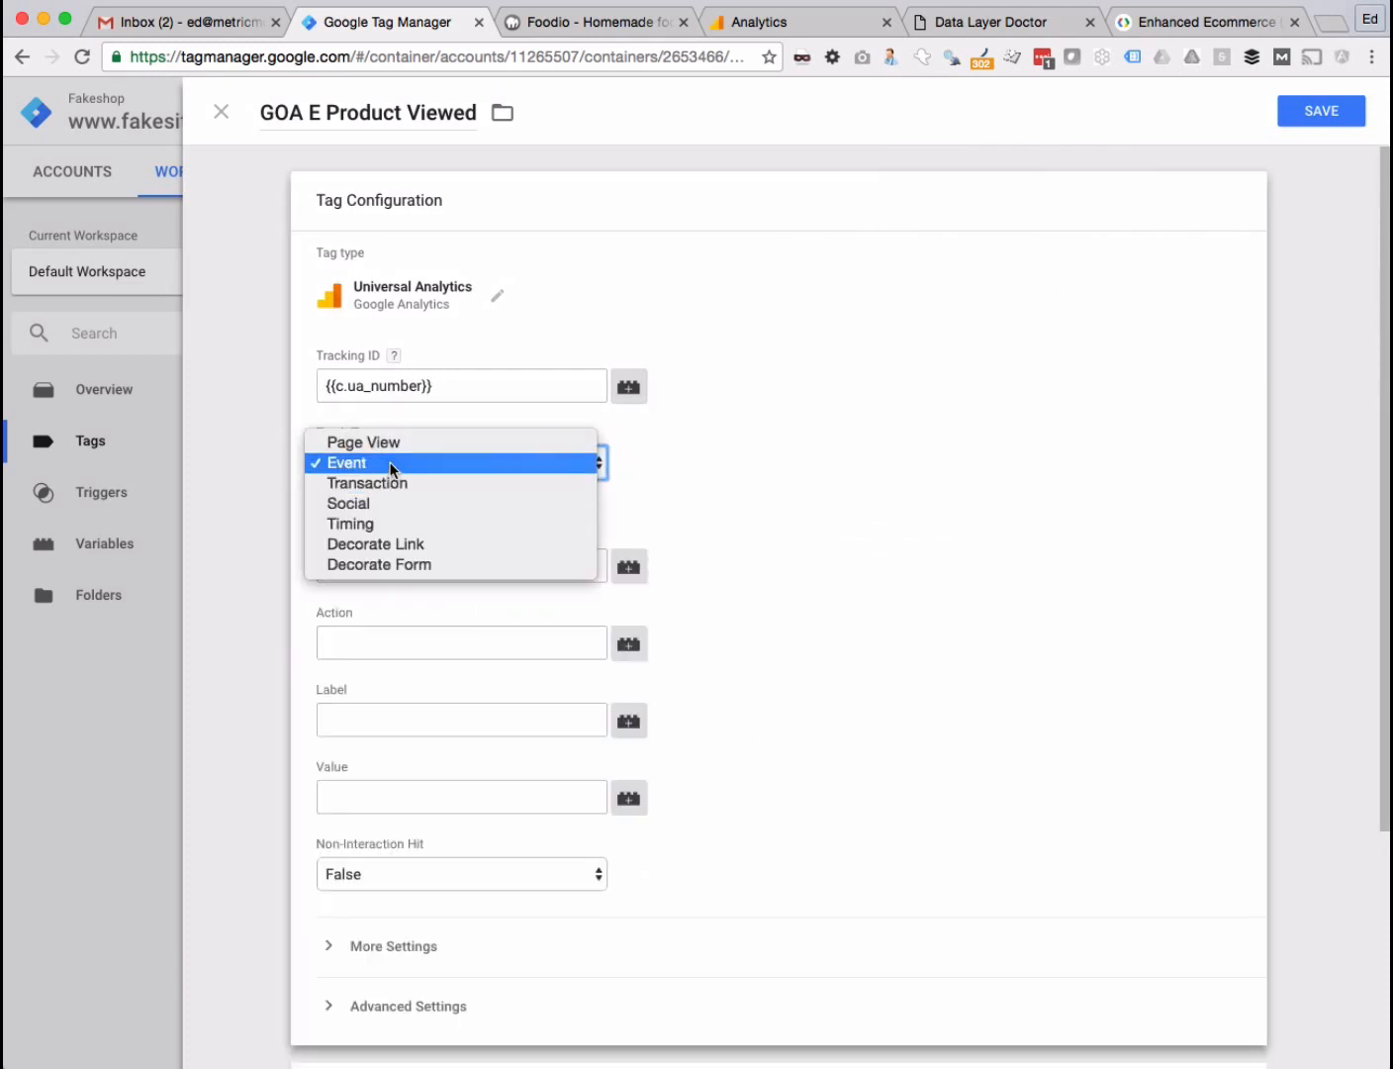
left_click(353, 465)
left_click(393, 556)
type("Ecommerce")
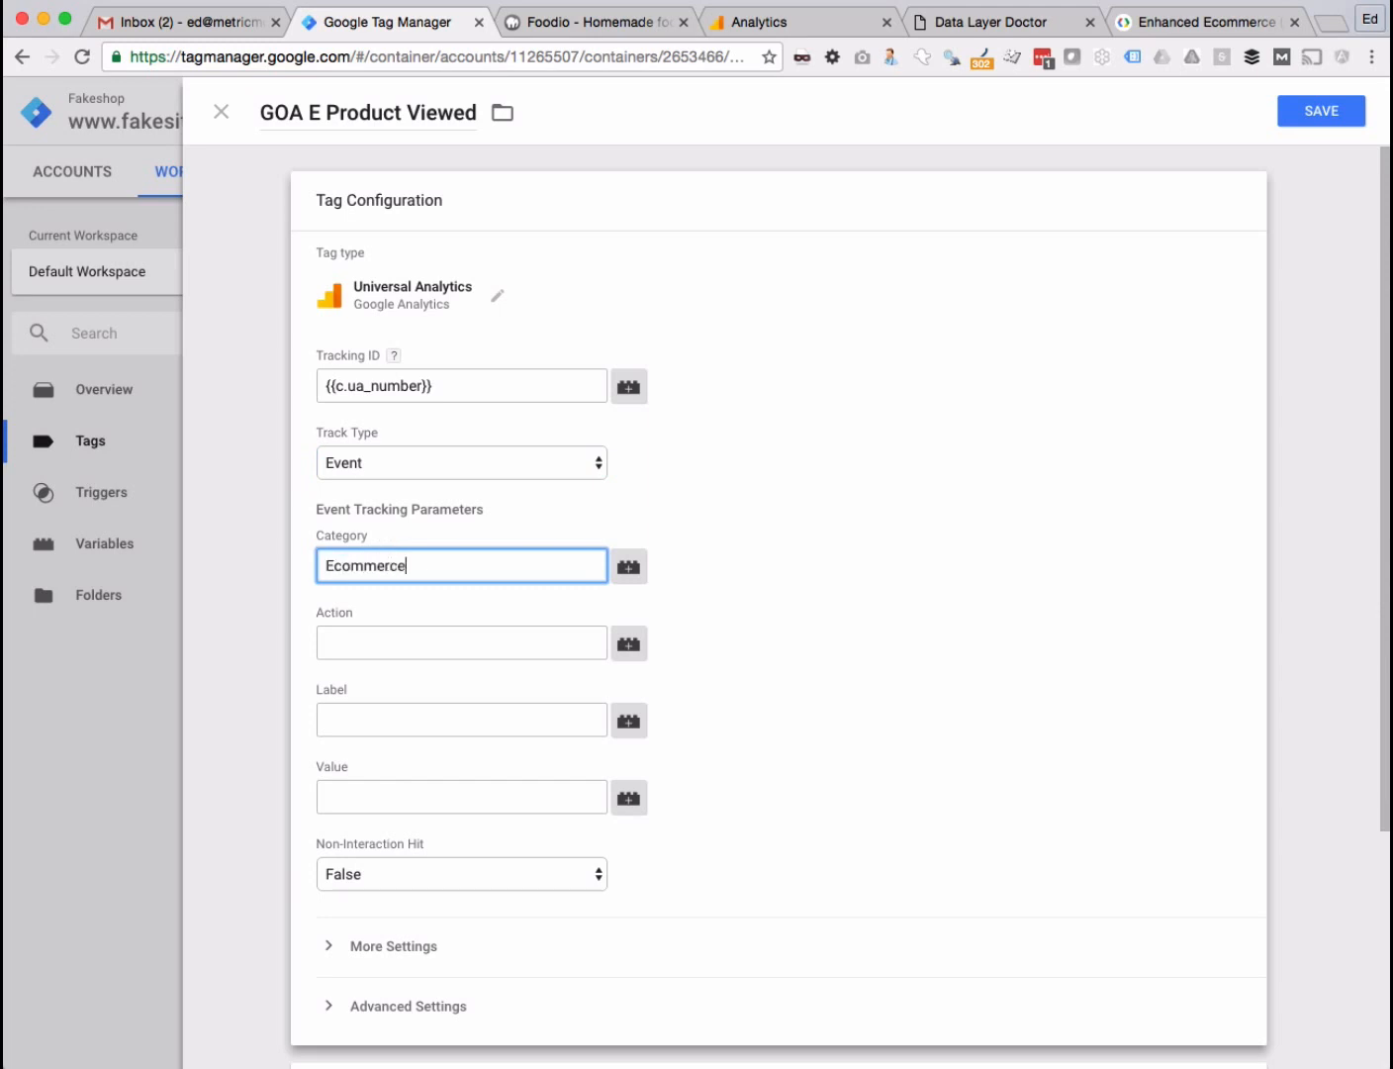
key("Tab")
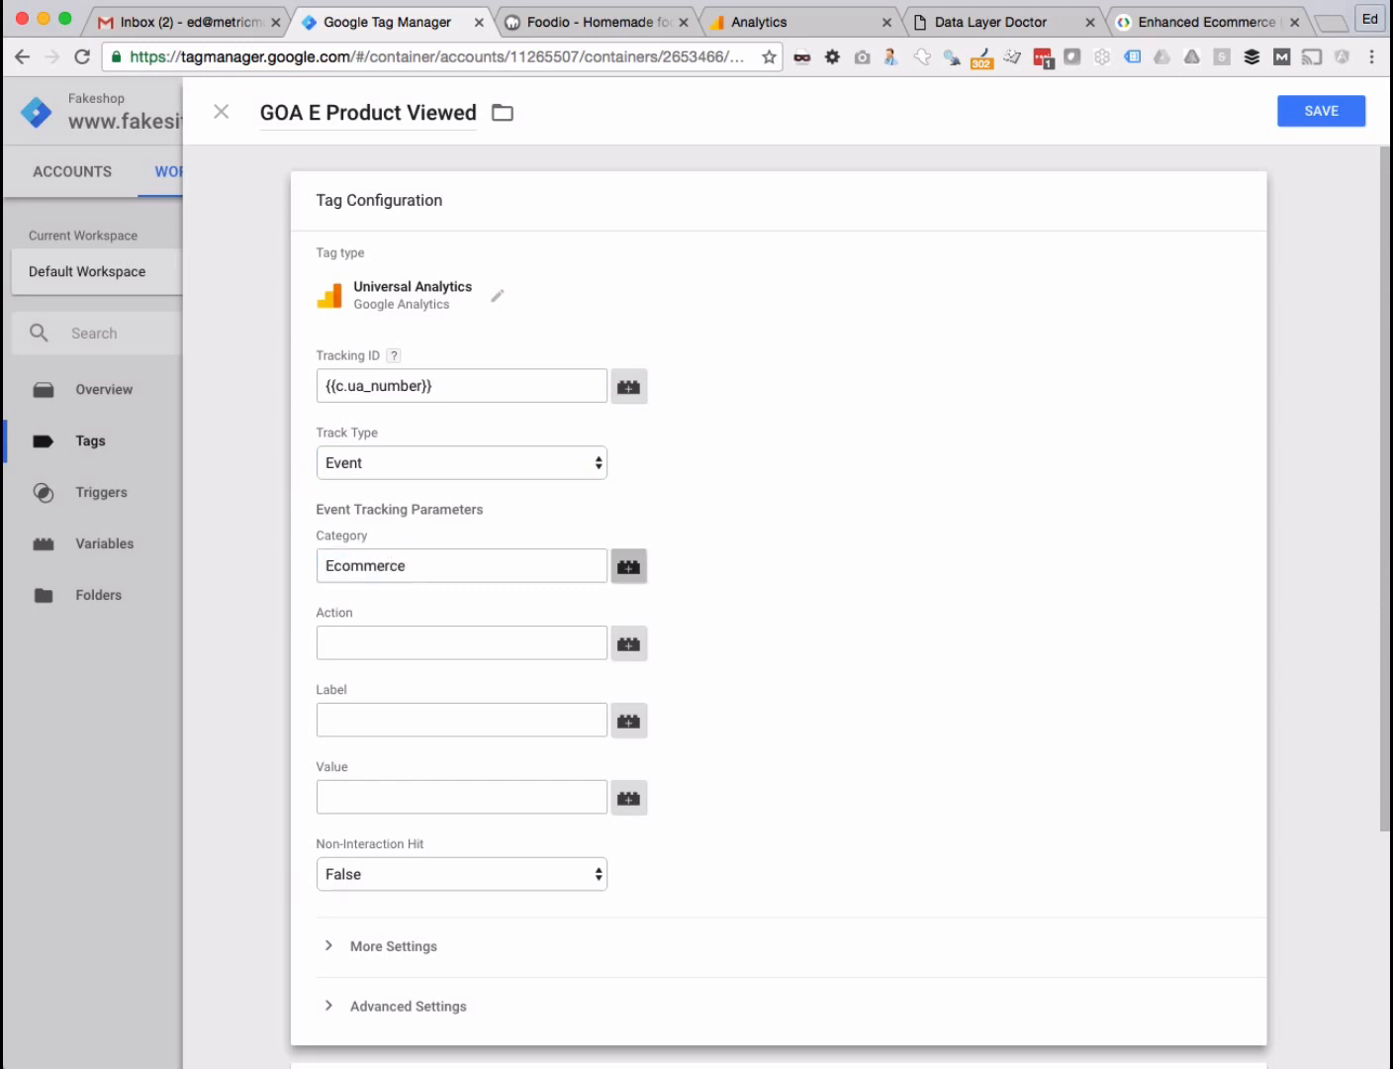
- Set the event action to Product Viewed and the label to the {{dl.product.name}} variable
scroll(404, 628, "down", 1)
left_click(364, 550)
left_click(359, 634)
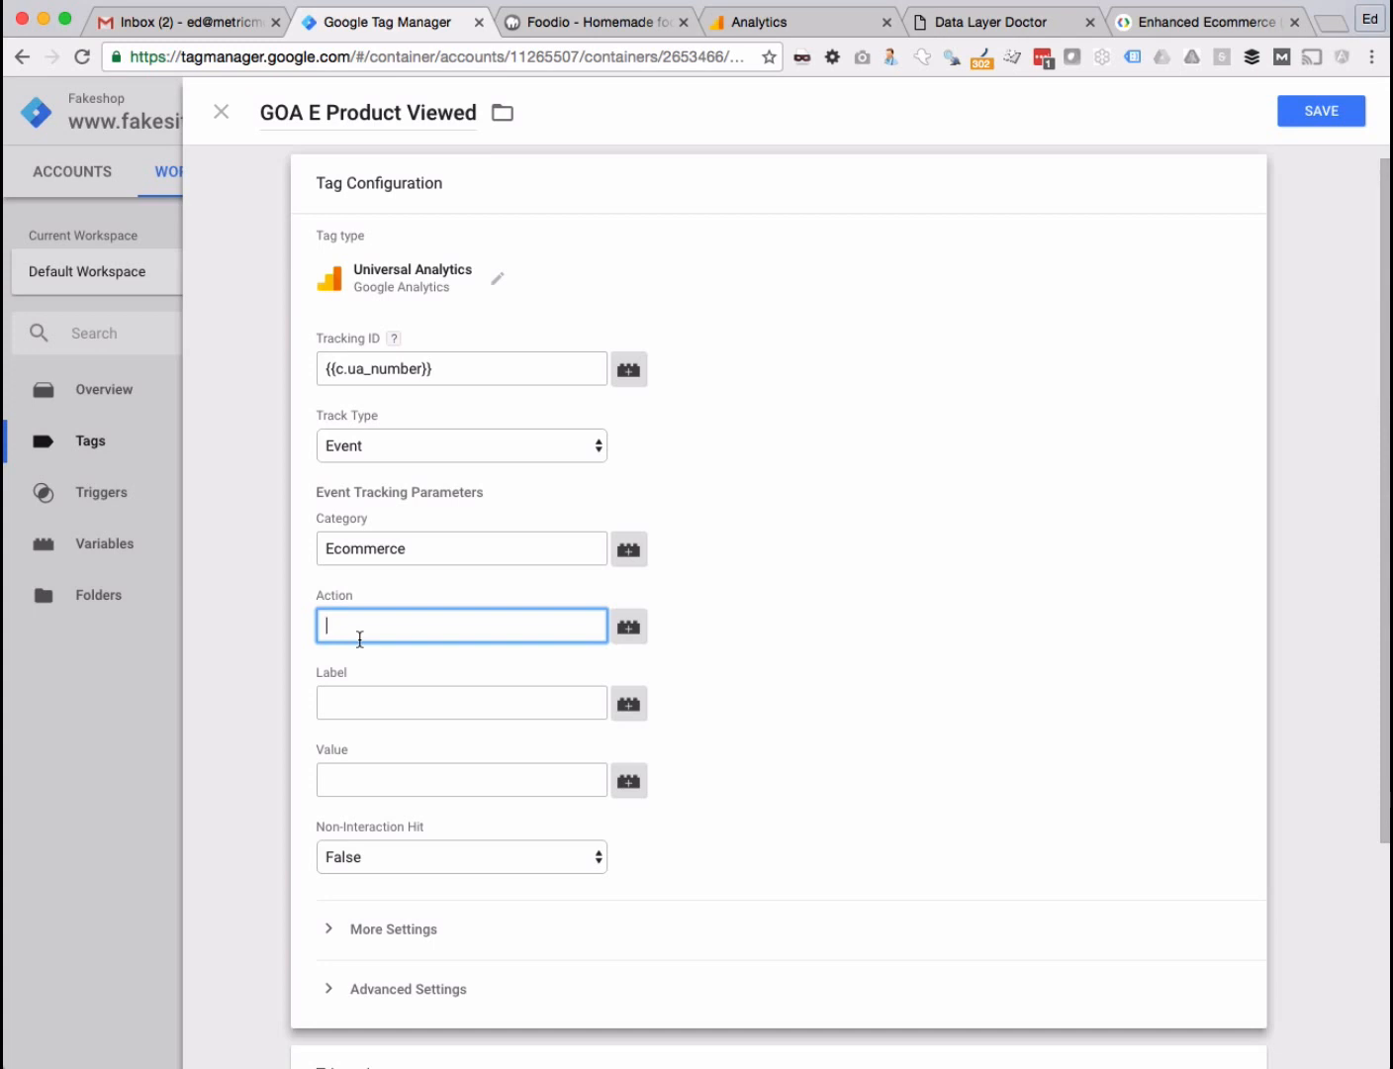
type("Product Viewe")
key("Tab")
key("Tab")
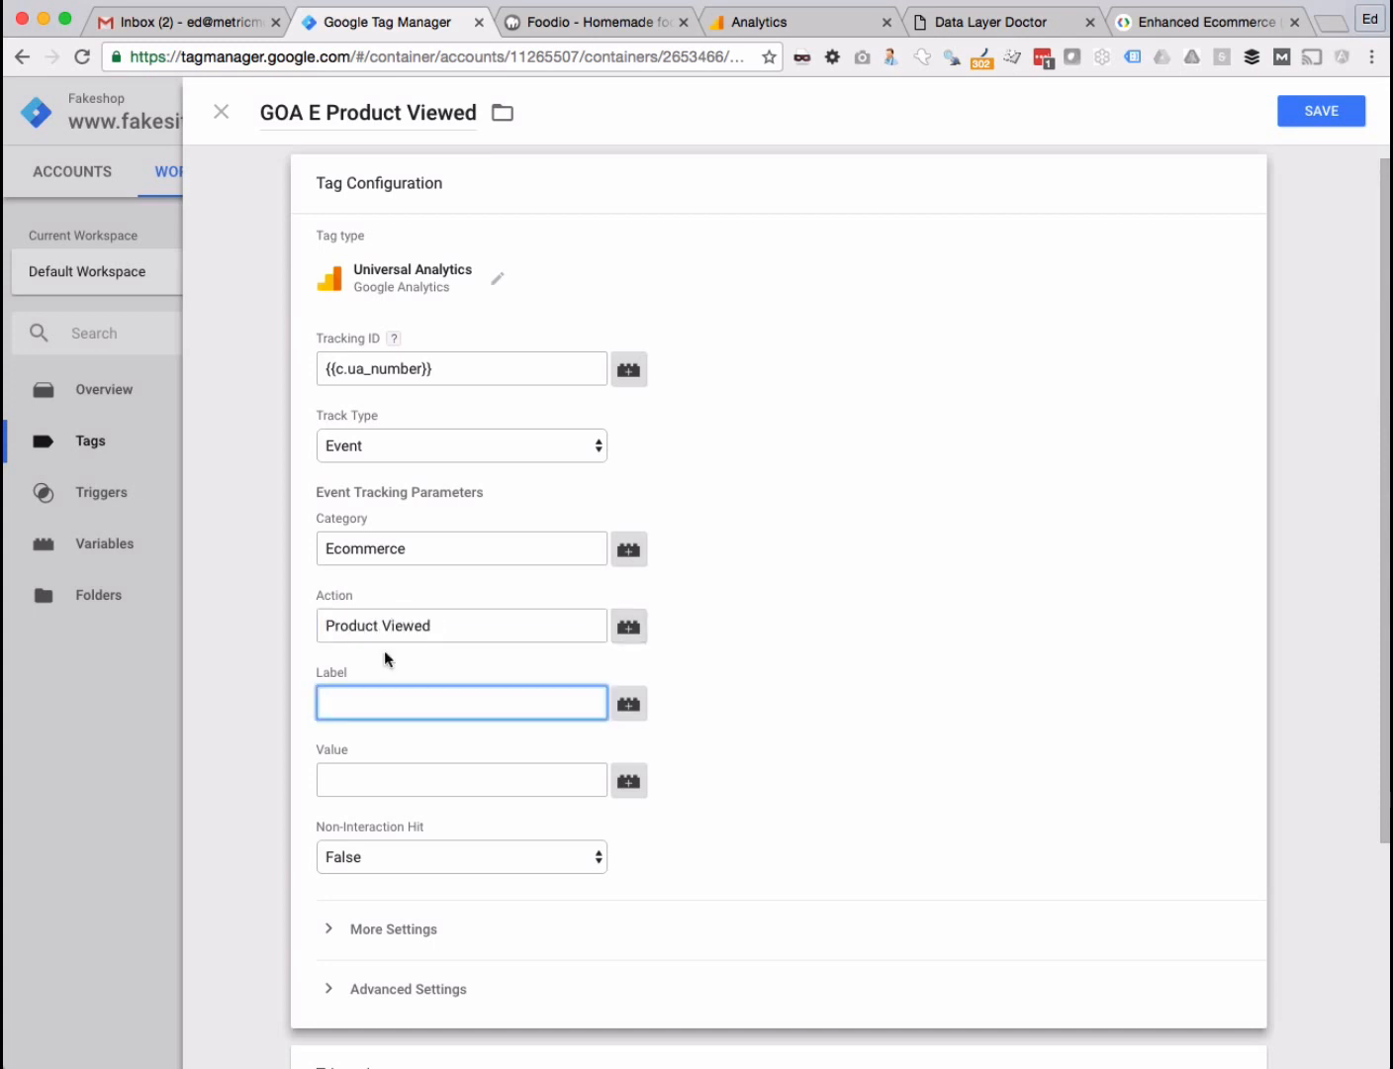
left_click(627, 703)
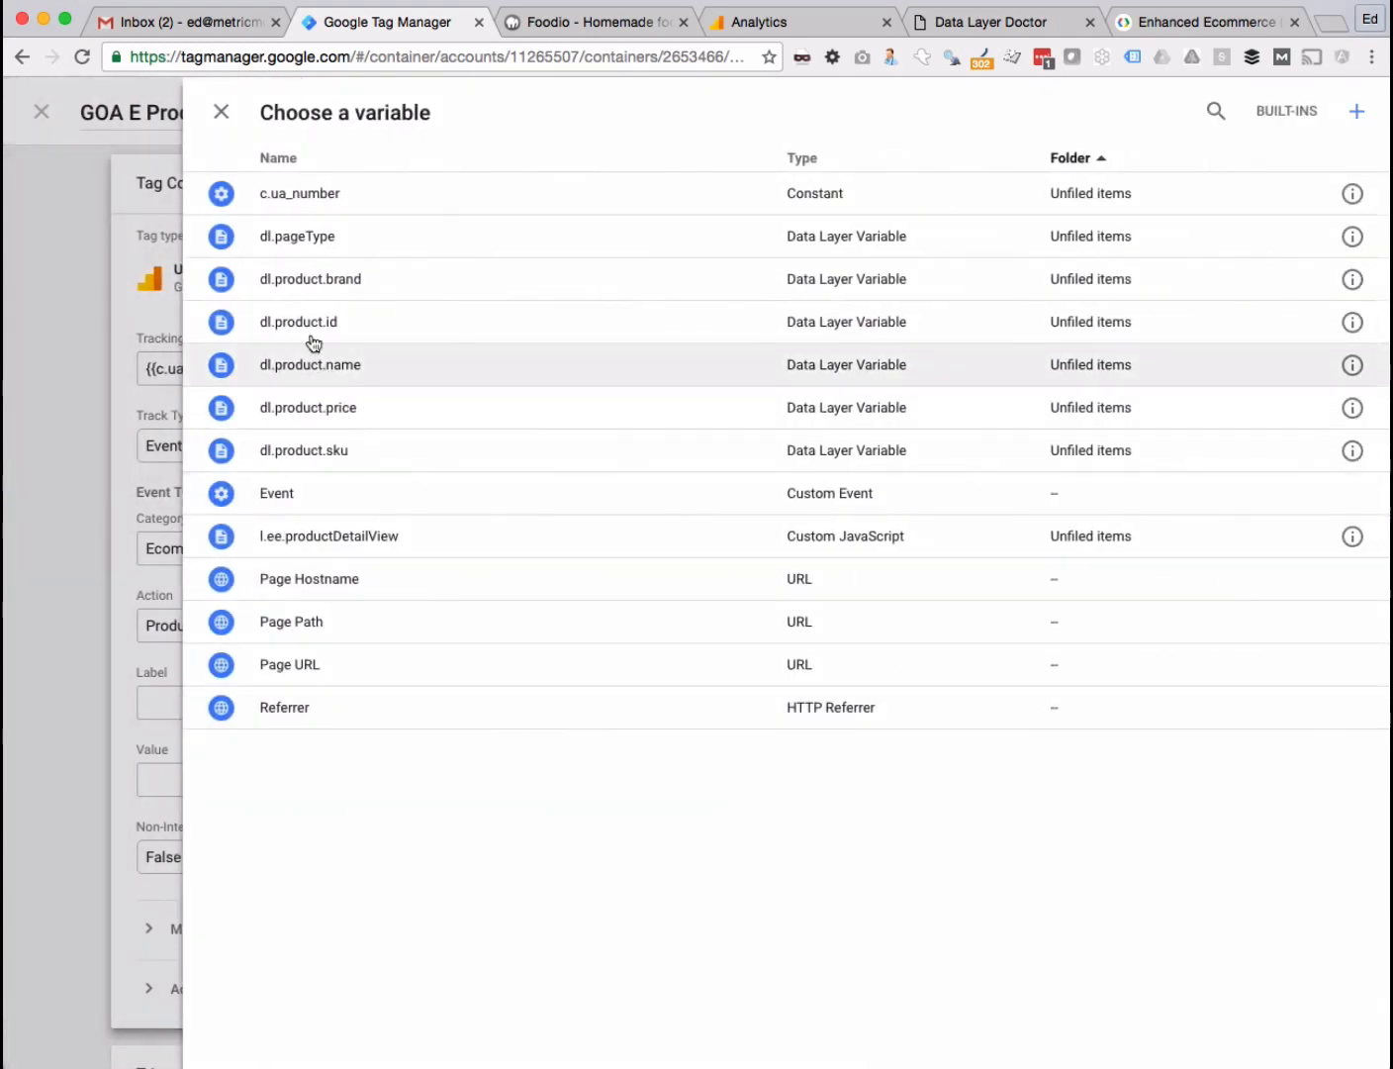
left_click(321, 369)
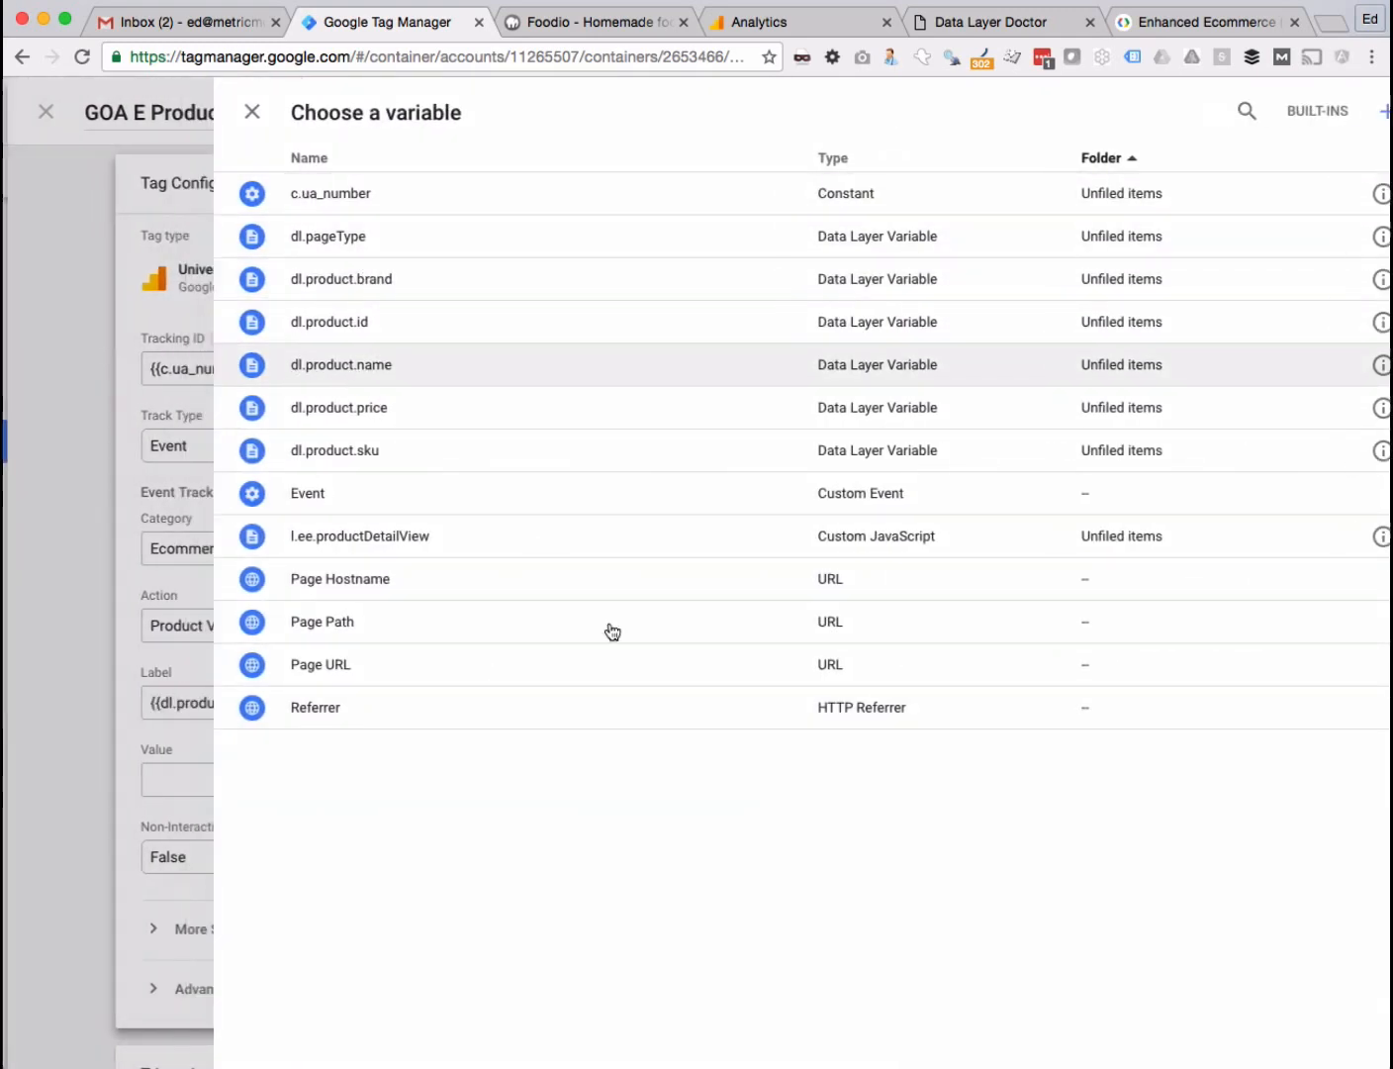
scroll(691, 824, "down", 2)
left_click(502, 669)
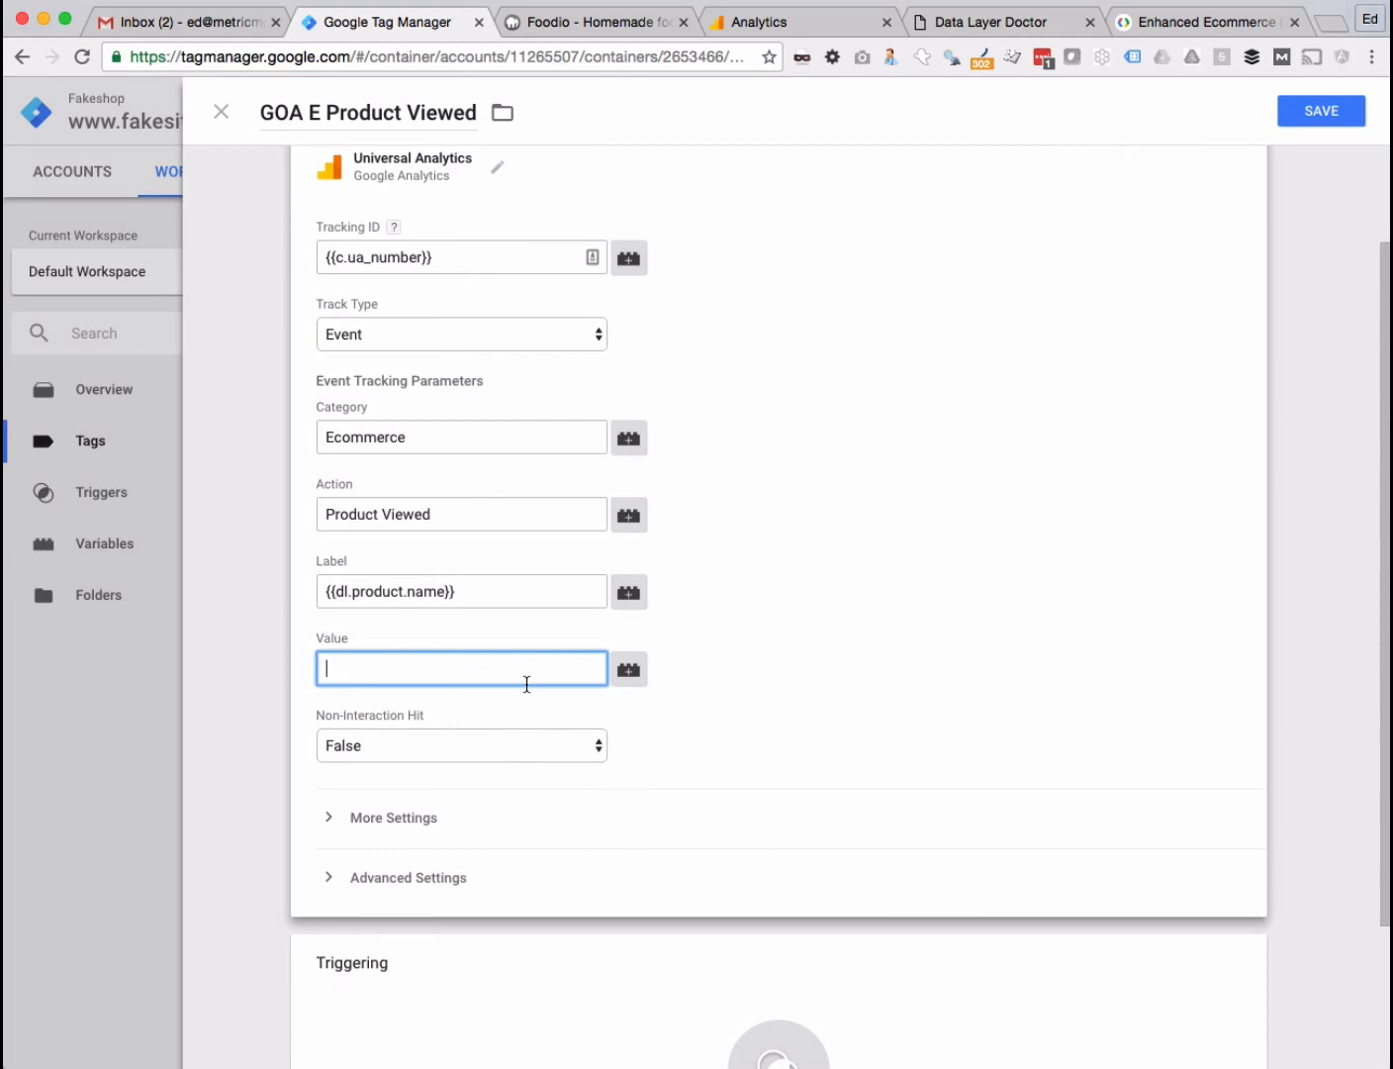
left_click(629, 669)
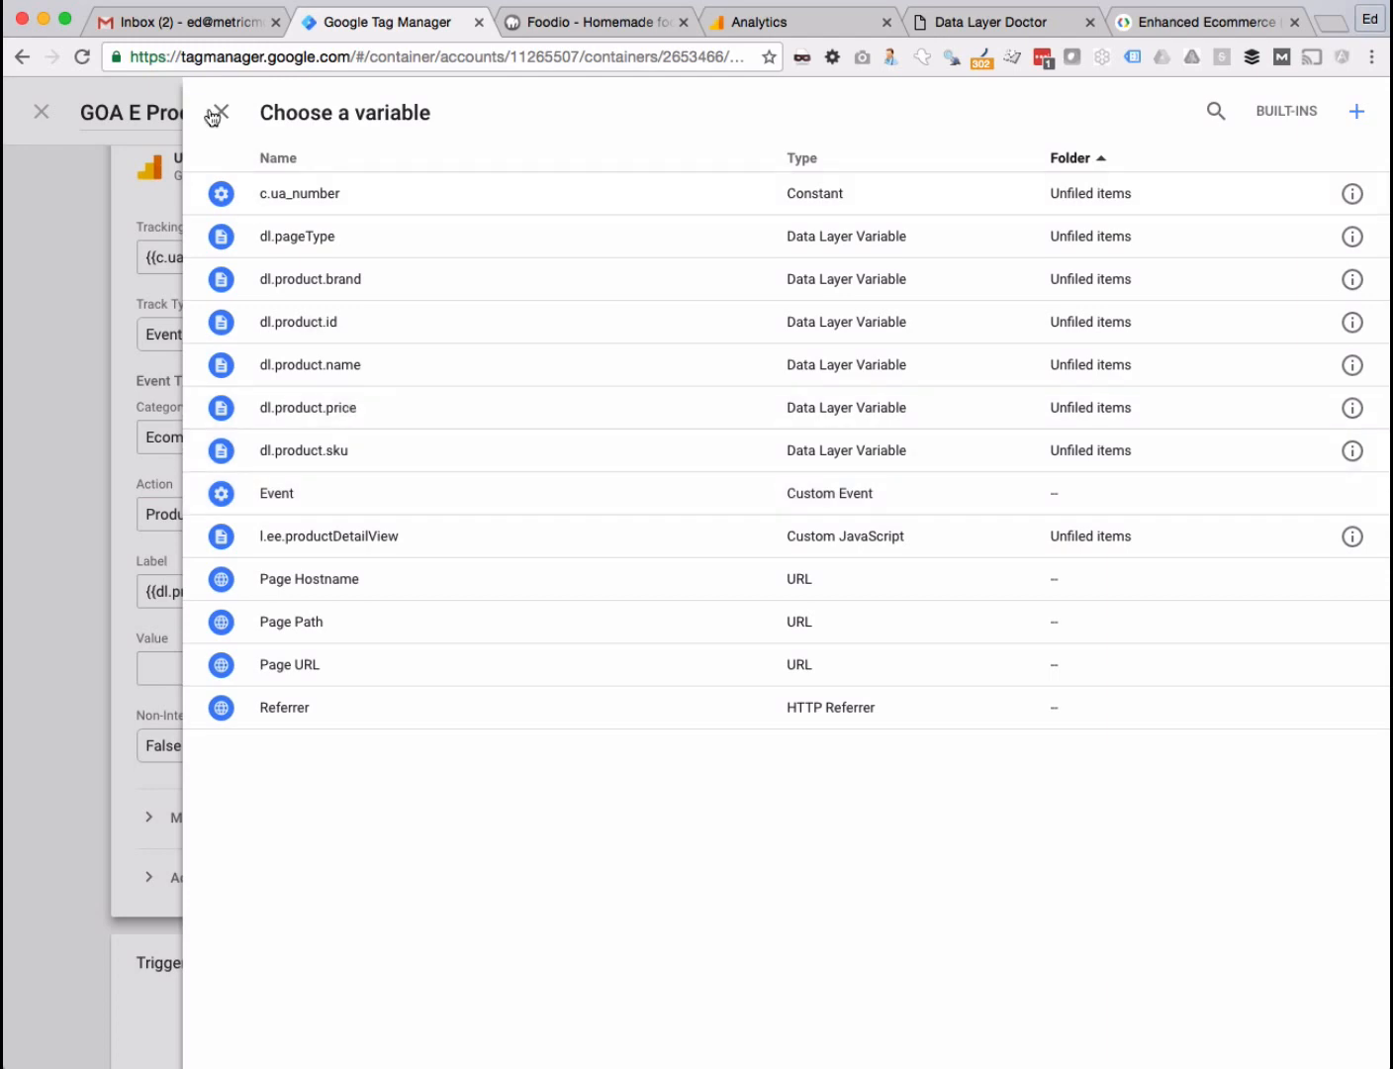
left_click(220, 114)
left_click(409, 667)
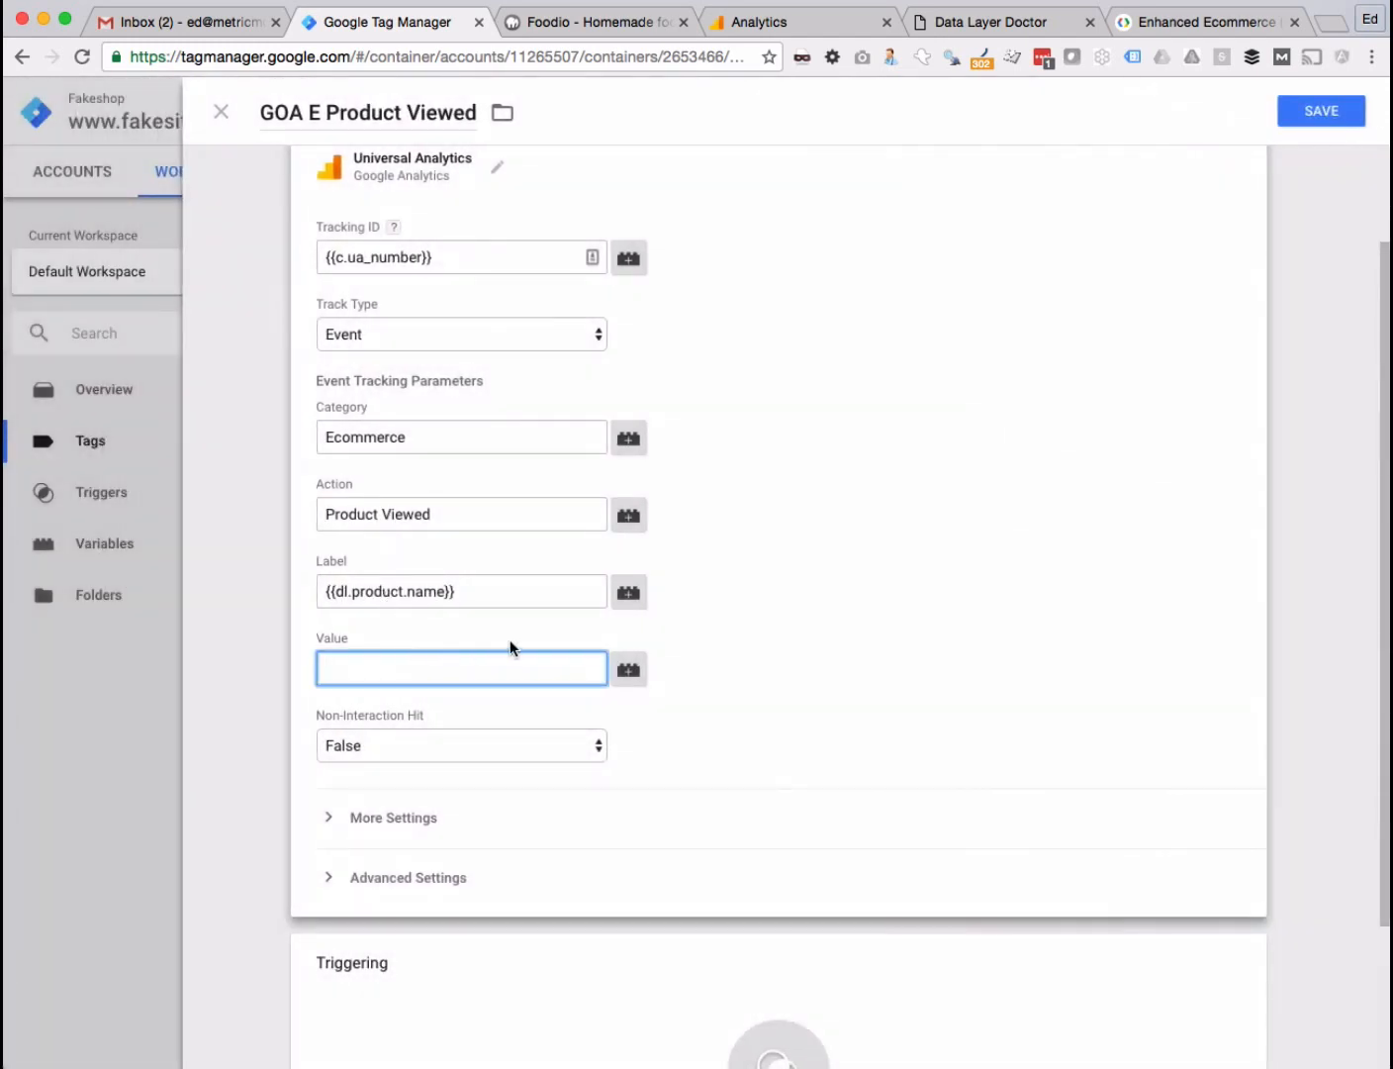
left_click(629, 669)
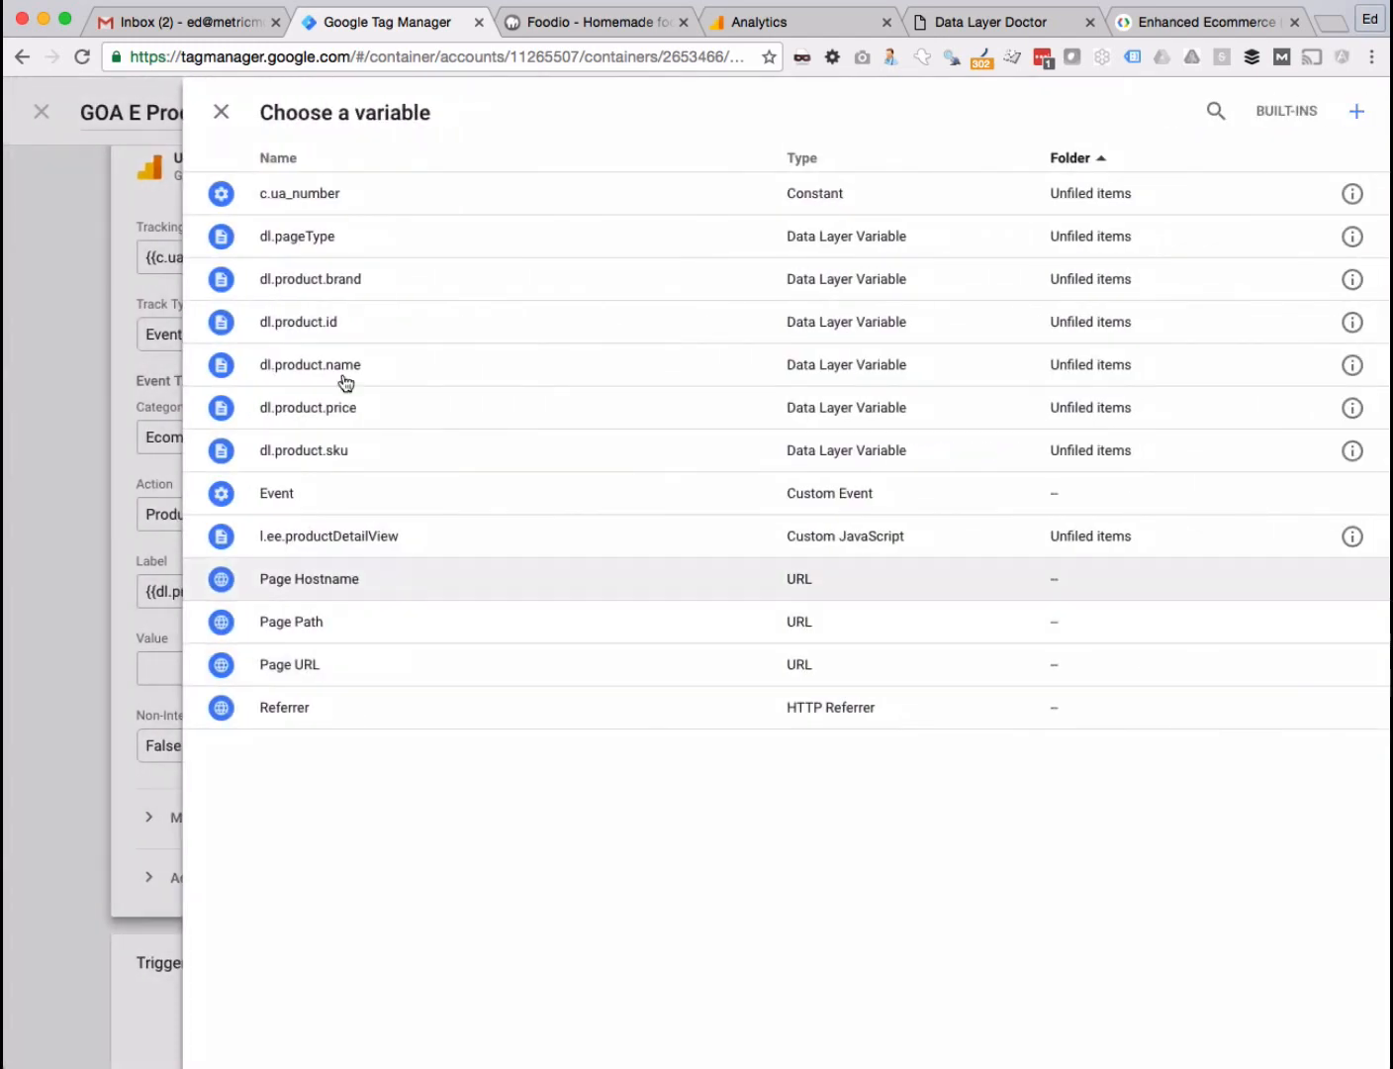
left_click(220, 112)
left_click(408, 670)
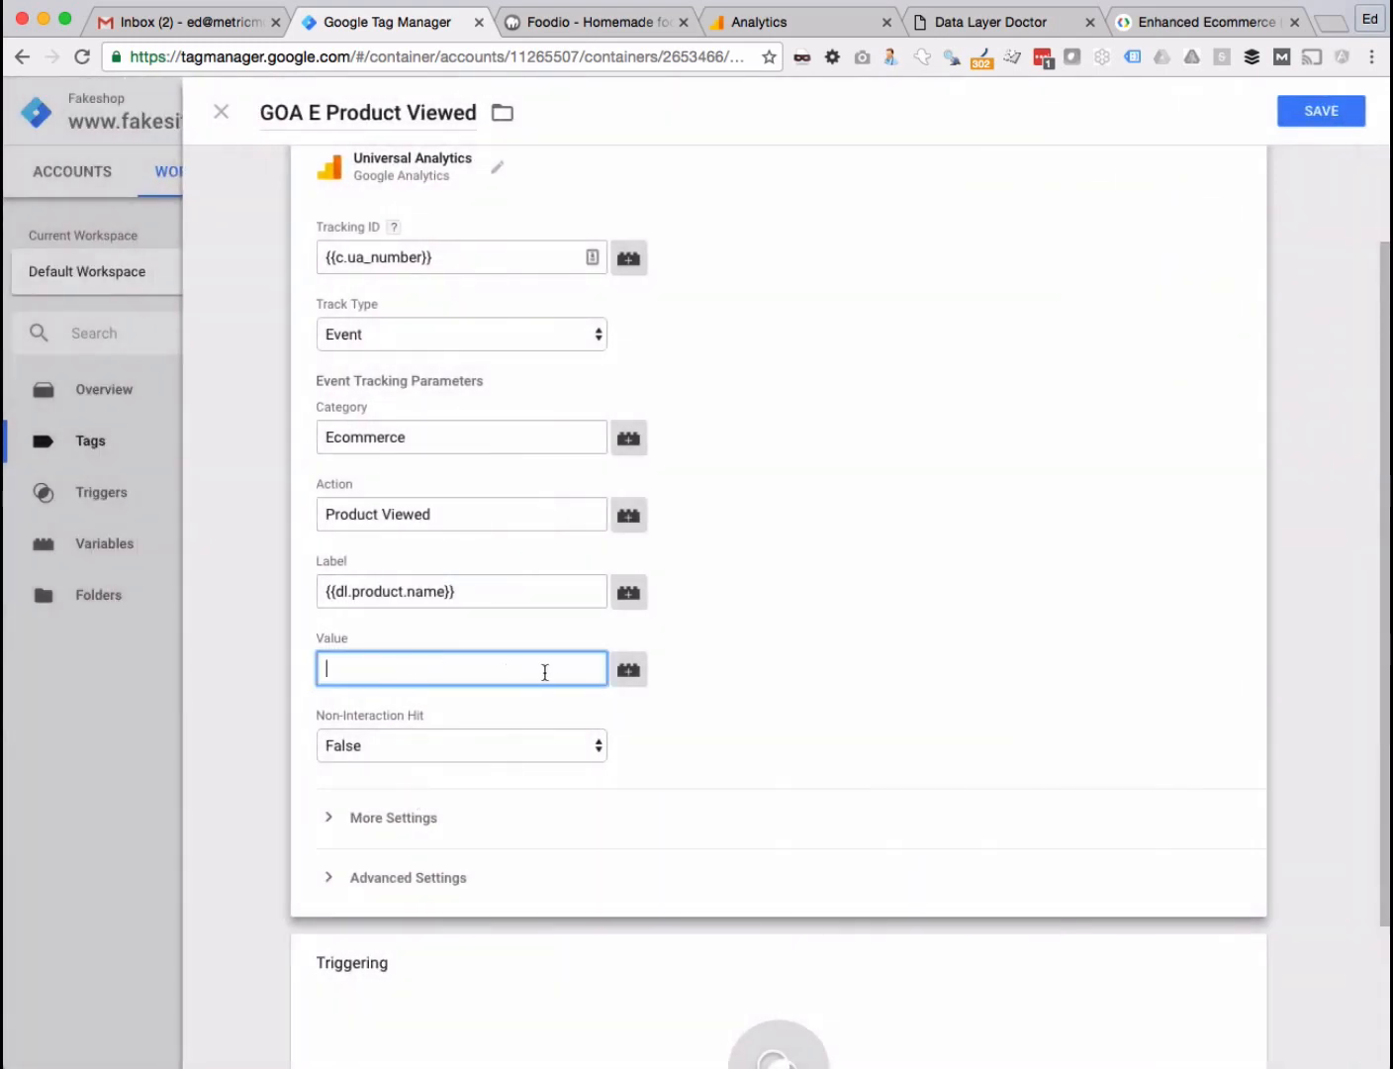
left_click(708, 670)
- Set the tag's Non-Interaction Hit option to True
scroll(708, 669, "down", 2)
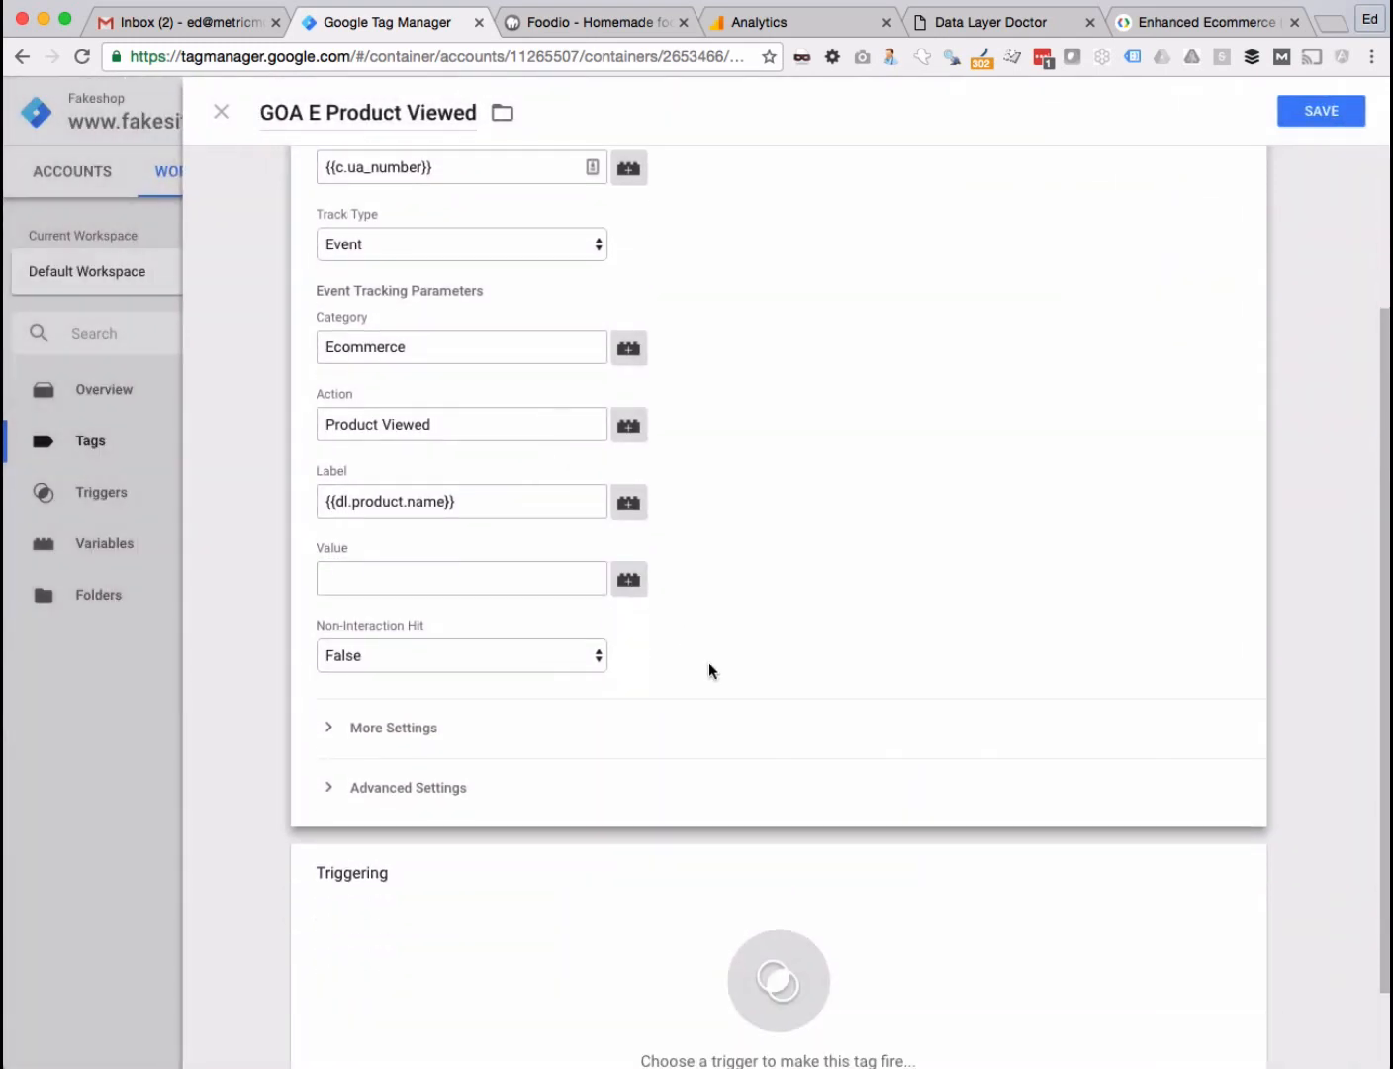
left_click(403, 657)
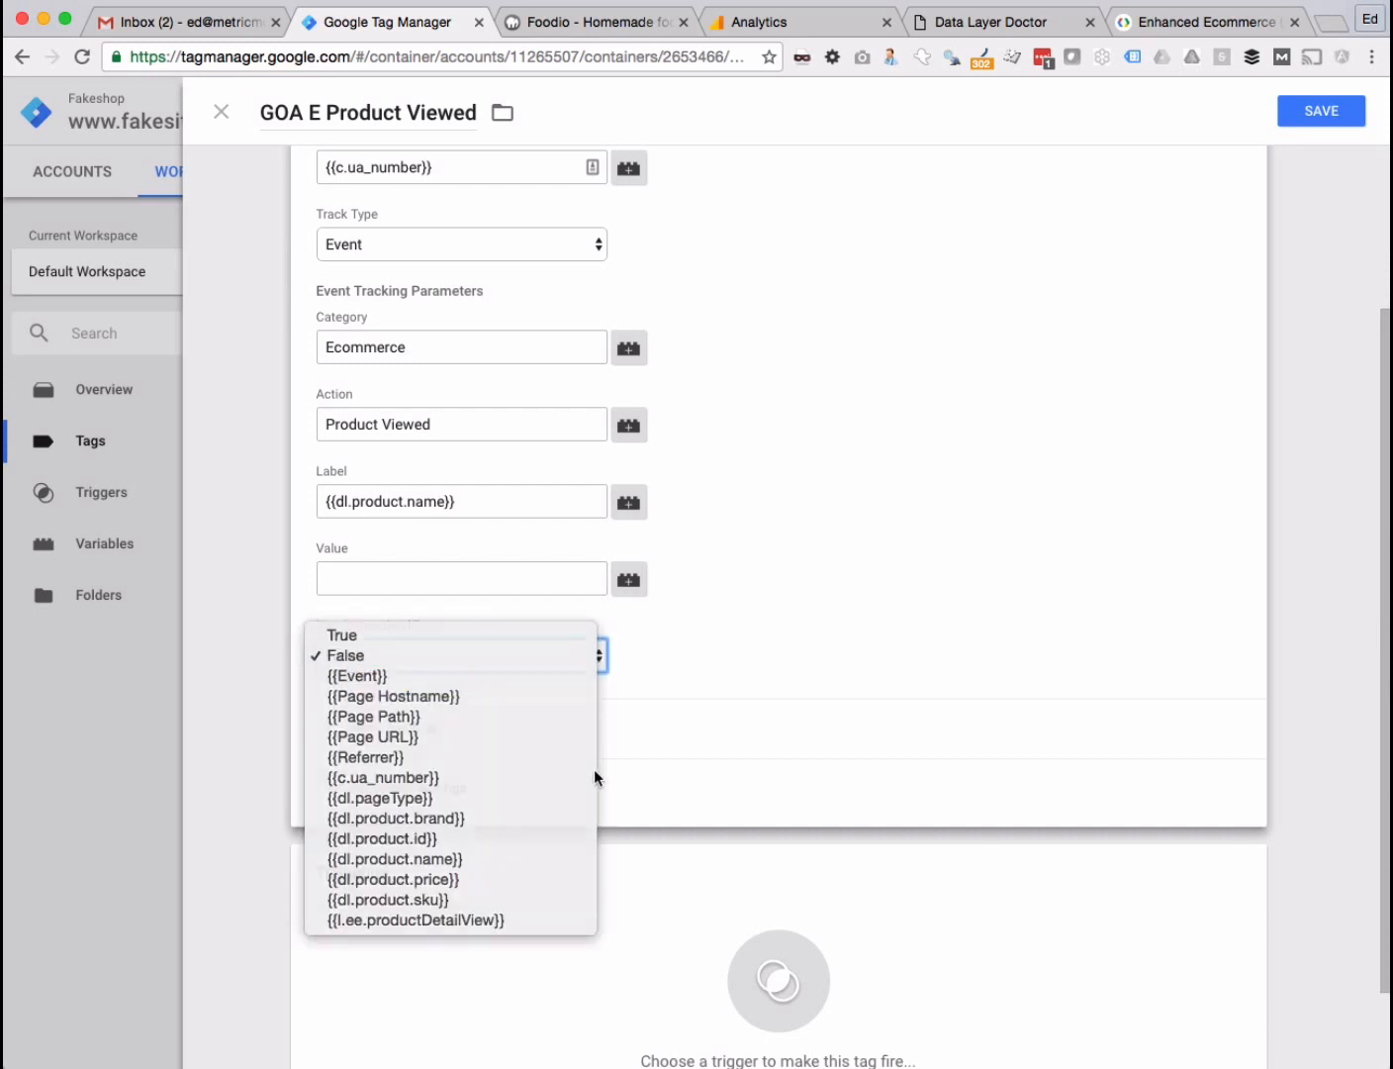
left_click(392, 639)
- Enable Enhanced Ecommerce features for the tag, reading the data from the {{l.ee.productDetailView}} variable
scroll(643, 663, "down", 1)
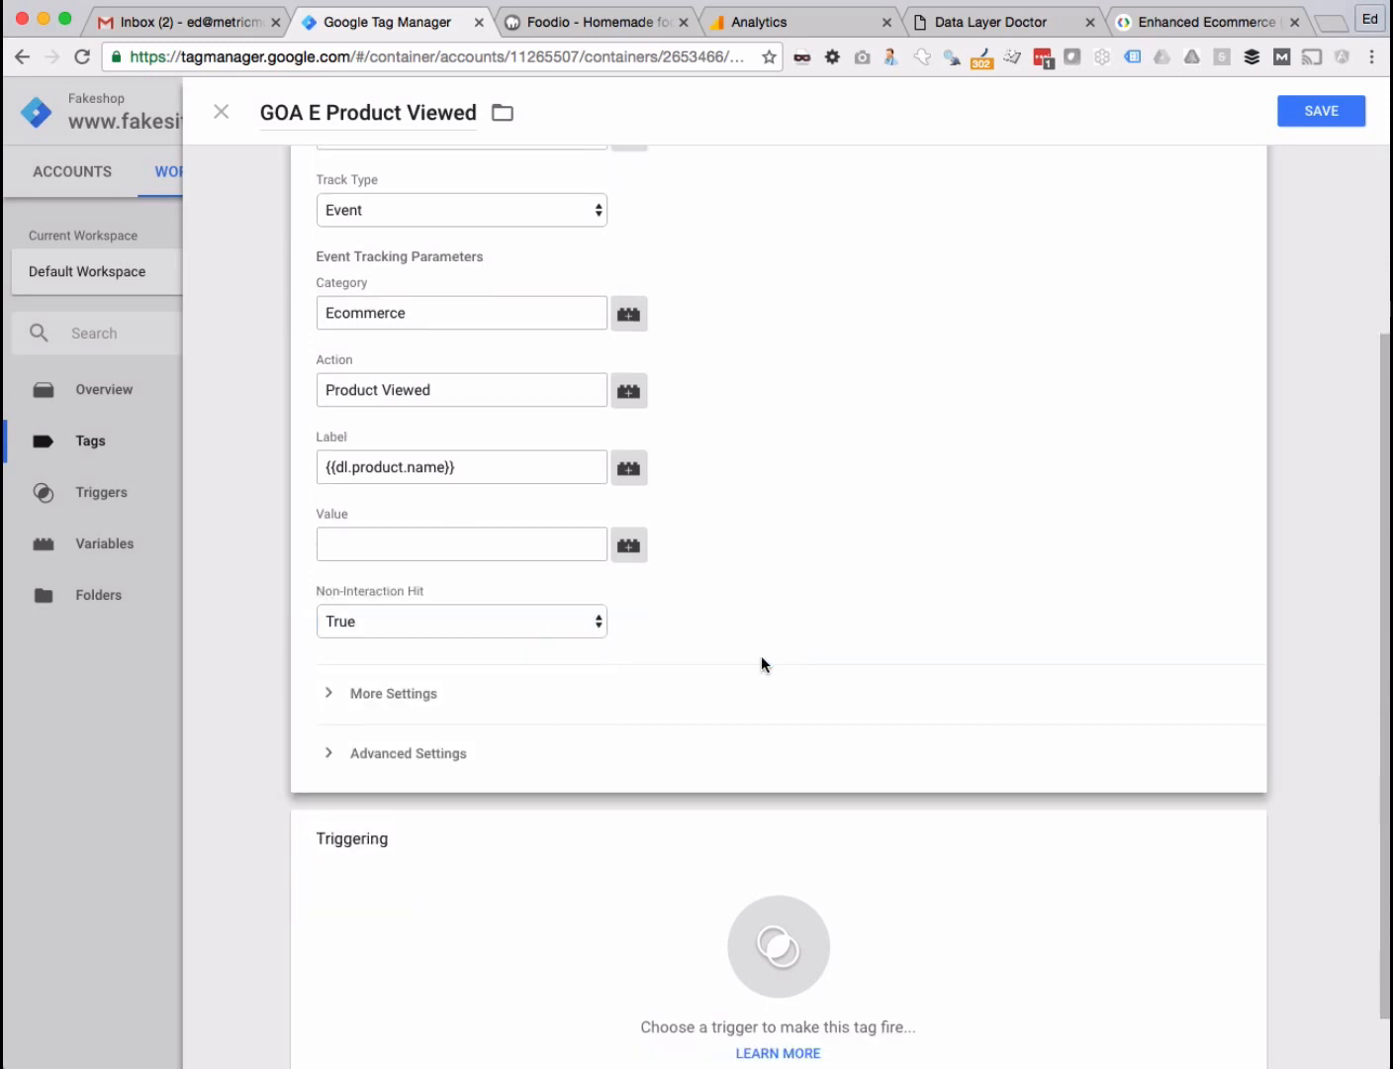
left_click(438, 695)
scroll(450, 695, "down", 5)
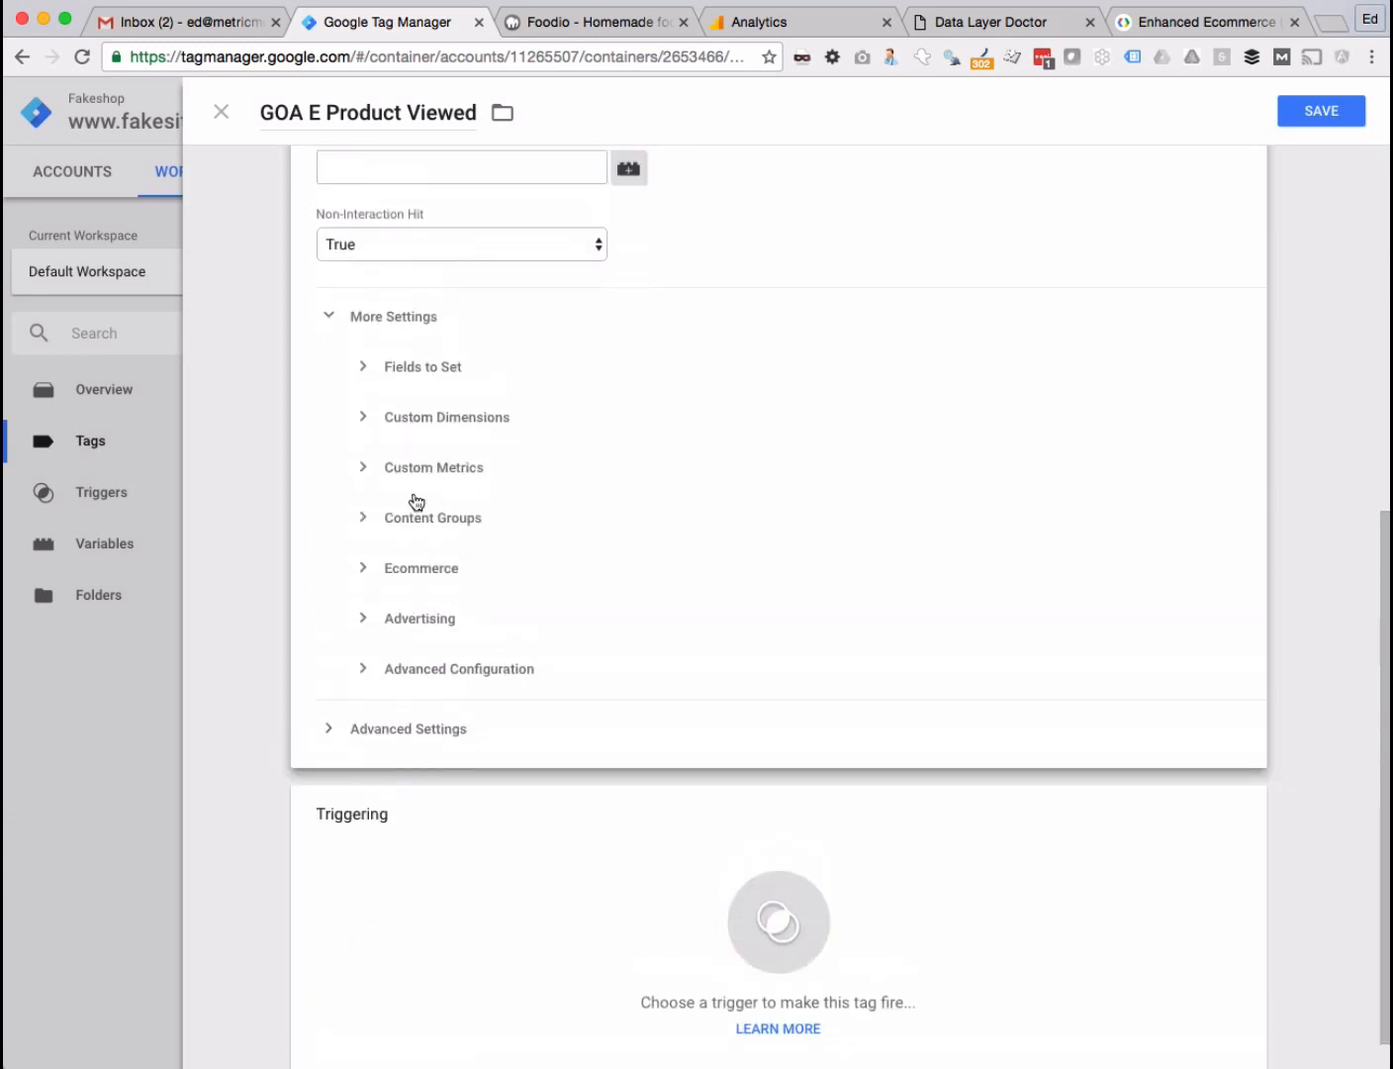
left_click(421, 569)
left_click(397, 602)
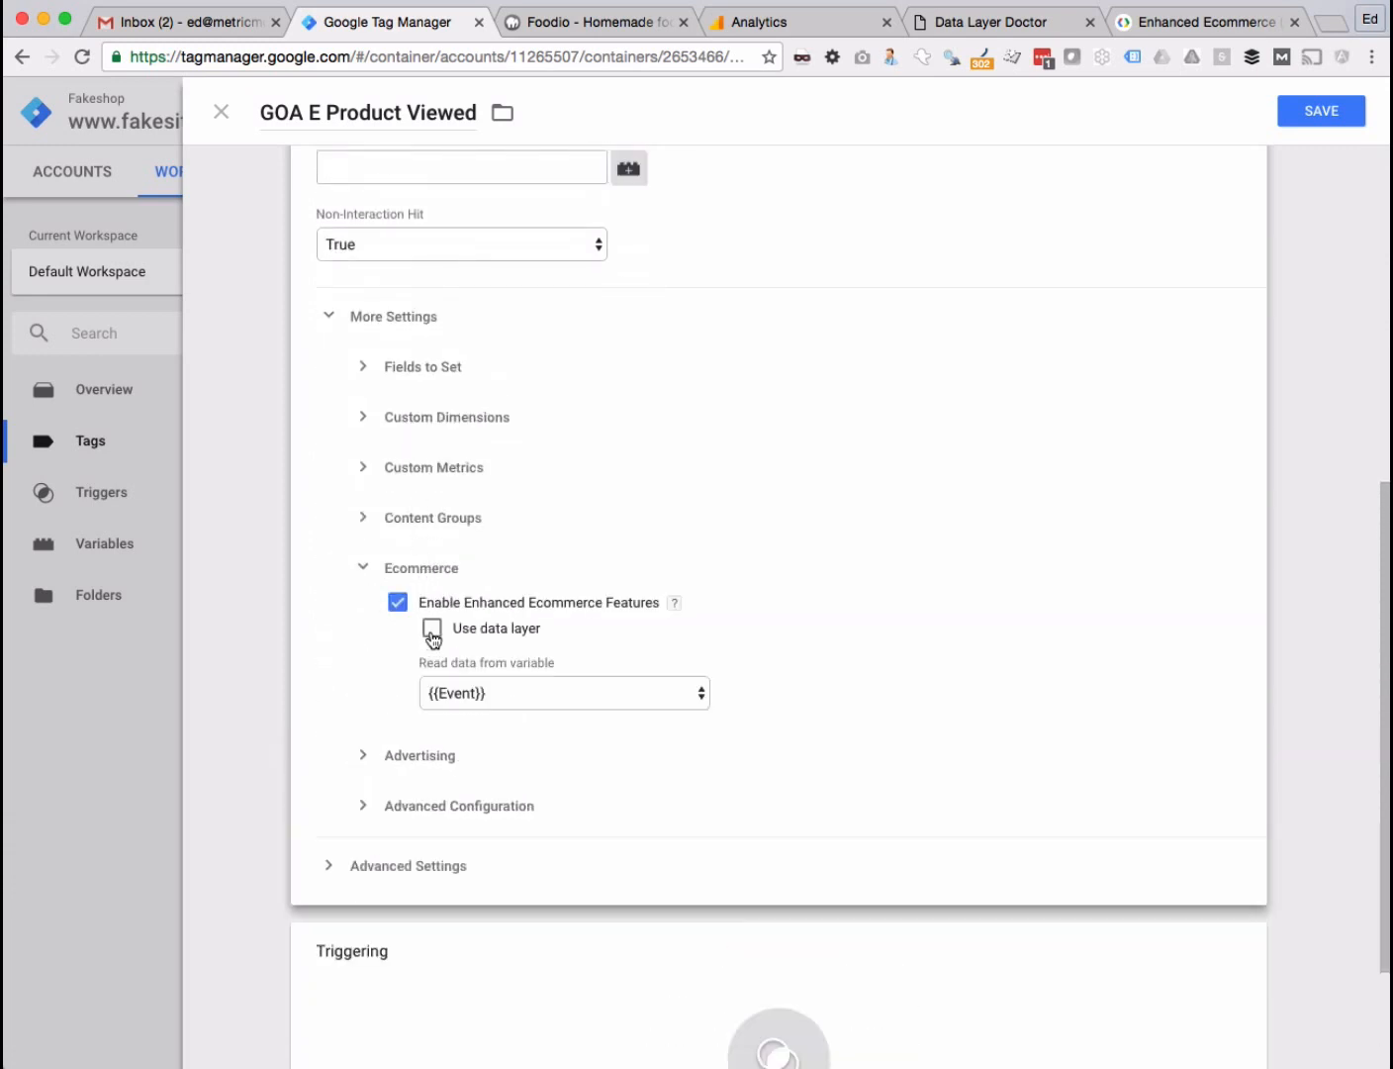
left_click(484, 692)
left_click(521, 937)
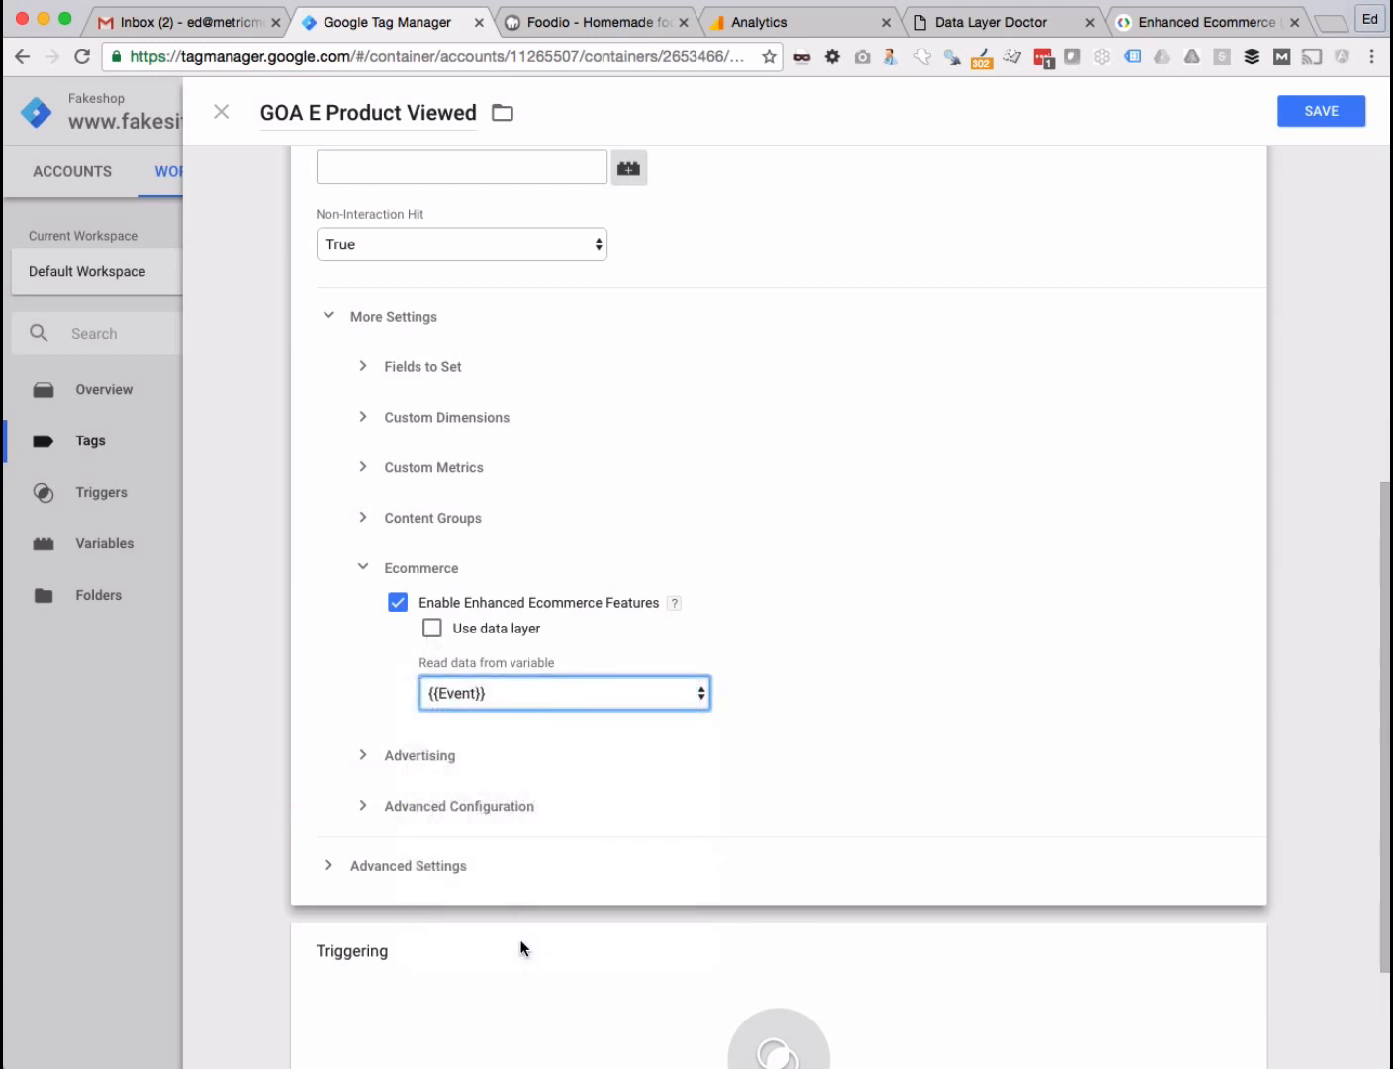
- Assign the P Product Viewed trigger to the GOA E Product Viewed tag and save the tag
scroll(217, 669, "down", 2)
scroll(217, 669, "down", 2)
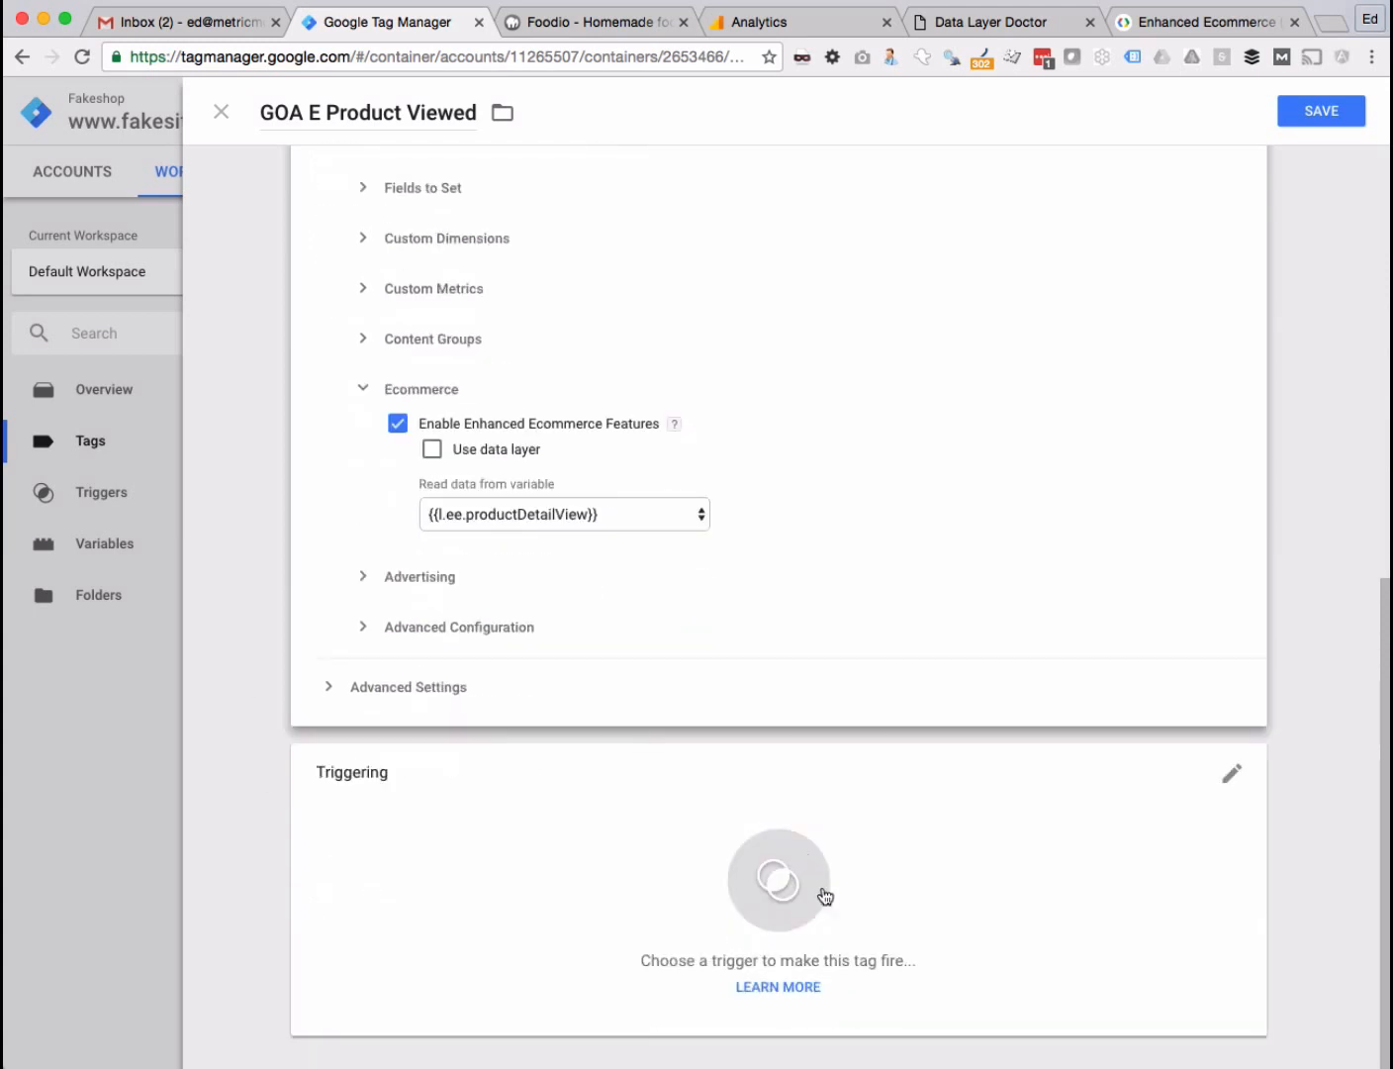
left_click(1232, 773)
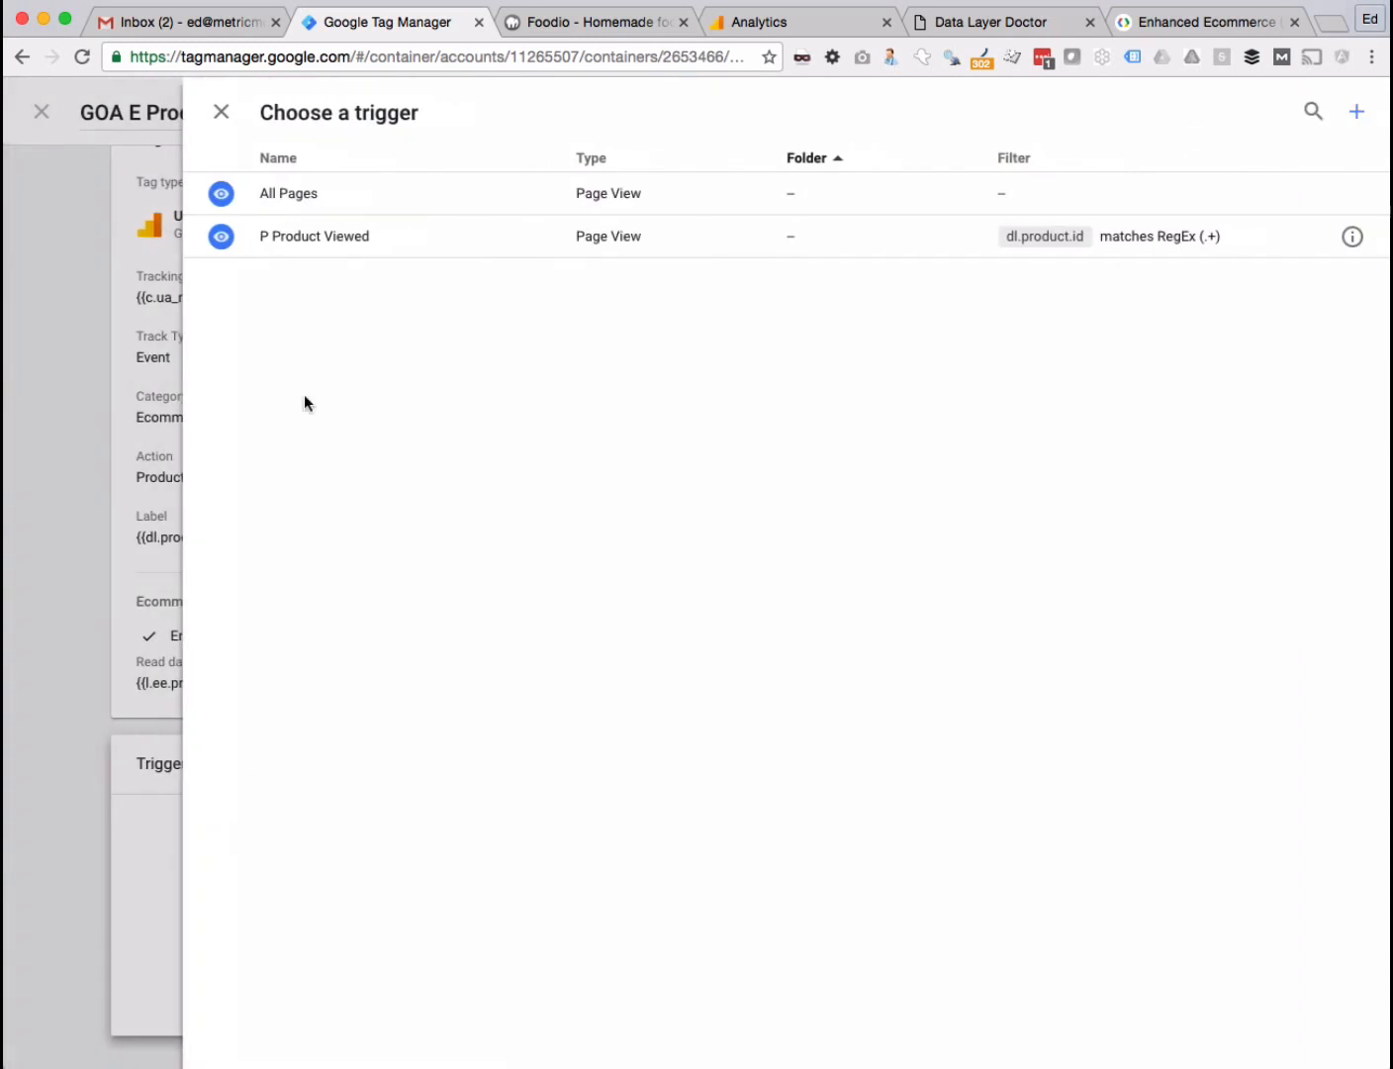
left_click(301, 240)
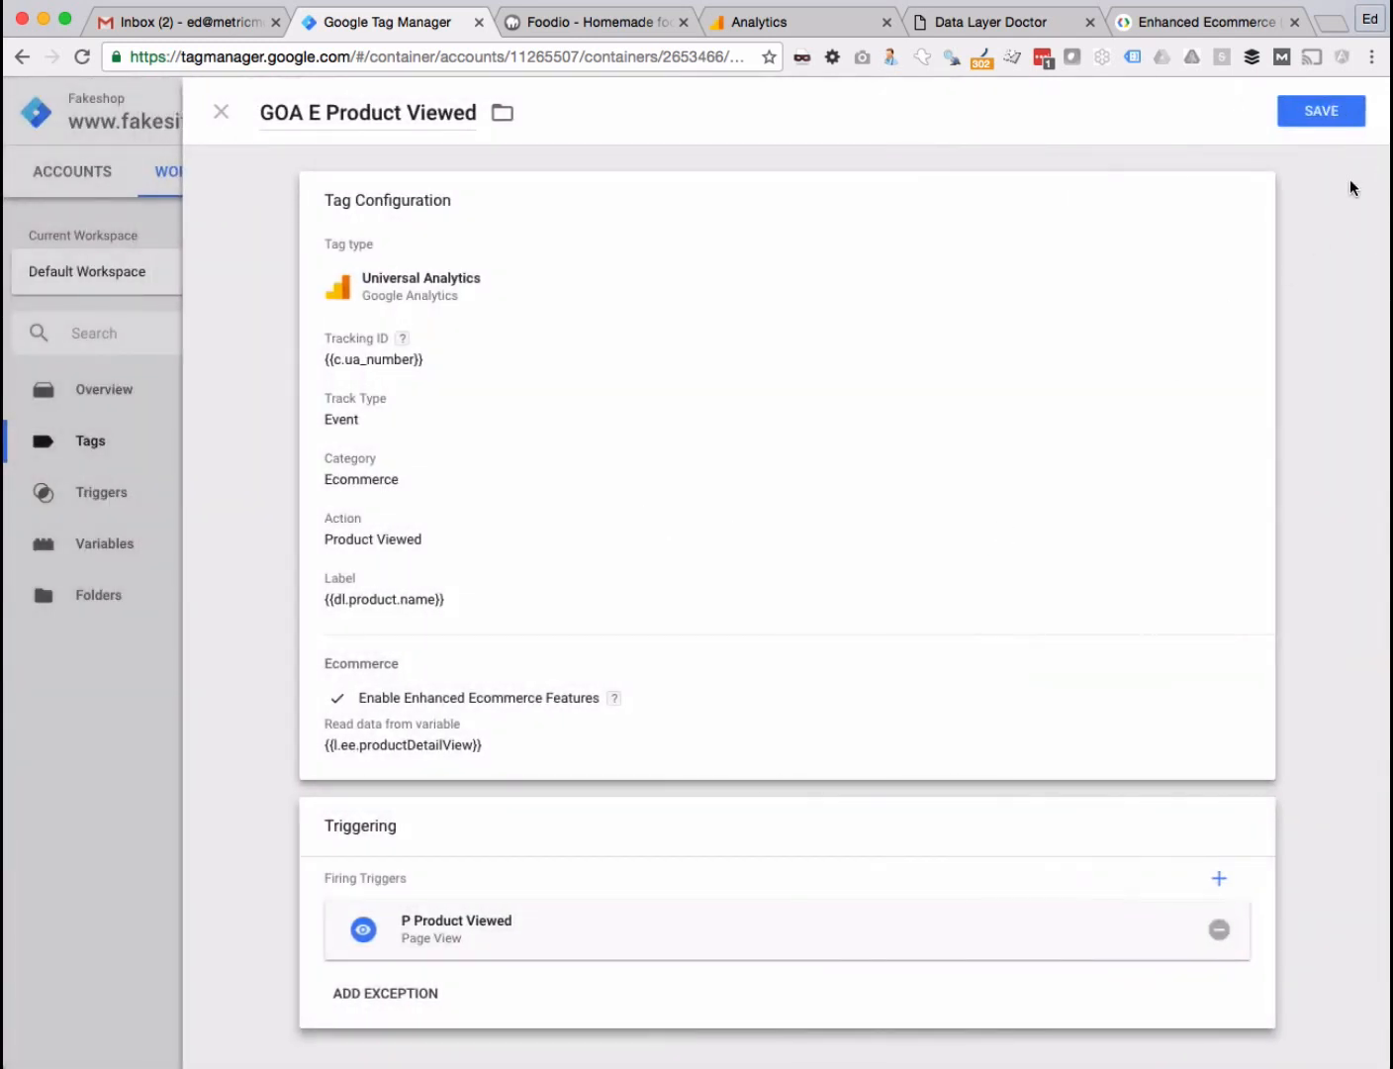
left_click(1314, 126)
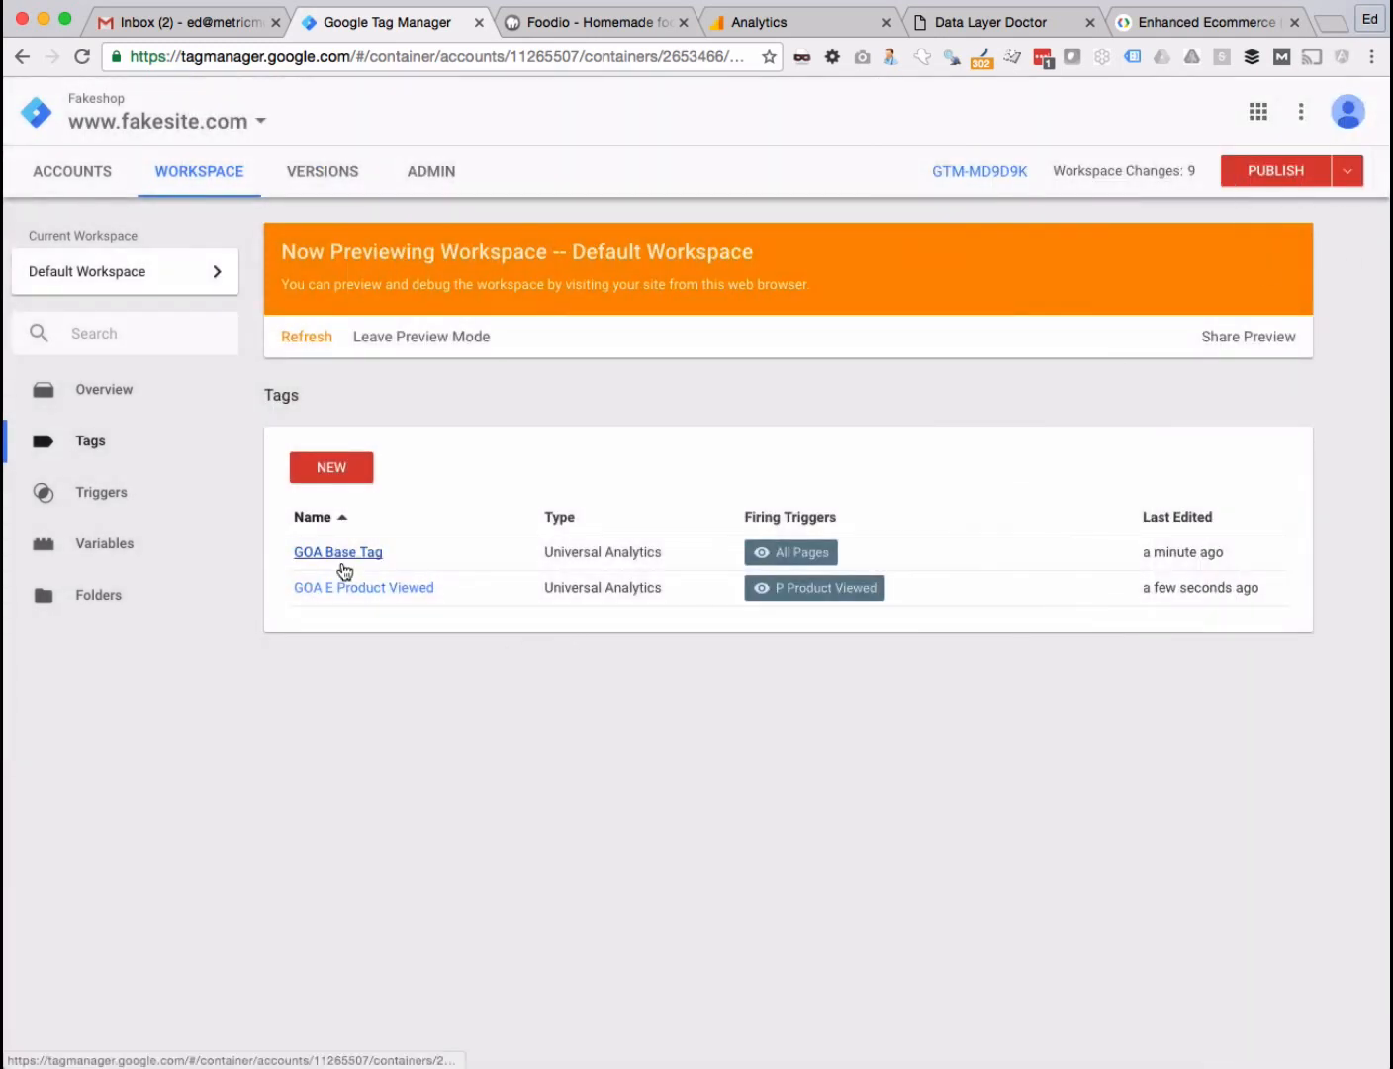
- Restart the workspace preview with the new tag and reload the Foodio product page
left_click(1346, 172)
left_click(1265, 356)
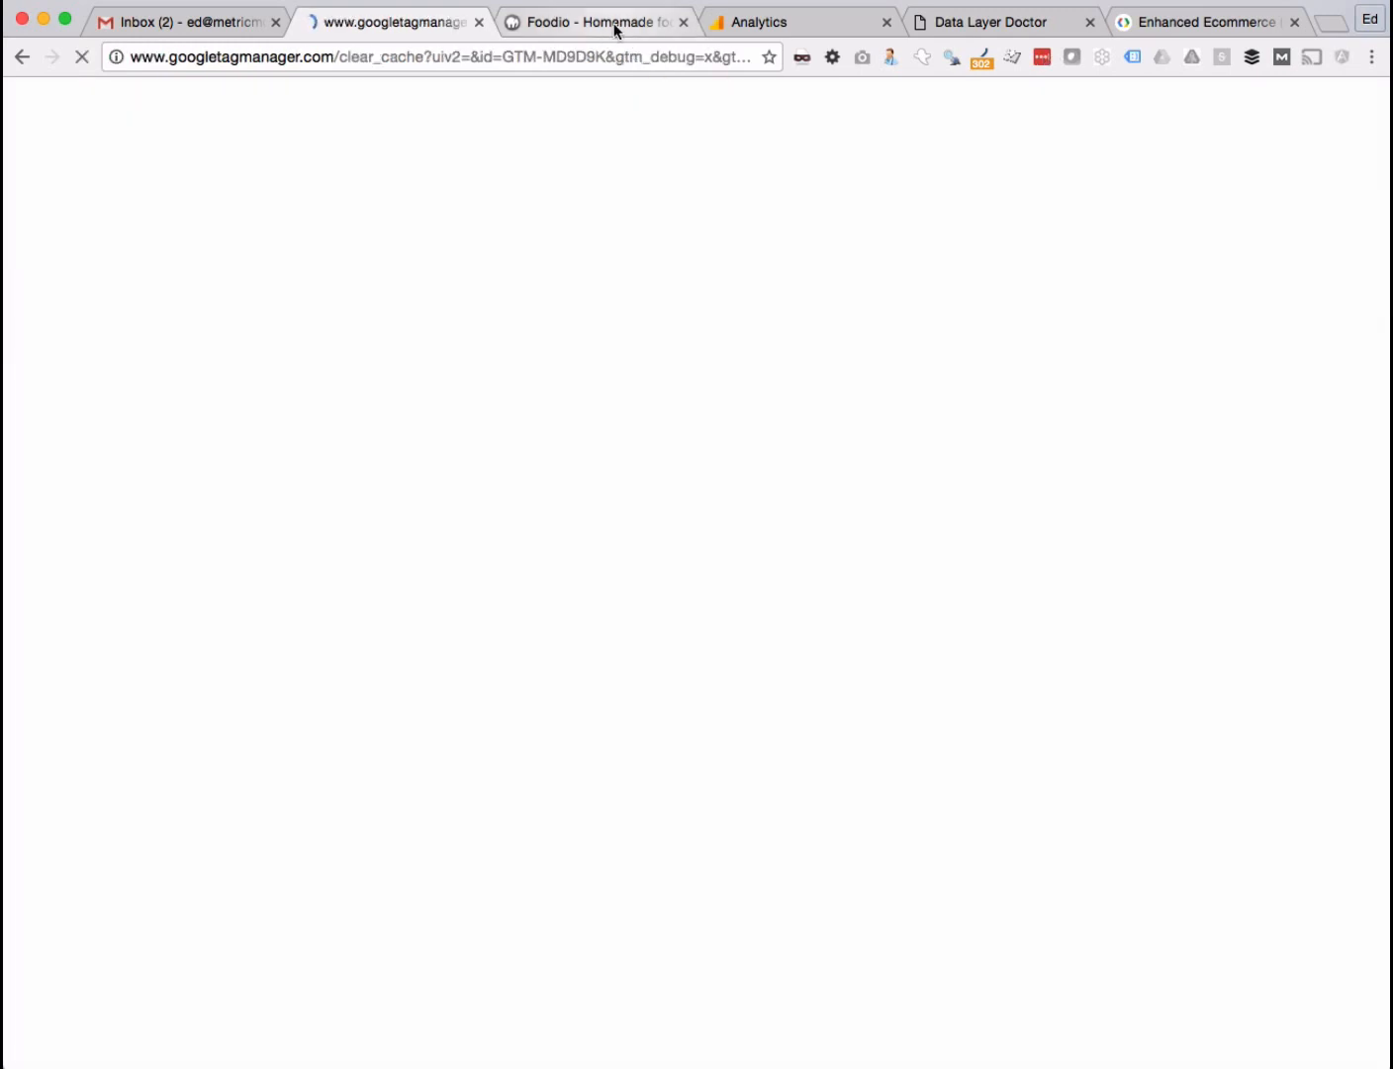
left_click(611, 22)
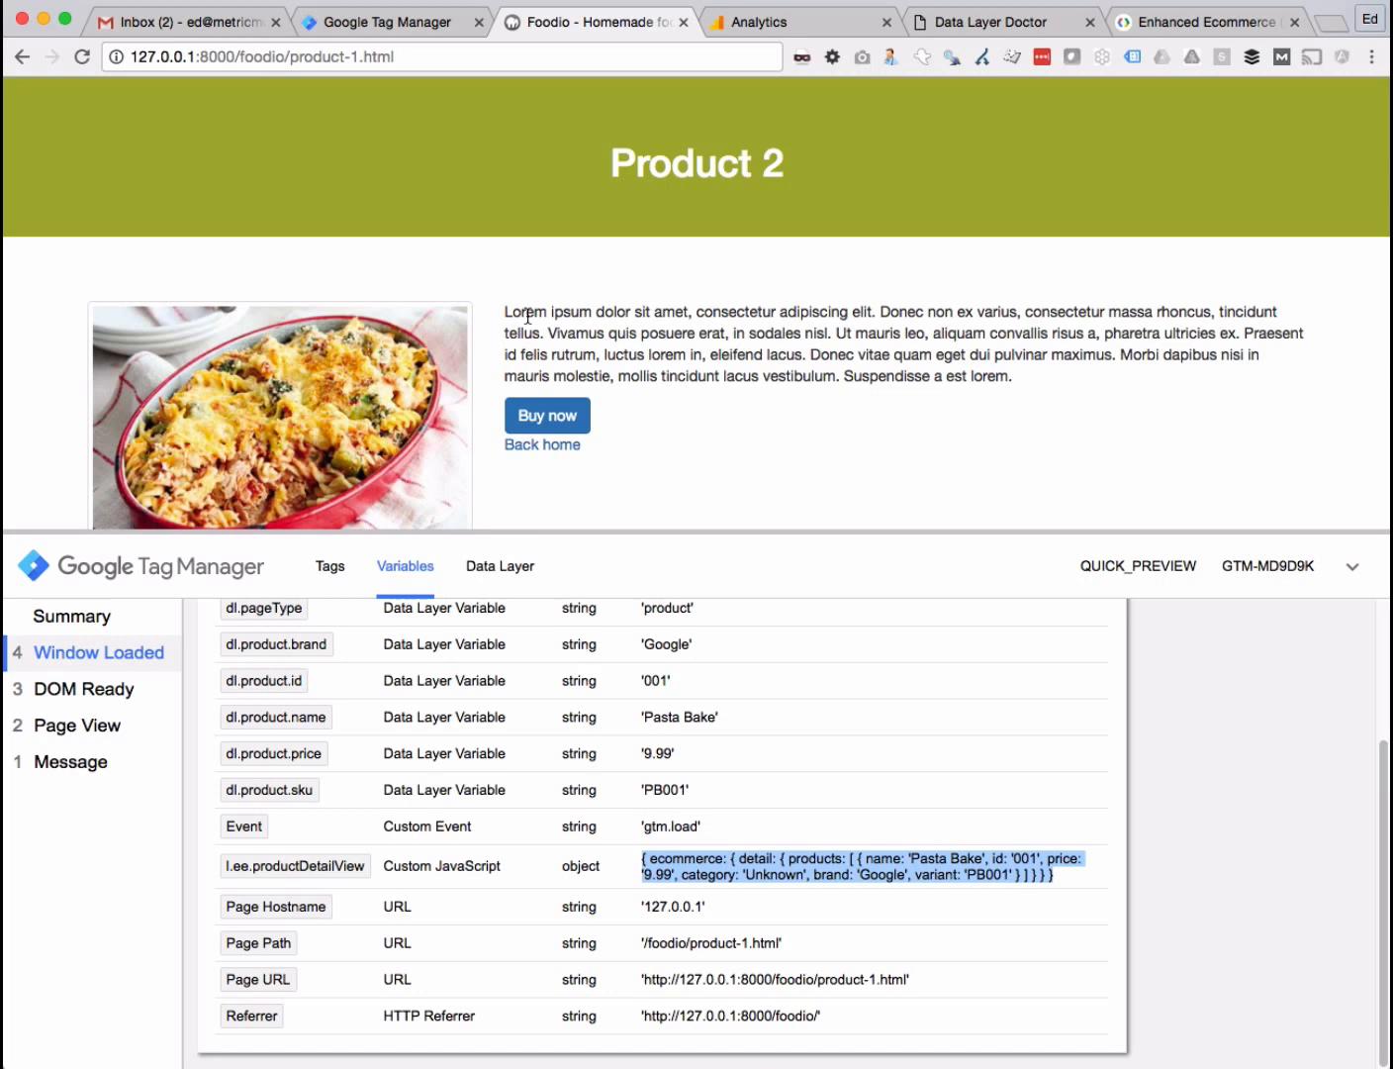
key("super+r")
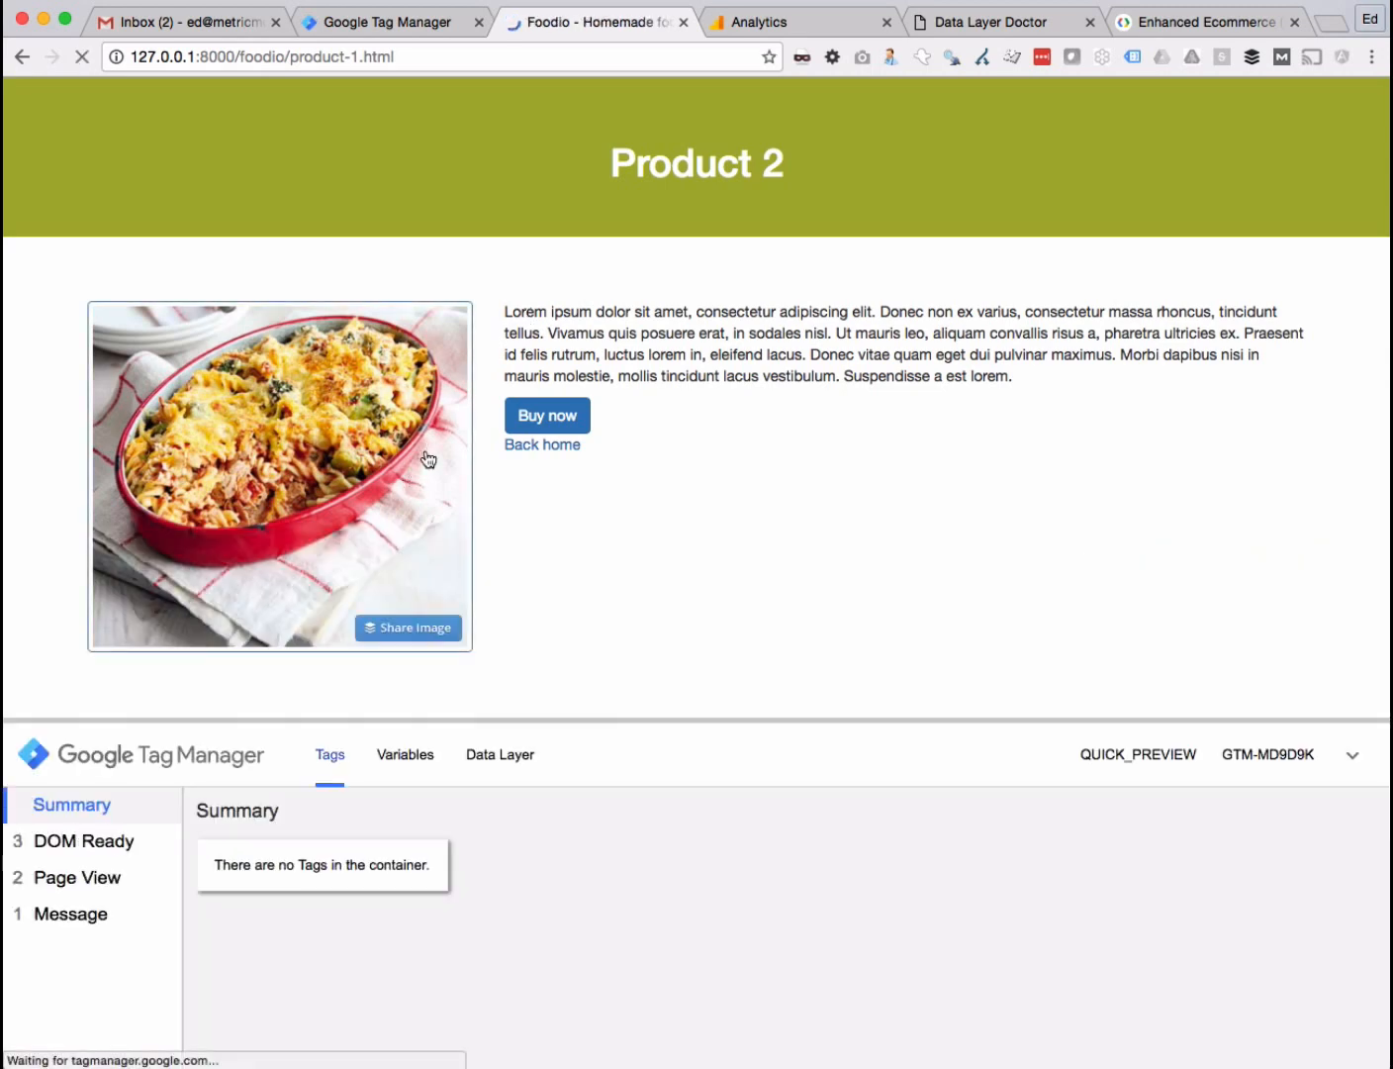
- Examine the Ecommerce Variable Data sent by the GOA E Product Viewed tag on the product page
left_click_drag(554, 721, 552, 452)
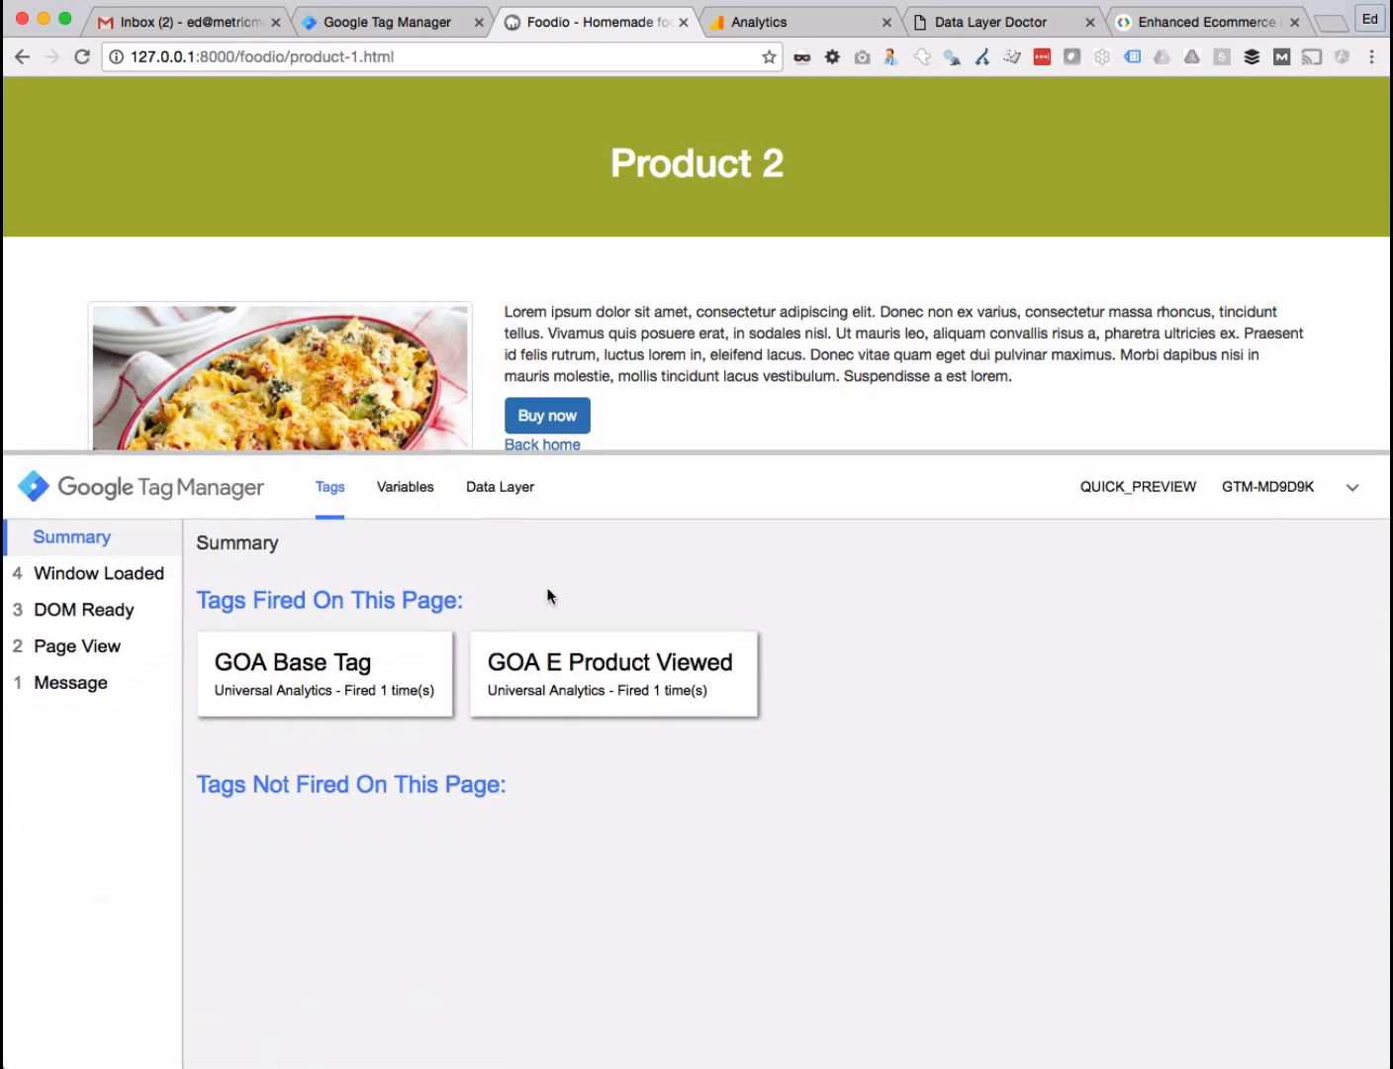
left_click(607, 674)
scroll(543, 714, "down", 3)
scroll(543, 713, "down", 3)
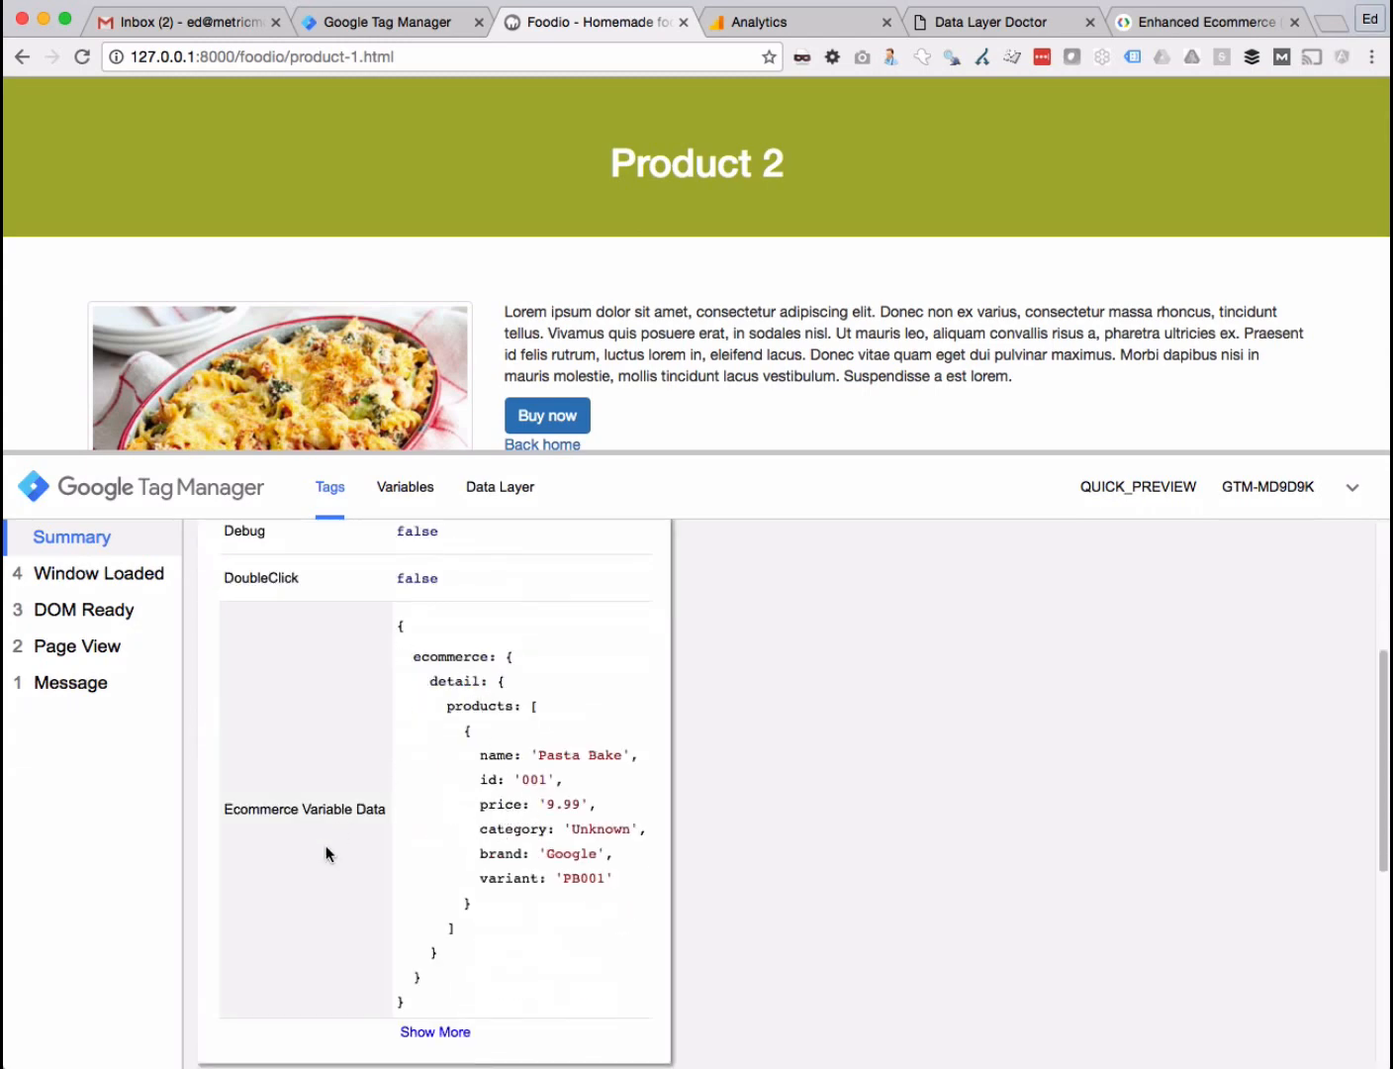
left_click_drag(524, 686, 559, 915)
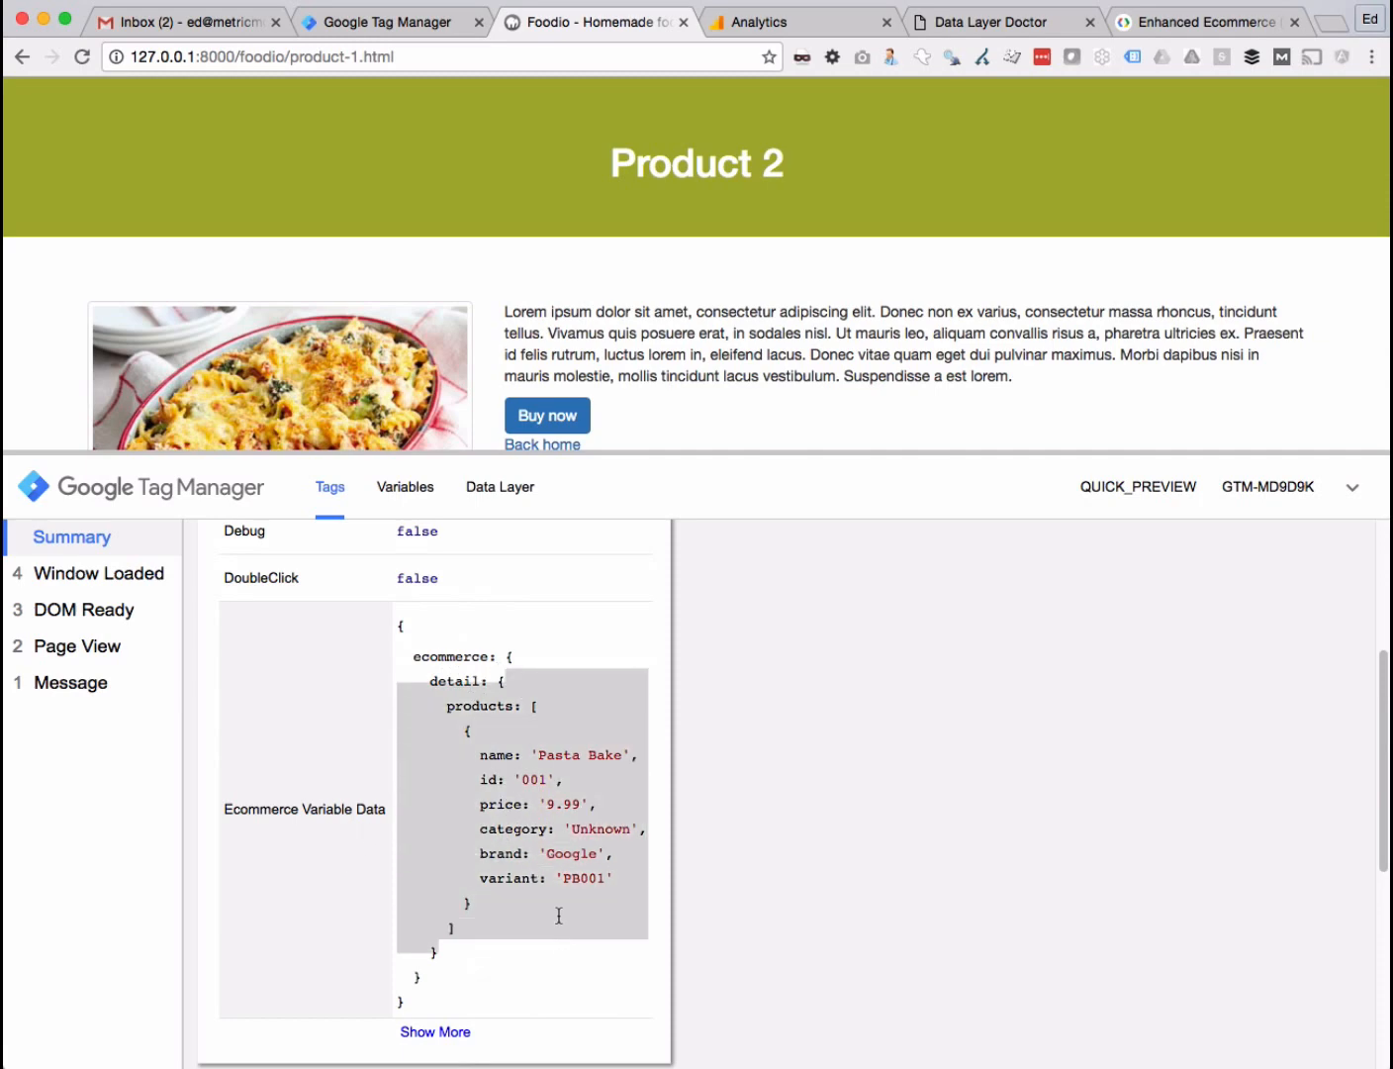
left_click(559, 916)
scroll(519, 769, "down", 1)
scroll(507, 791, "down", 2)
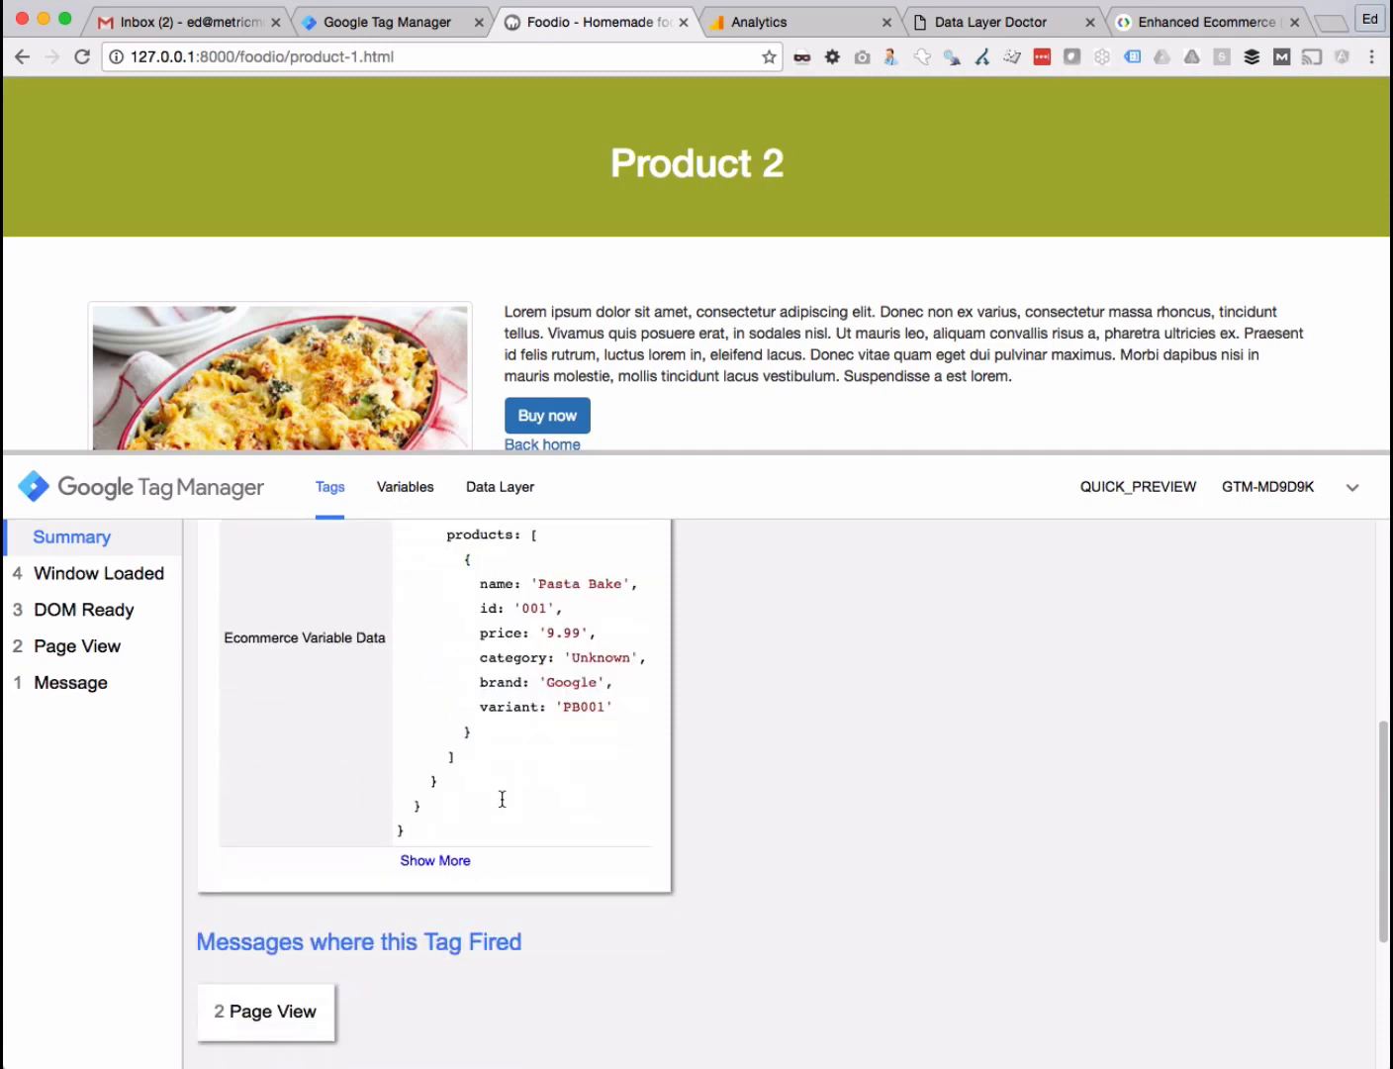
scroll(500, 799, "up", 6)
left_click_drag(516, 452, 545, 702)
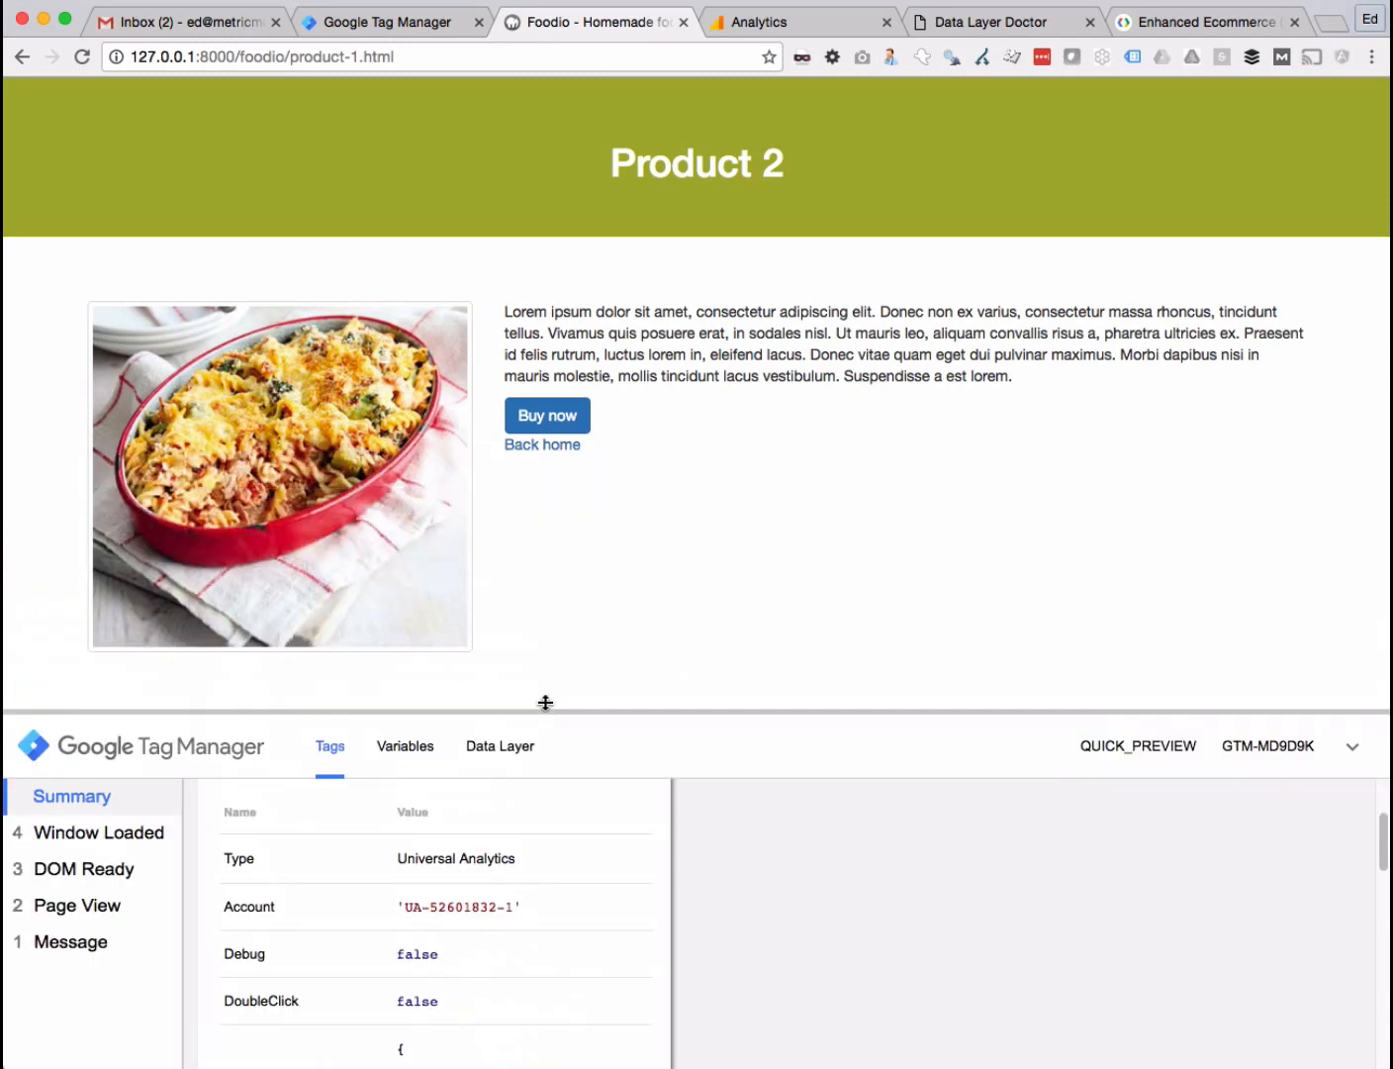
- Go to the Foodio home page and check which tags fire on its Window Loaded and Page View events
left_click(540, 454)
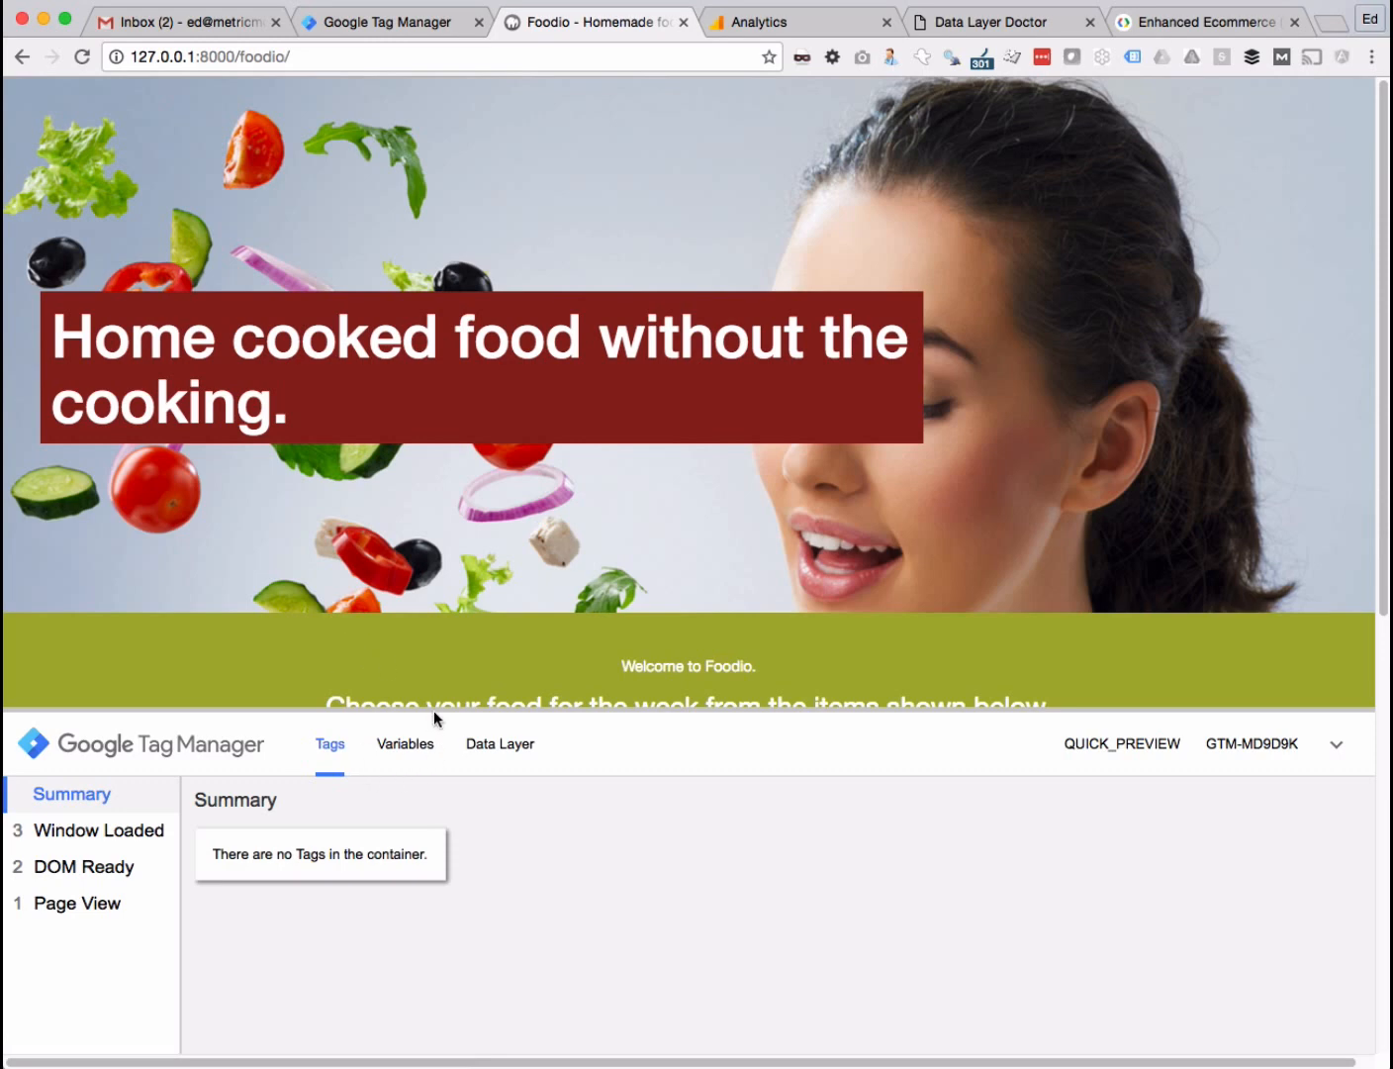
left_click_drag(433, 710, 465, 275)
left_click(86, 398)
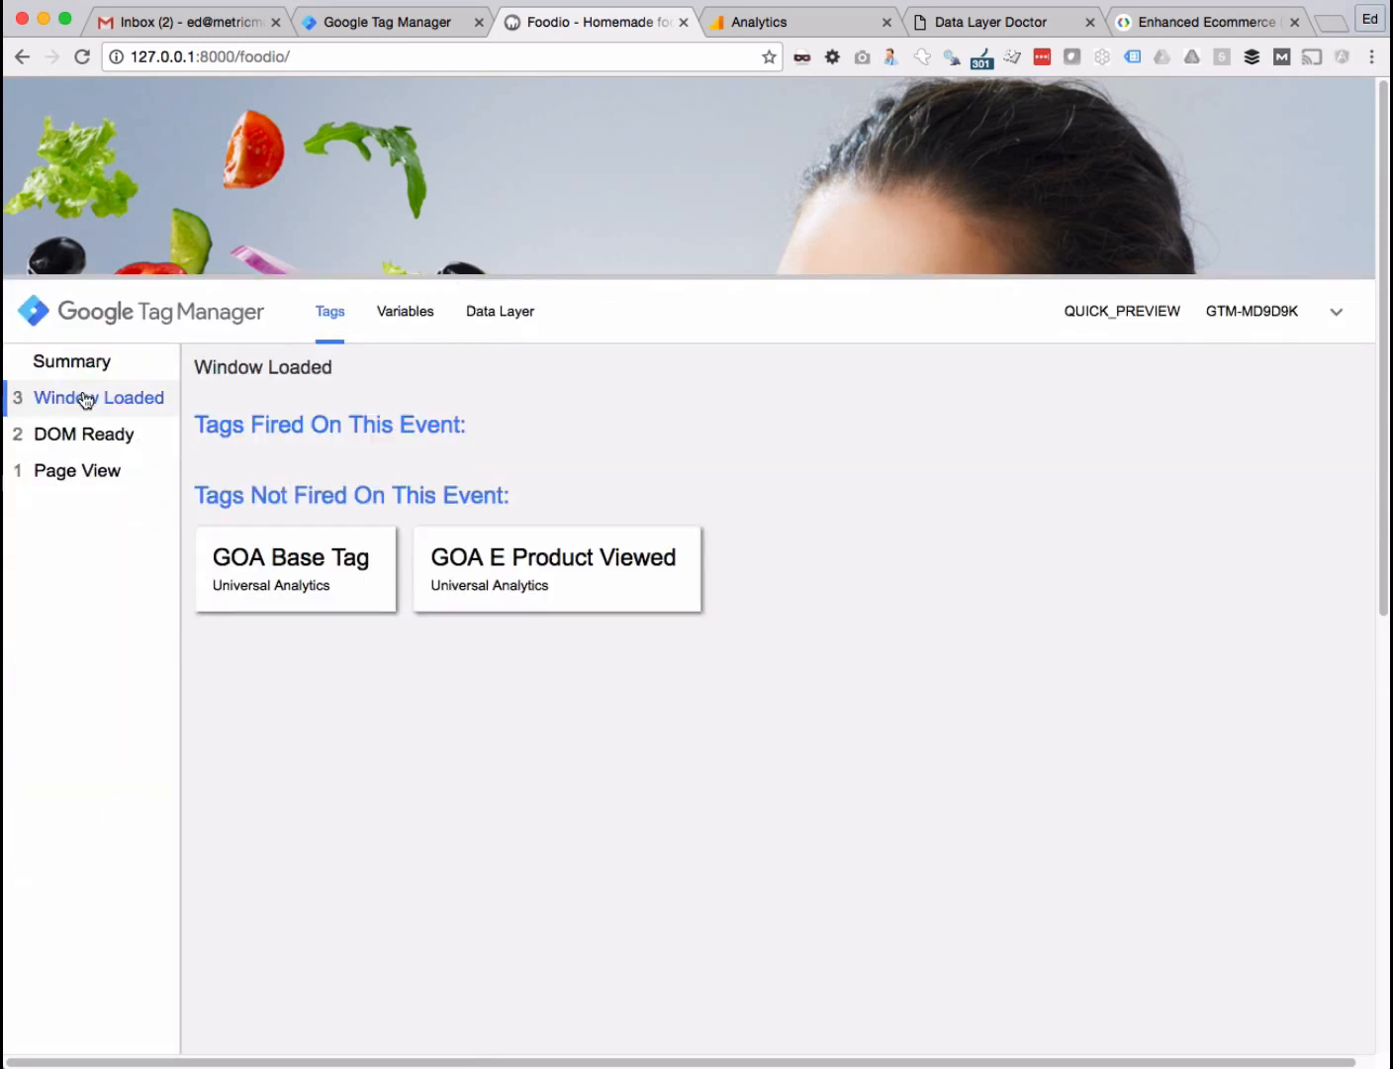
left_click(64, 474)
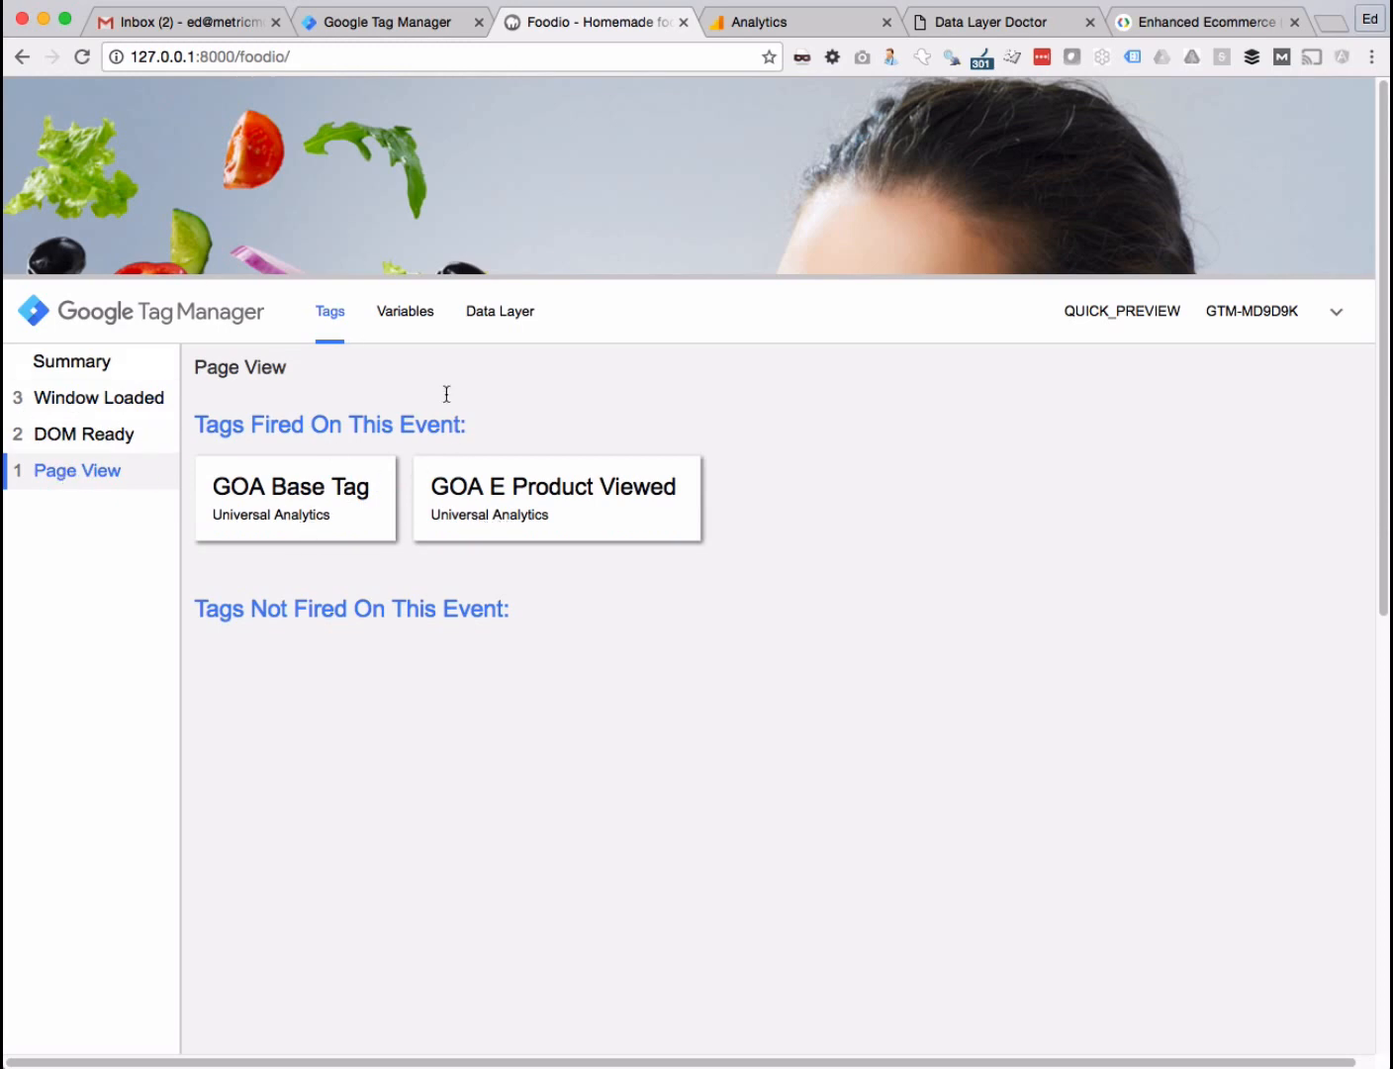
- Examine the Ecommerce Variable Data of the GOA E Product Viewed tag on the home page's Page View event
left_click_drag(441, 274, 436, 378)
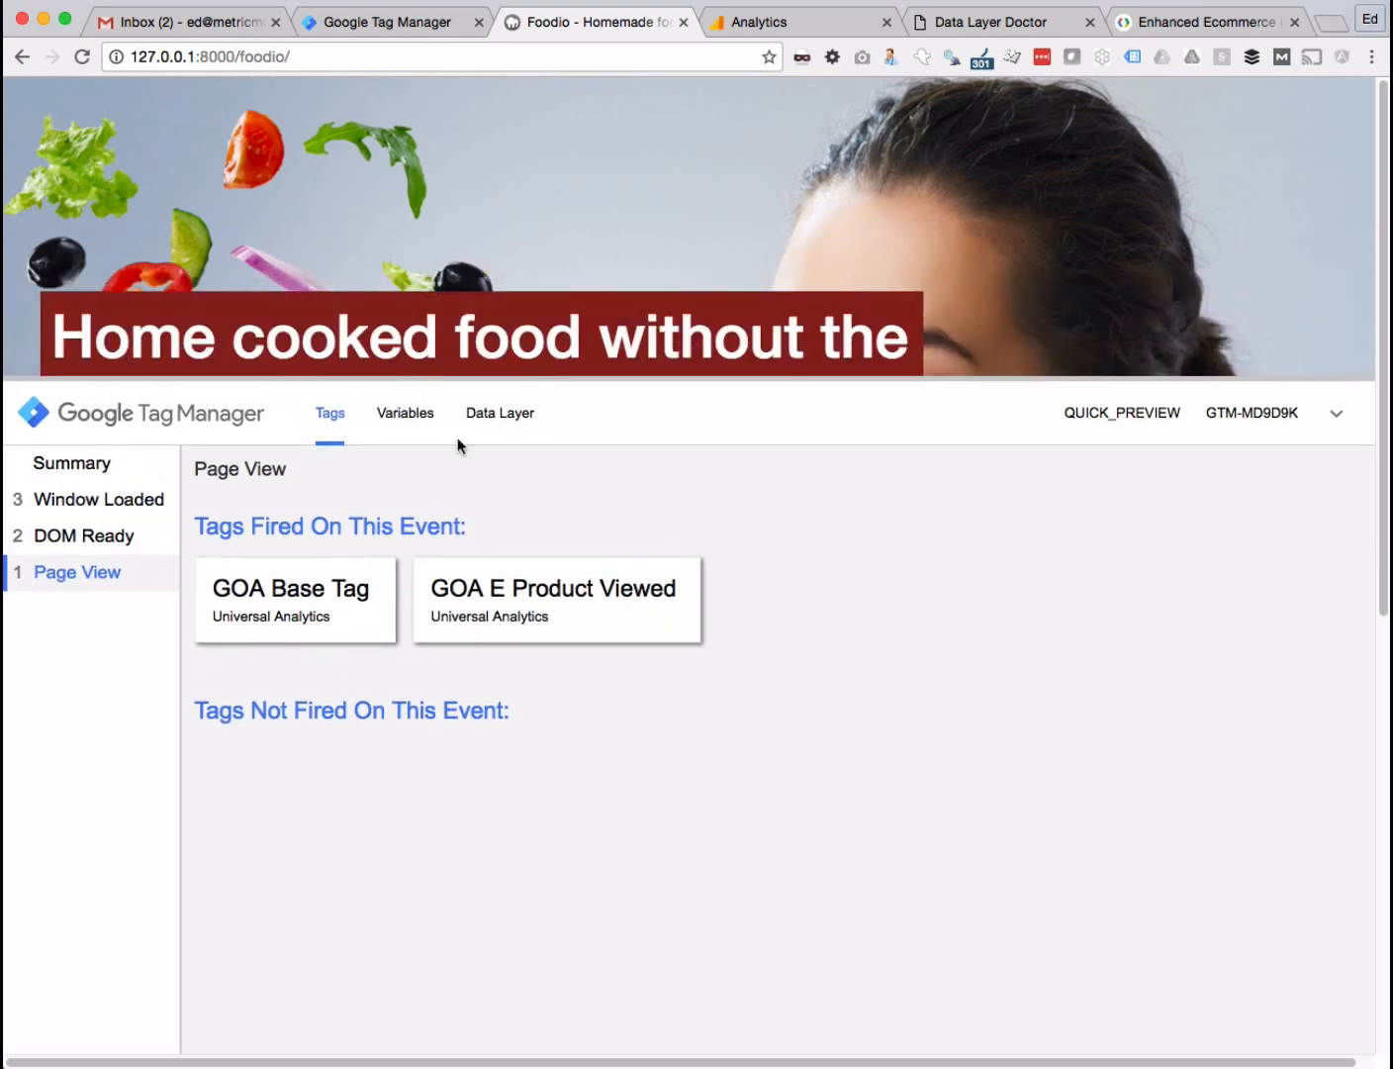
left_click(519, 586)
scroll(557, 641, "down", 3)
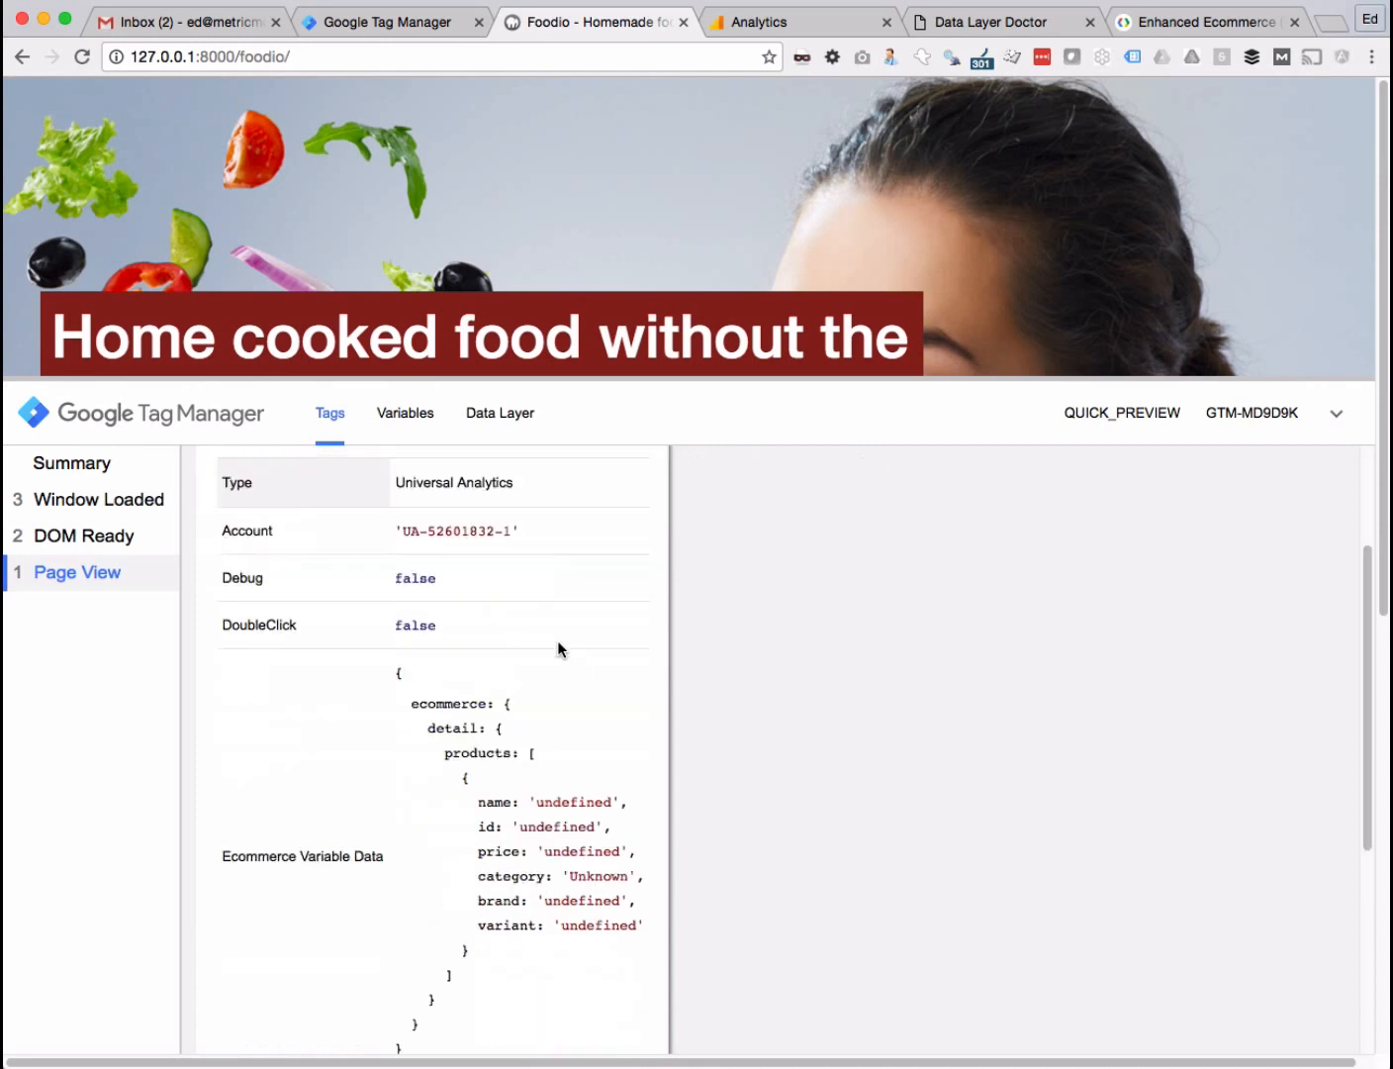
scroll(411, 1029, "down", 2)
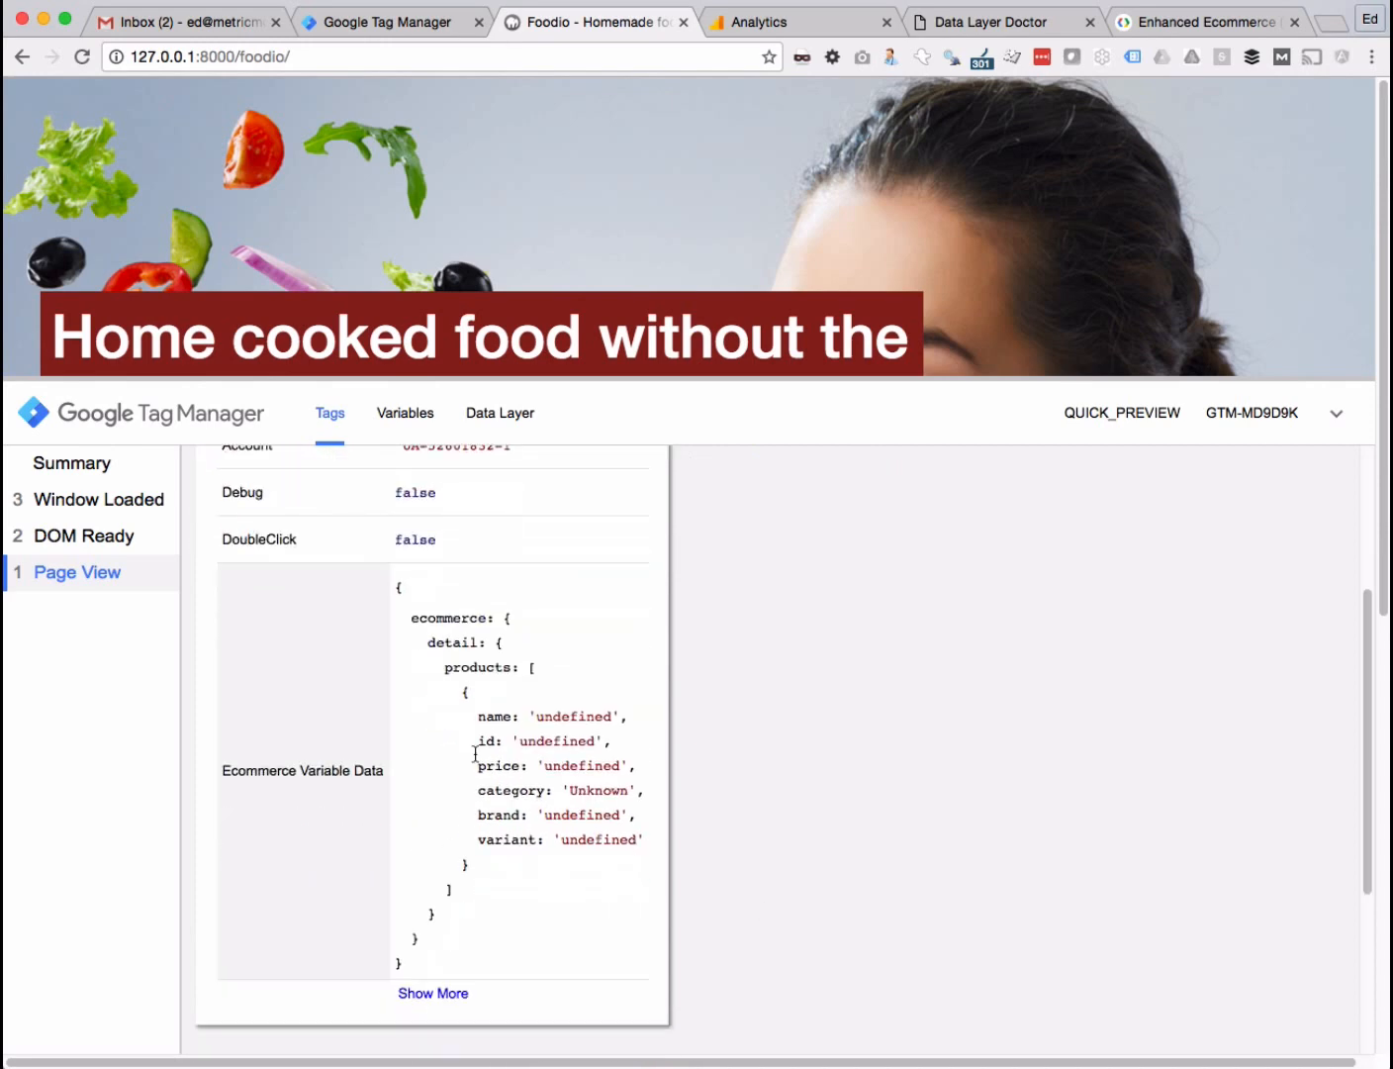
left_click_drag(546, 688, 596, 898)
left_click(548, 827)
scroll(545, 838, "down", 5)
scroll(544, 838, "up", 8)
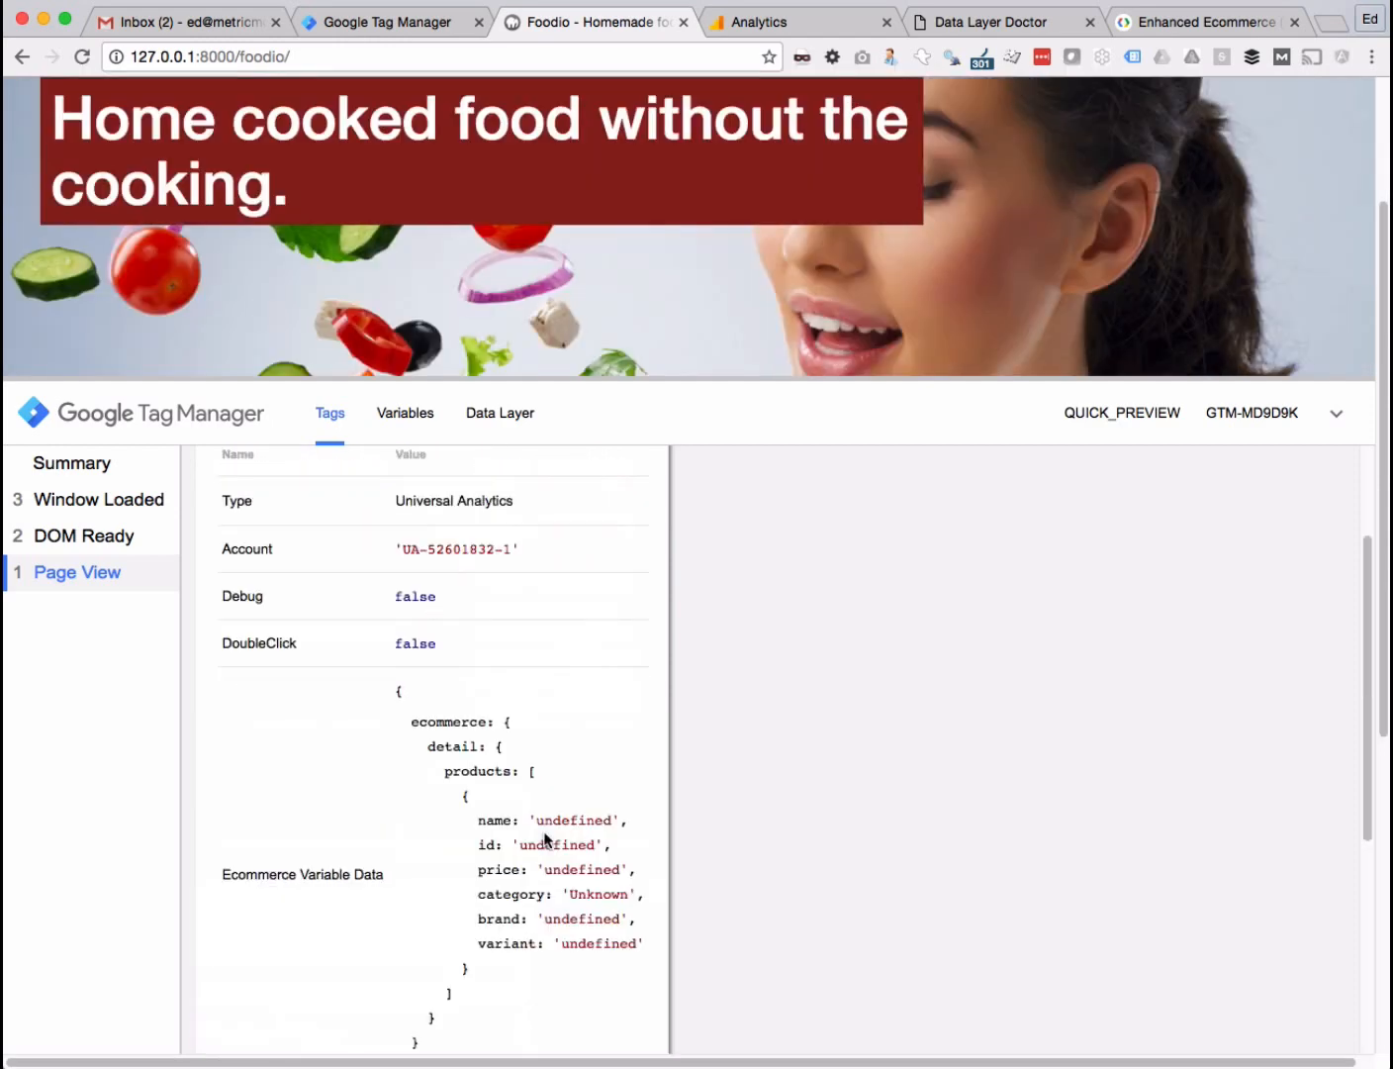
scroll(450, 251, "down", 1)
scroll(451, 250, "down", 1)
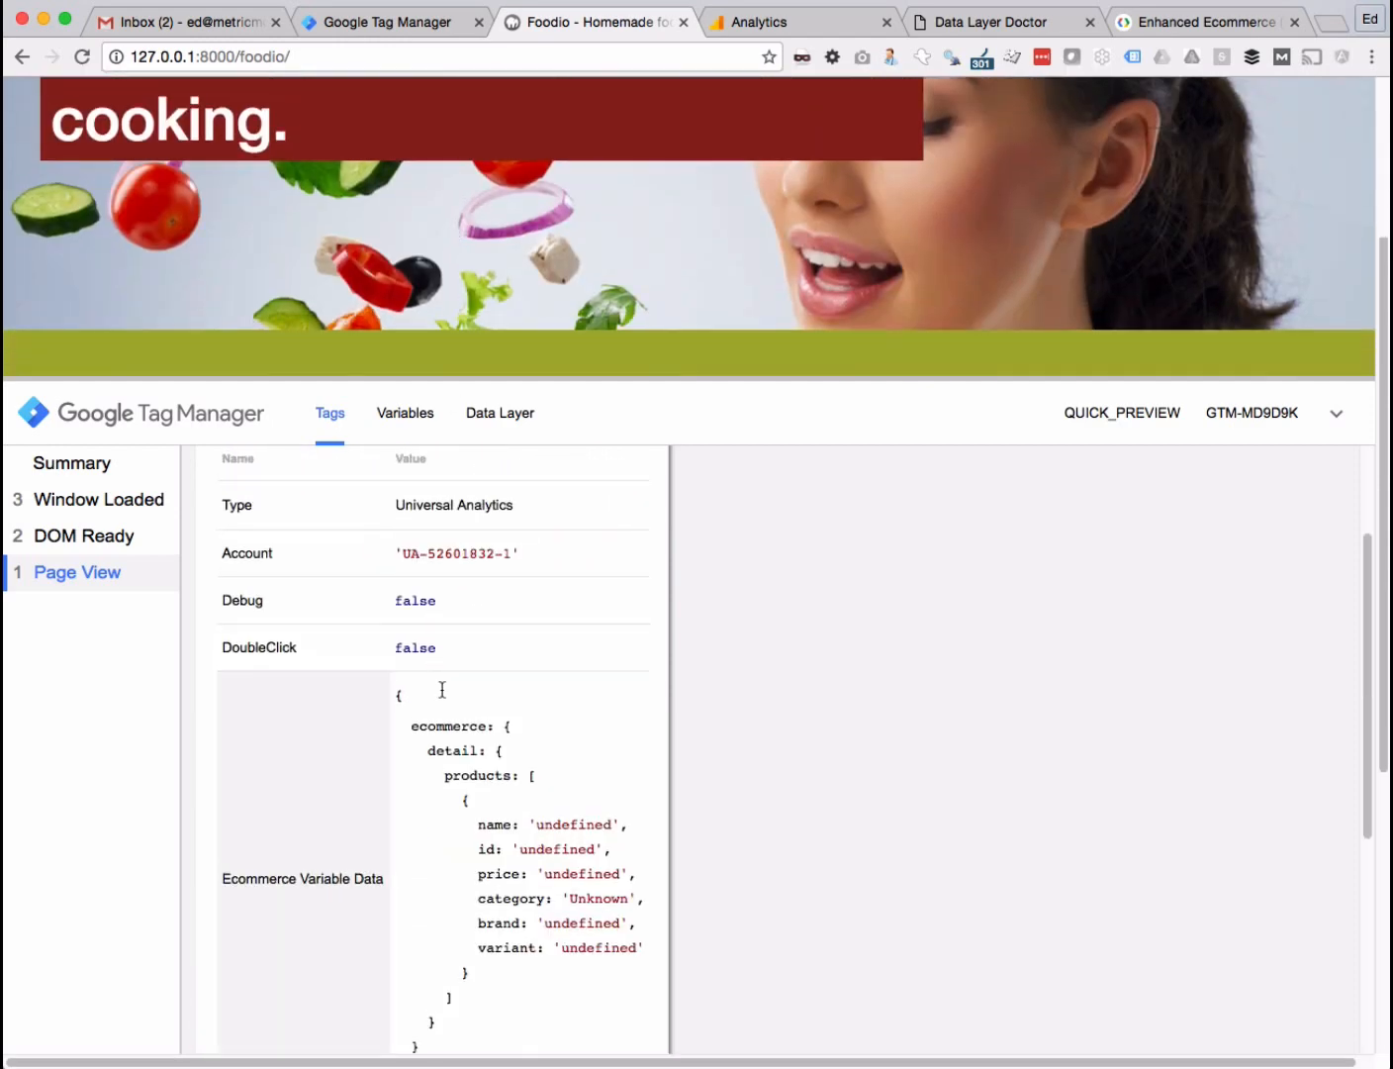
- Check the dl.product.id filter of the tag's firing trigger in the home page's preview details
scroll(511, 715, "down", 10)
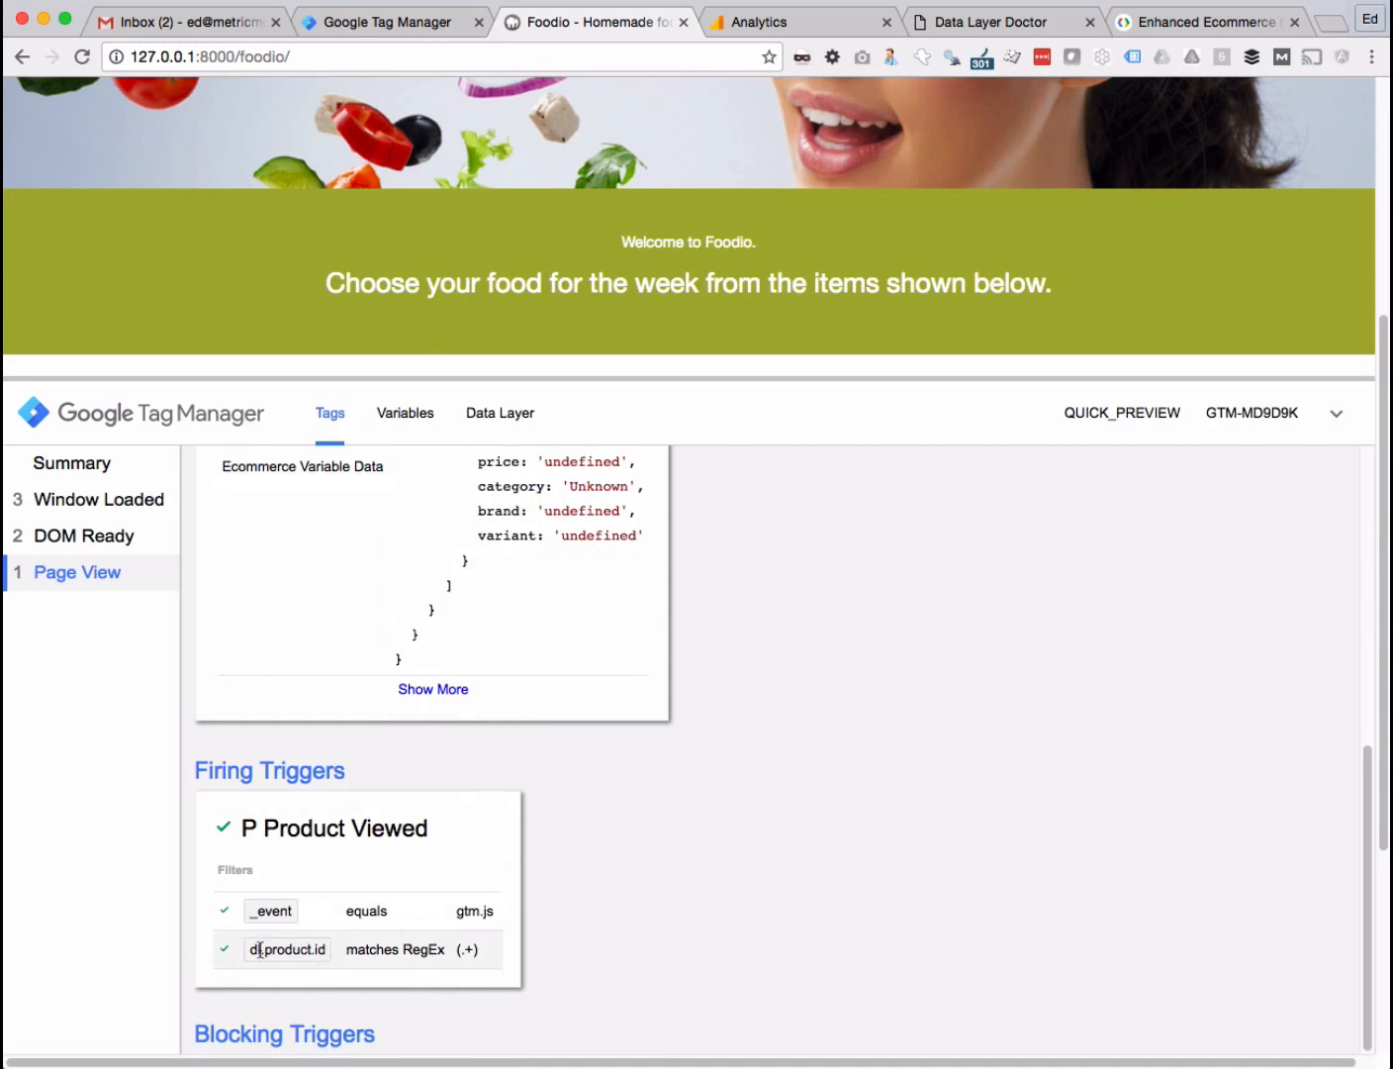
mouse_move(343, 949)
left_mouse_down()
mouse_move(485, 953)
mouse_move(324, 952)
left_mouse_up()
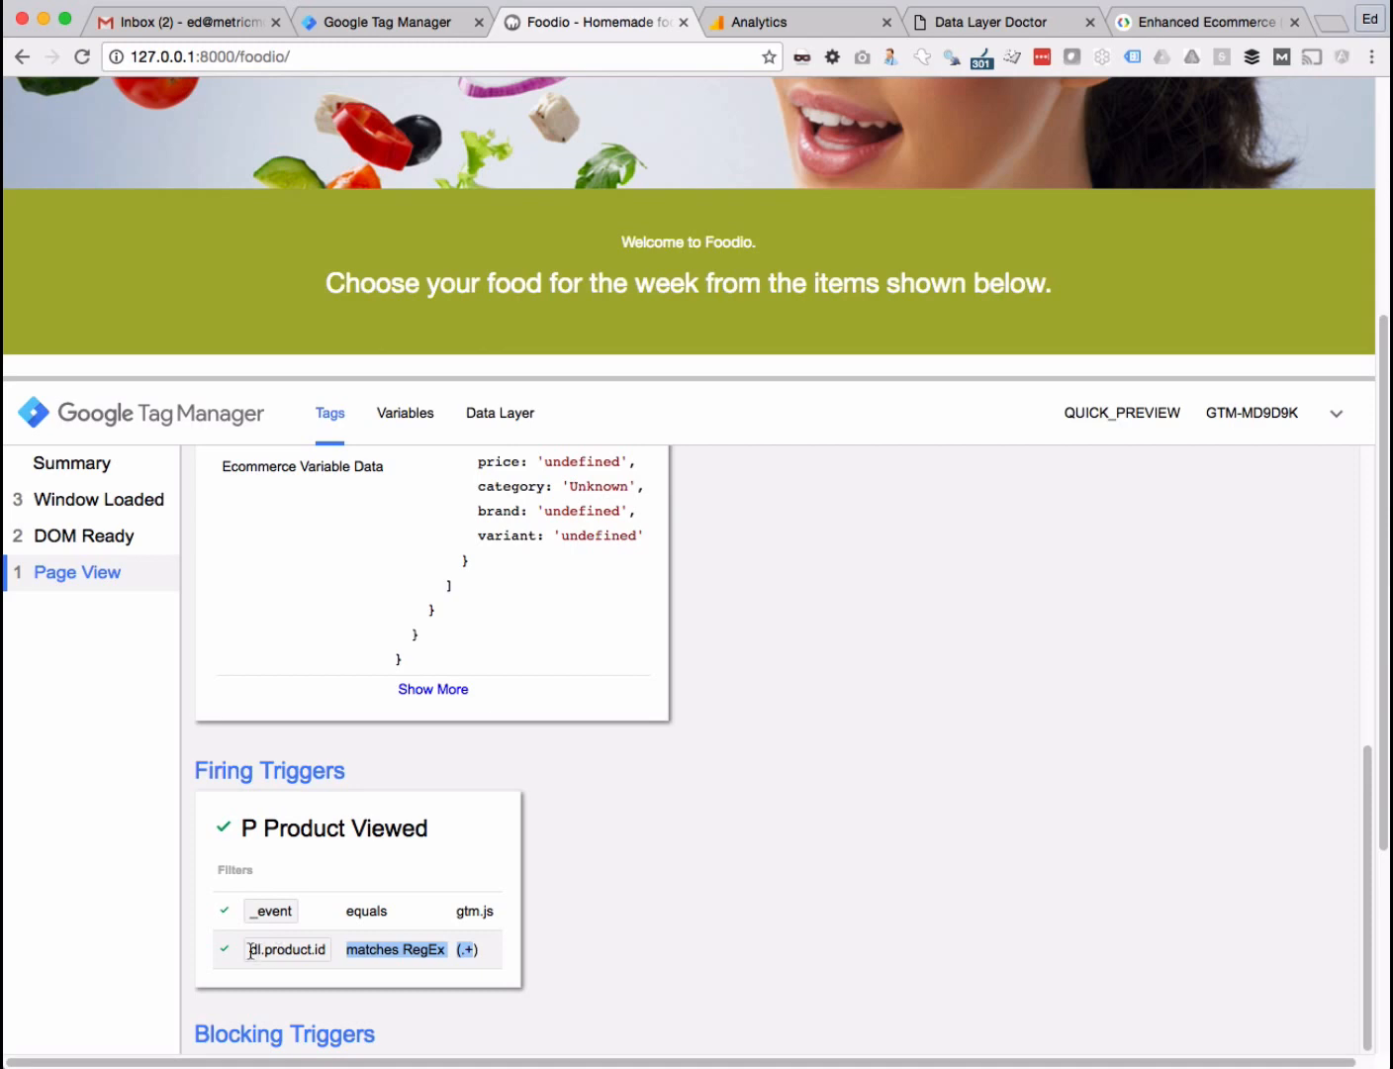
- In Google Tag Manager, open the P Product Viewed trigger's configuration for editing and keep its first condition on matches RegEx
left_click(398, 21)
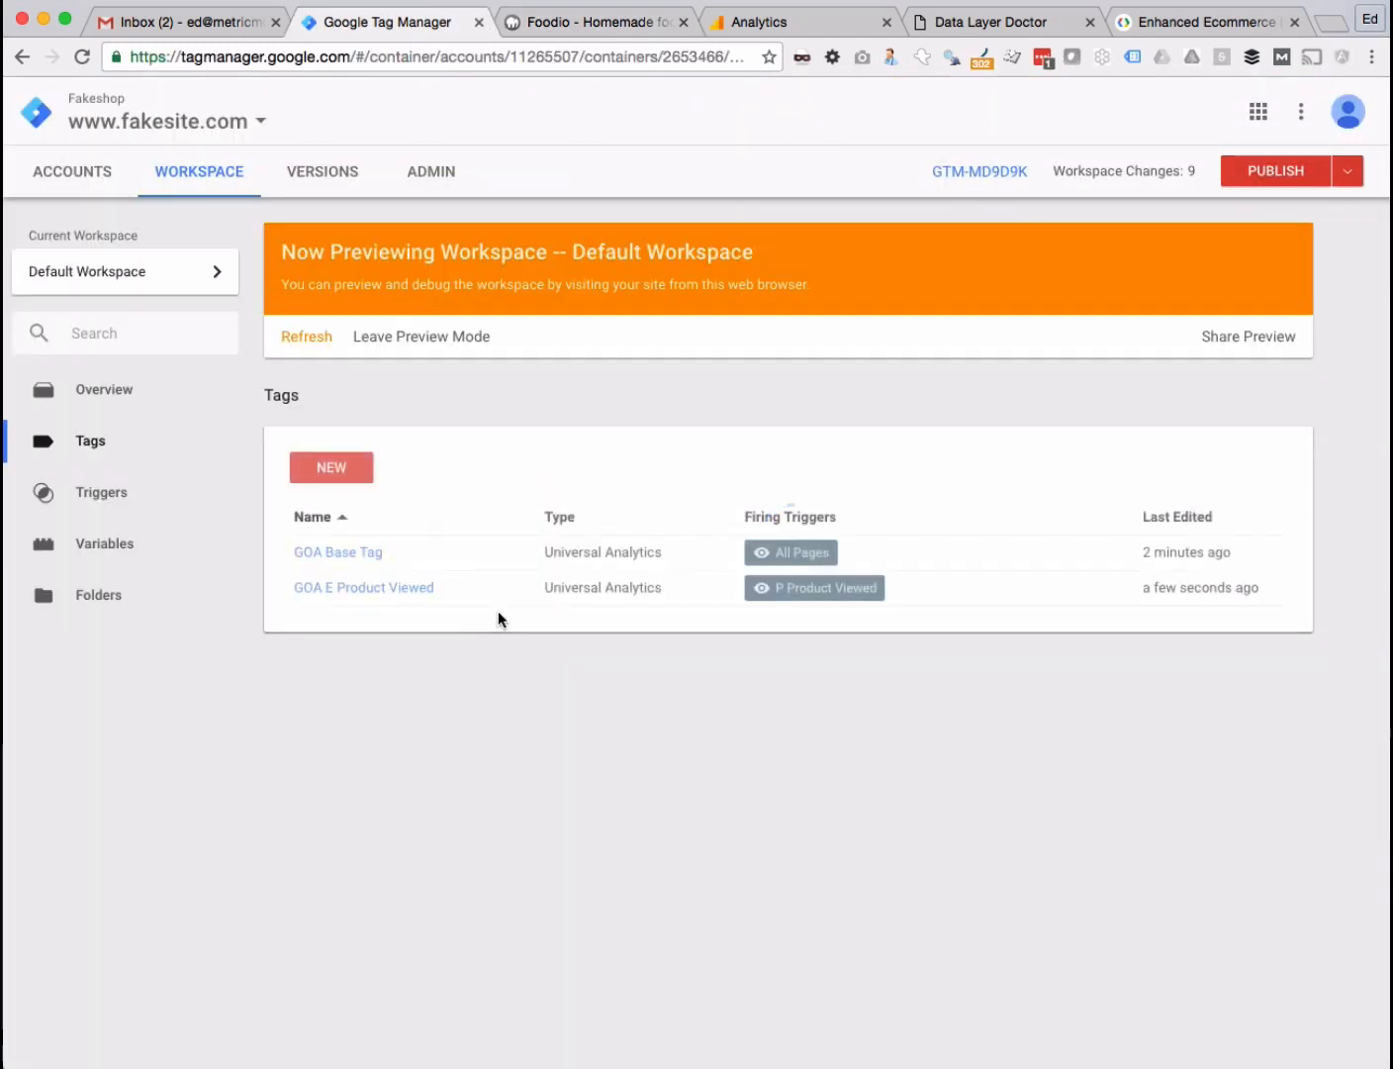
left_click(118, 492)
left_click(348, 551)
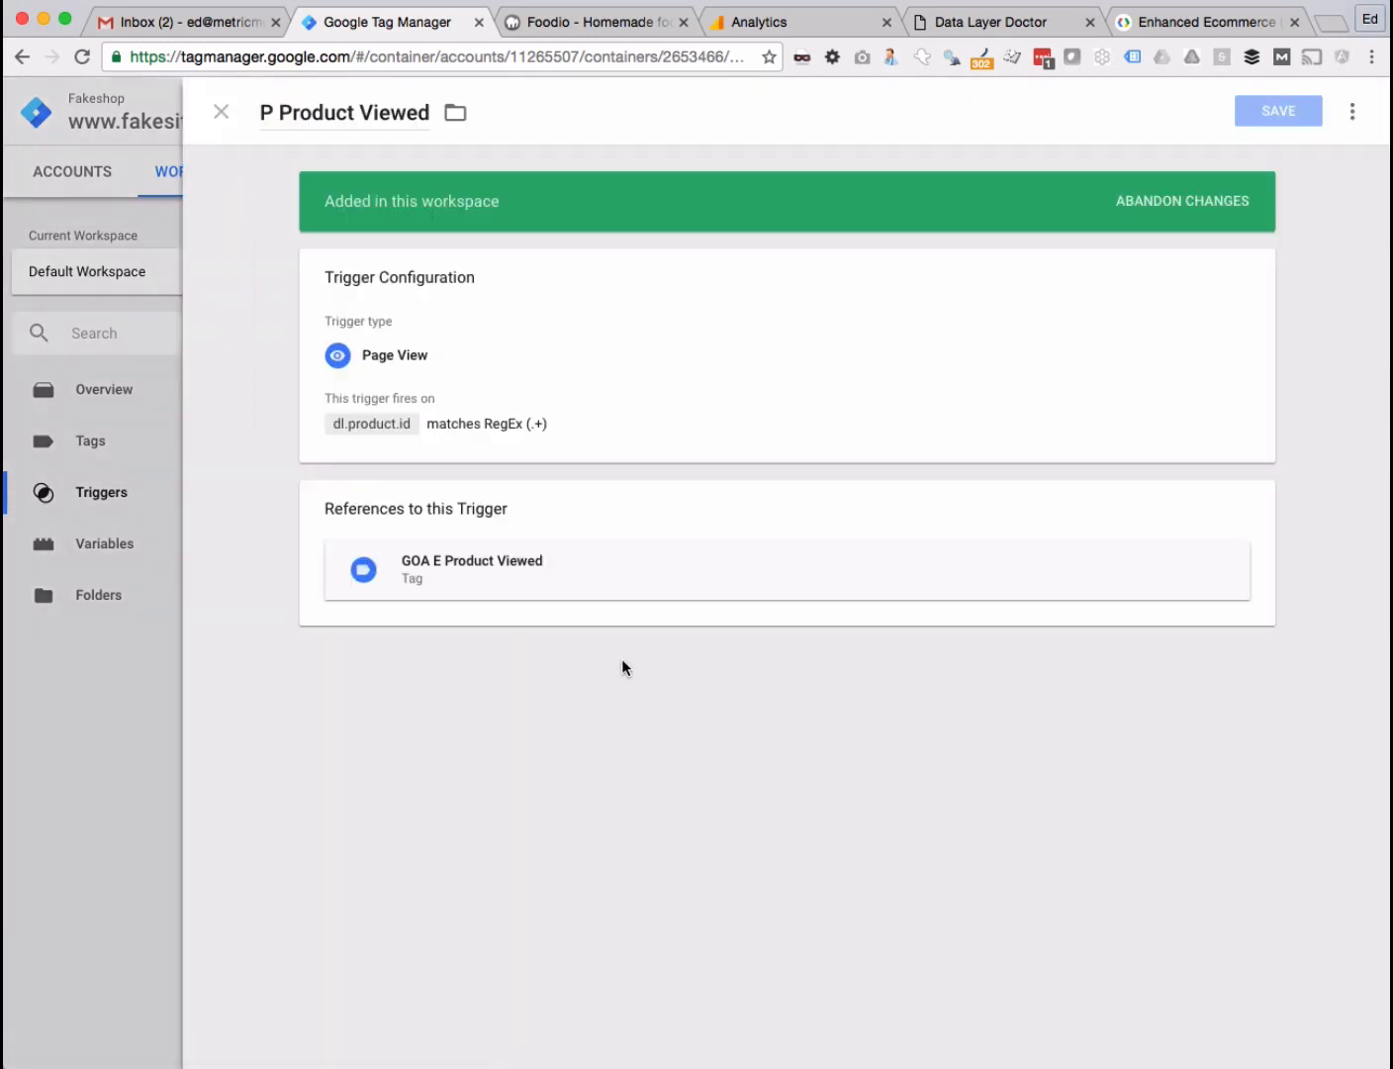
left_click(565, 428)
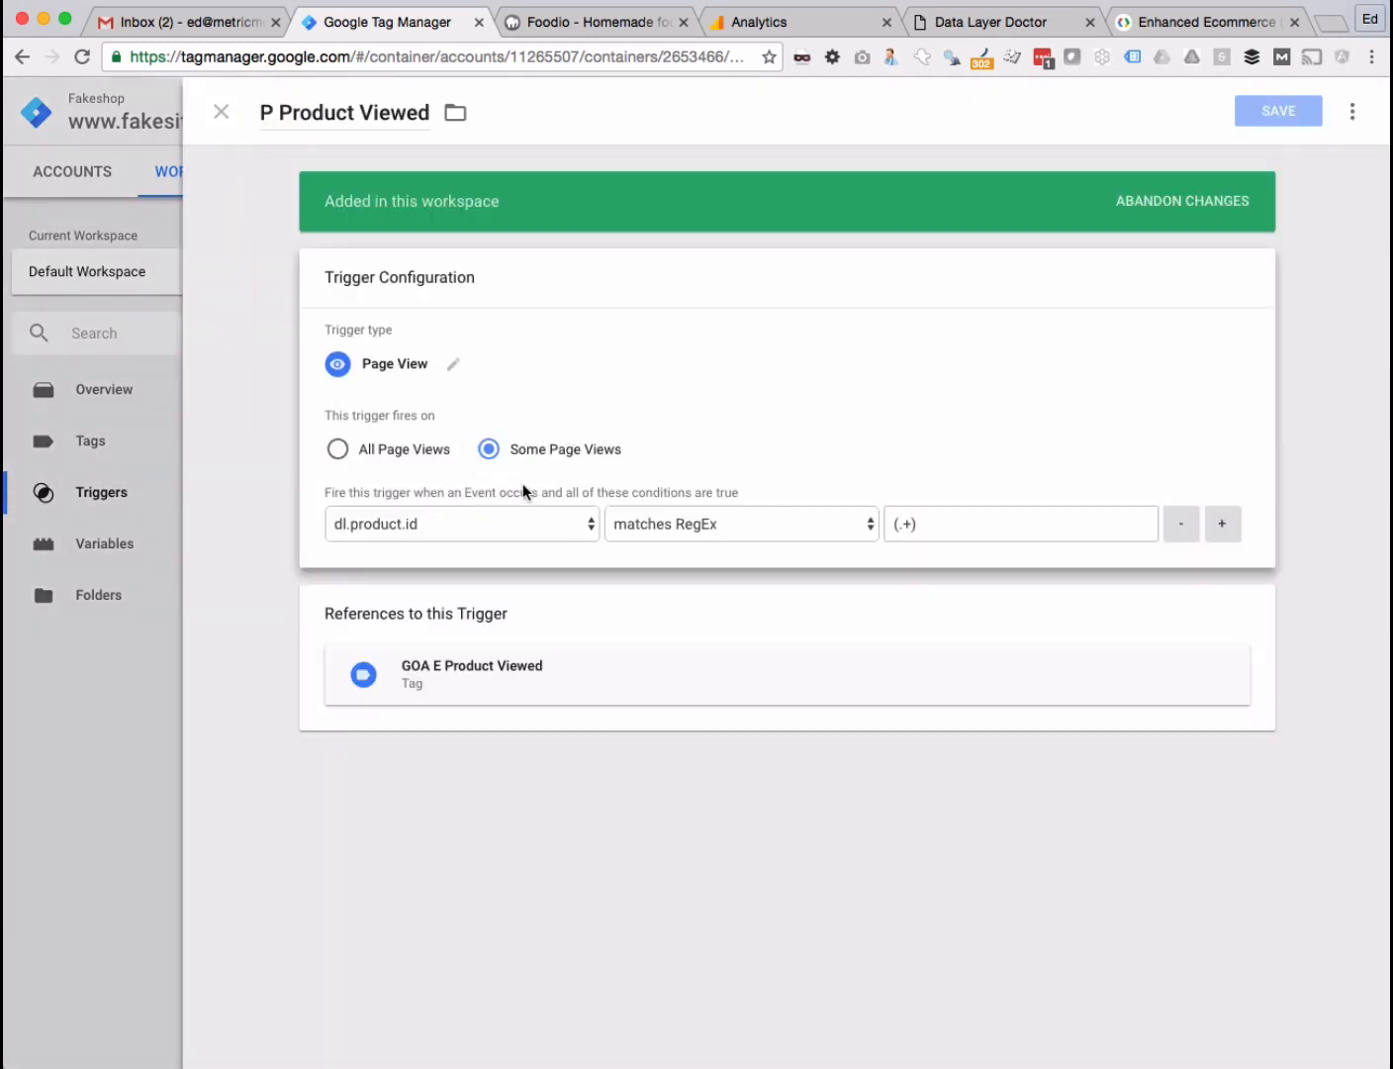
left_click(809, 531)
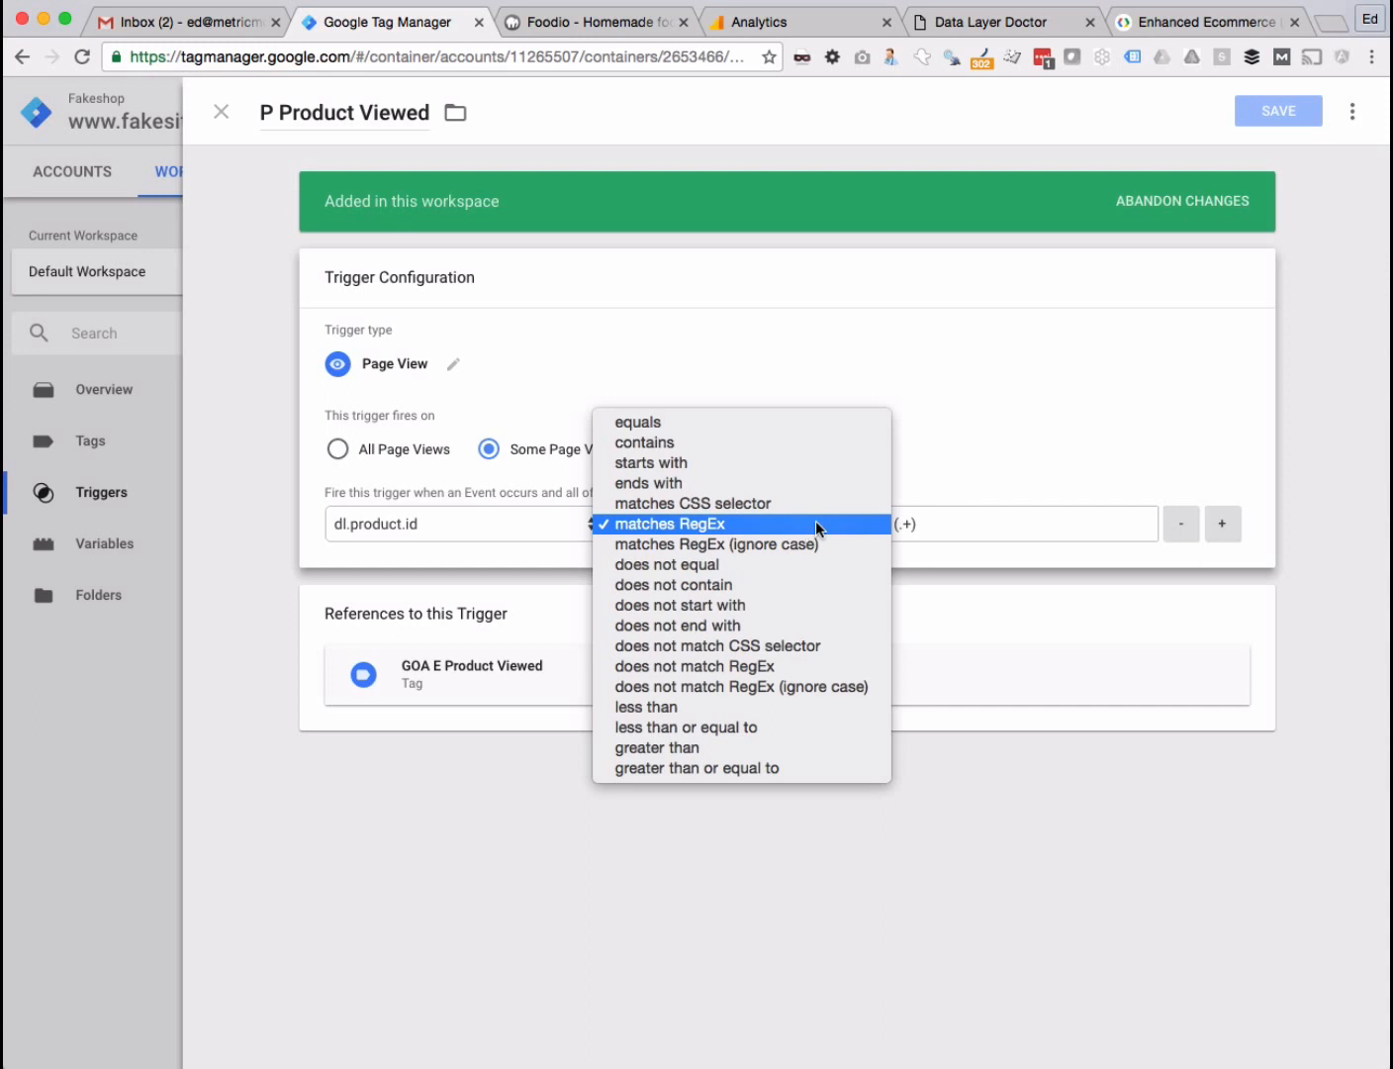
left_click(816, 524)
- Add the condition dl.product.id does not equal undefined to the P Product Viewed trigger and save it
left_click(1219, 525)
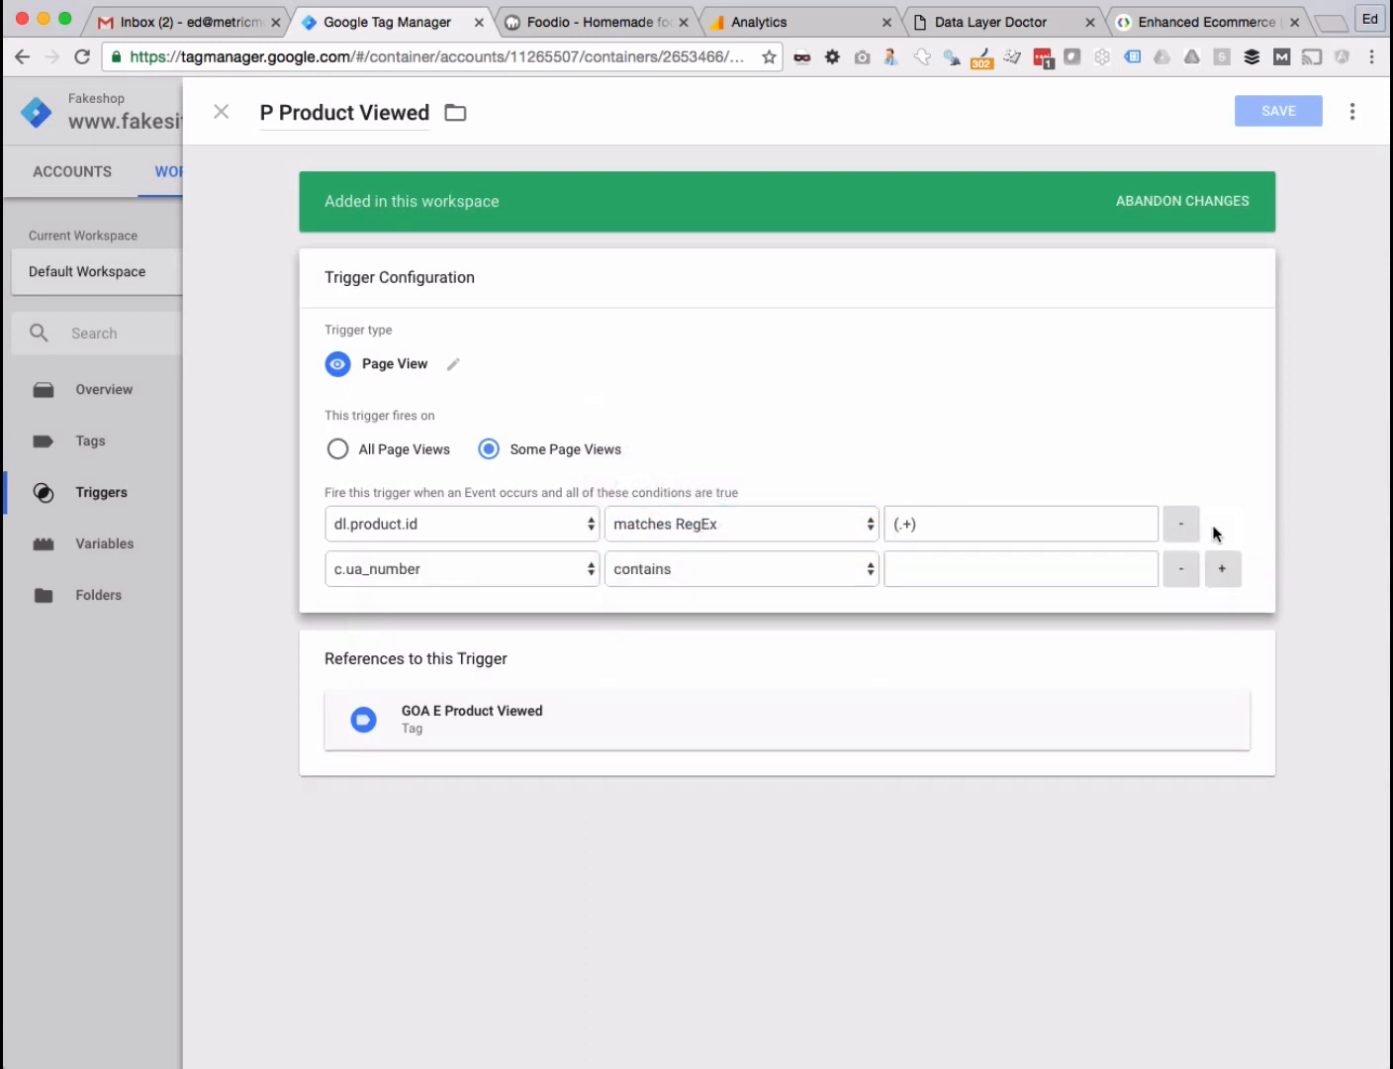
left_click(500, 568)
left_click(474, 633)
left_click(665, 569)
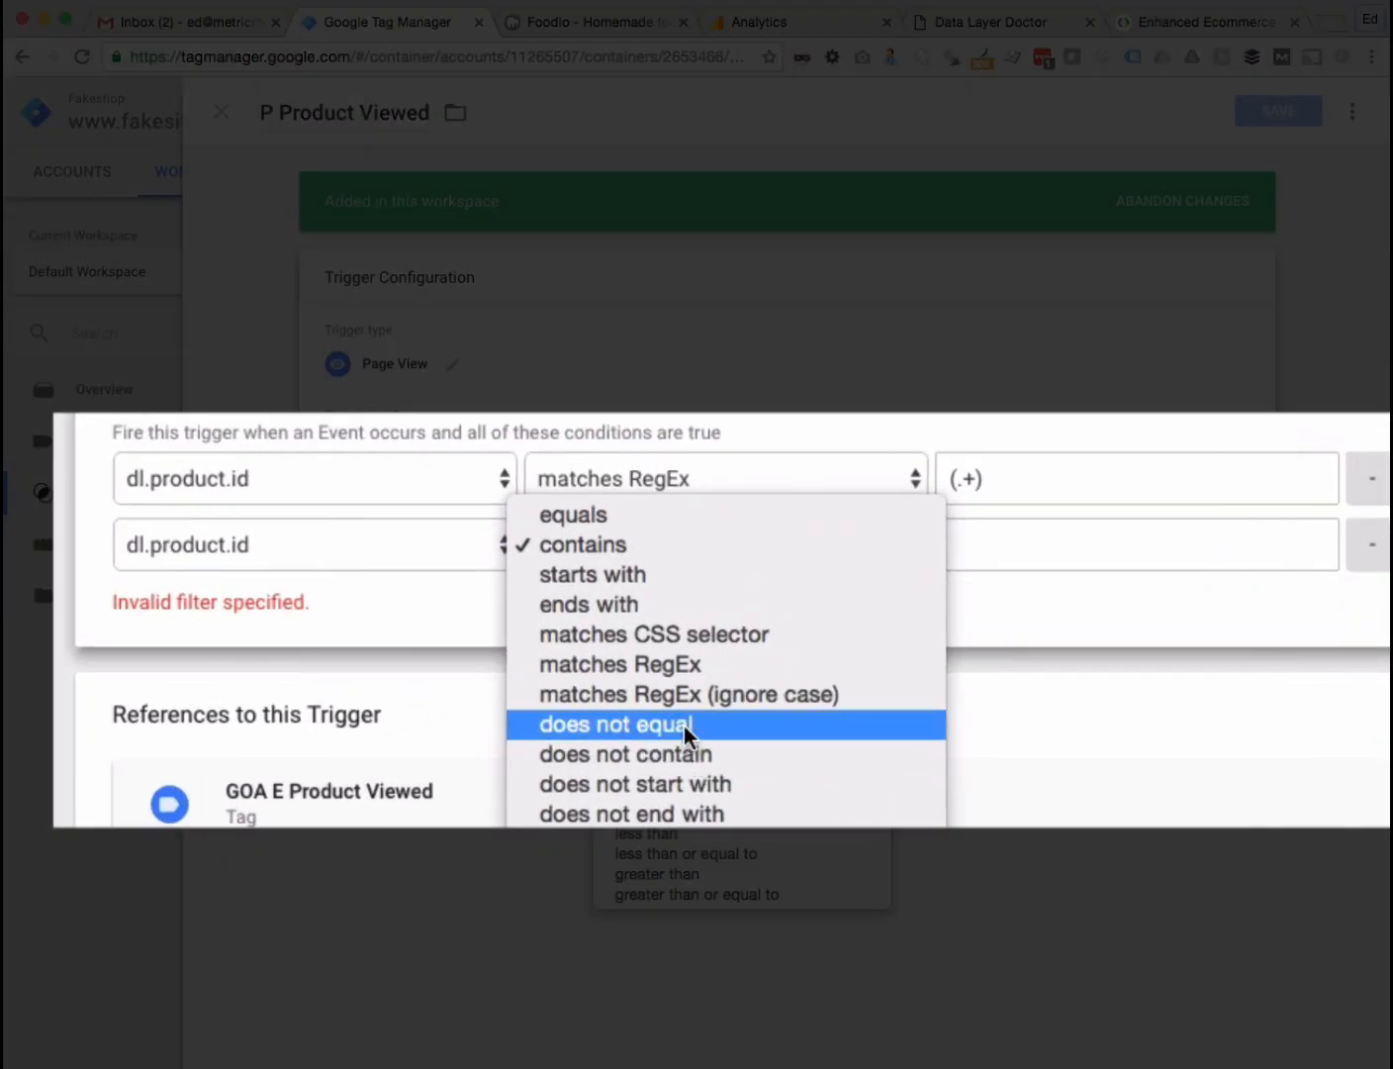
left_click(682, 725)
left_click(986, 550)
type("undefined")
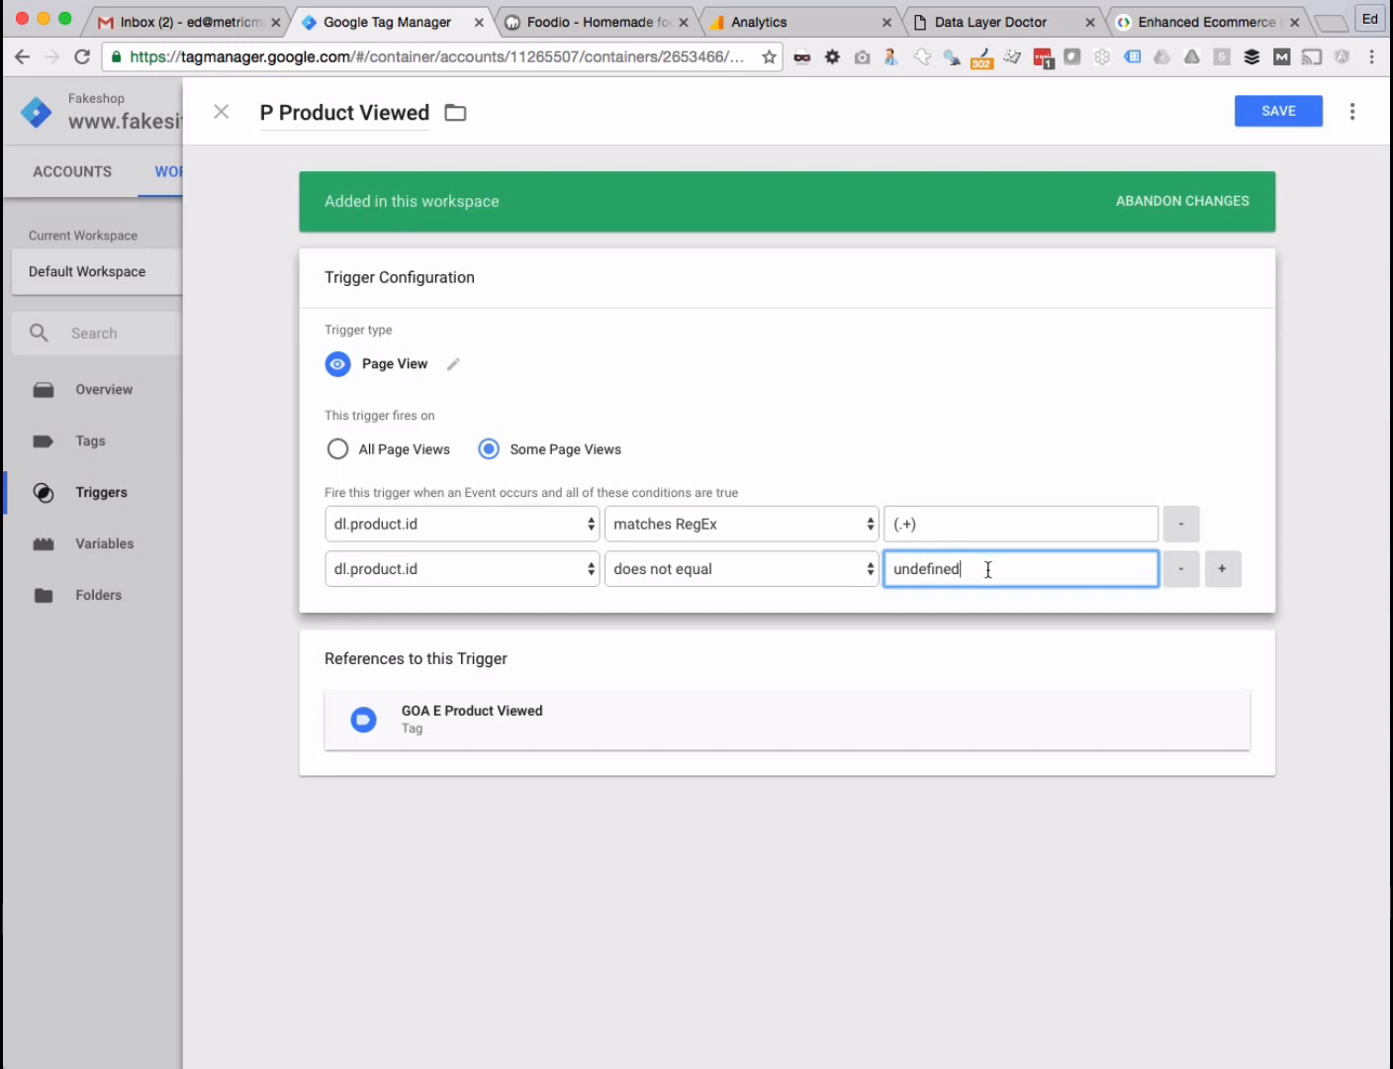
left_click_drag(987, 569, 865, 574)
left_click_drag(972, 571, 884, 568)
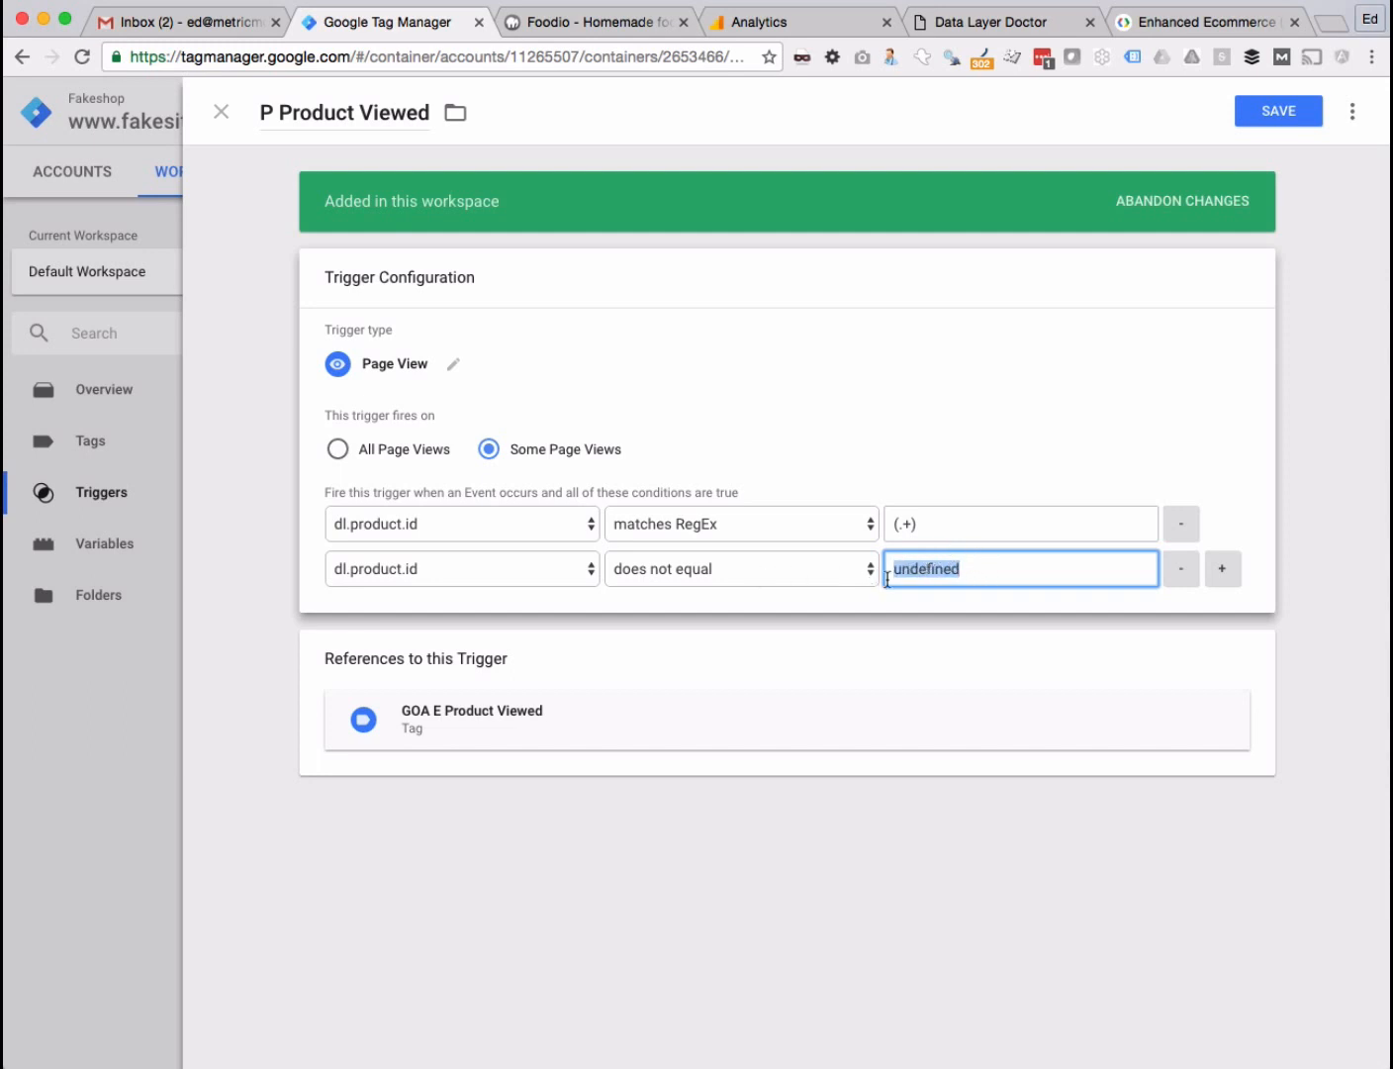
left_click(1244, 114)
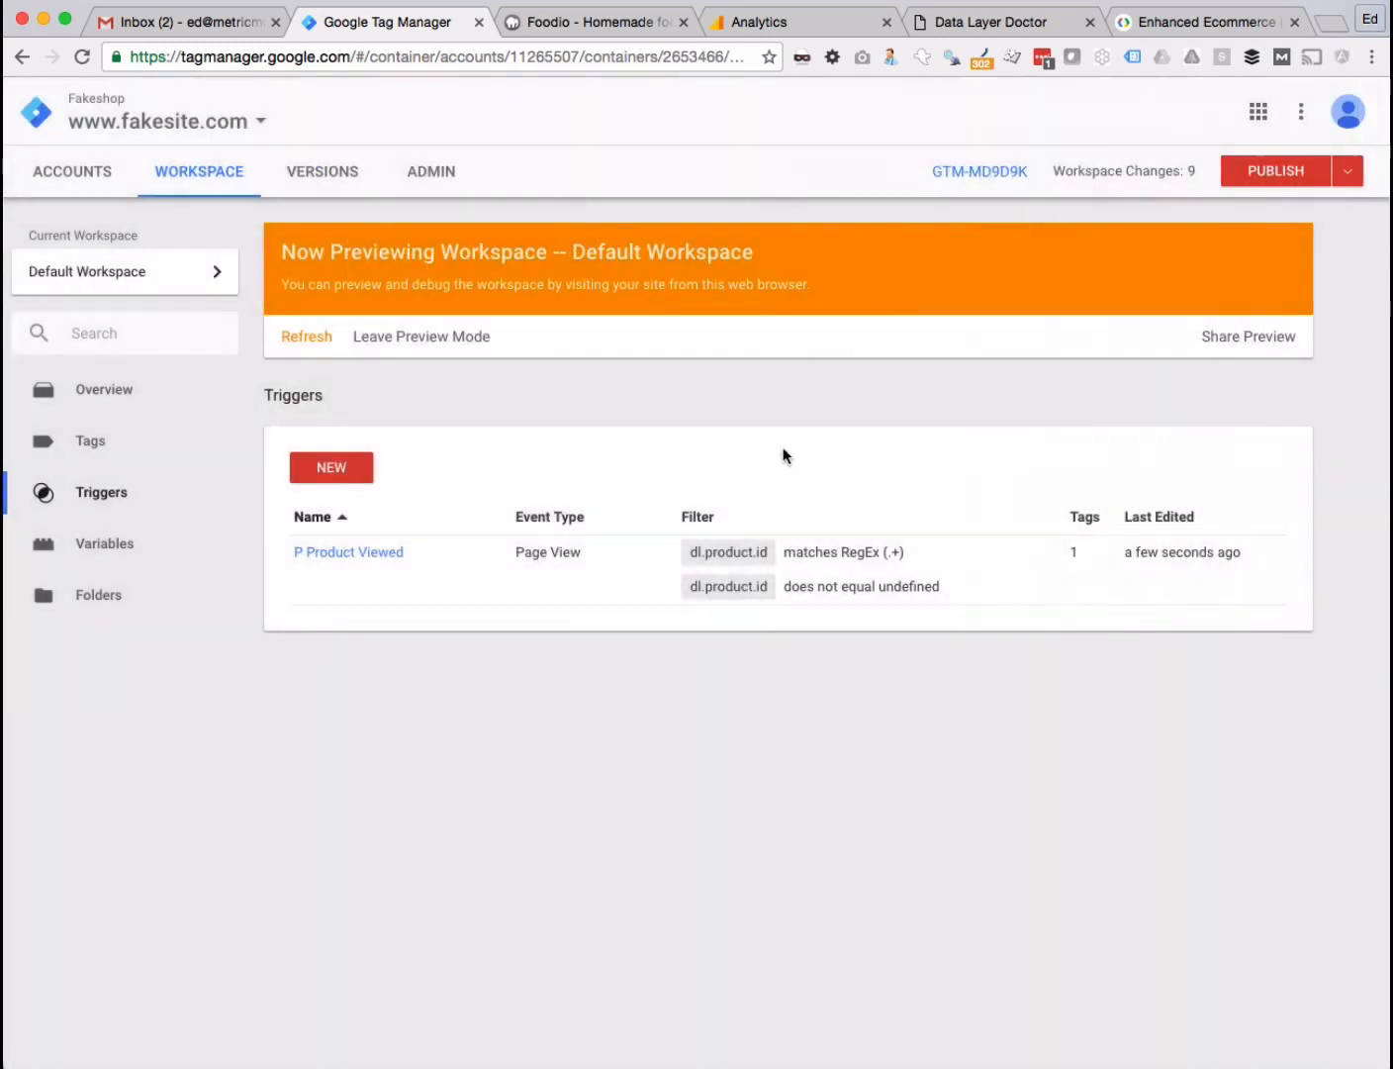
- Restart Preview and Debug mode for the workspace and reload the Foodio home page
left_click(1346, 171)
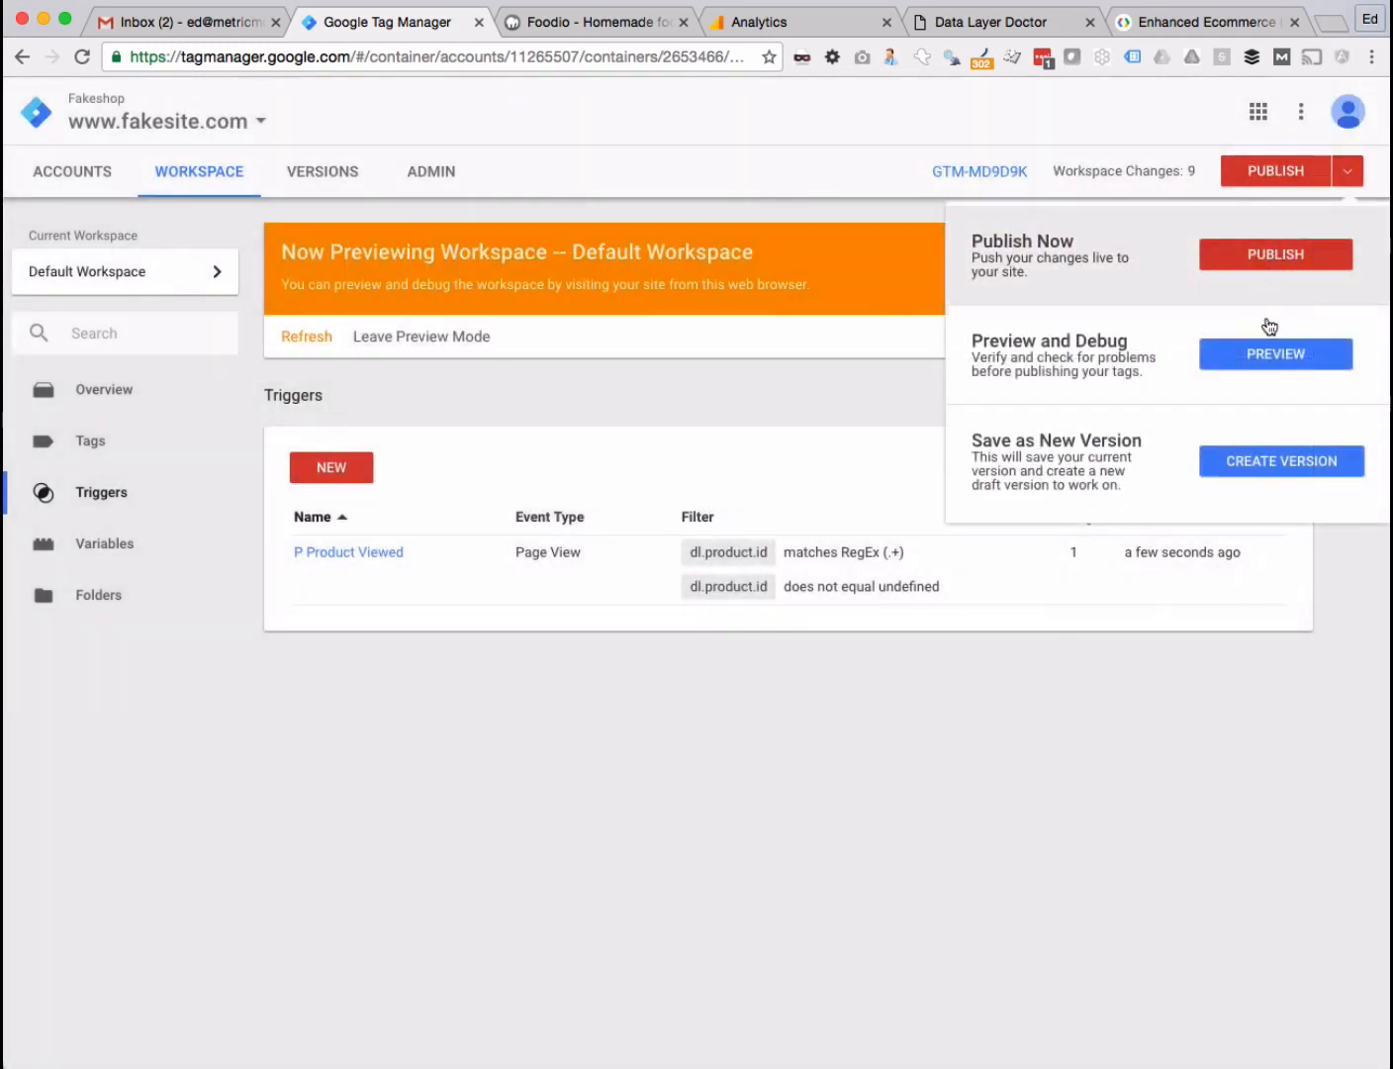
left_click(1276, 354)
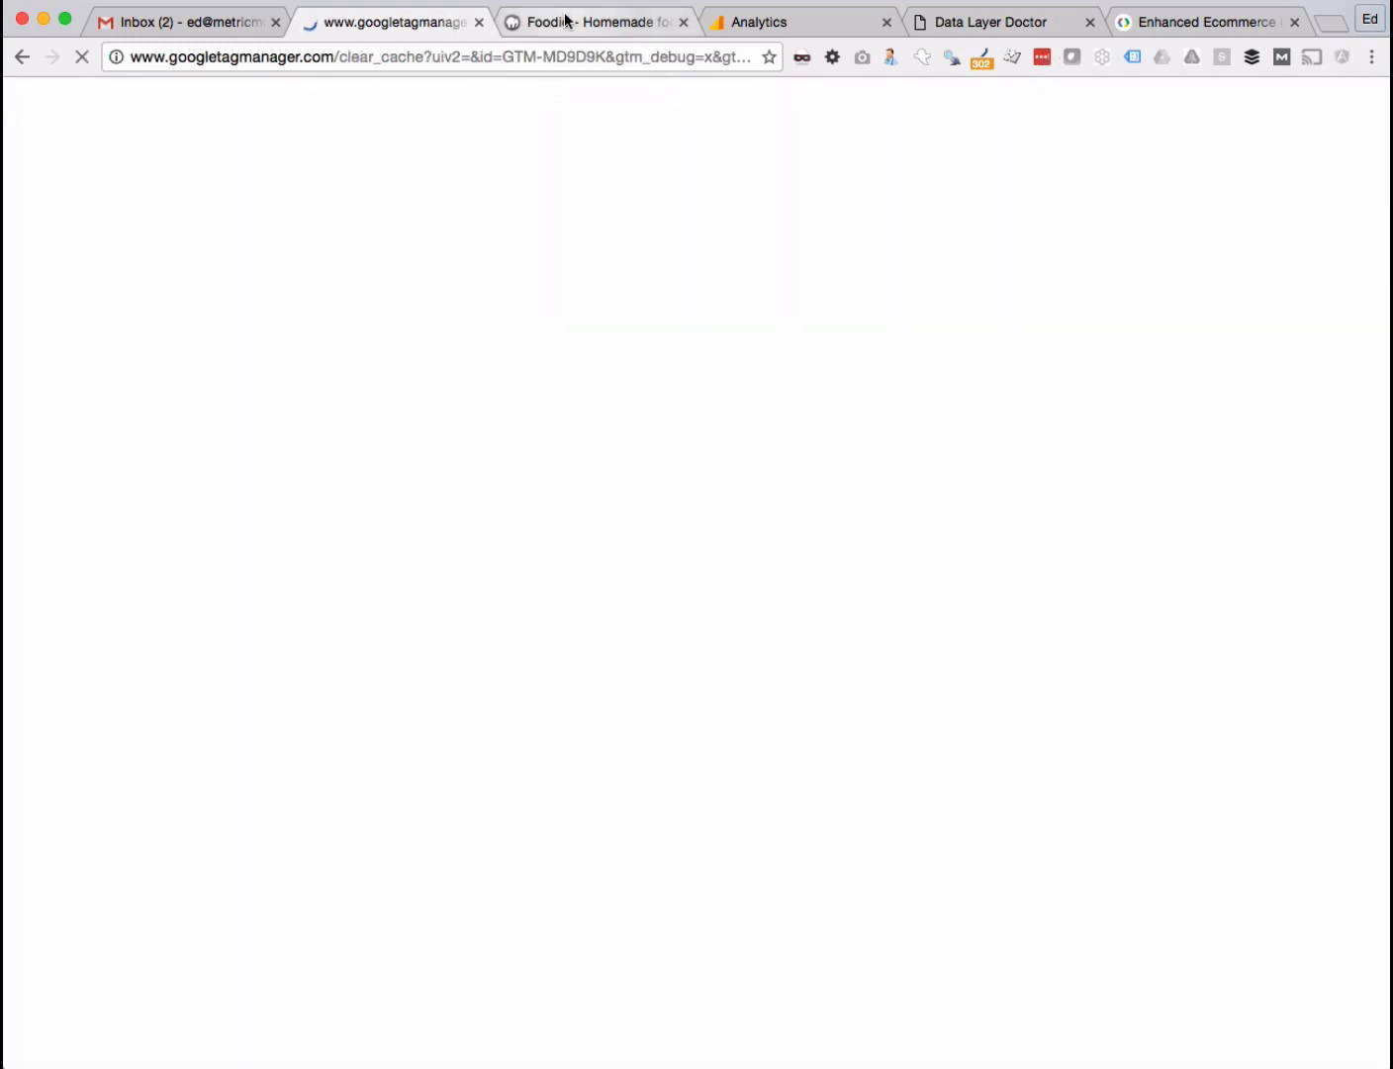
left_click(565, 21)
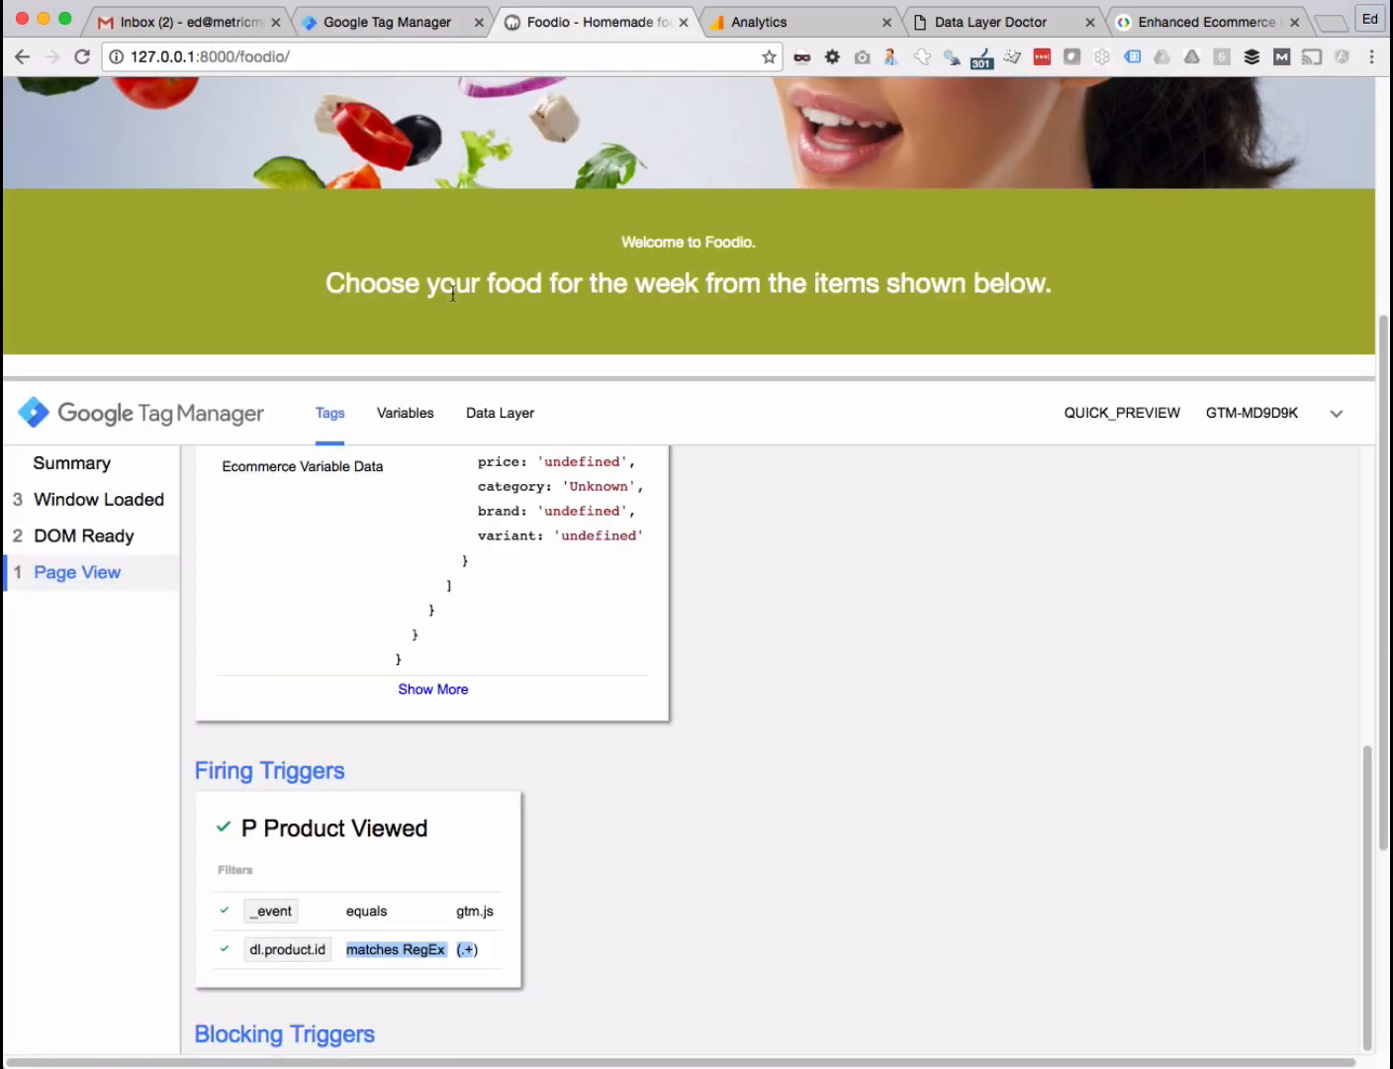
key("super+r")
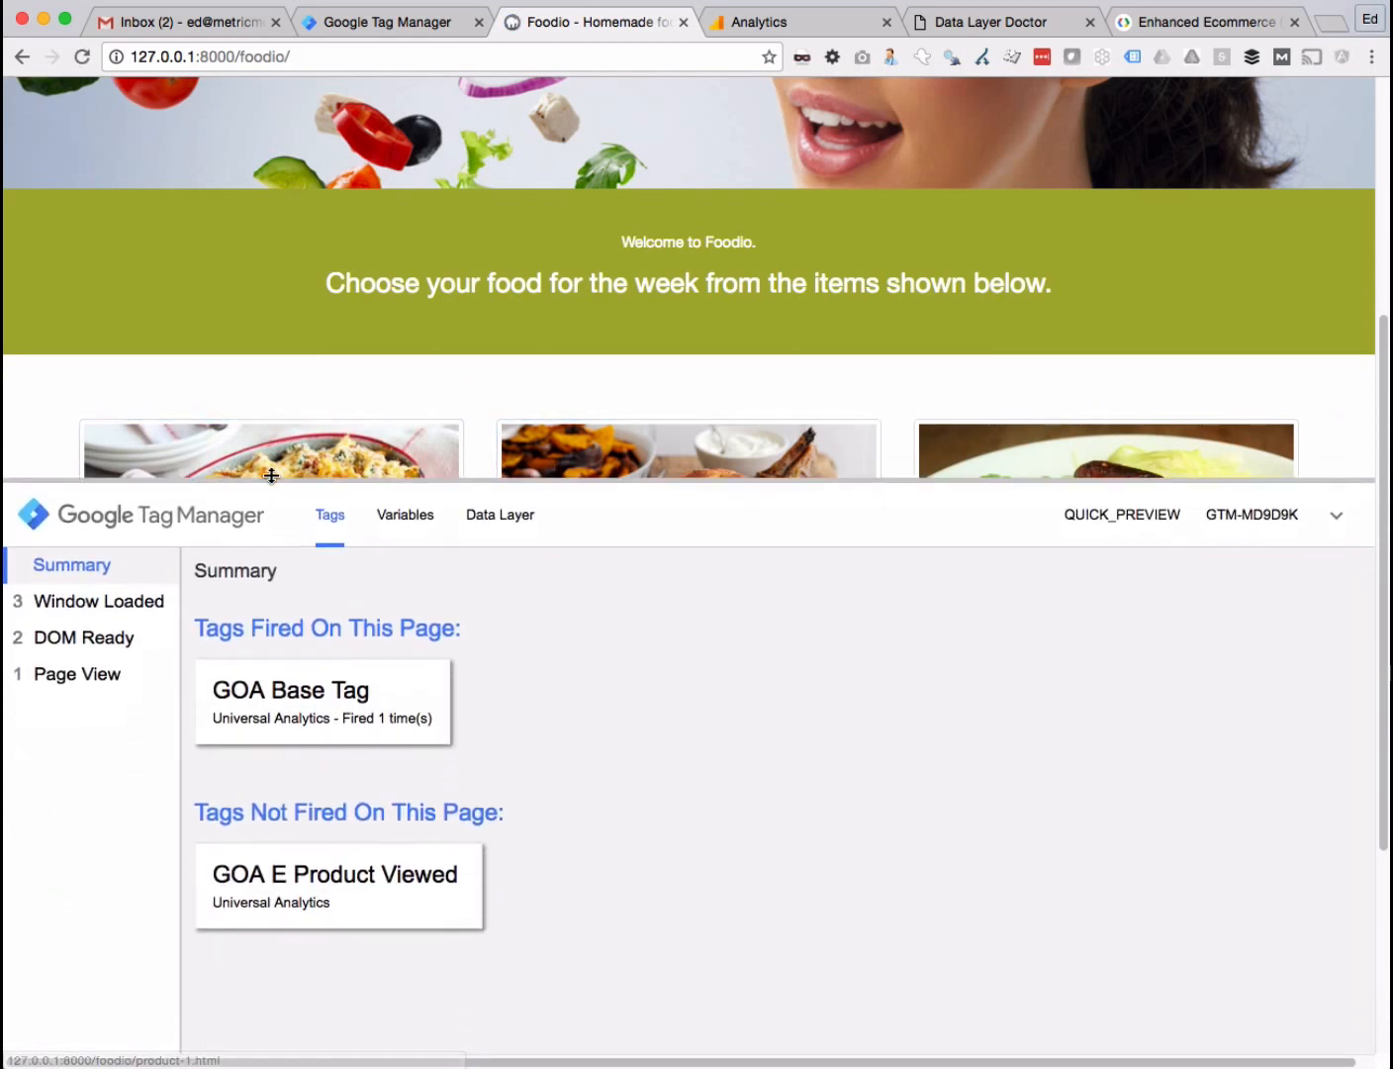
- Examine the GOA E Product Viewed tag's properties and firing trigger filters in the home page's preview summary
left_click(253, 887)
scroll(379, 758, "down", 3)
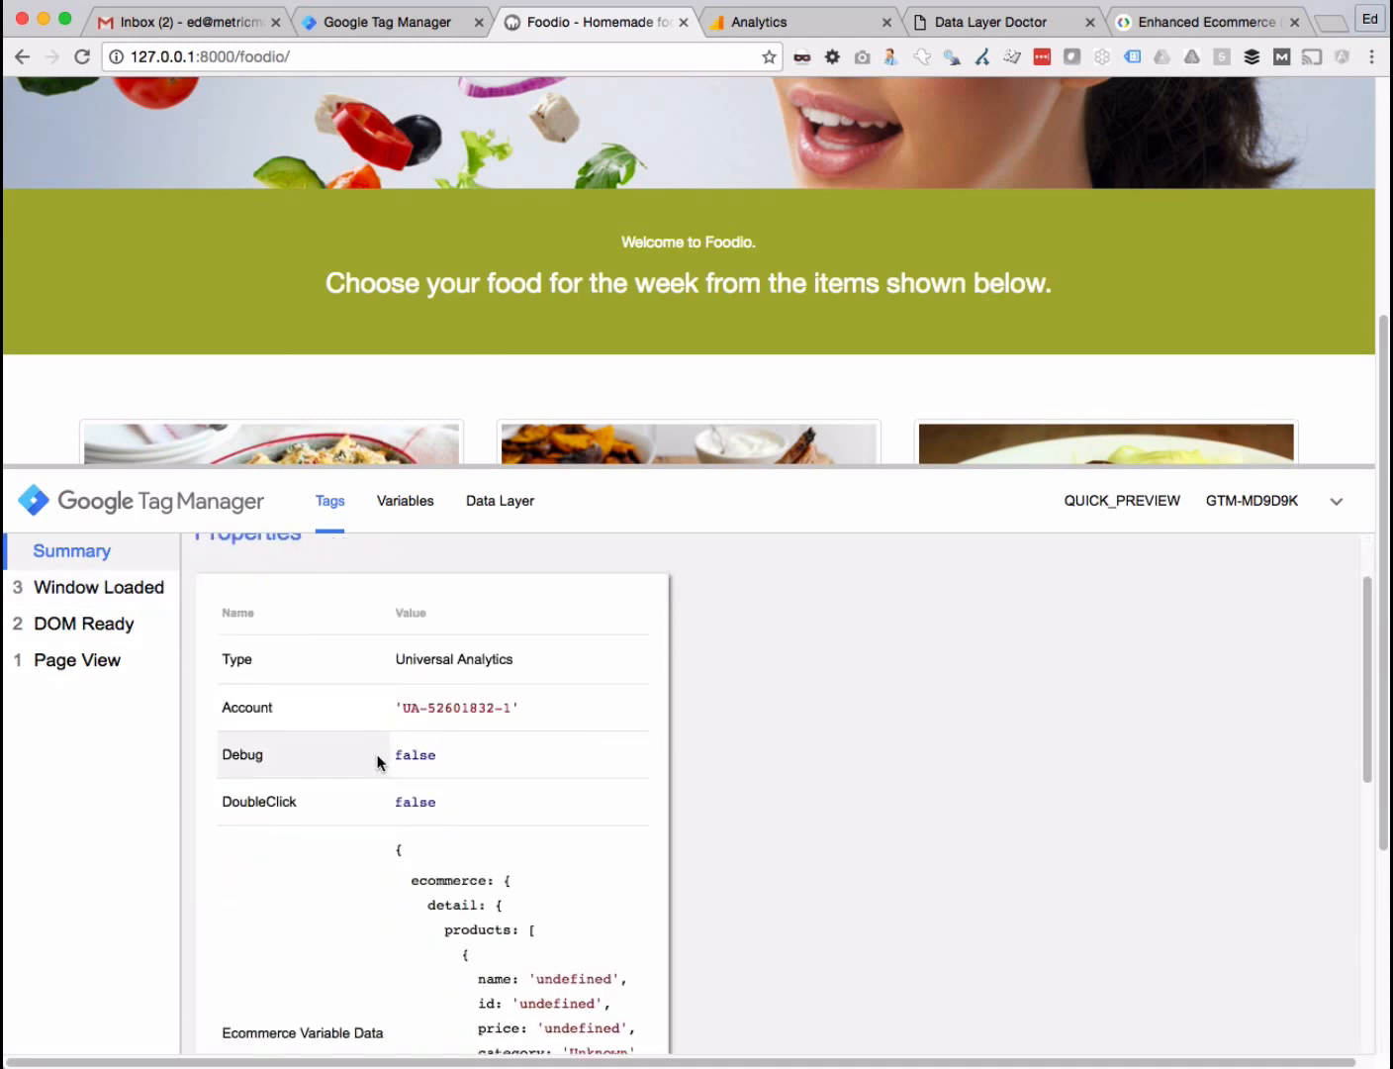
scroll(372, 757, "down", 5)
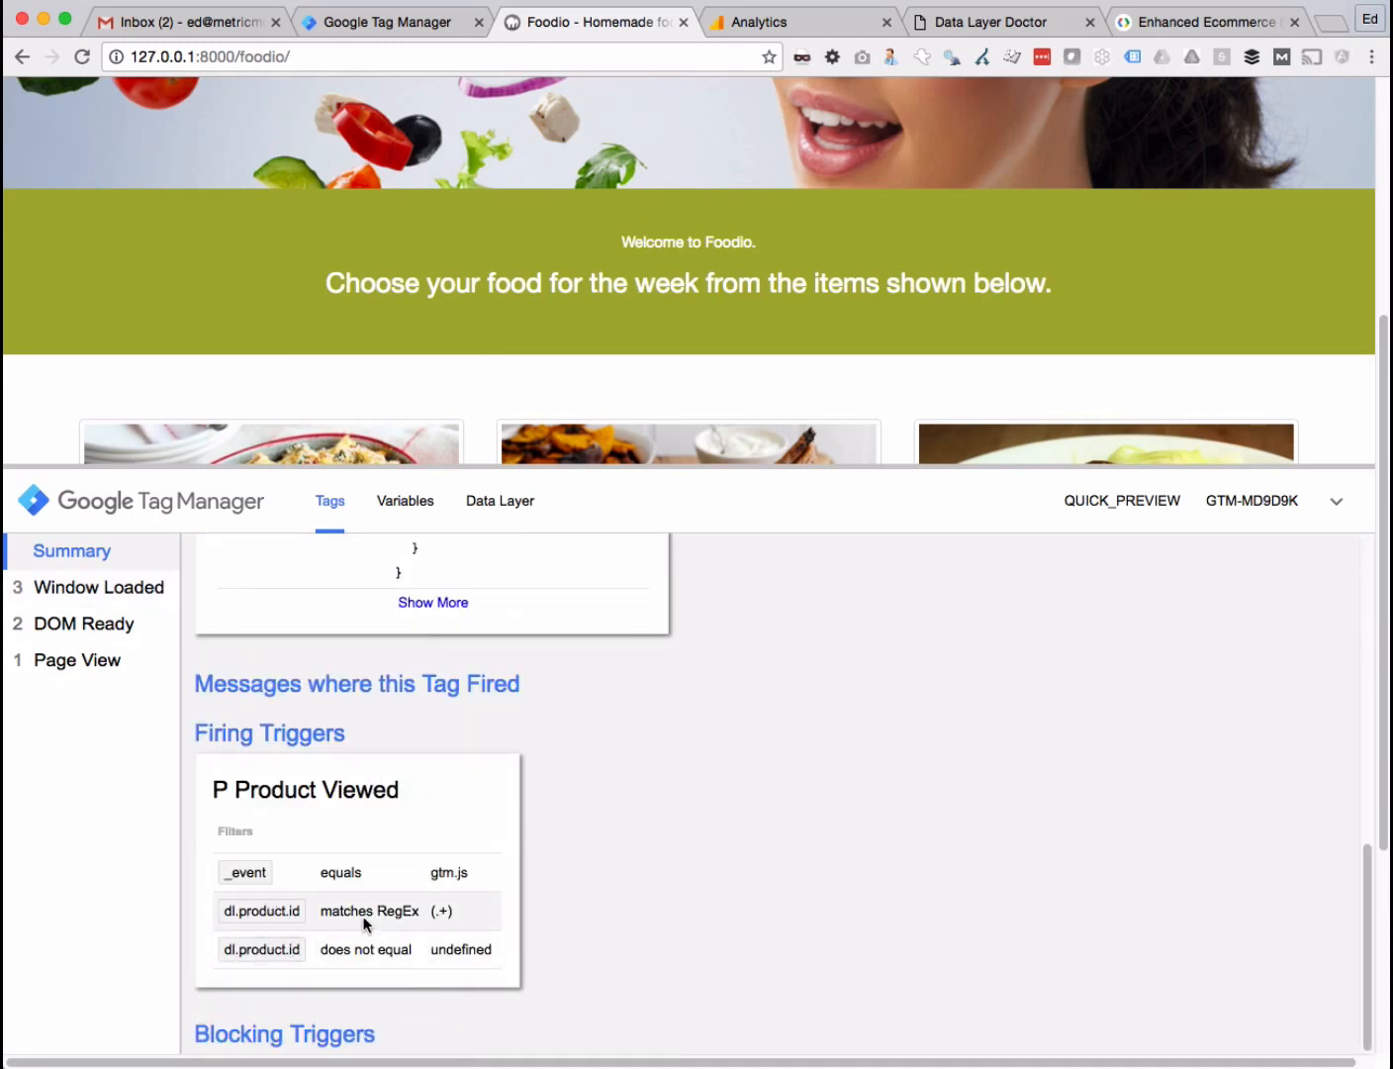
scroll(365, 924, "up", 10)
scroll(442, 299, "down", 4)
scroll(442, 299, "down", 5)
- Go to the Roast Chicken product page and check which tags fire on its Message and Page View events
left_click(654, 250)
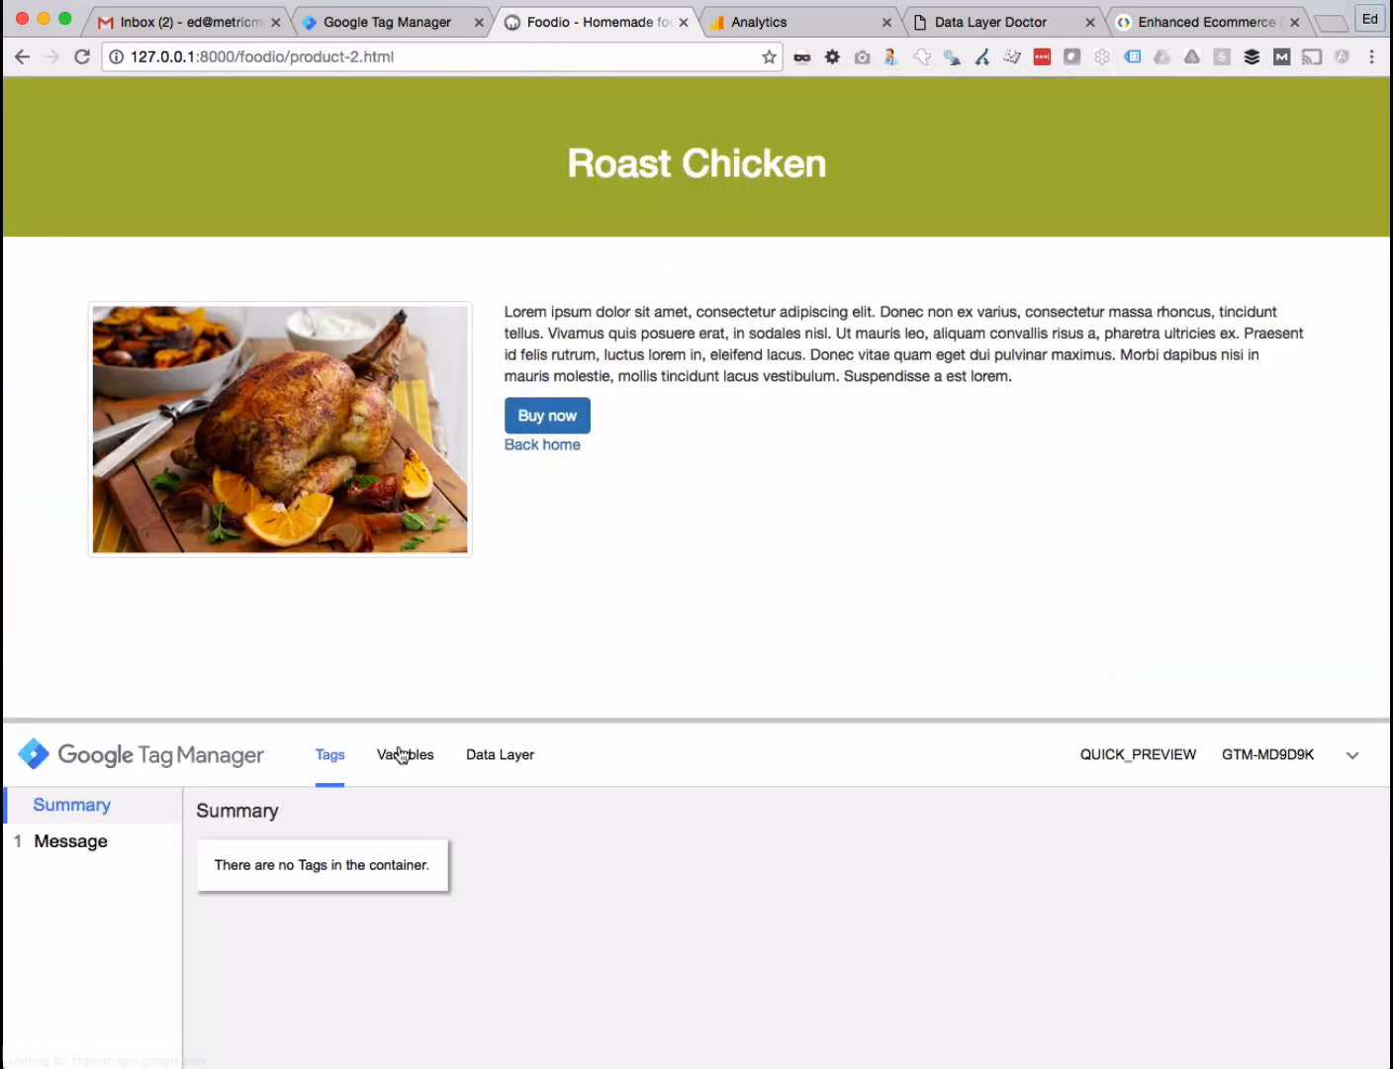
left_click_drag(405, 719, 405, 447)
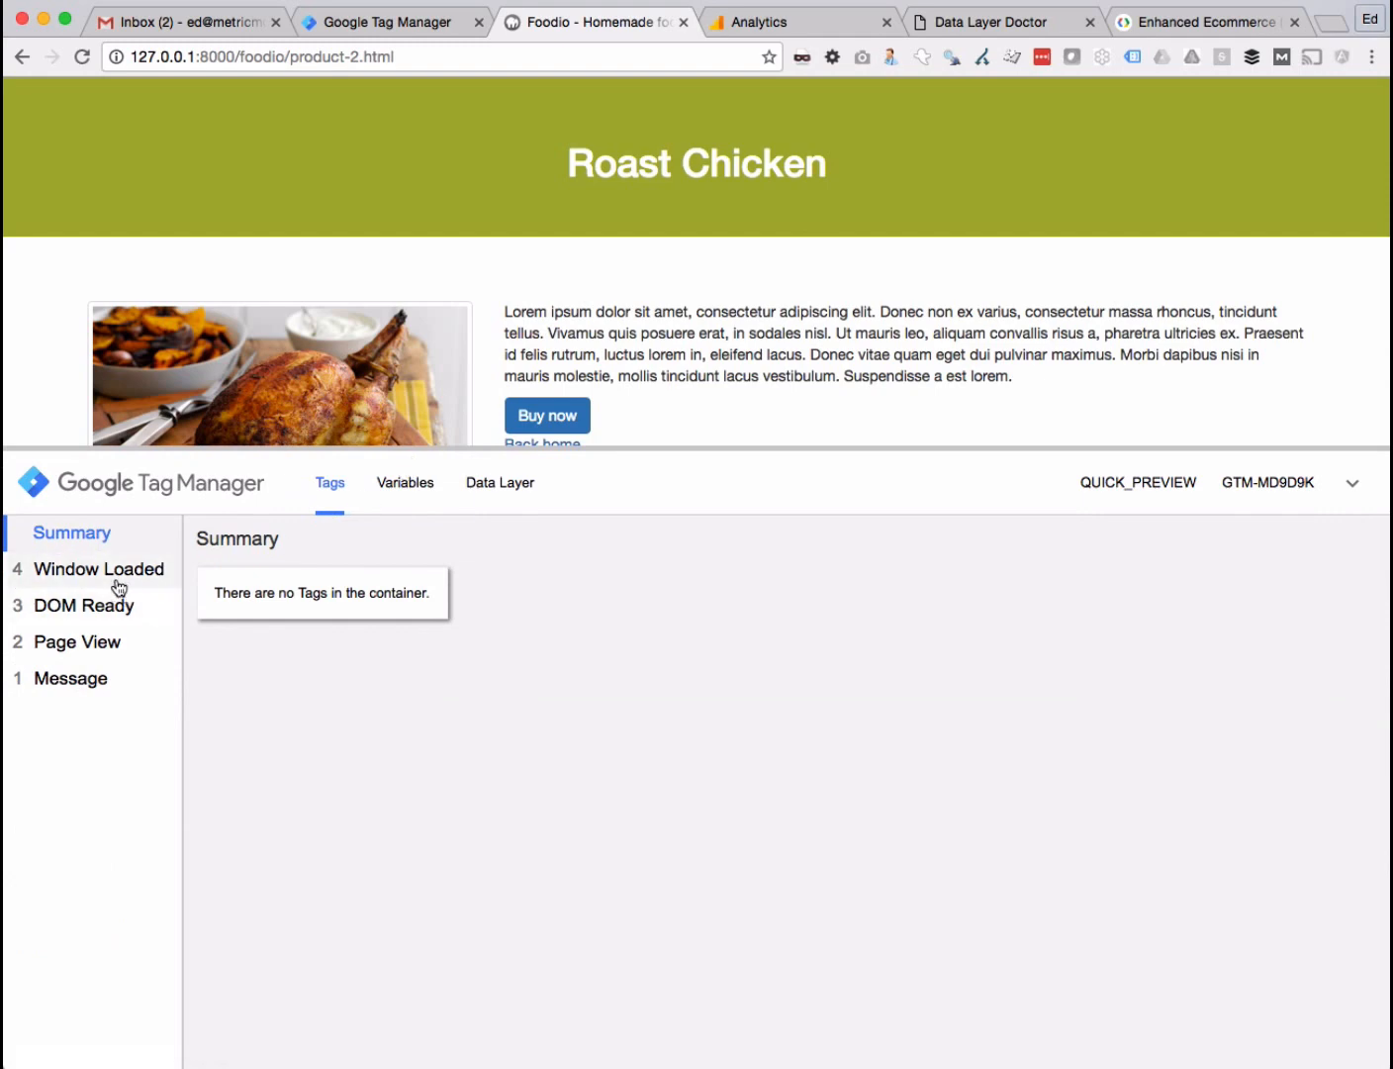
left_click(100, 677)
left_click(103, 653)
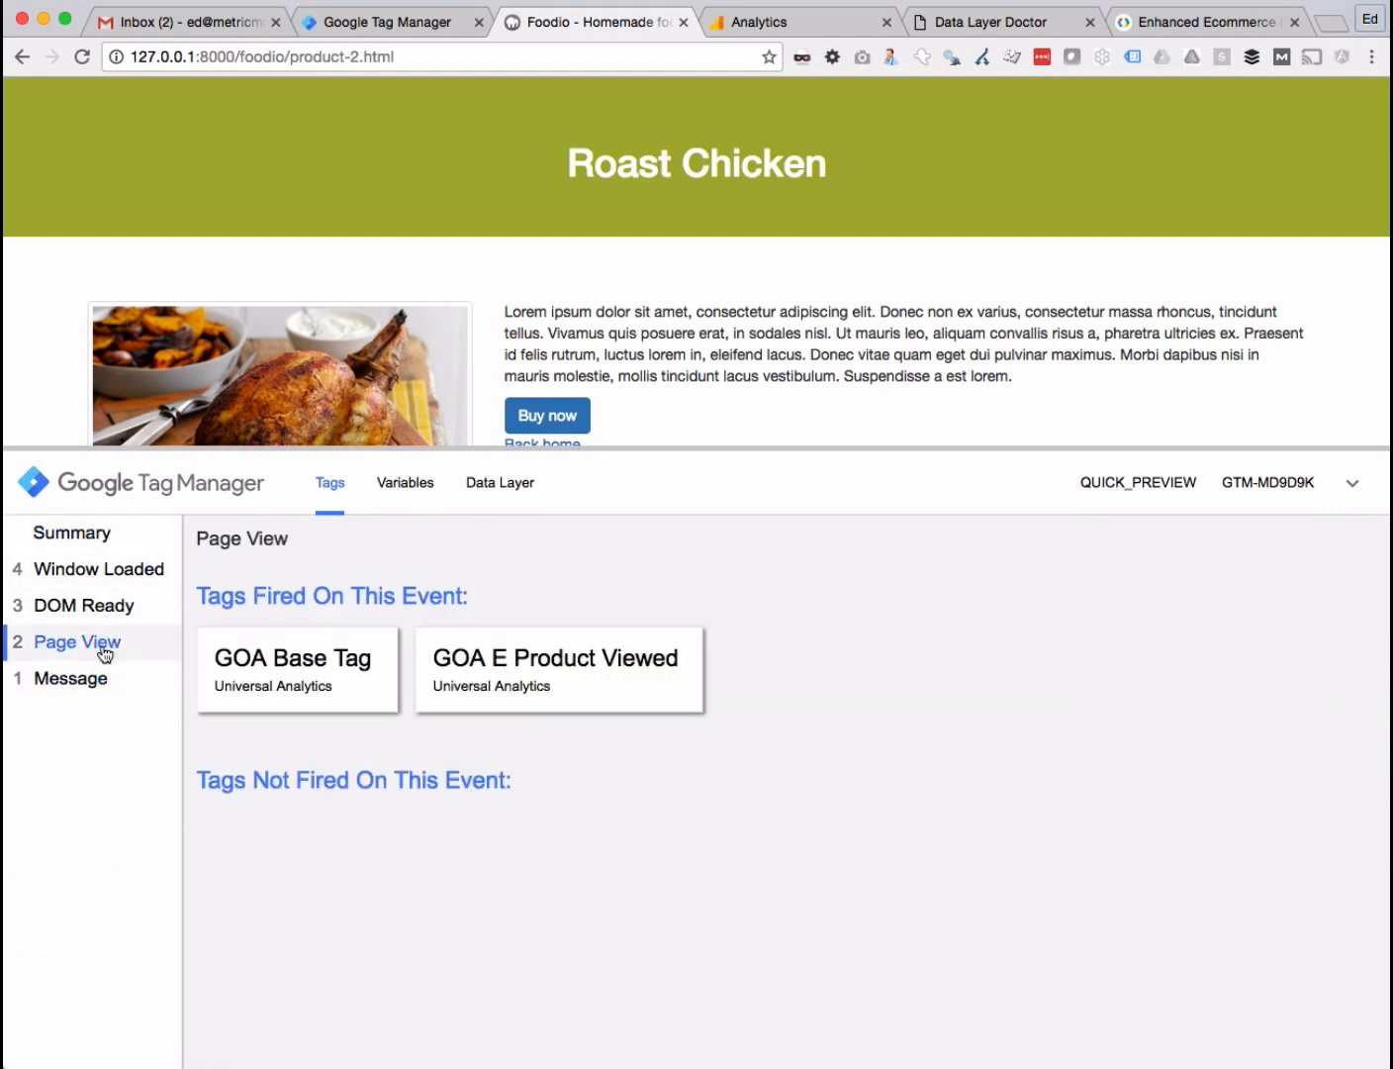
- Examine the GOA E Product Viewed tag's Ecommerce Variable Data and firing trigger filters on the Roast Chicken page
left_click(517, 663)
scroll(586, 737, "down", 1)
scroll(586, 736, "down", 6)
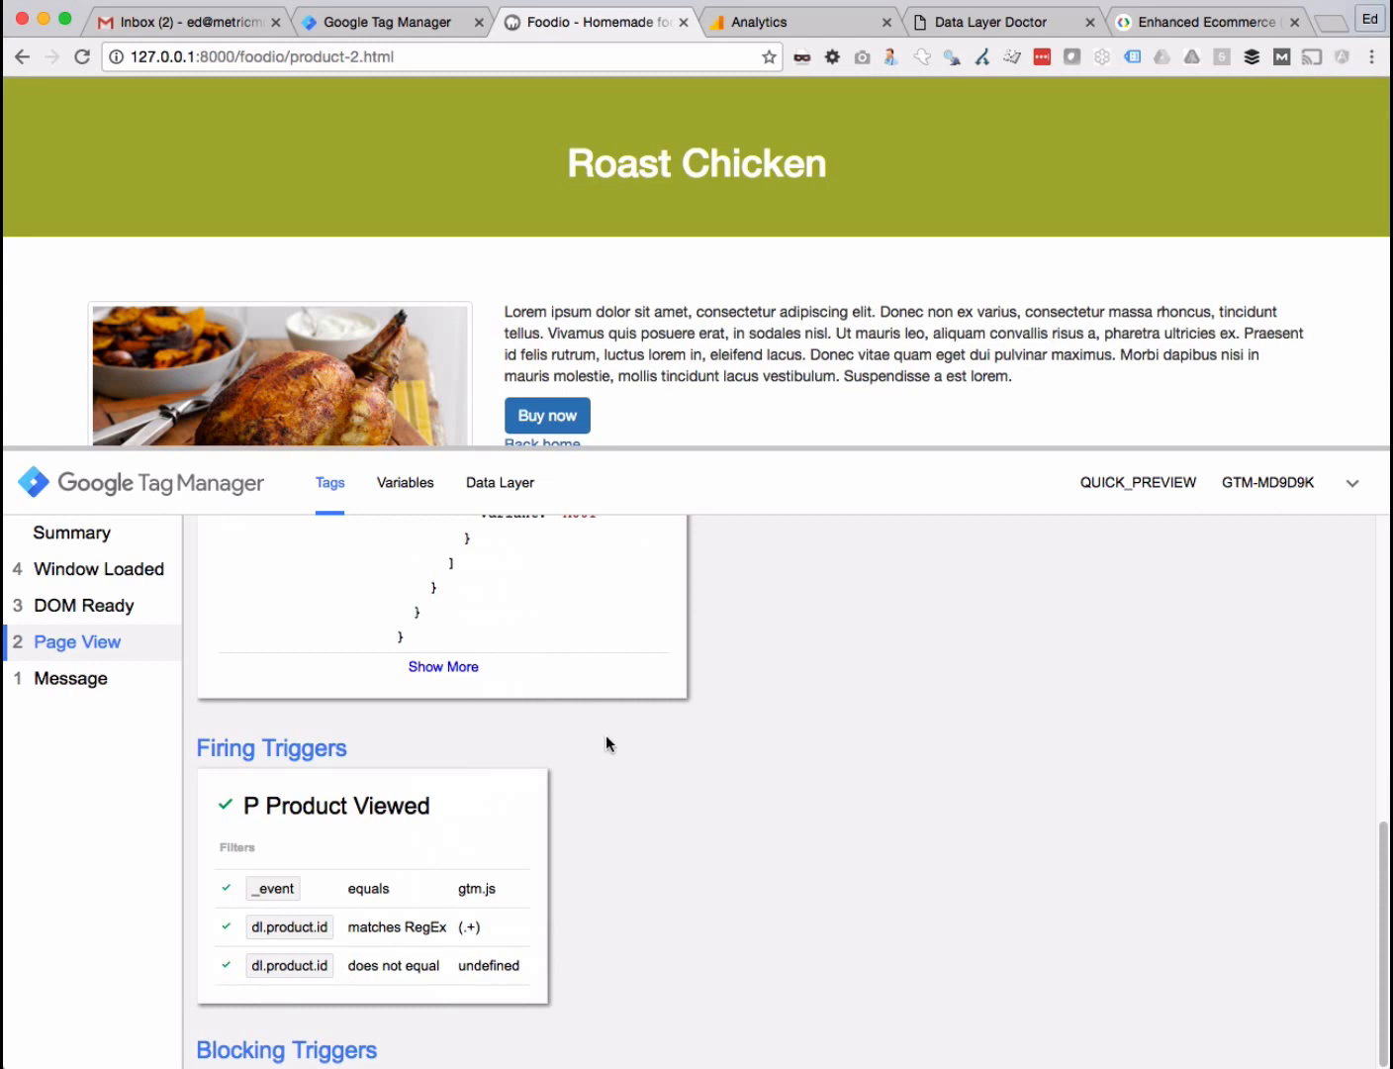
scroll(571, 715, "up", 2)
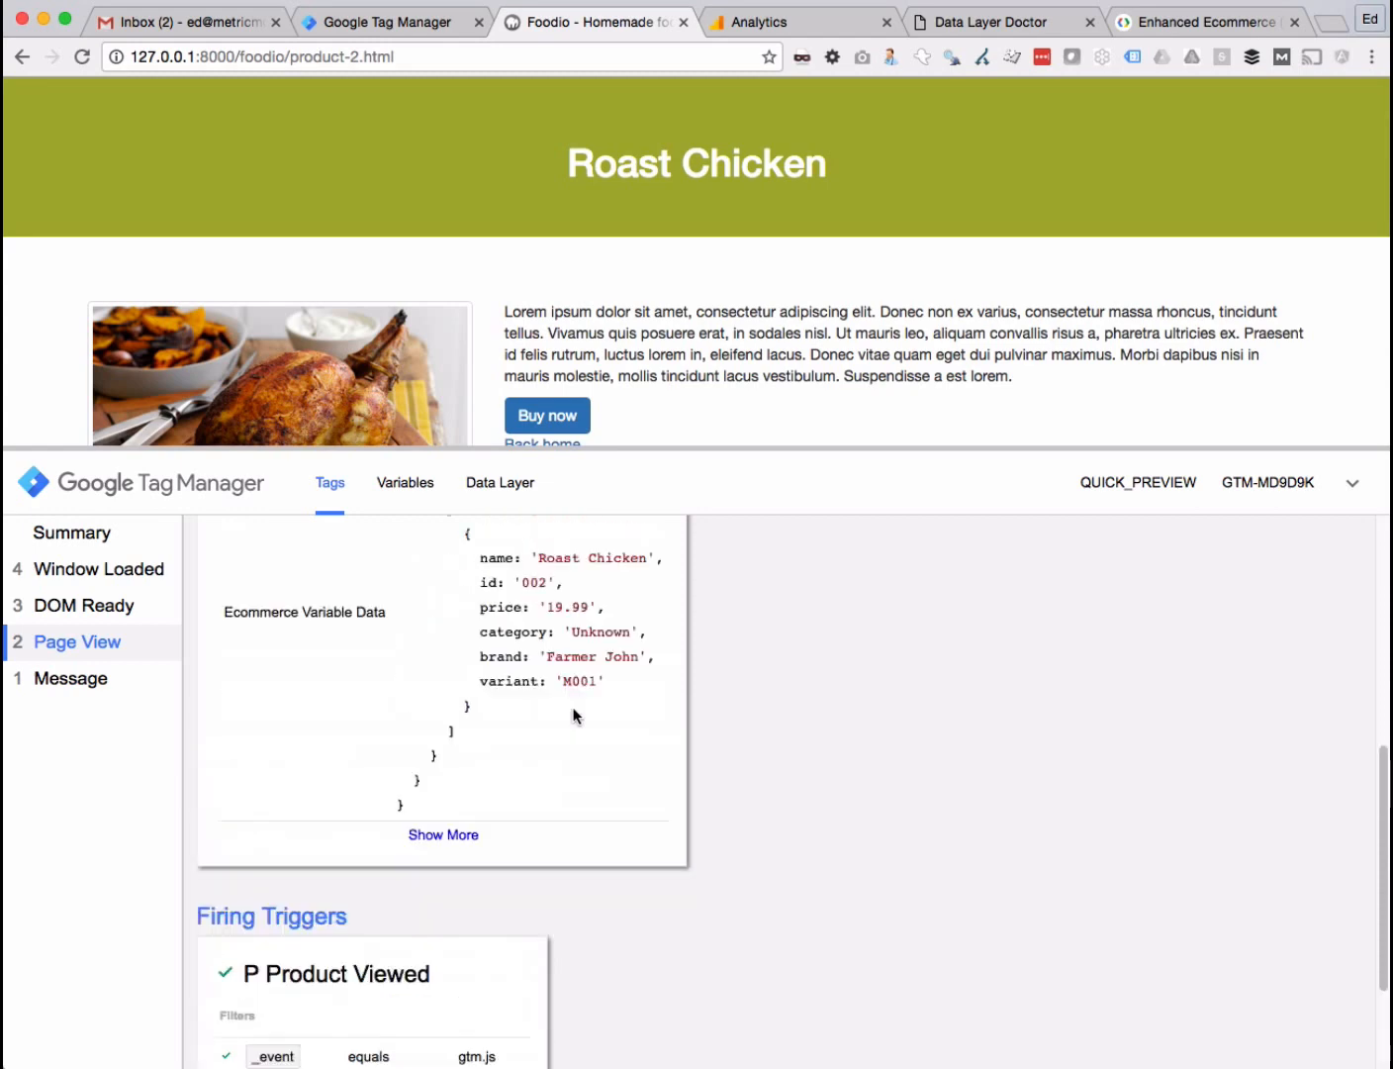
scroll(572, 715, "down", 2)
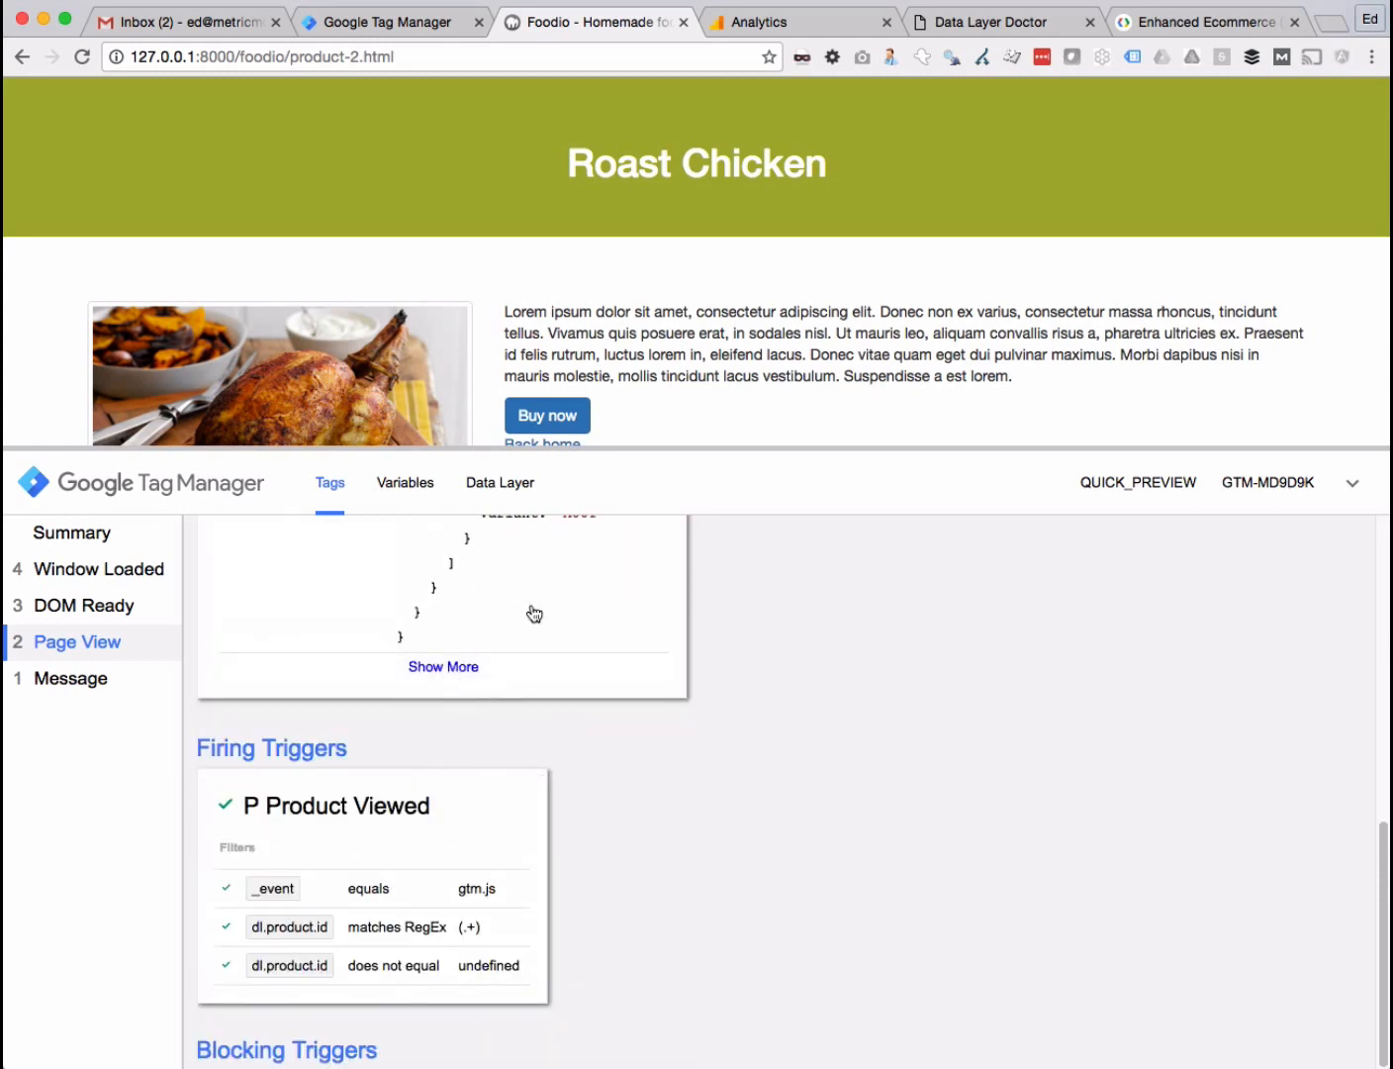
left_click_drag(492, 449, 515, 623)
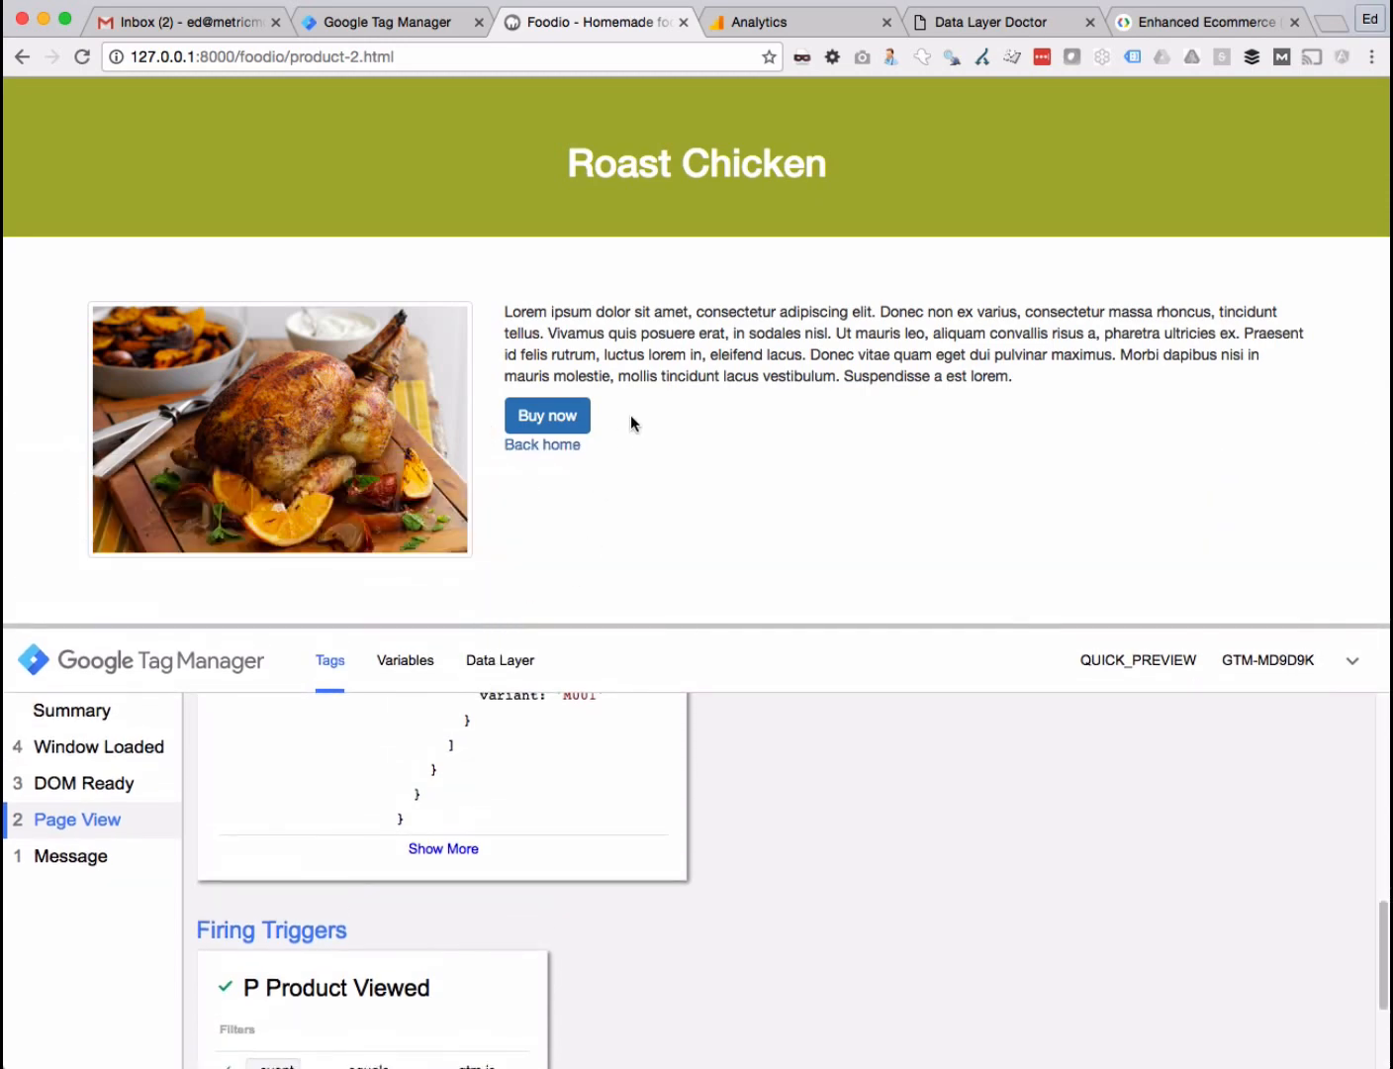
- In Google Analytics, submit the Main view's Ecommerce Settings with Ecommerce status and Enhanced Ecommerce Reporting both ON
left_click(754, 20)
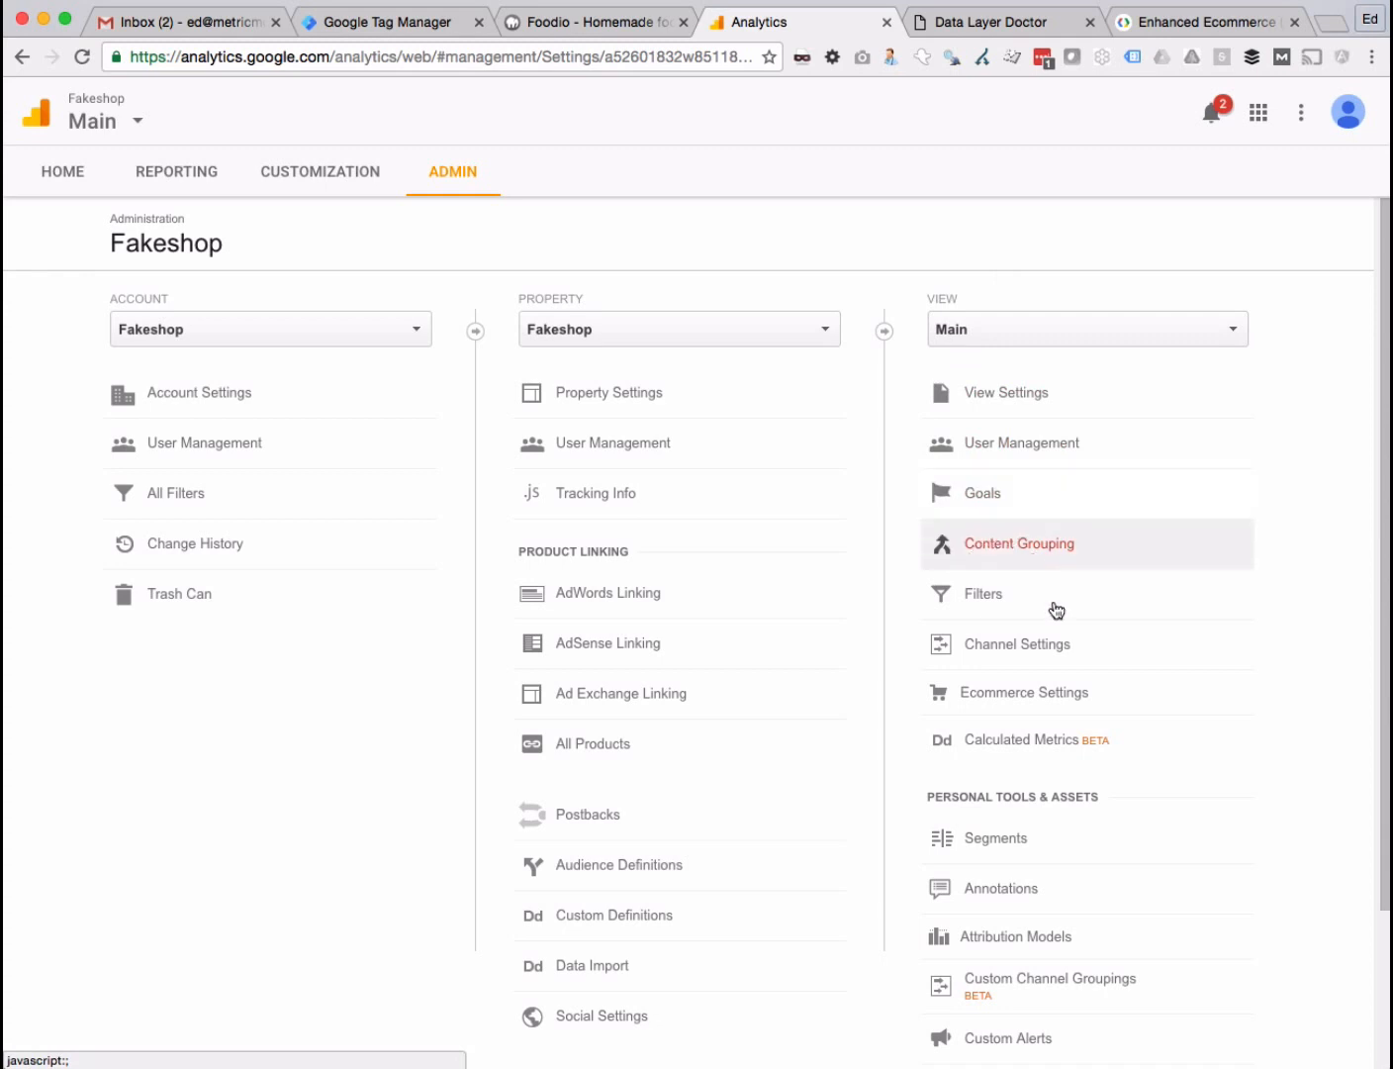
left_click(1057, 693)
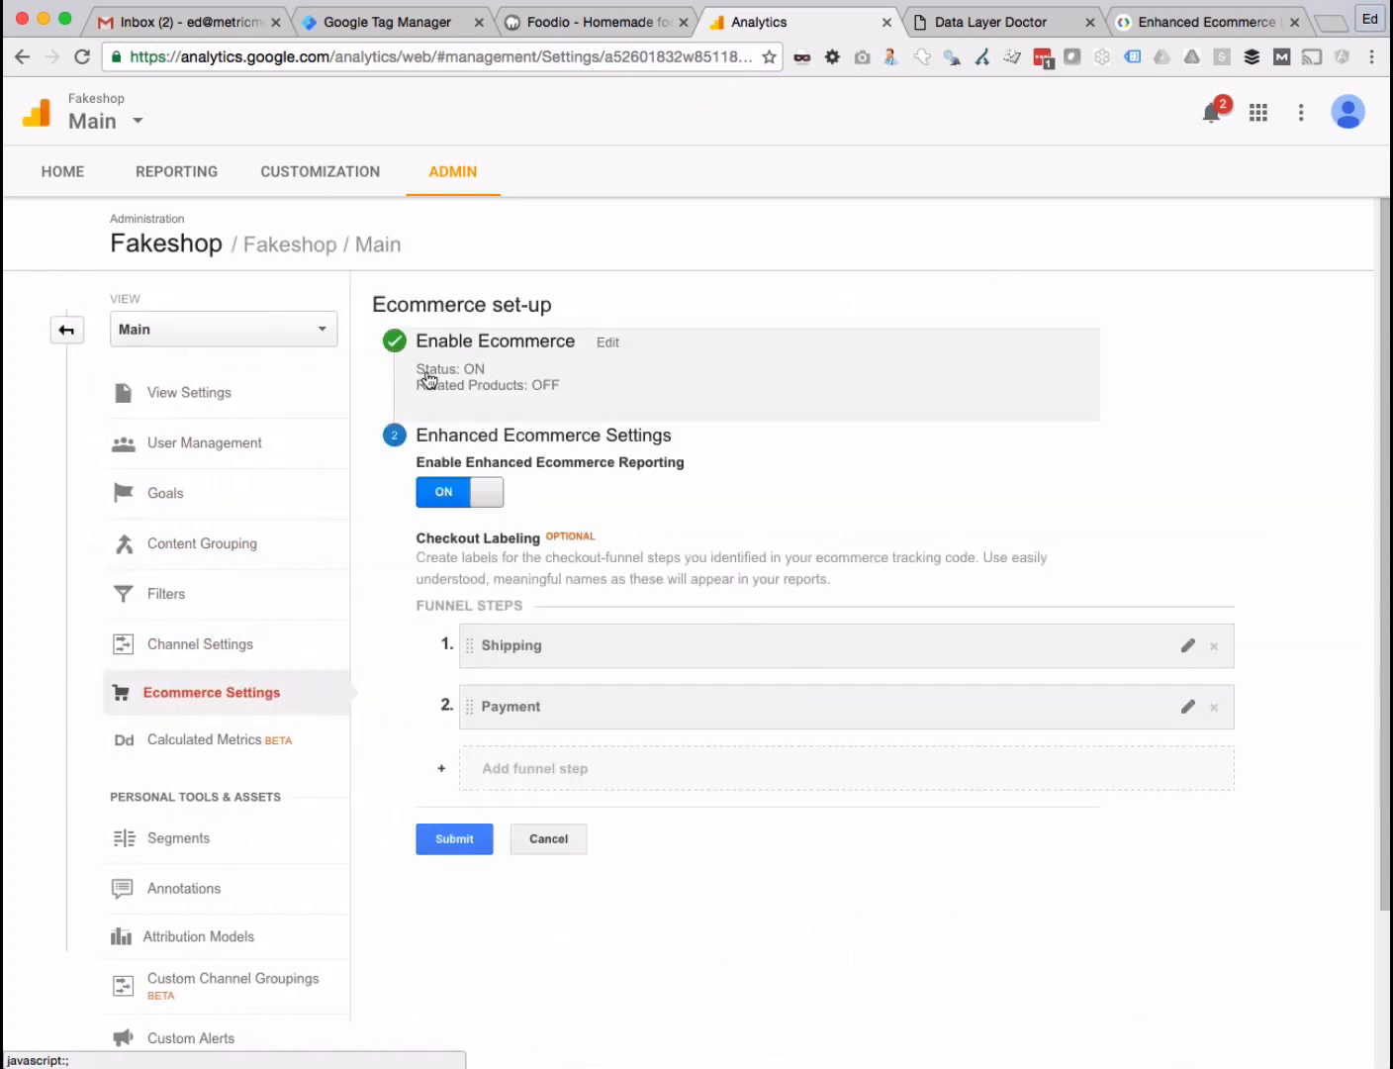
left_click(482, 388)
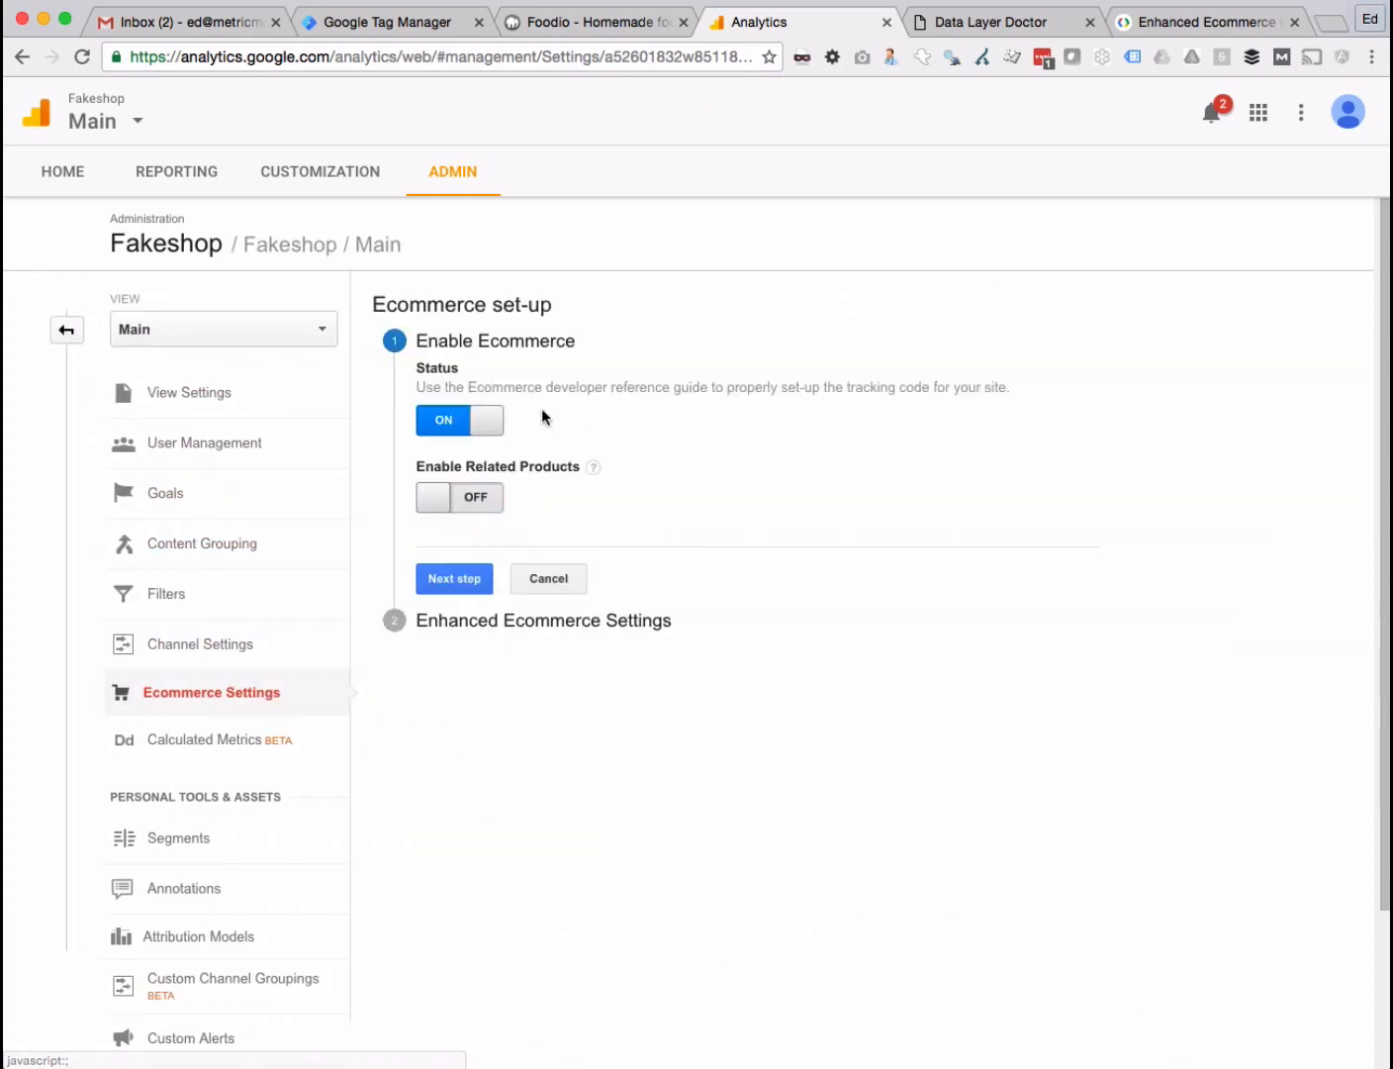
left_click(462, 426)
left_click(462, 420)
left_click(470, 576)
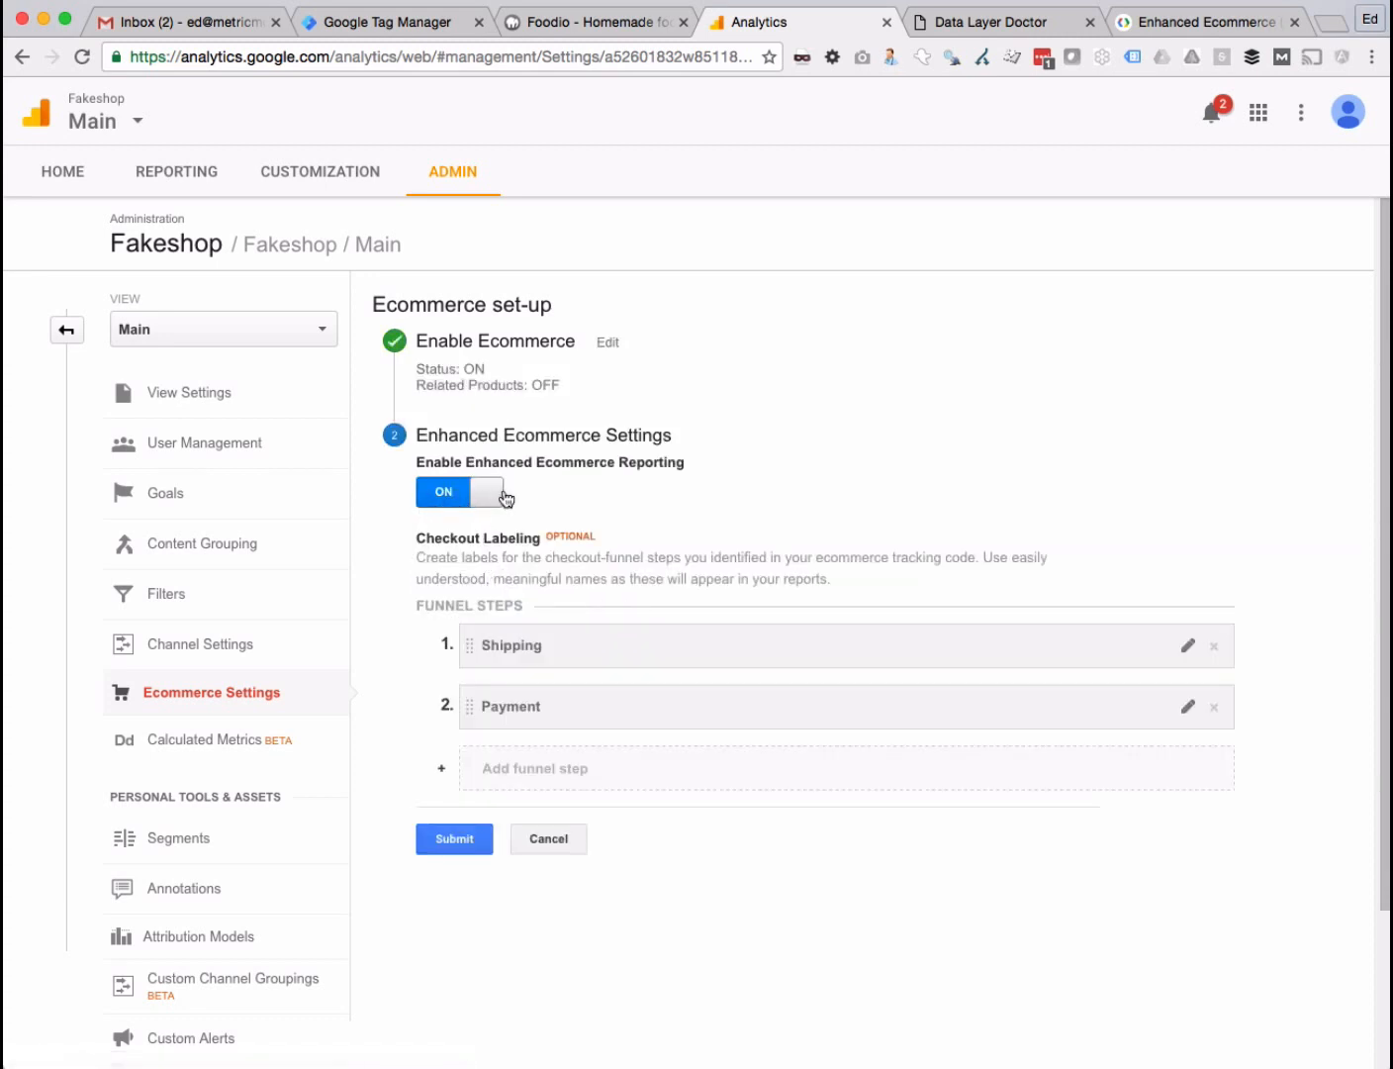
left_click(455, 839)
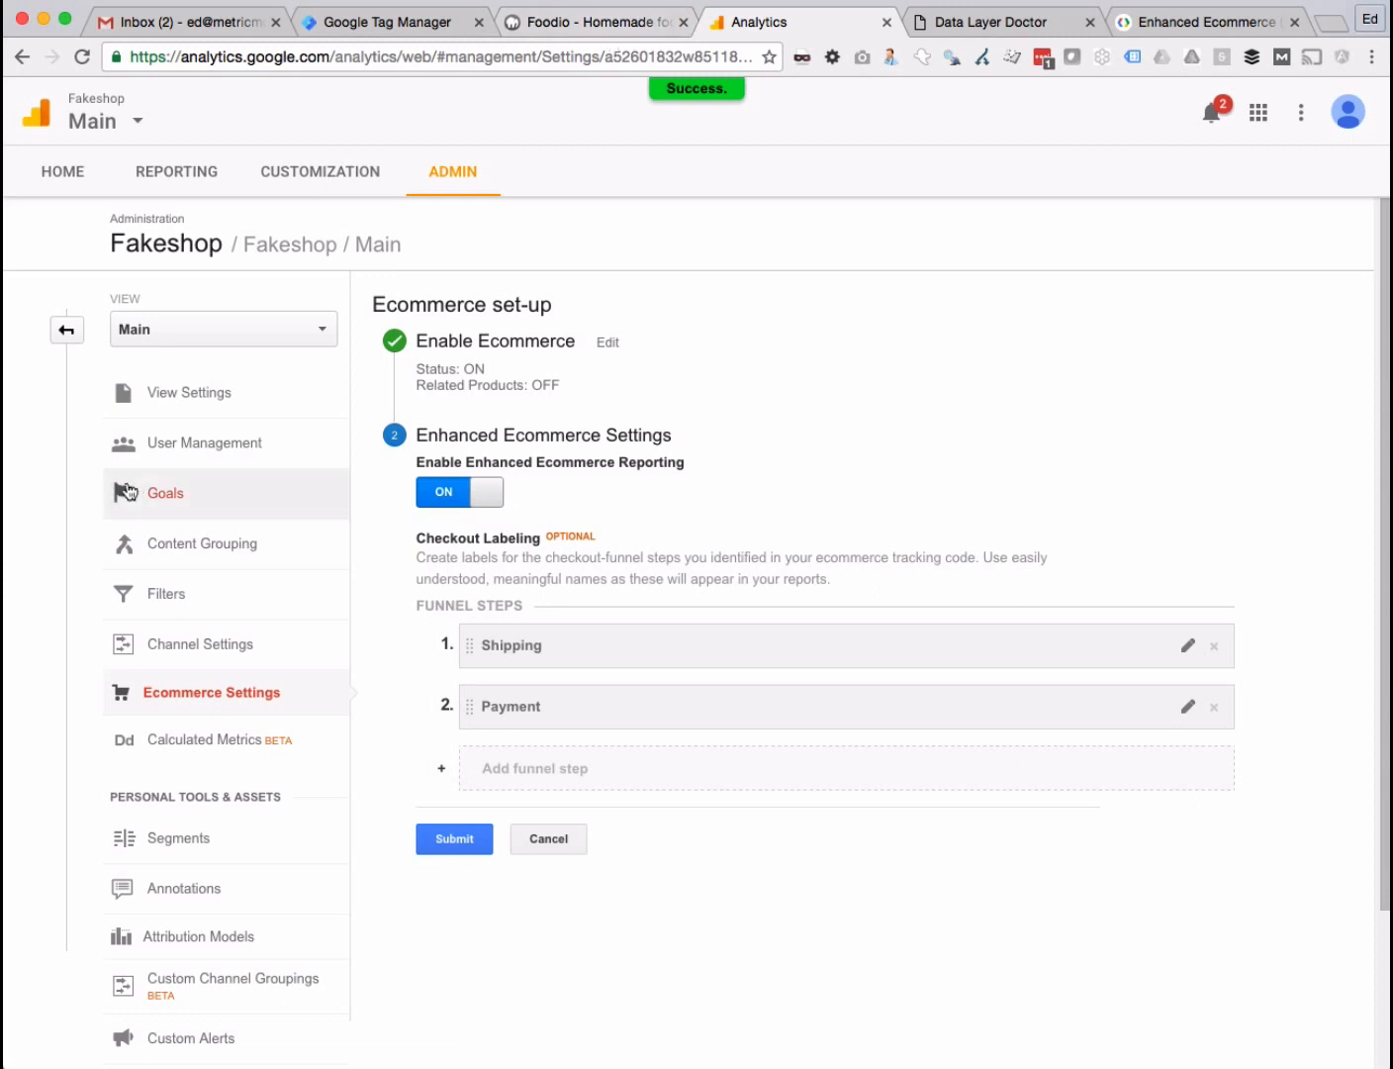
- Open the Audience Overview report and set its date range to Sep 30, 2016 only
left_click(203, 193)
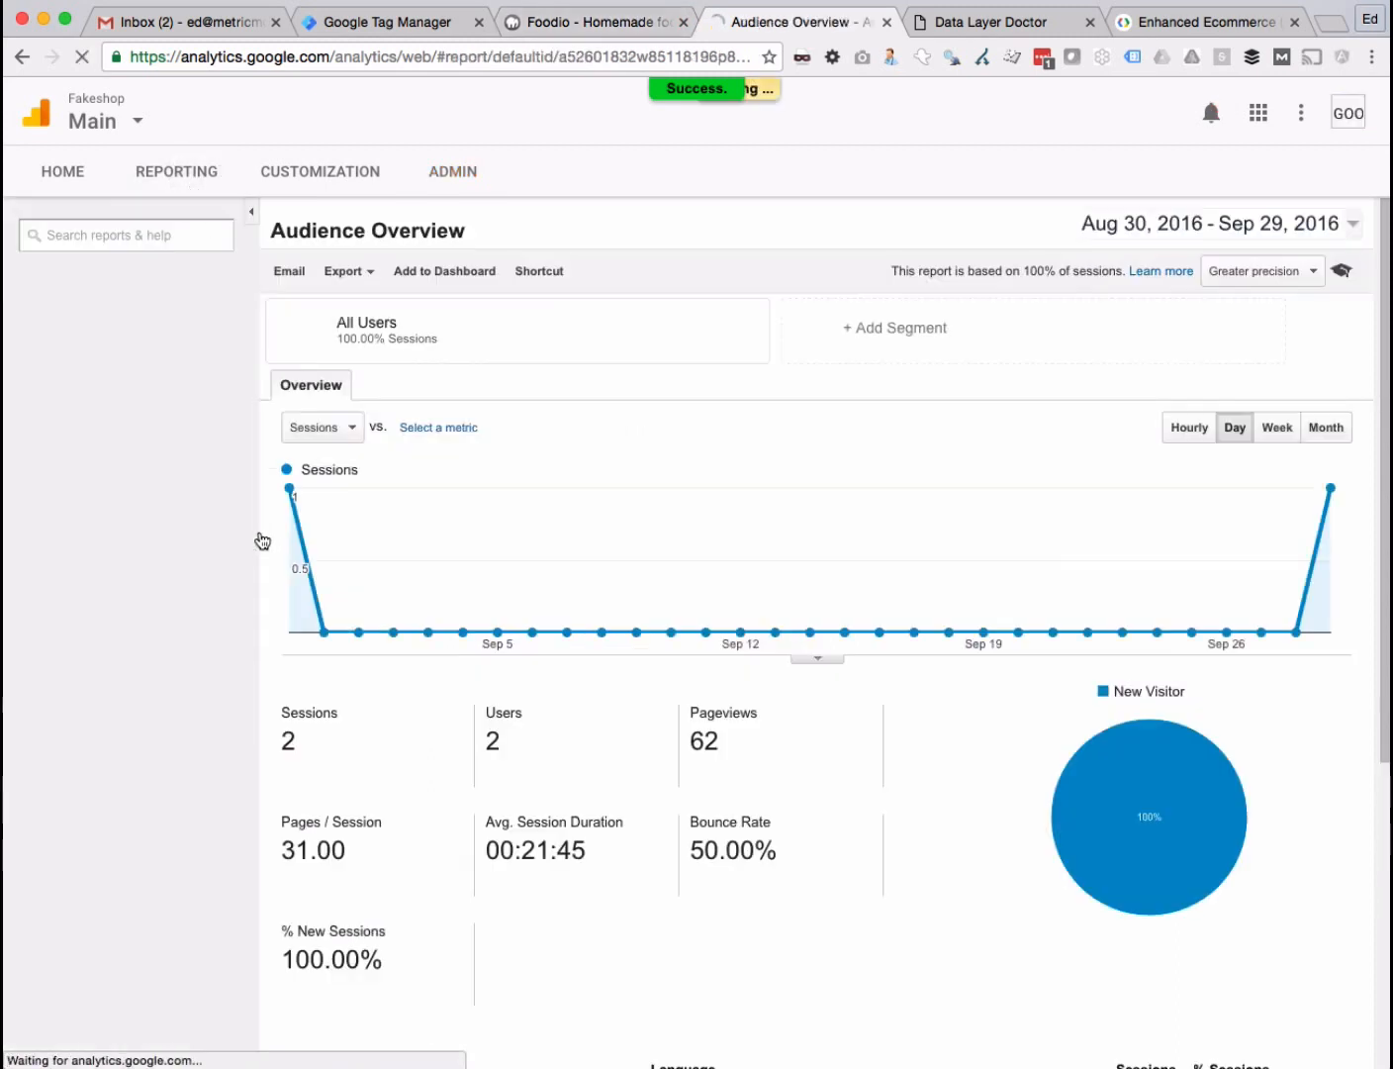
left_click(1192, 224)
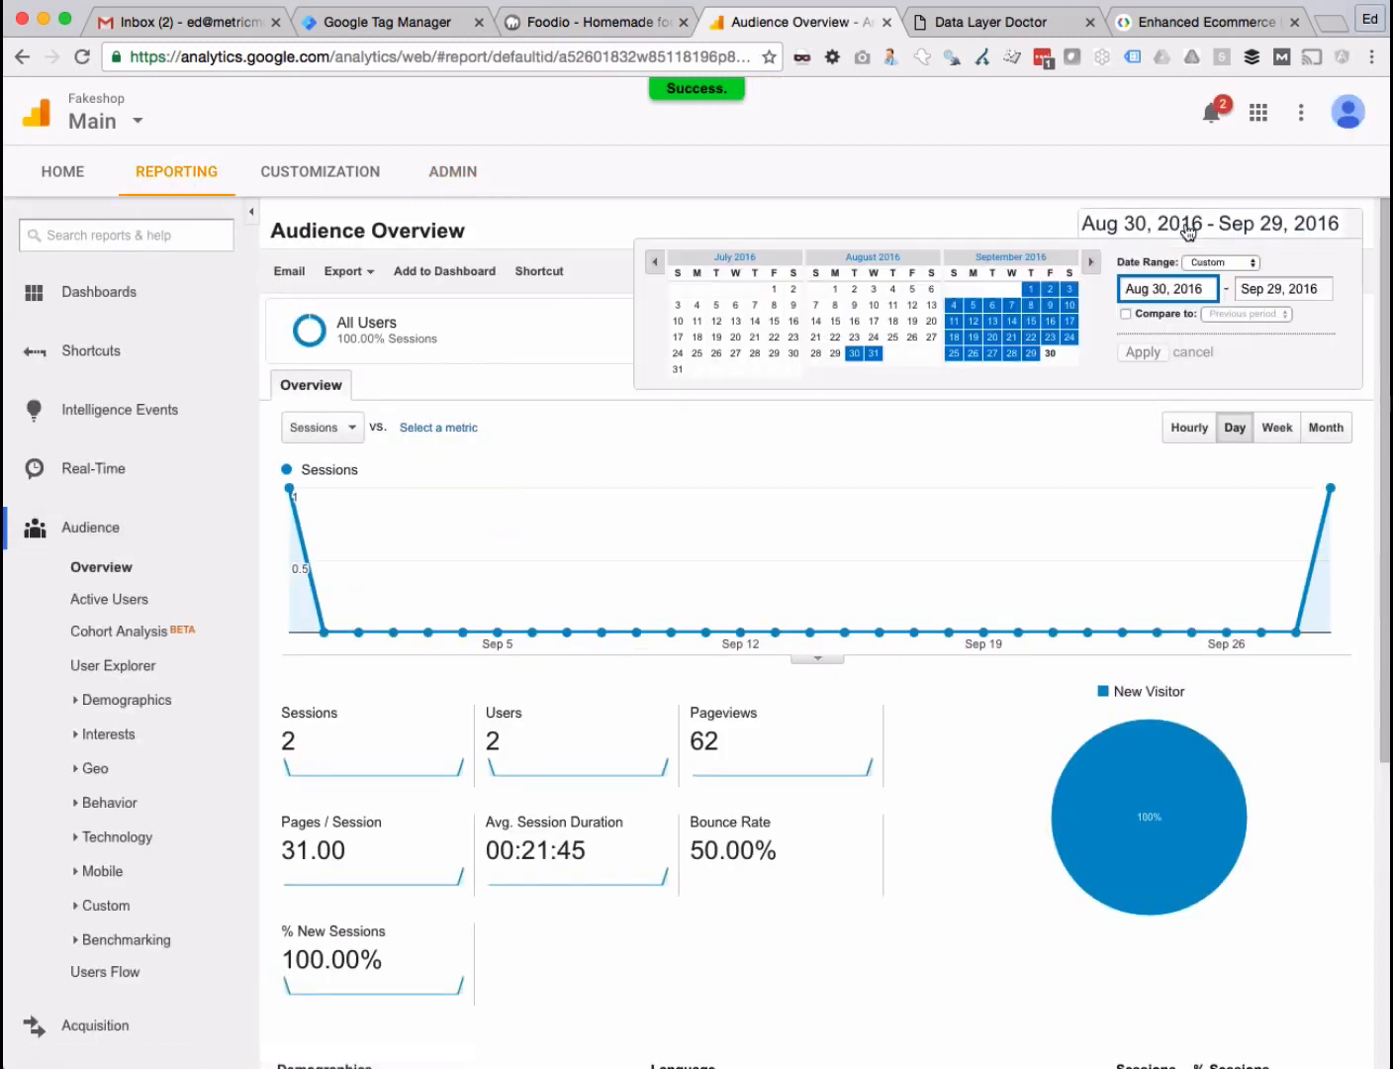
left_click(1051, 353)
left_click(1120, 358)
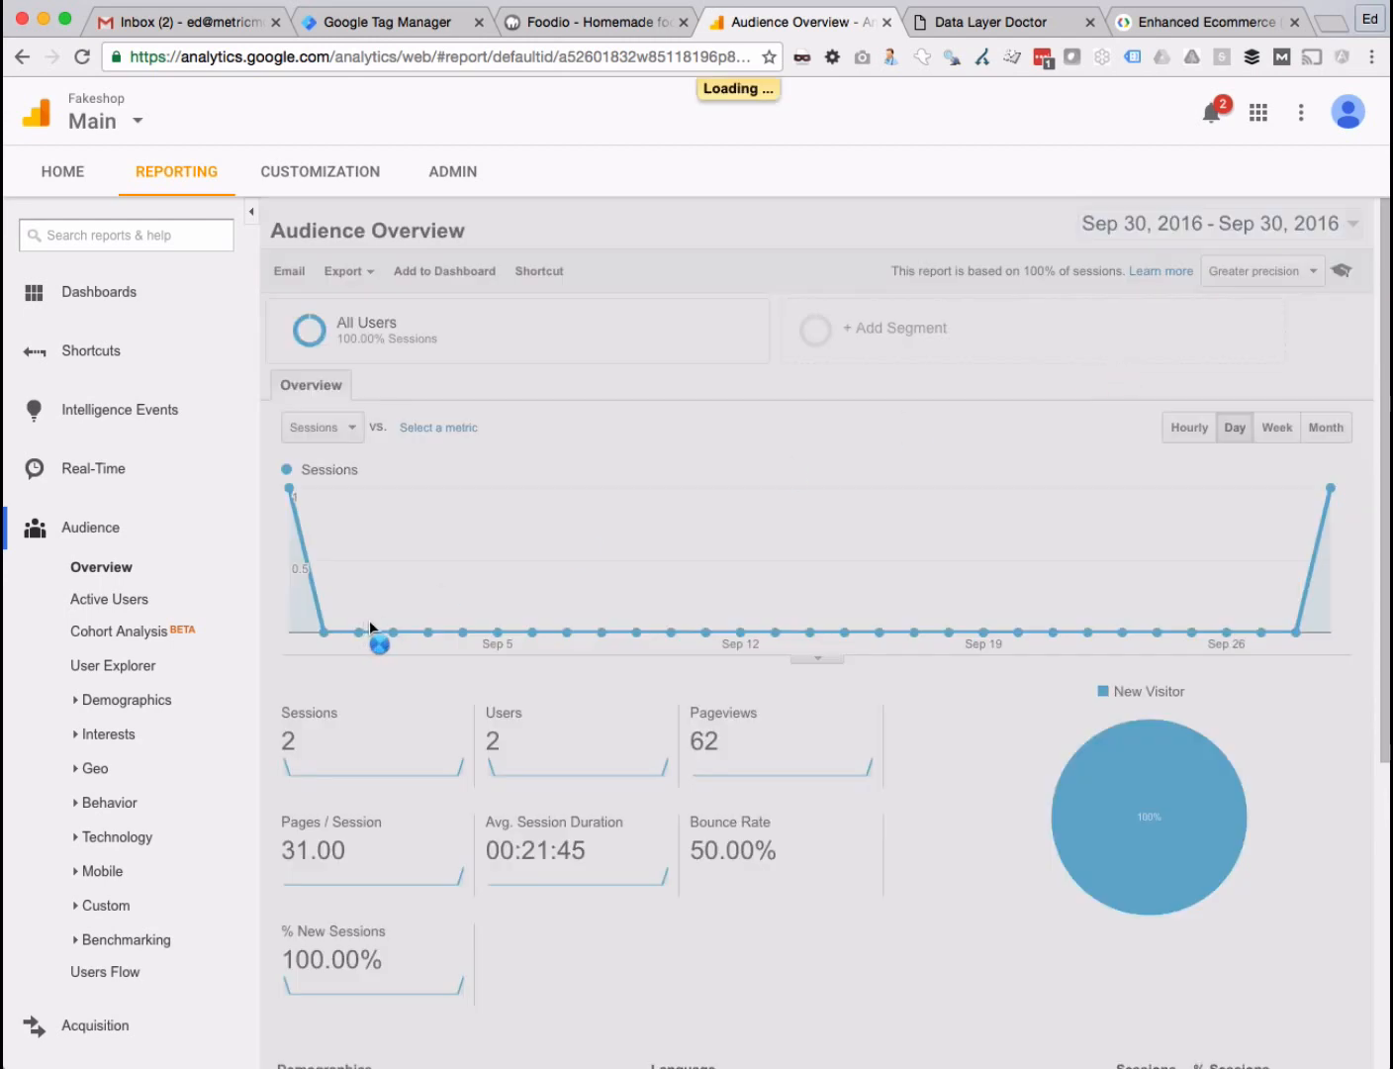
- Open the Ecommerce Product Performance report under Conversions and examine its product table
scroll(163, 606, "down", 2)
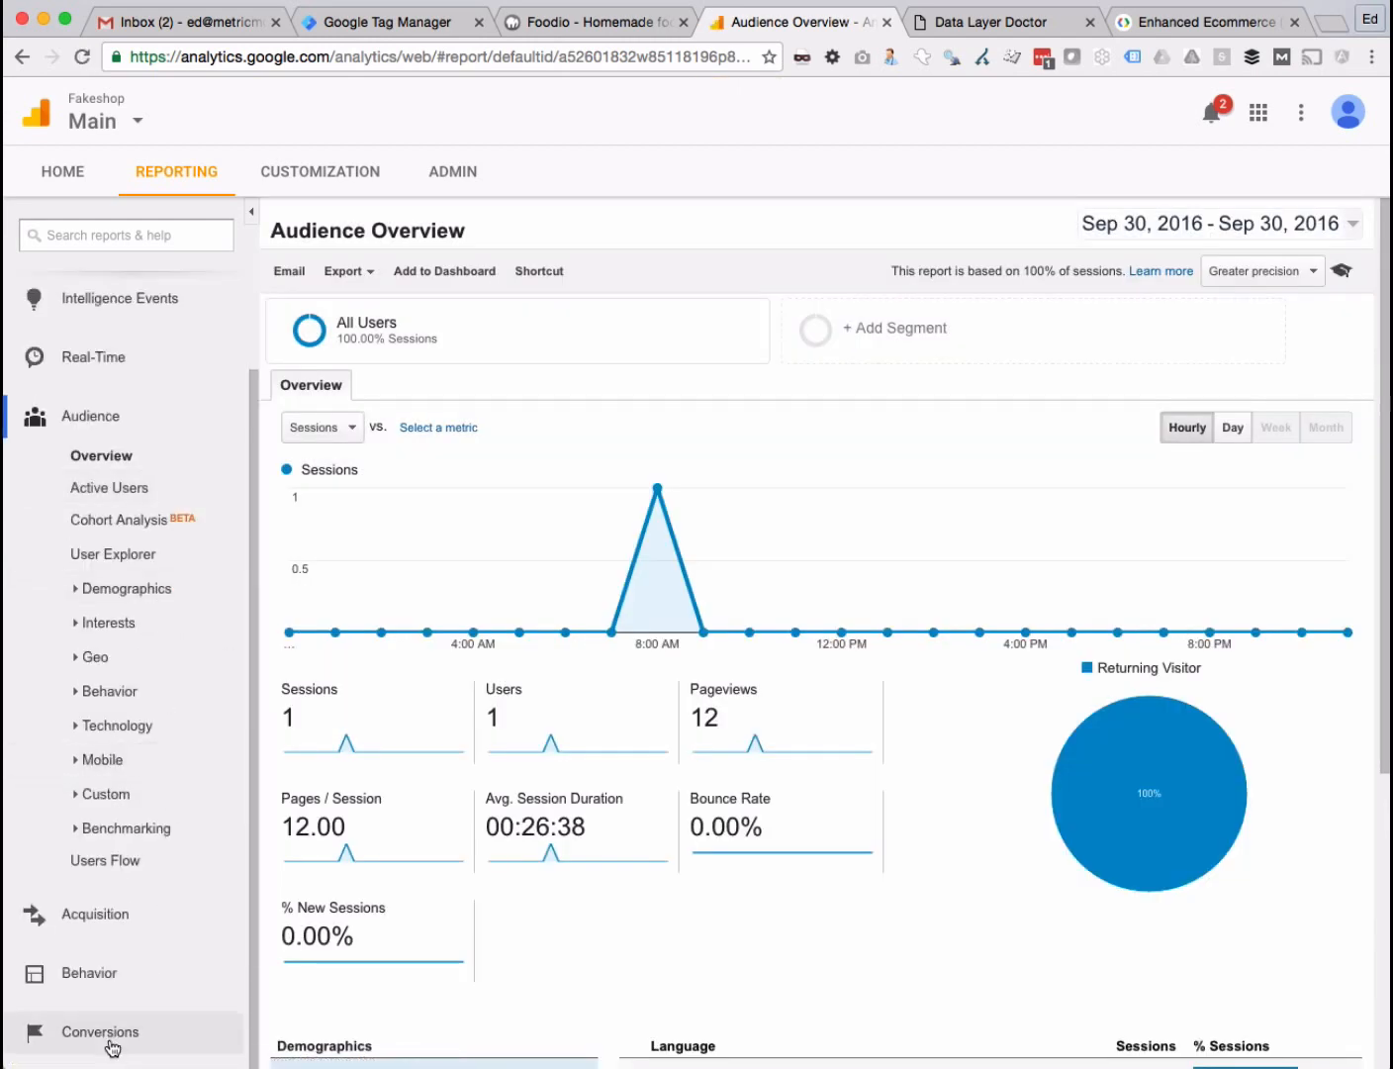
scroll(132, 954, "down", 2)
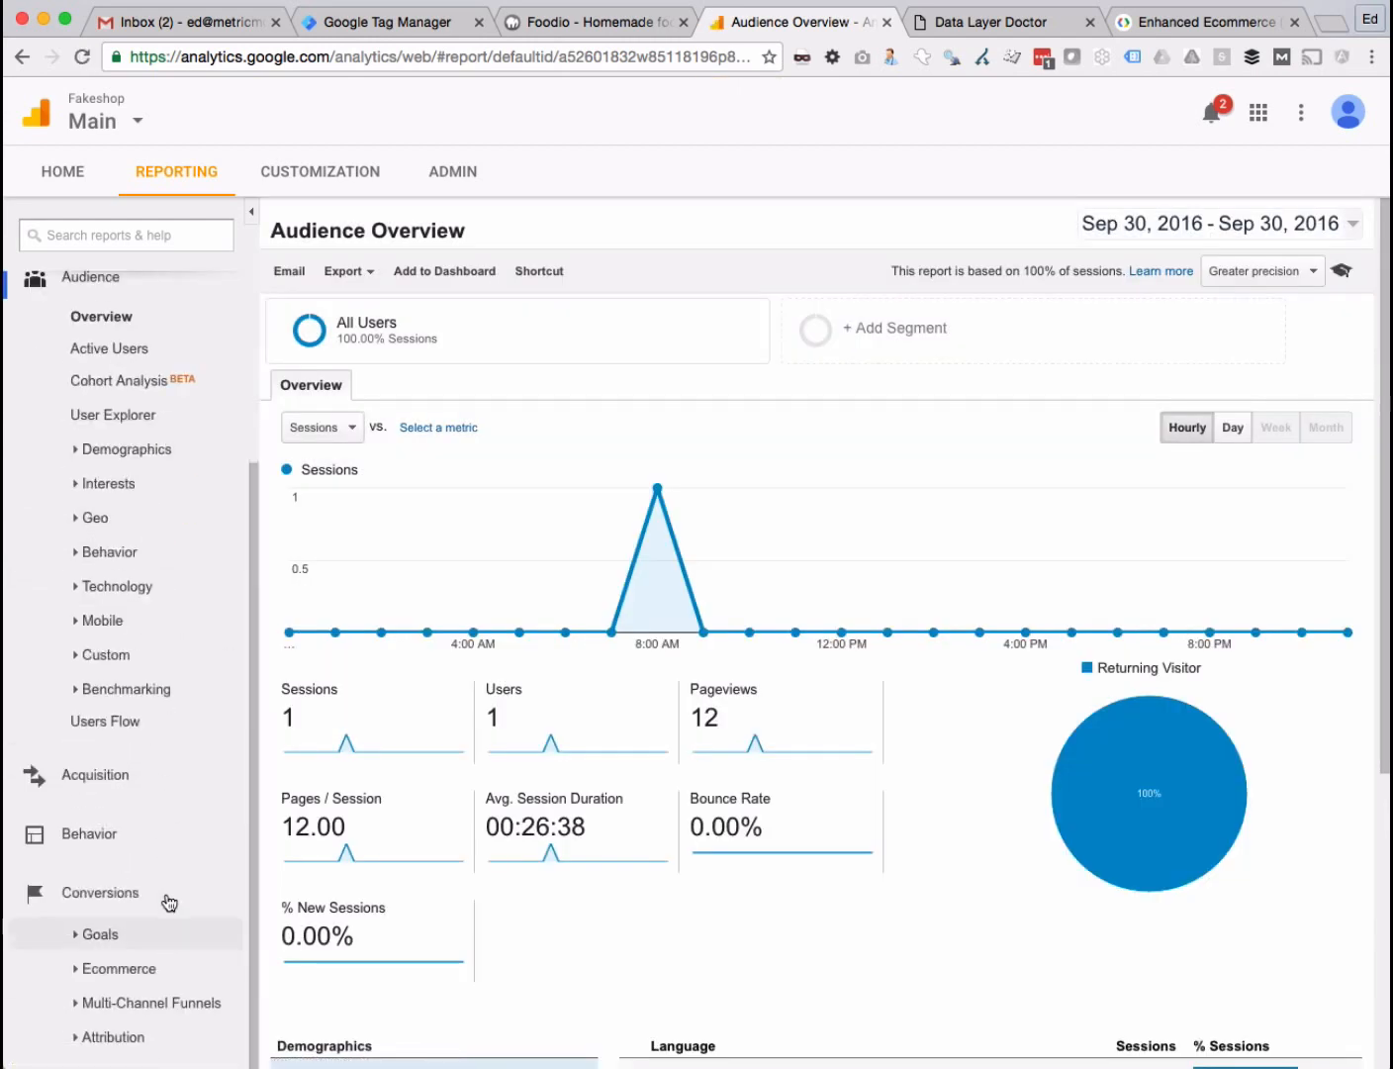
left_click(136, 970)
scroll(135, 974, "down", 2)
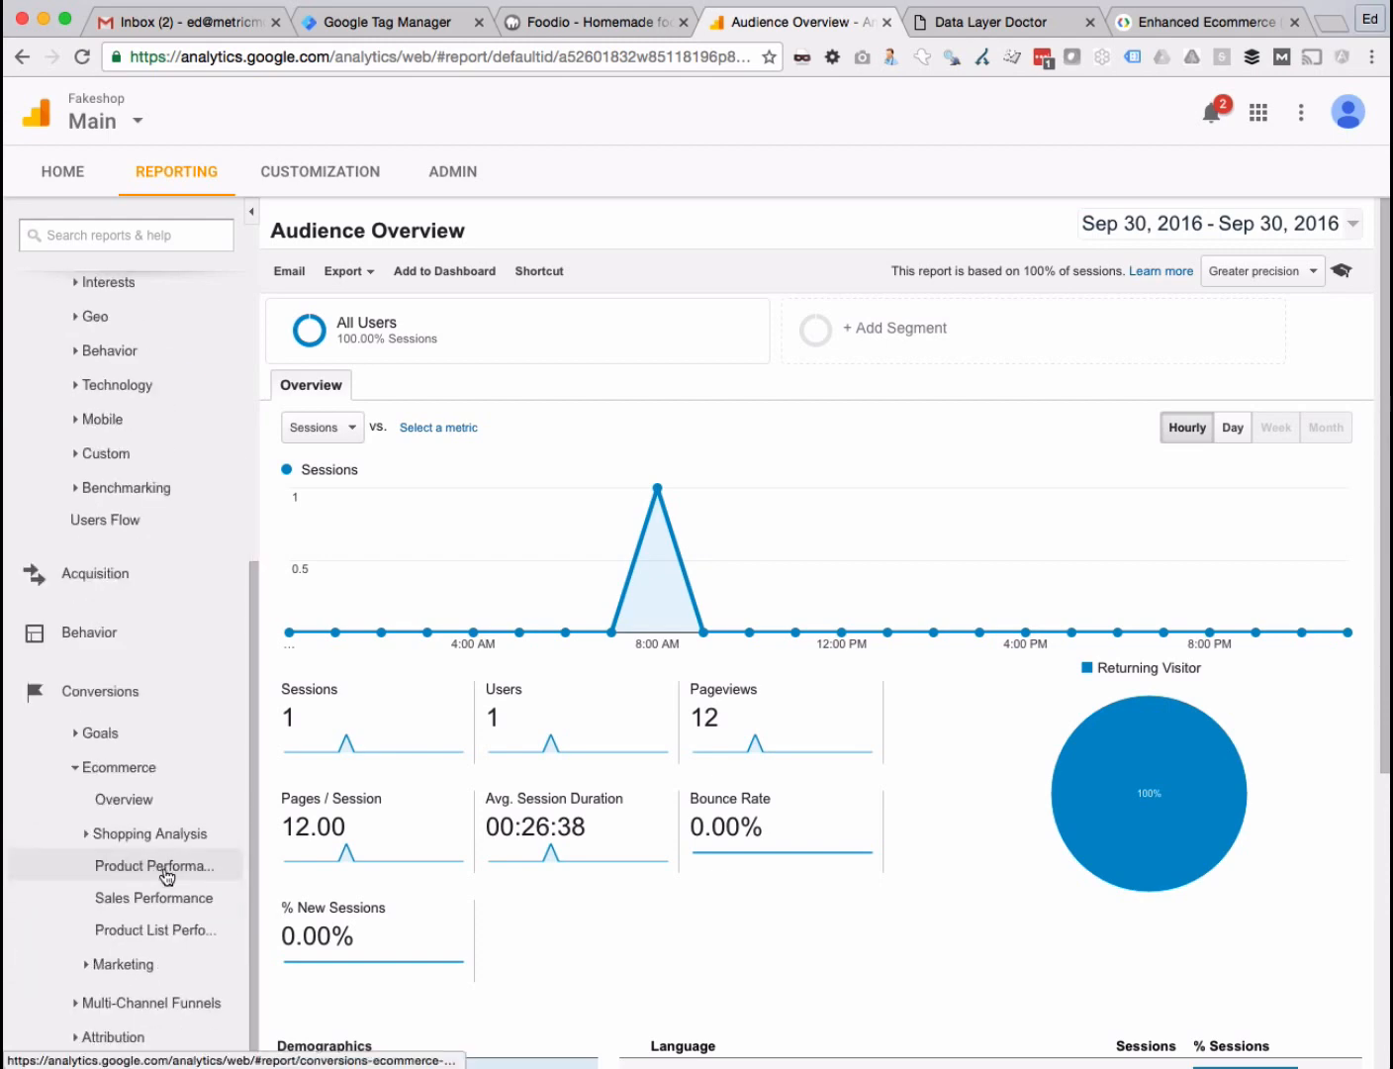
left_click(179, 866)
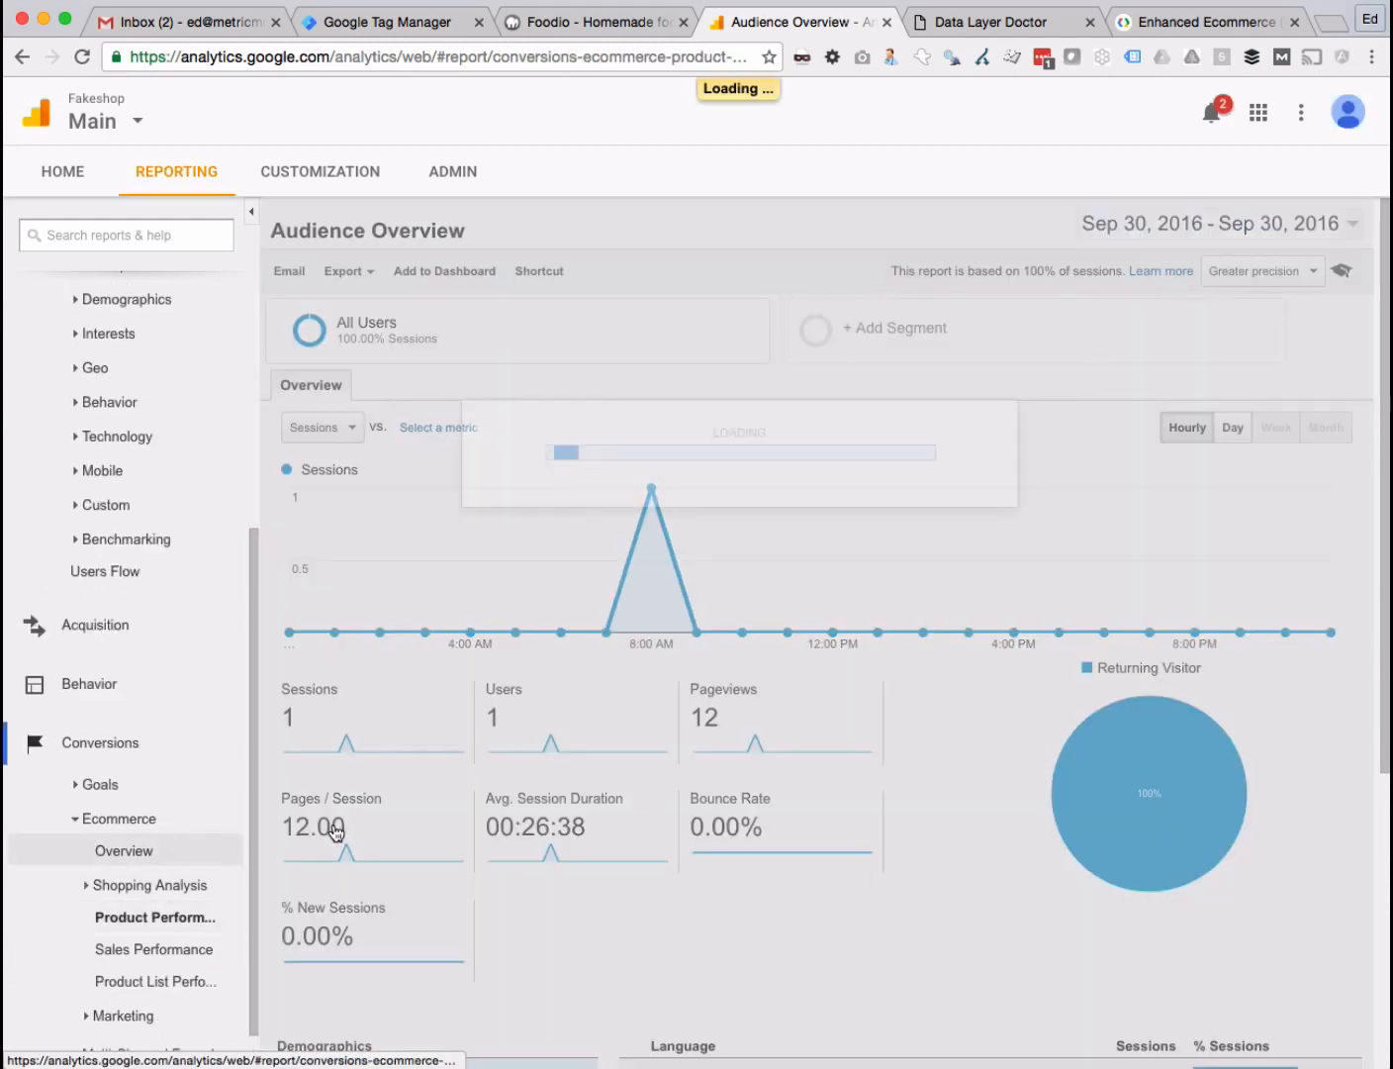
scroll(339, 832, "down", 2)
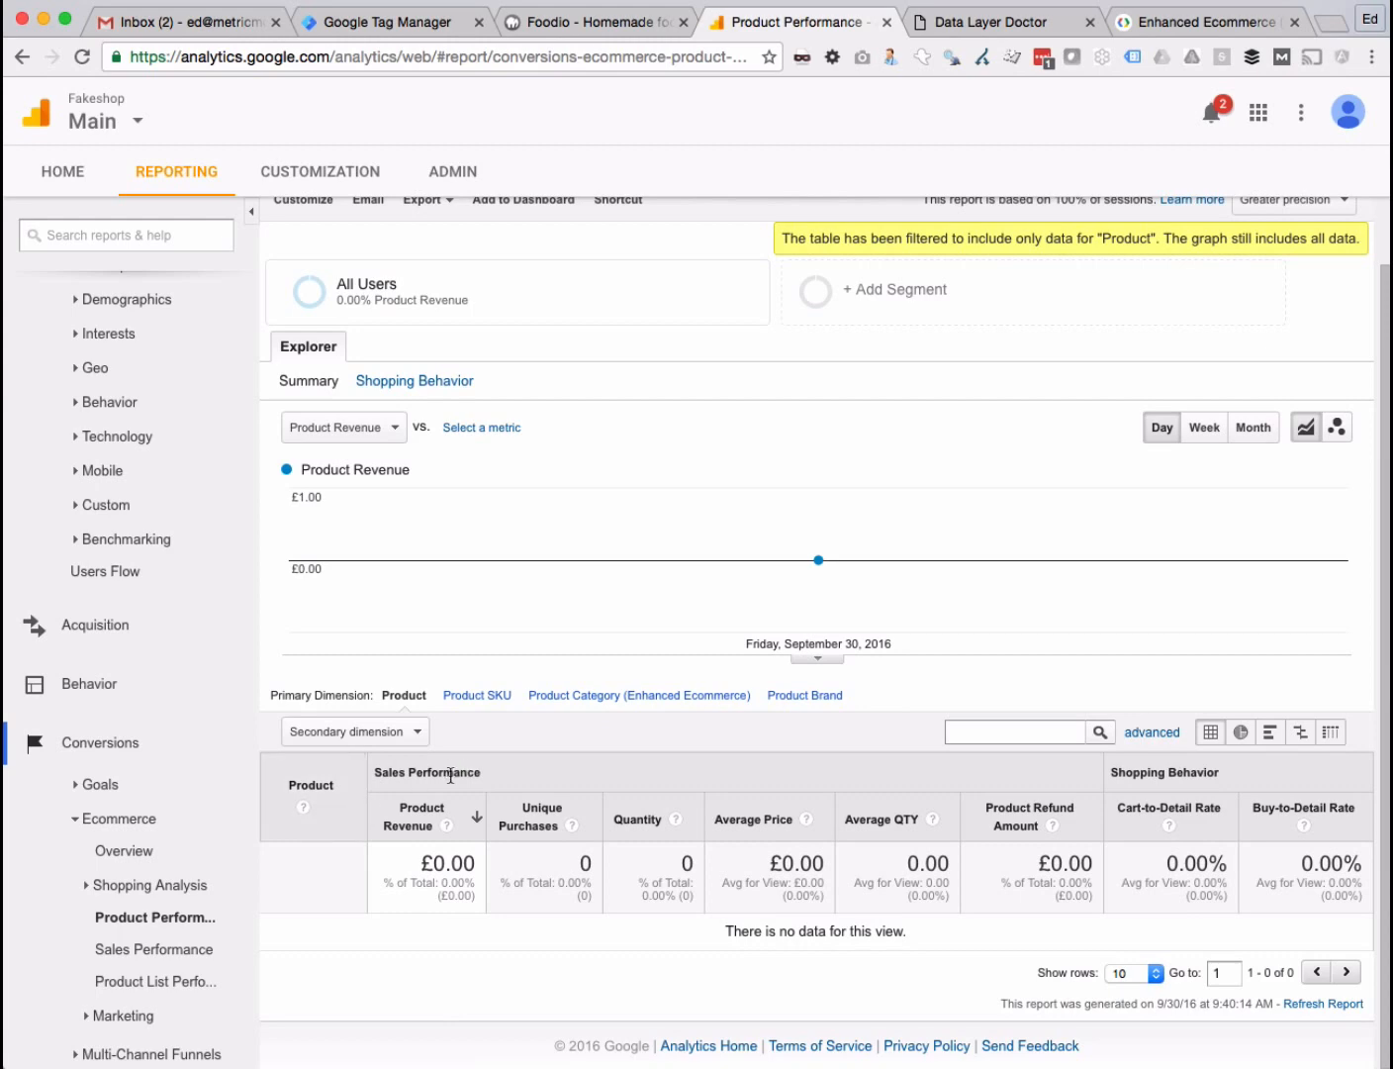
- Switch the Product Performance report to its Shopping Behavior metrics and examine each product's list views and detail views
left_click(414, 383)
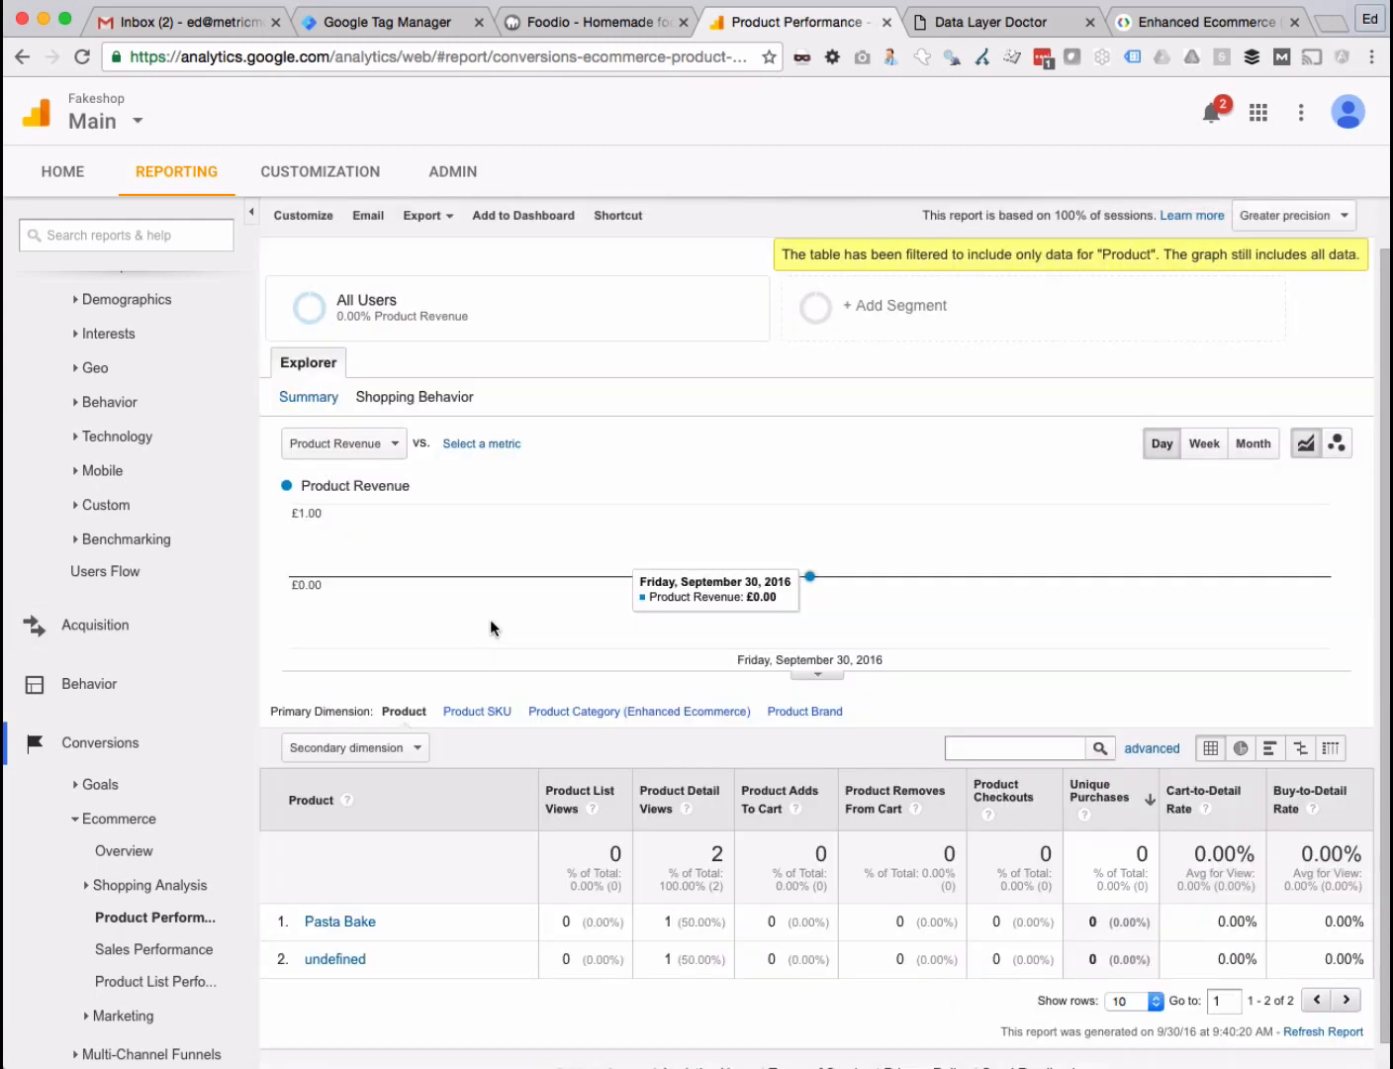
scroll(489, 618, "down", 1)
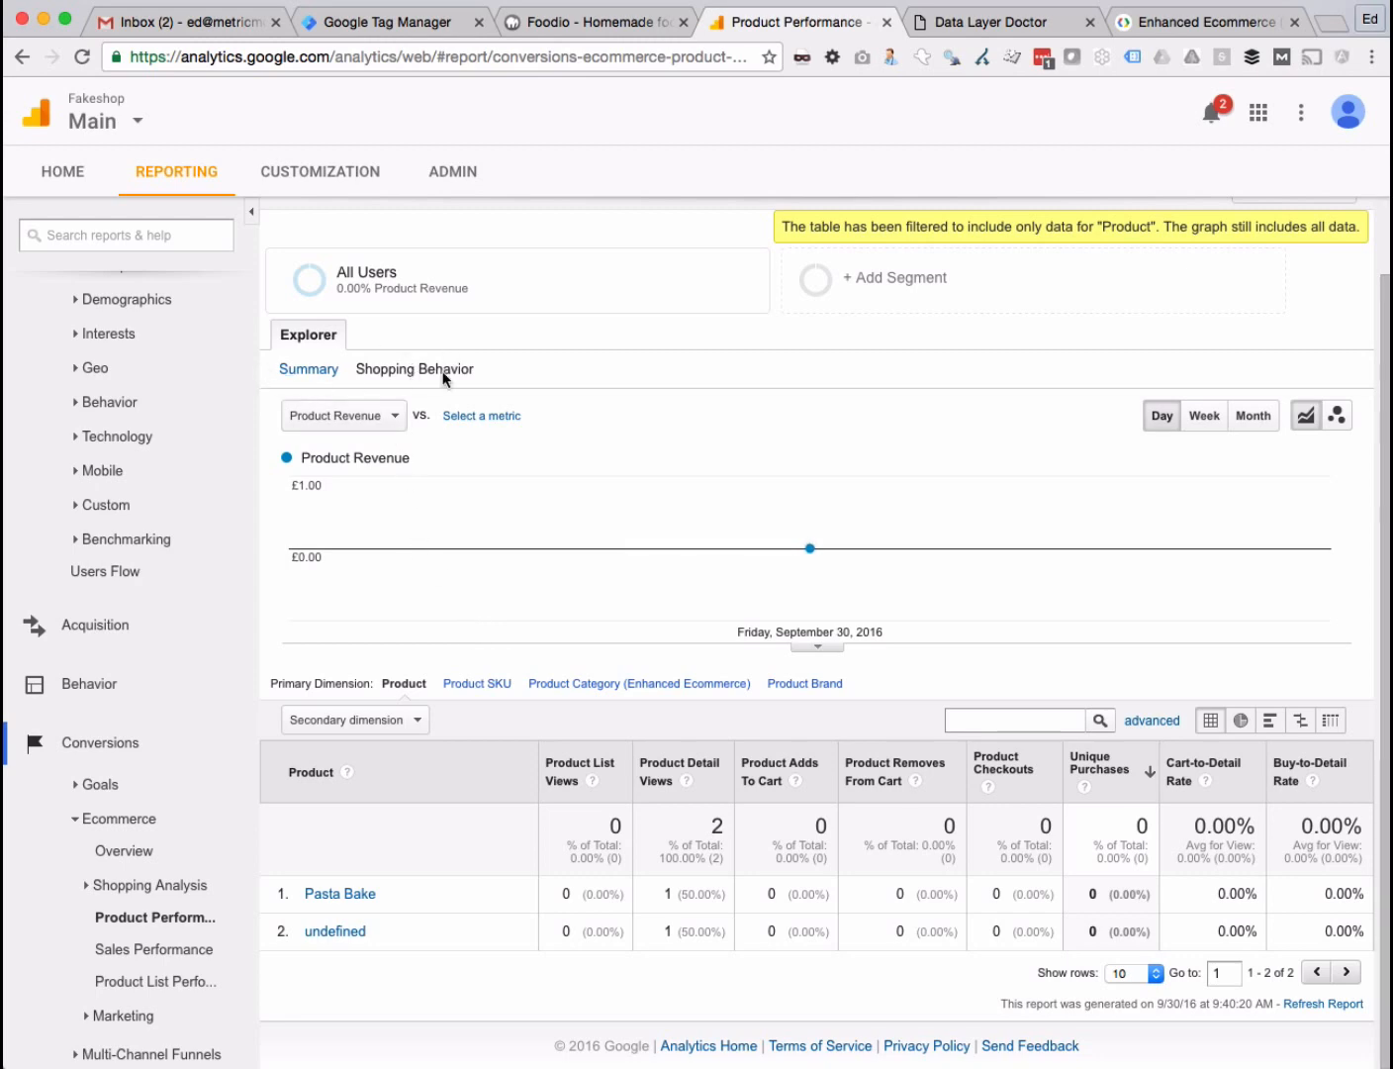
scroll(959, 559, "up", 3)
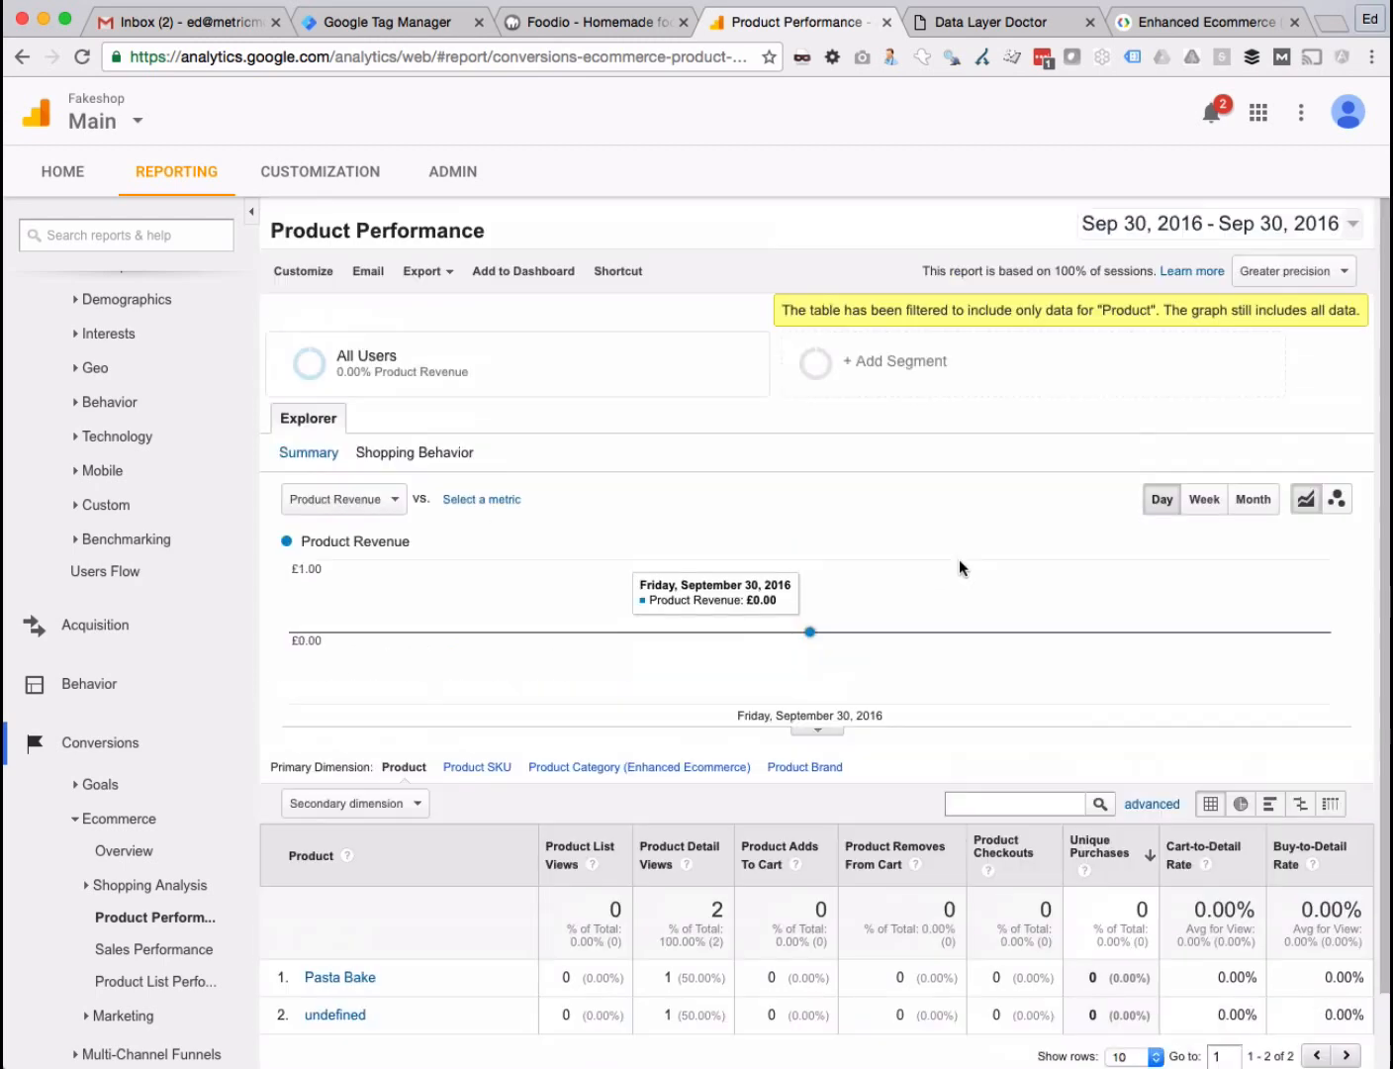
scroll(957, 560, "down", 3)
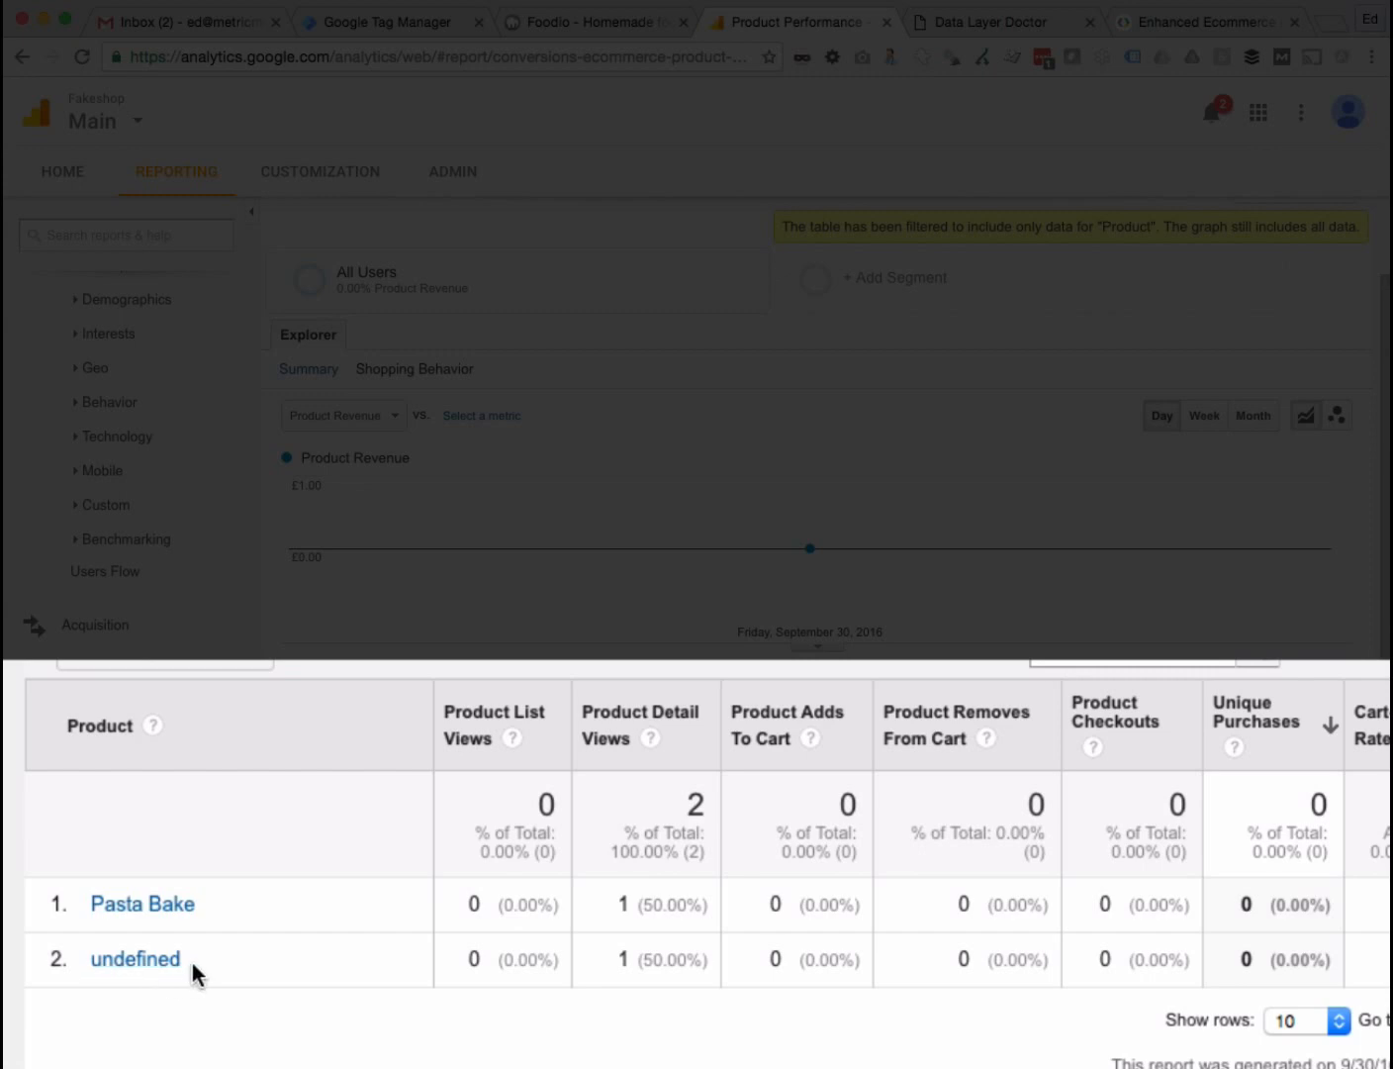
left_click_drag(226, 974, 79, 956)
left_click(179, 1012)
left_click_drag(621, 897, 629, 970)
left_click(610, 953)
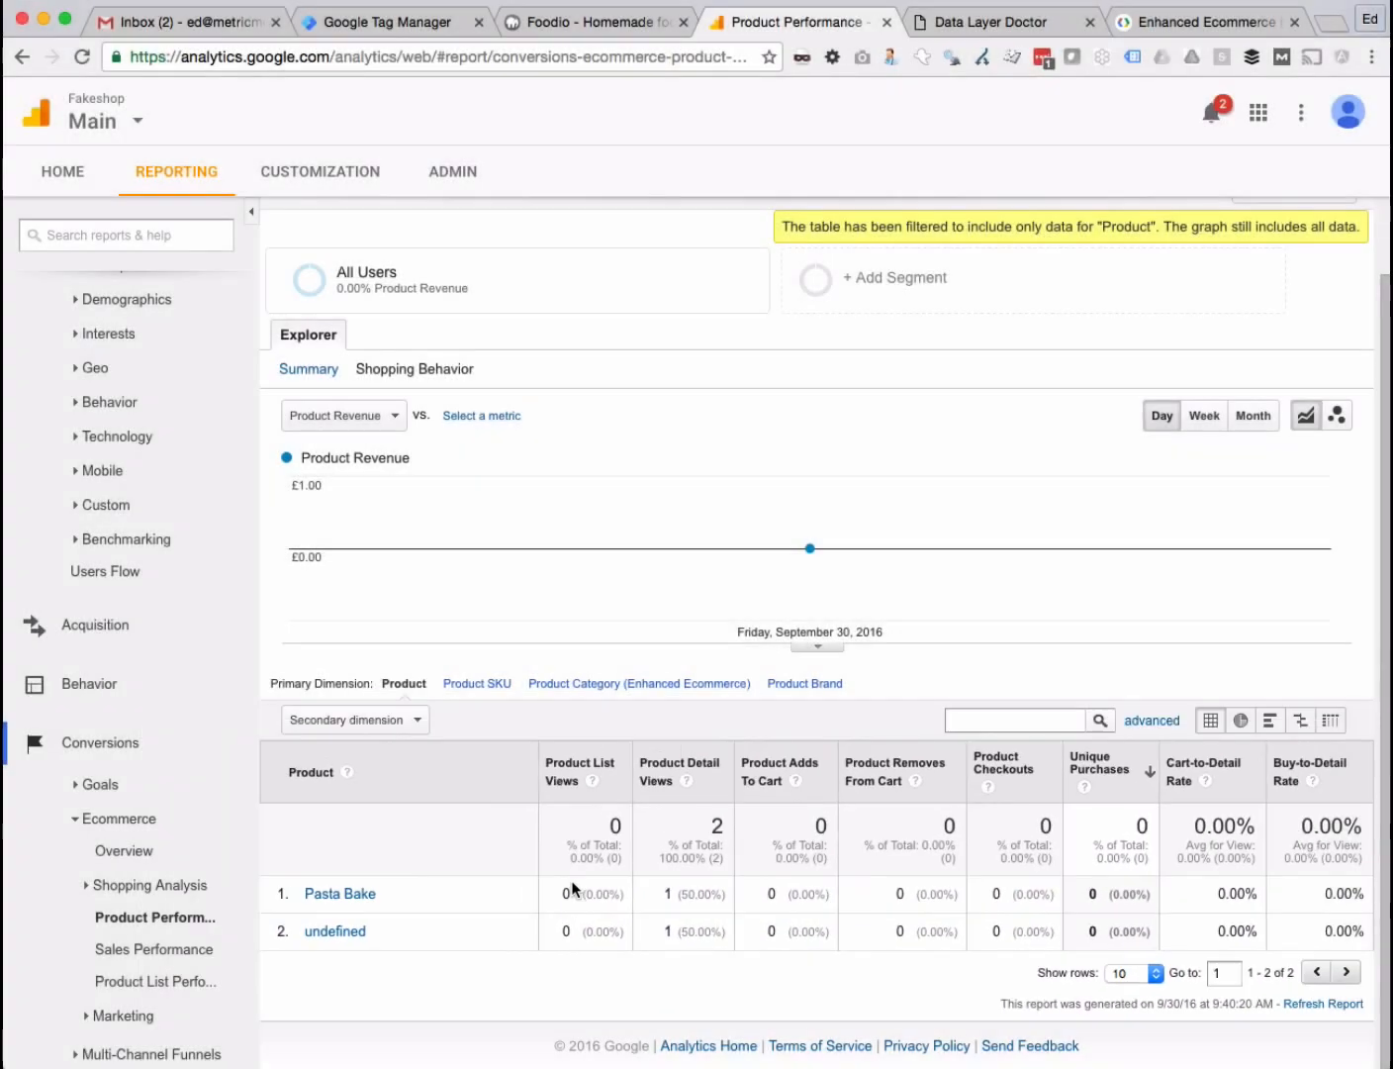
left_click_drag(561, 890, 567, 954)
left_click(572, 909)
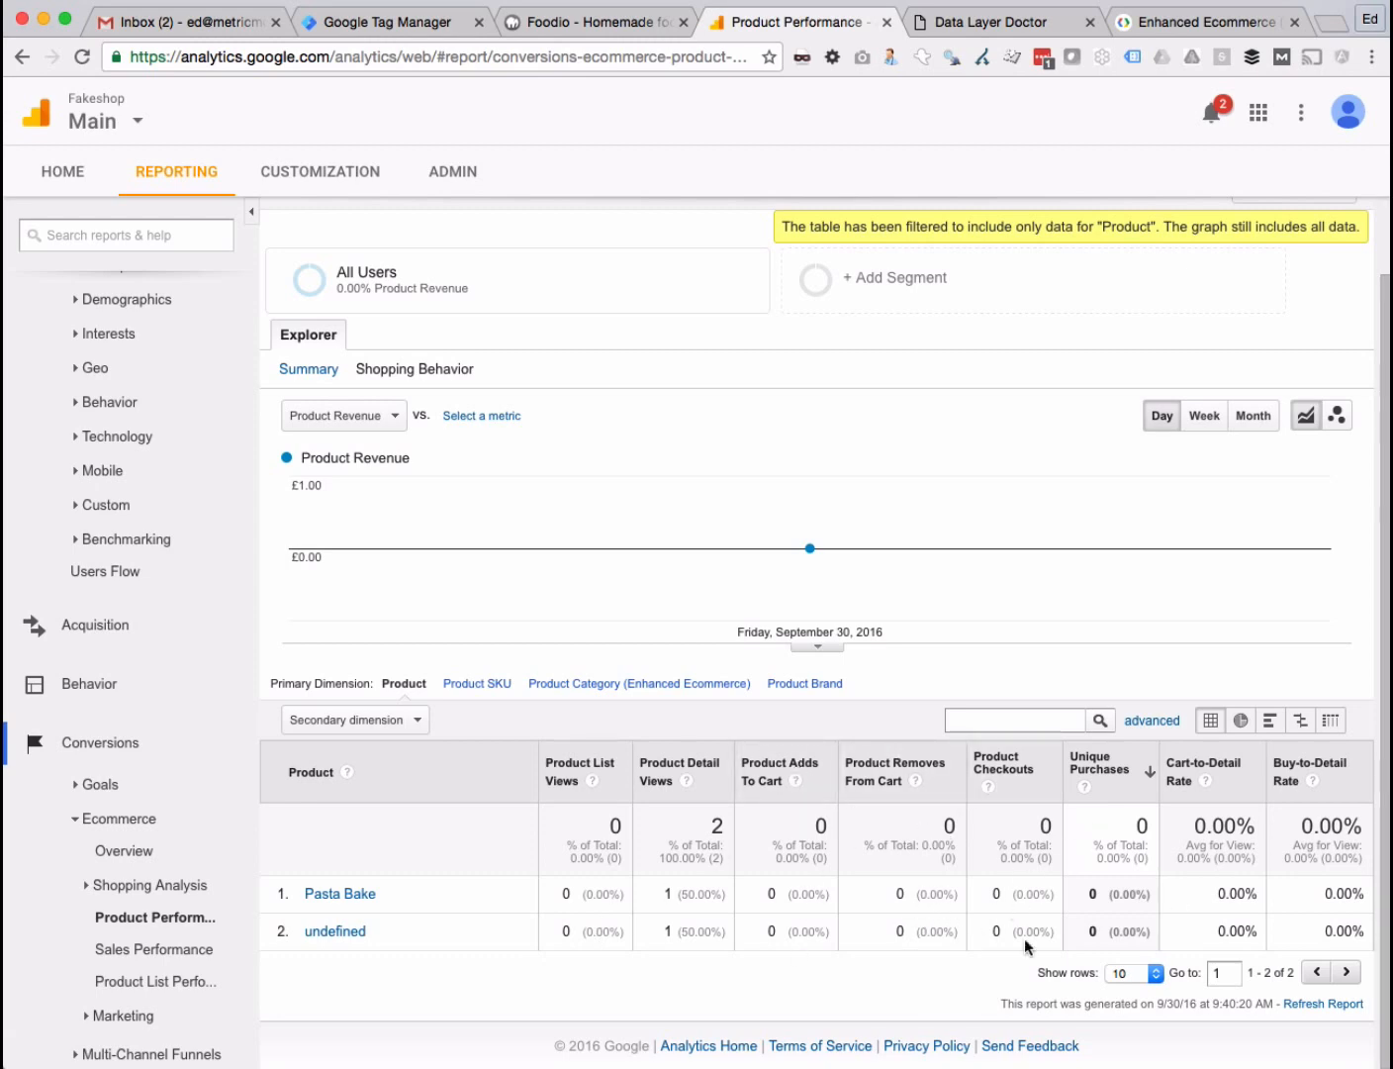
- In the Tag Manager Enhanced Ecommerce guide, open Measuring Product Clicks and examine the dataLayer.push example code
left_click(1202, 22)
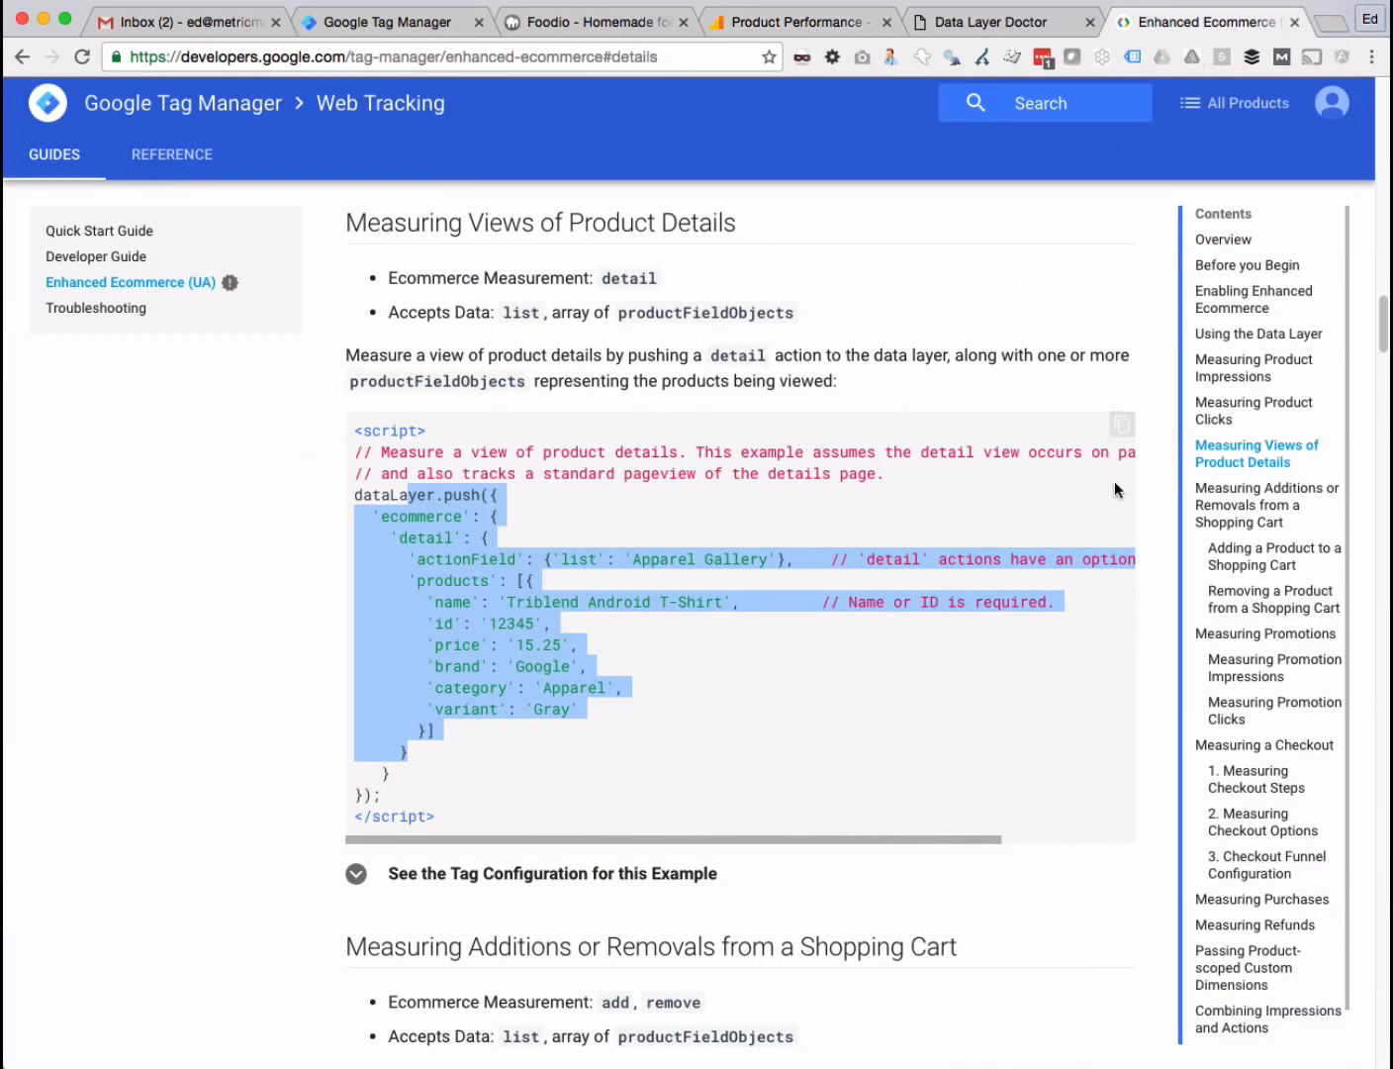
left_click(1237, 416)
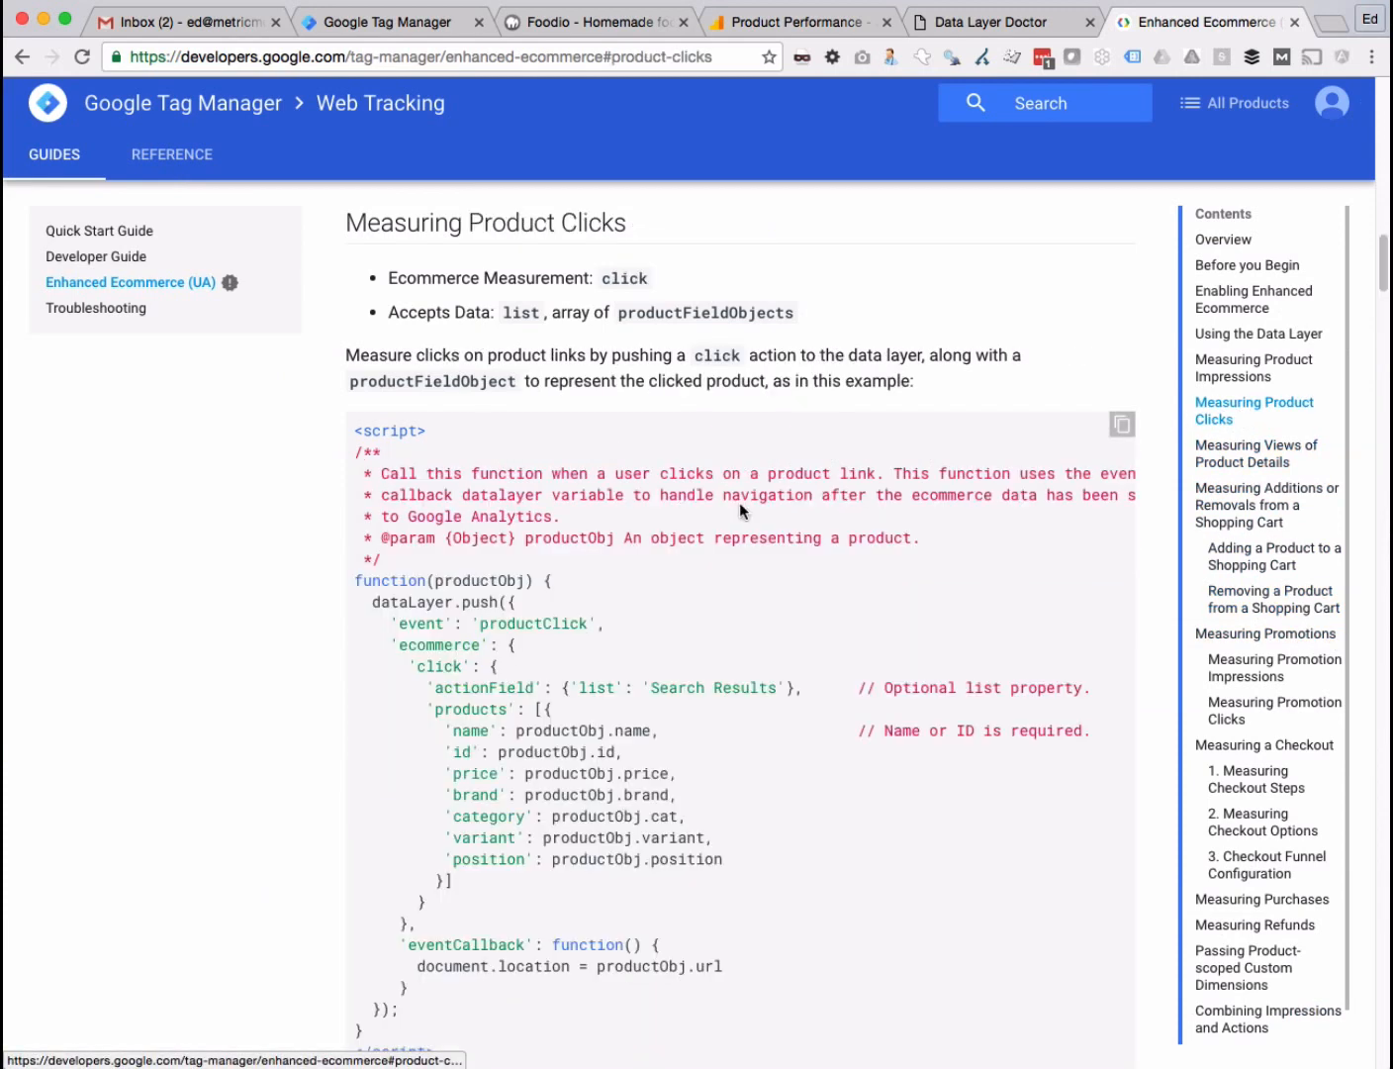
left_click_drag(383, 623, 573, 937)
left_click_drag(430, 665, 471, 724)
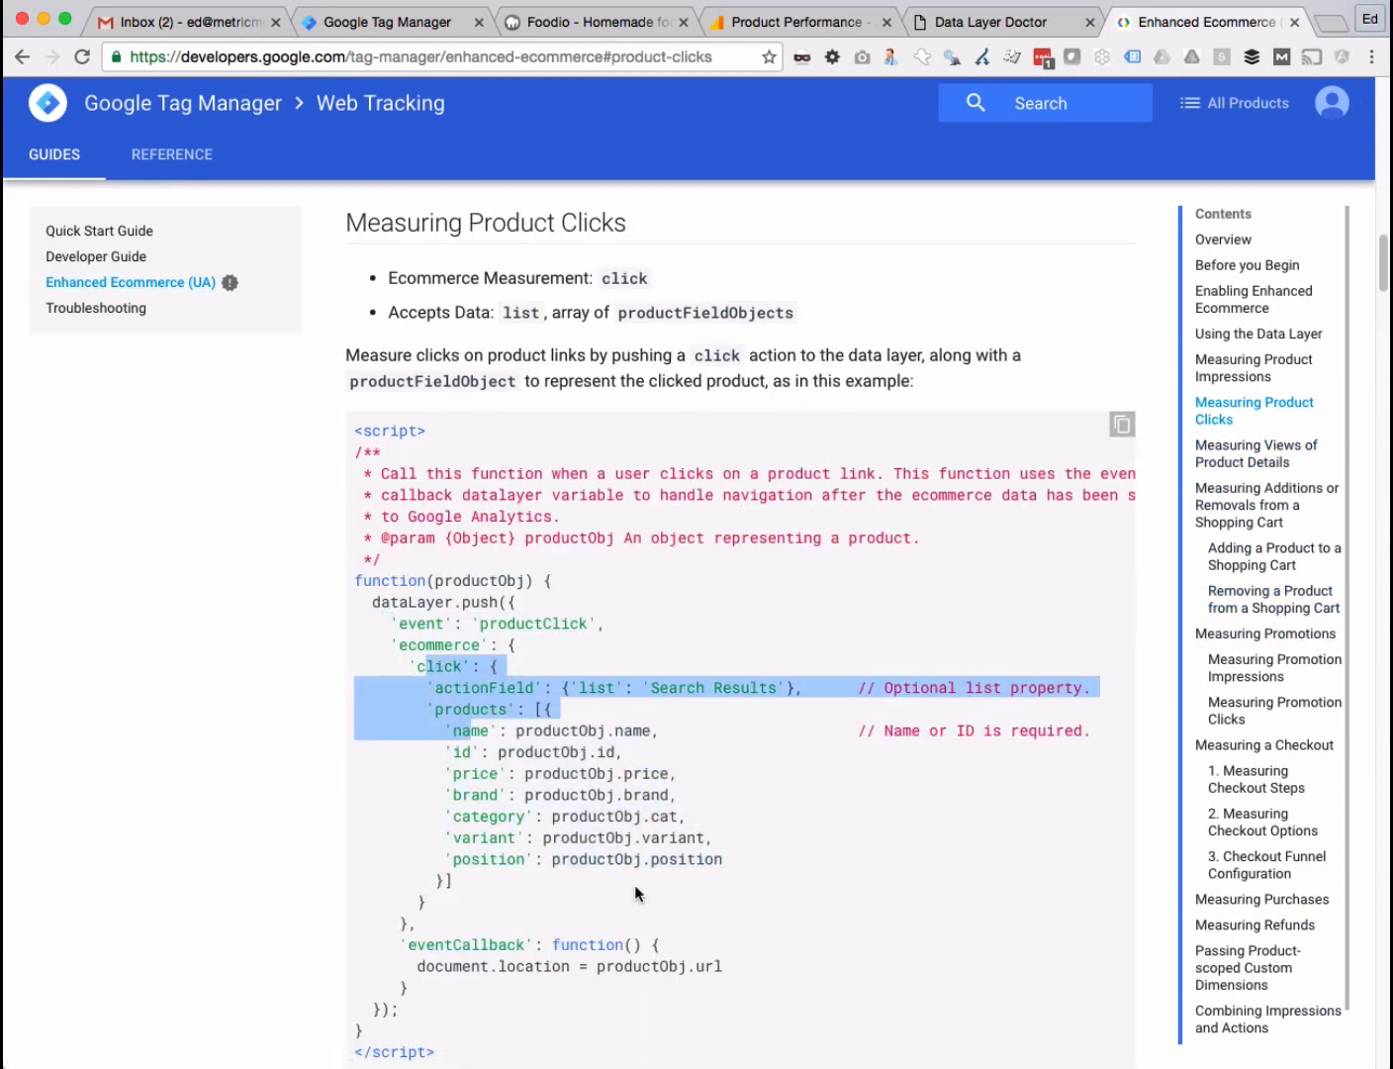
mouse_move(659, 944)
left_mouse_down()
mouse_move(450, 723)
mouse_move(434, 622)
mouse_move(393, 601)
mouse_move(653, 965)
left_mouse_up()
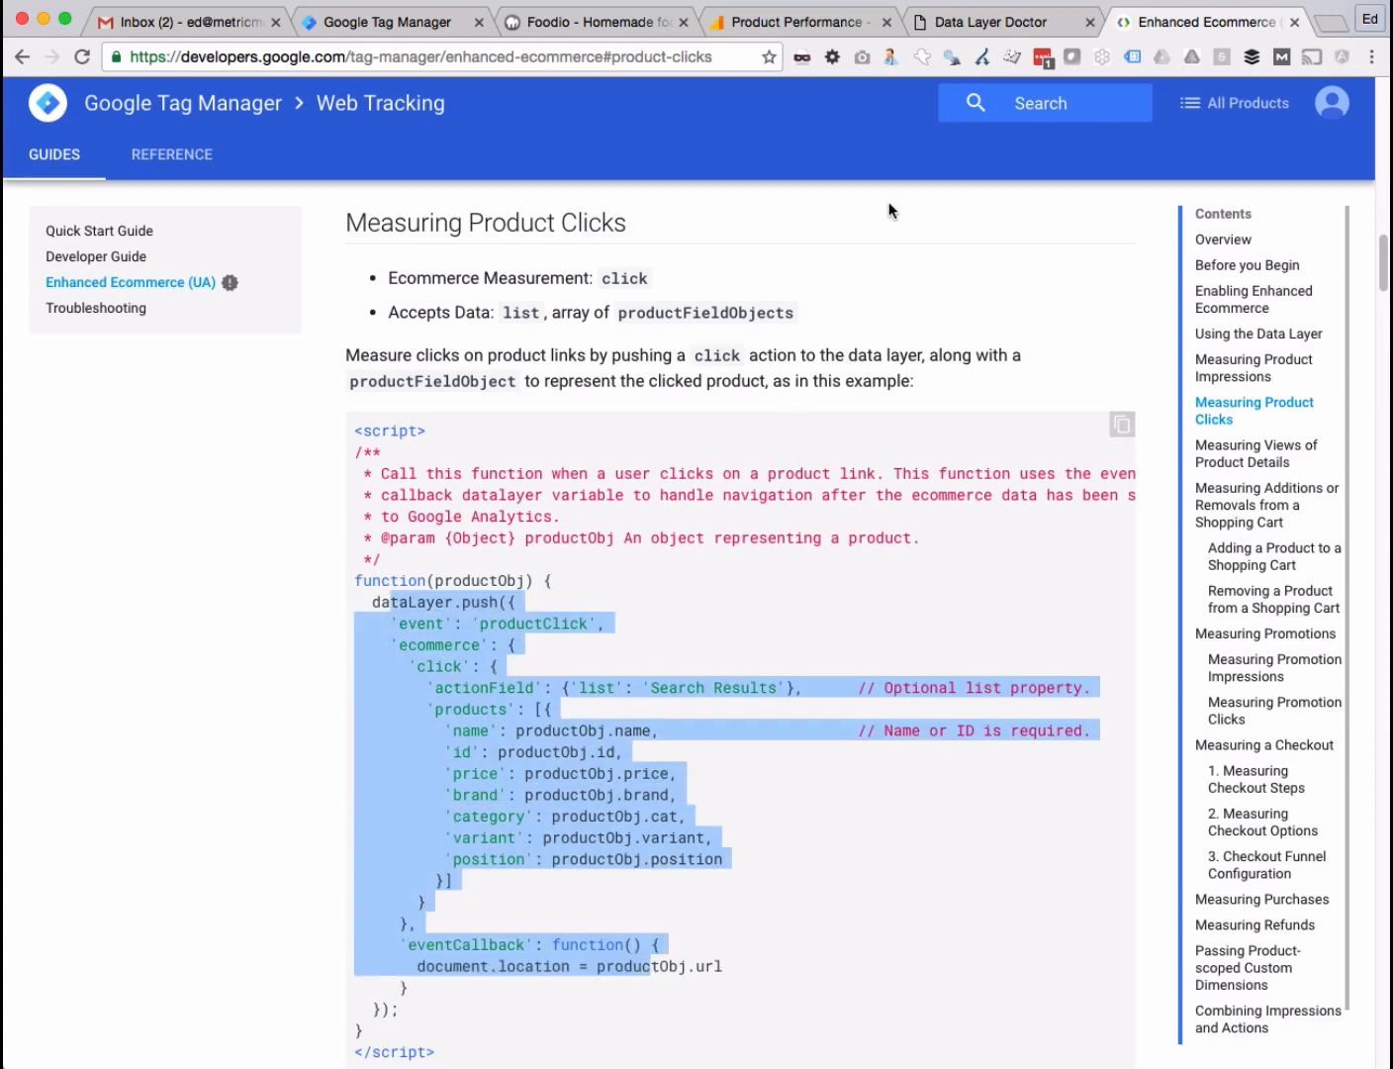
- Back in Google Analytics, view Product Performance by Product SKU, then Product Category (Enhanced Ecommerce), and finally Product Brand
left_click(599, 25)
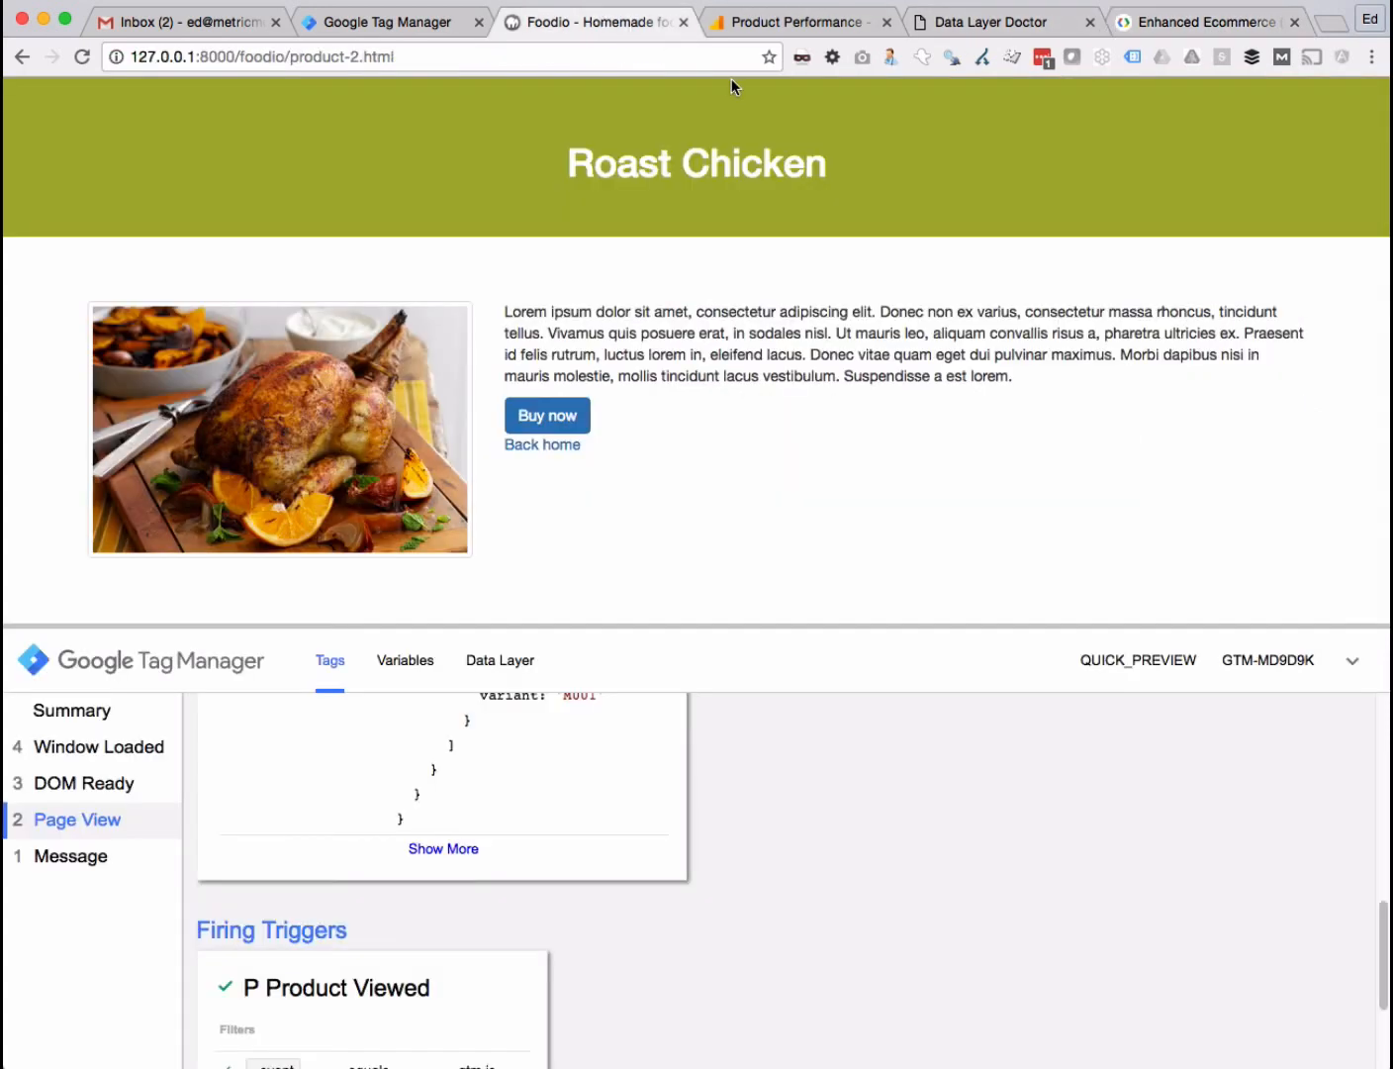
left_click(818, 22)
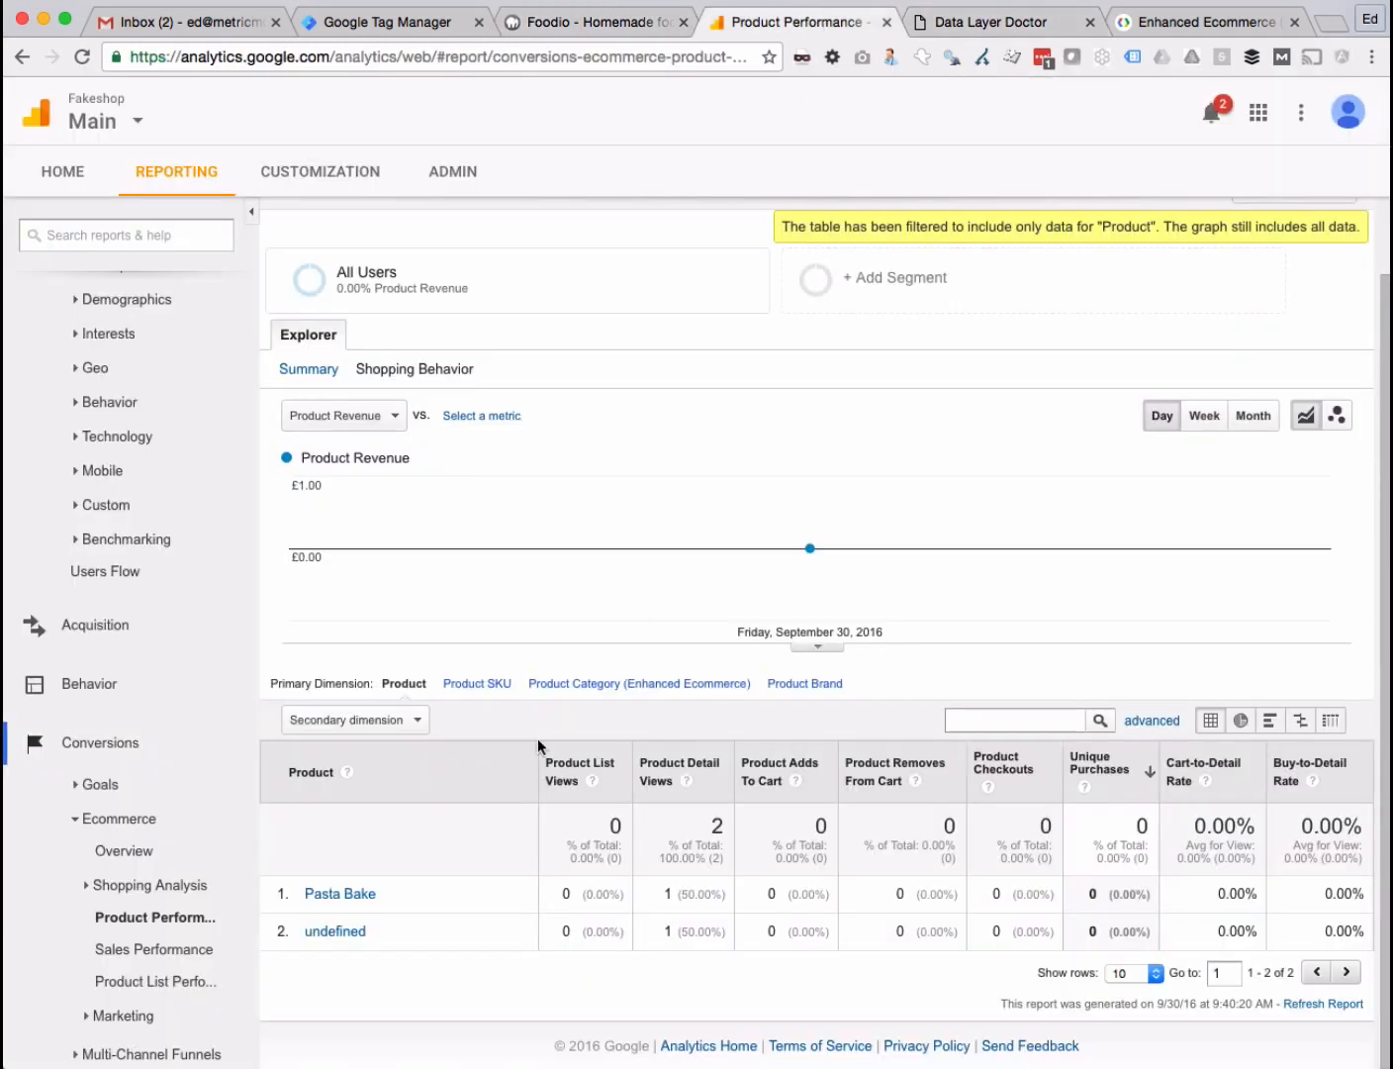
left_click(477, 683)
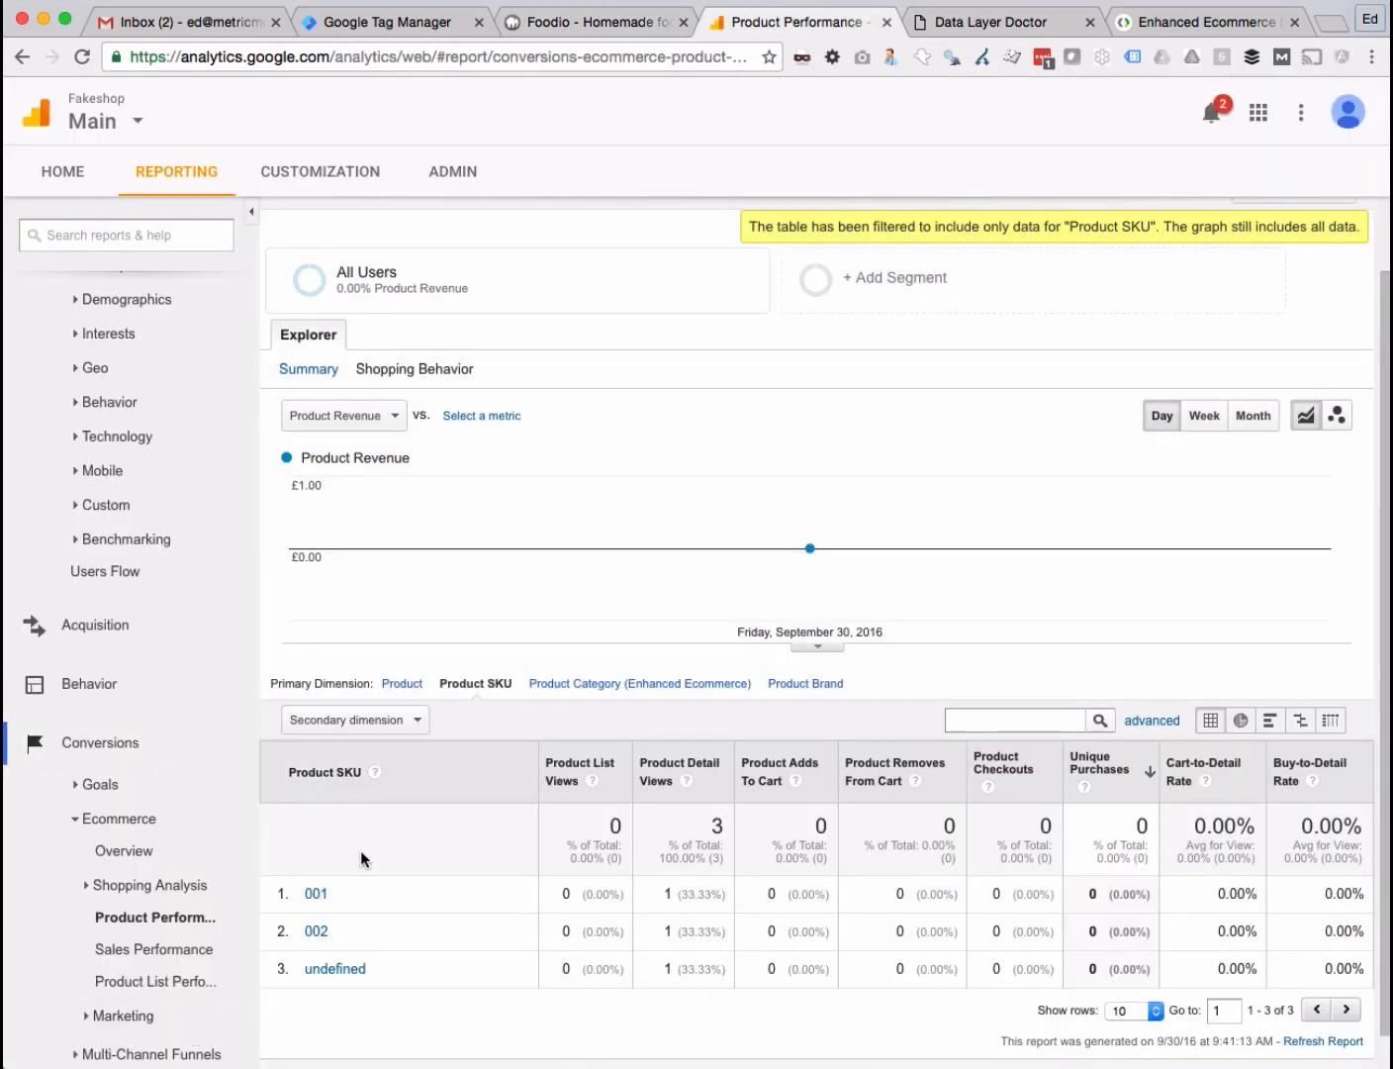
left_click(578, 684)
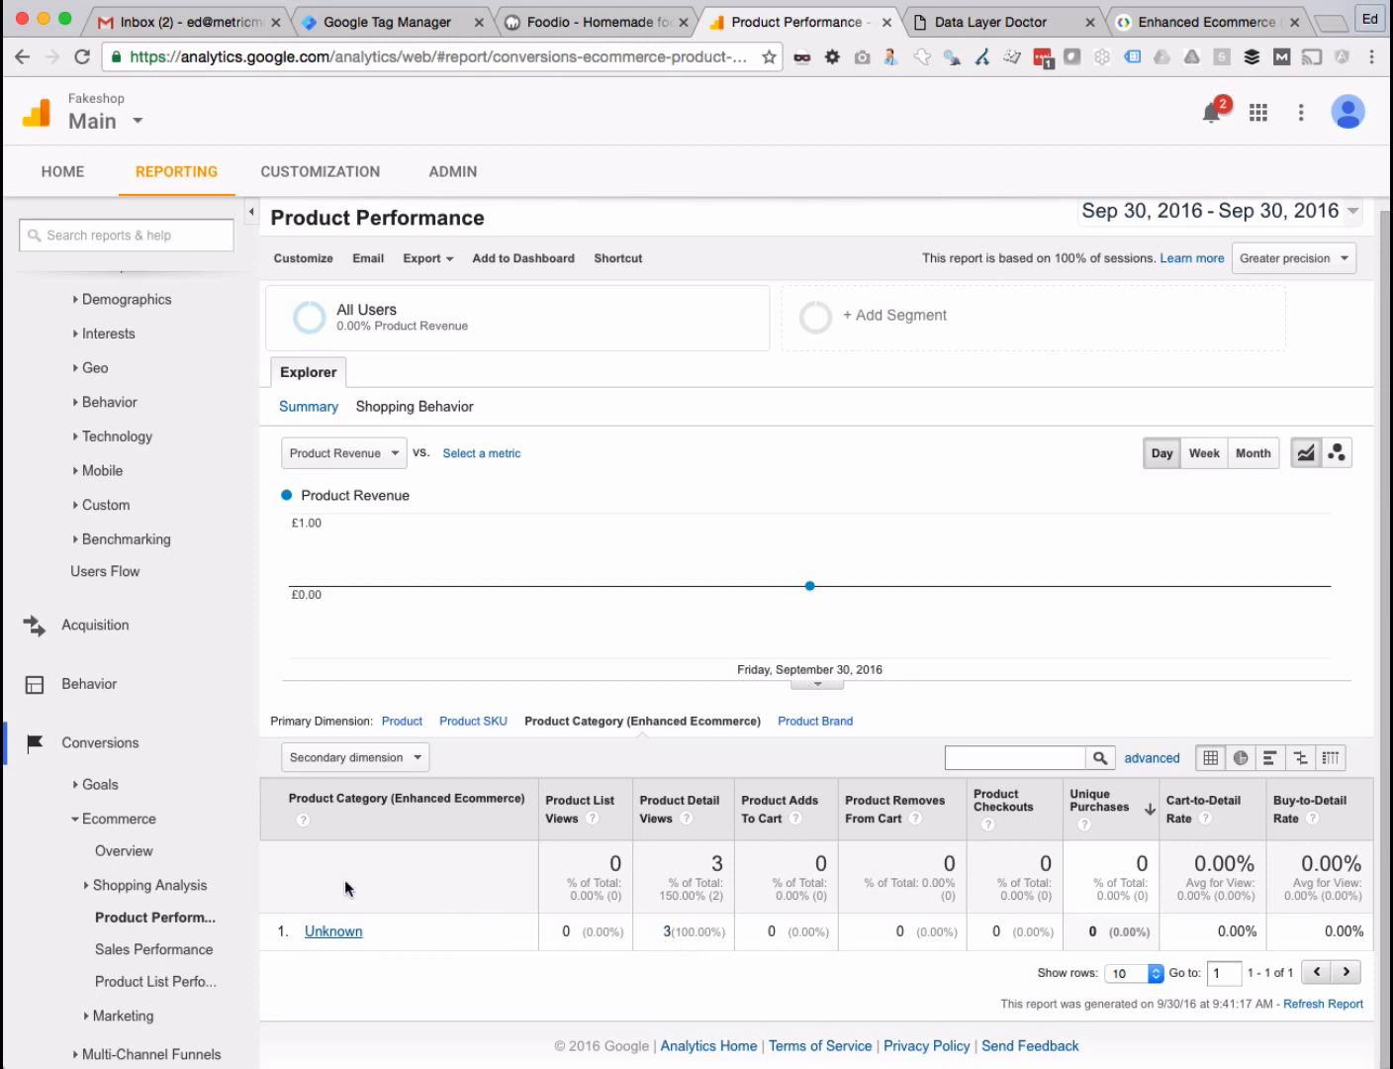
left_click(824, 723)
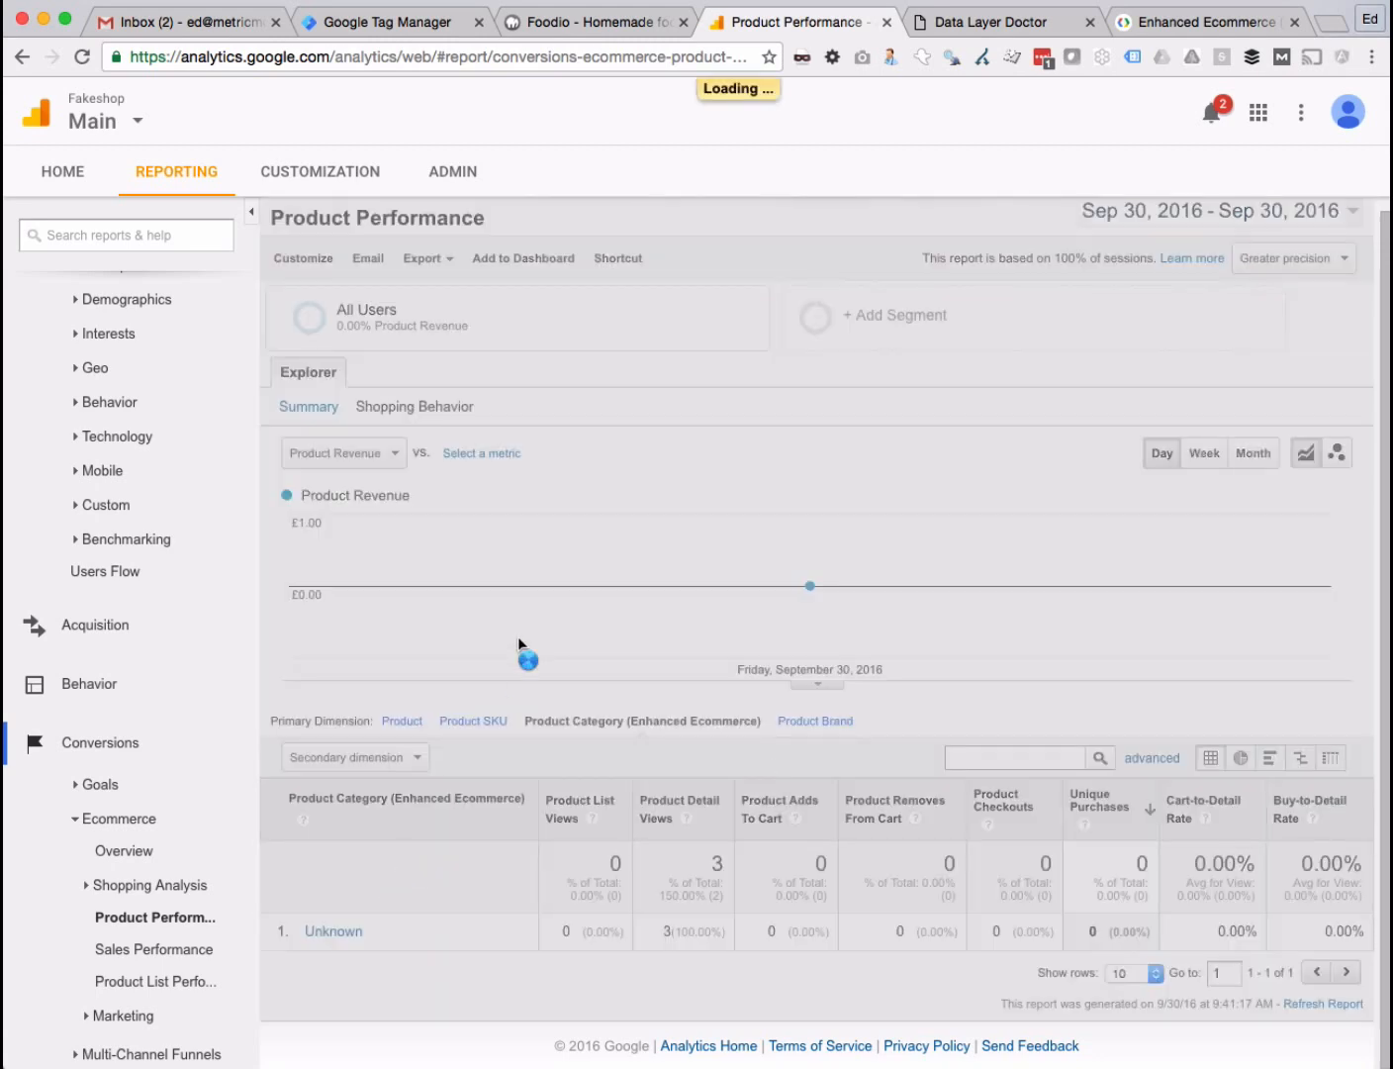
scroll(518, 647, "down", 2)
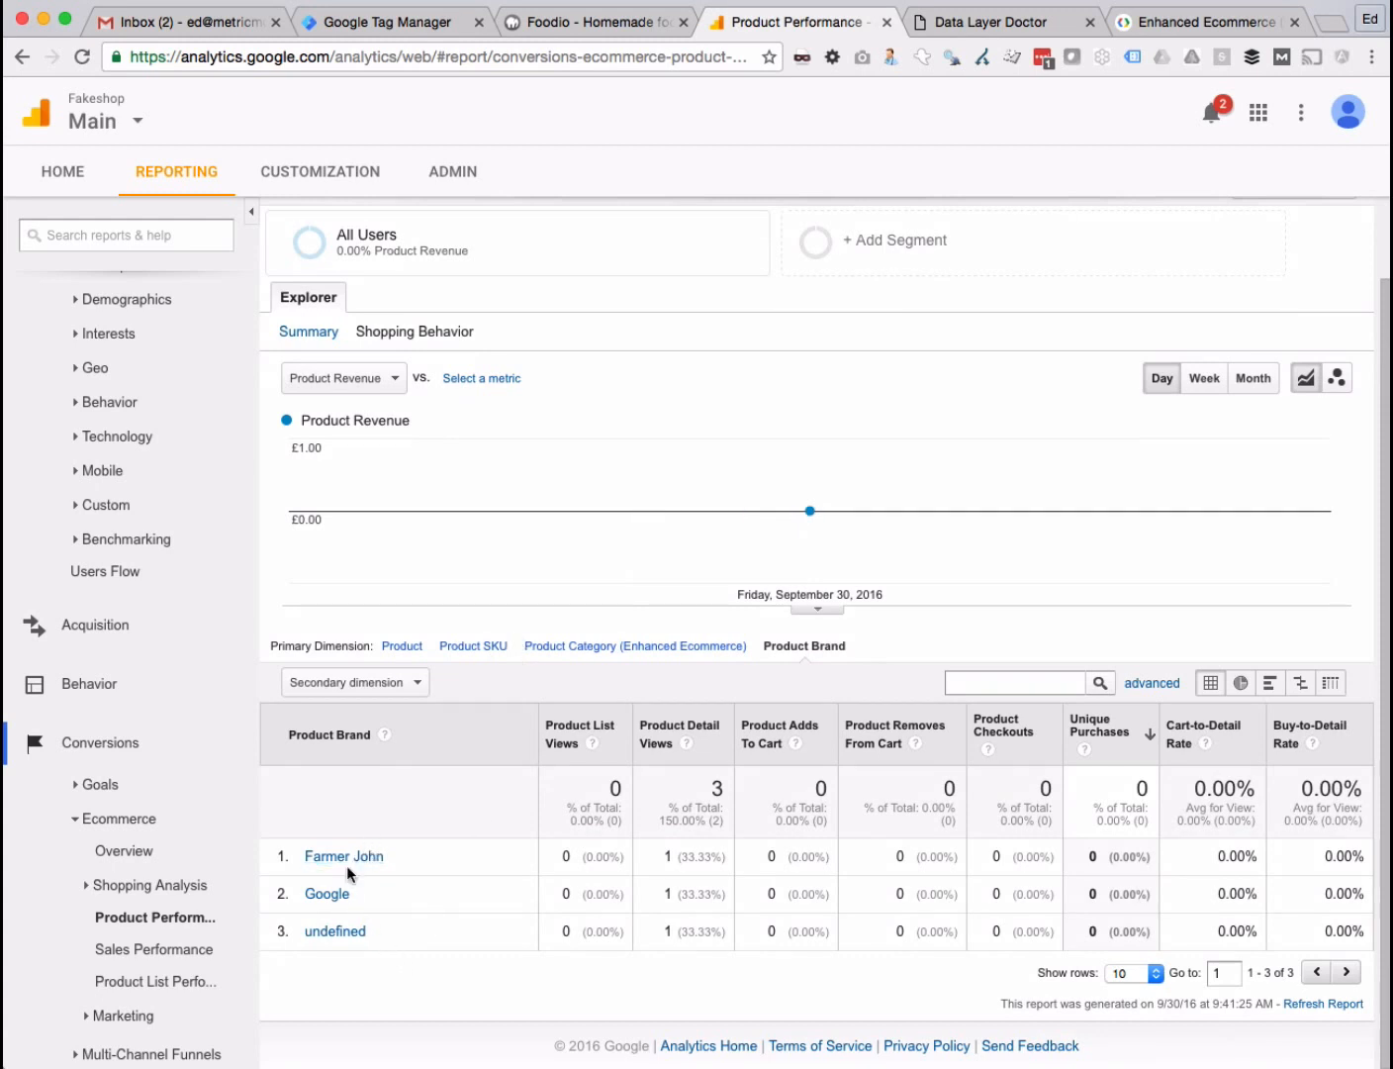